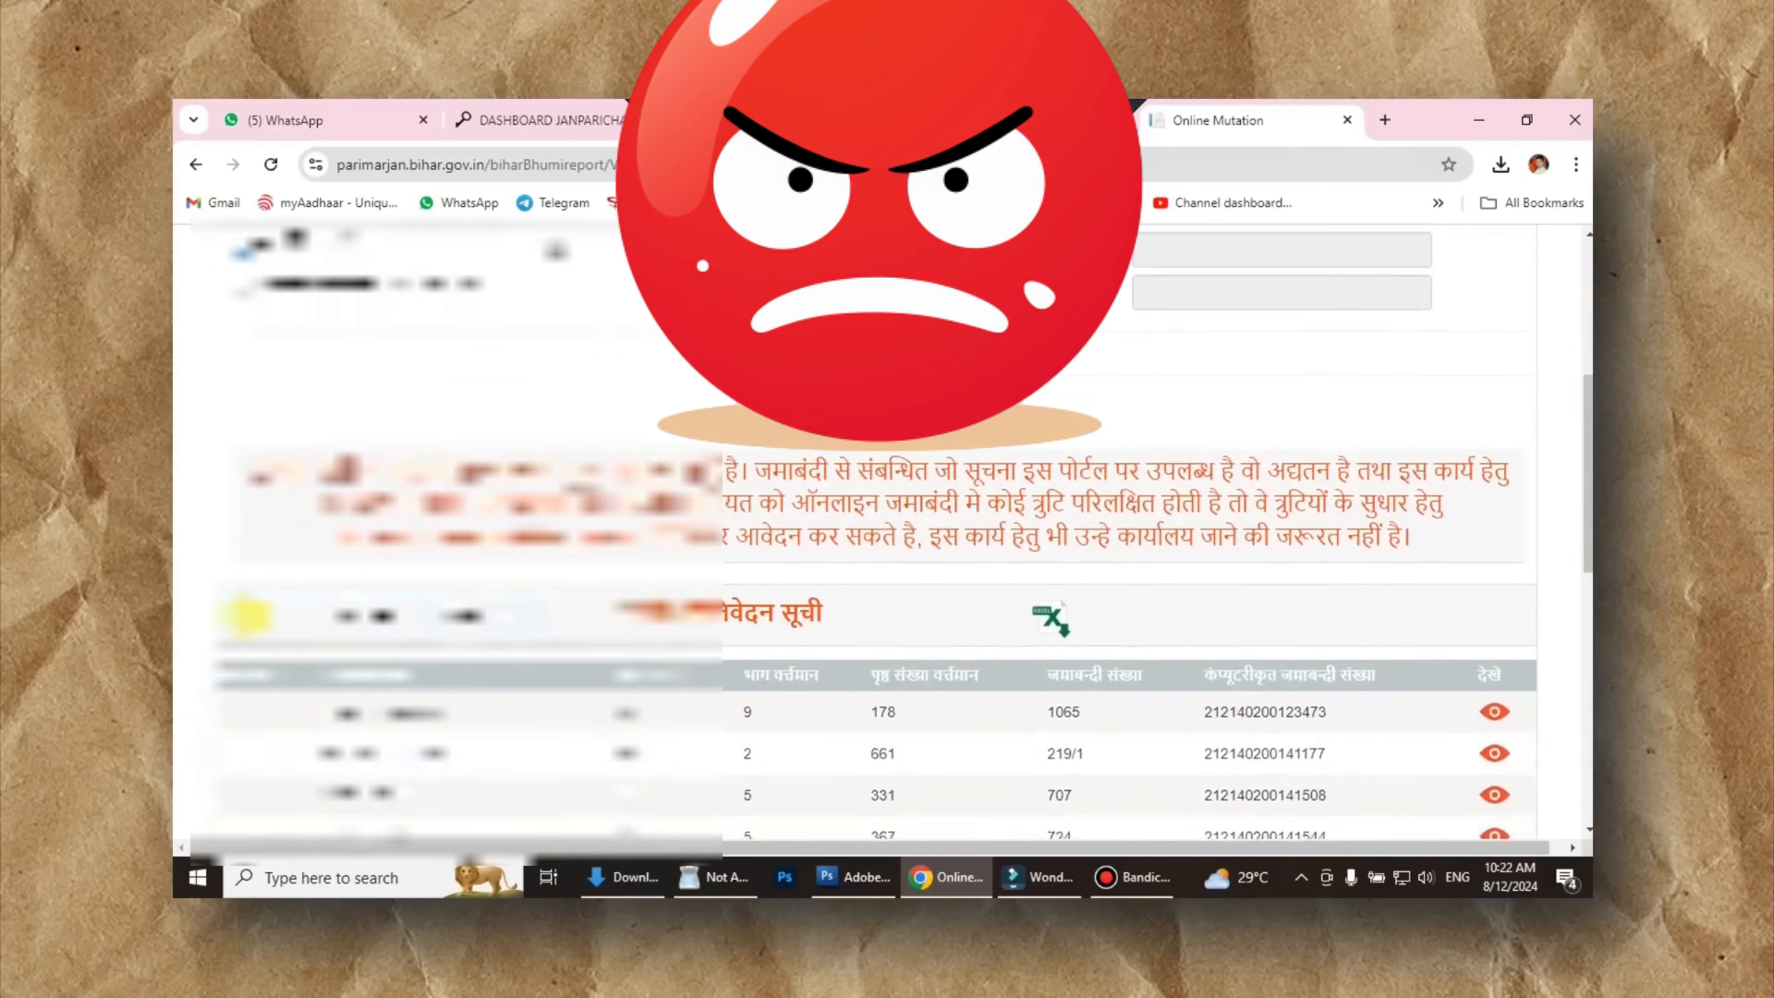
- Search Google using the biharbhumi.bihar.gov.in suggestion and open the BiharBhumi portal result
scroll(246, 615, down, 4)
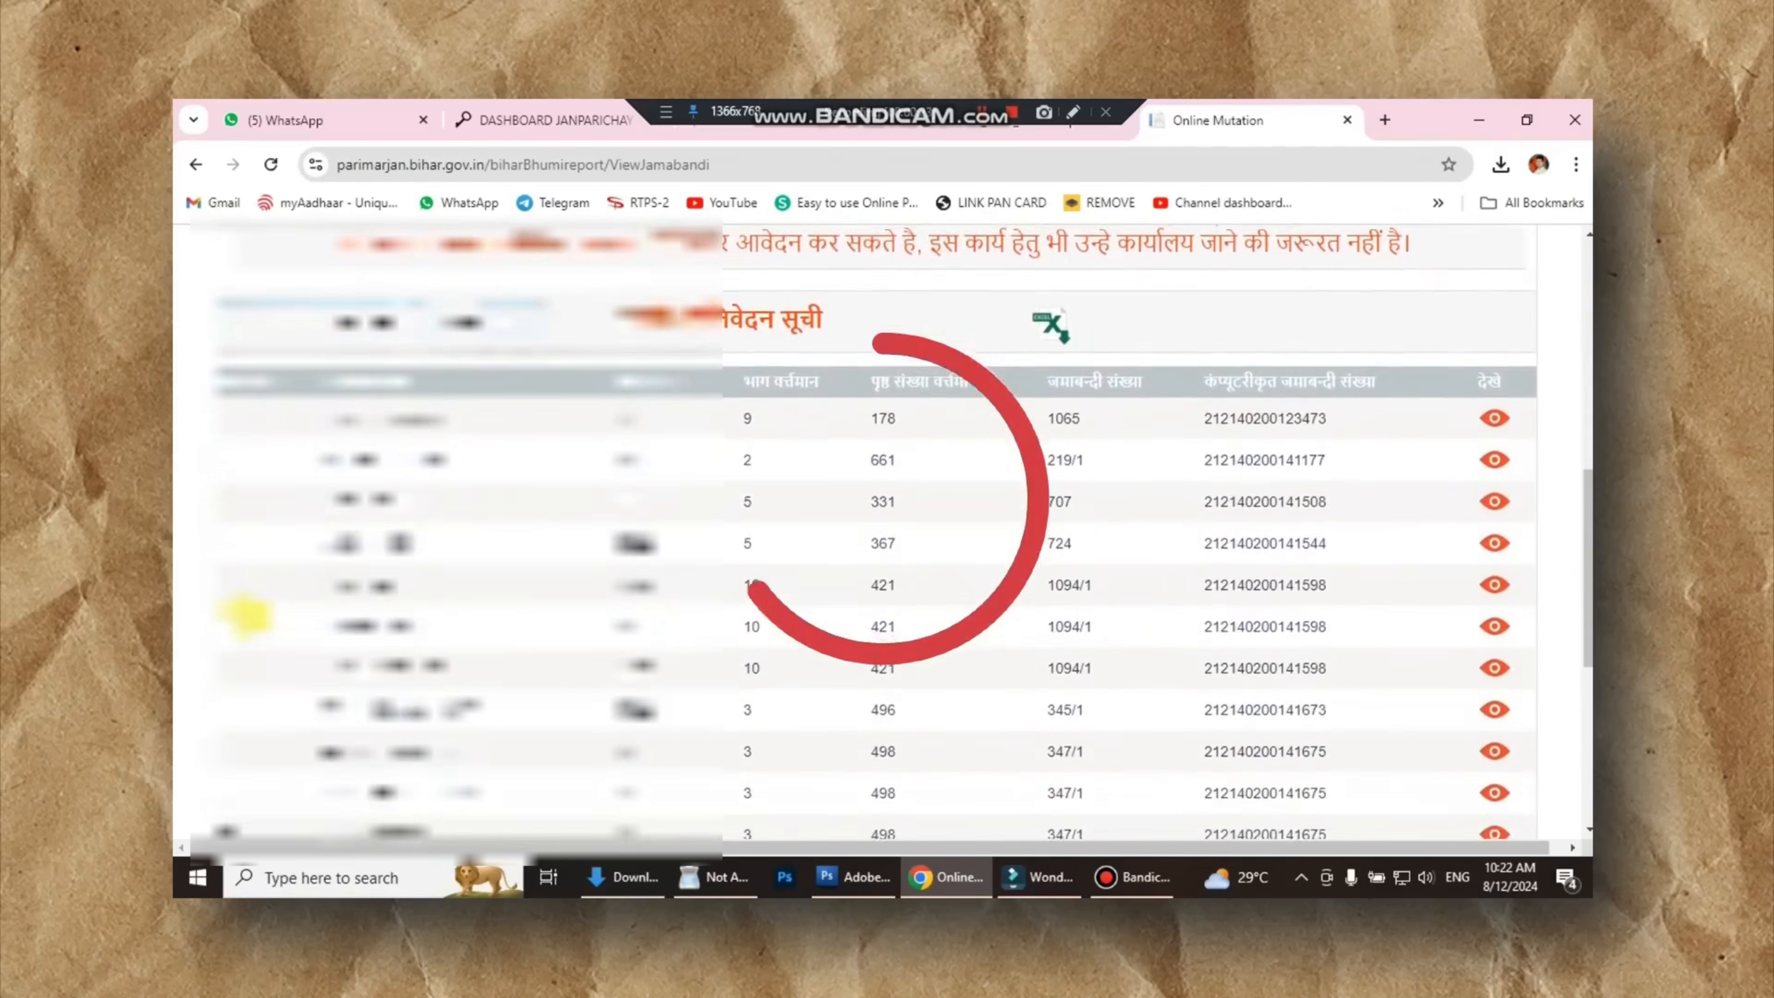
scroll(244, 613, down, 4)
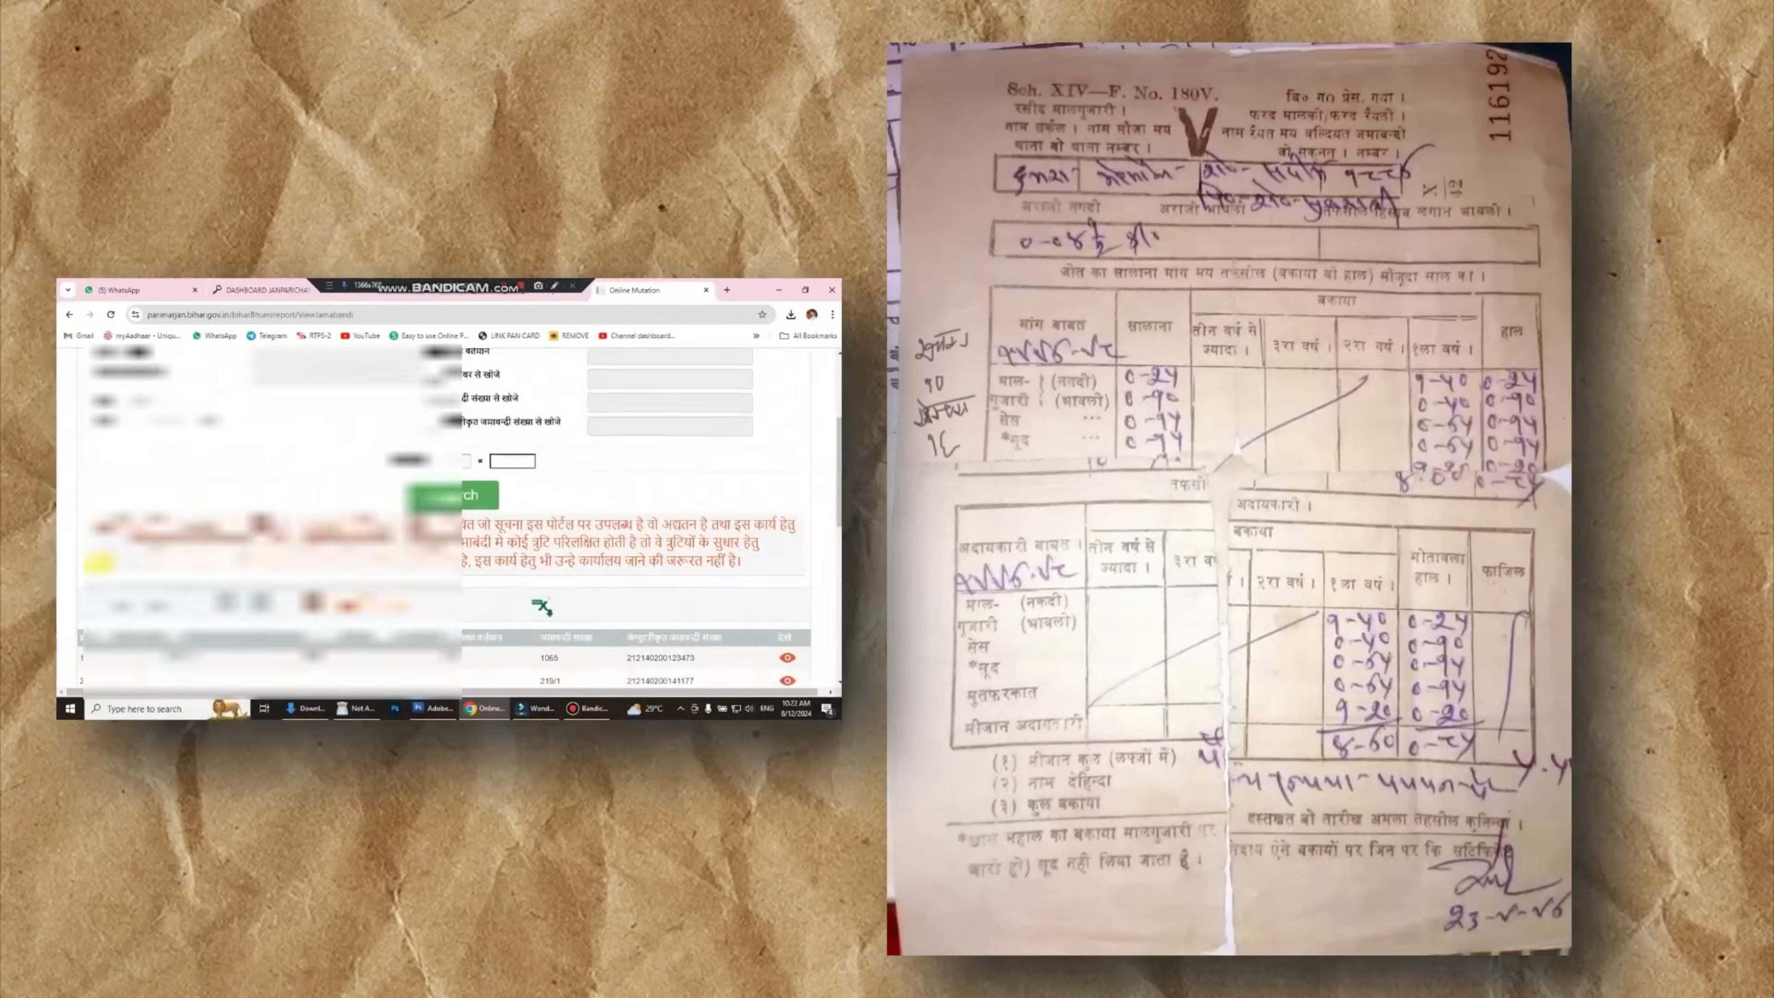
scroll(366, 412, down, 2)
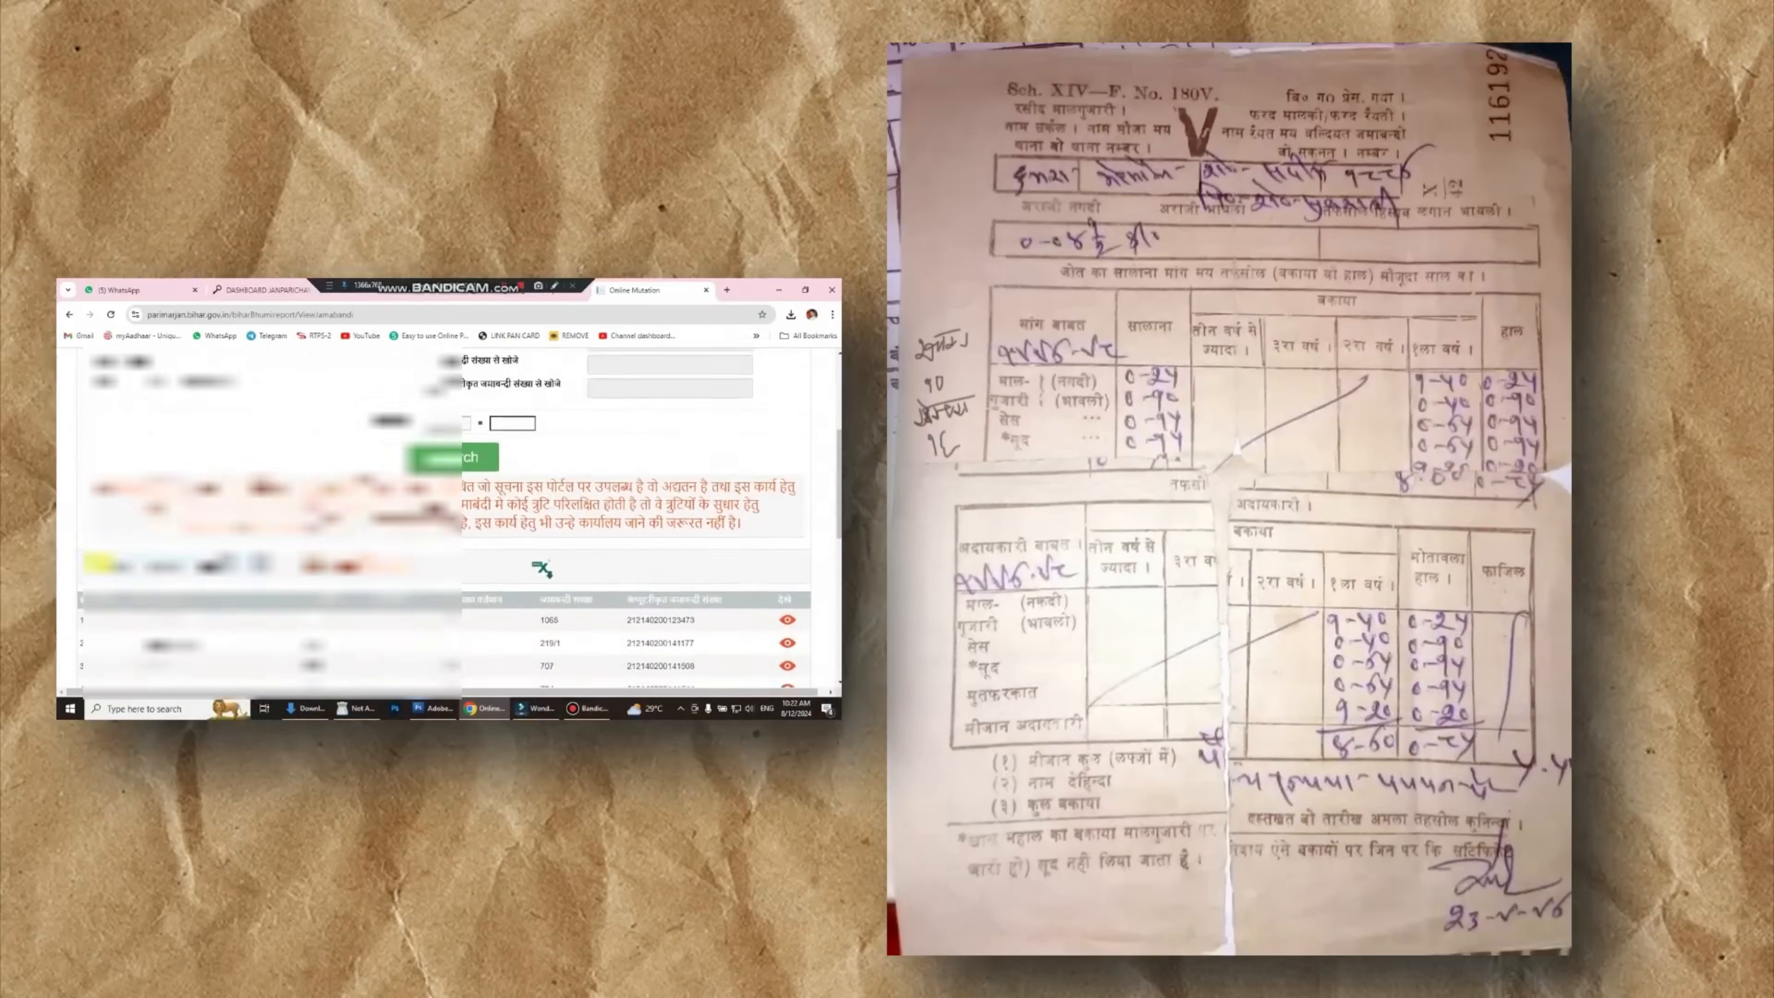
scroll(447, 517, down, 3)
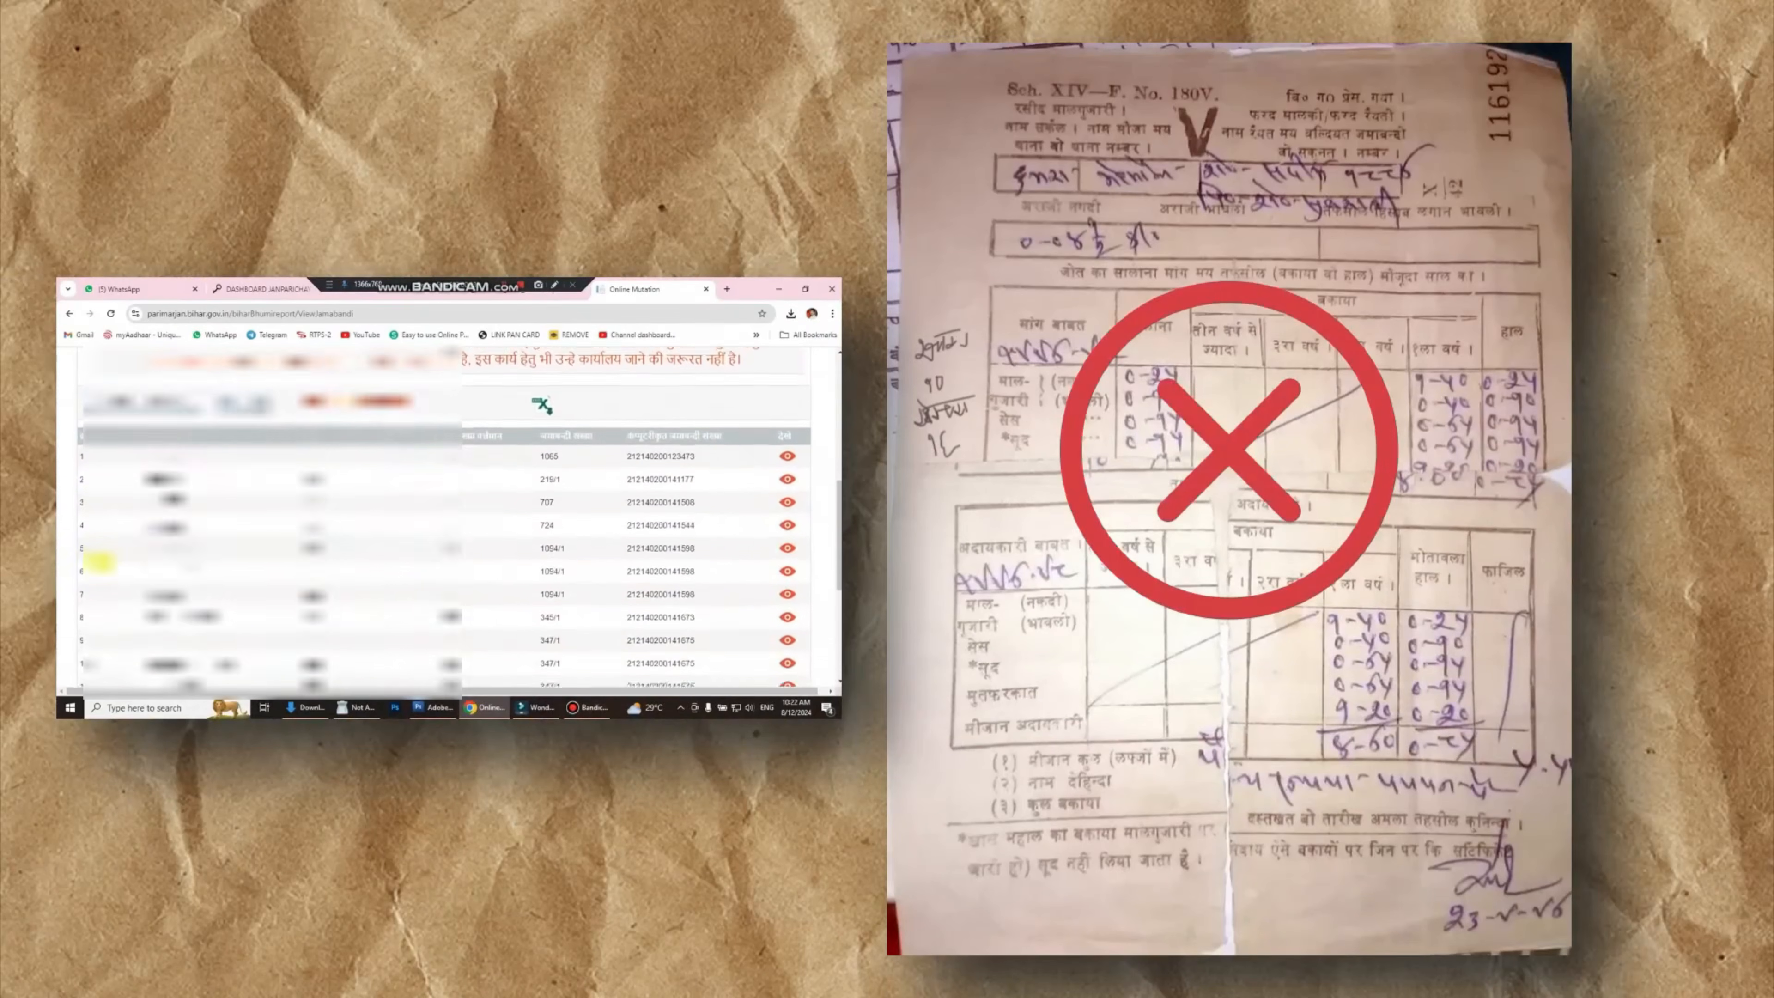
scroll(99, 560, down, 3)
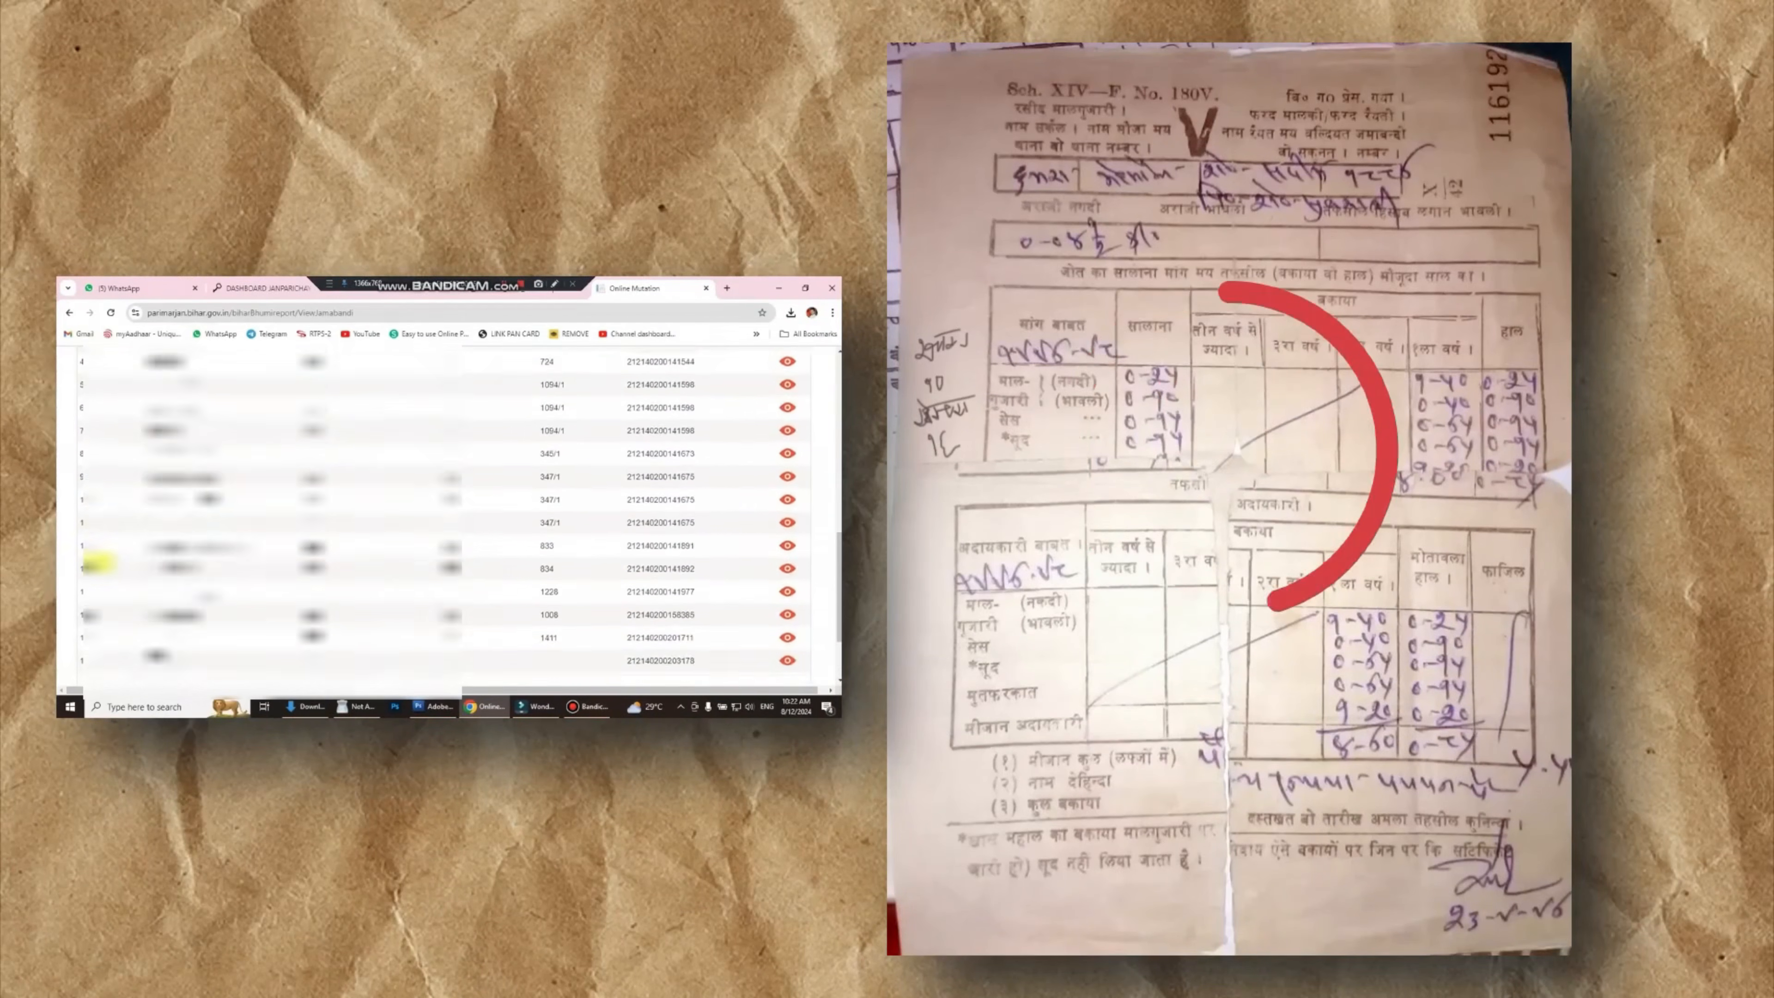
scroll(462, 533, down, 1)
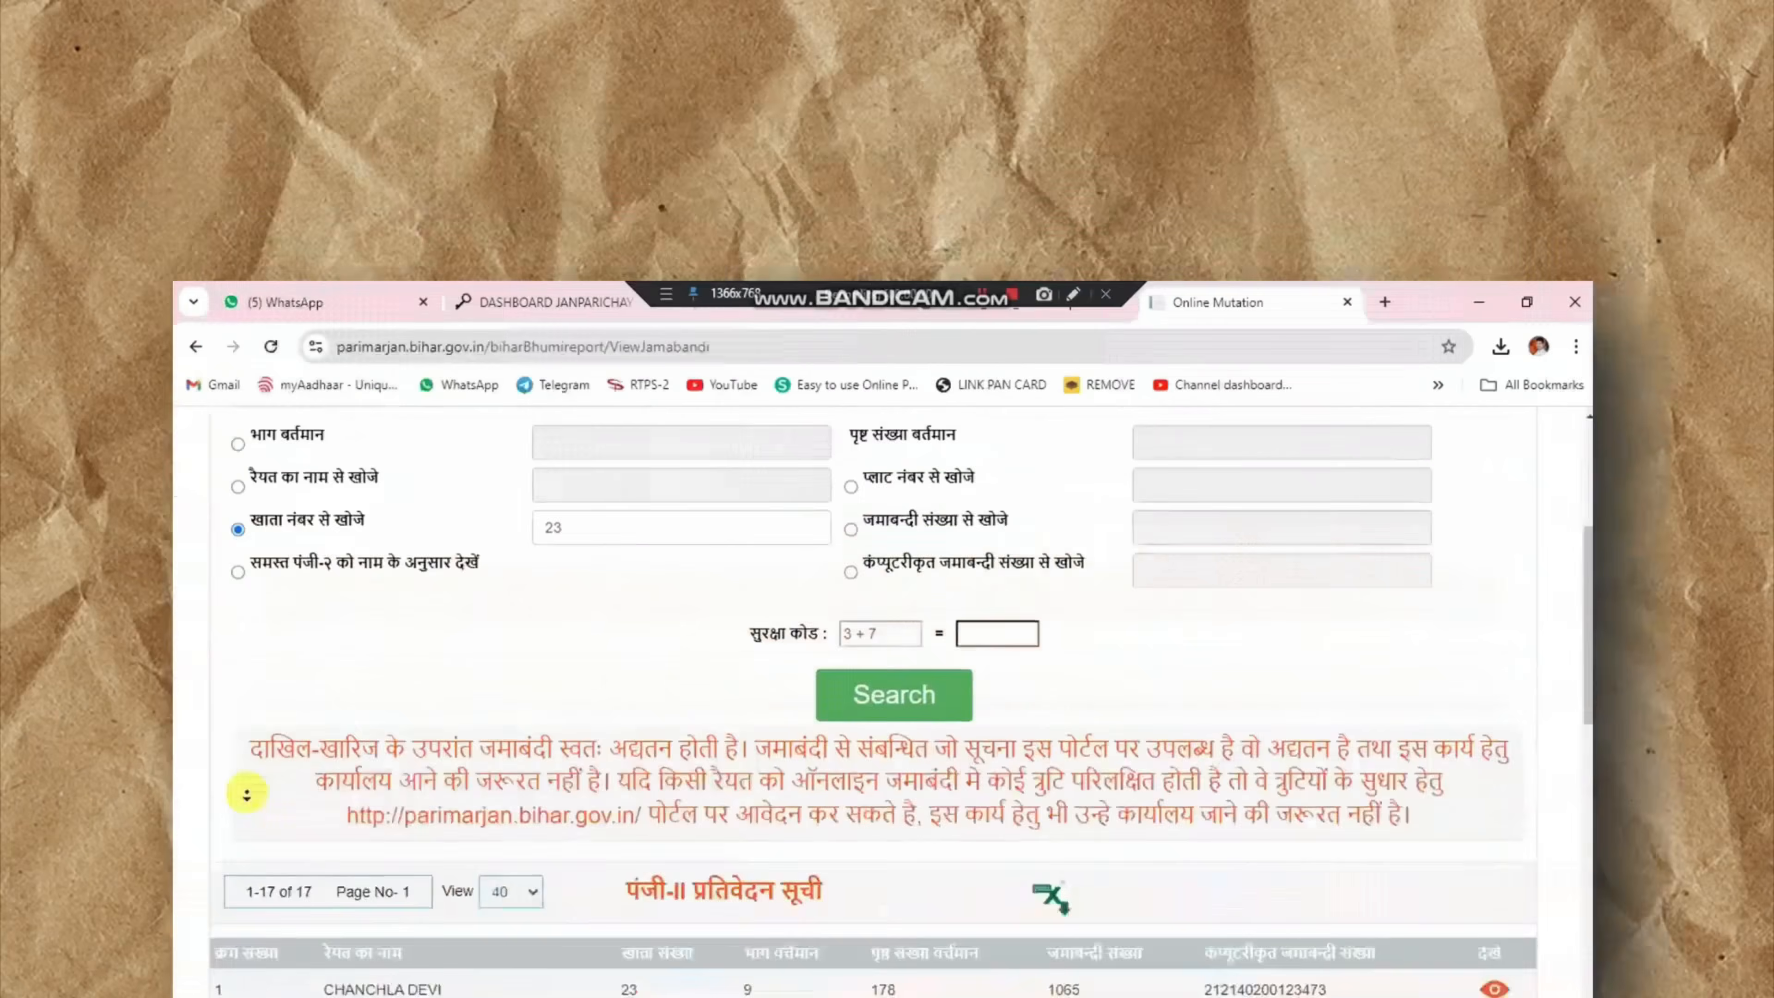
scroll(248, 615, down, 5)
scroll(248, 615, down, 5)
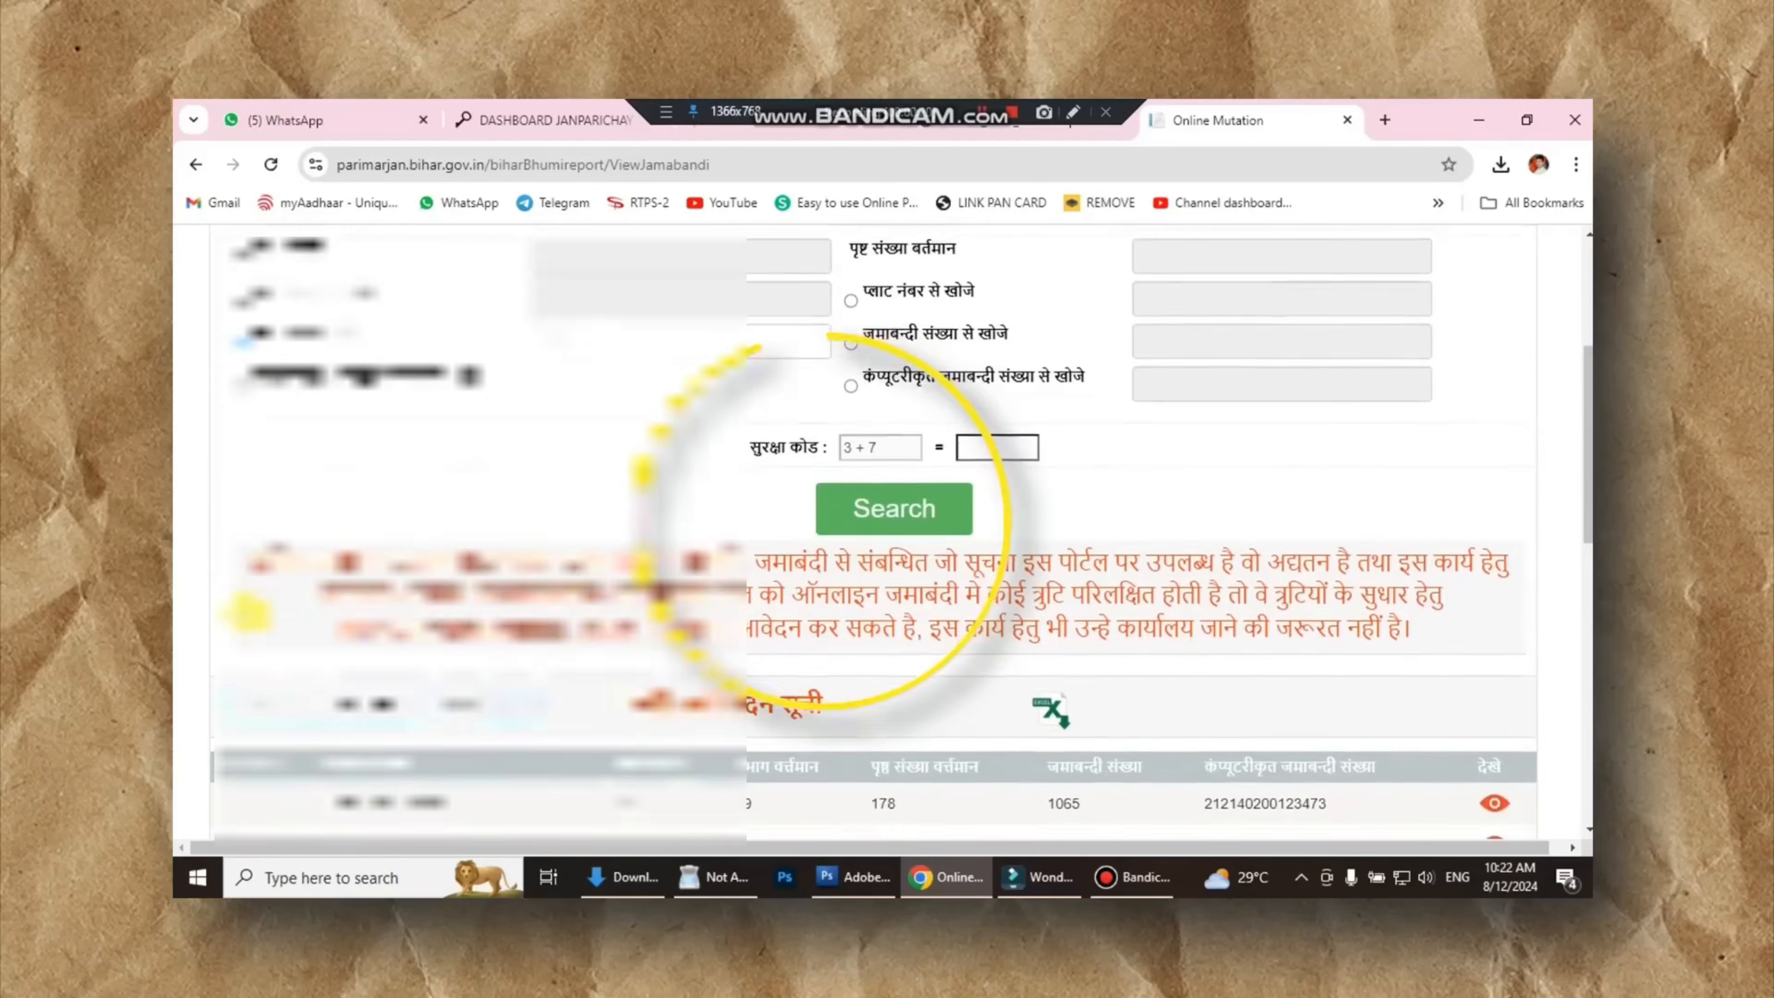
scroll(246, 615, down, 5)
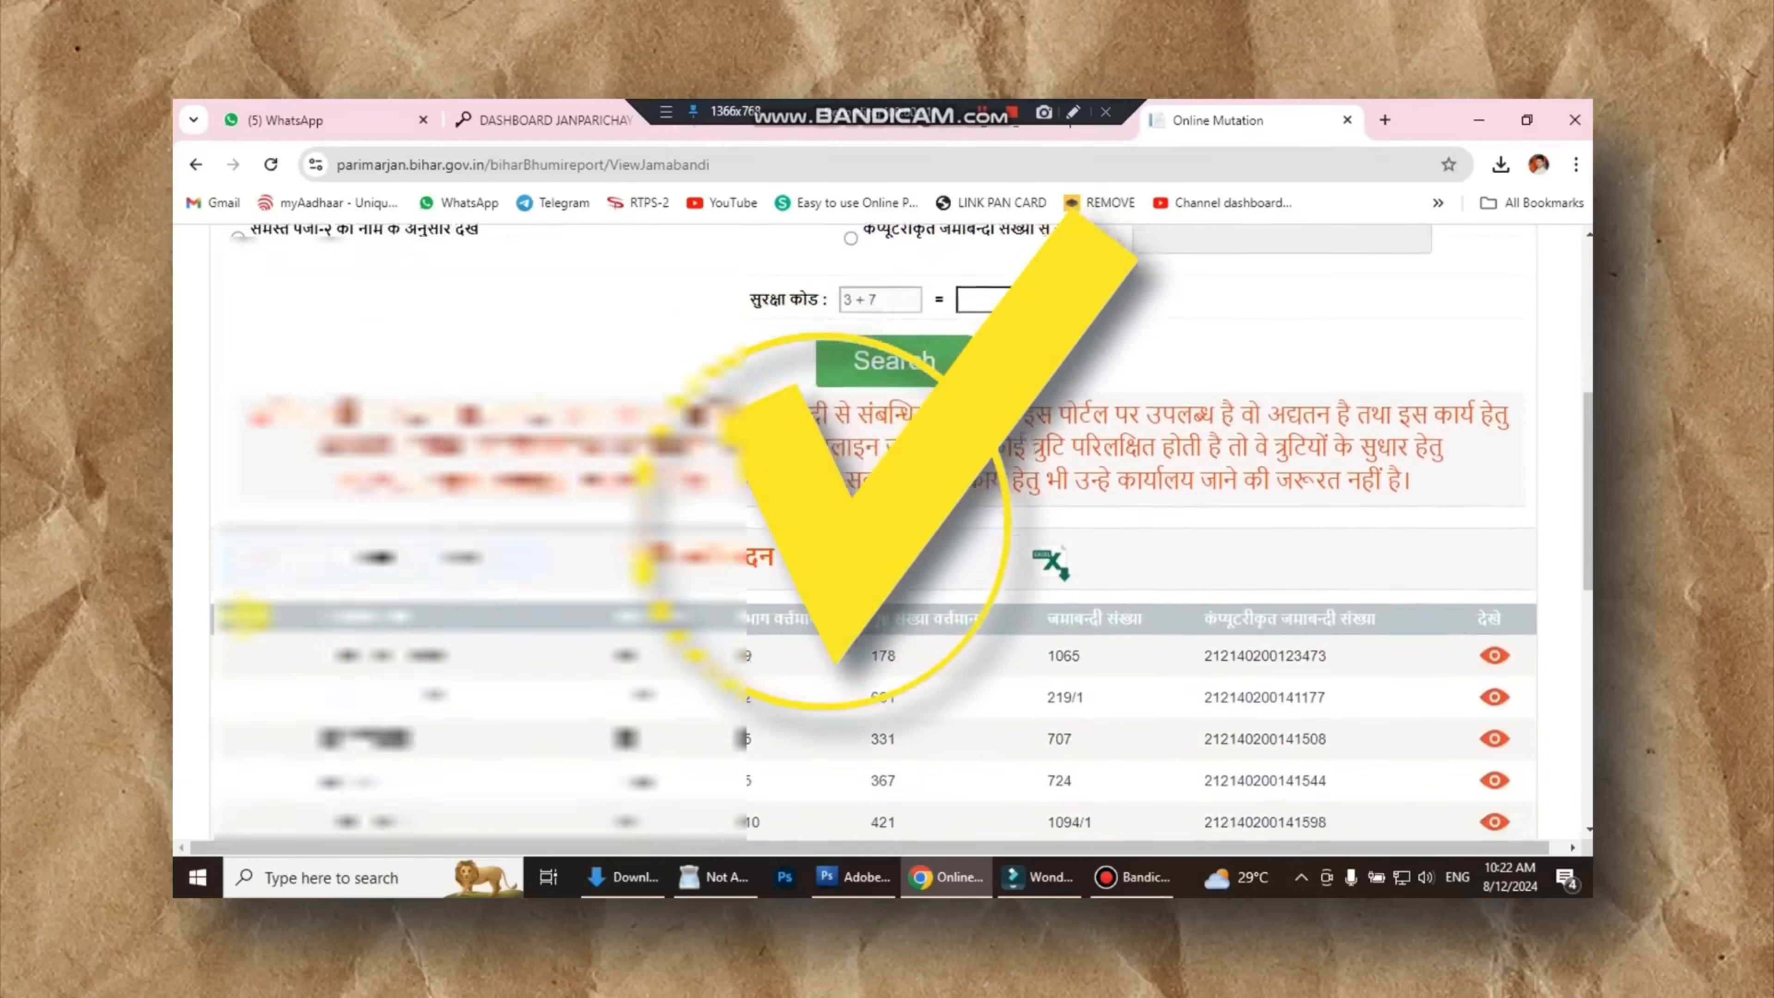
scroll(245, 615, down, 2)
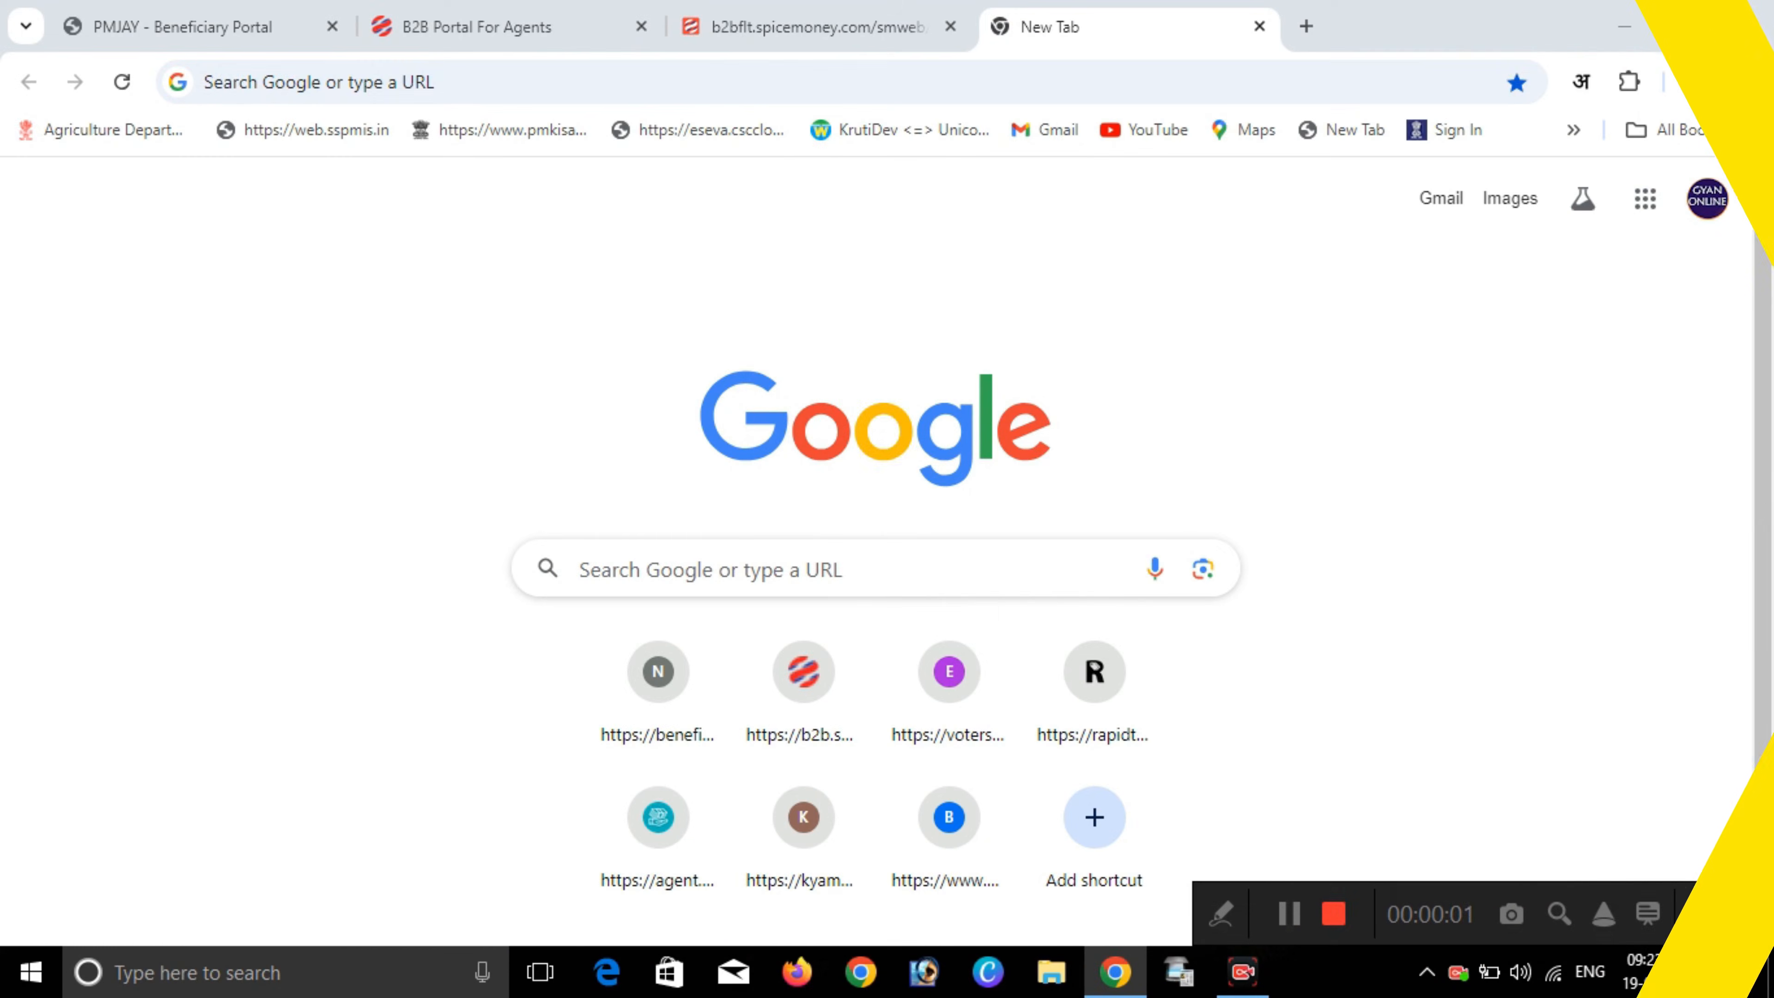
click(711, 570)
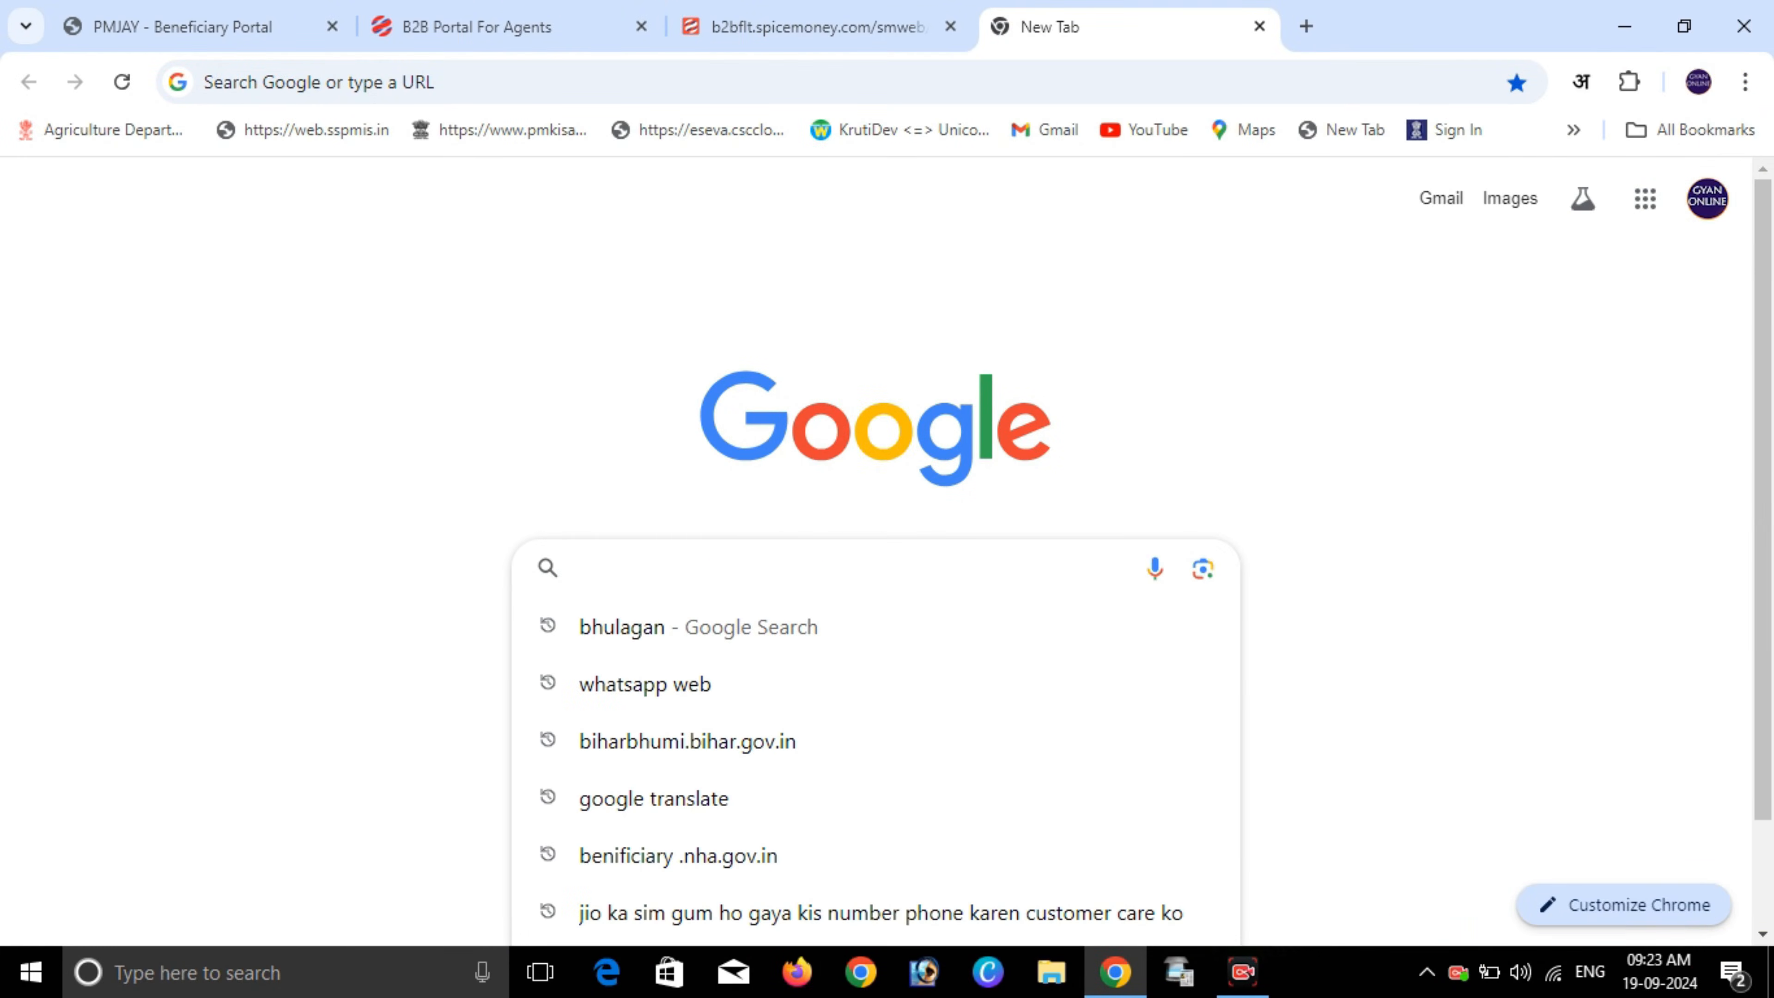
click(688, 741)
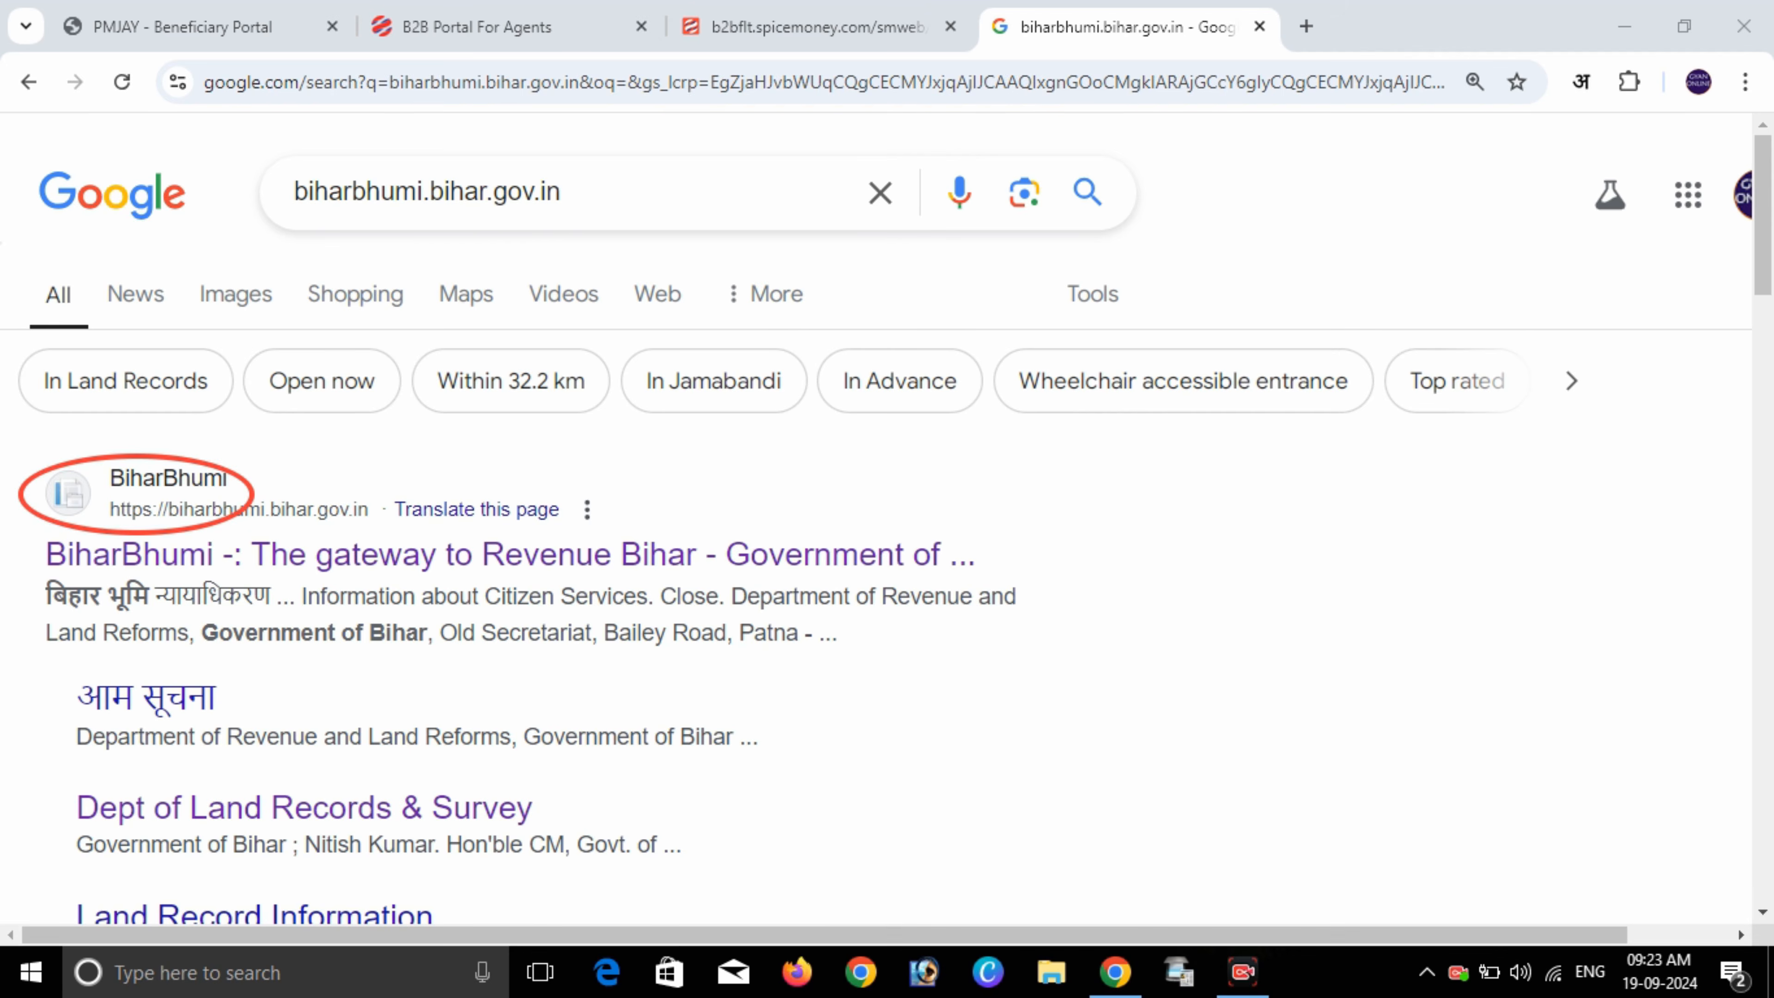
click(510, 554)
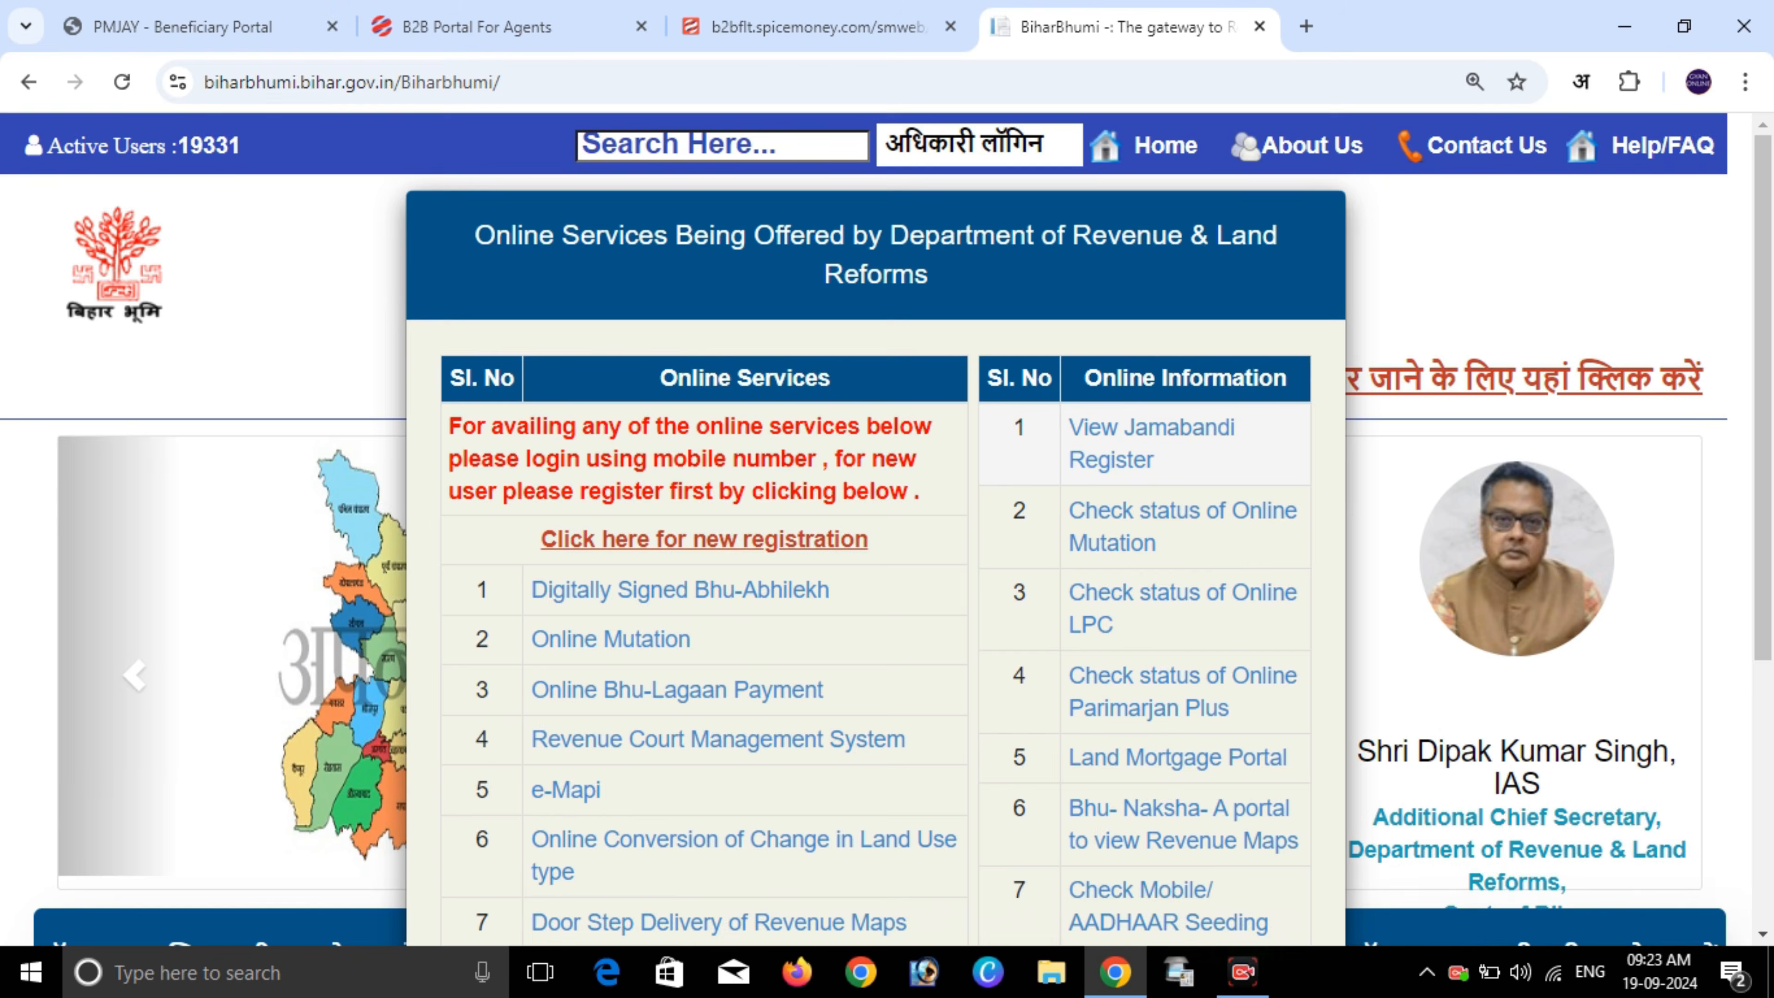
- Close the Online Services notice and open the परिमार्जन प्लस service in a new tab
scroll(876, 490, down, 4)
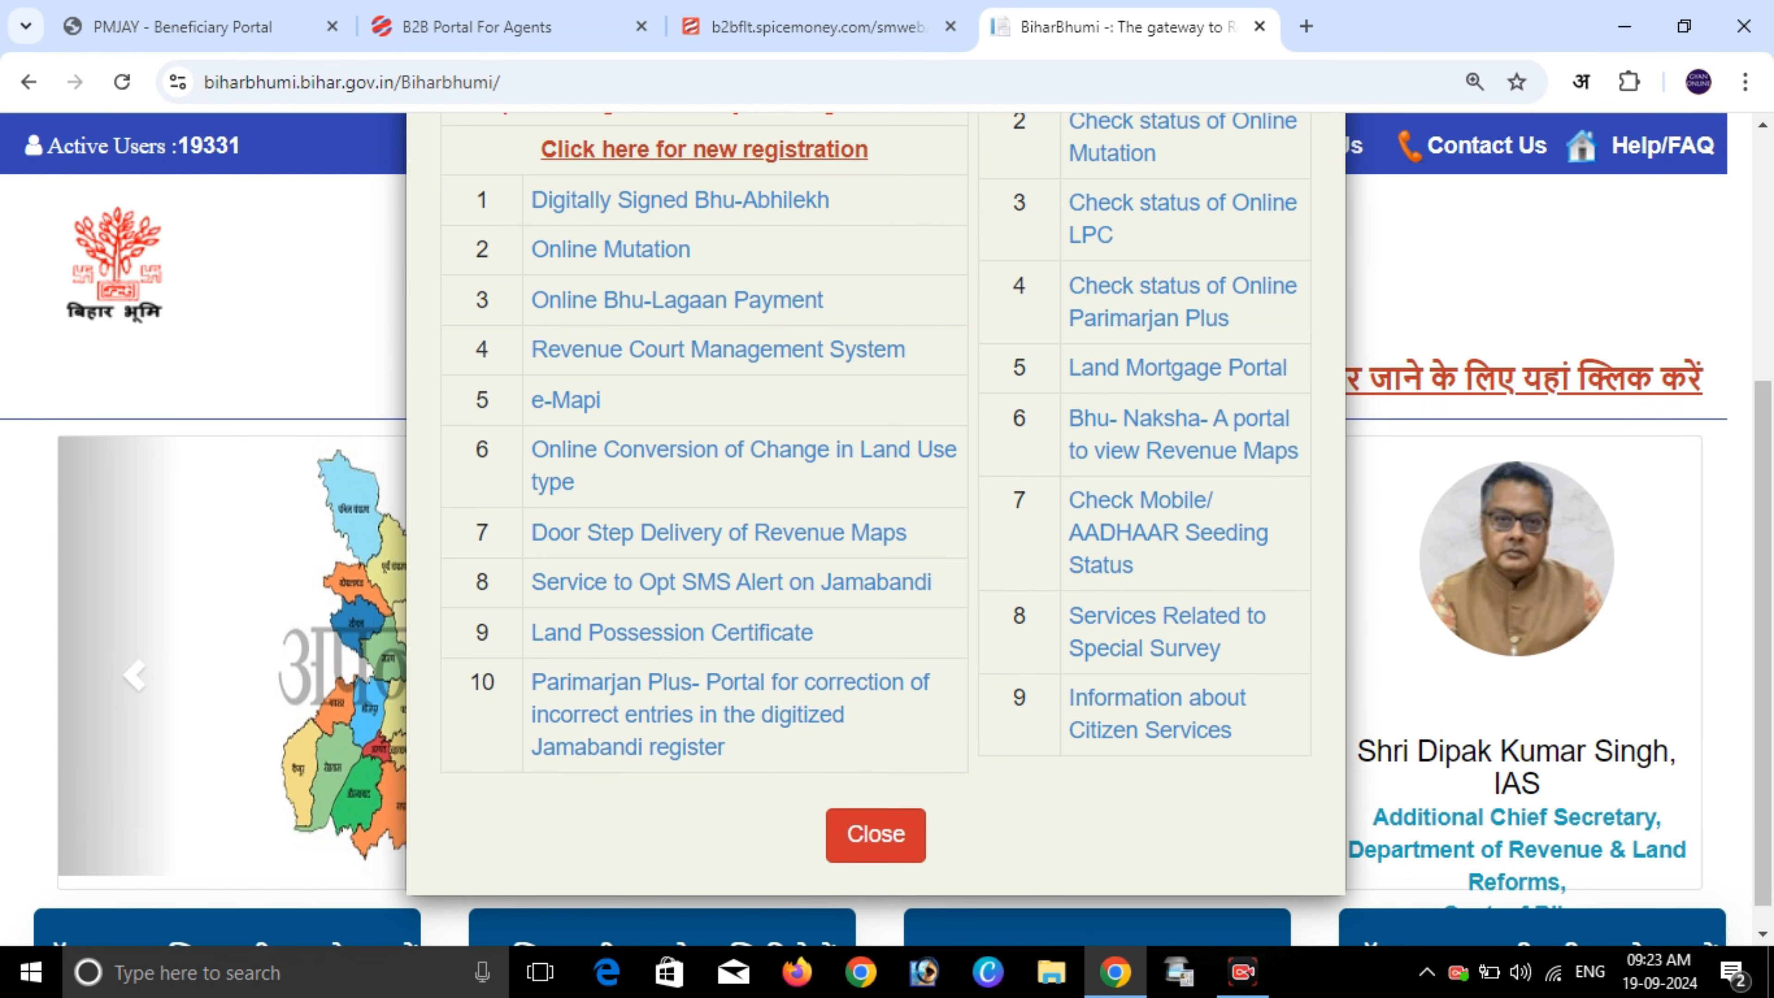
click(876, 835)
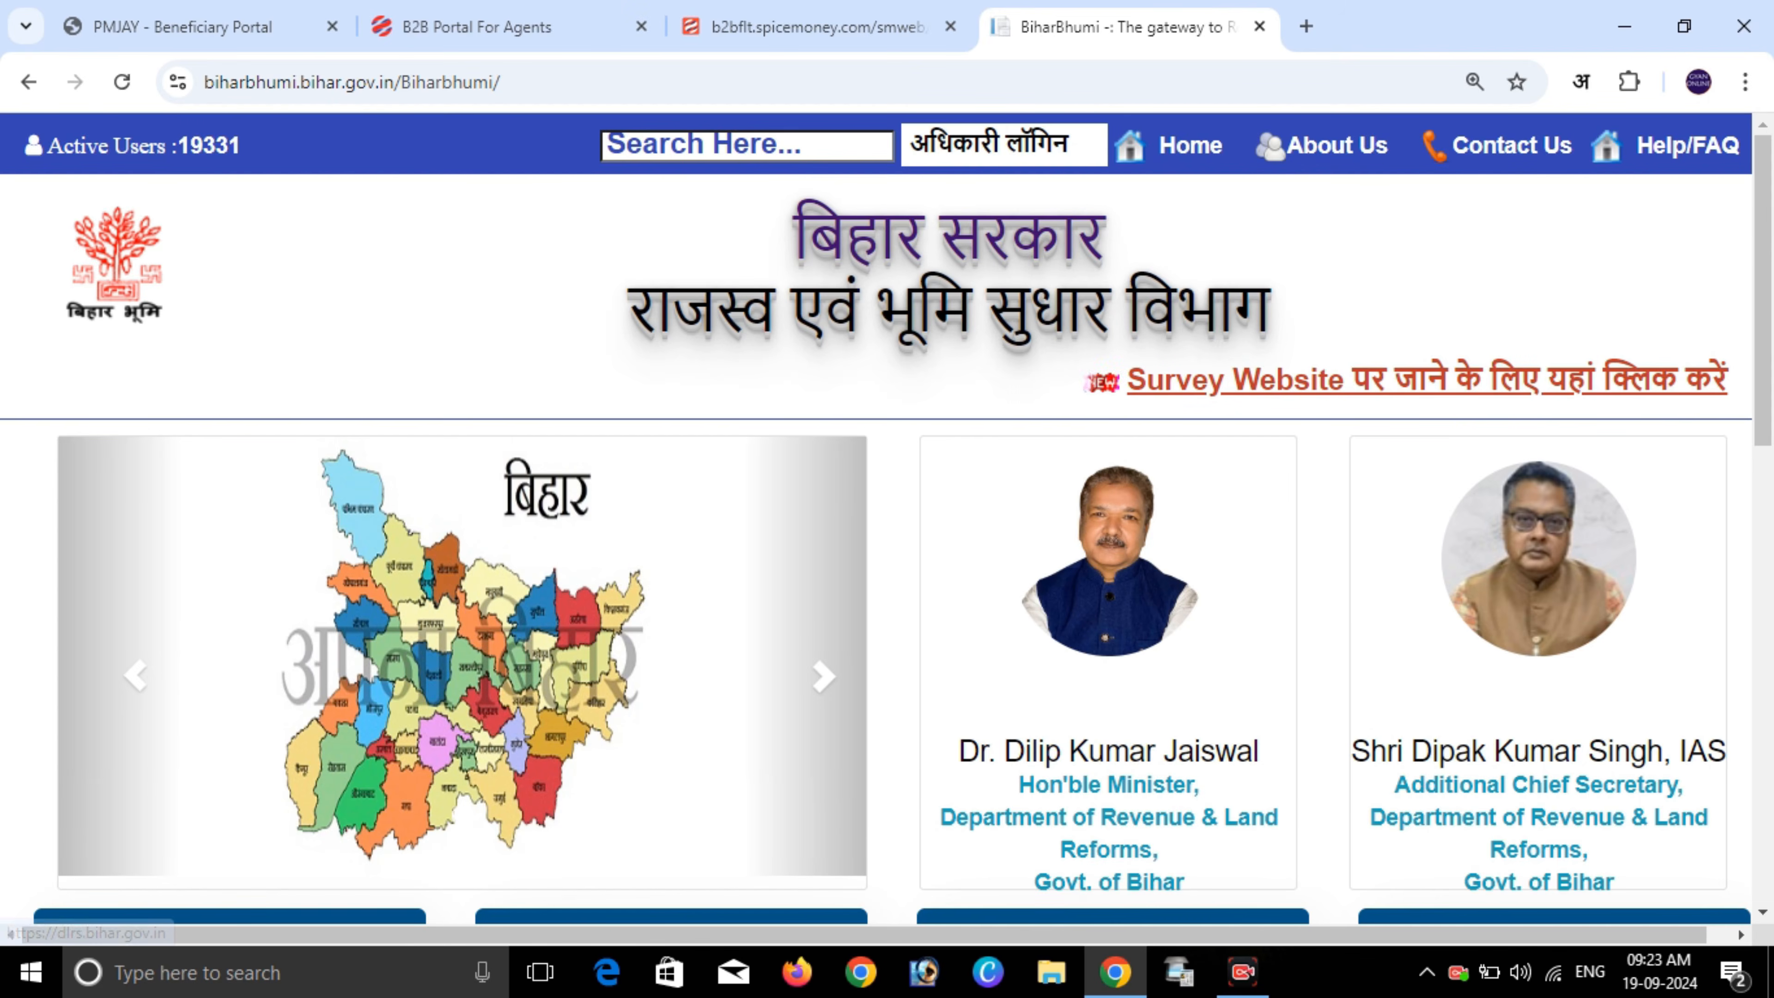
scroll(1113, 311, down, 8)
scroll(1113, 311, down, 5)
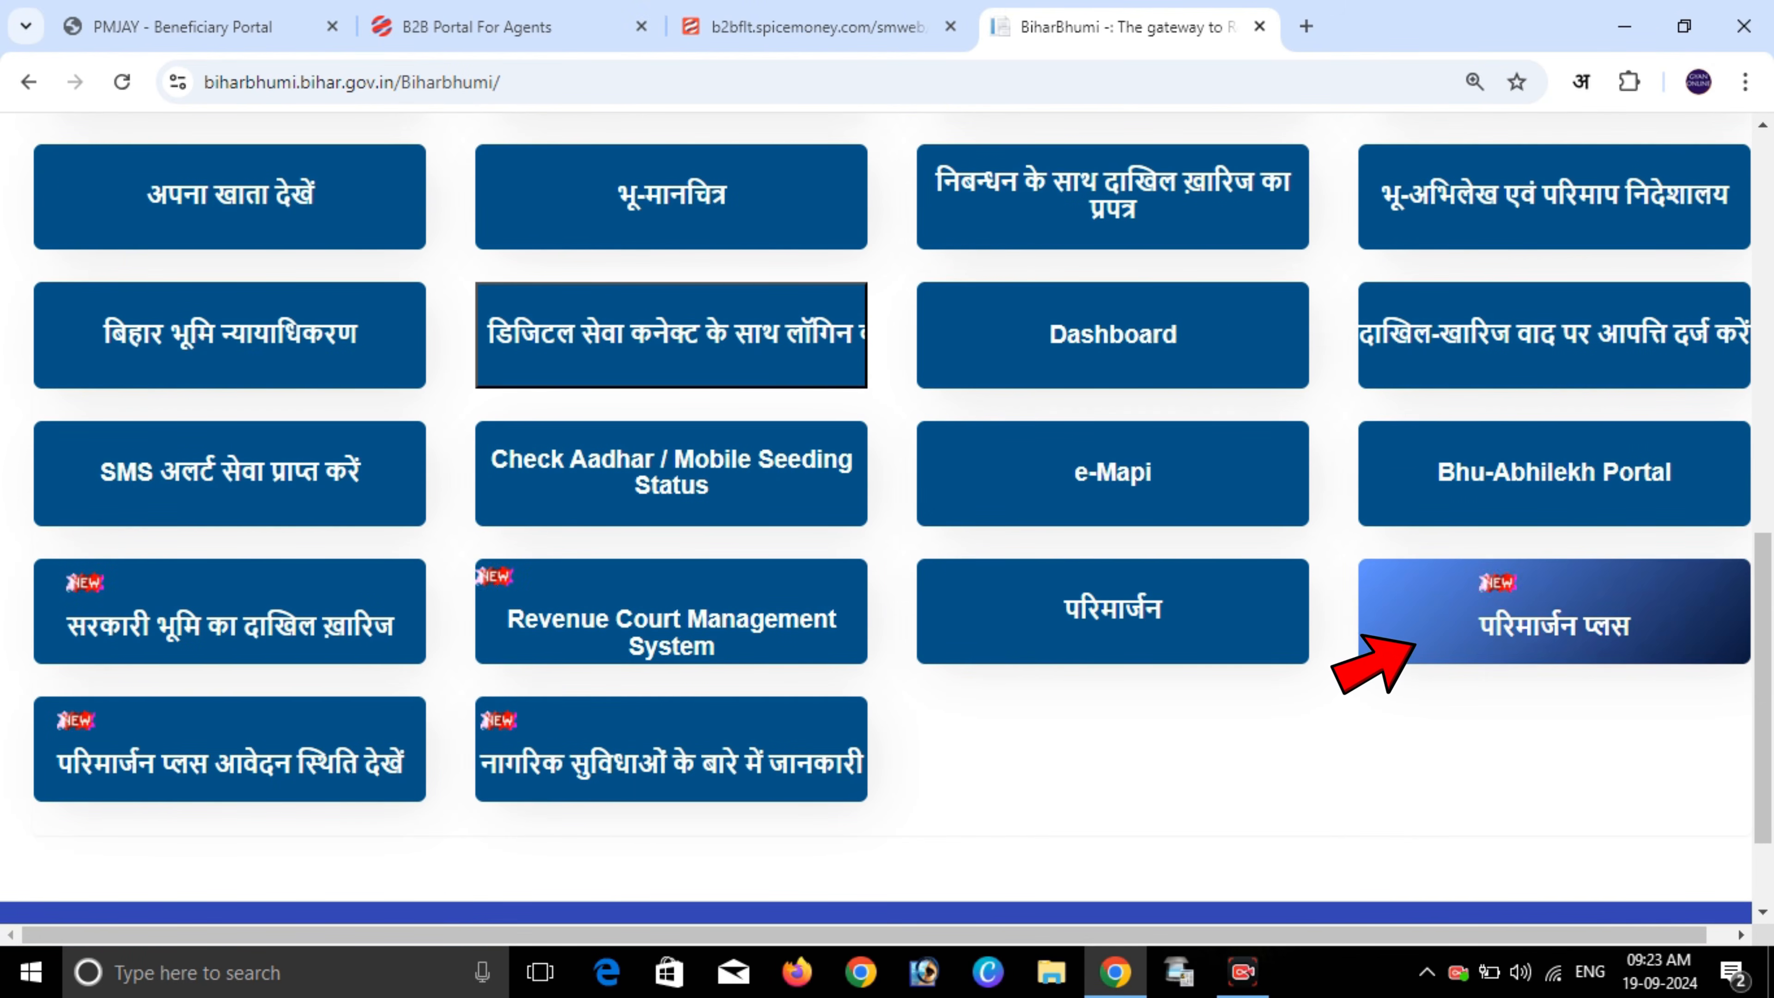
click(1411, 642)
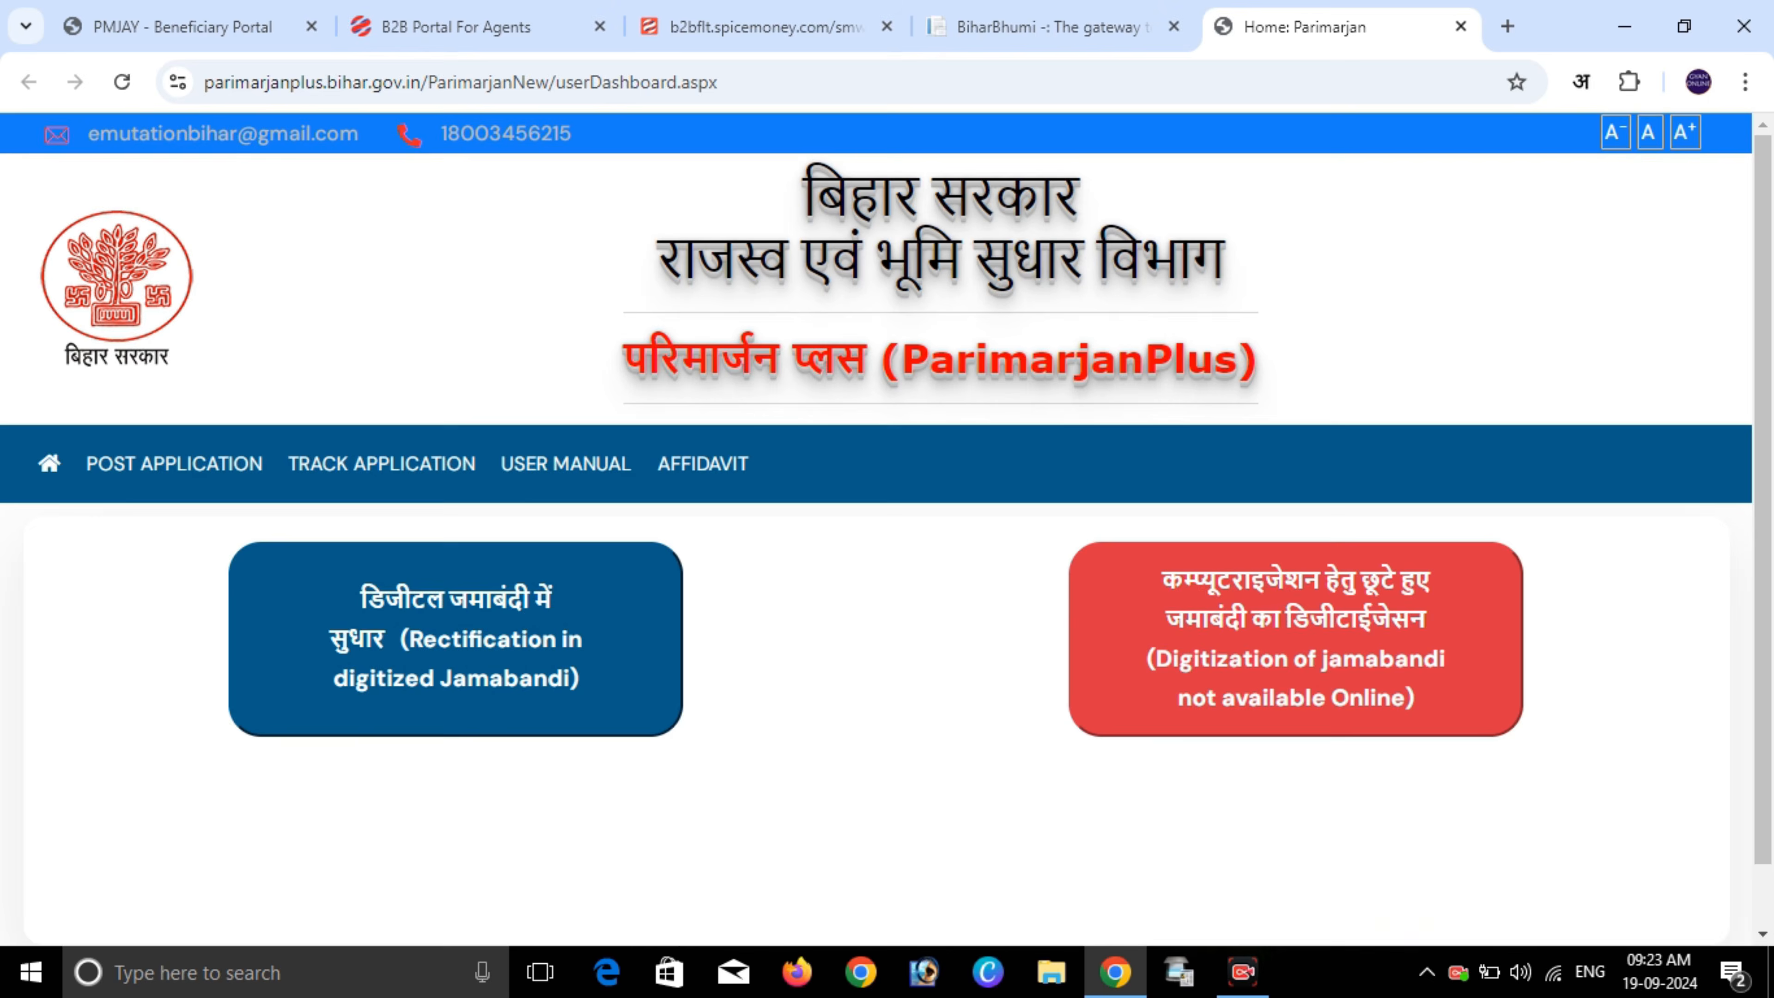
- Choose 'Digitization of jamabandi not available Online' and accept the login-required notice
drag(803, 182, 1265, 360)
click(1279, 360)
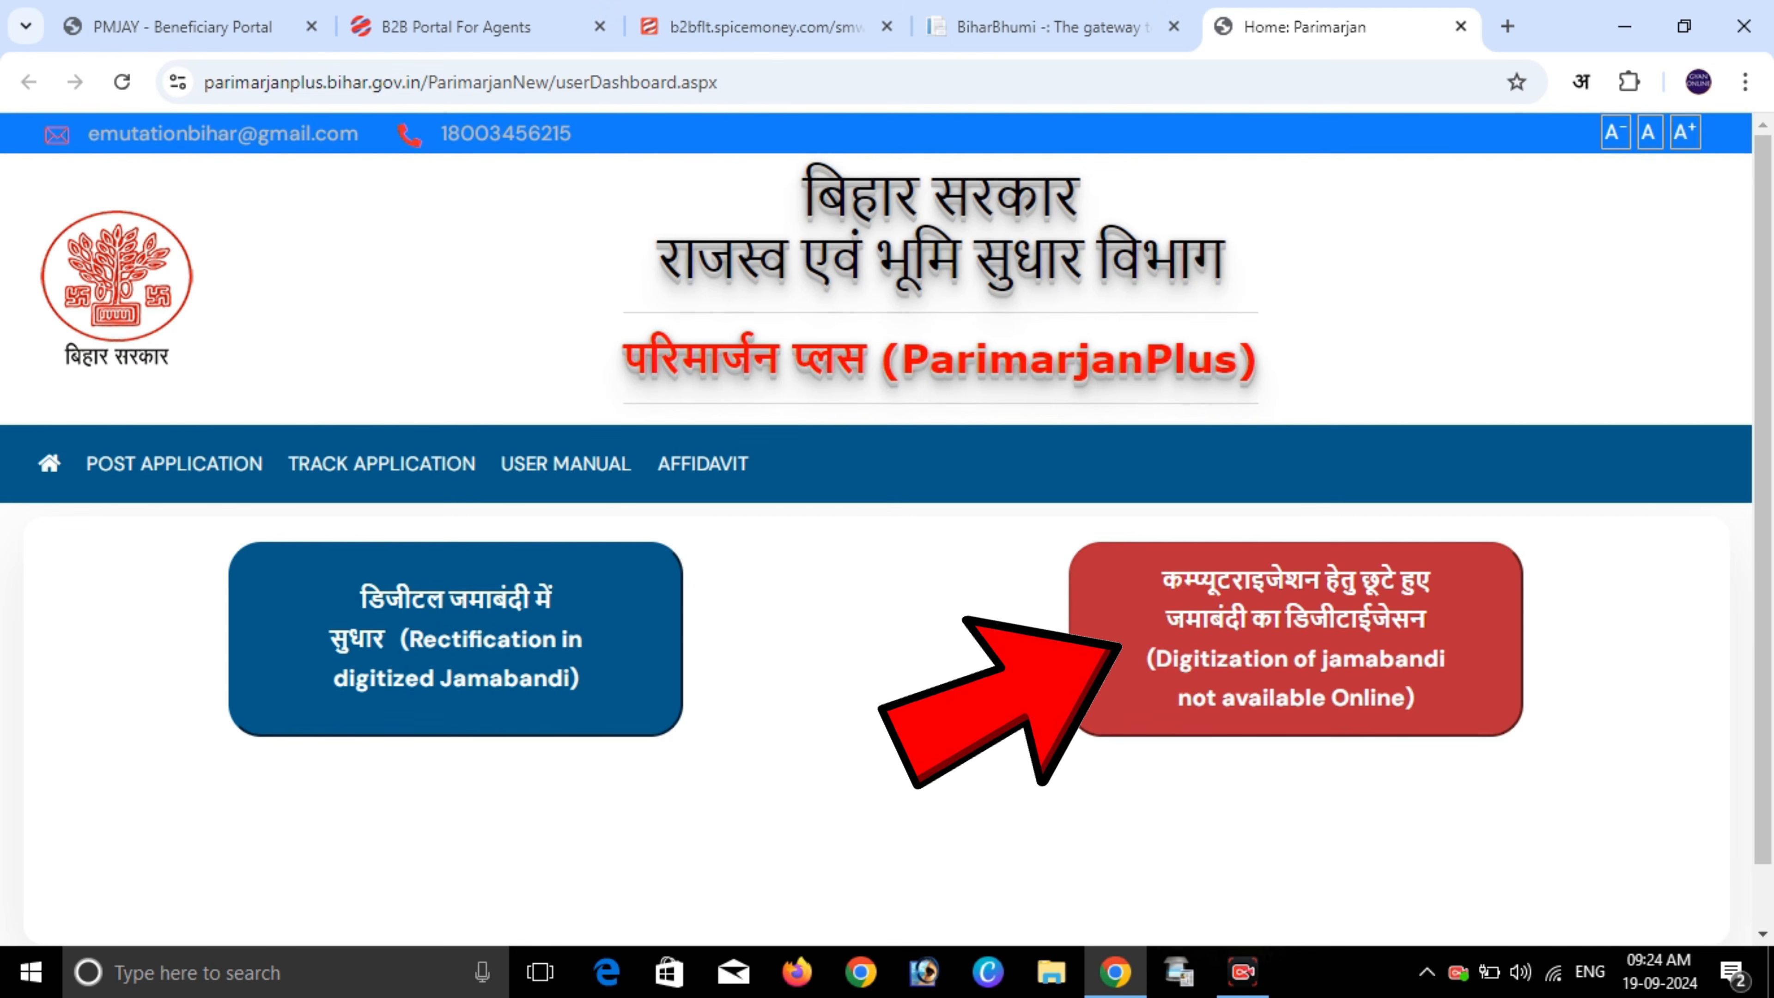
click(1295, 639)
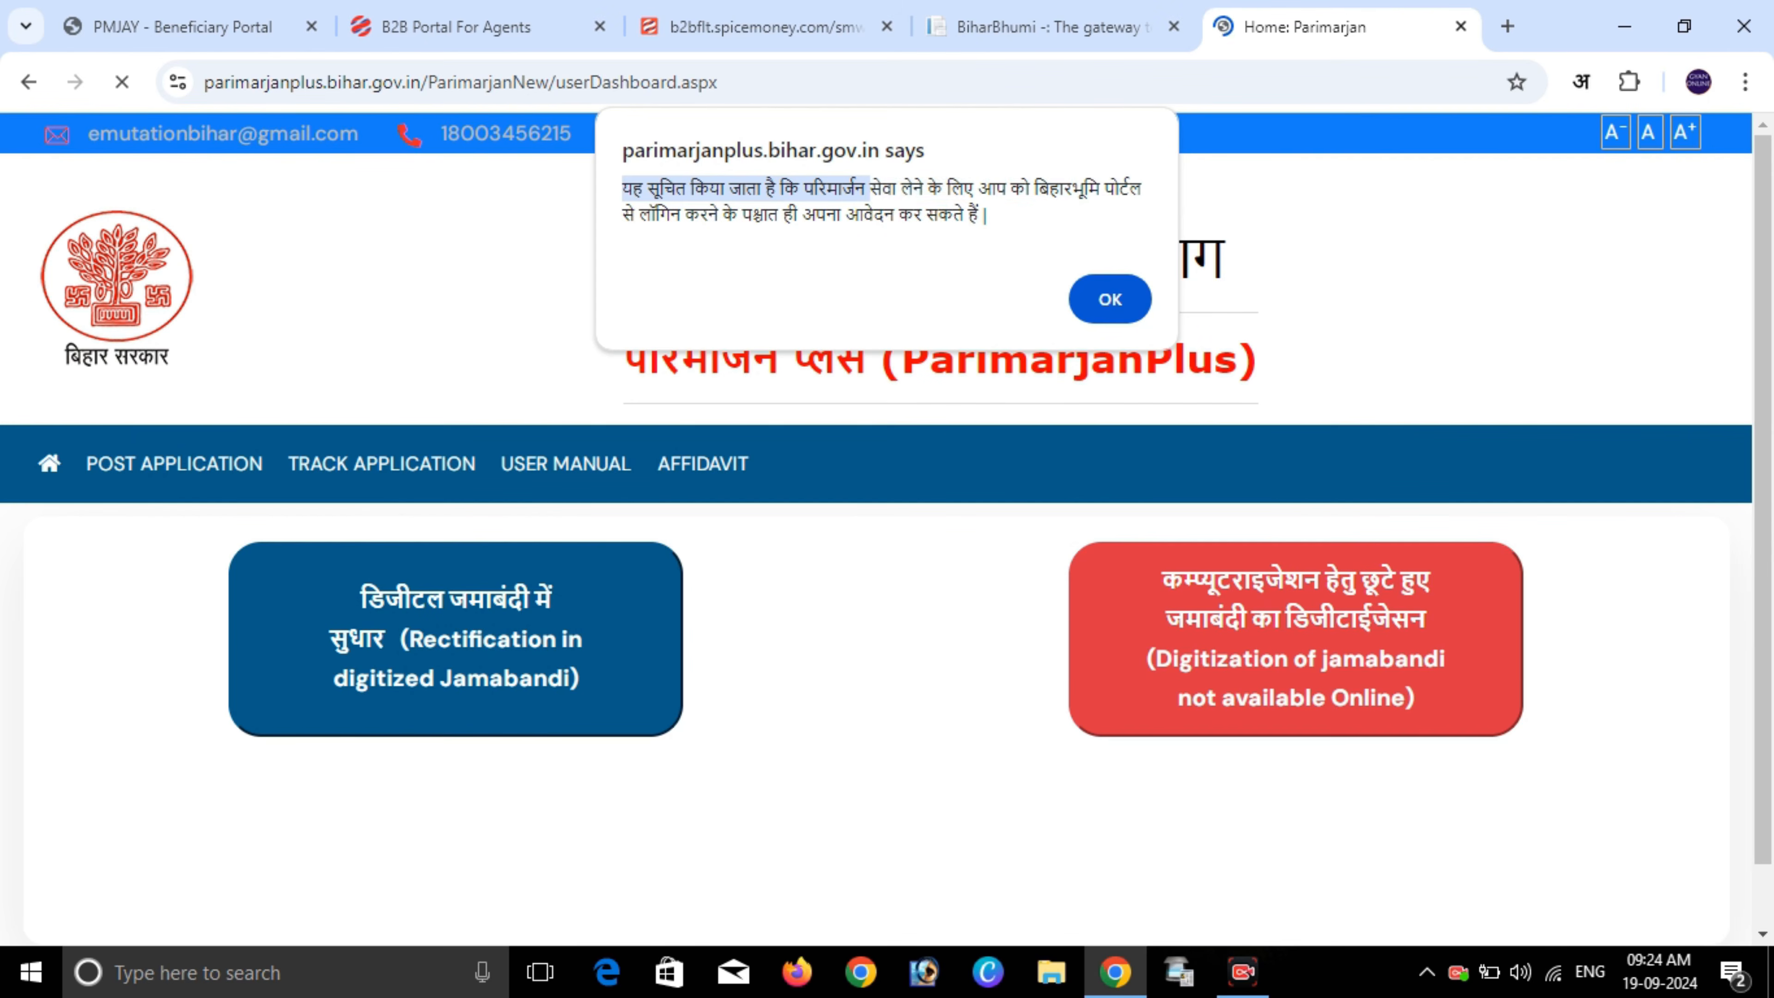
drag(870, 188, 782, 214)
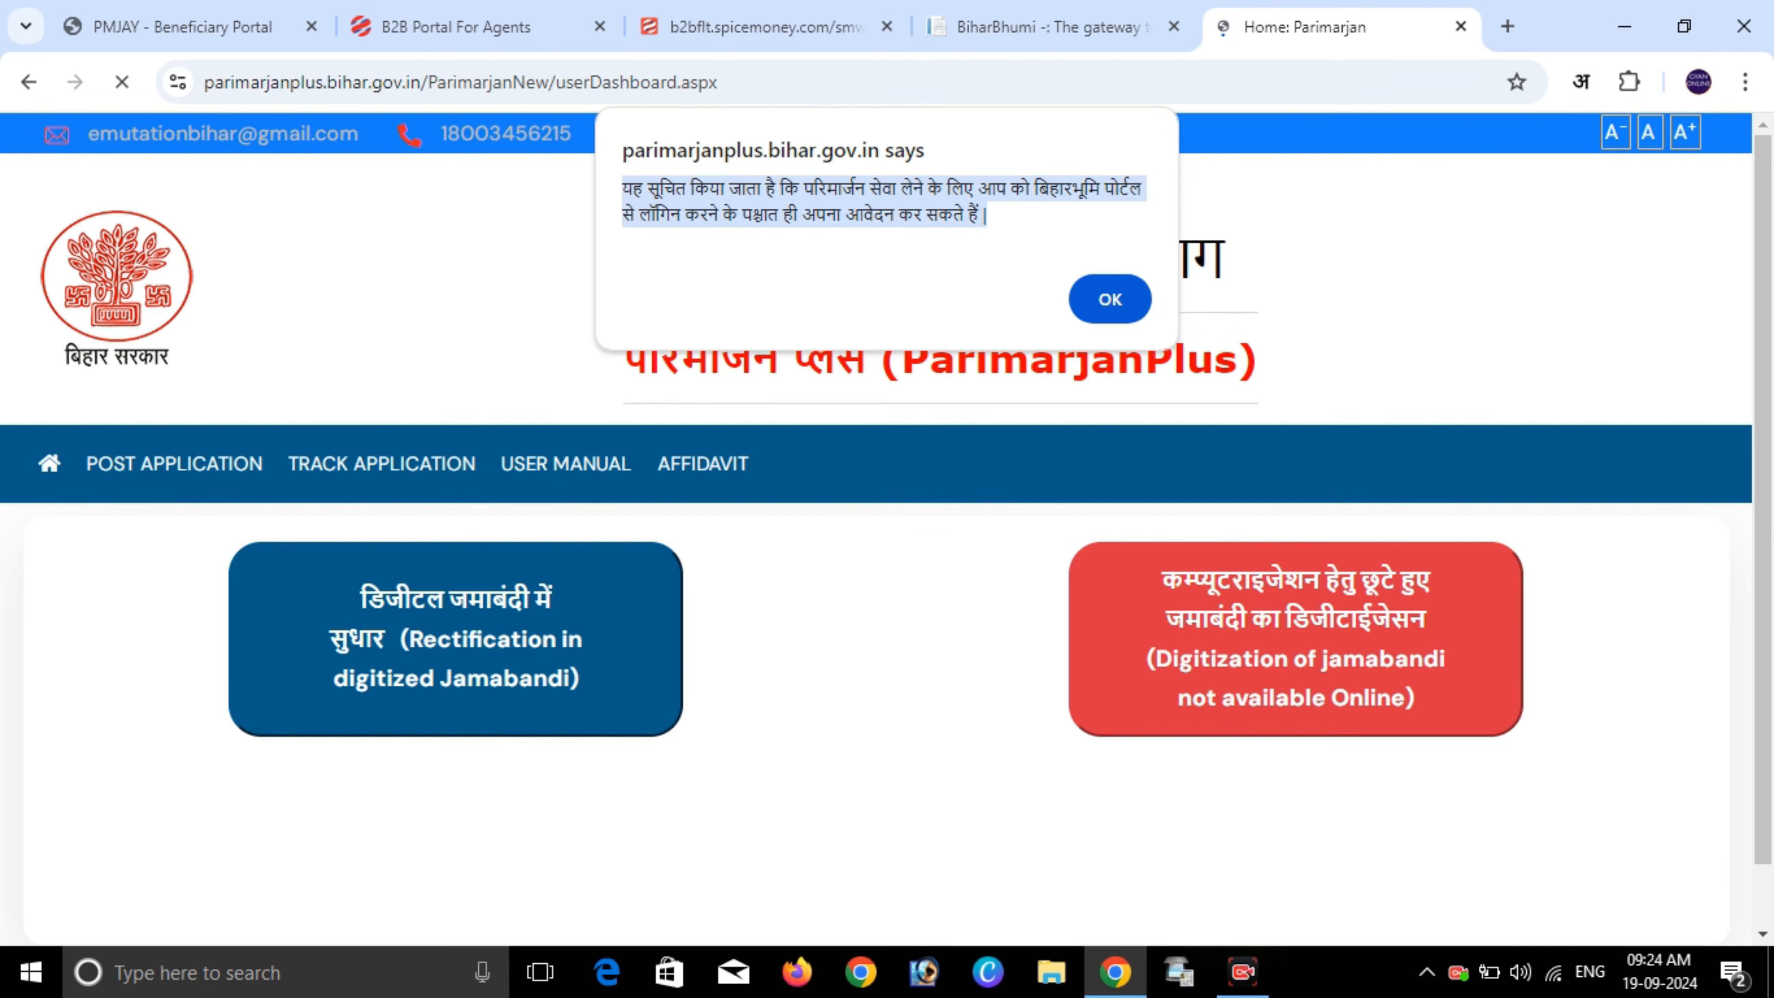
click(1110, 299)
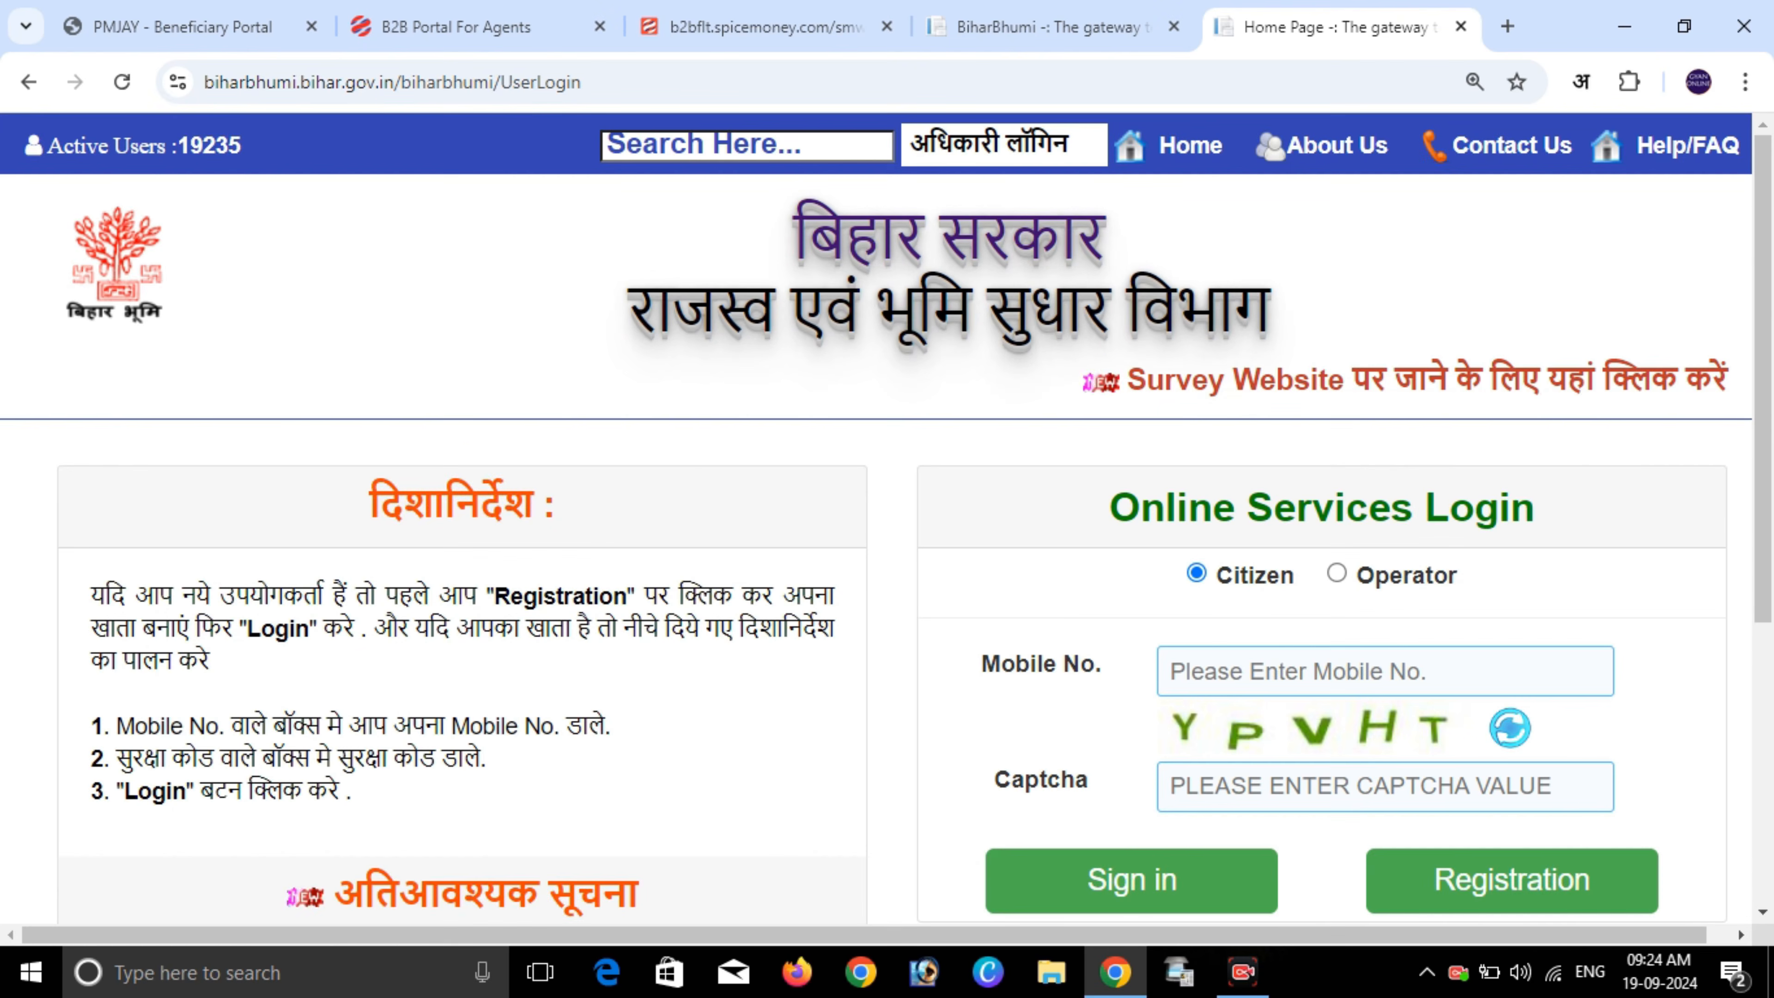
- Point out the Mobile No. and Captcha fields, then open the User Registration form
scroll(887, 524, down, 6)
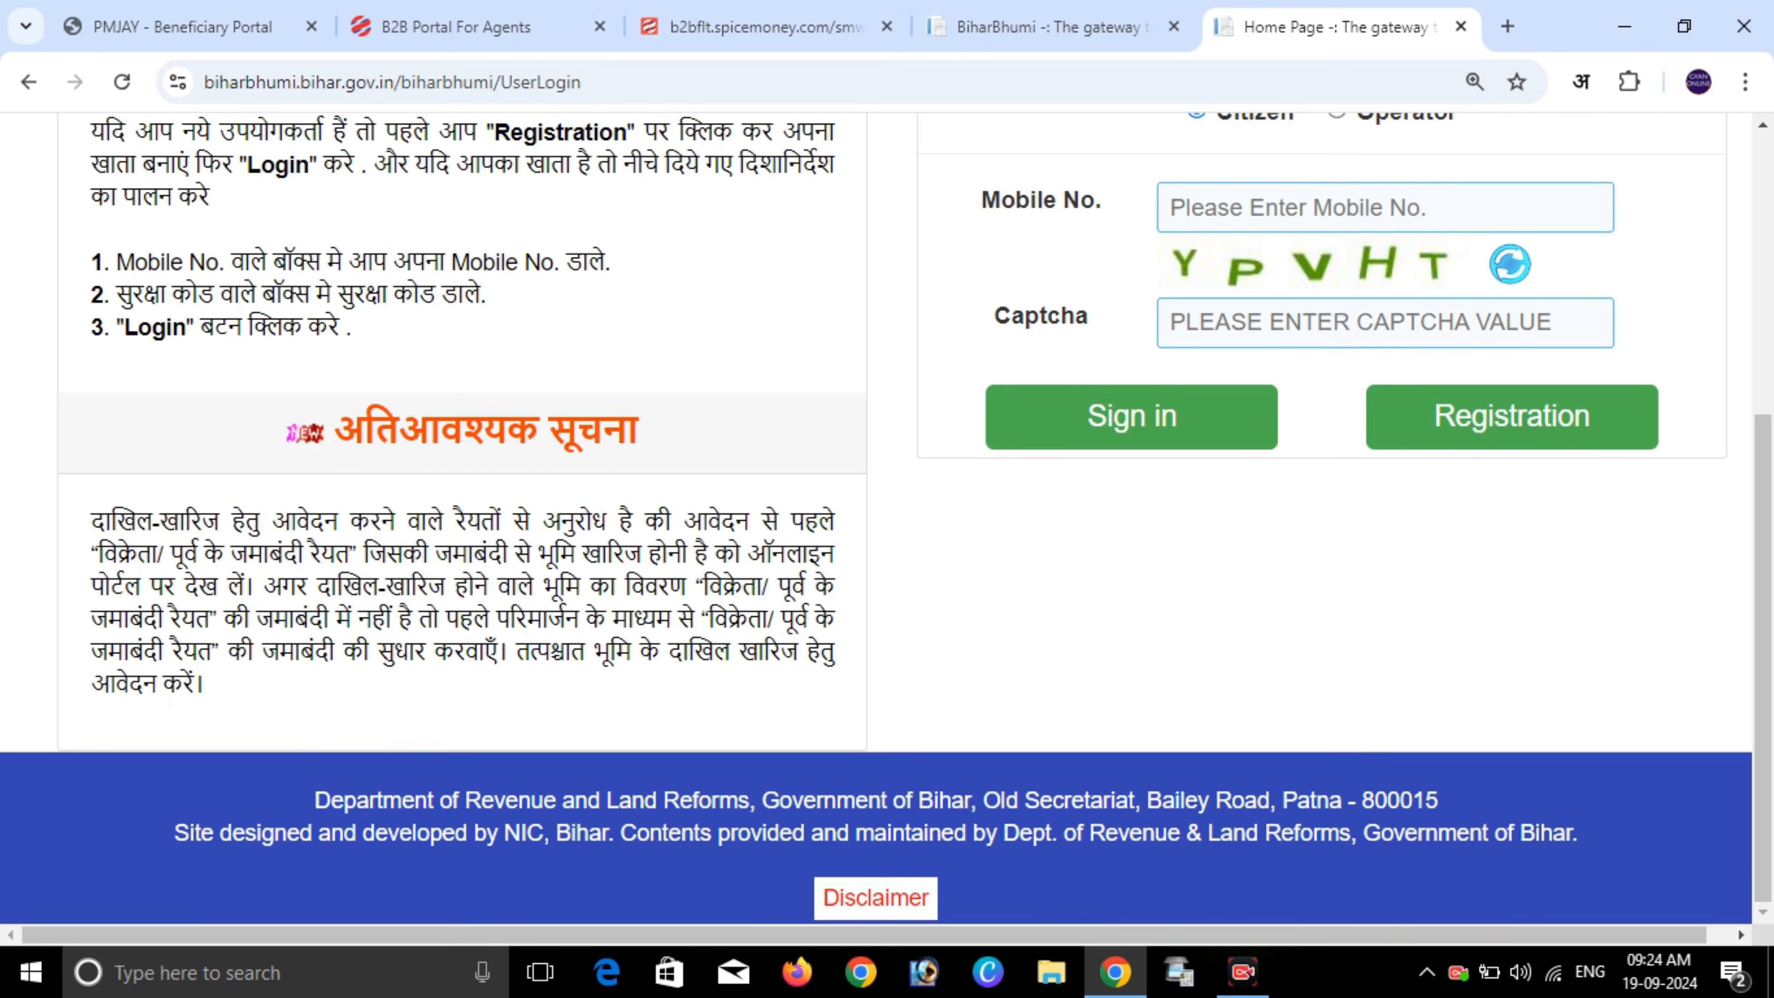
scroll(887, 517, up, 3)
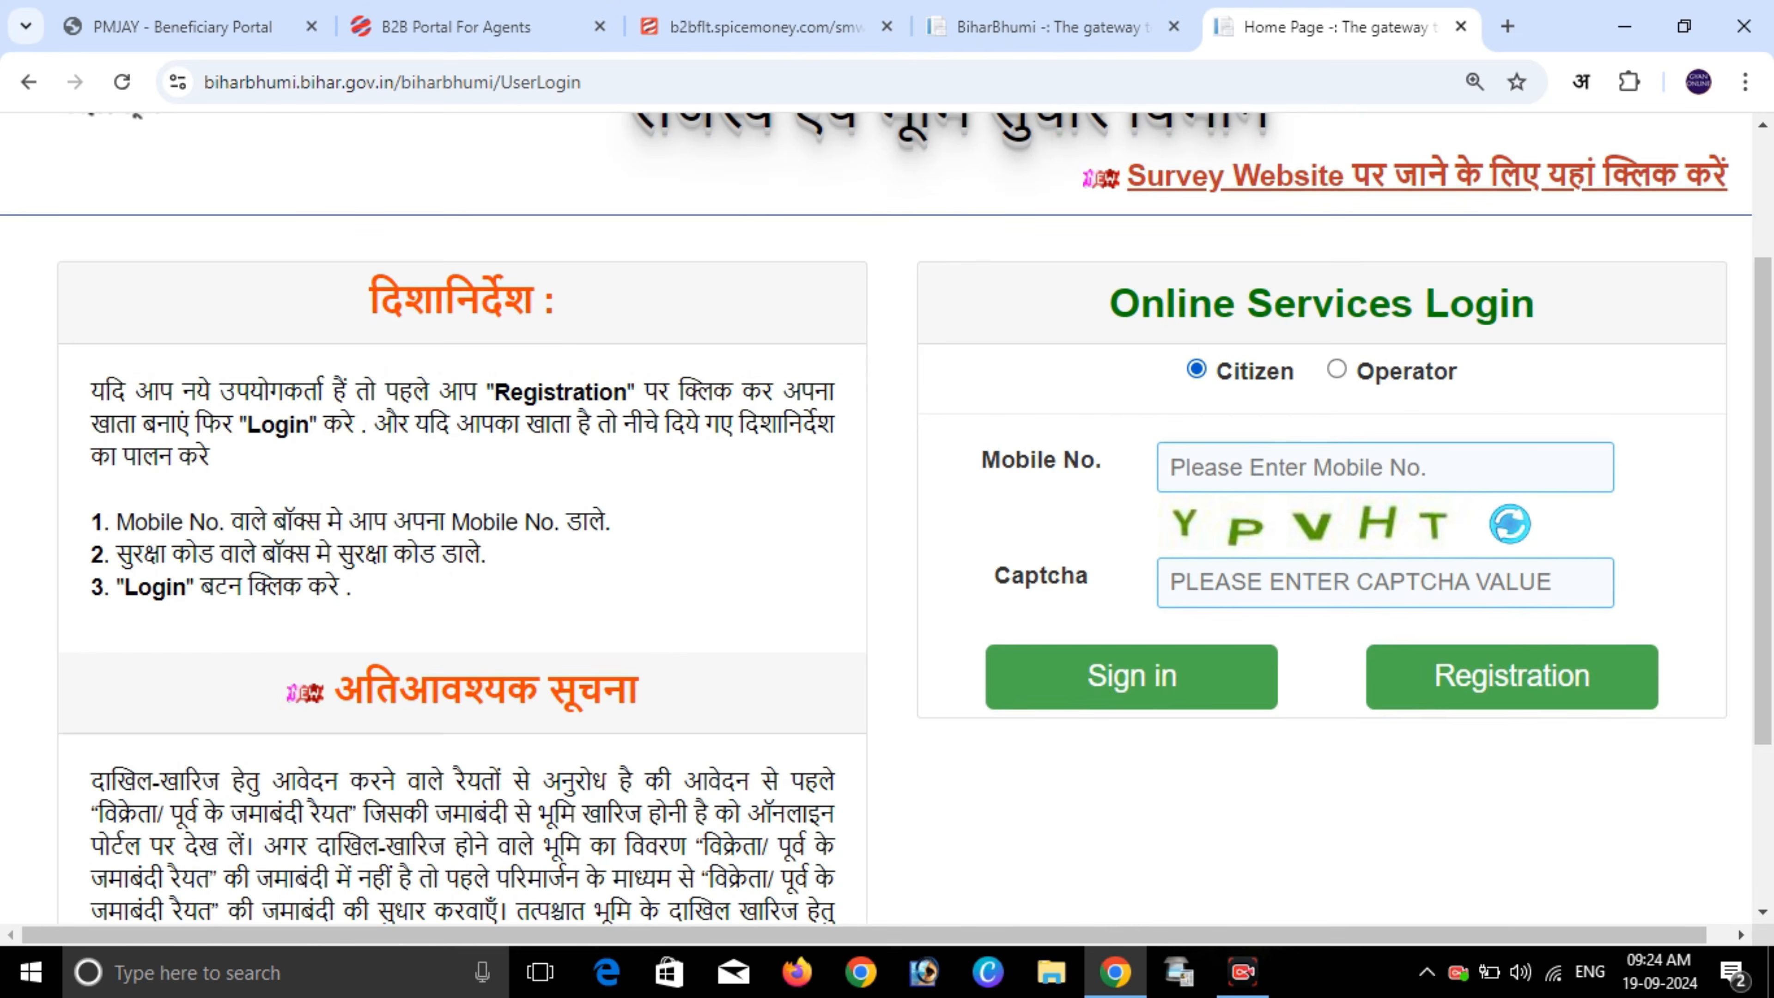
click(1385, 467)
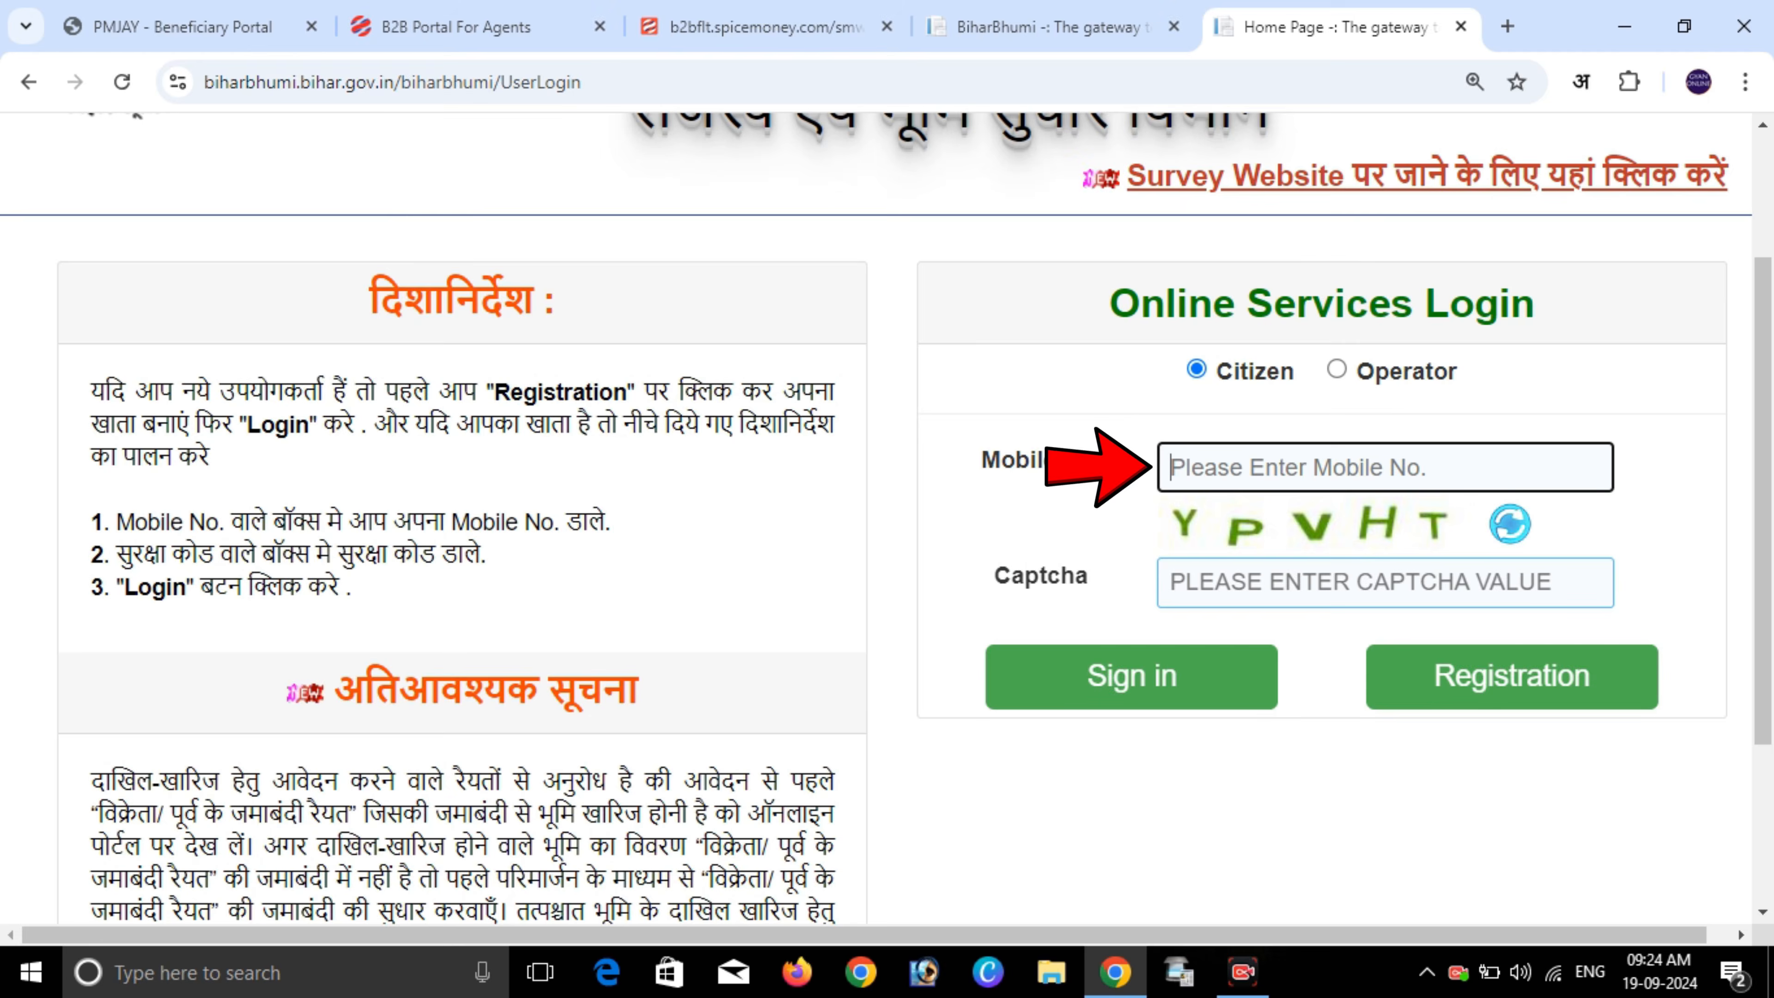
click(1386, 582)
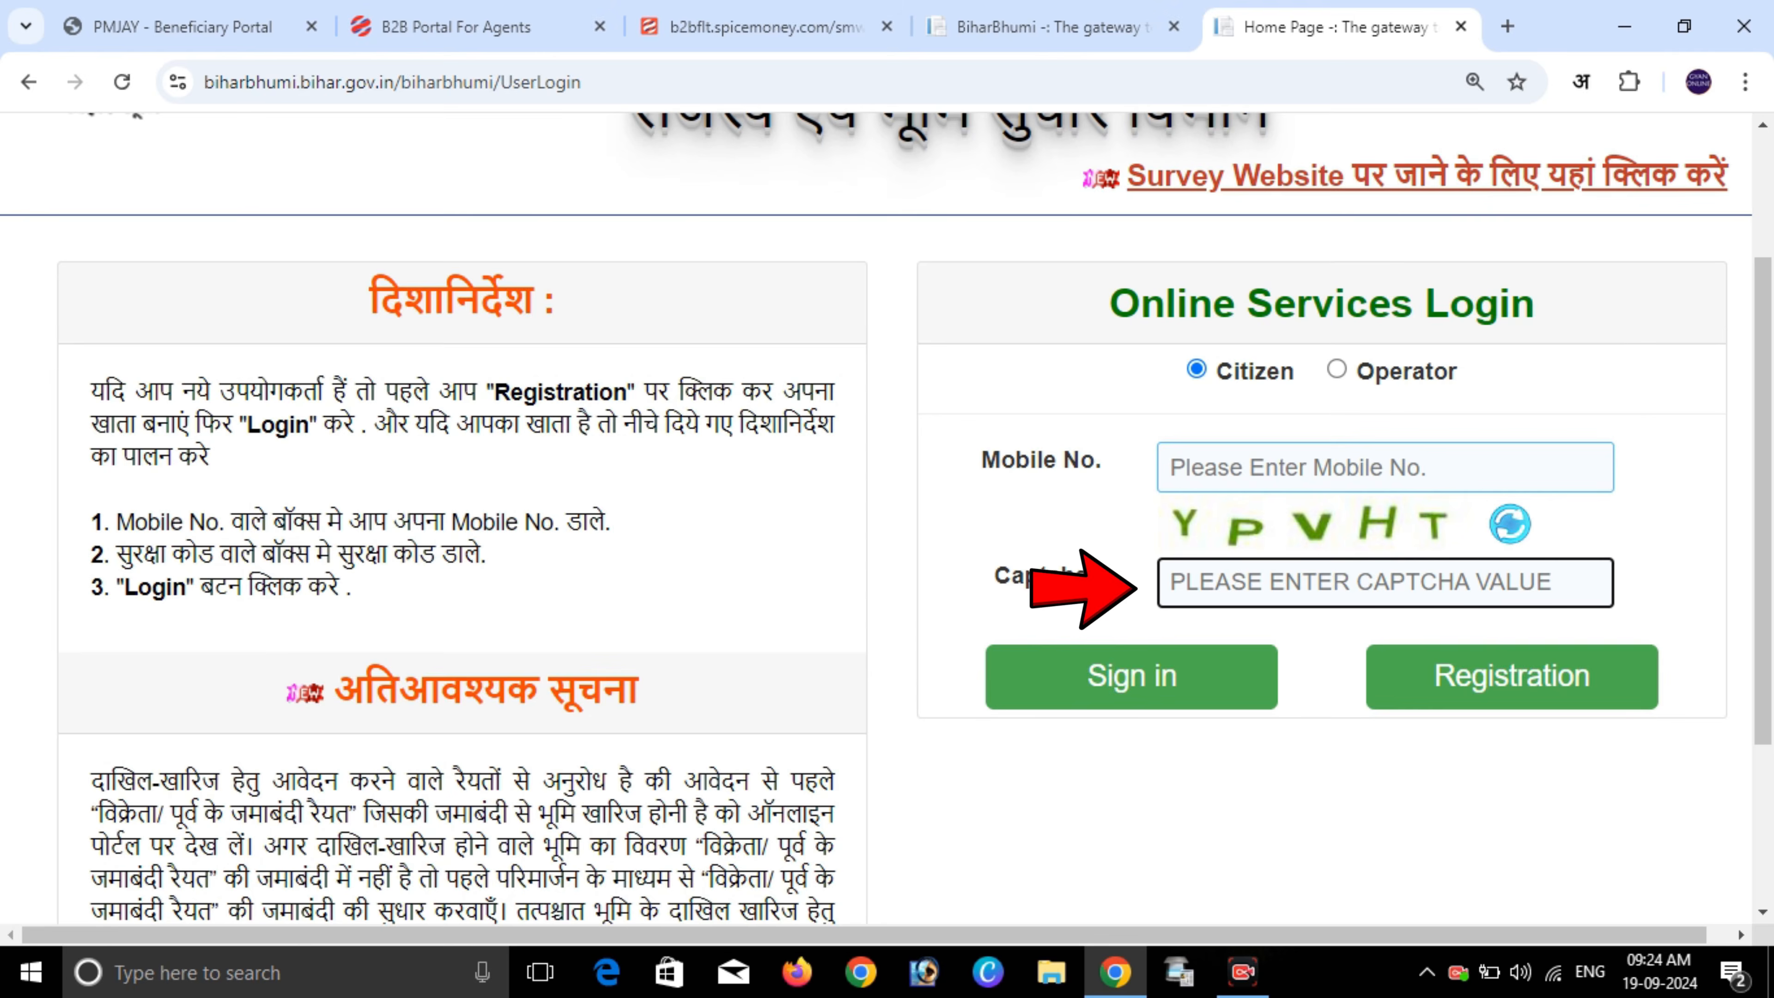
click(1512, 676)
scroll(887, 517, down, 5)
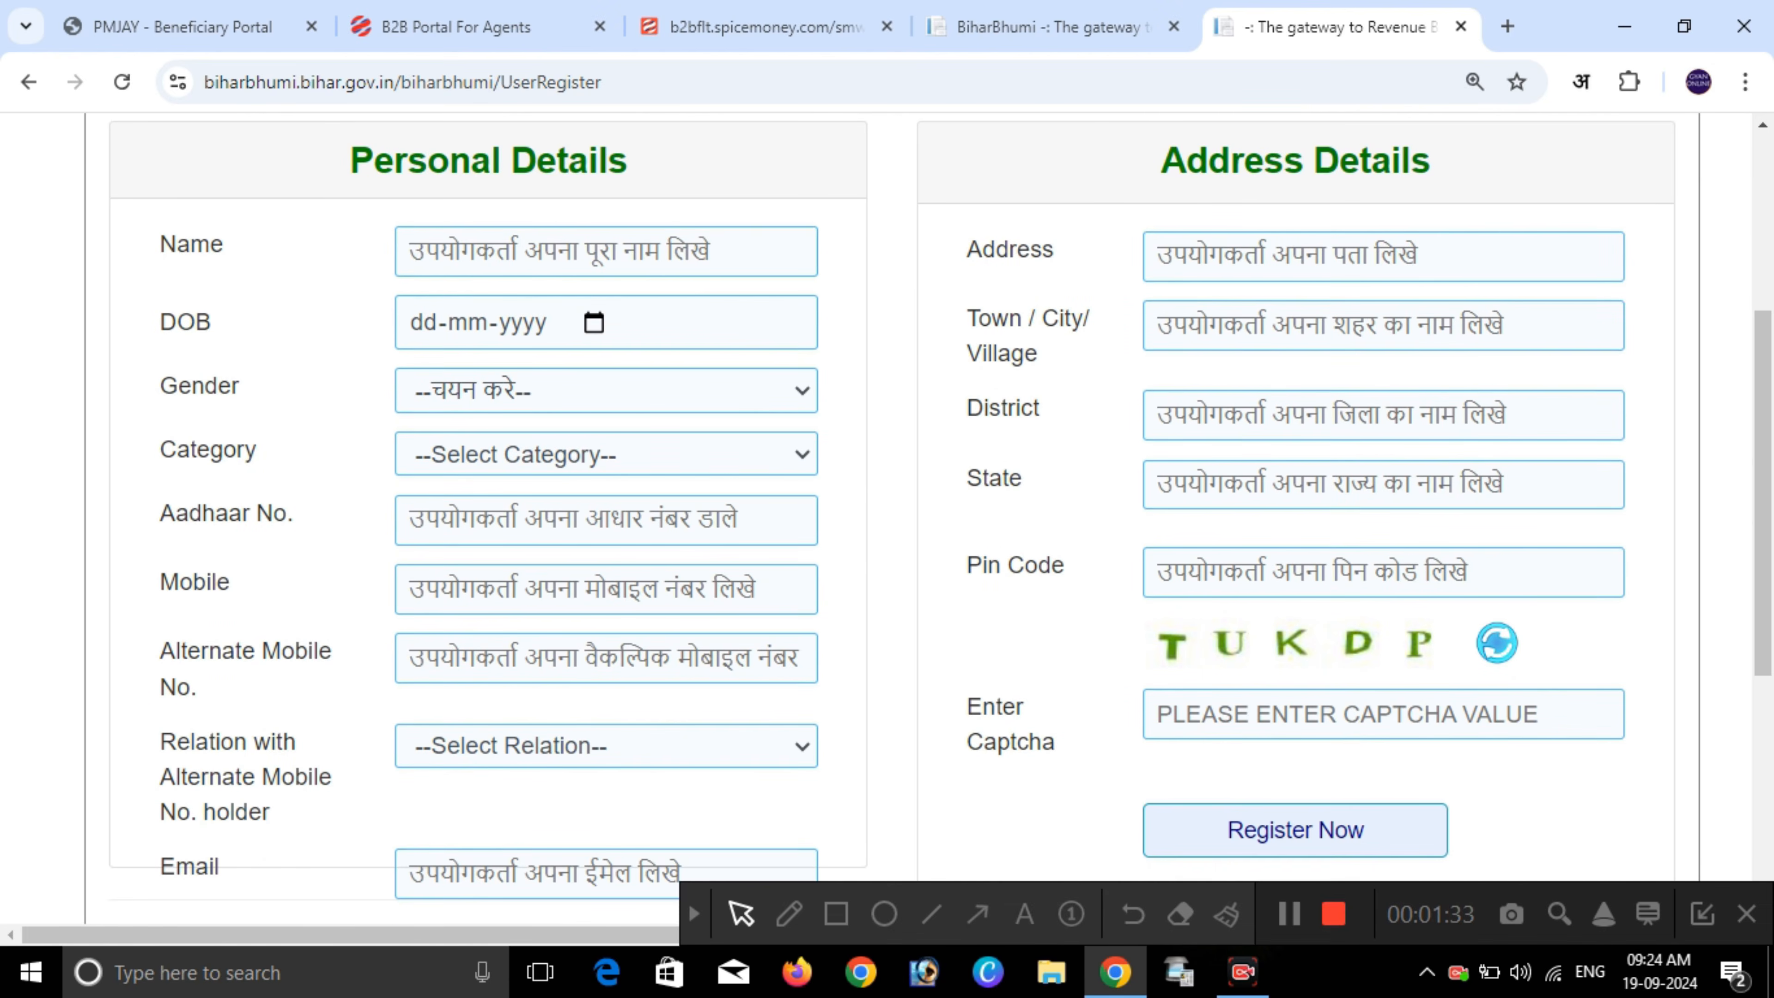
scroll(887, 517, up, 2)
drag(797, 222, 1061, 222)
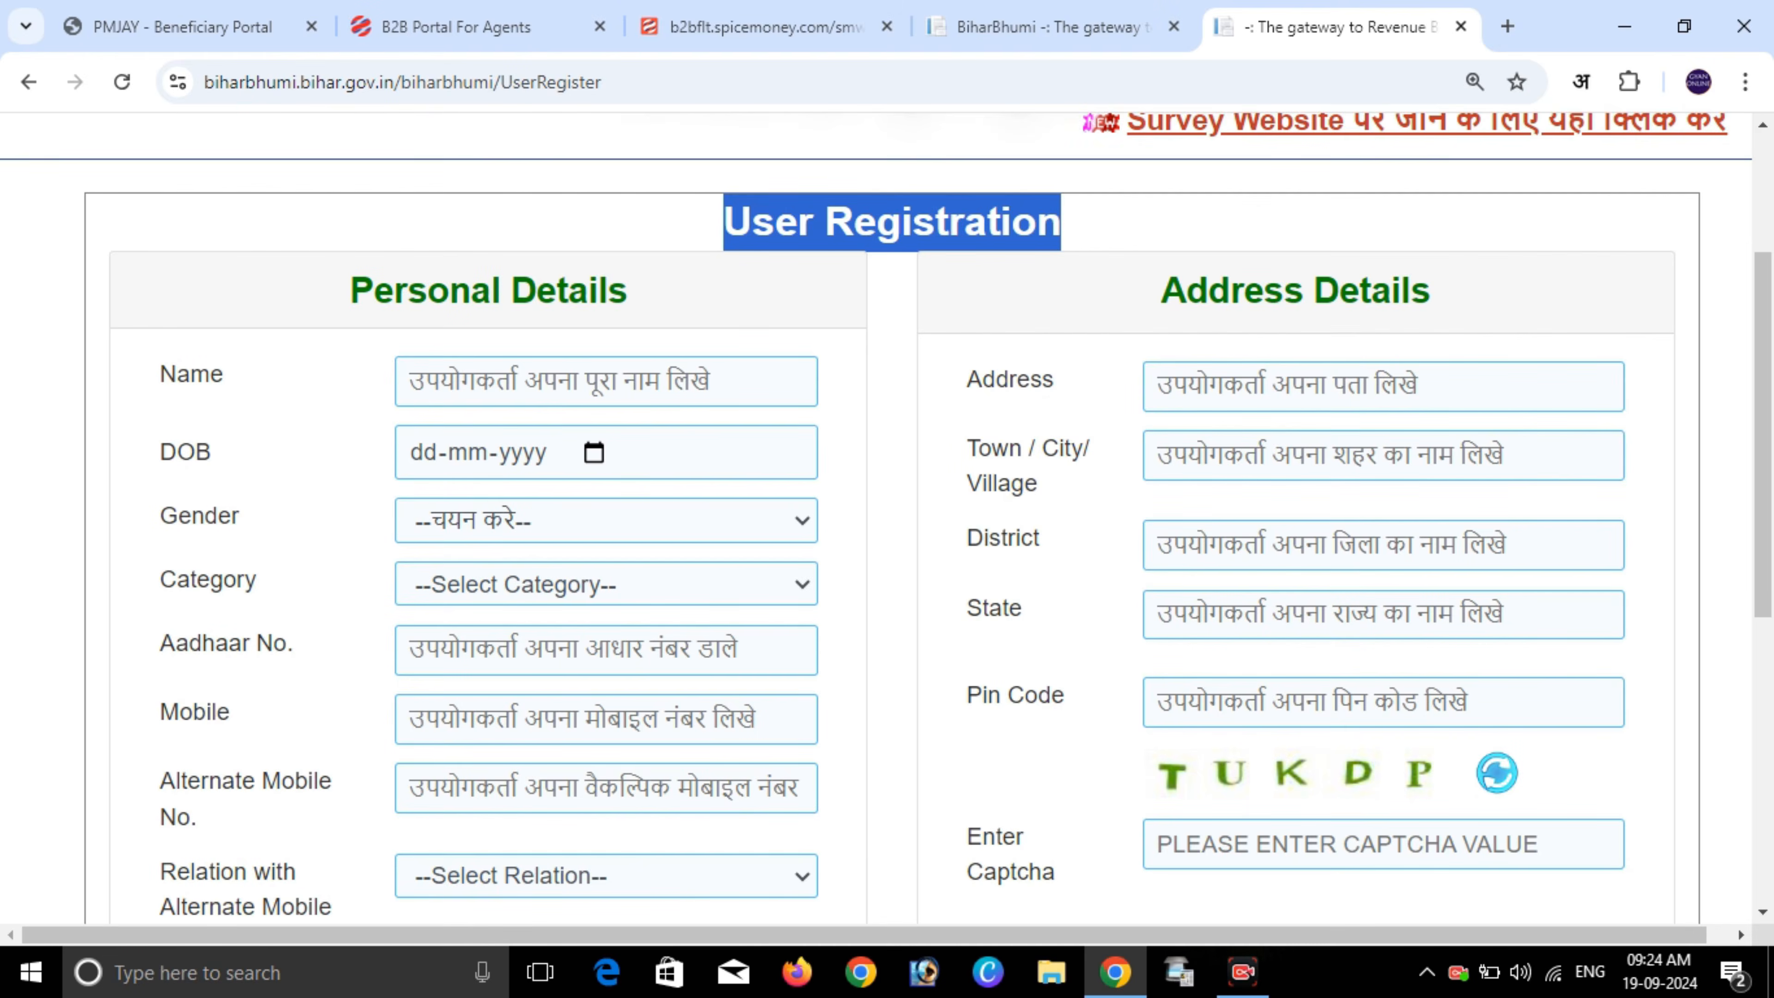
drag(349, 290, 598, 290)
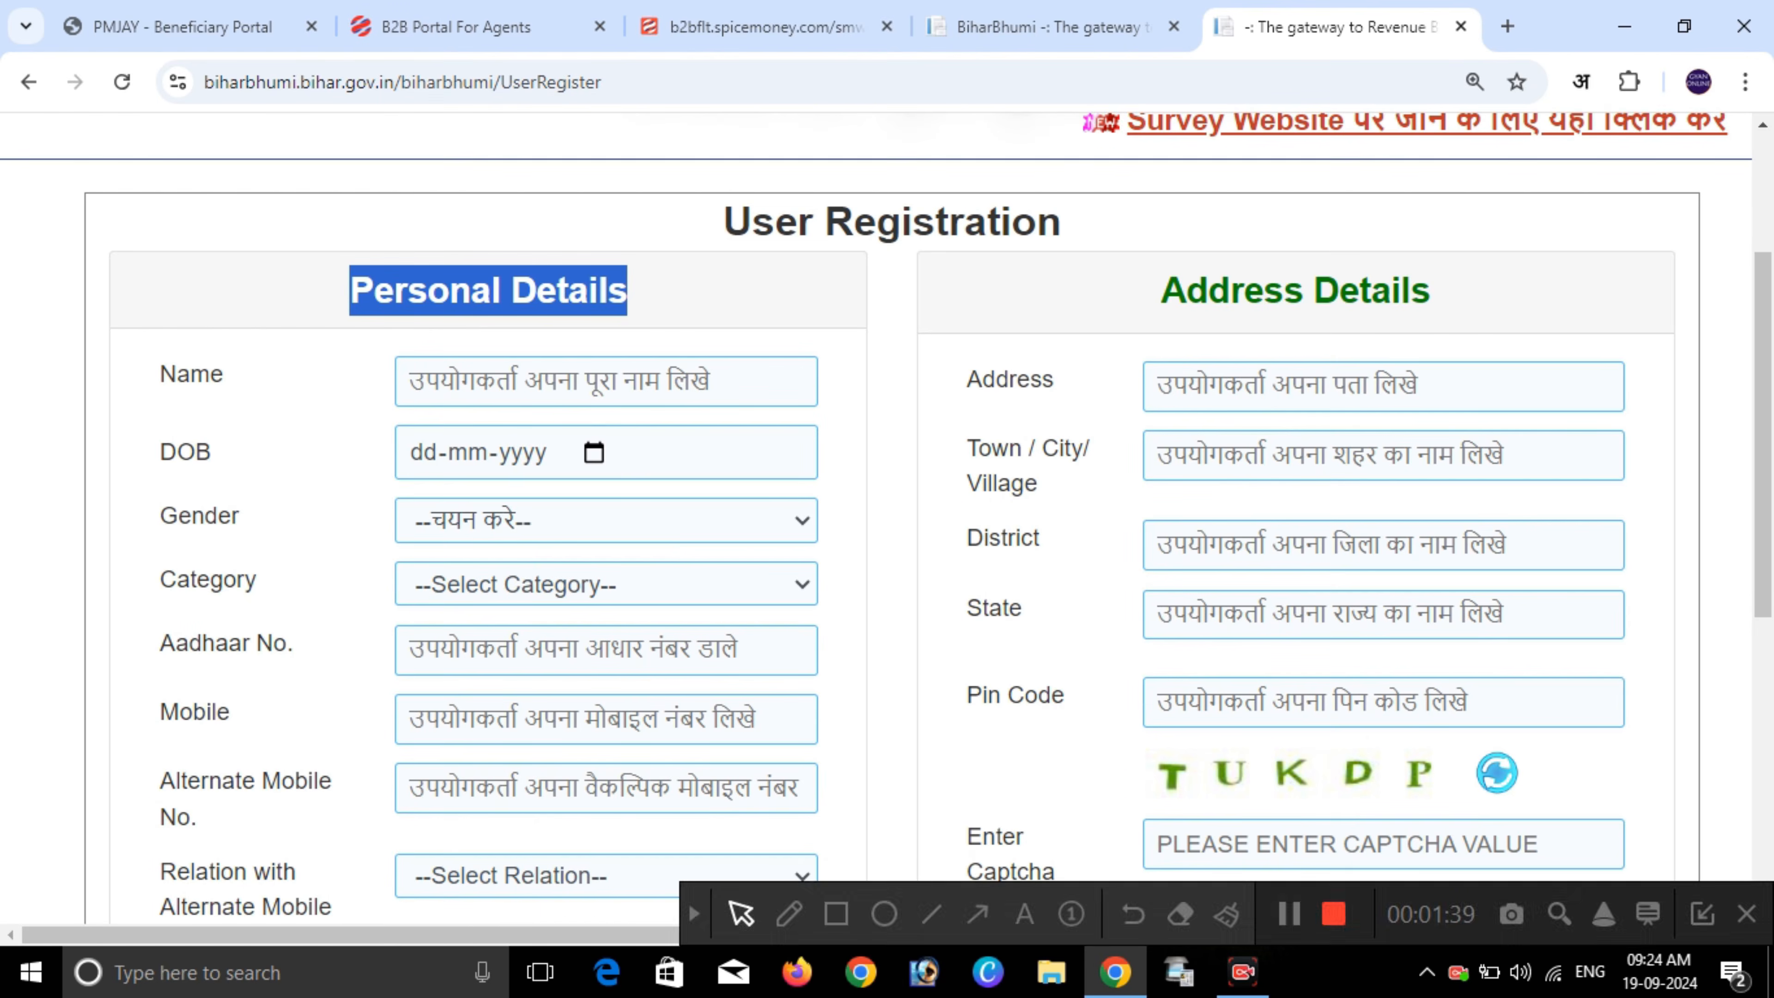
click(1161, 290)
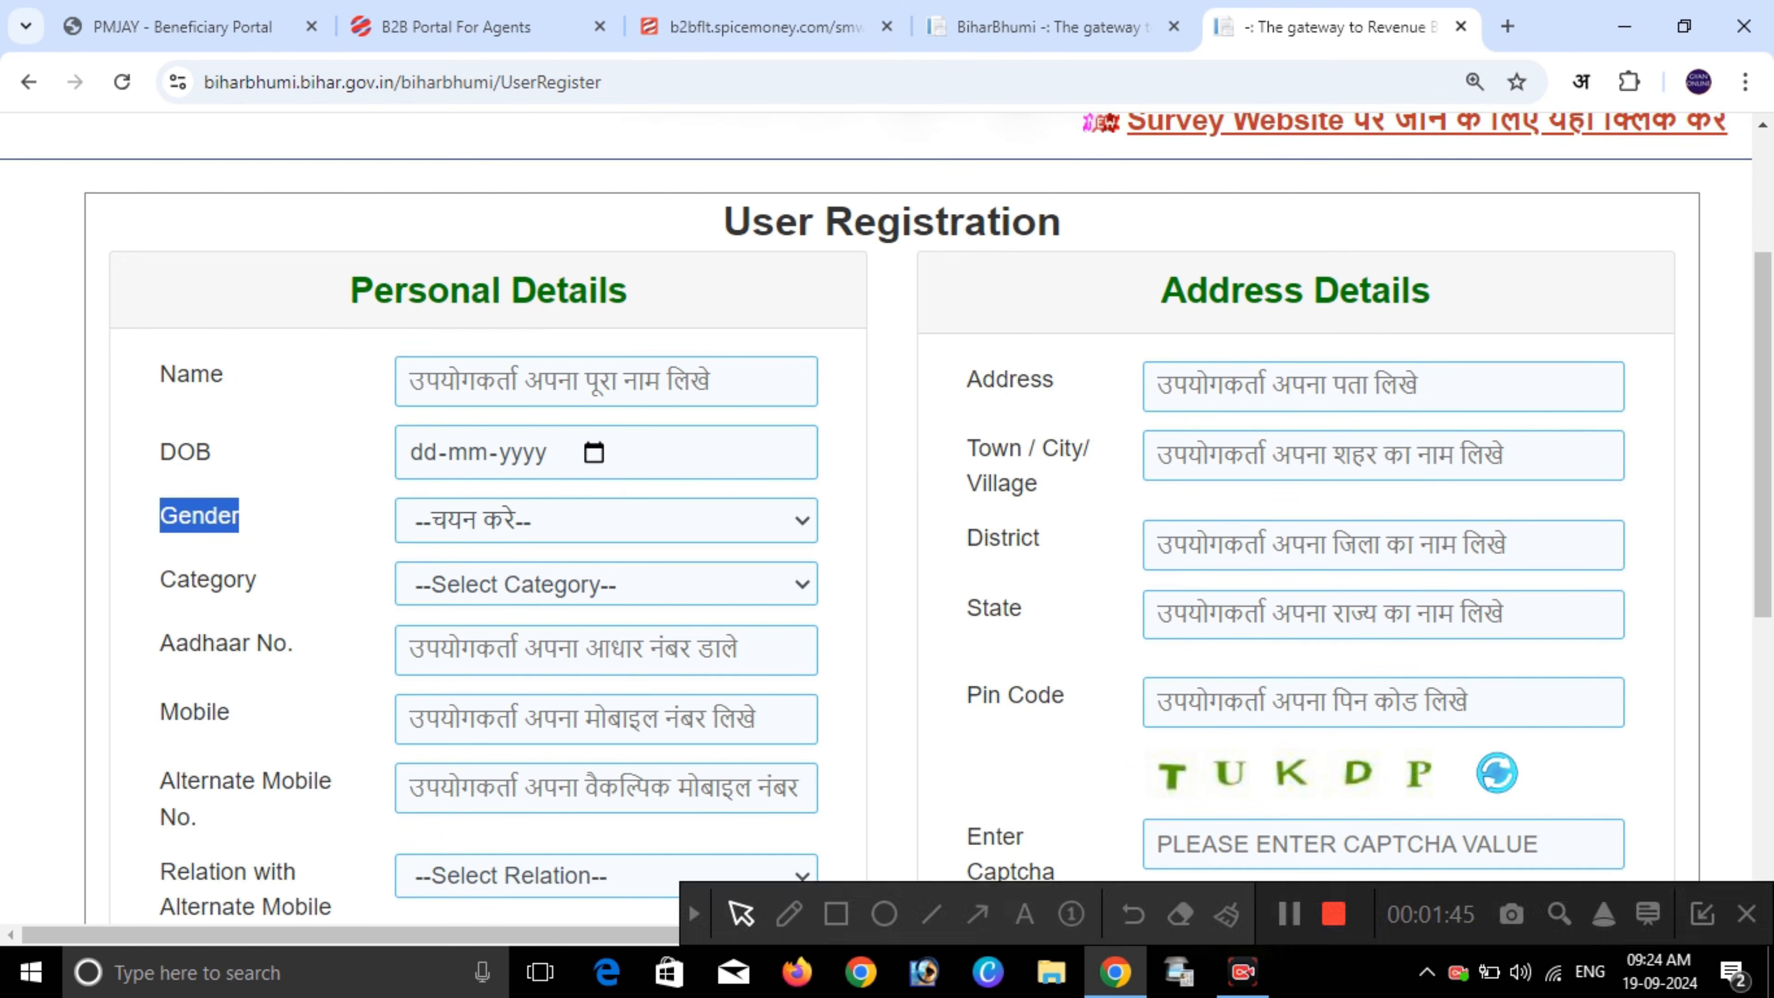
drag(244, 579, 256, 580)
drag(256, 645, 288, 645)
click(290, 645)
drag(192, 711, 230, 711)
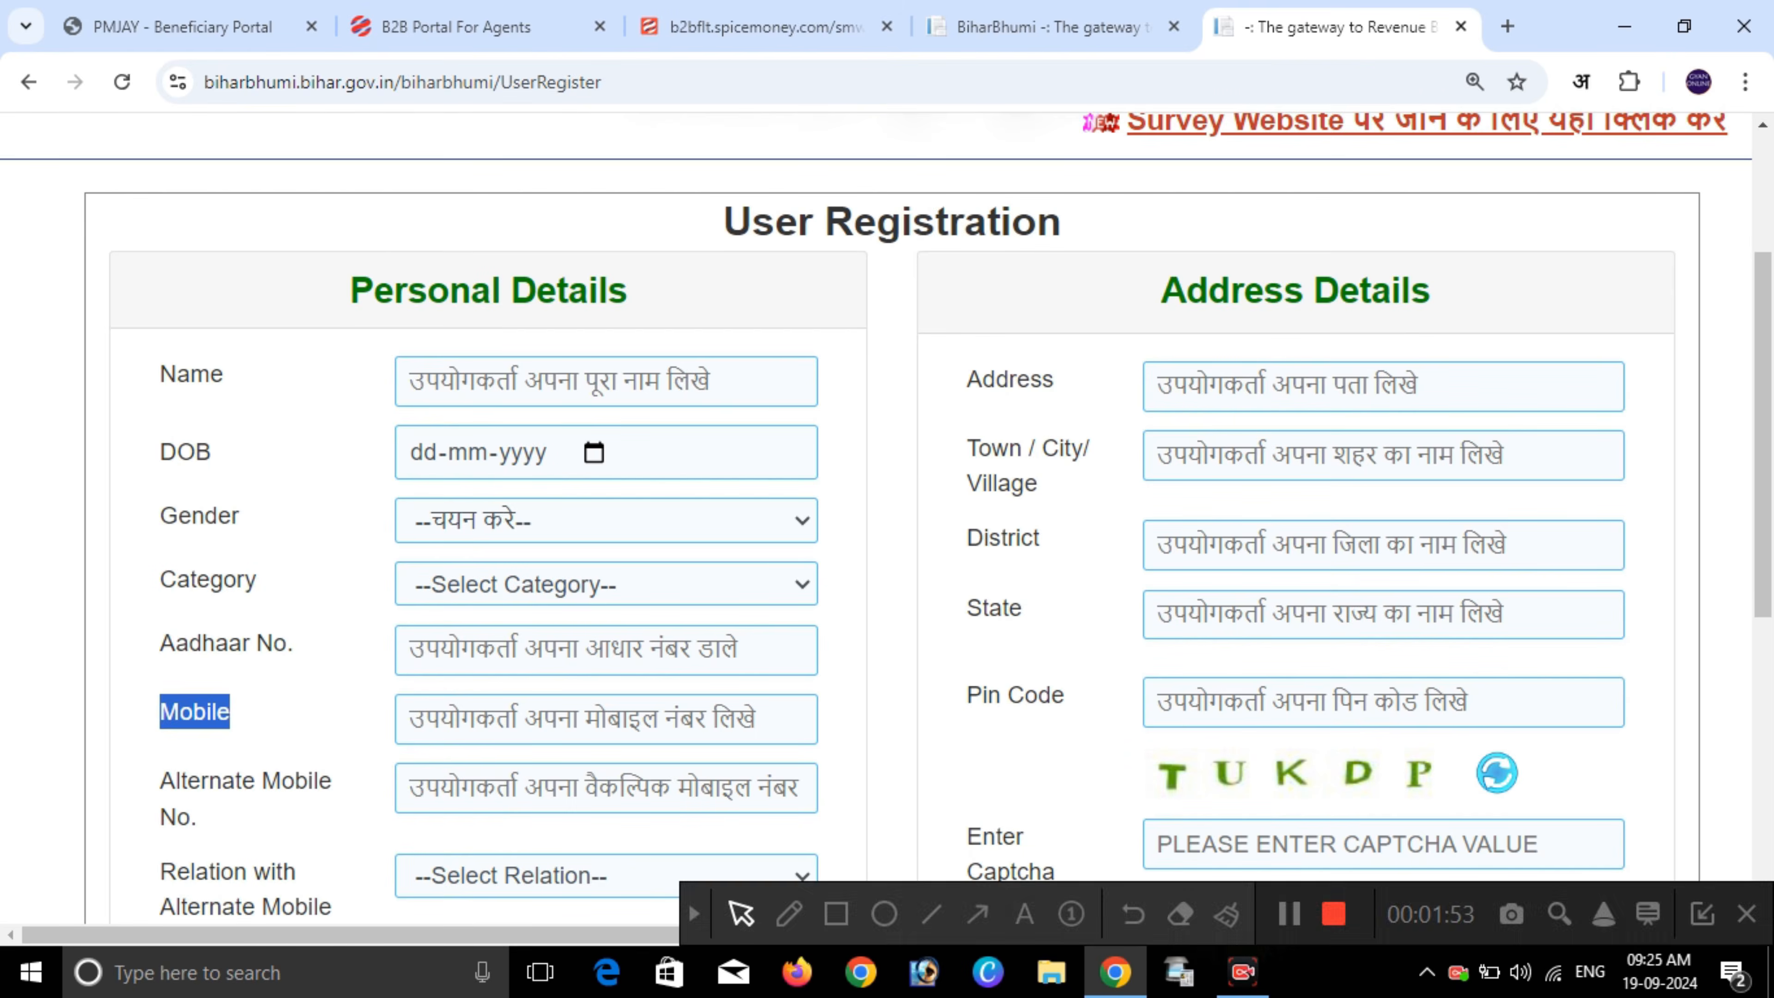
drag(161, 780, 198, 818)
scroll(665, 879, down, 1)
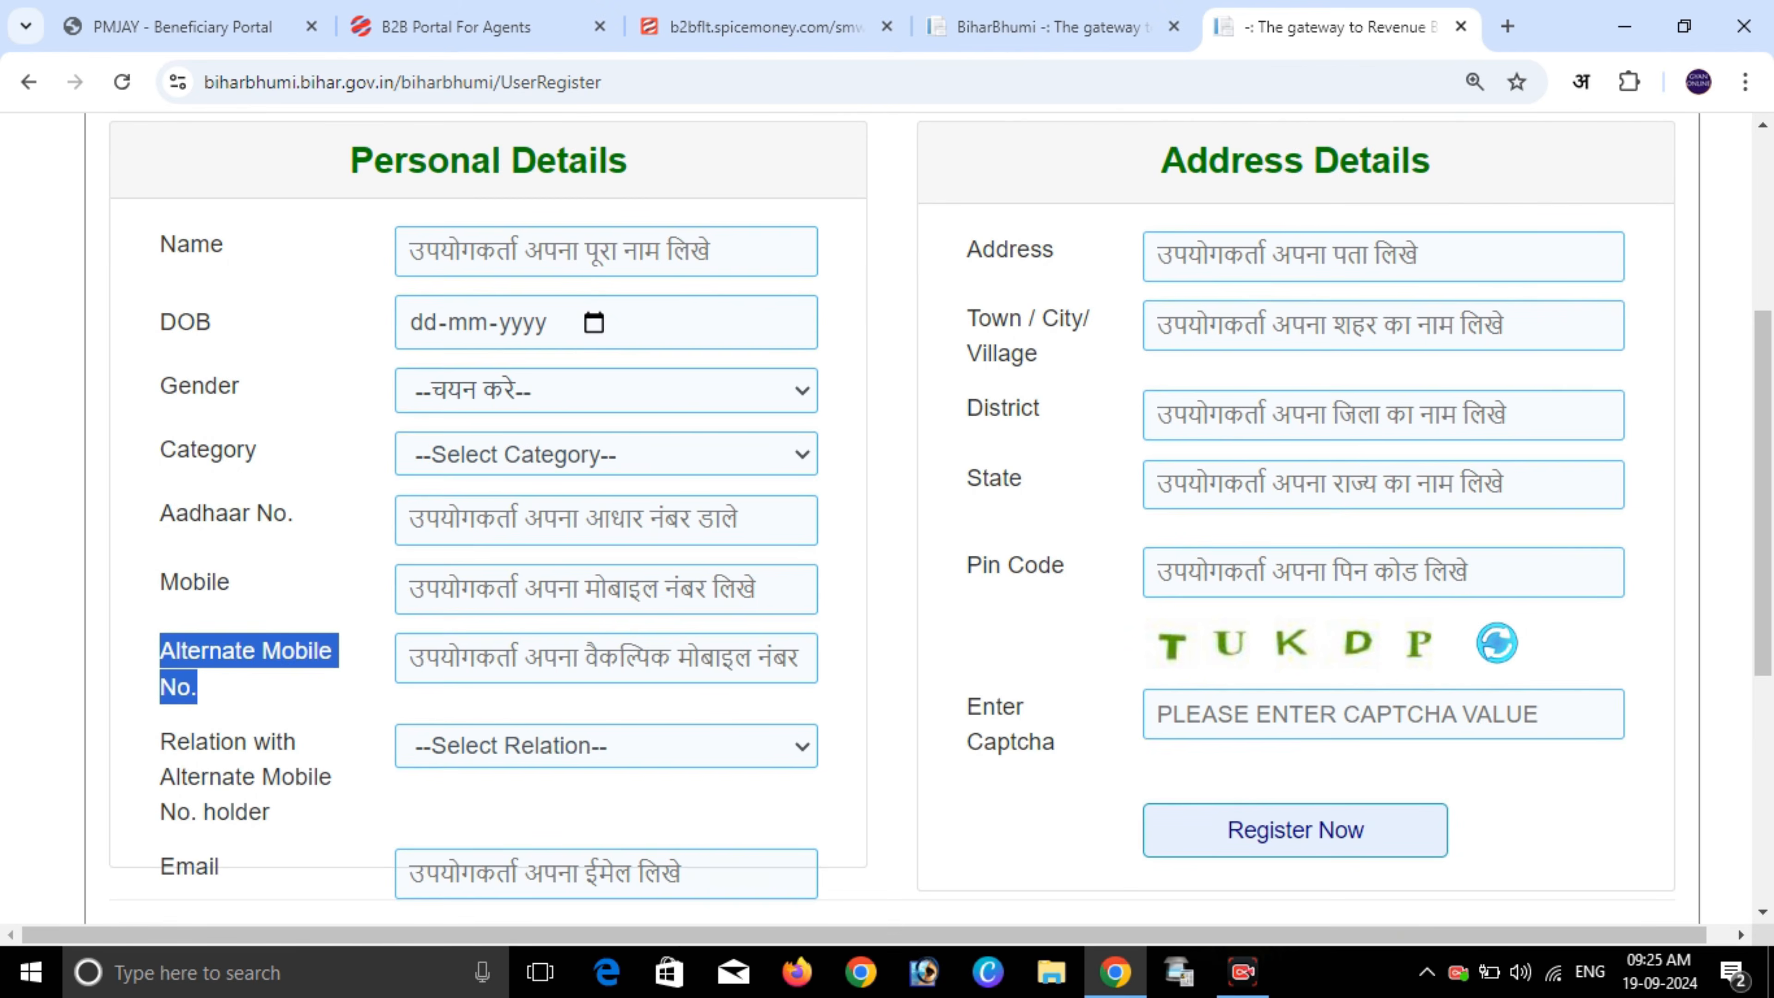
click(161, 742)
drag(308, 775, 332, 775)
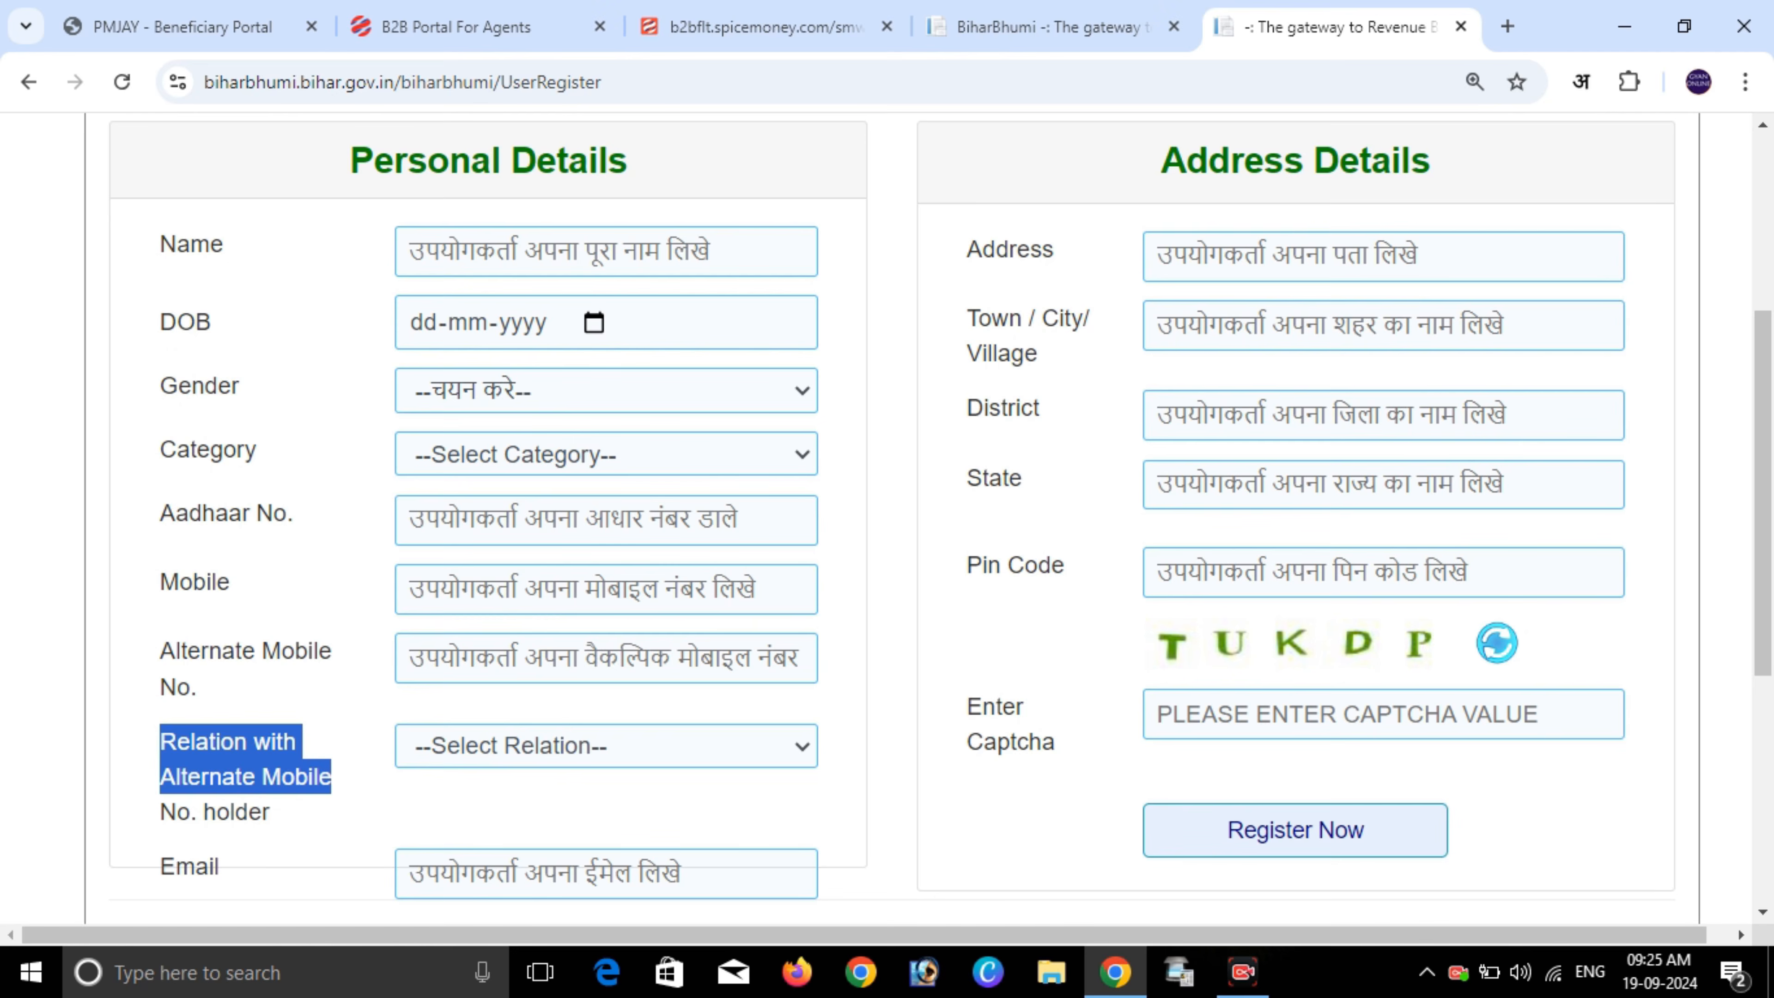
drag(161, 867, 220, 867)
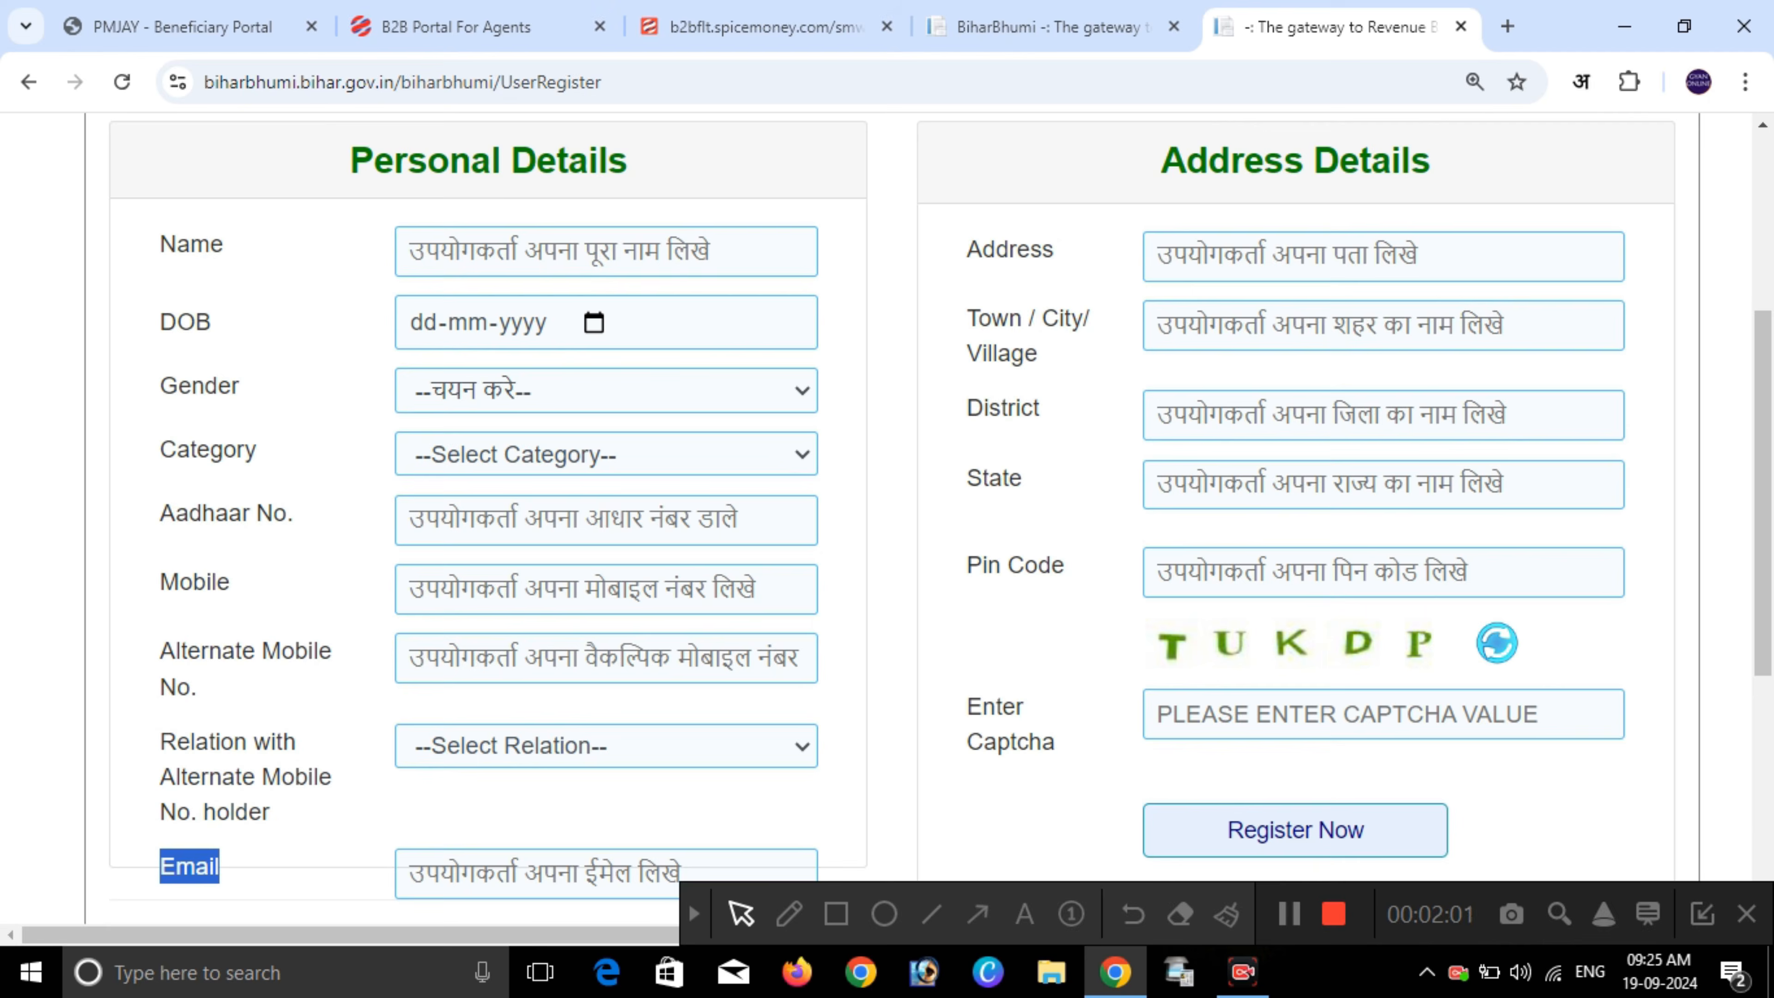
scroll(939, 518, up, 1)
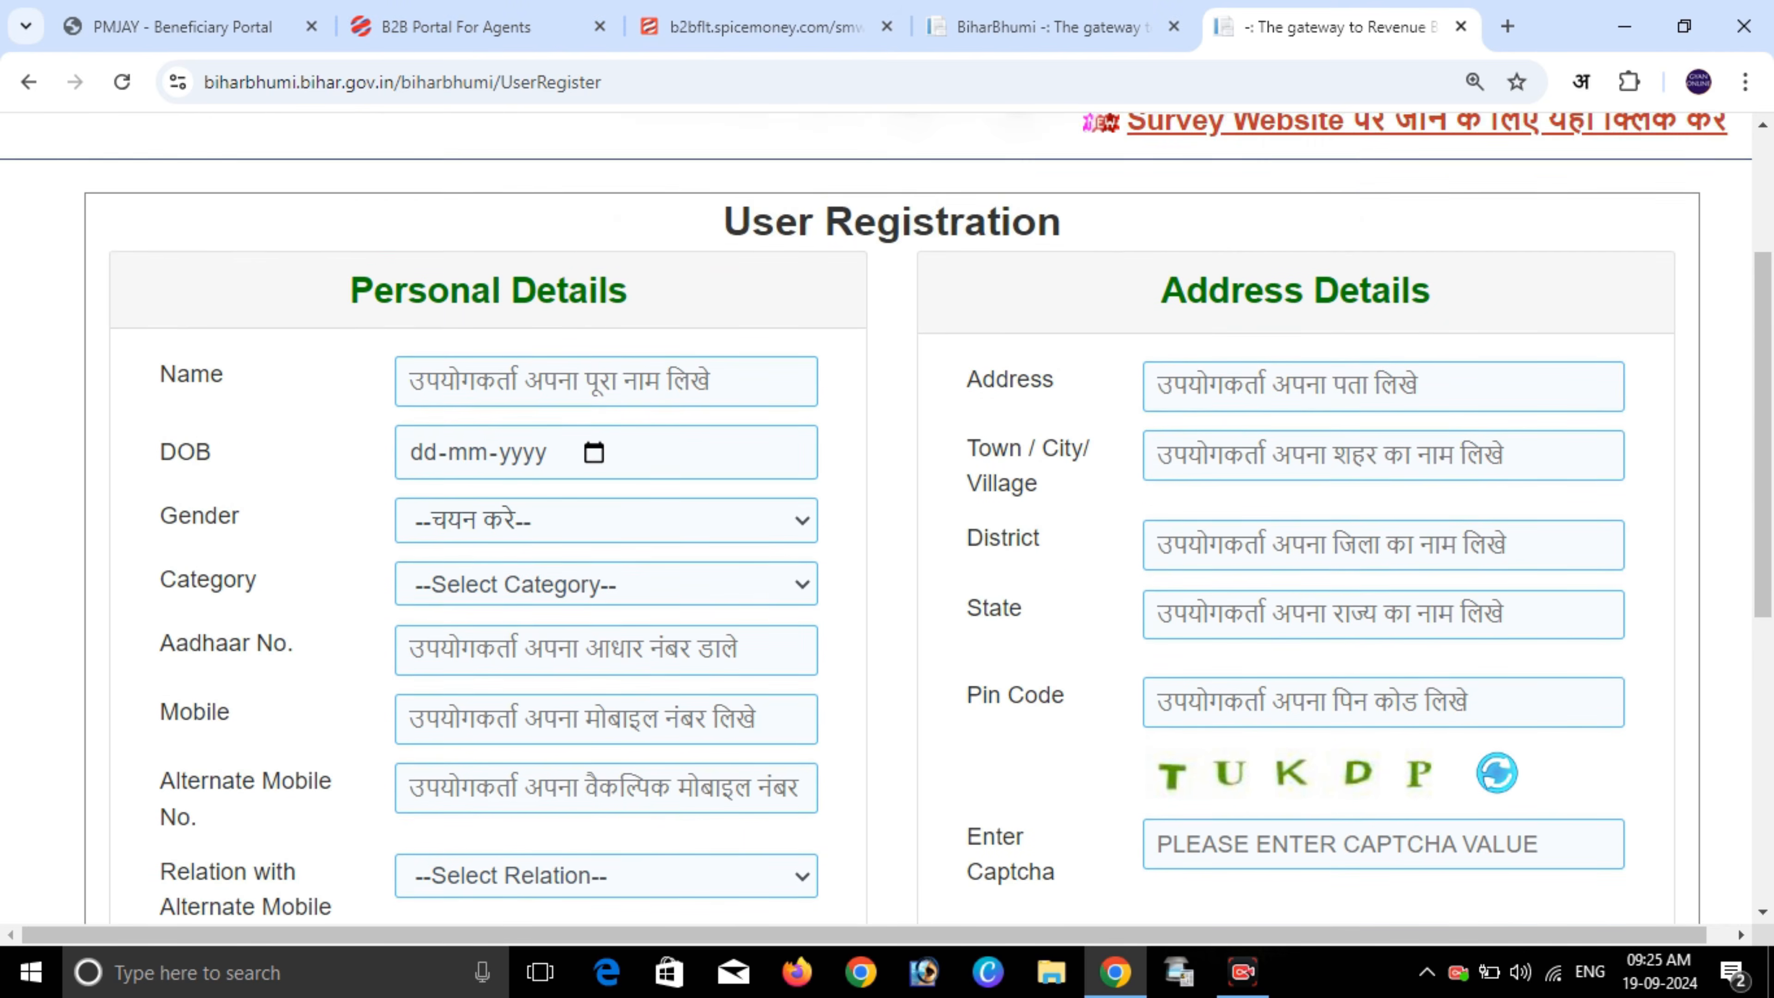
scroll(940, 519, up, 2)
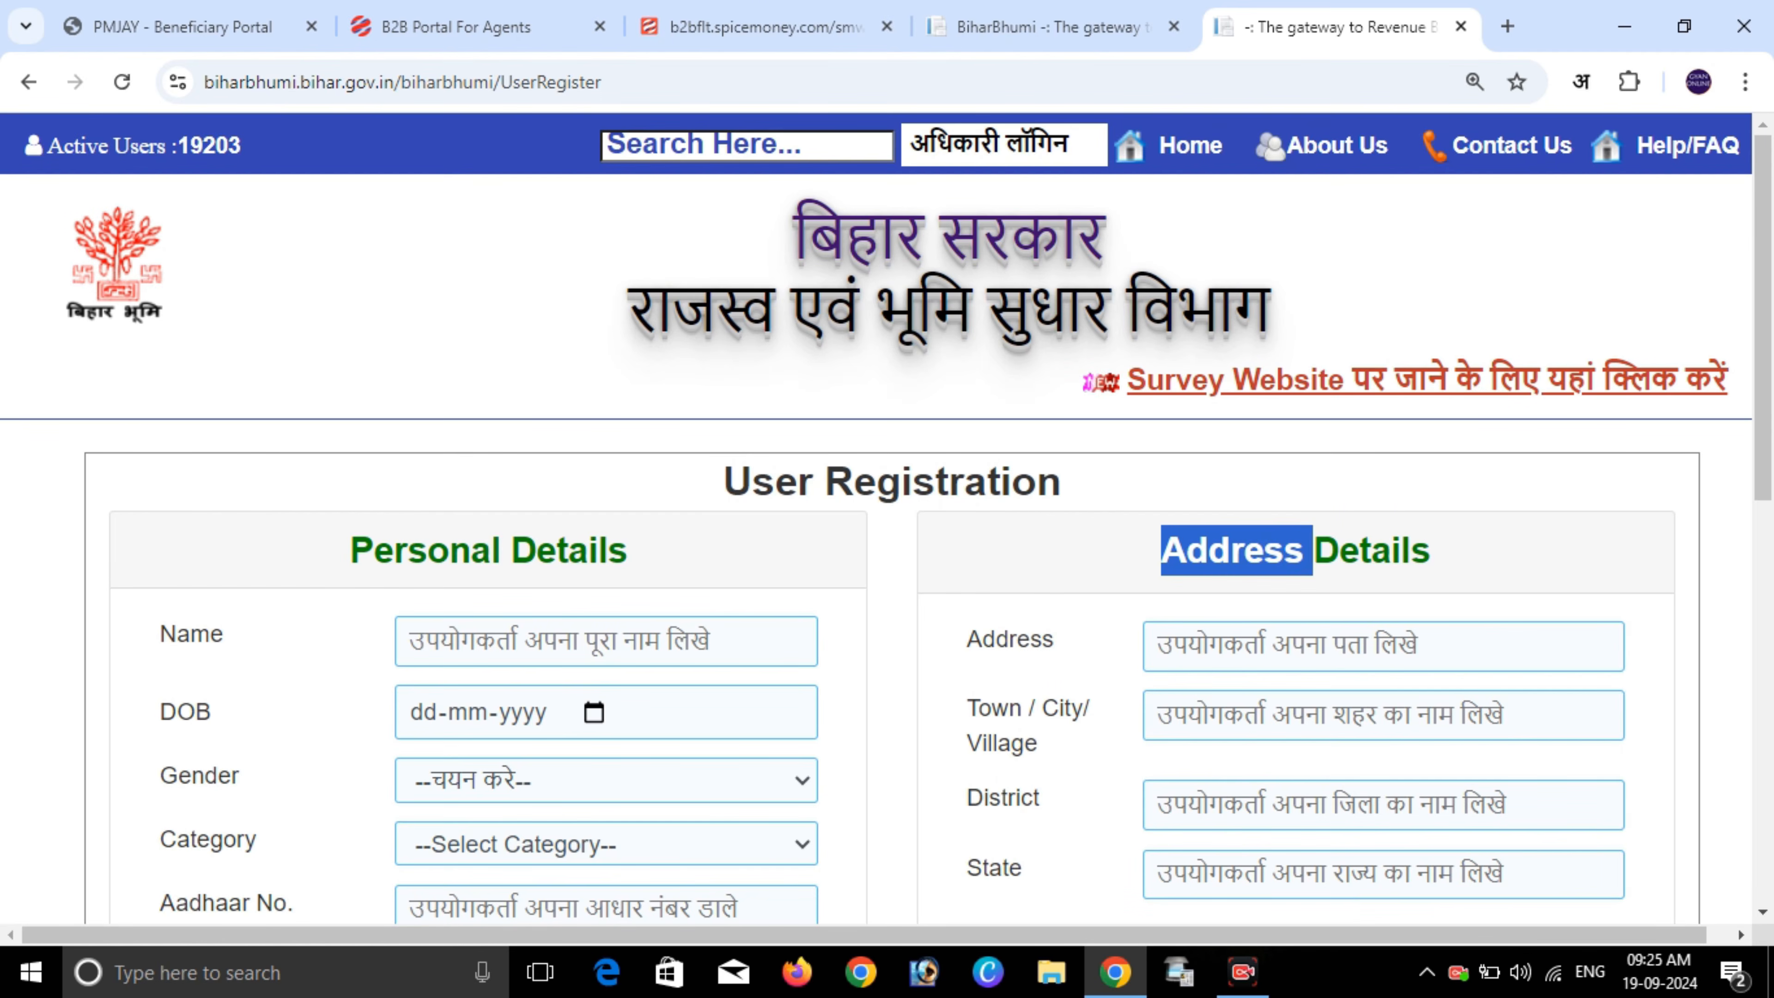
scroll(887, 531, down, 2)
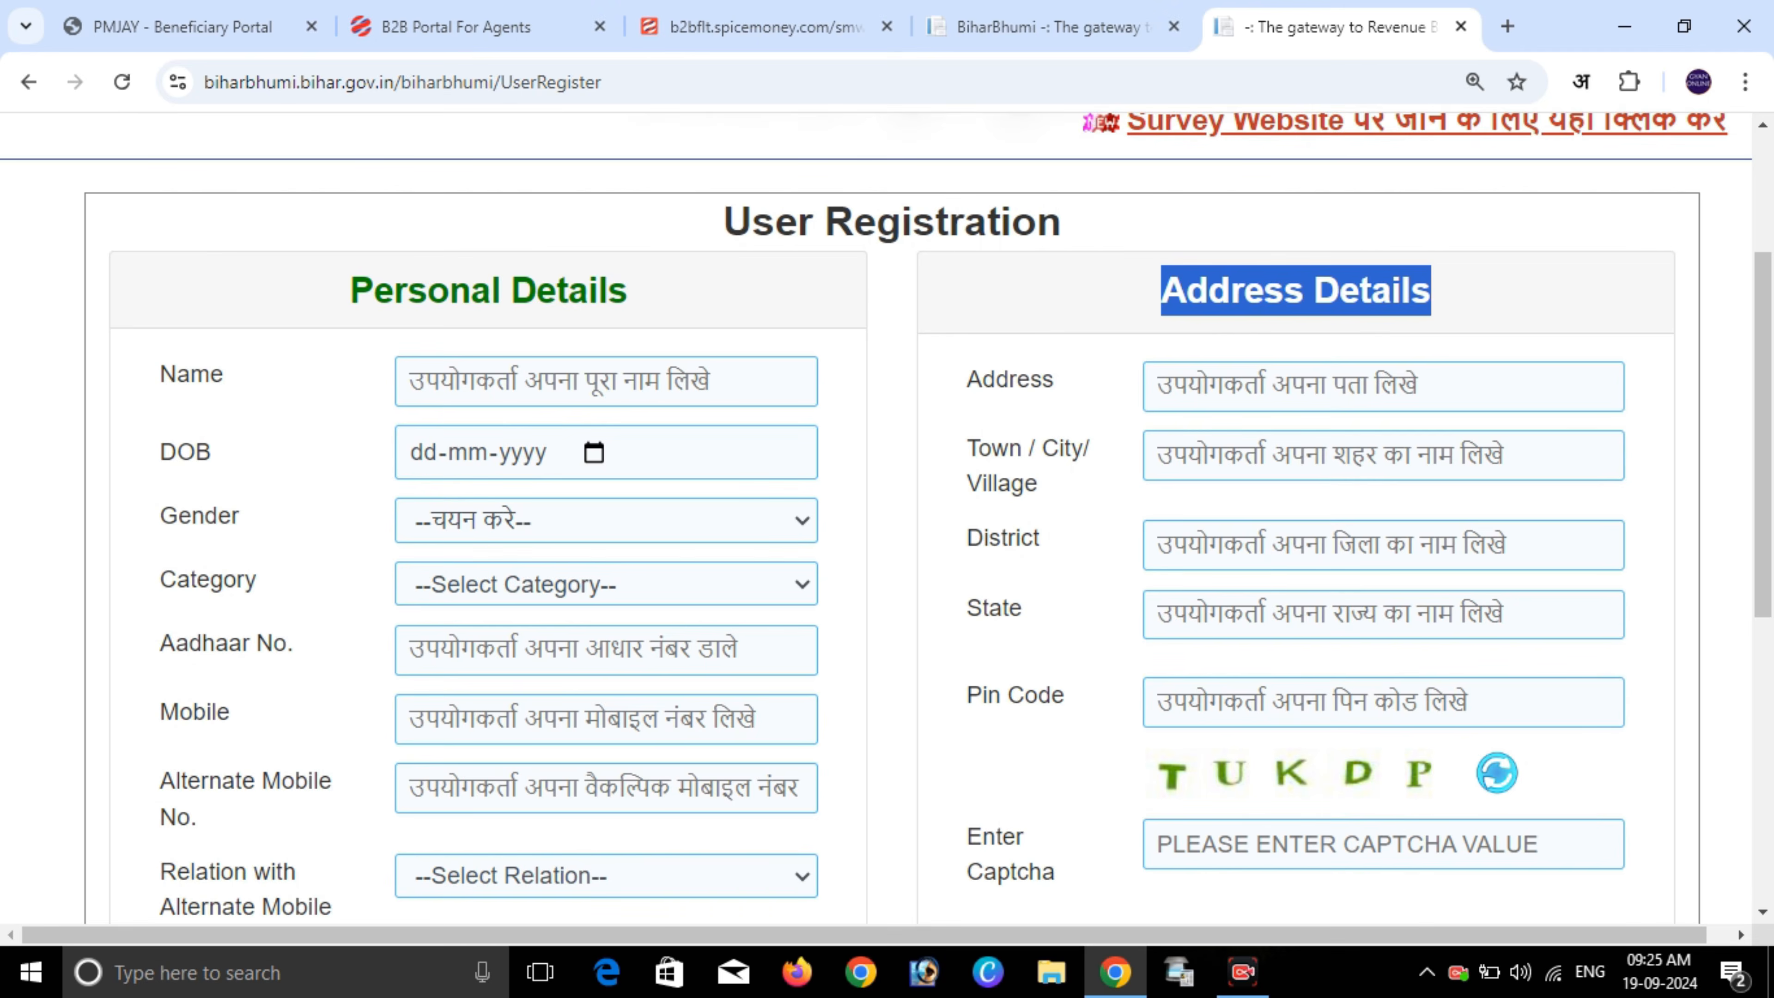
click(1295, 290)
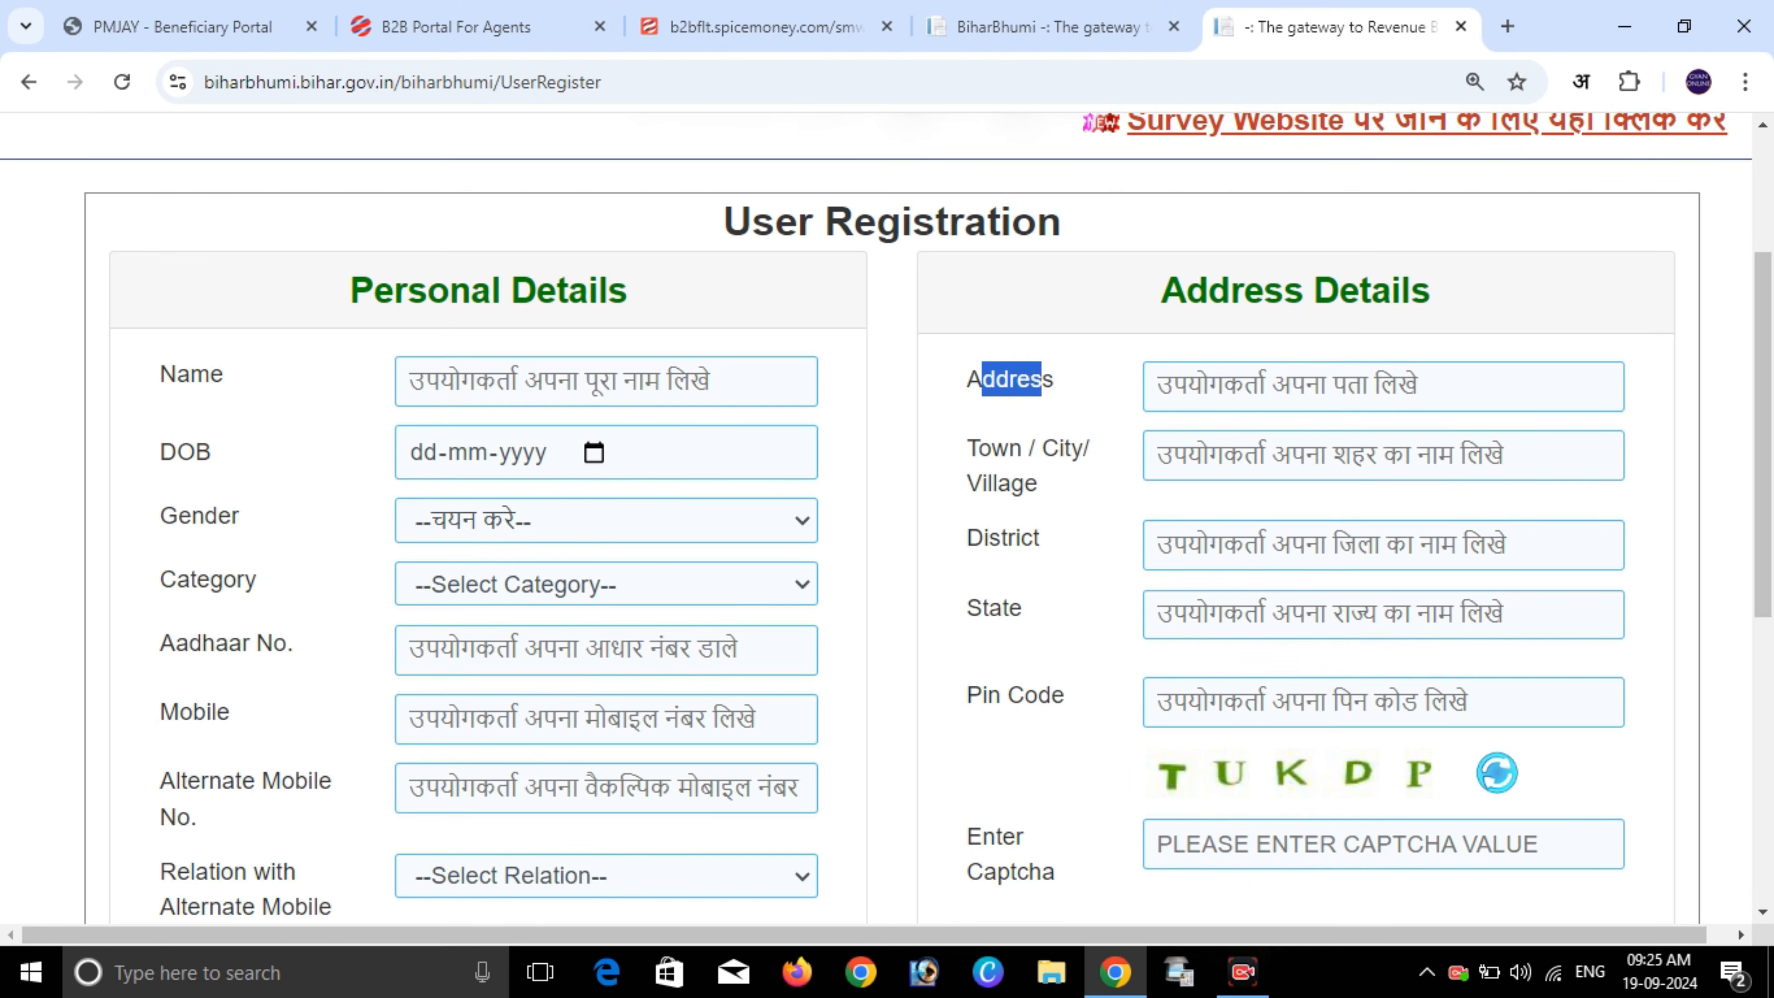
drag(968, 448, 1038, 484)
drag(968, 538, 1038, 538)
drag(968, 608, 1009, 608)
click(1010, 609)
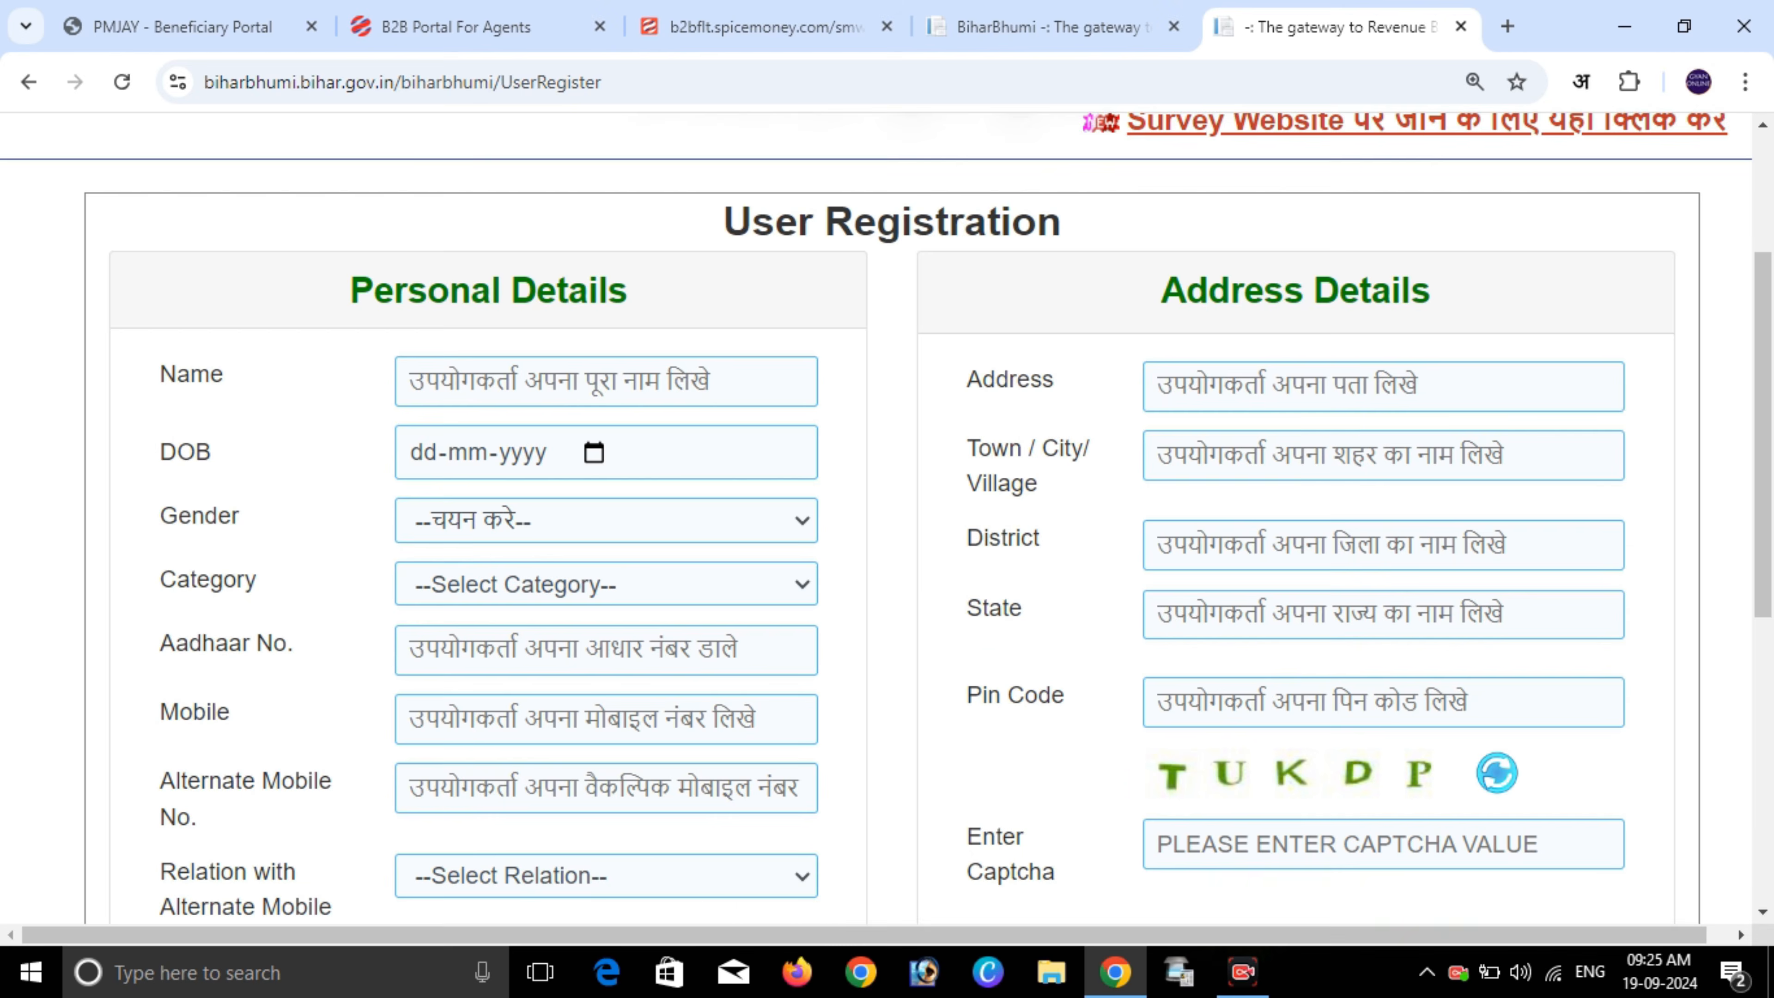
scroll(887, 517, down, 3)
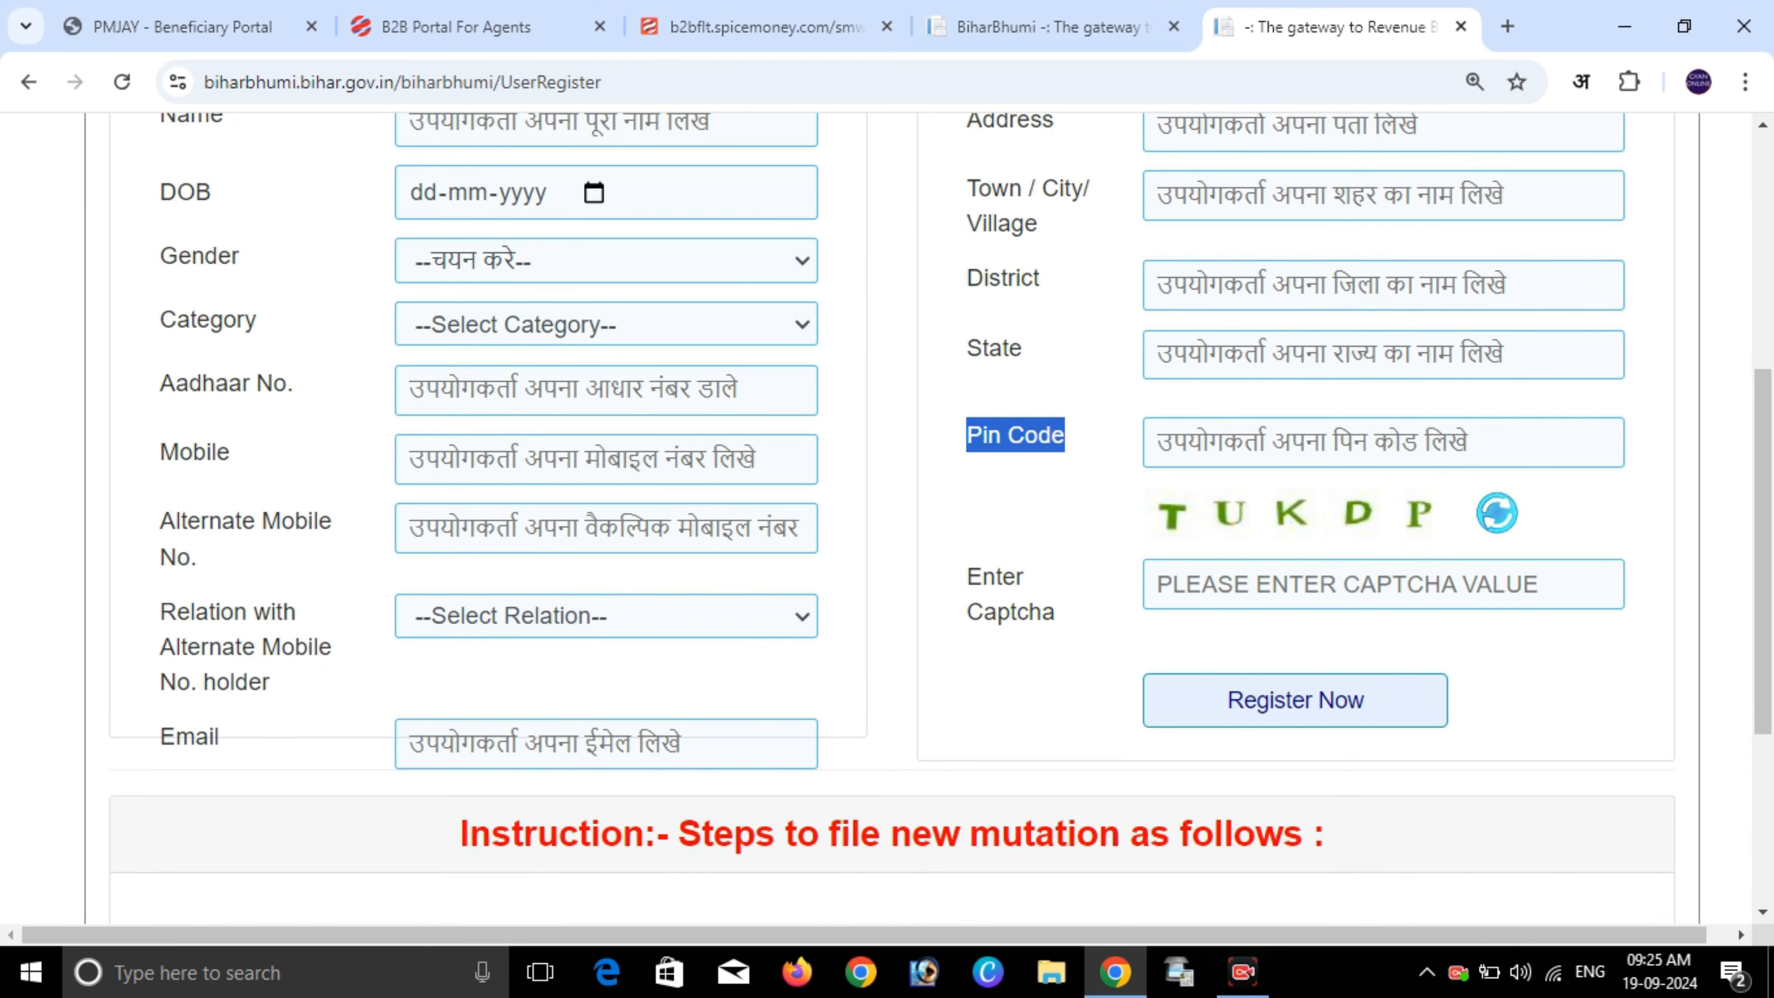
click(1223, 584)
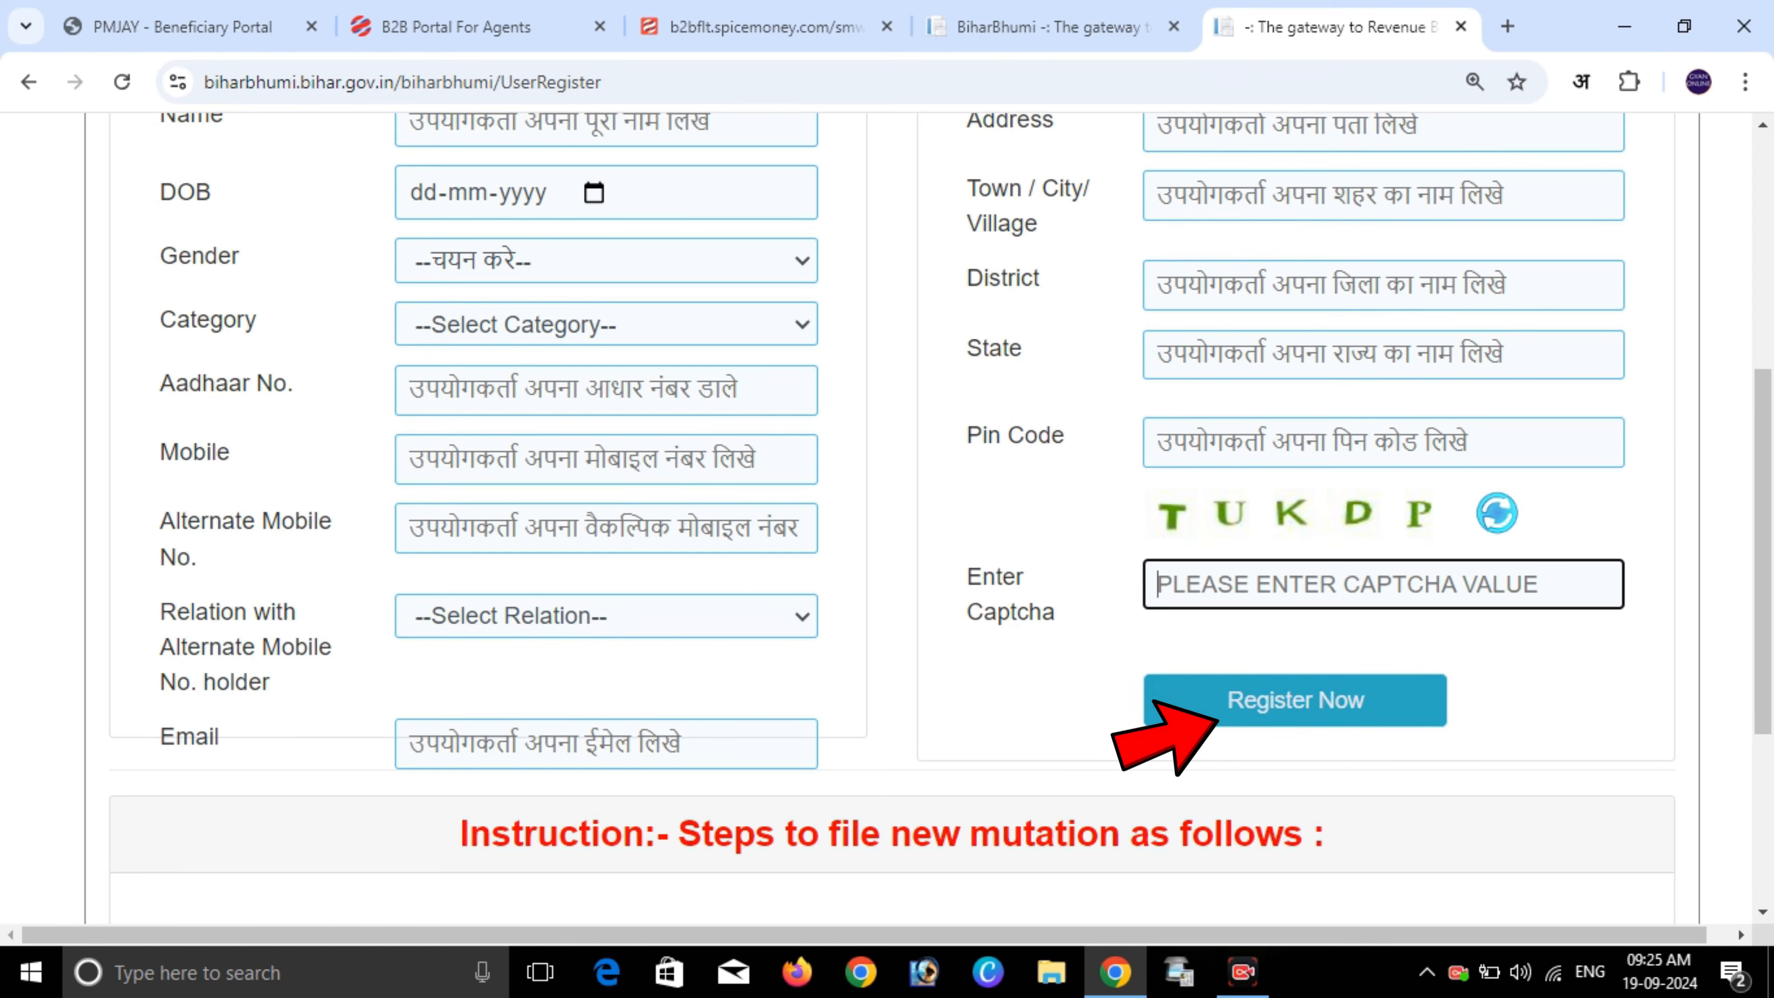
scroll(940, 517, down, 5)
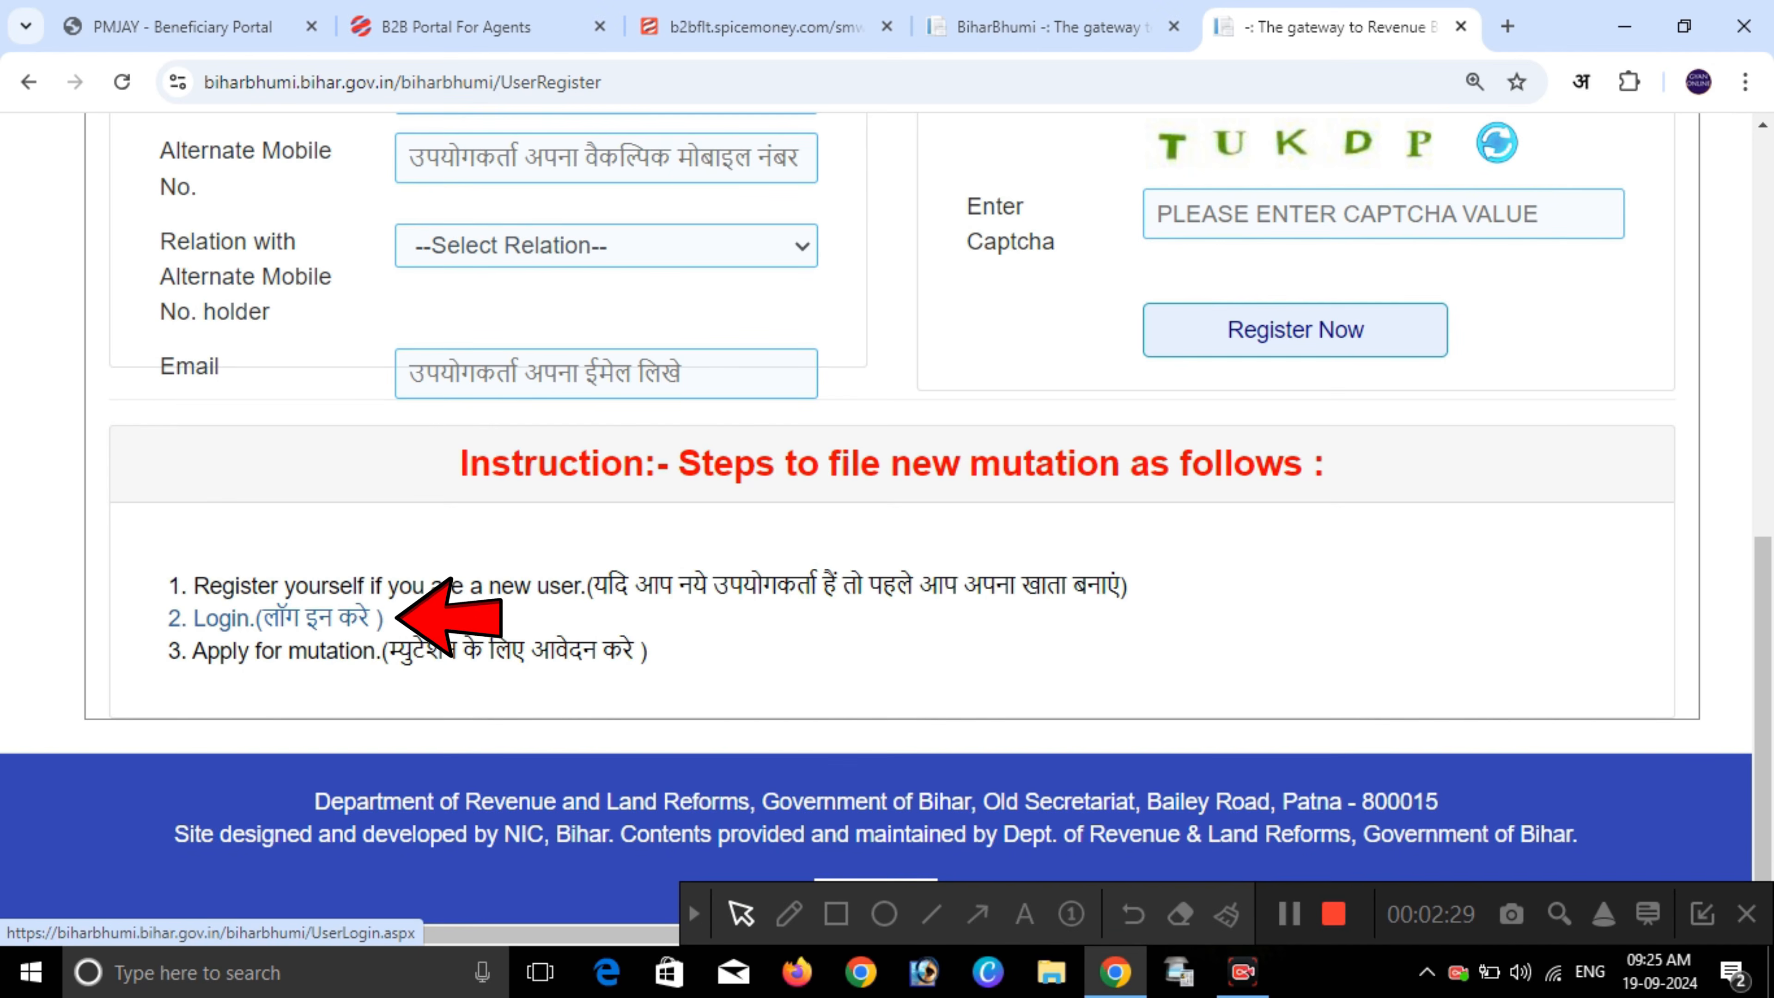
- Sign in with mobile number, captcha and OTP to reach the Online Mutation dashboard
click(294, 618)
scroll(887, 517, down, 5)
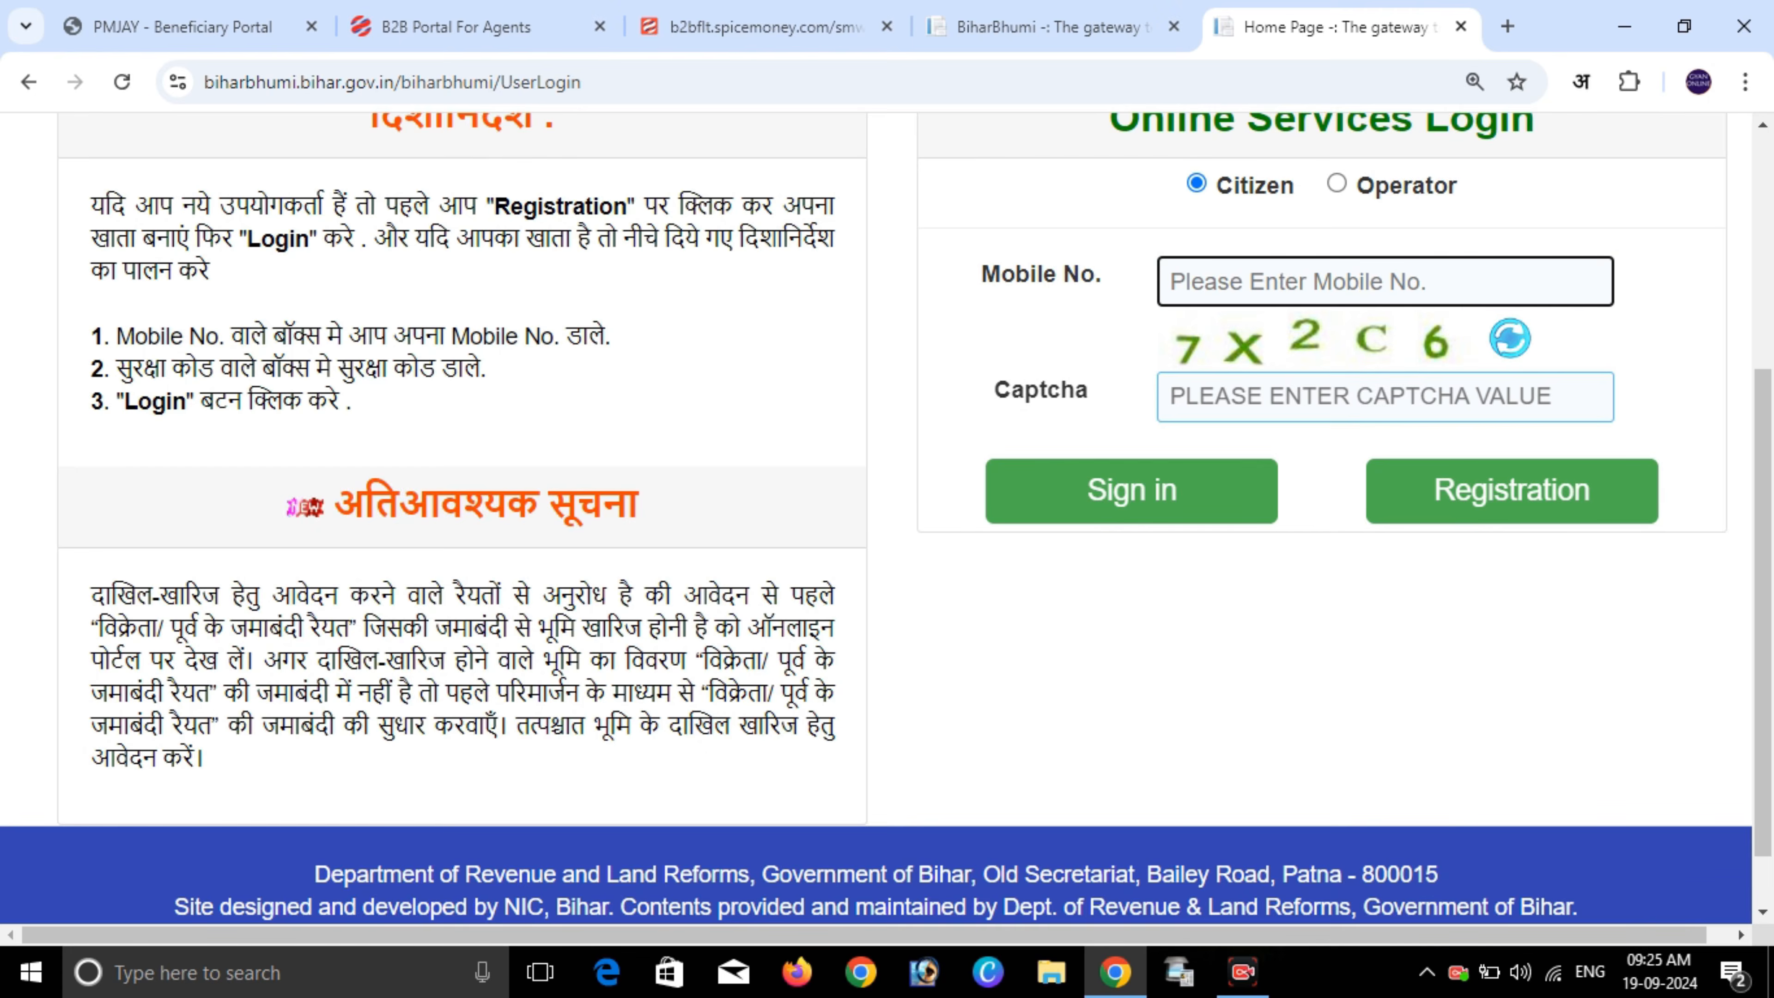
click(1386, 397)
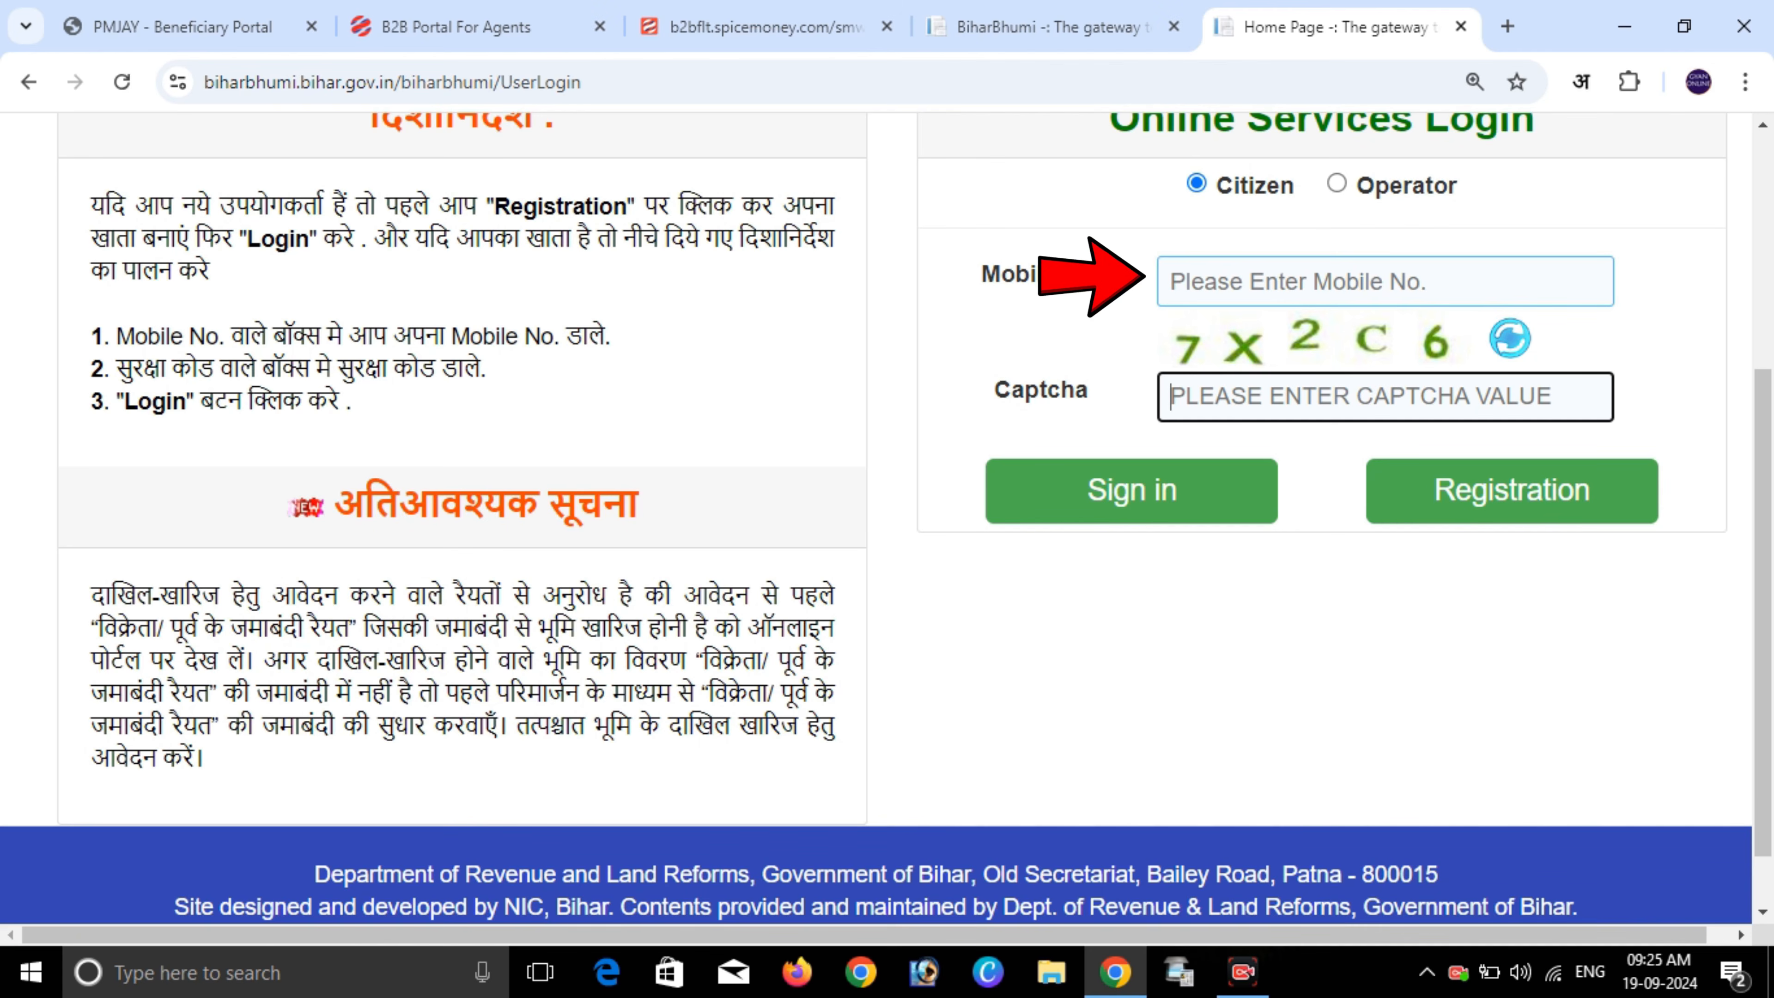
click(1386, 282)
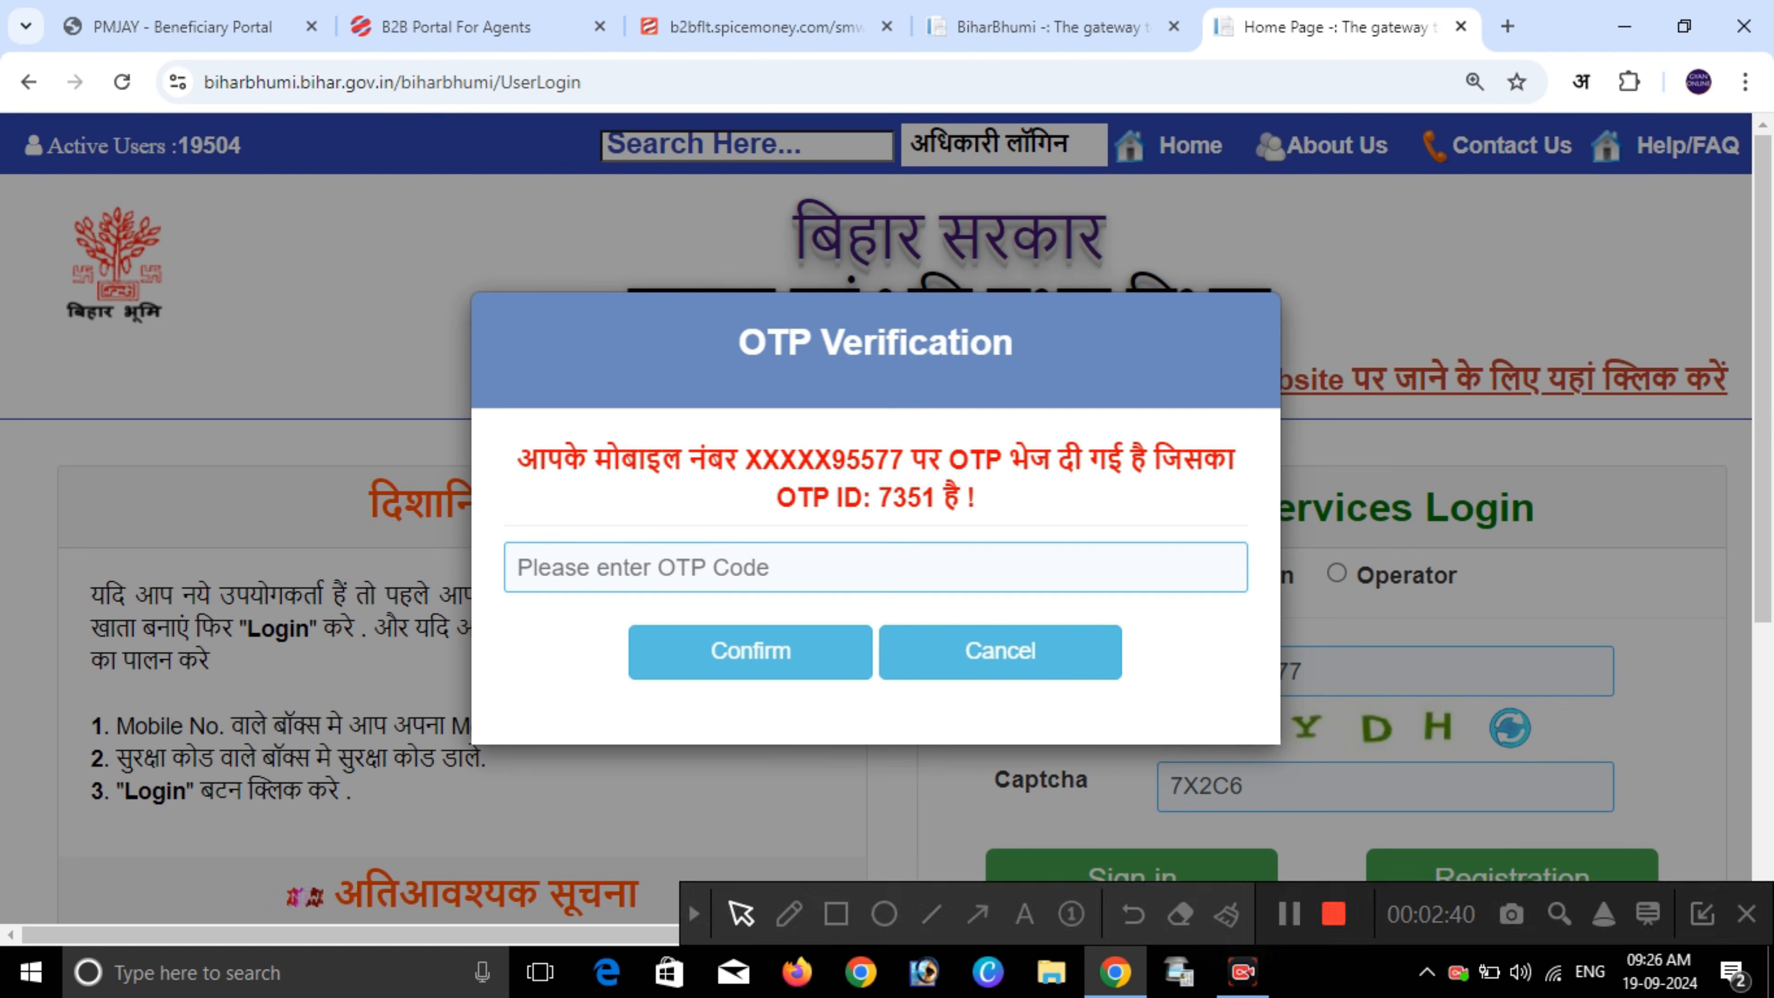
click(875, 568)
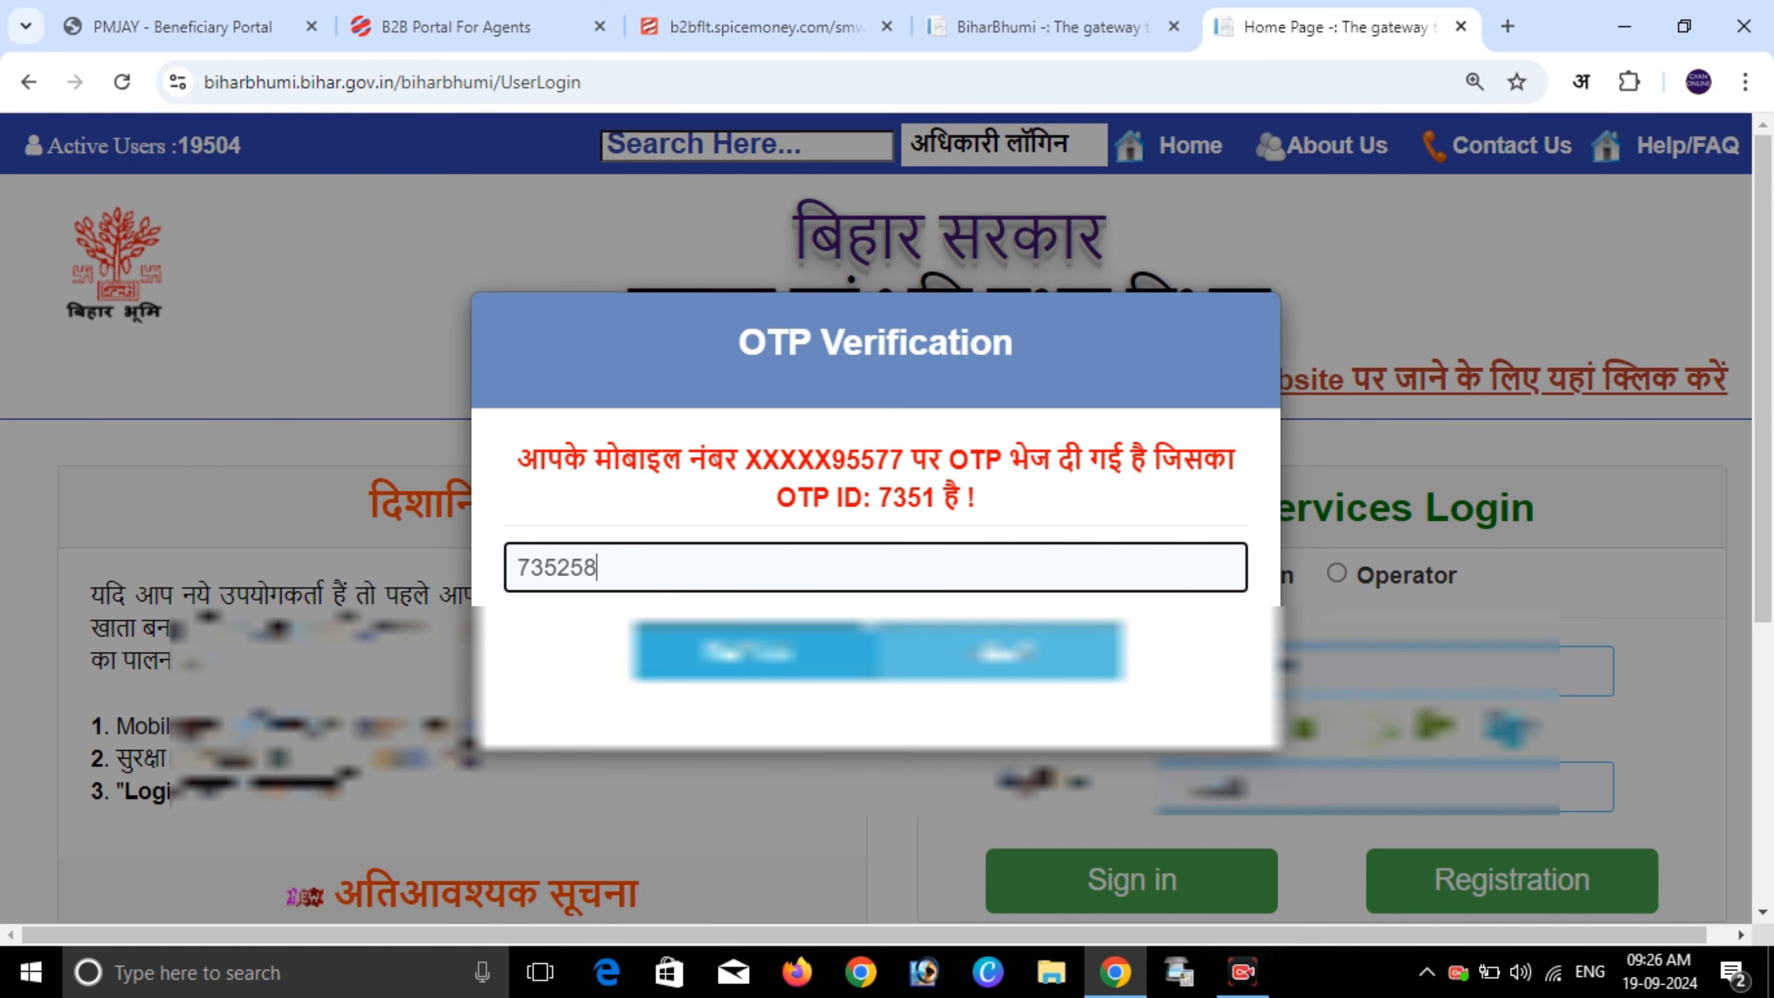
click(751, 652)
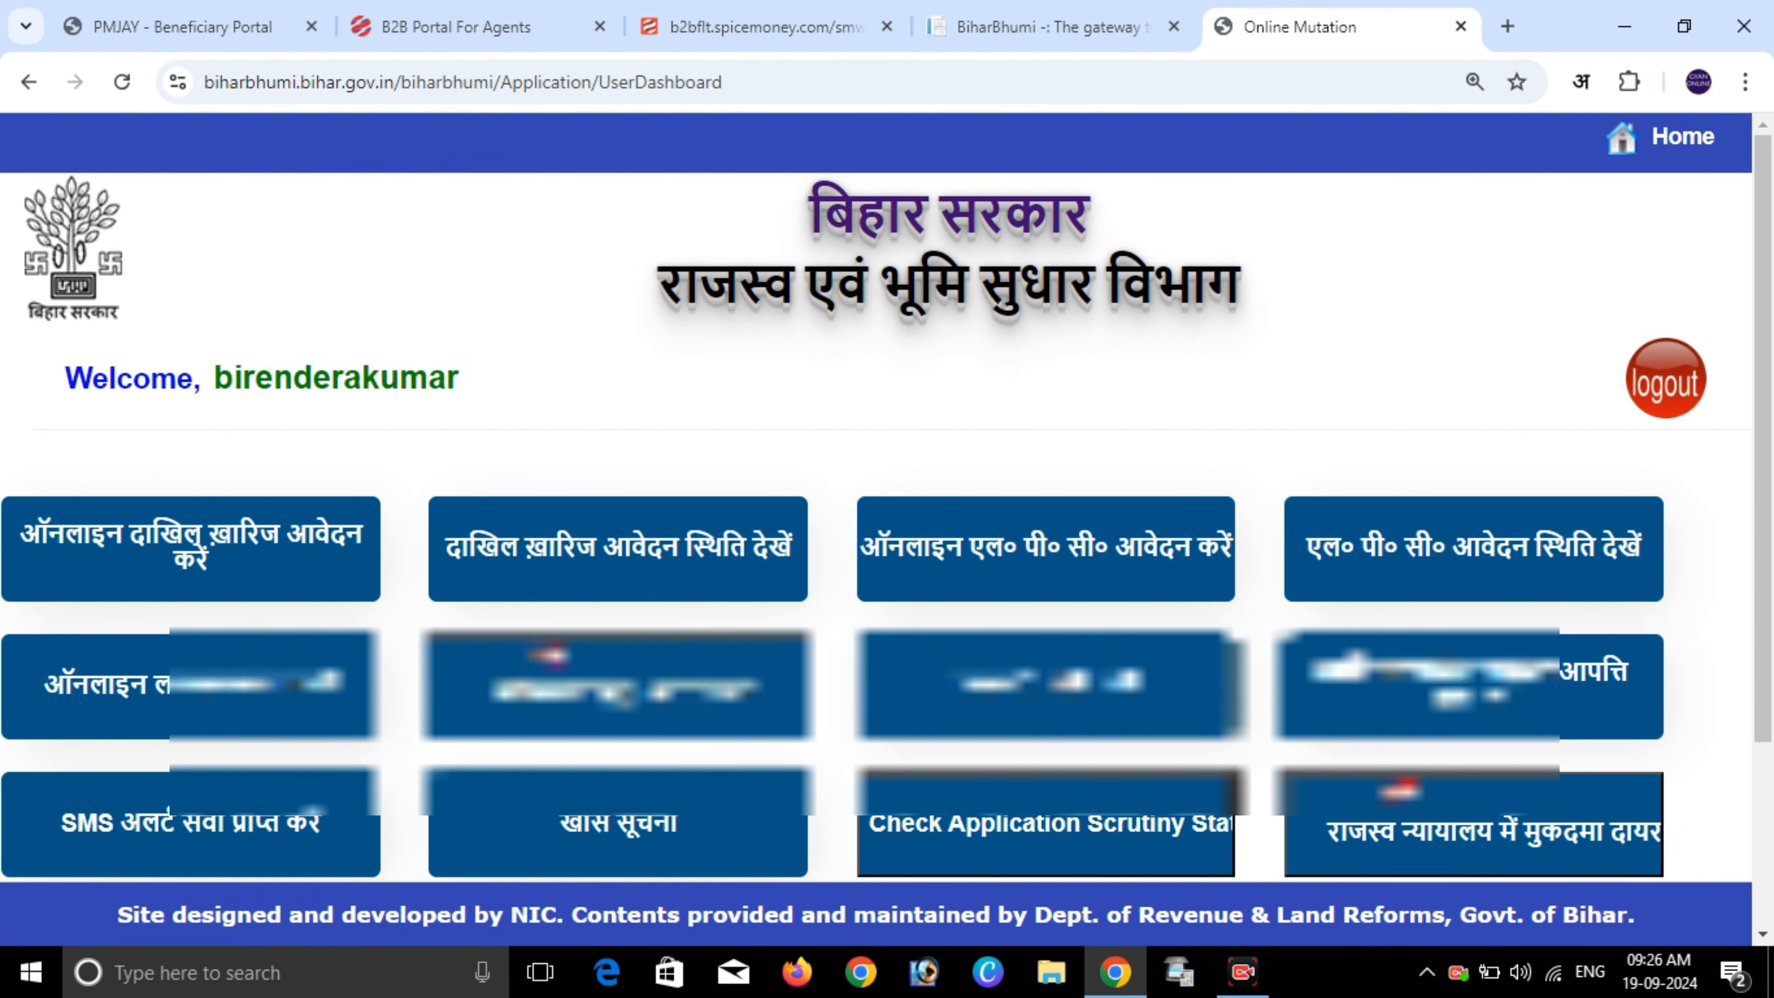
drag(811, 209, 1241, 287)
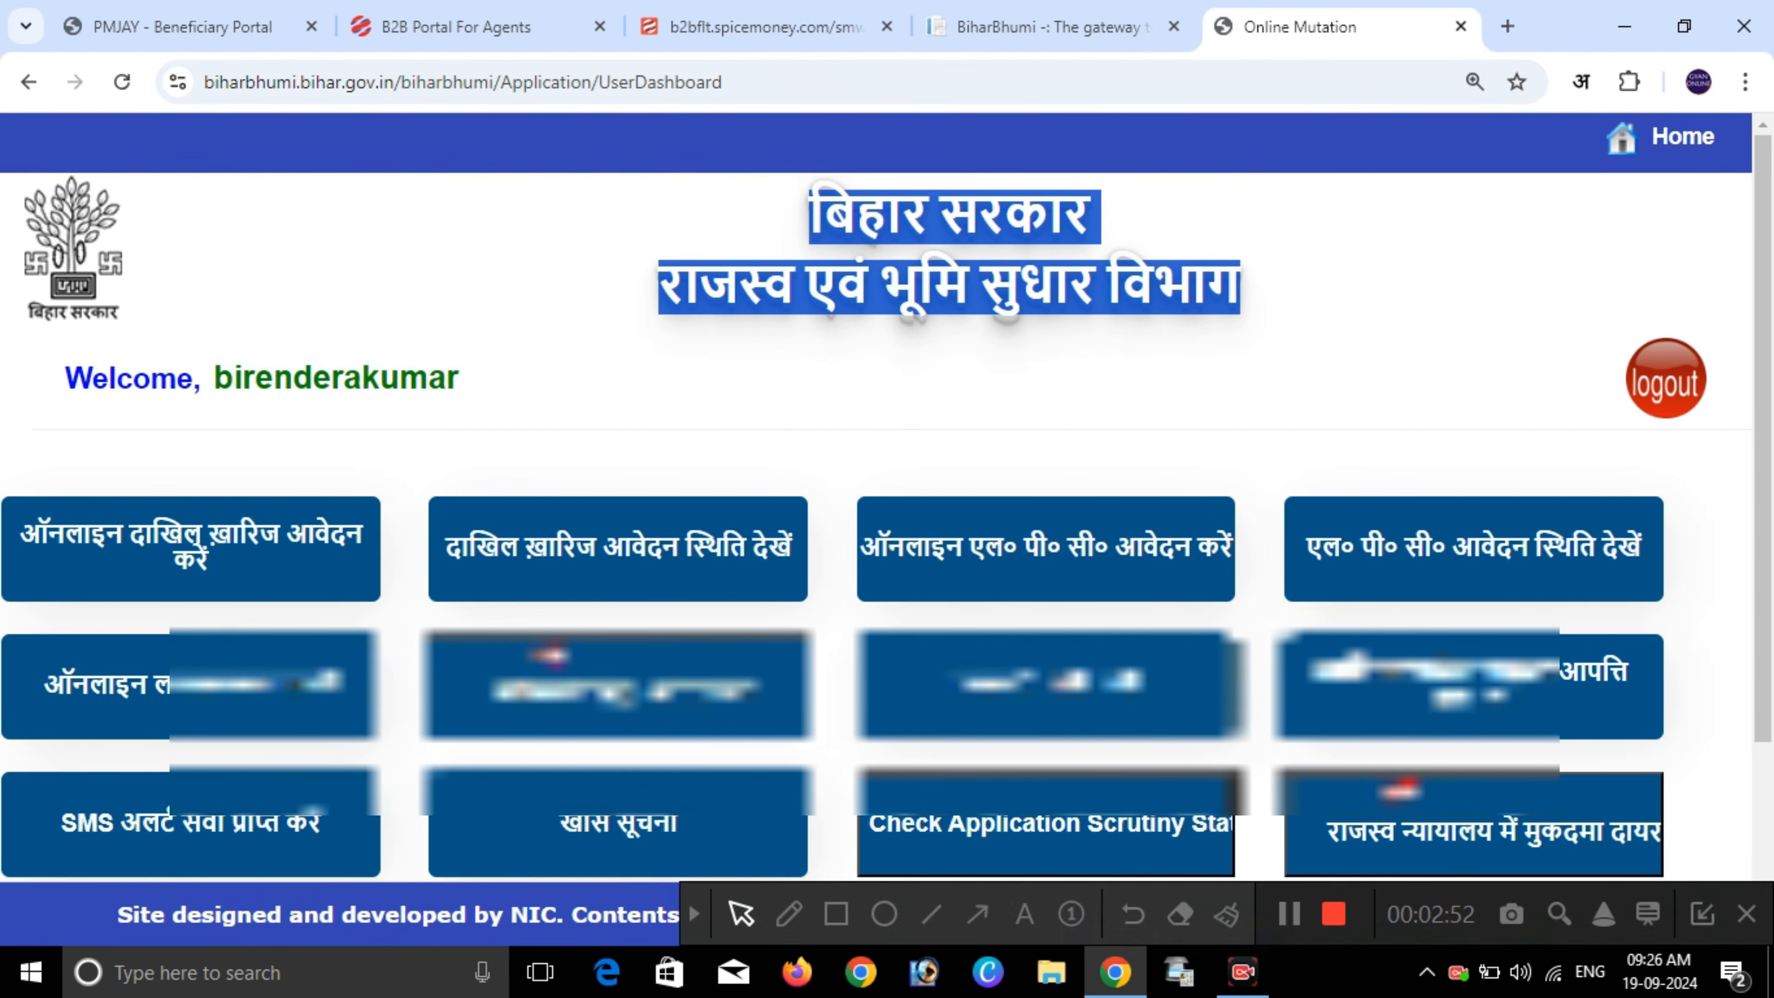
- Open 'परिमार्जन हेतु आवेदन करें' and start a request to digitize missing jamabandi
scroll(887, 489, down, 4)
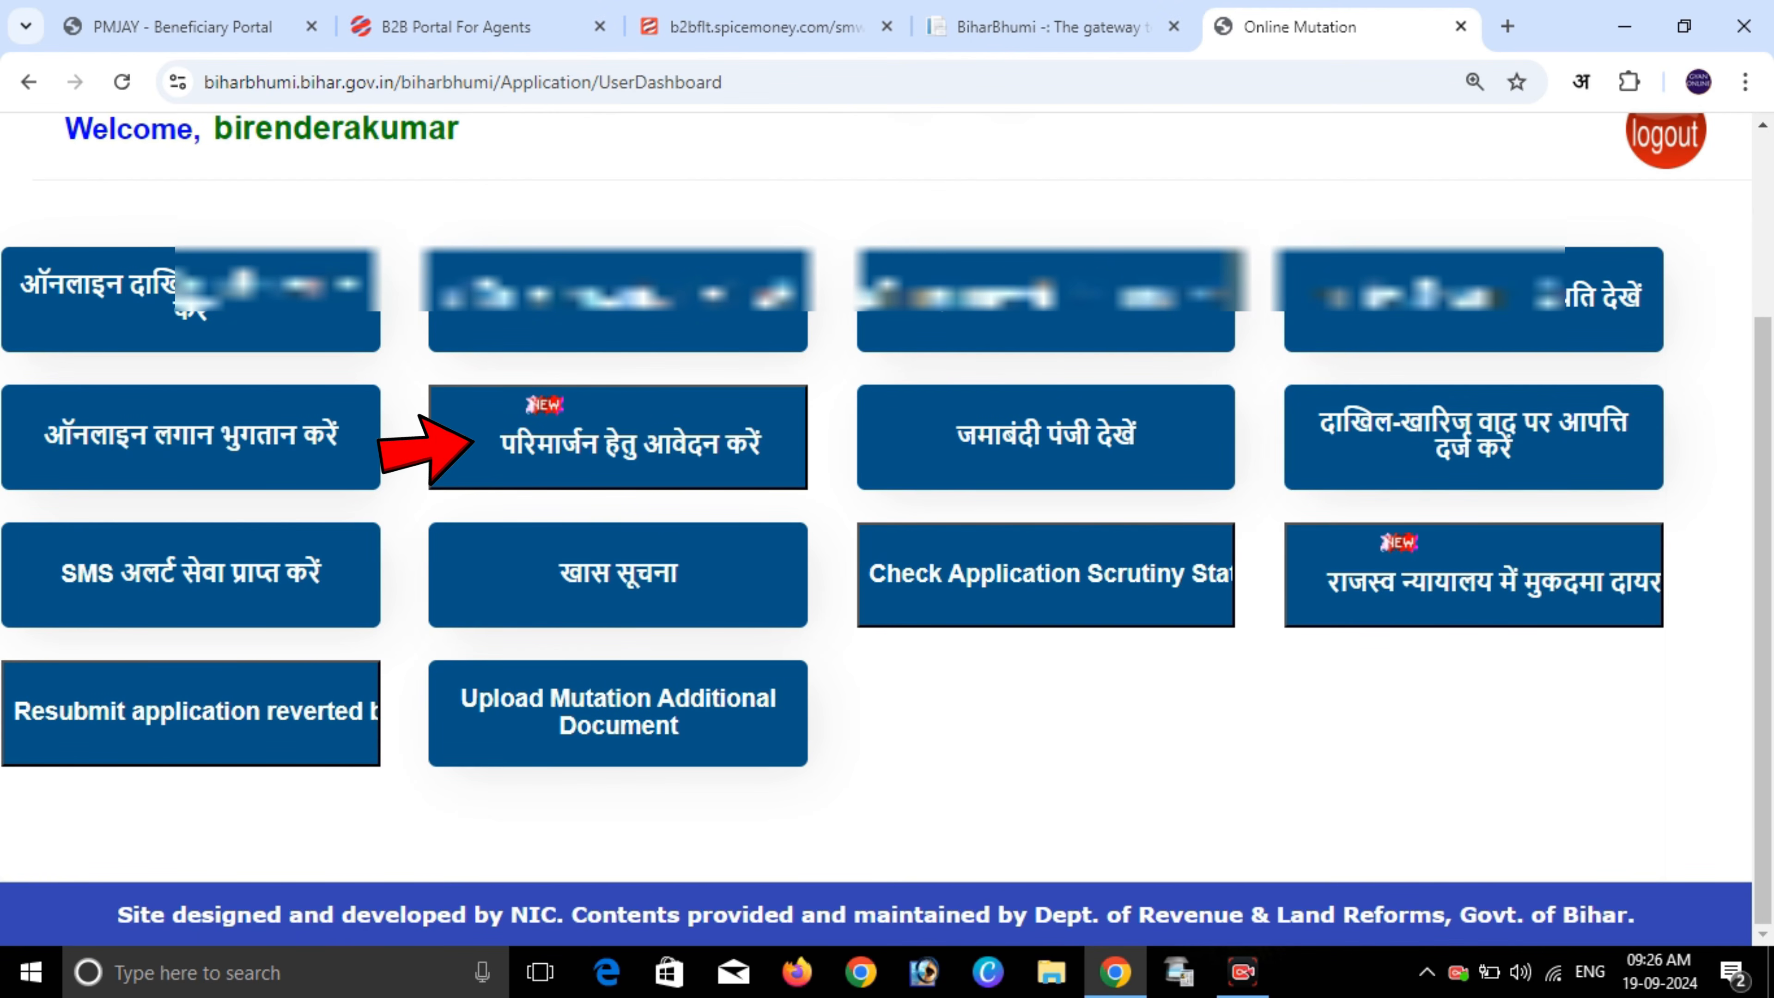
click(618, 441)
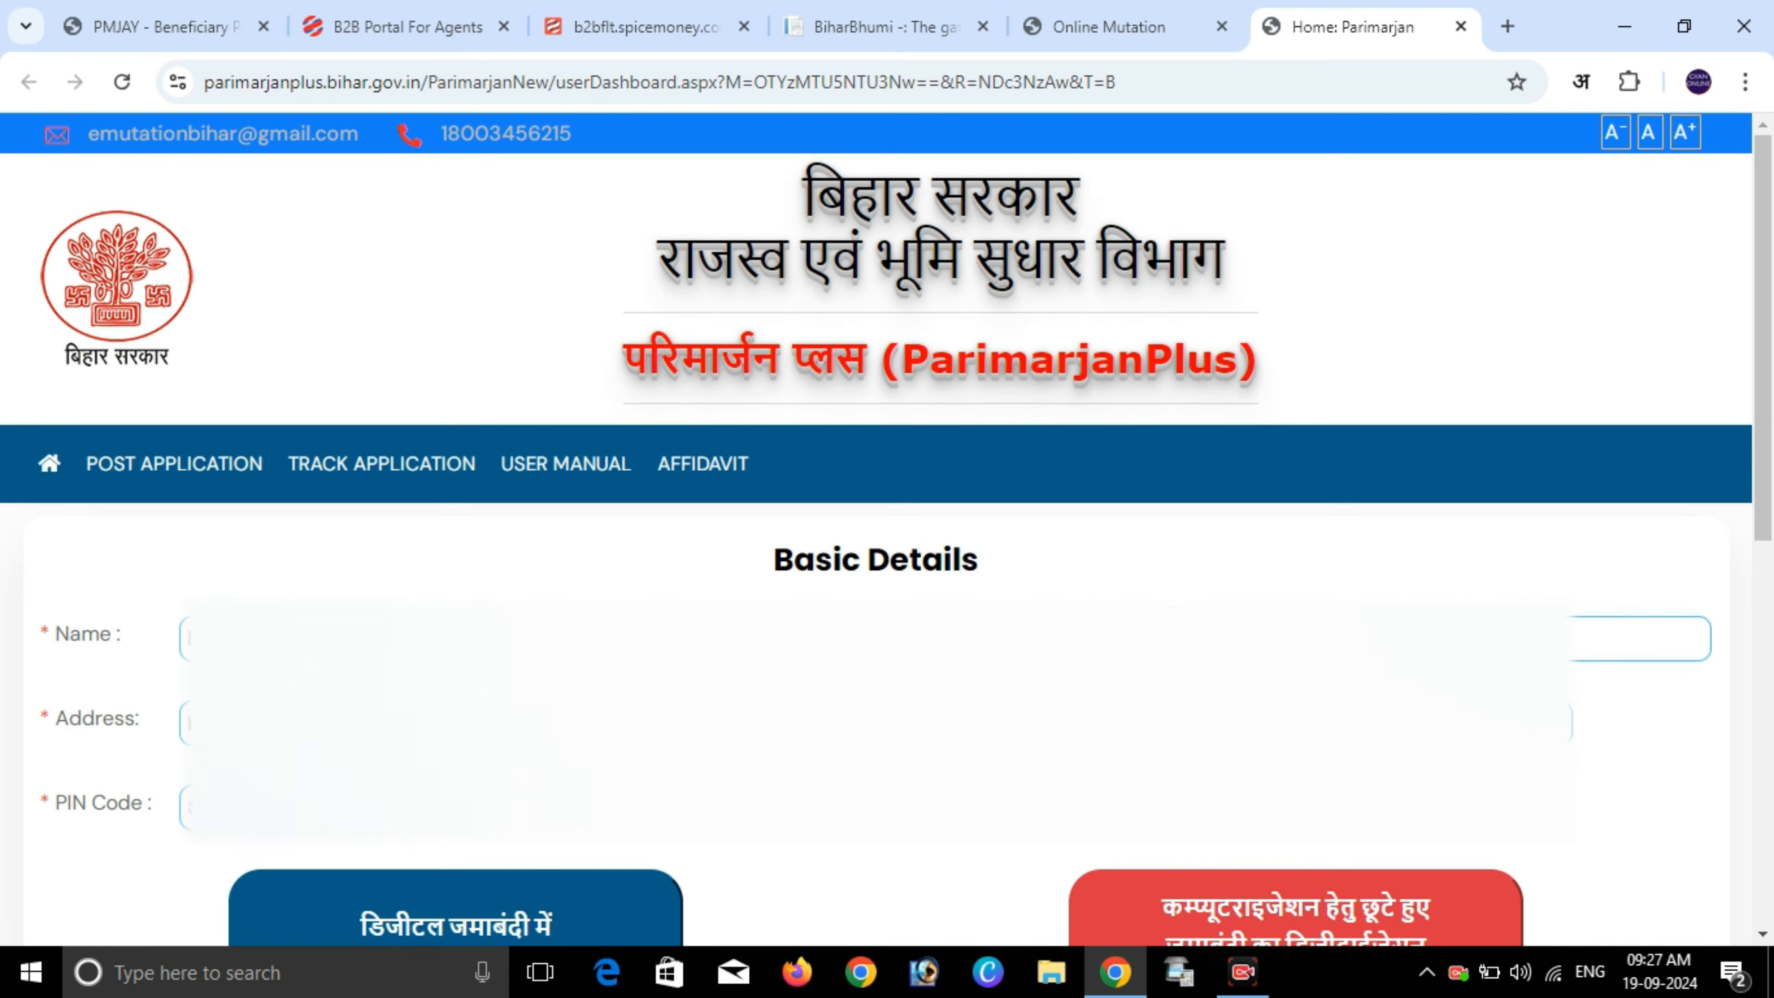
scroll(876, 559, down, 4)
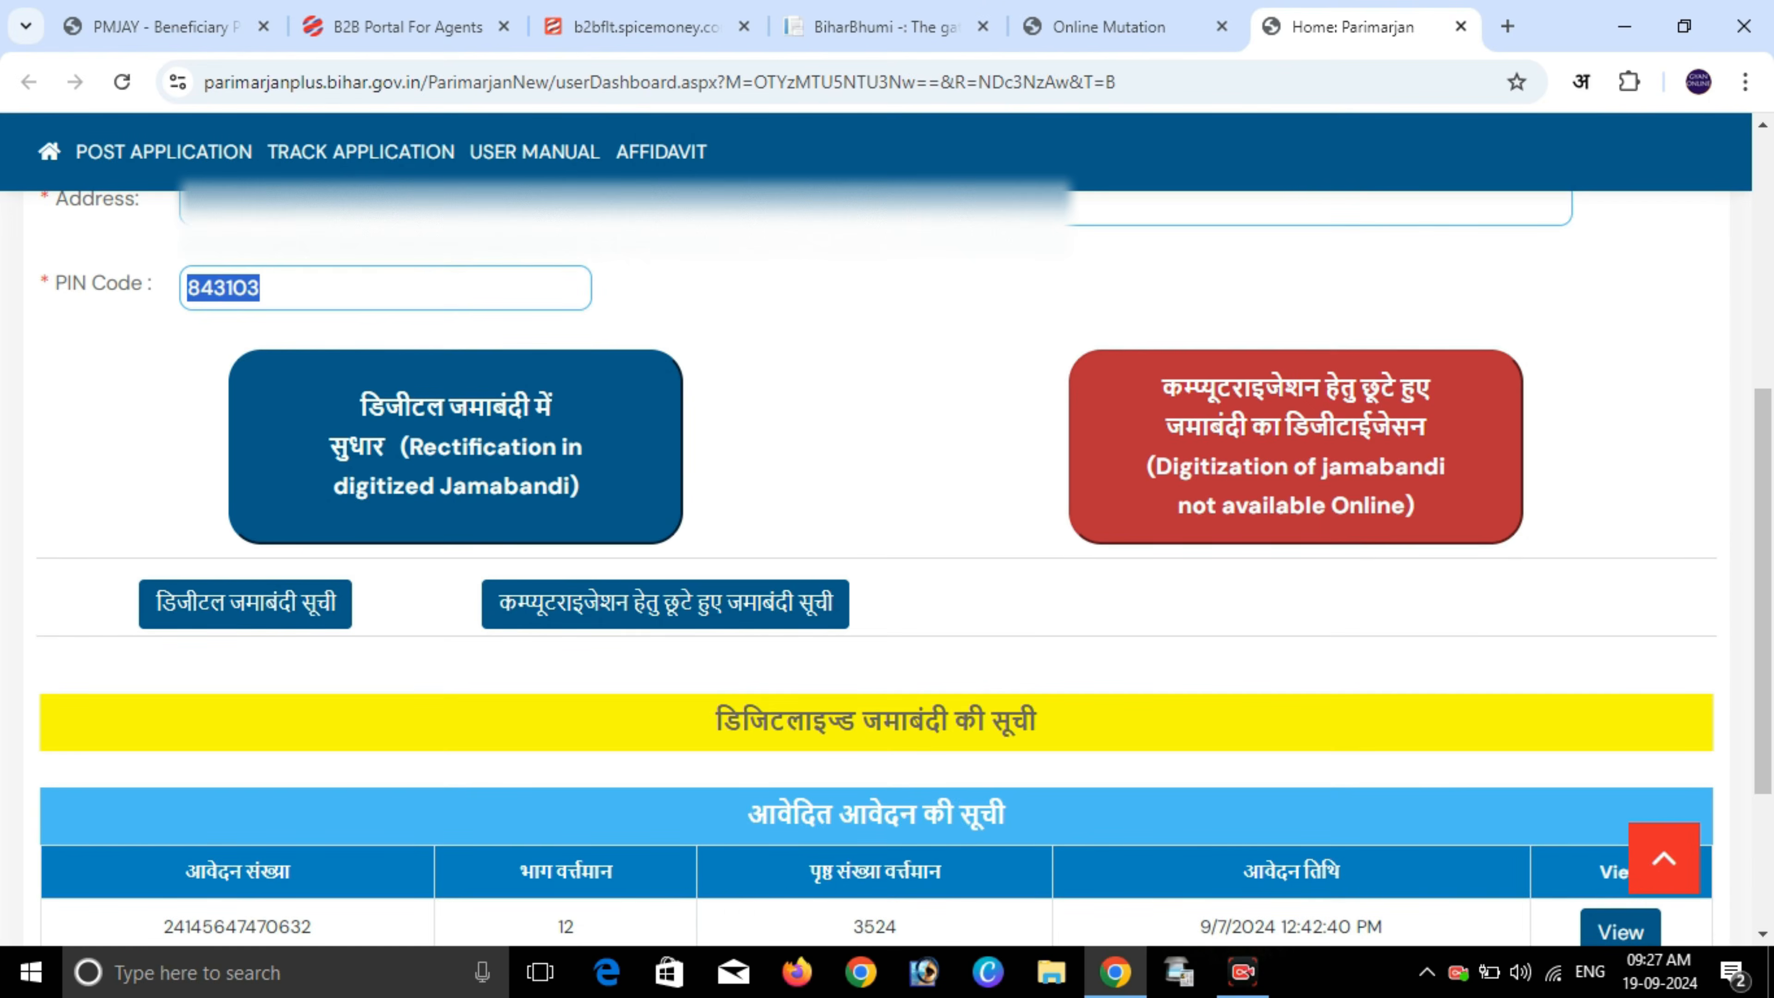
click(1296, 447)
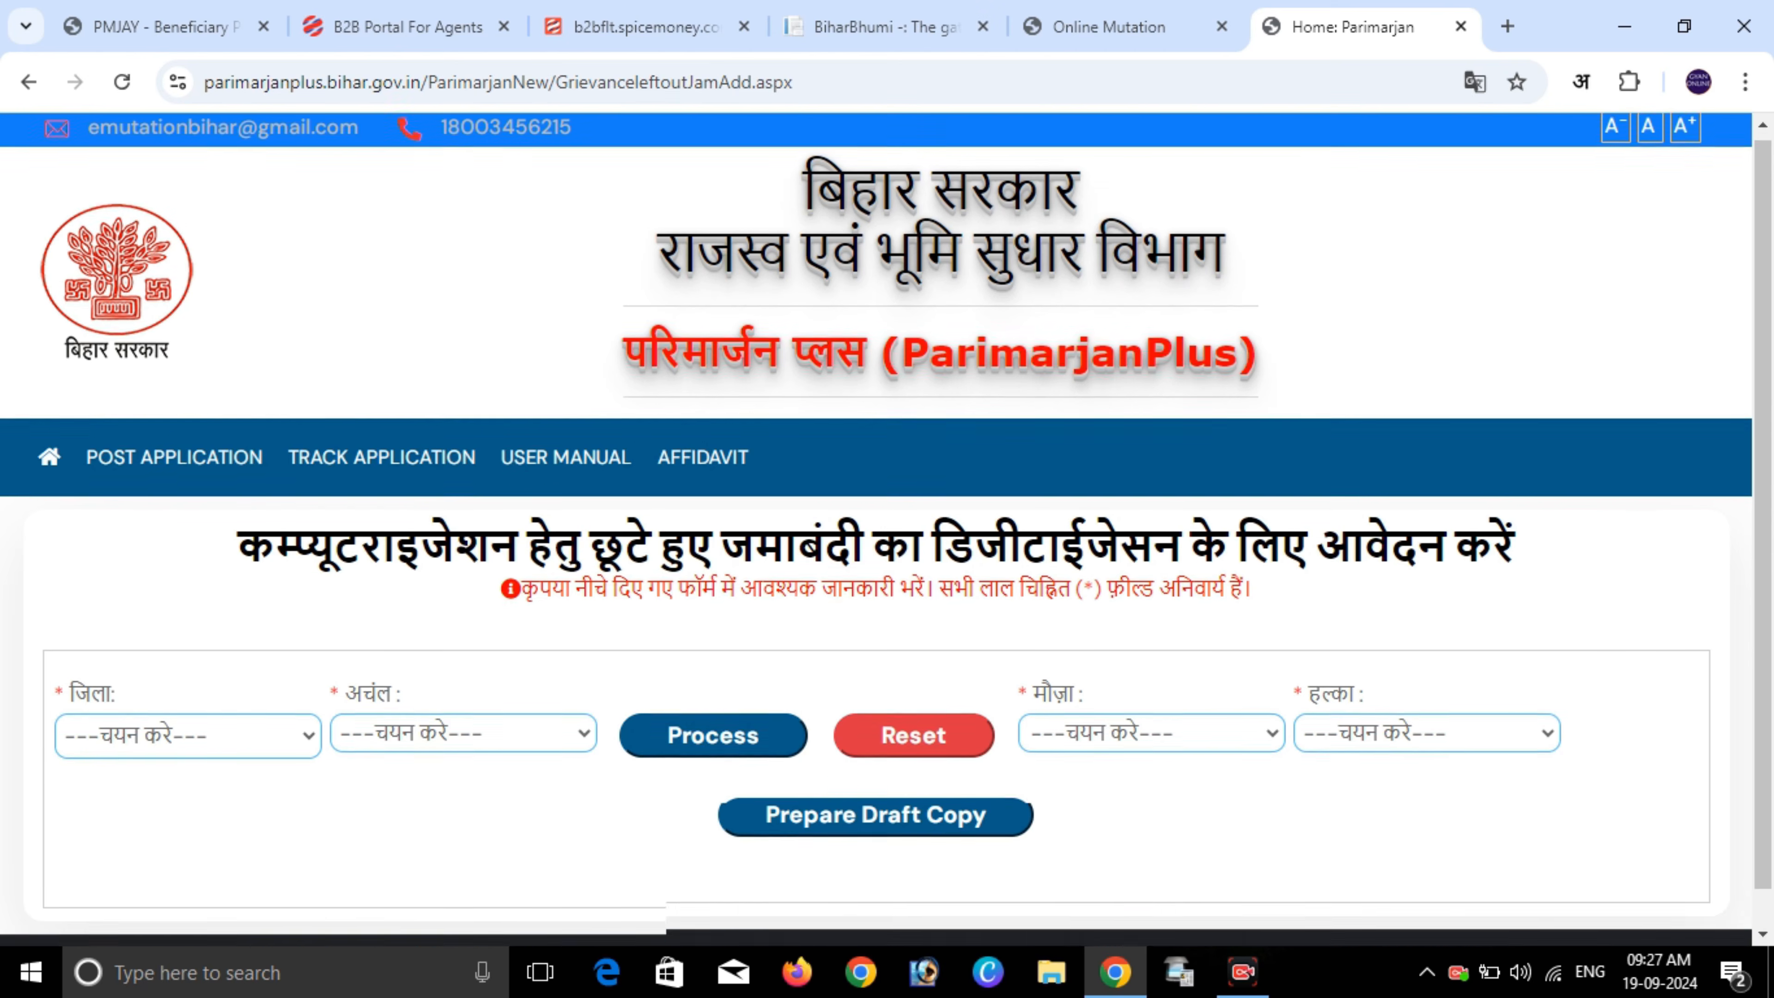
- Select district Patna, circle Dhanarua and mauza मिलिक - 105
scroll(887, 530, down, 1)
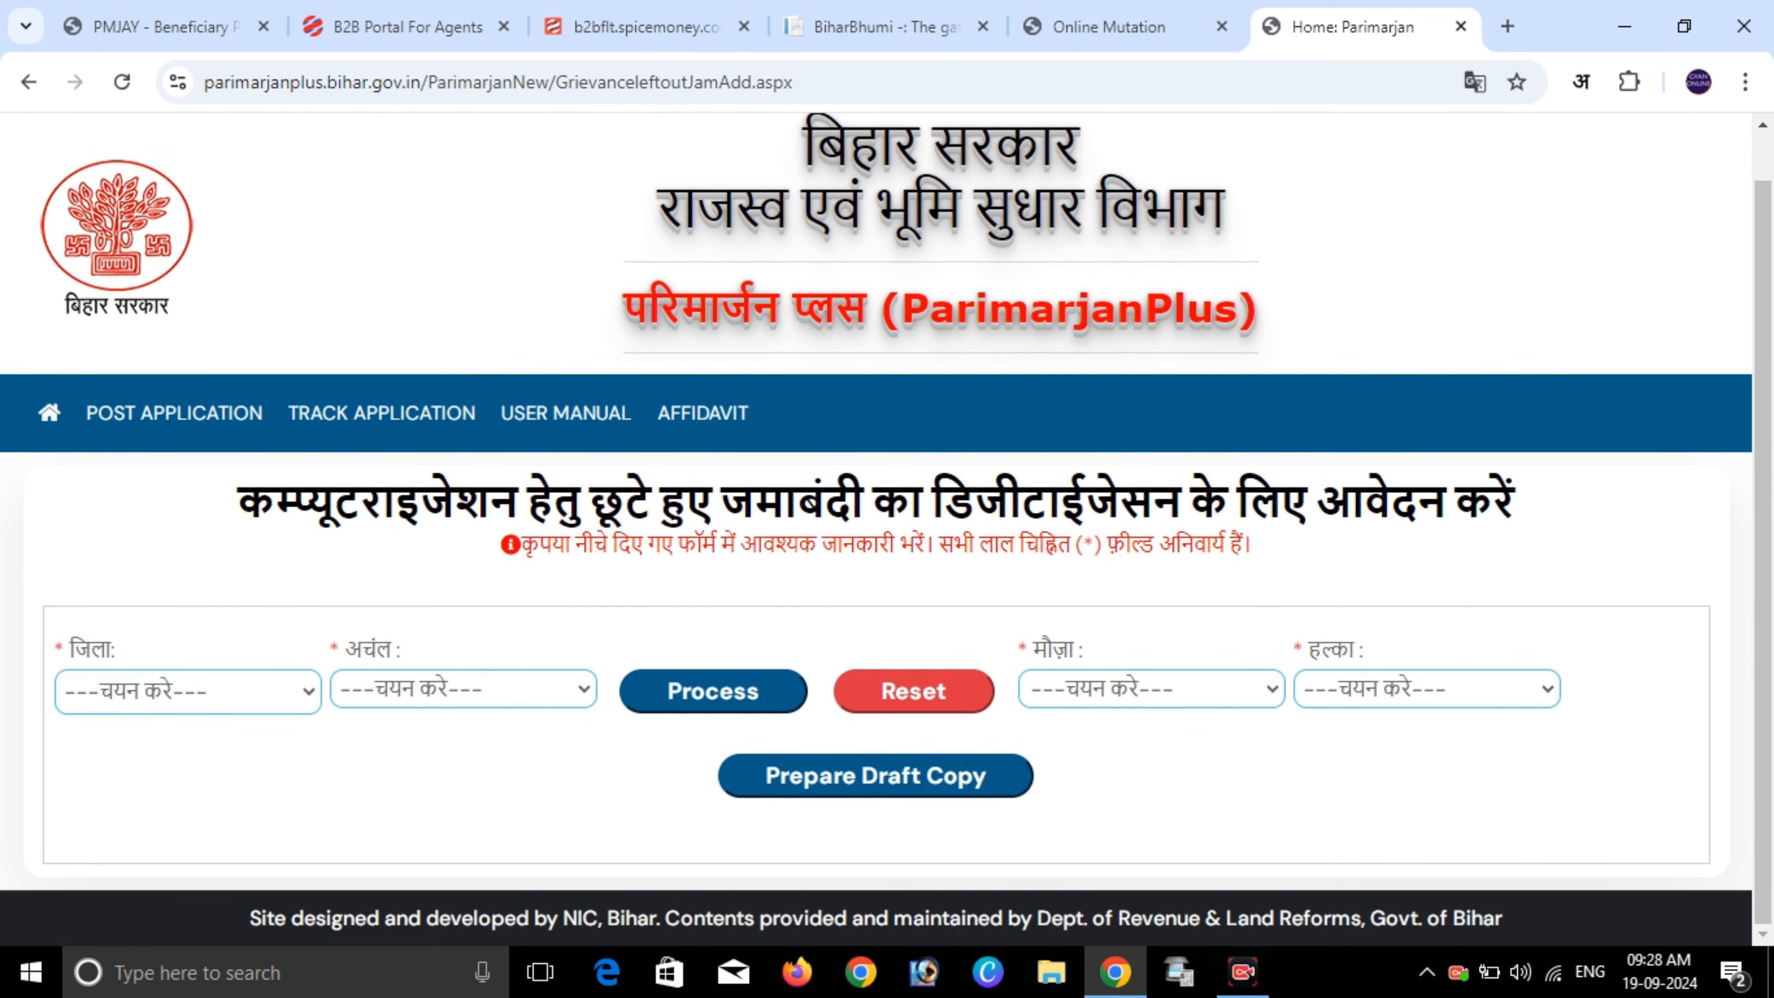
click(188, 691)
scroll(177, 241, down, 6)
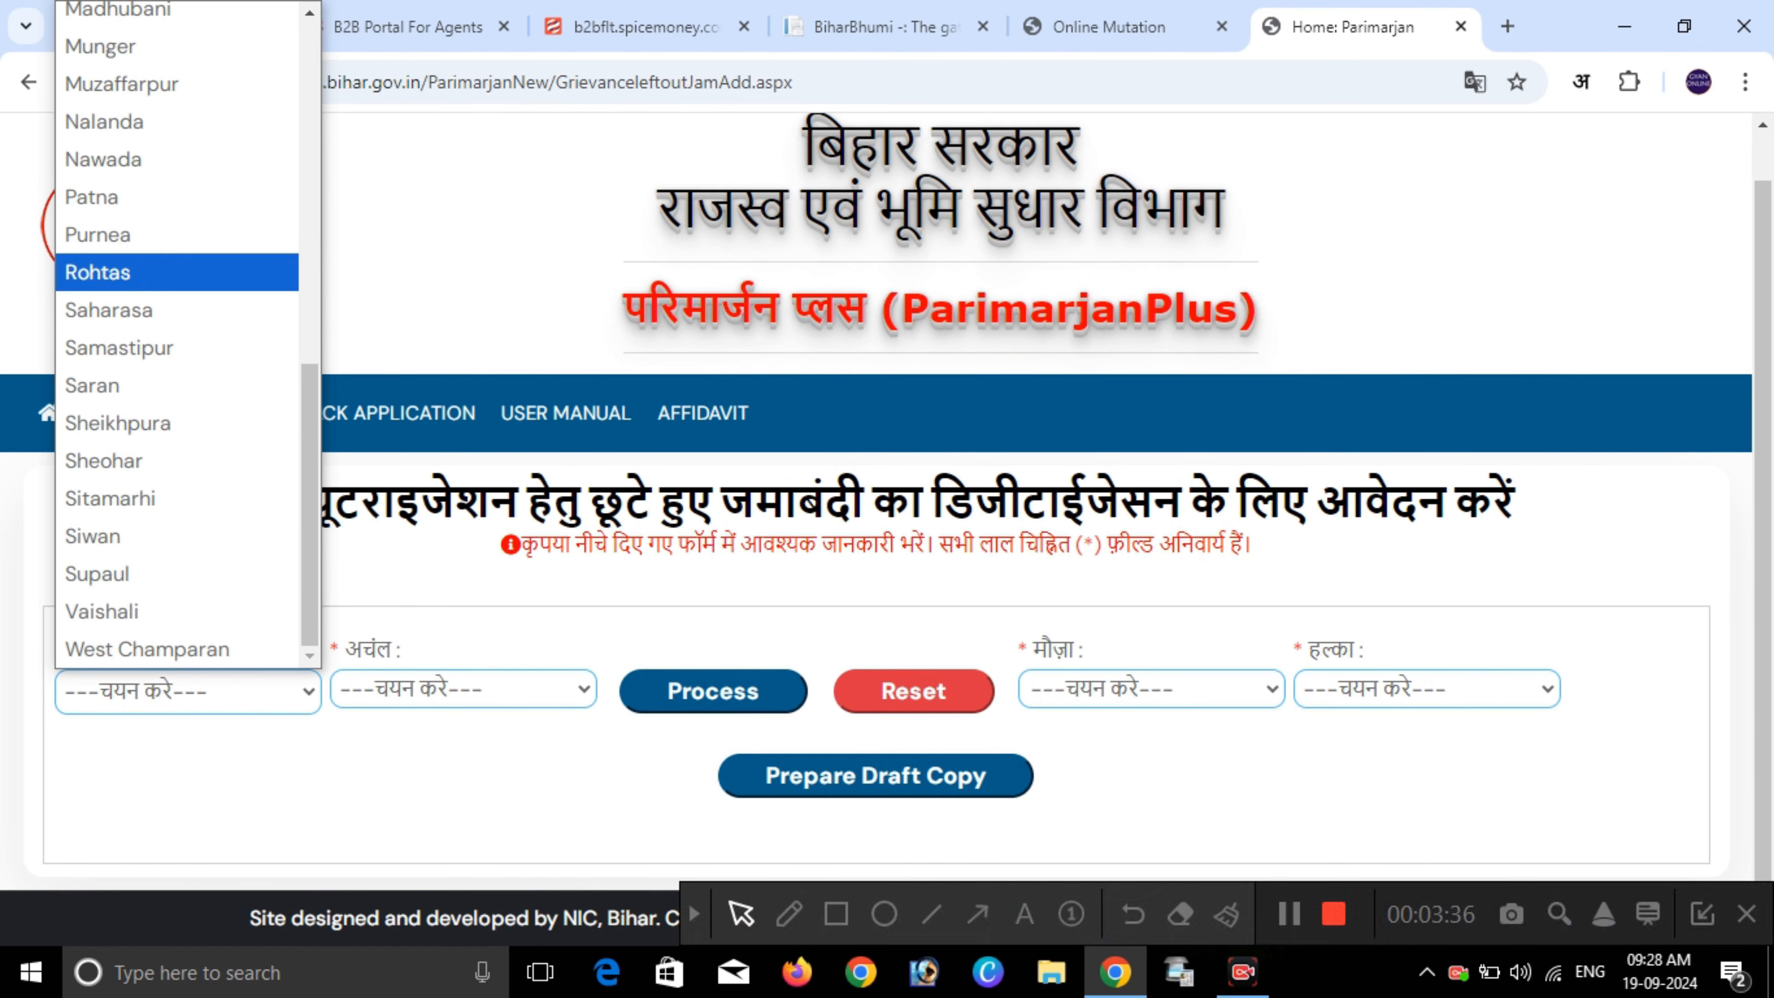
click(91, 196)
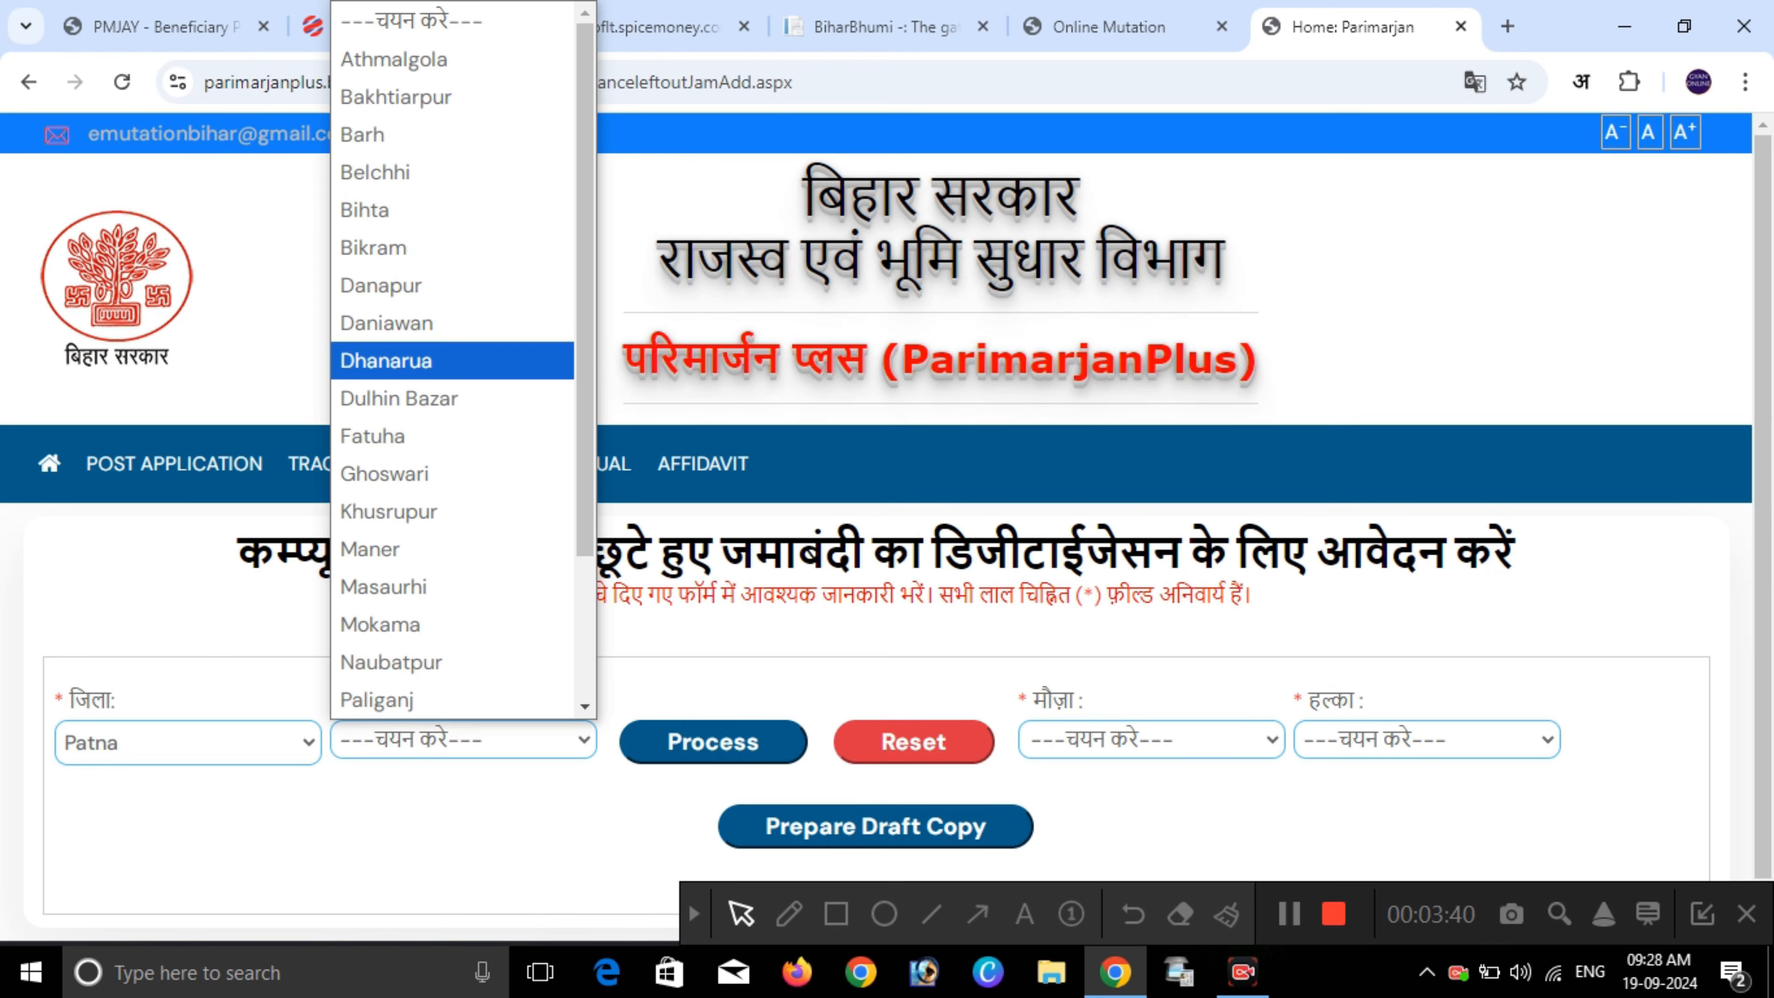
click(385, 361)
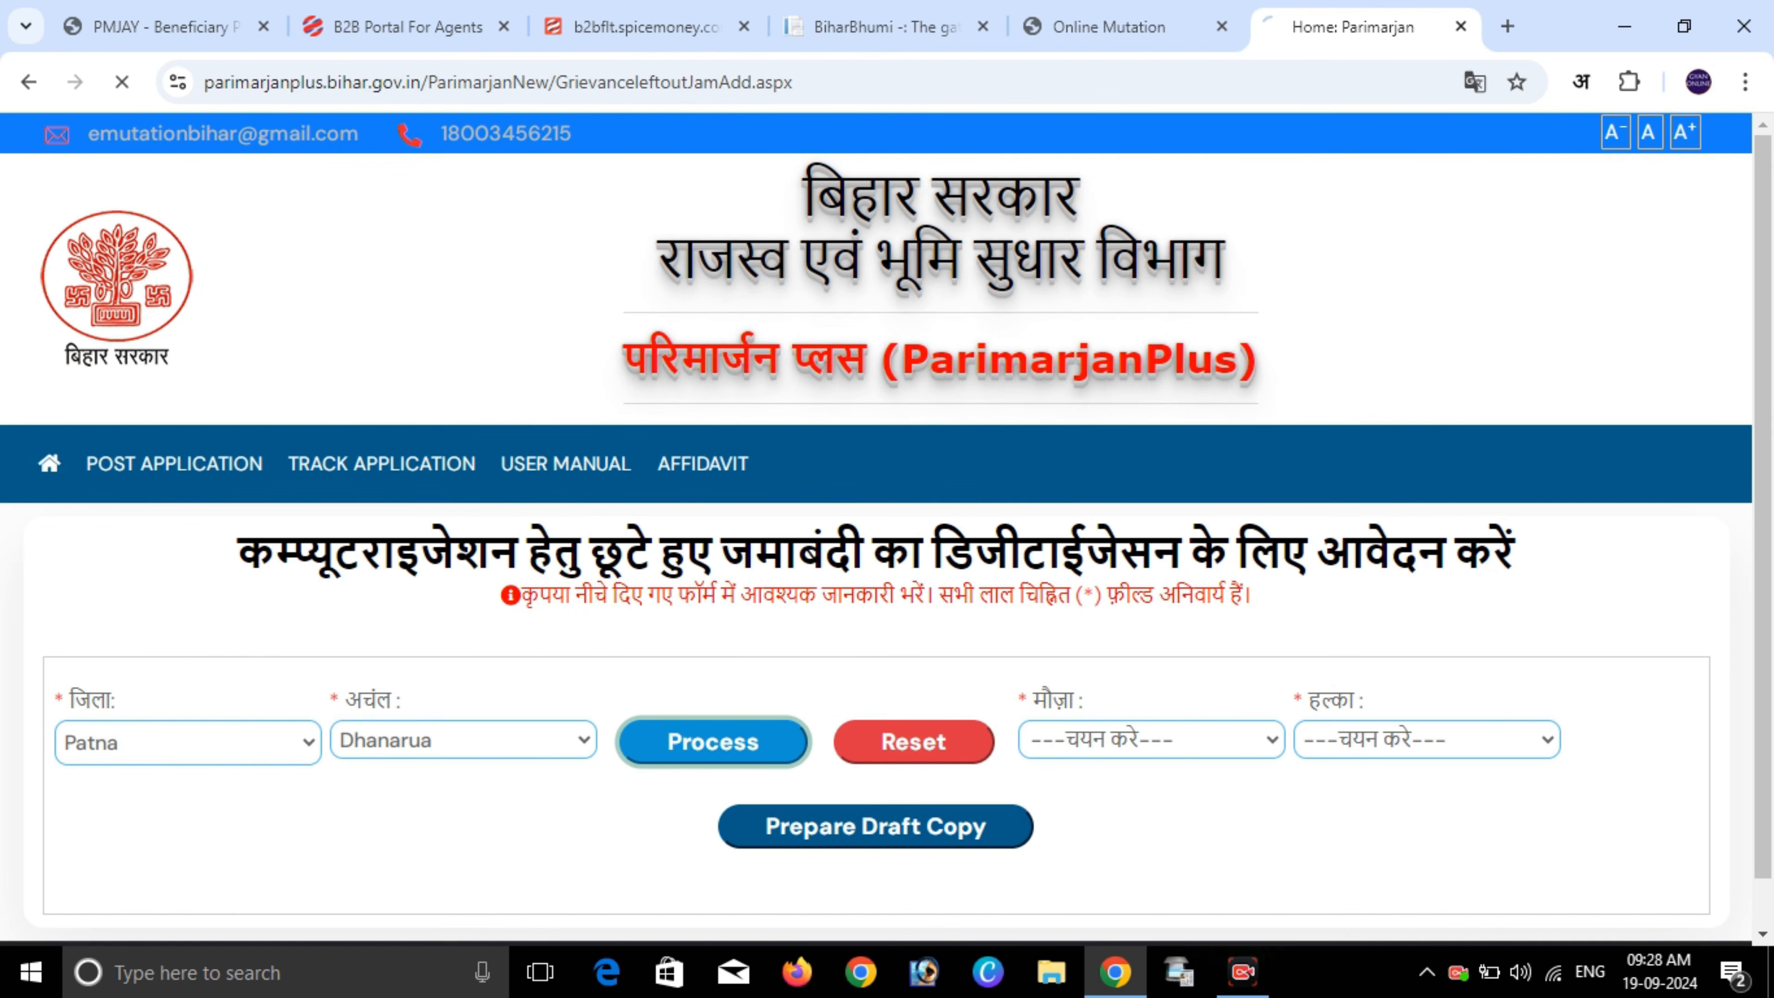
click(1132, 740)
scroll(1132, 306, down, 2)
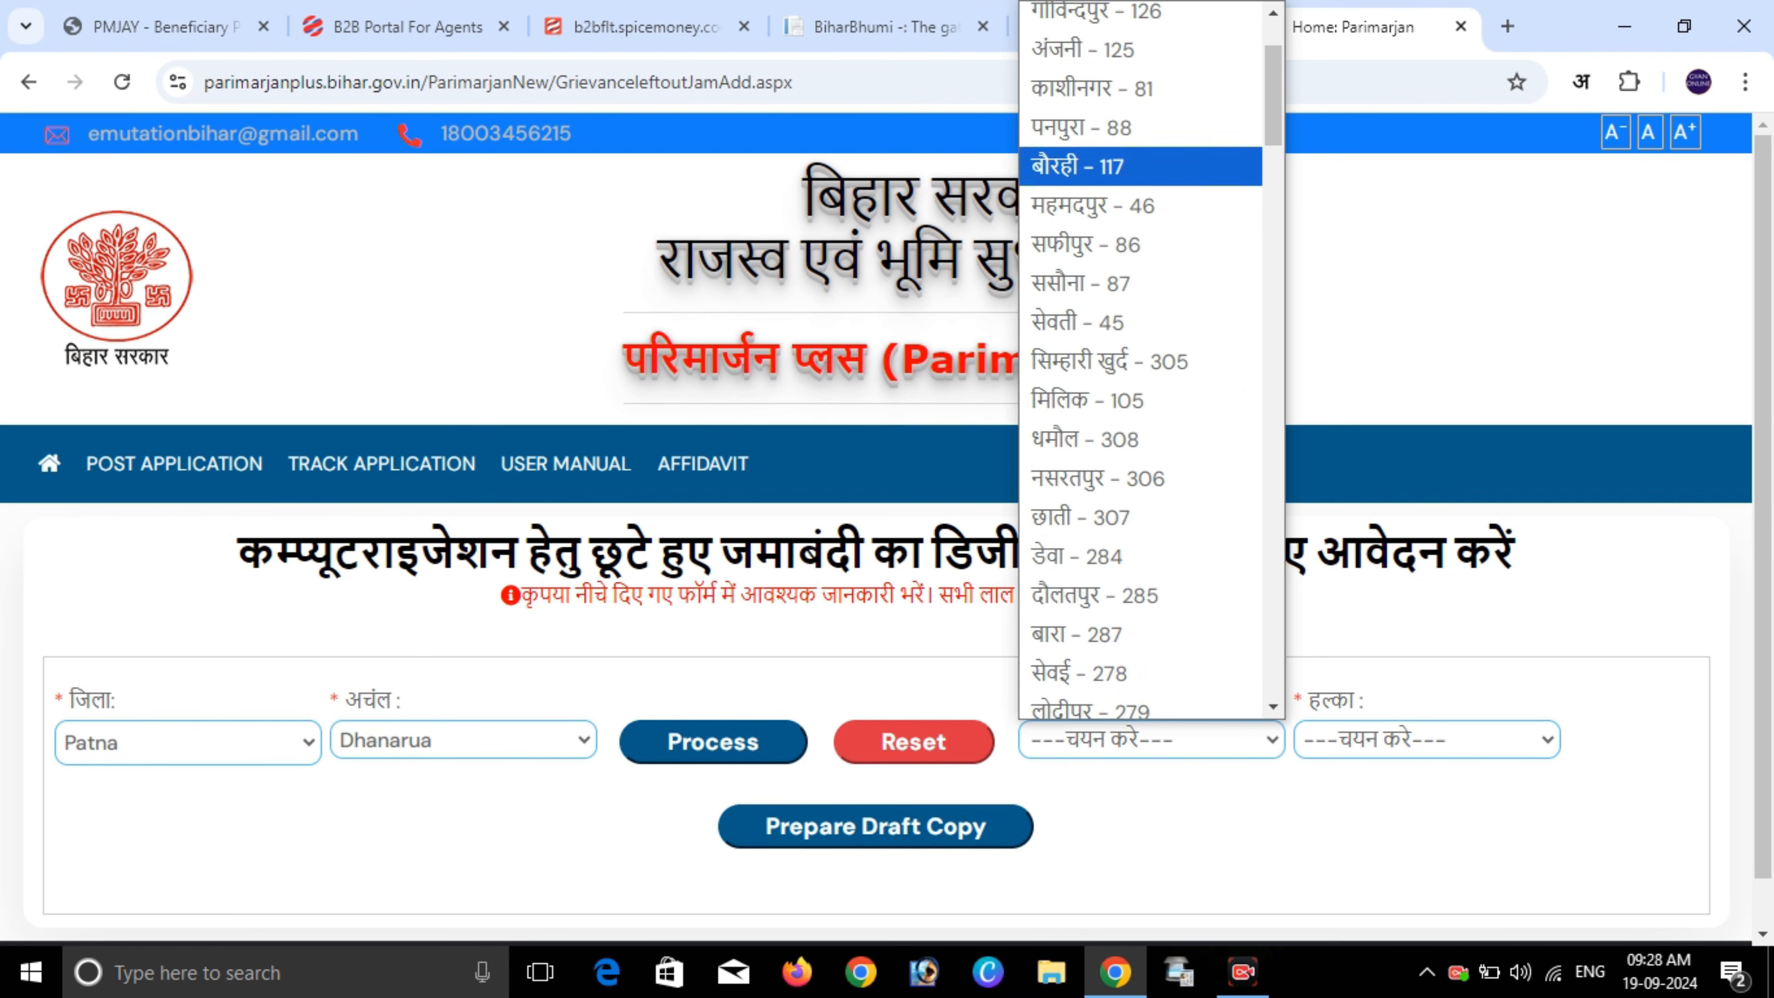
click(1087, 284)
- Keep halka छाती and prepare the draft copy of the application
click(1425, 740)
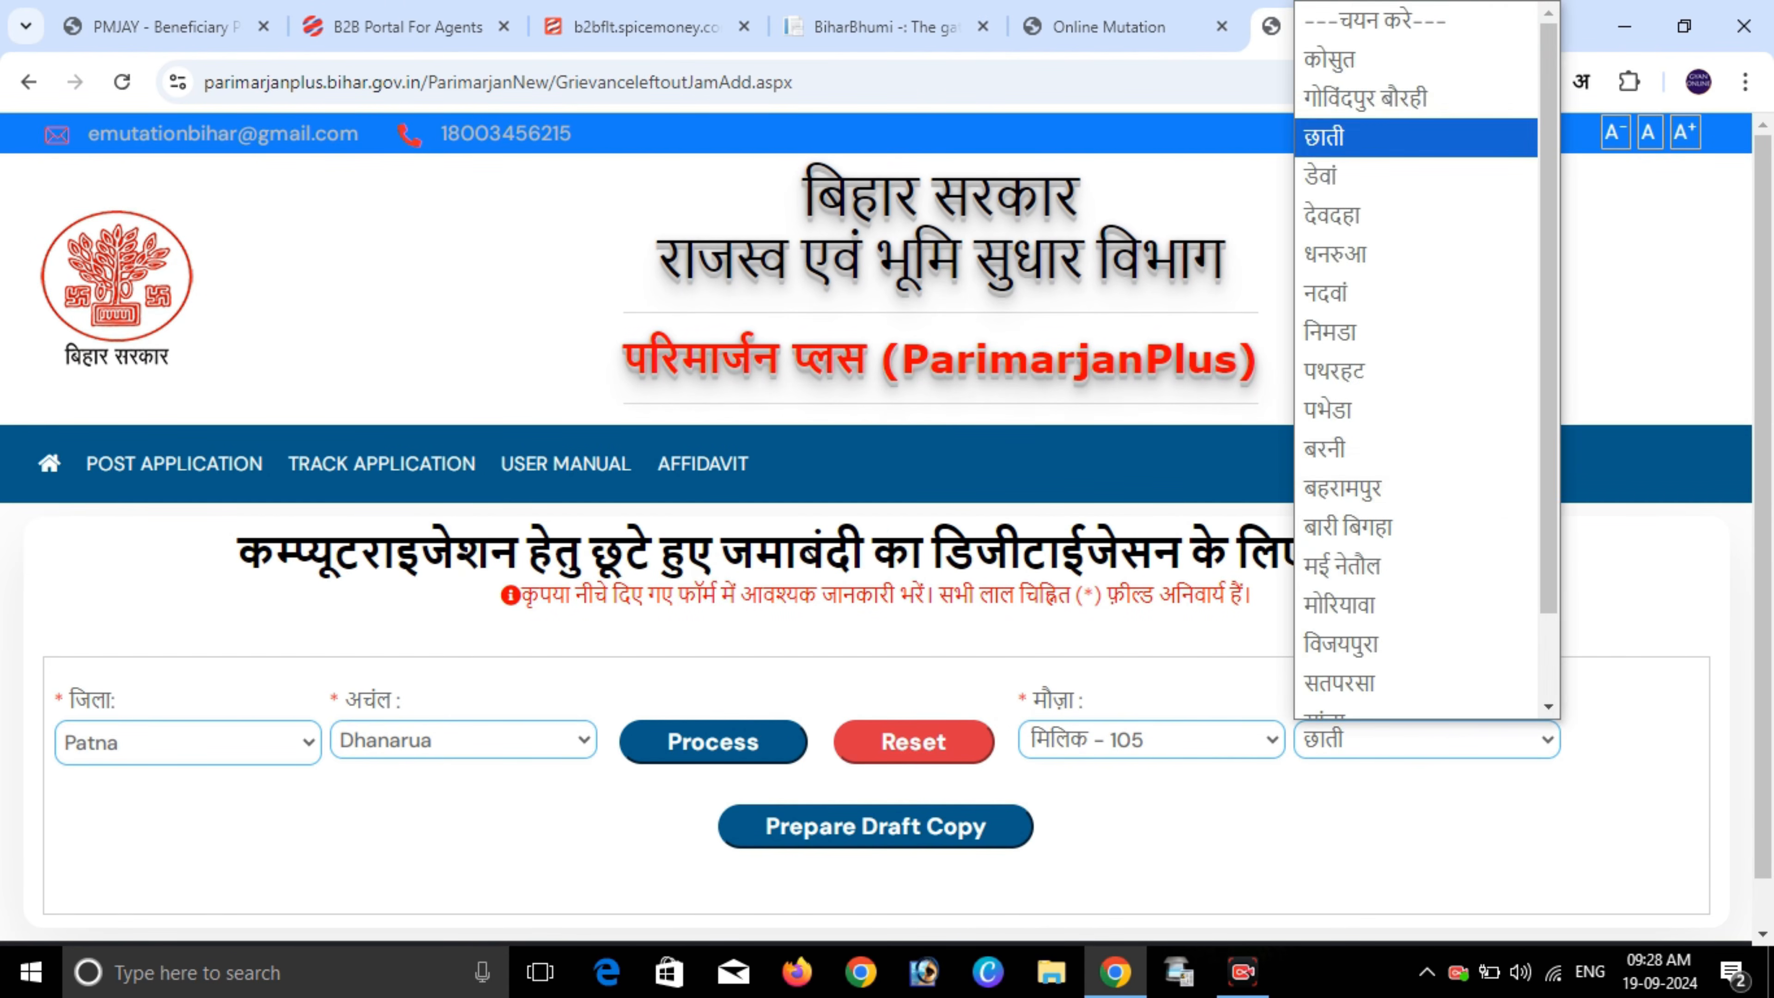
click(1425, 739)
scroll(875, 628, down, 1)
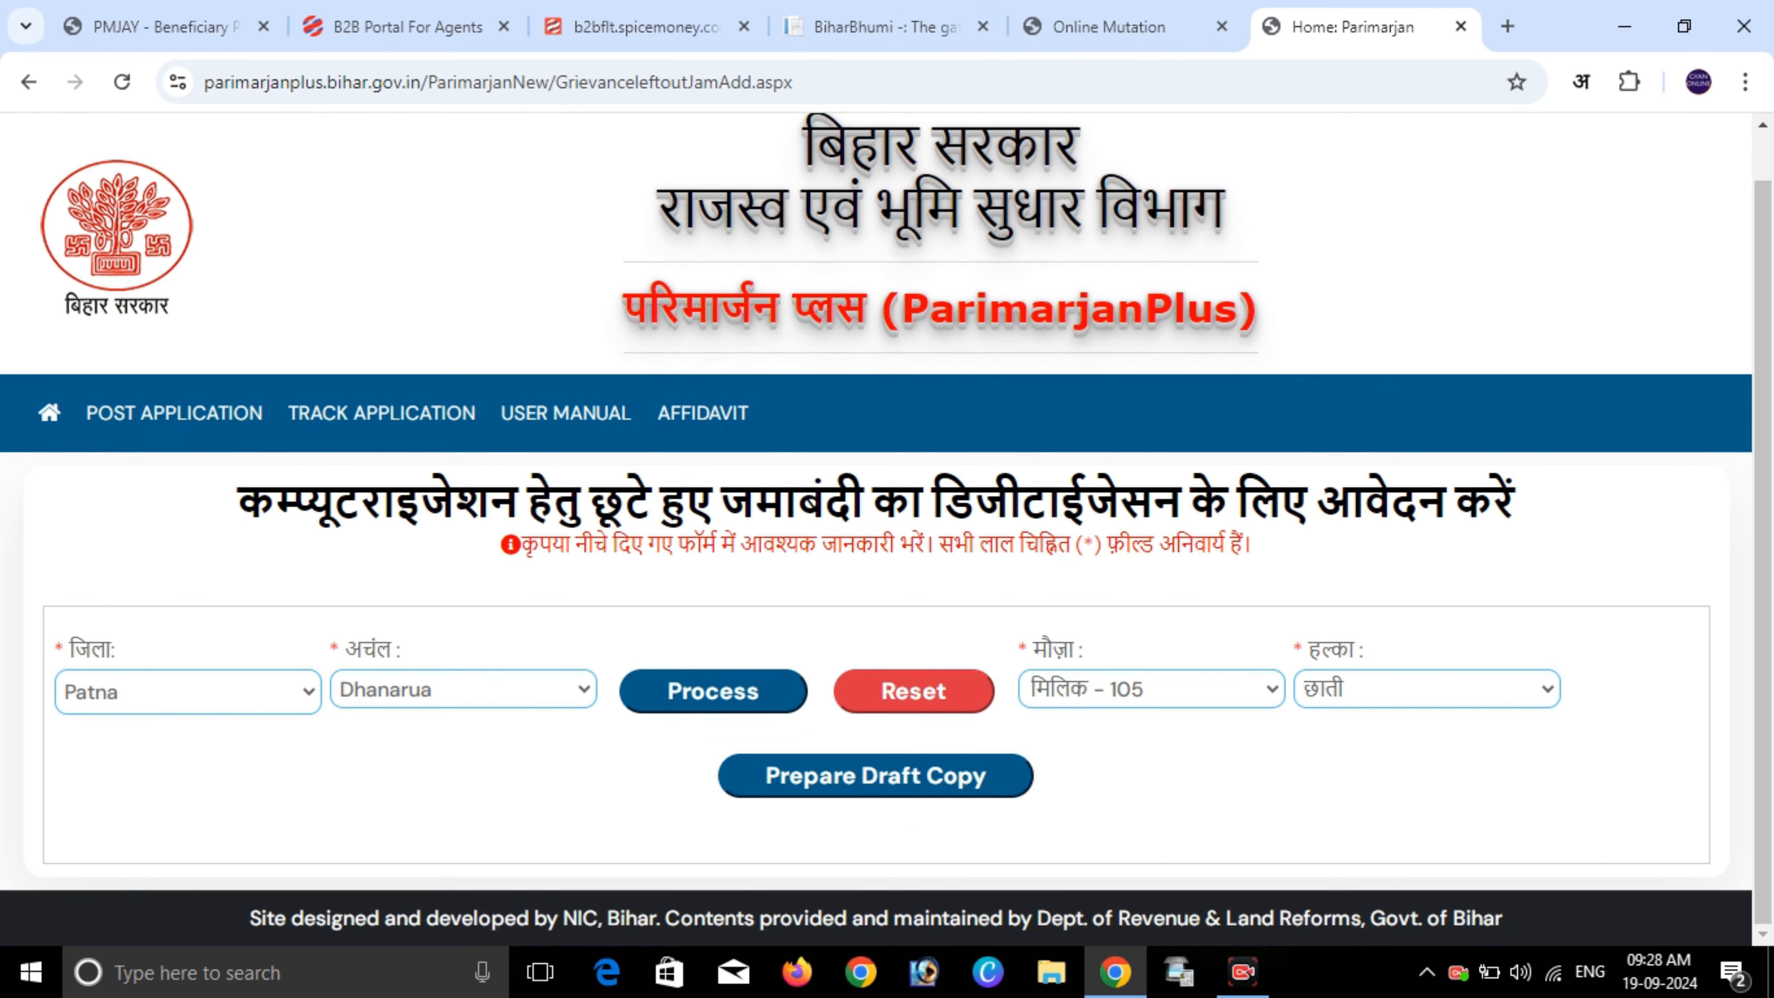
click(875, 776)
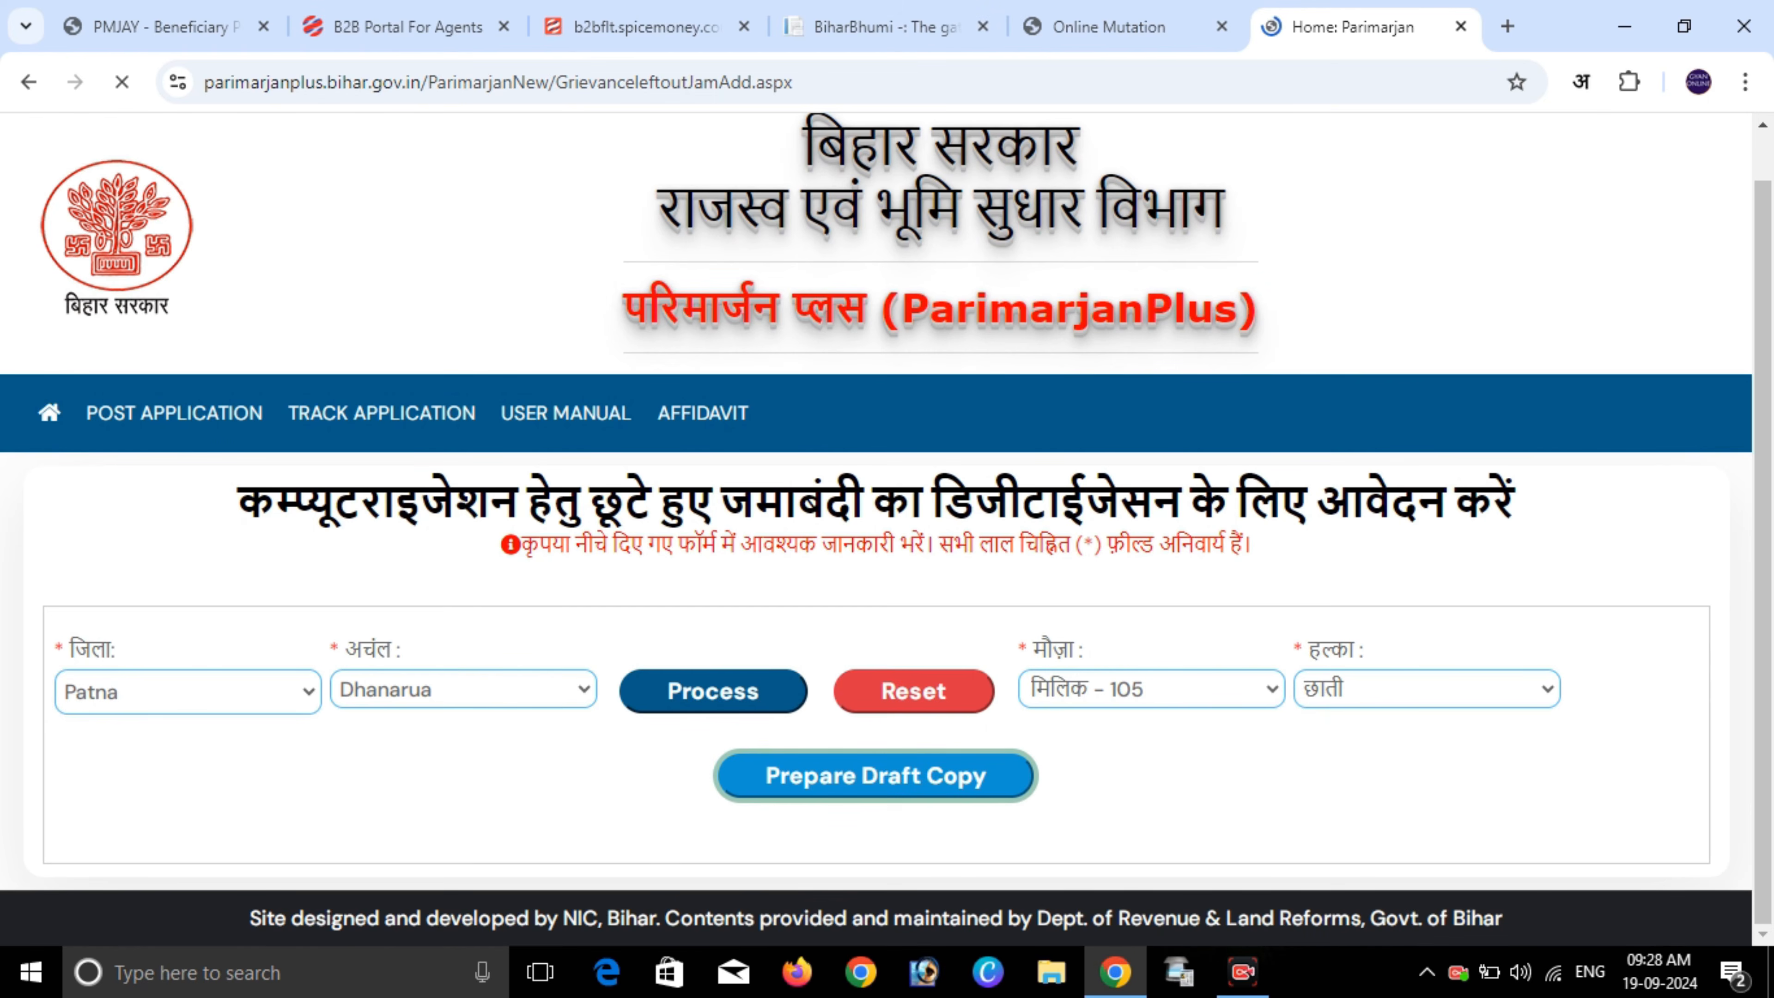
- Review the blank-fields note and six holding-detail column headings, leave them empty, and continue
scroll(875, 559, down, 4)
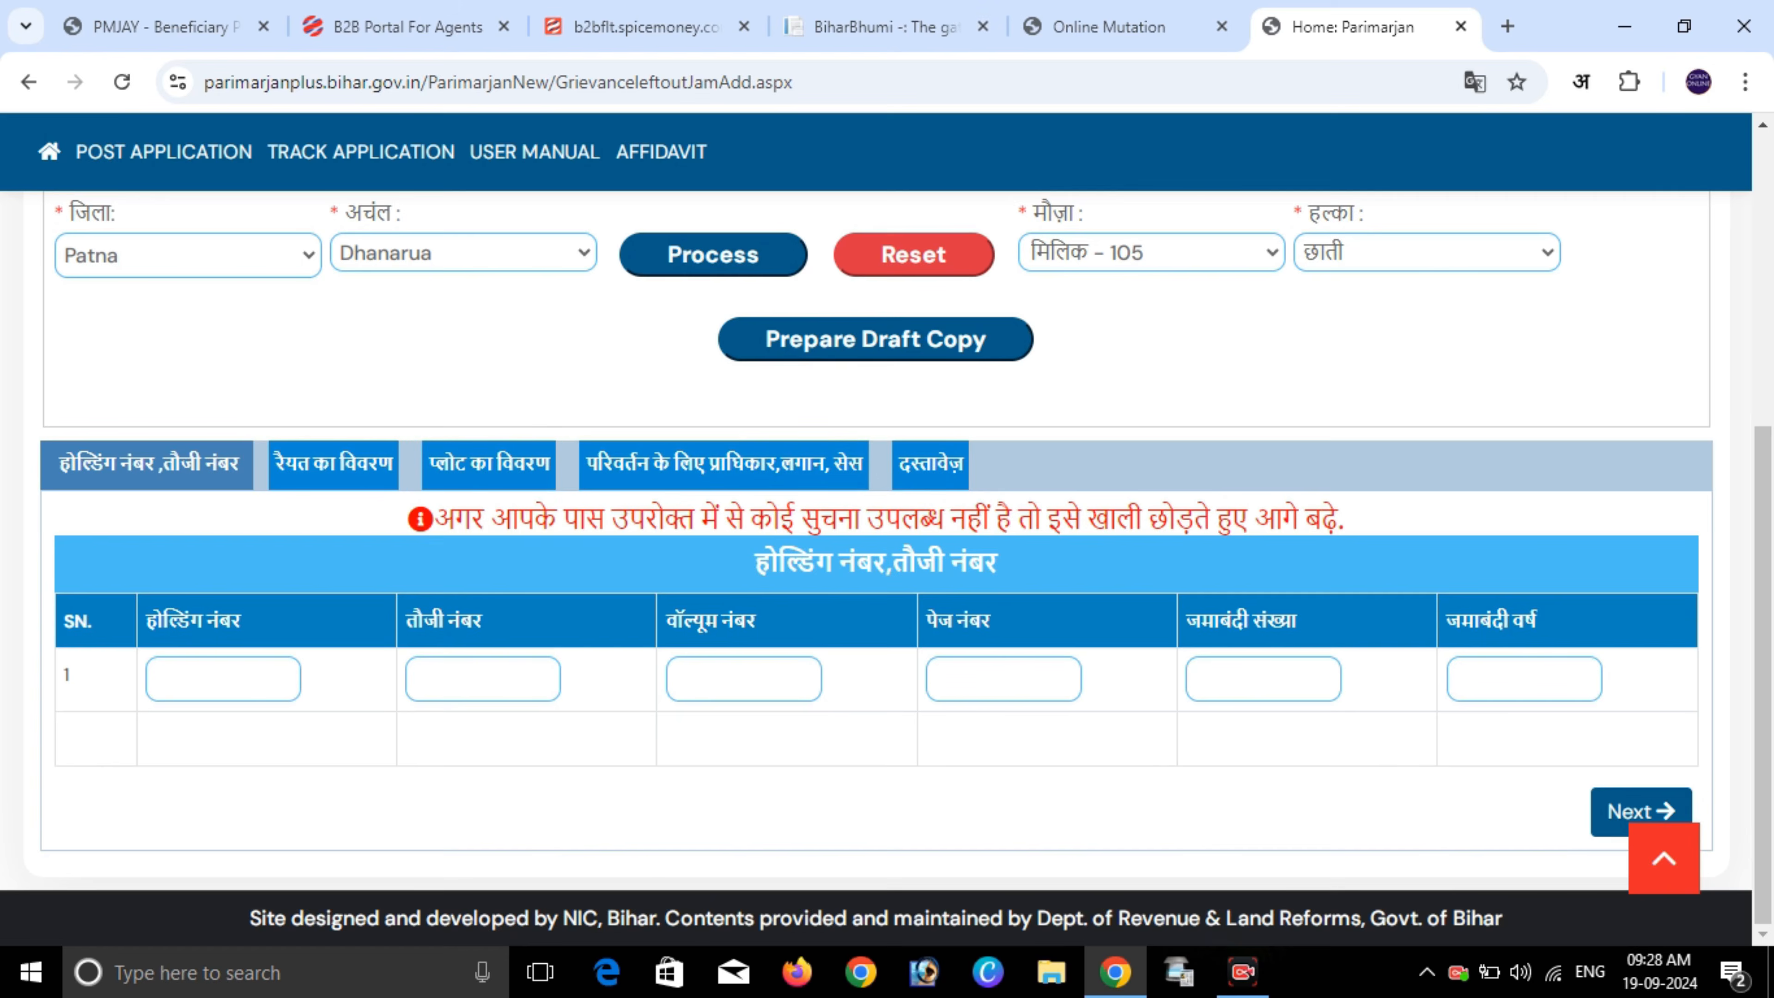
drag(434, 518, 1344, 518)
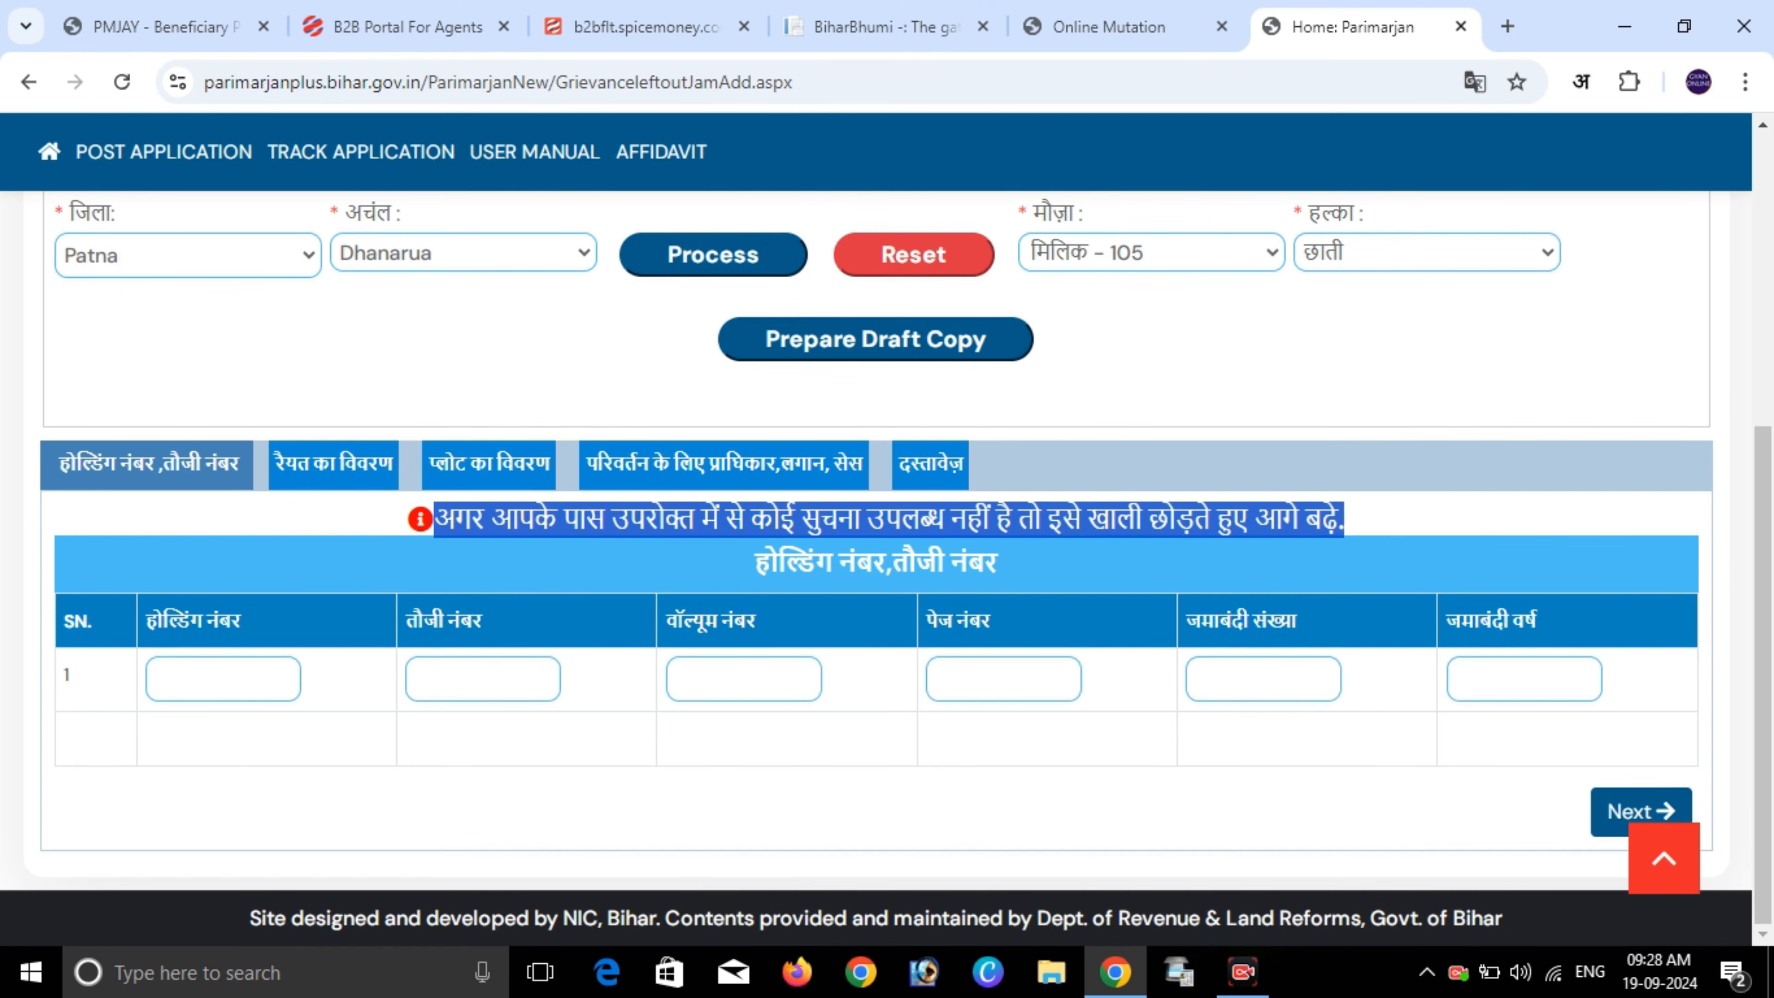
click(1344, 518)
drag(145, 621, 241, 620)
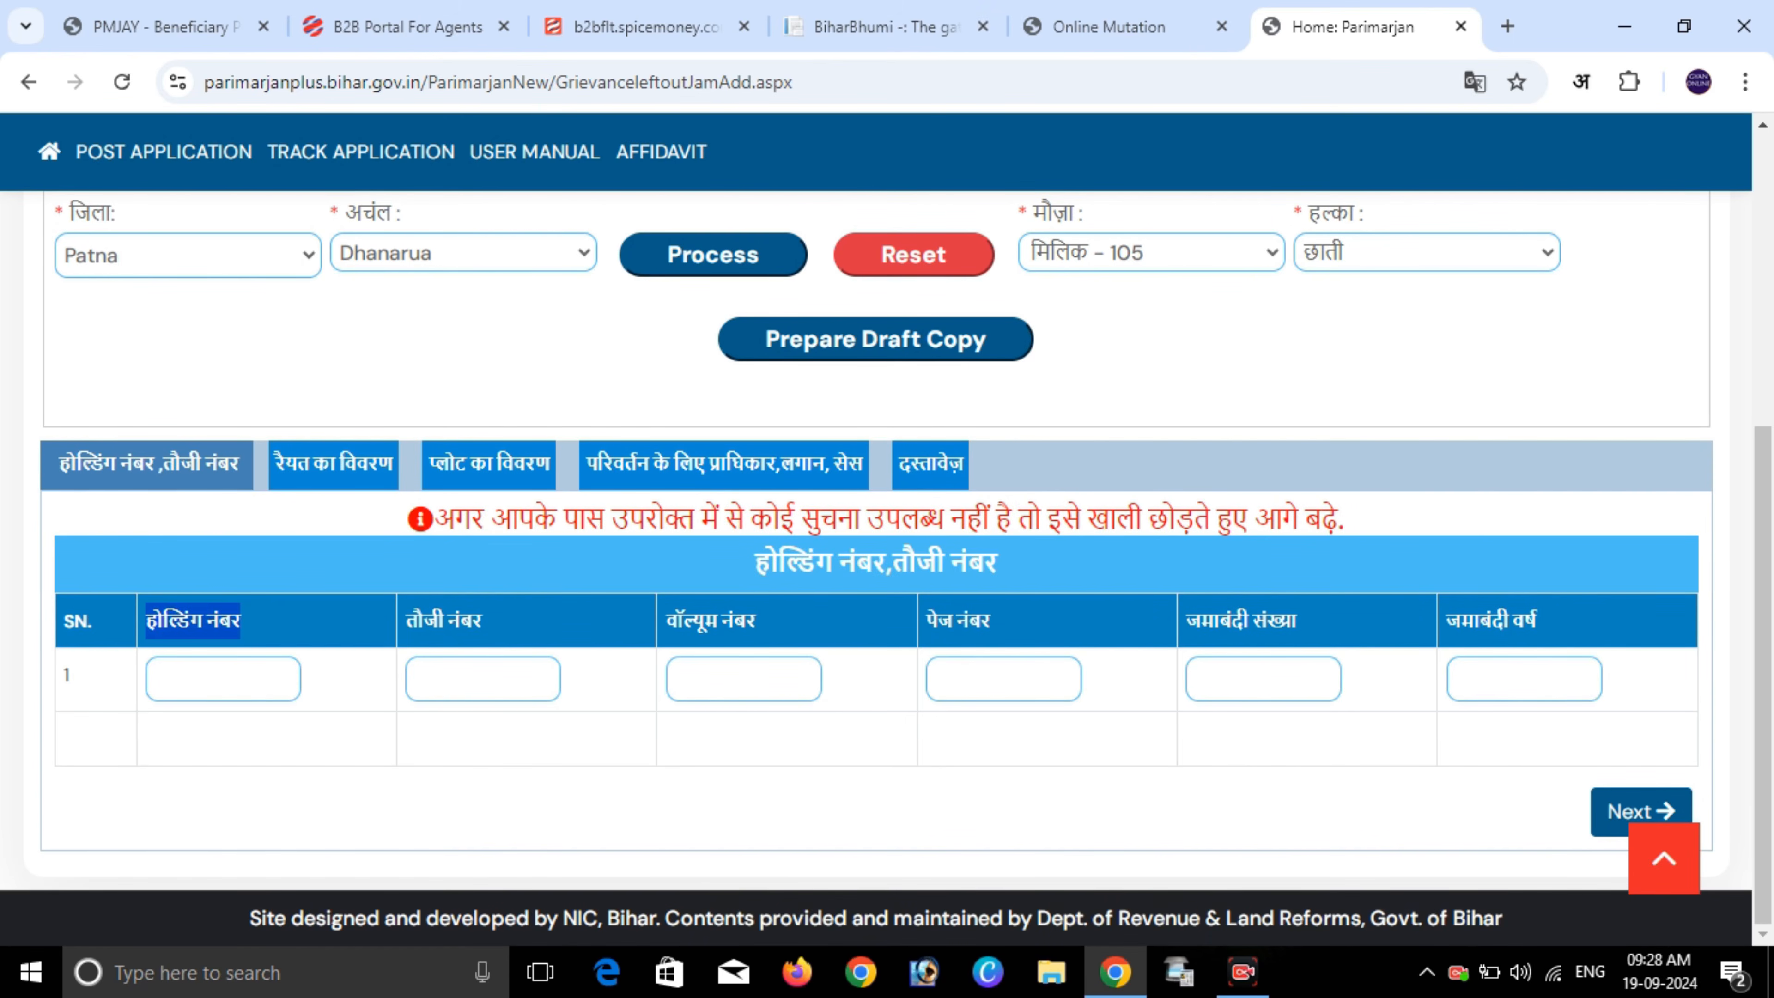
drag(406, 620, 484, 620)
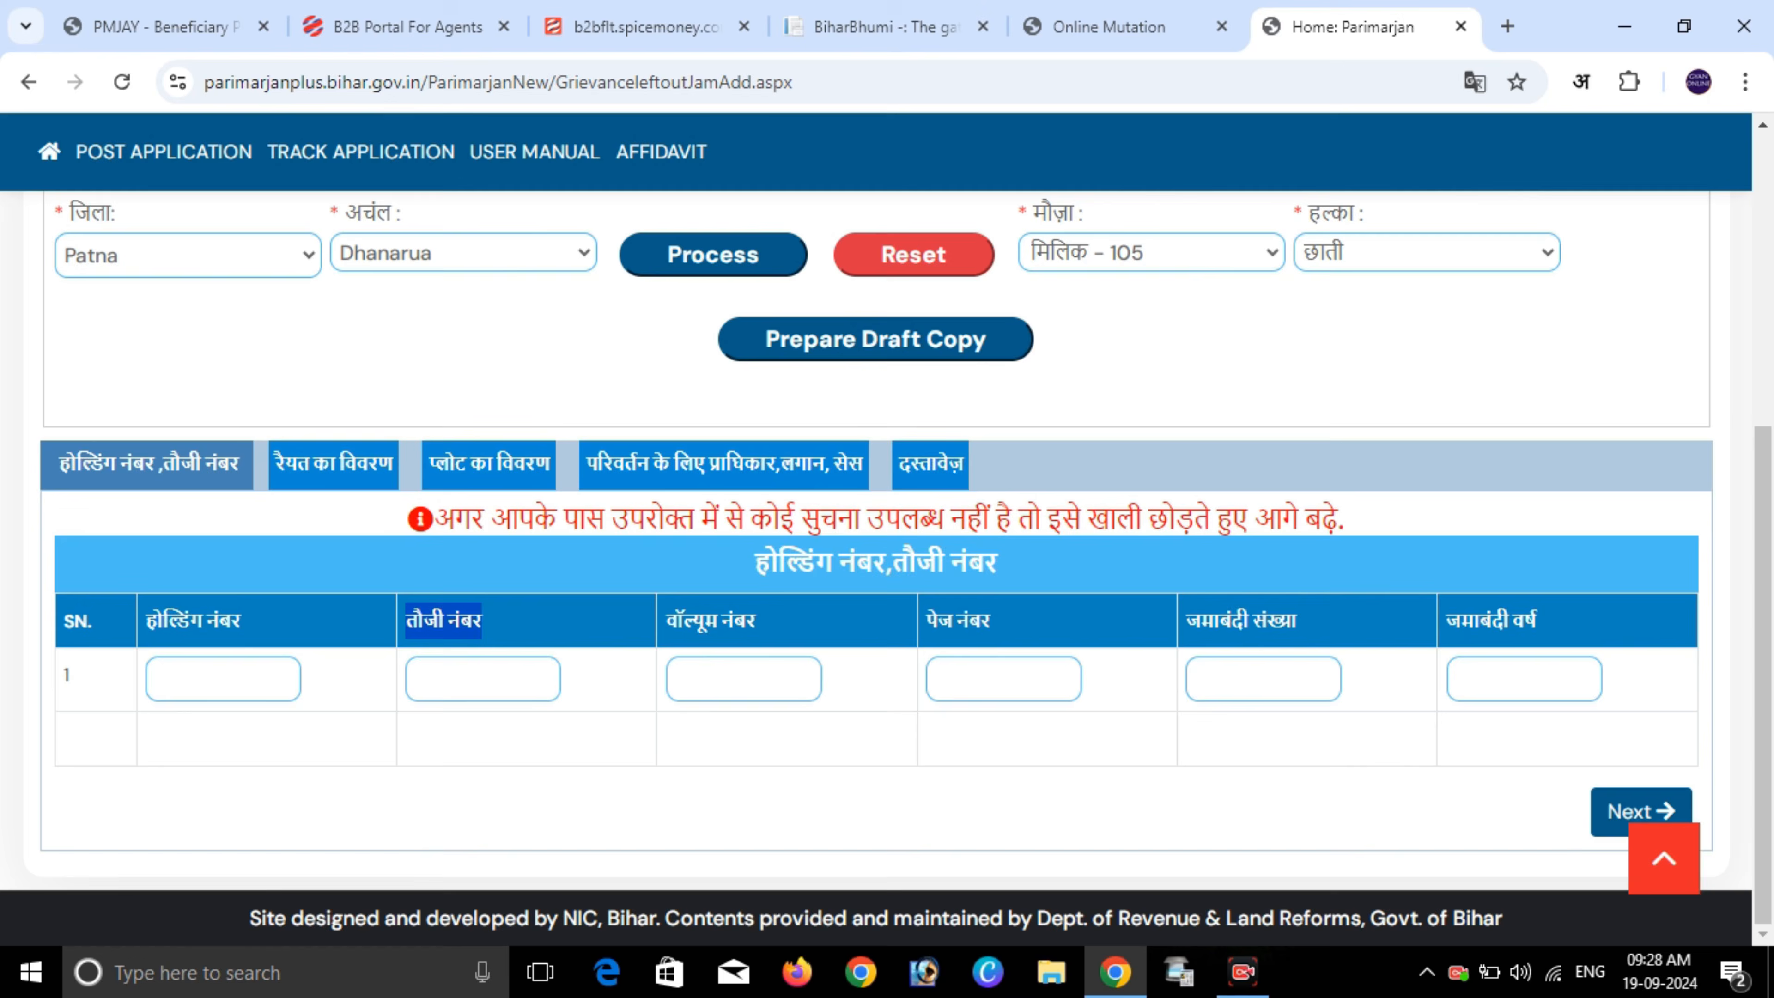
drag(666, 621, 758, 621)
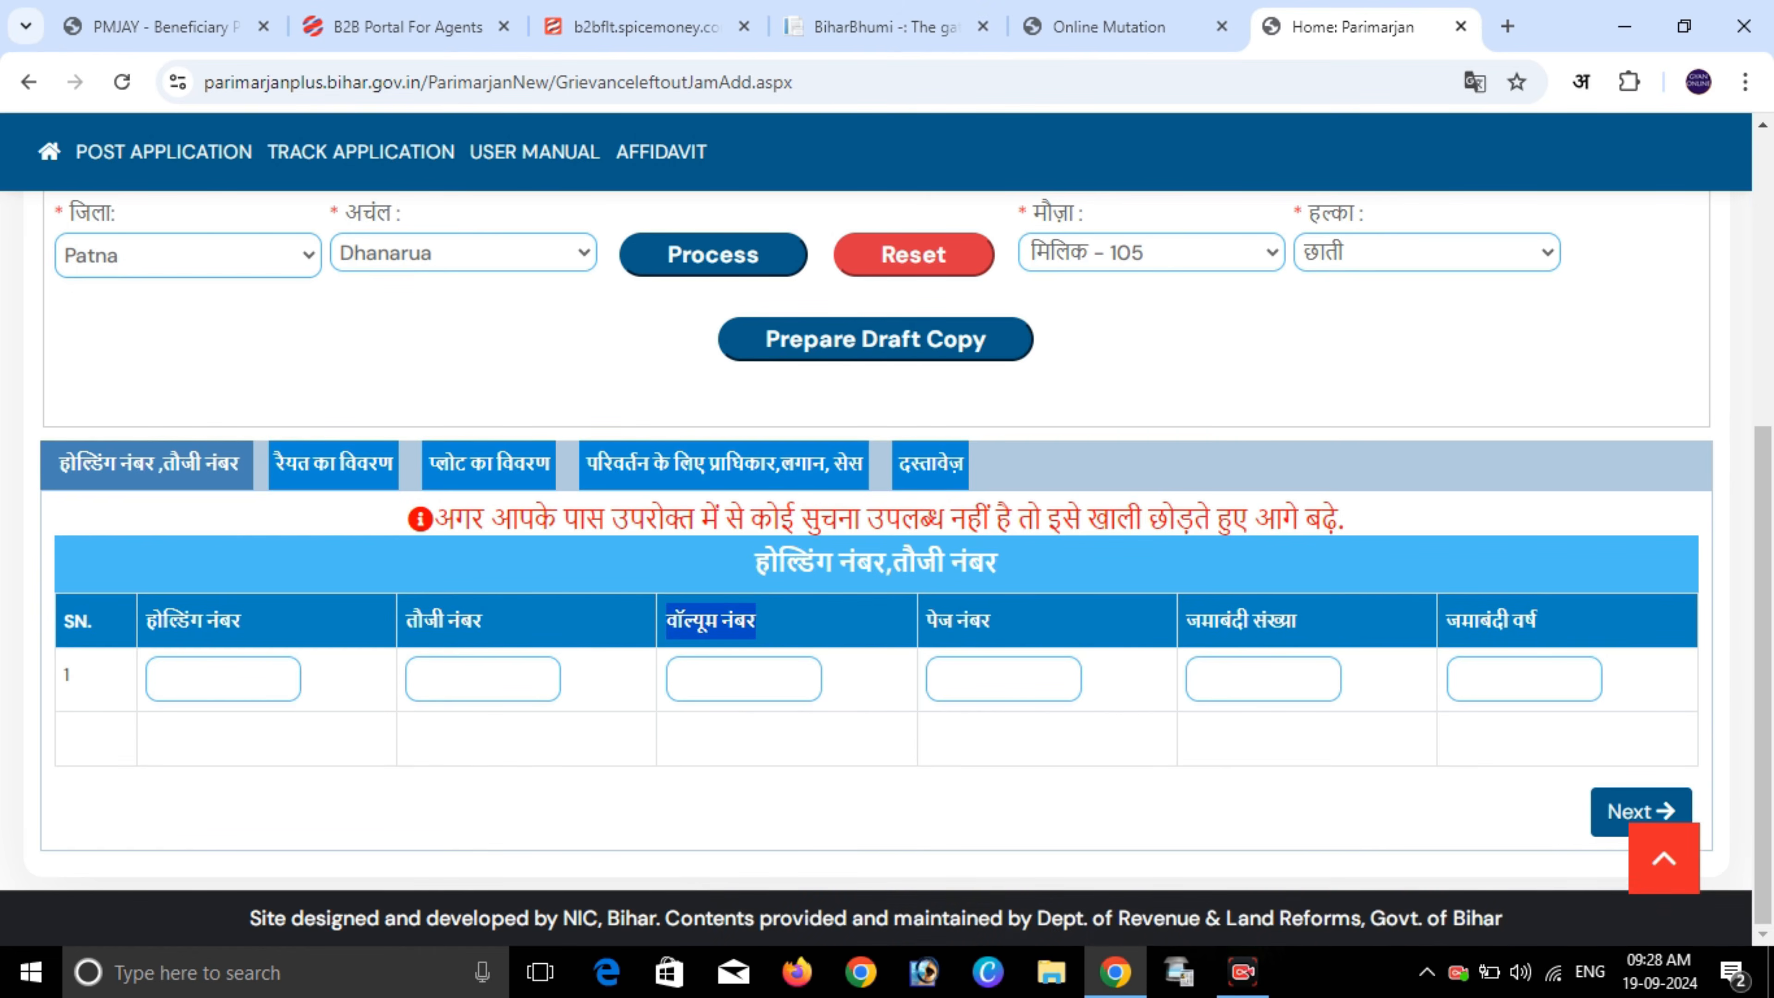
click(926, 620)
drag(927, 621, 991, 620)
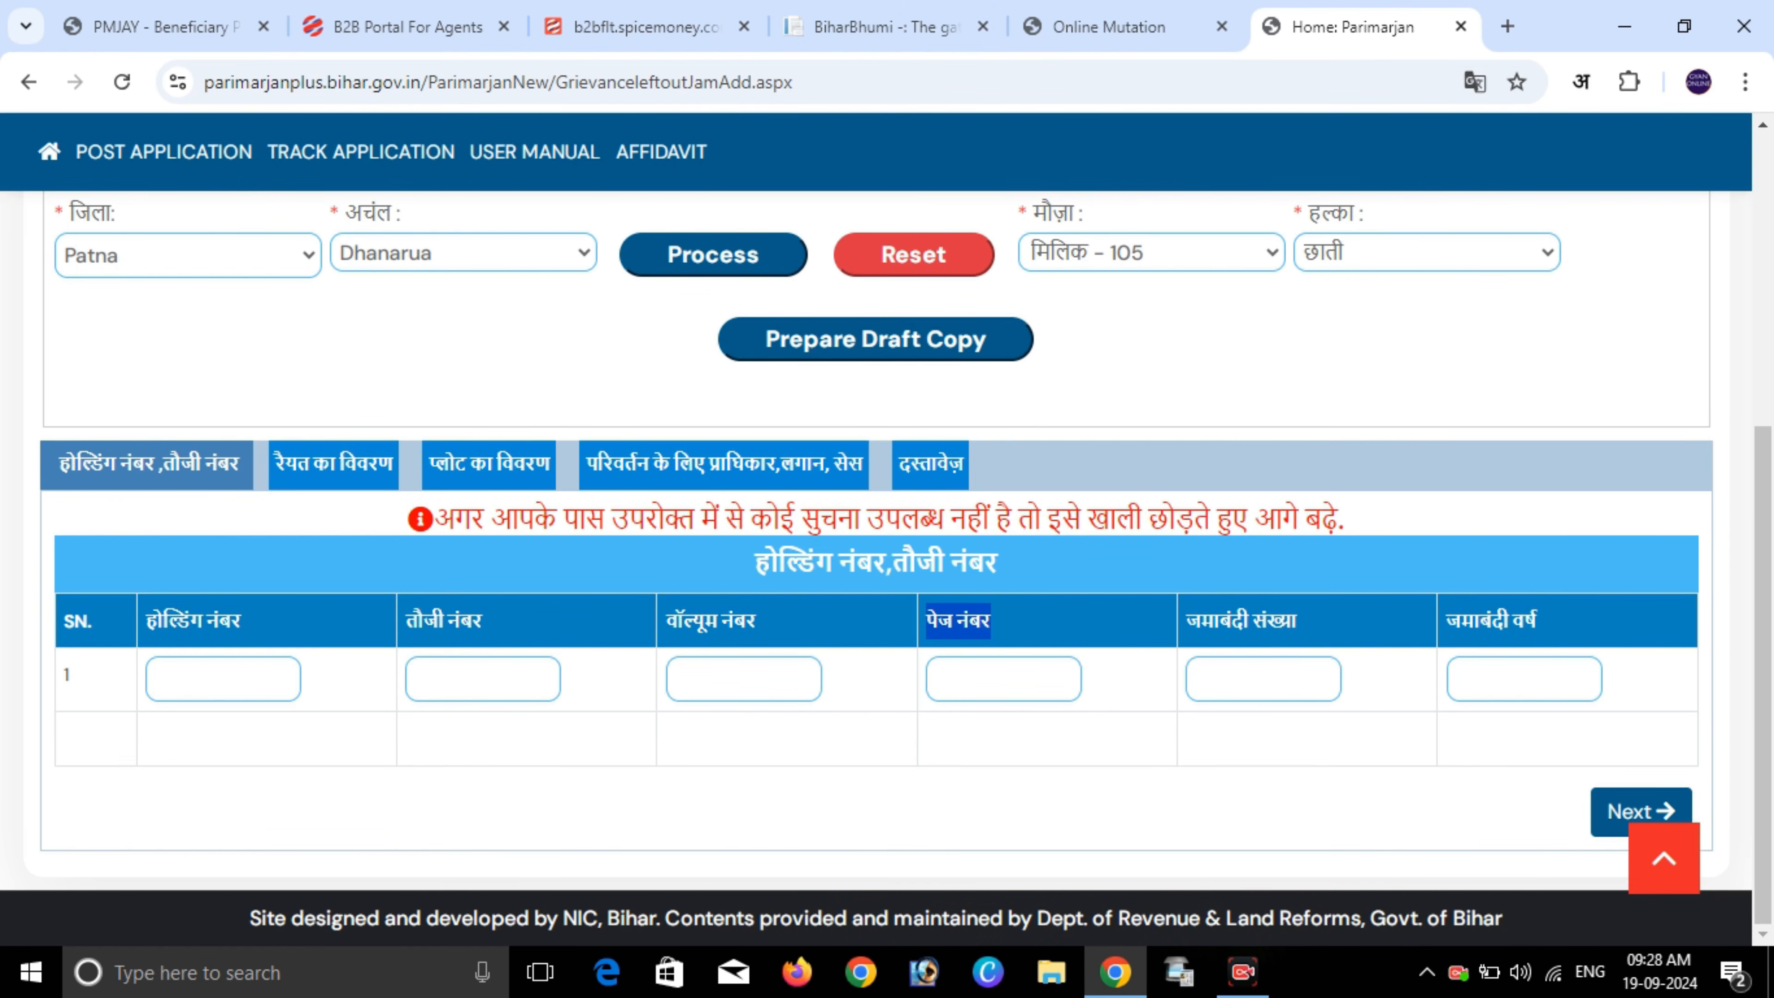
drag(1187, 620, 1296, 621)
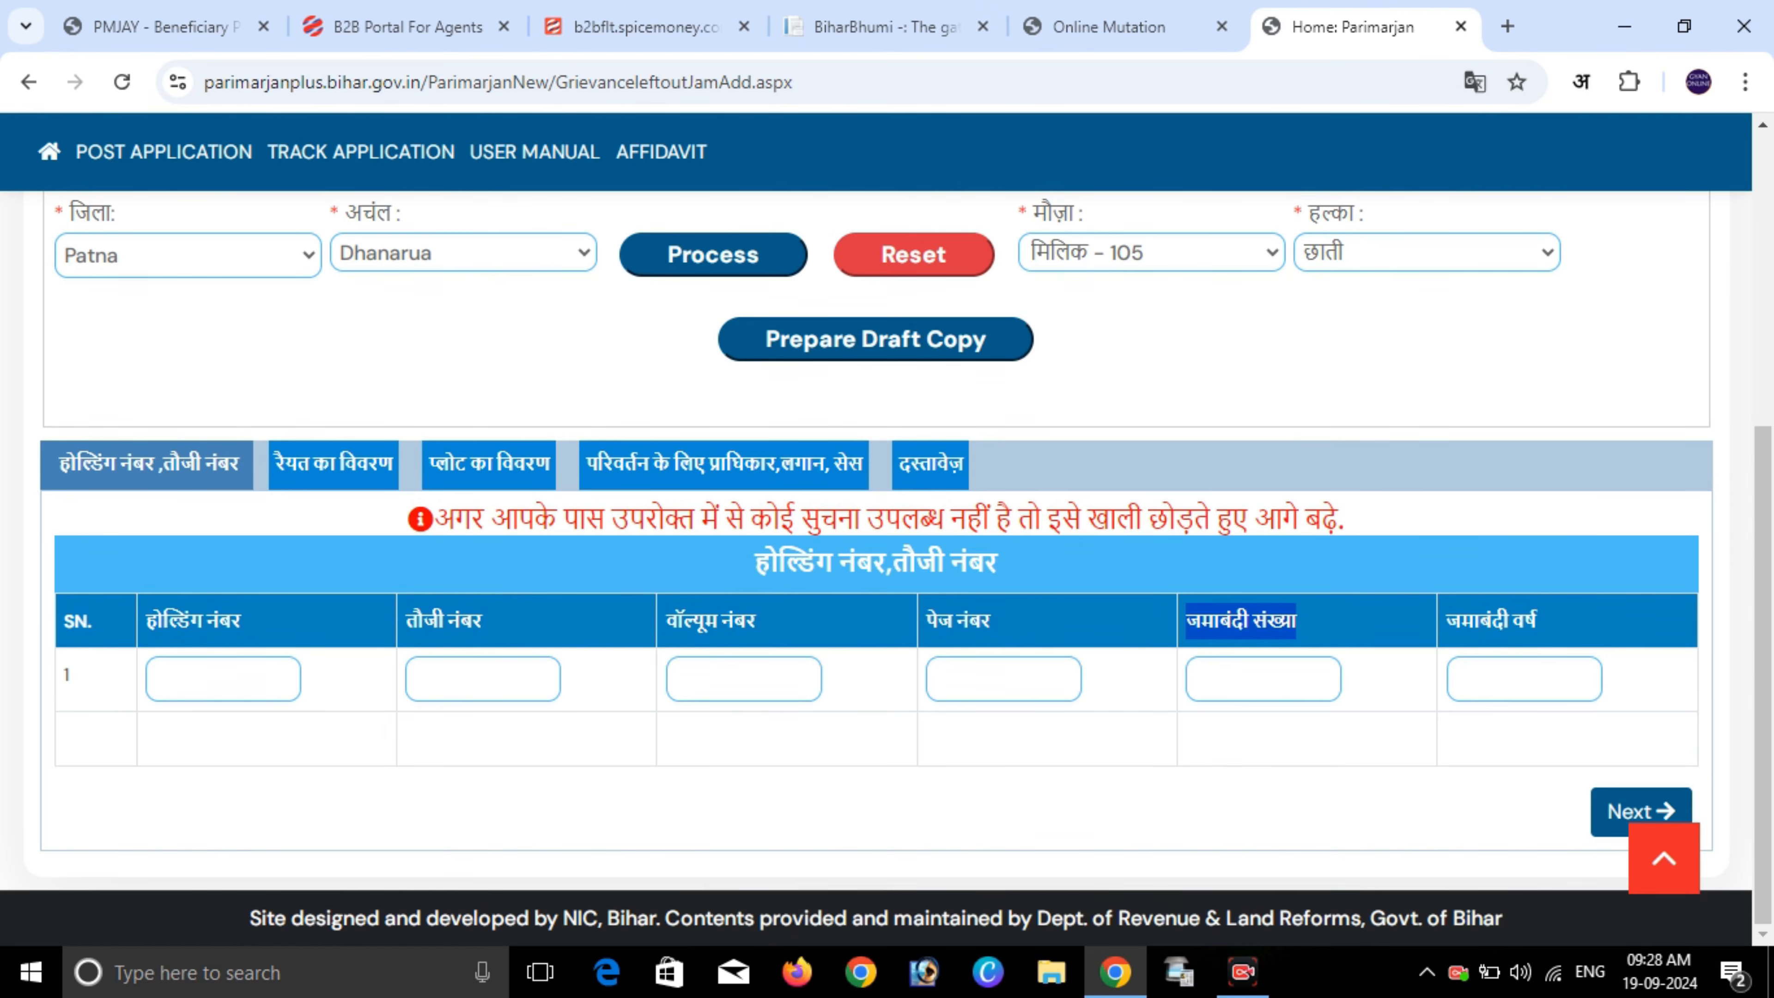
drag(1448, 620, 1537, 621)
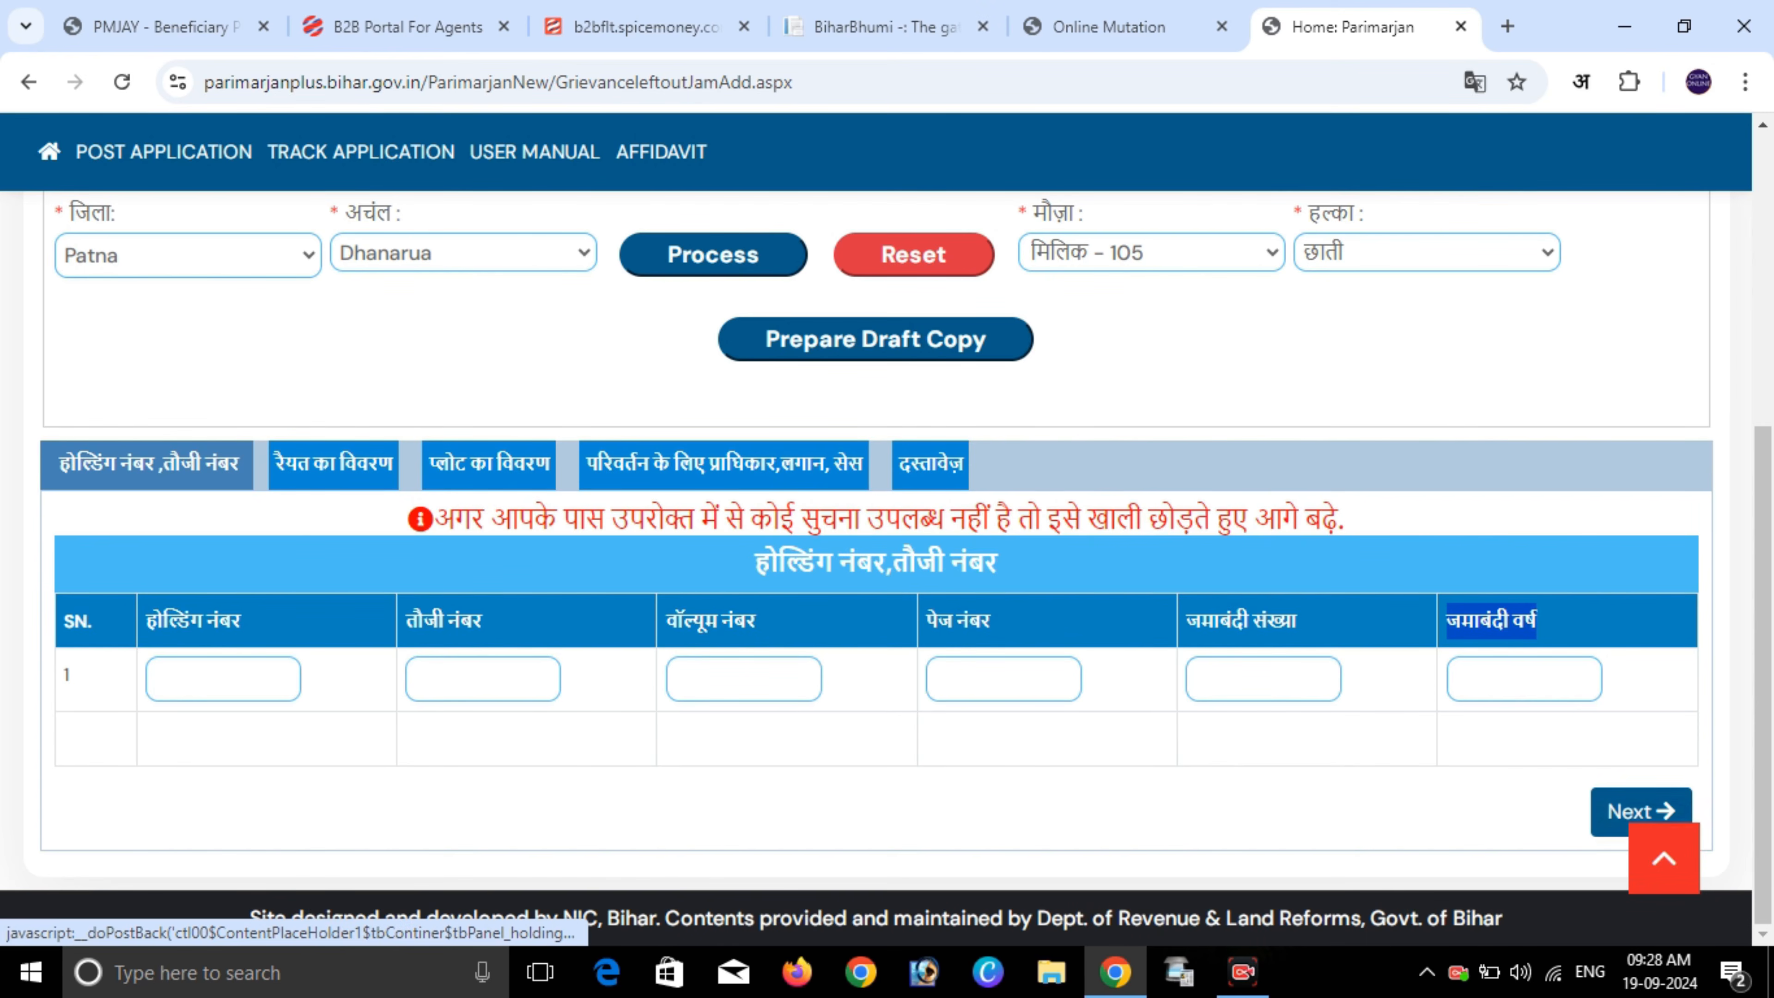
click(1641, 812)
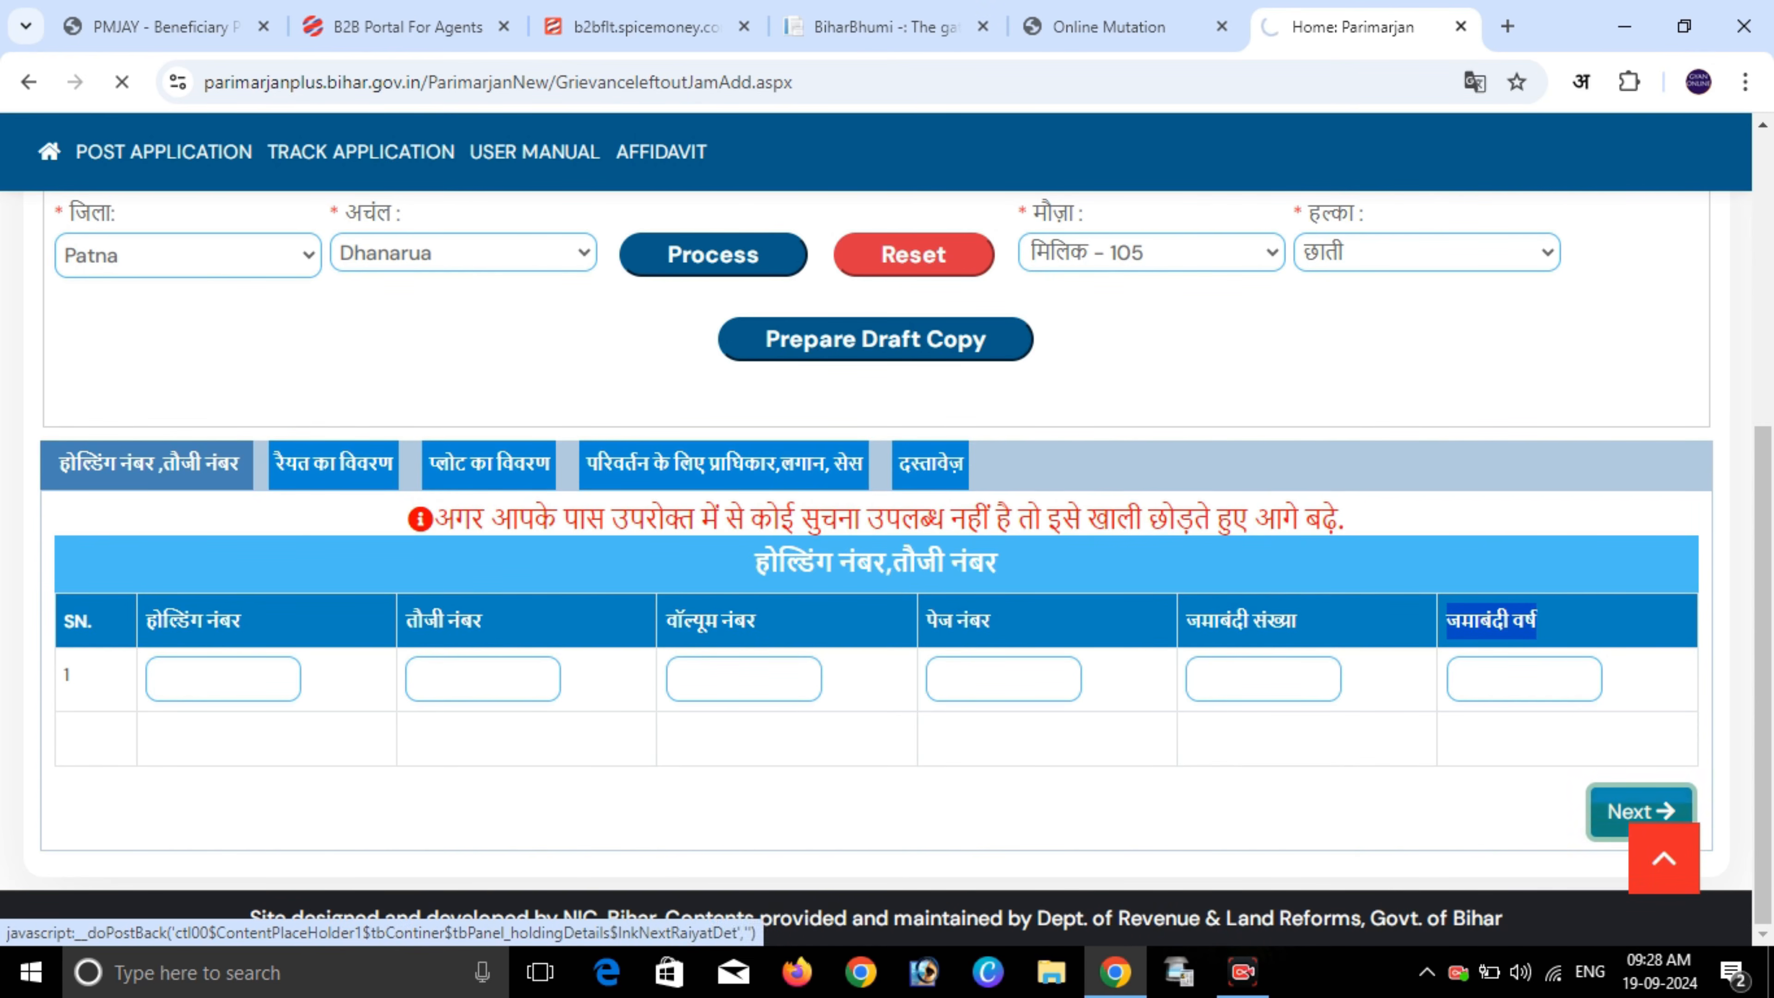
scroll(887, 531, down, 5)
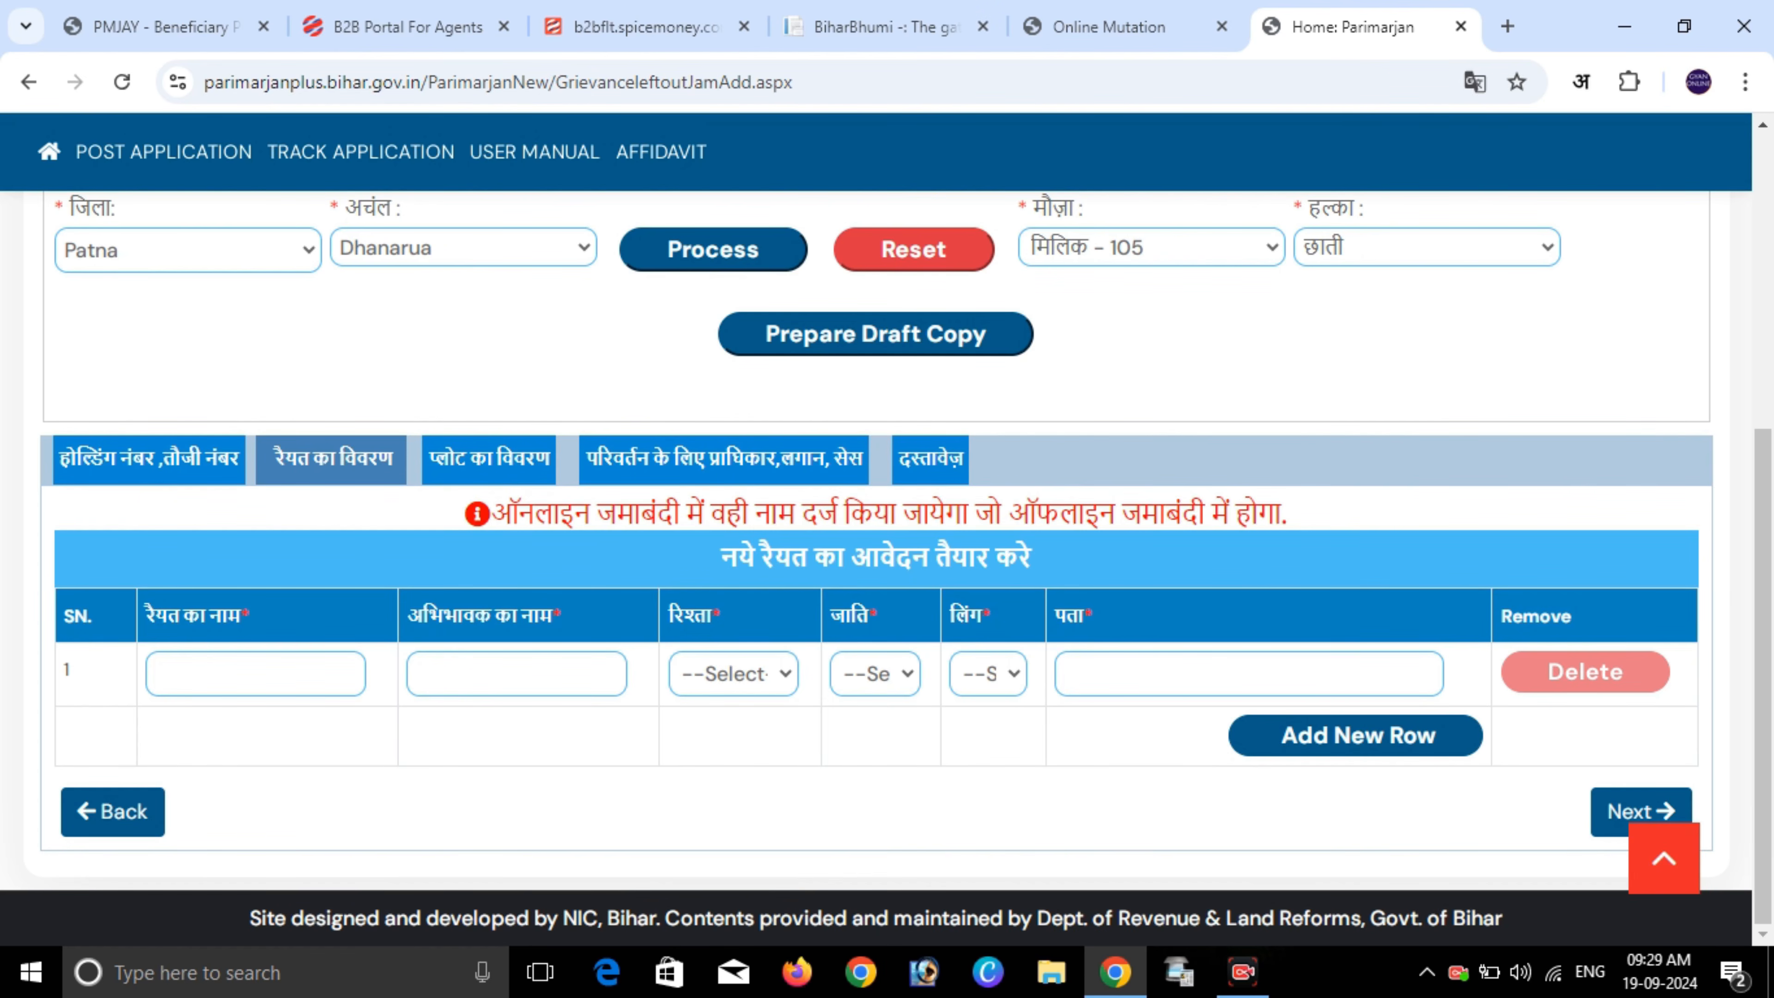
drag(516, 514, 933, 559)
drag(721, 559, 1031, 559)
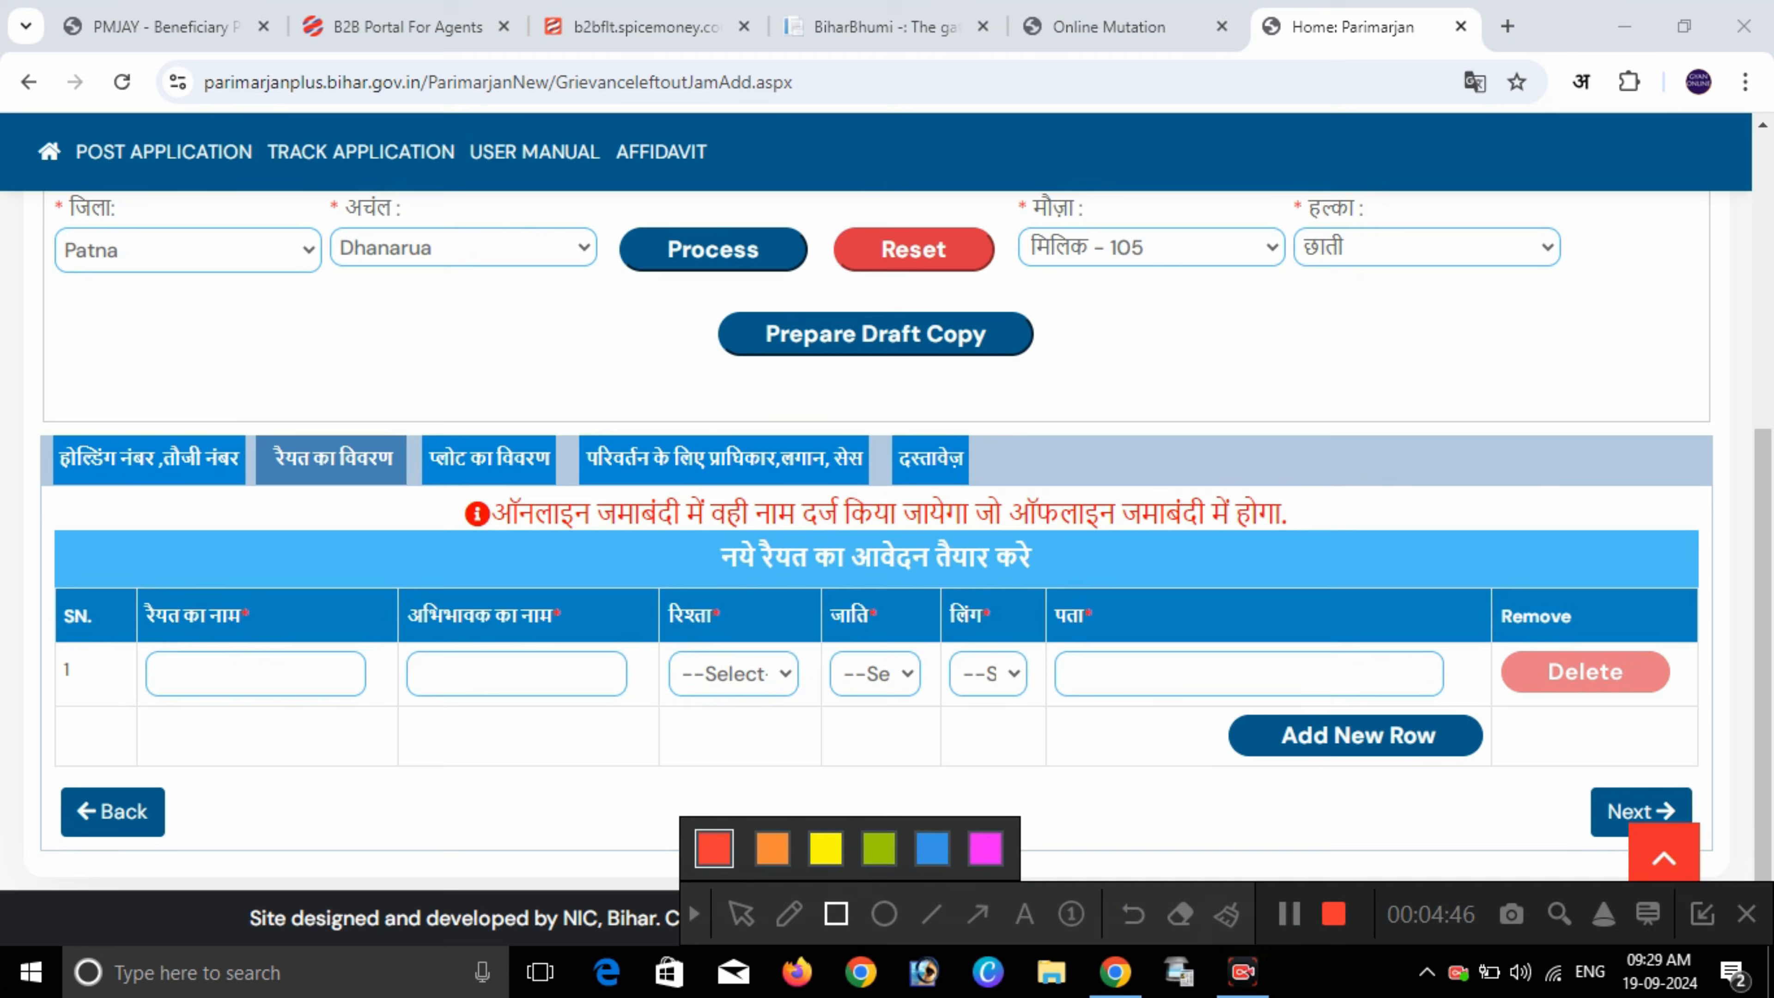
mouse_move(415, 492)
mouse_down()
mouse_move(974, 536)
mouse_move(1306, 536)
mouse_up()
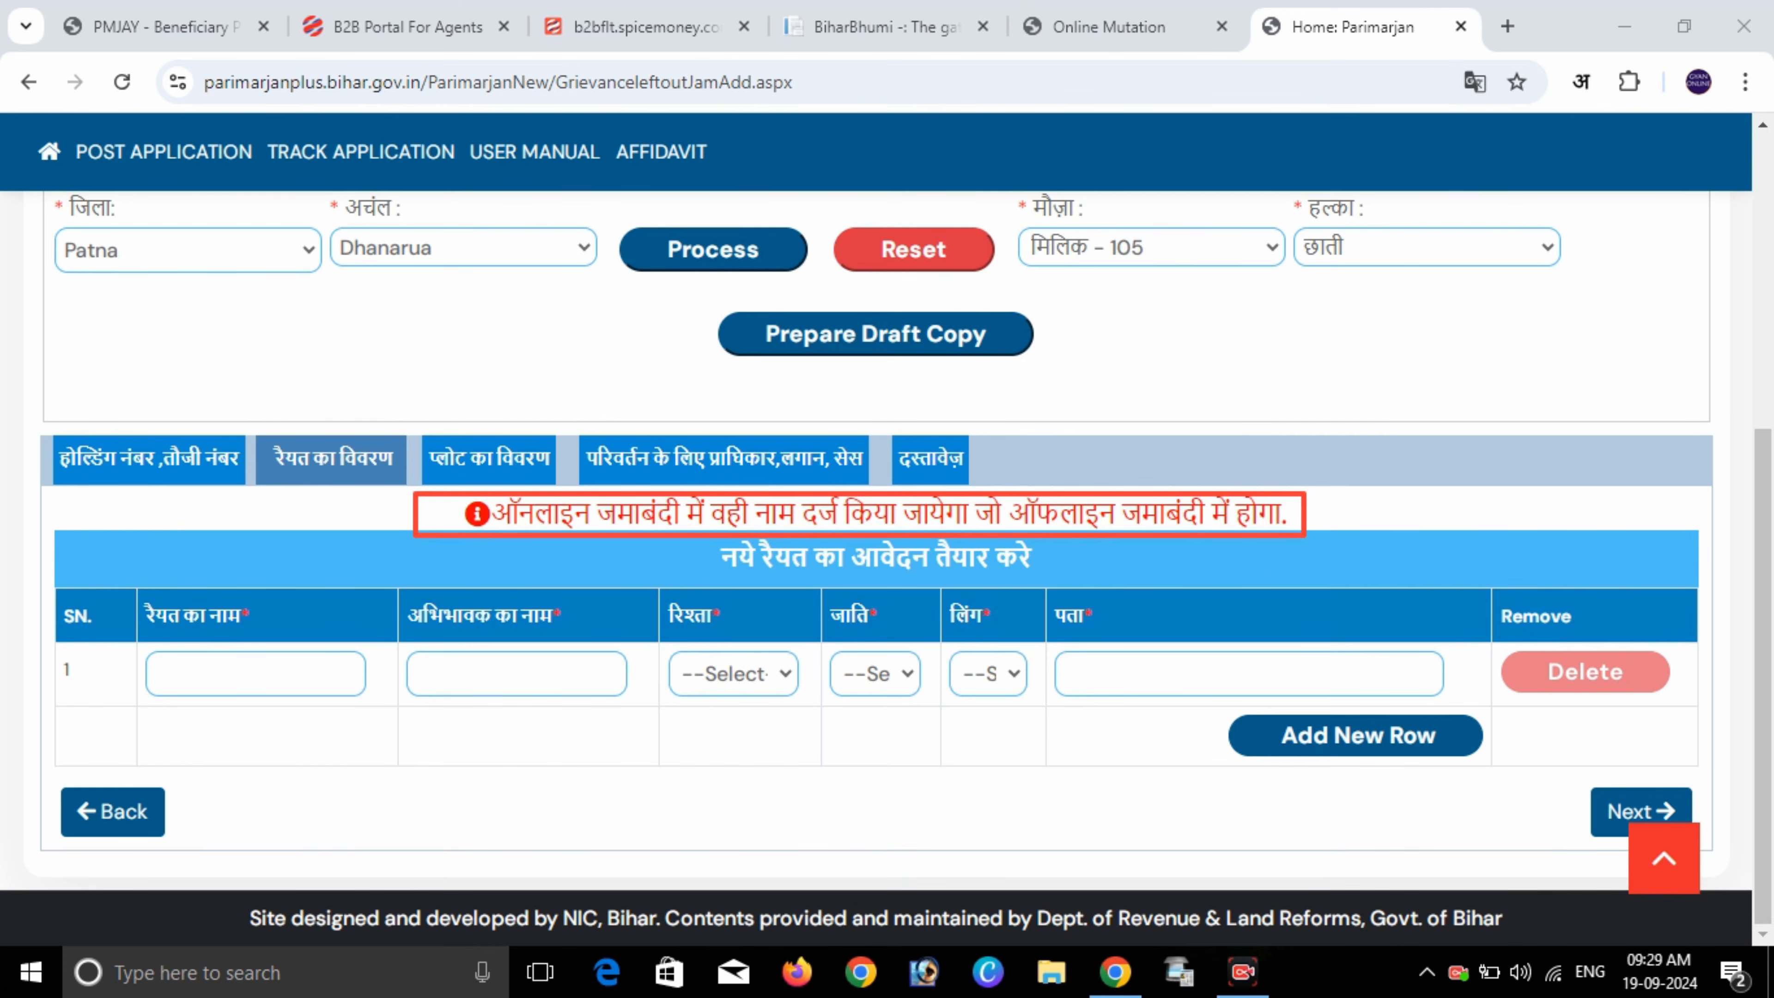
key(Escape)
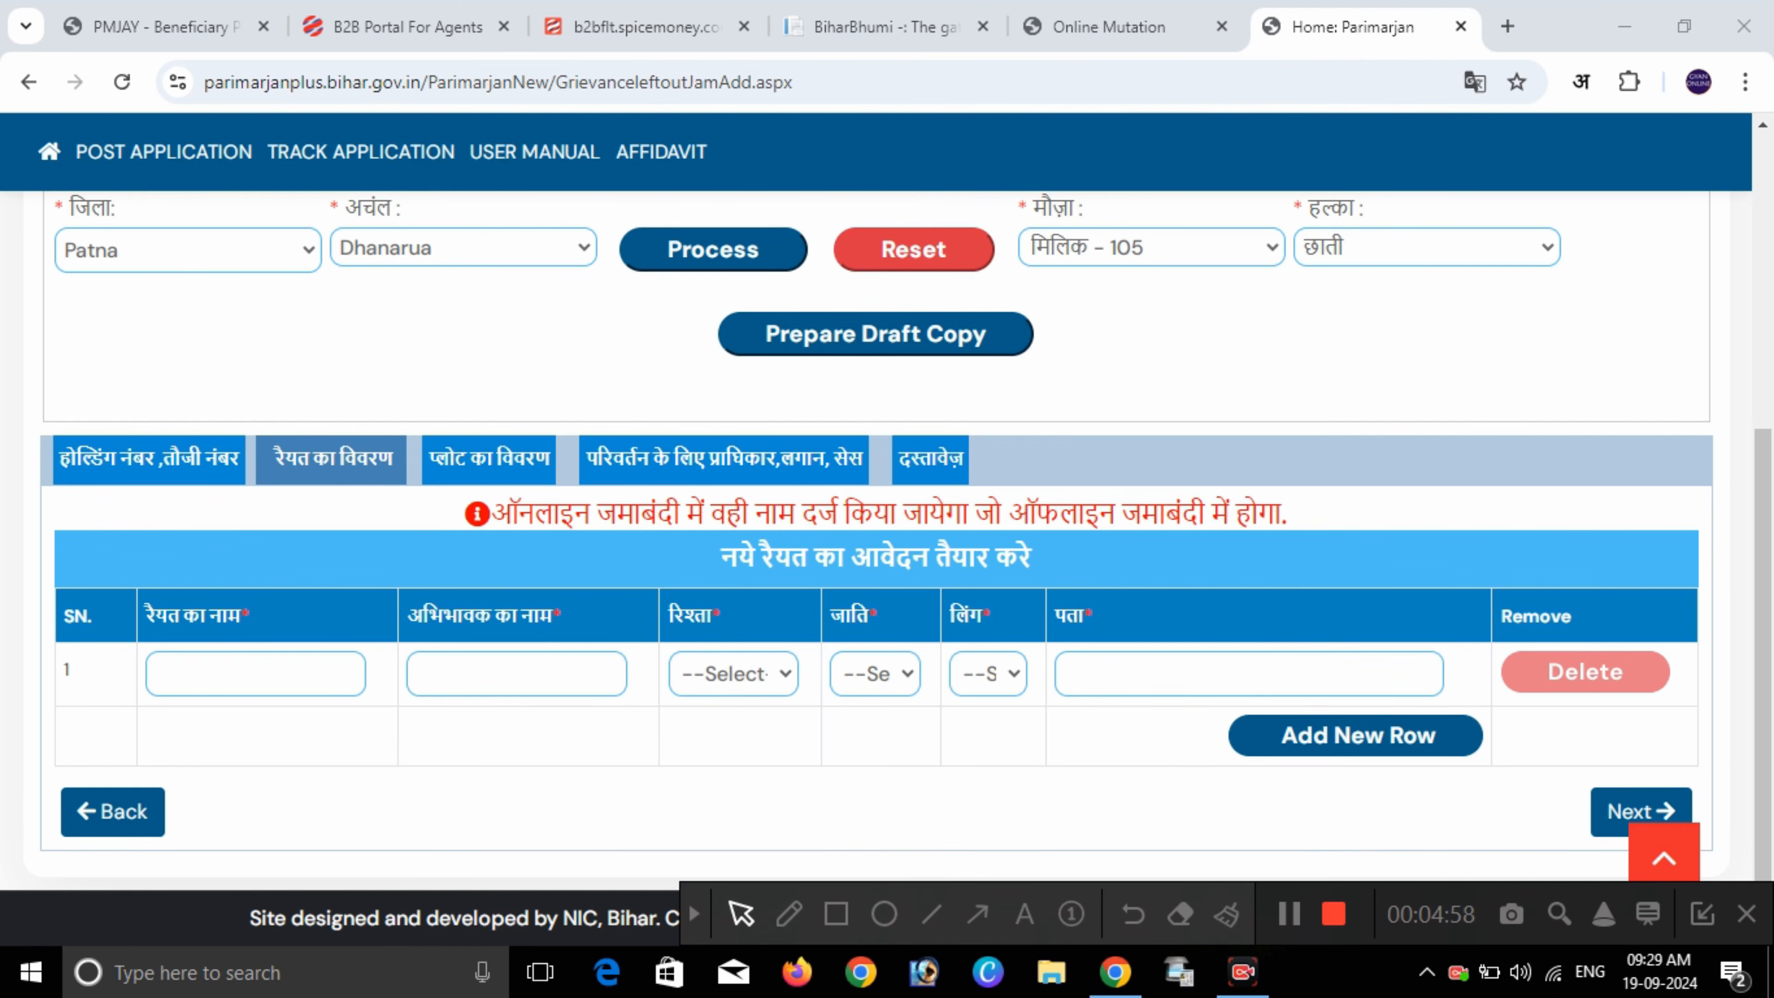
- Enter raiyat and guardian names, choose relation, caste and gender पुरुष, and type address 'gram'
click(298, 675)
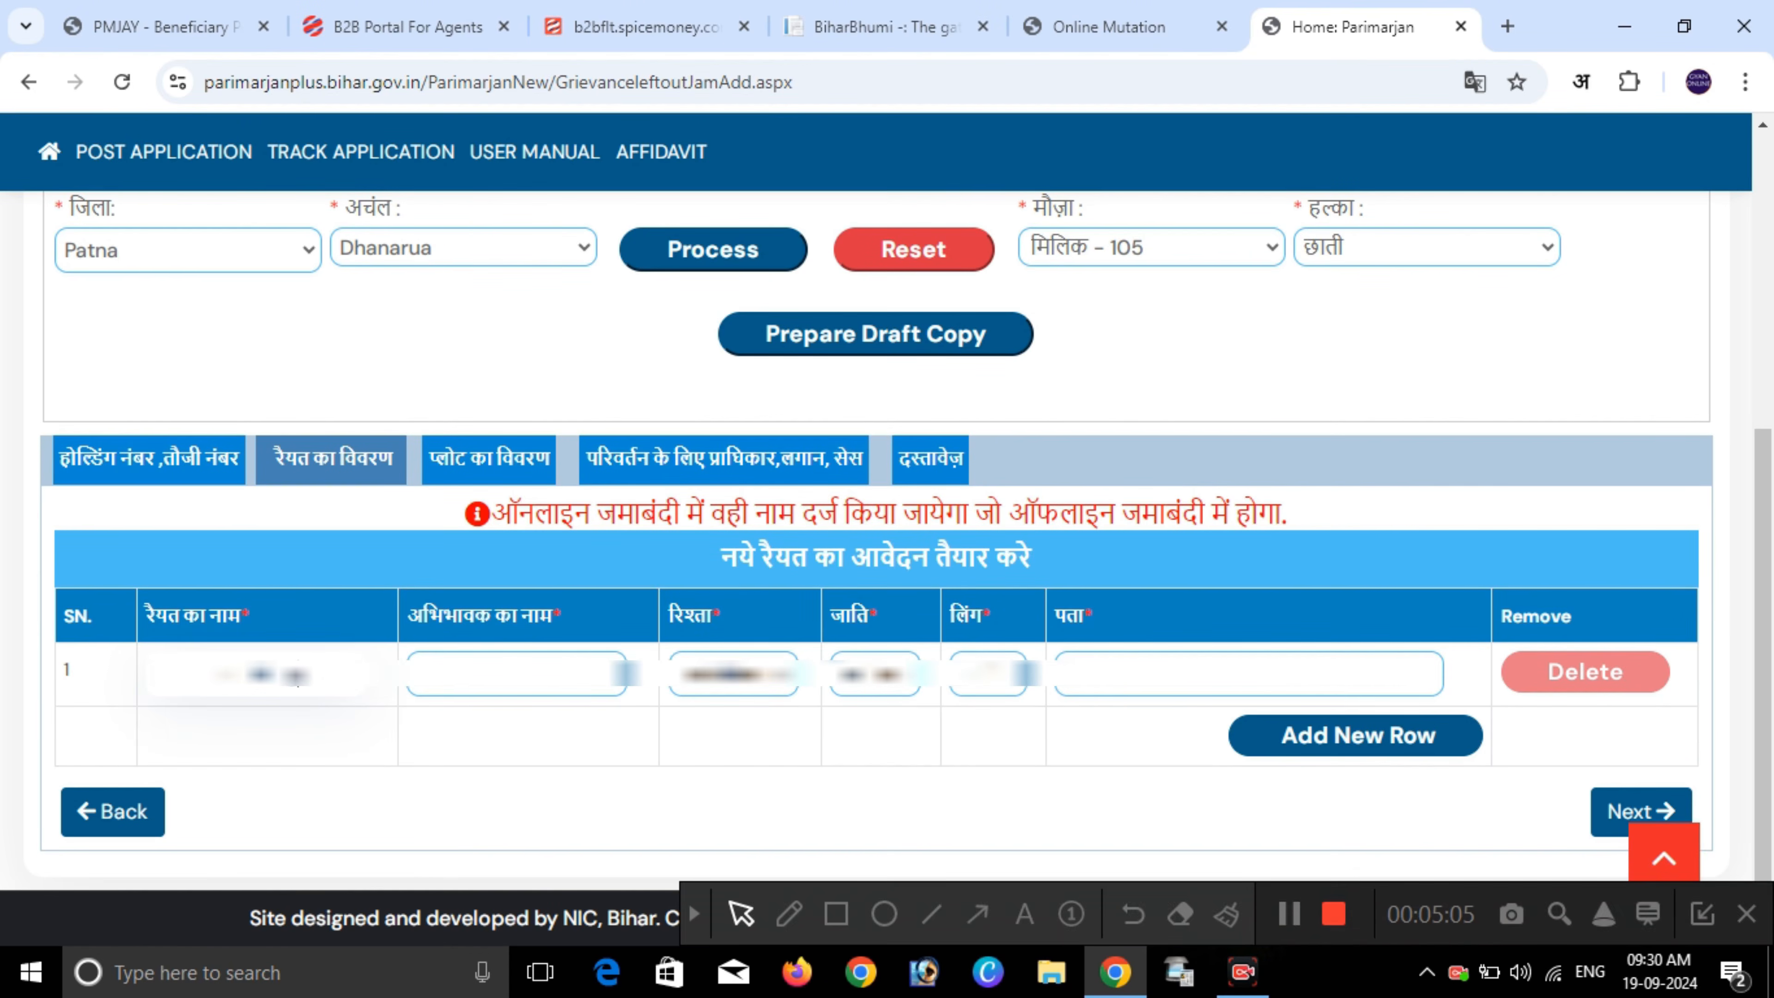
click(517, 675)
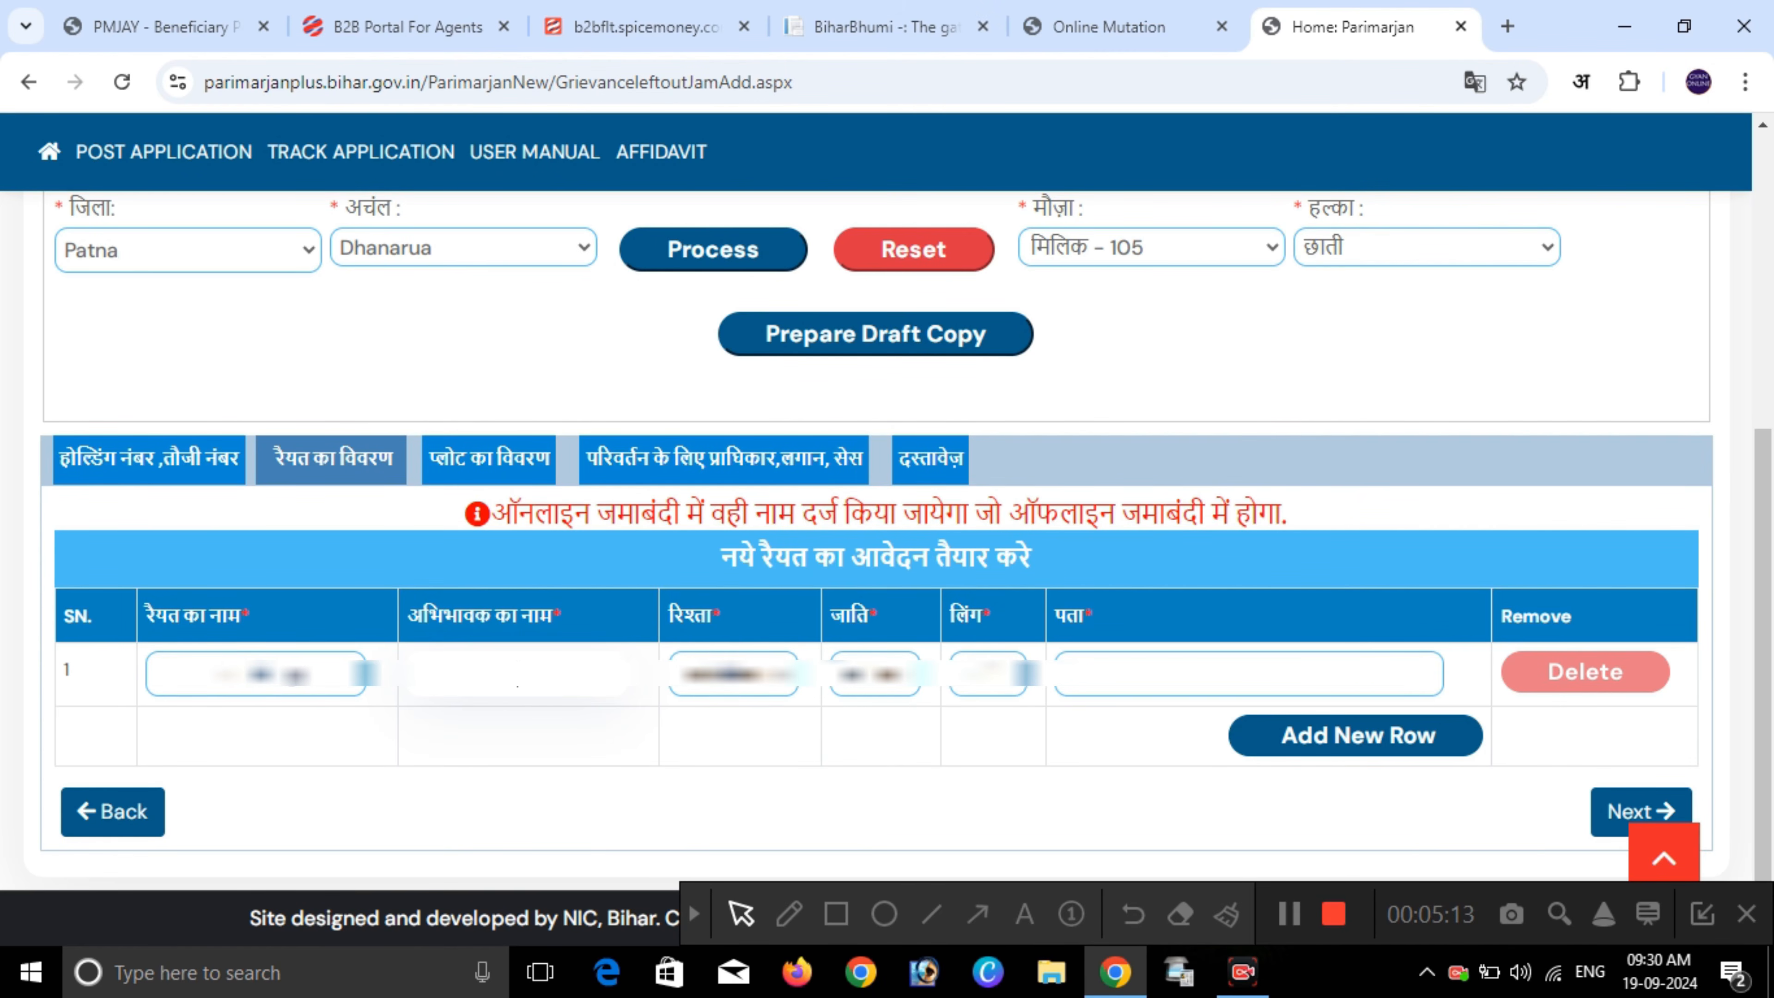
text(...)
click(733, 673)
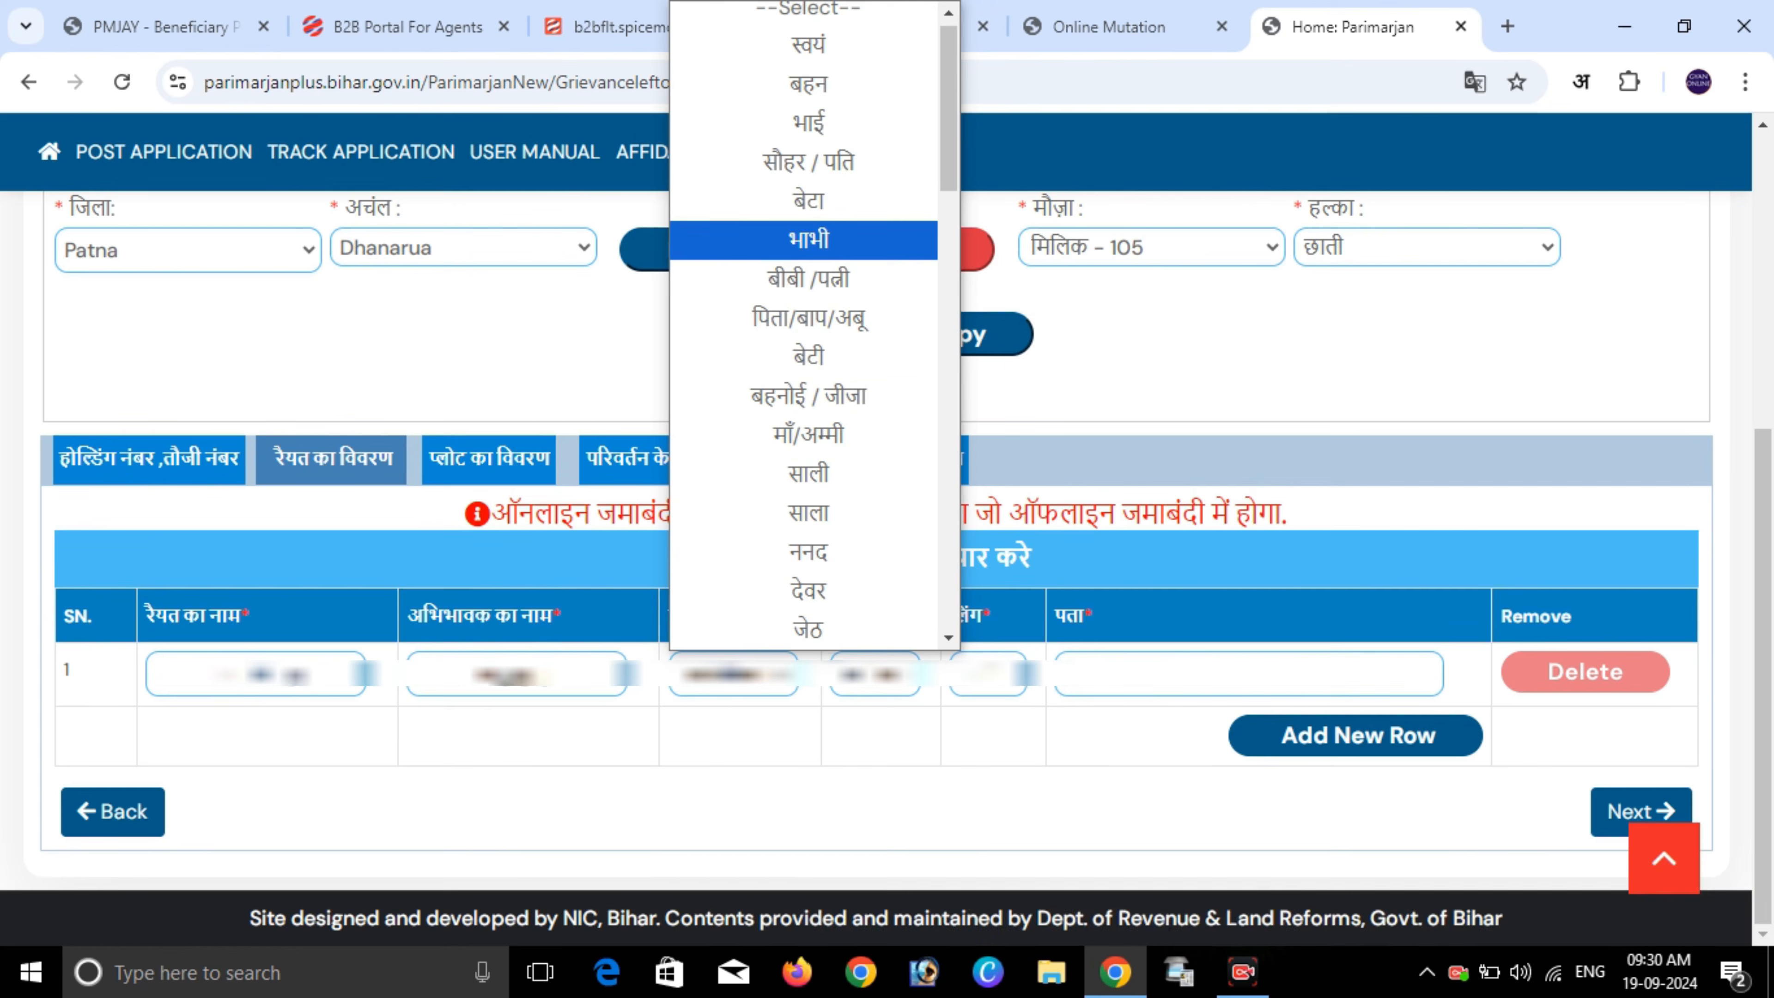
click(804, 162)
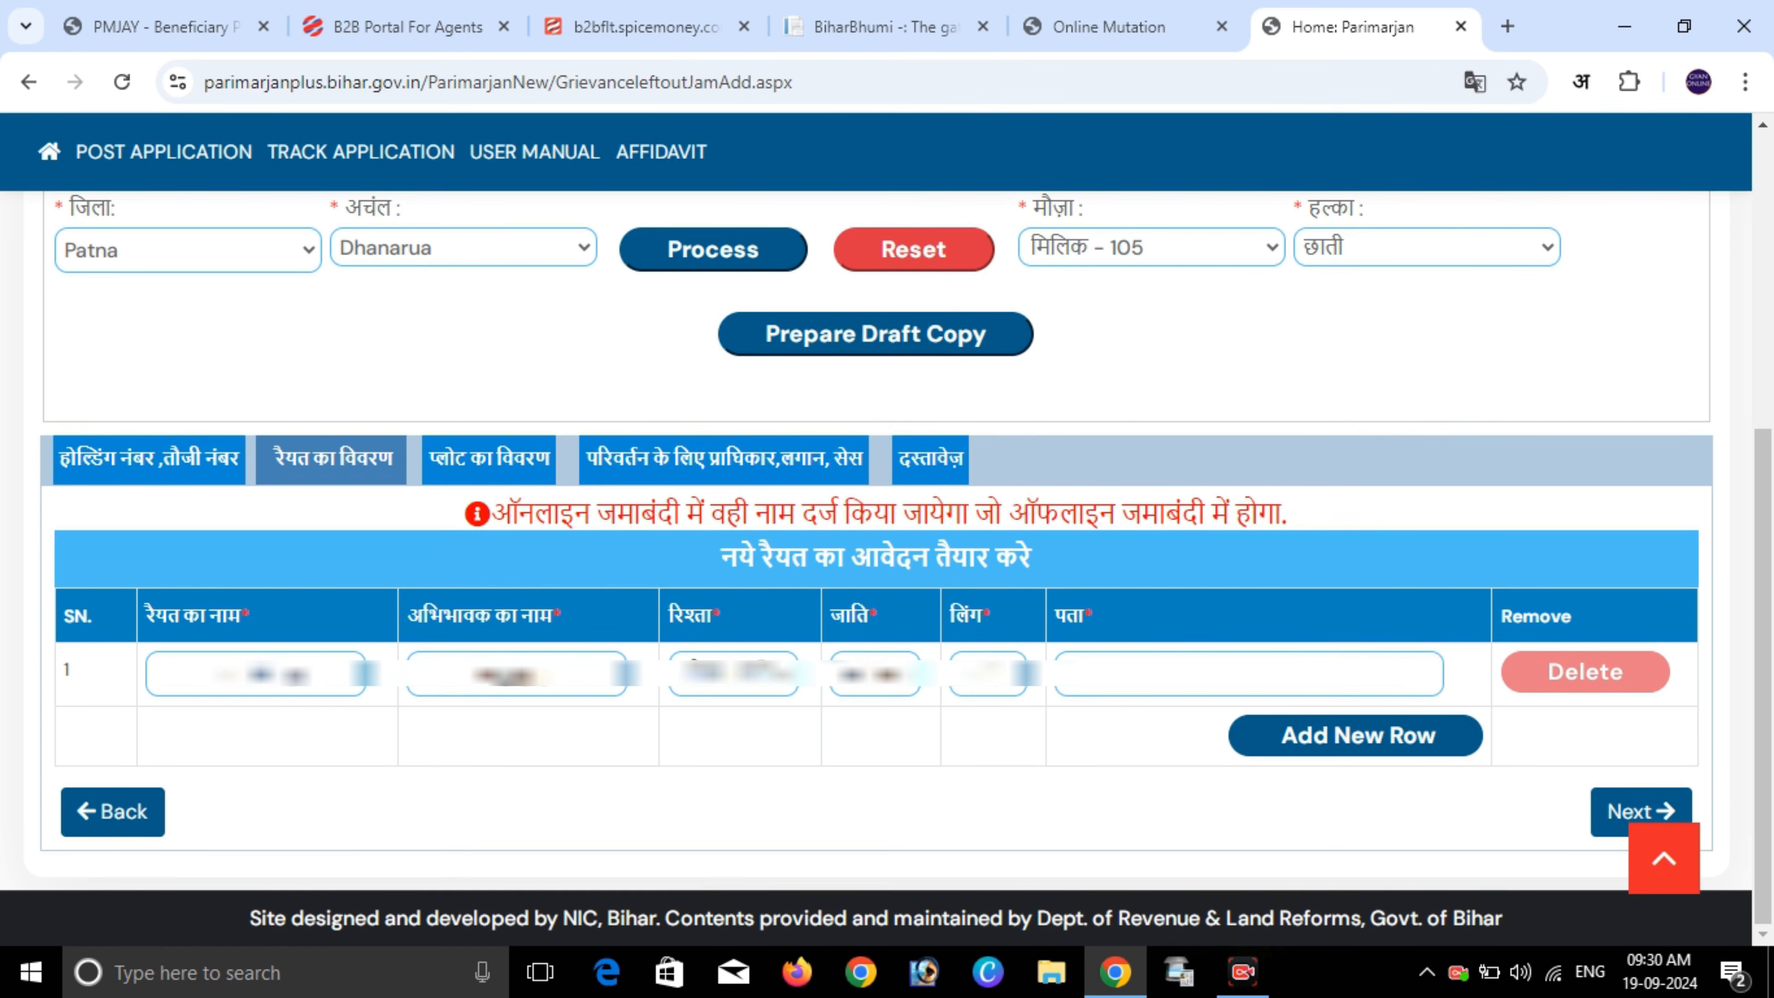
click(876, 674)
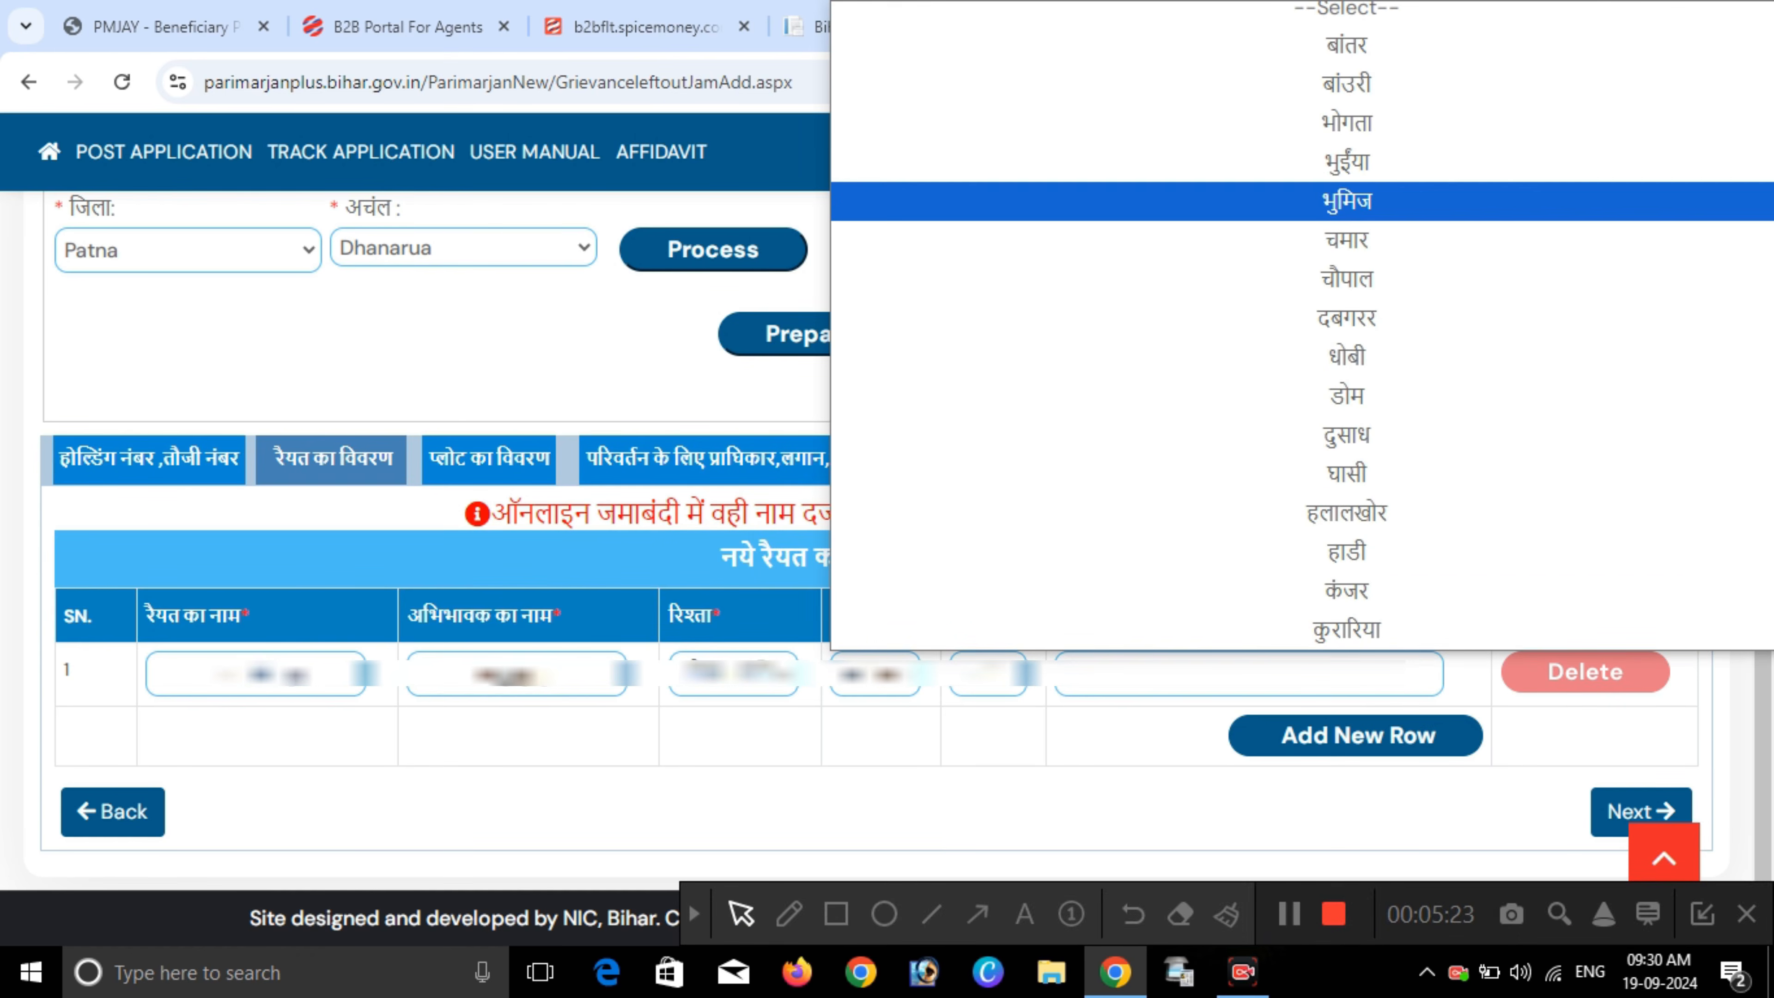
click(908, 201)
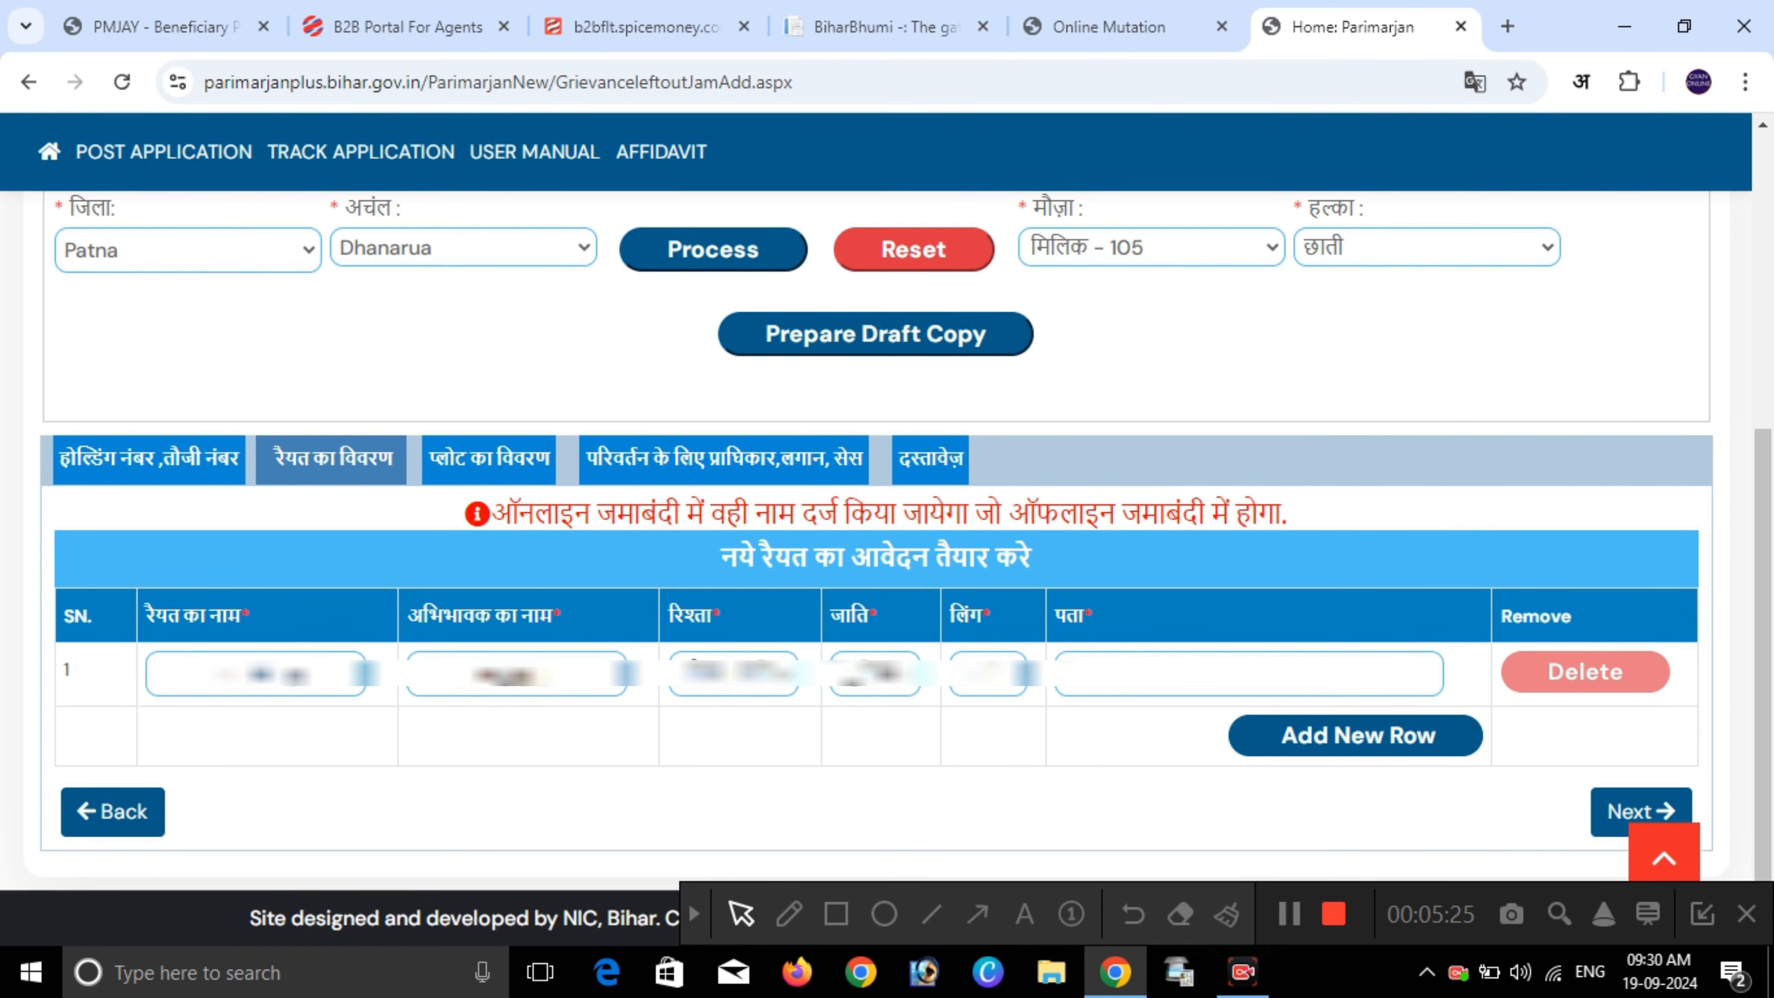
click(989, 673)
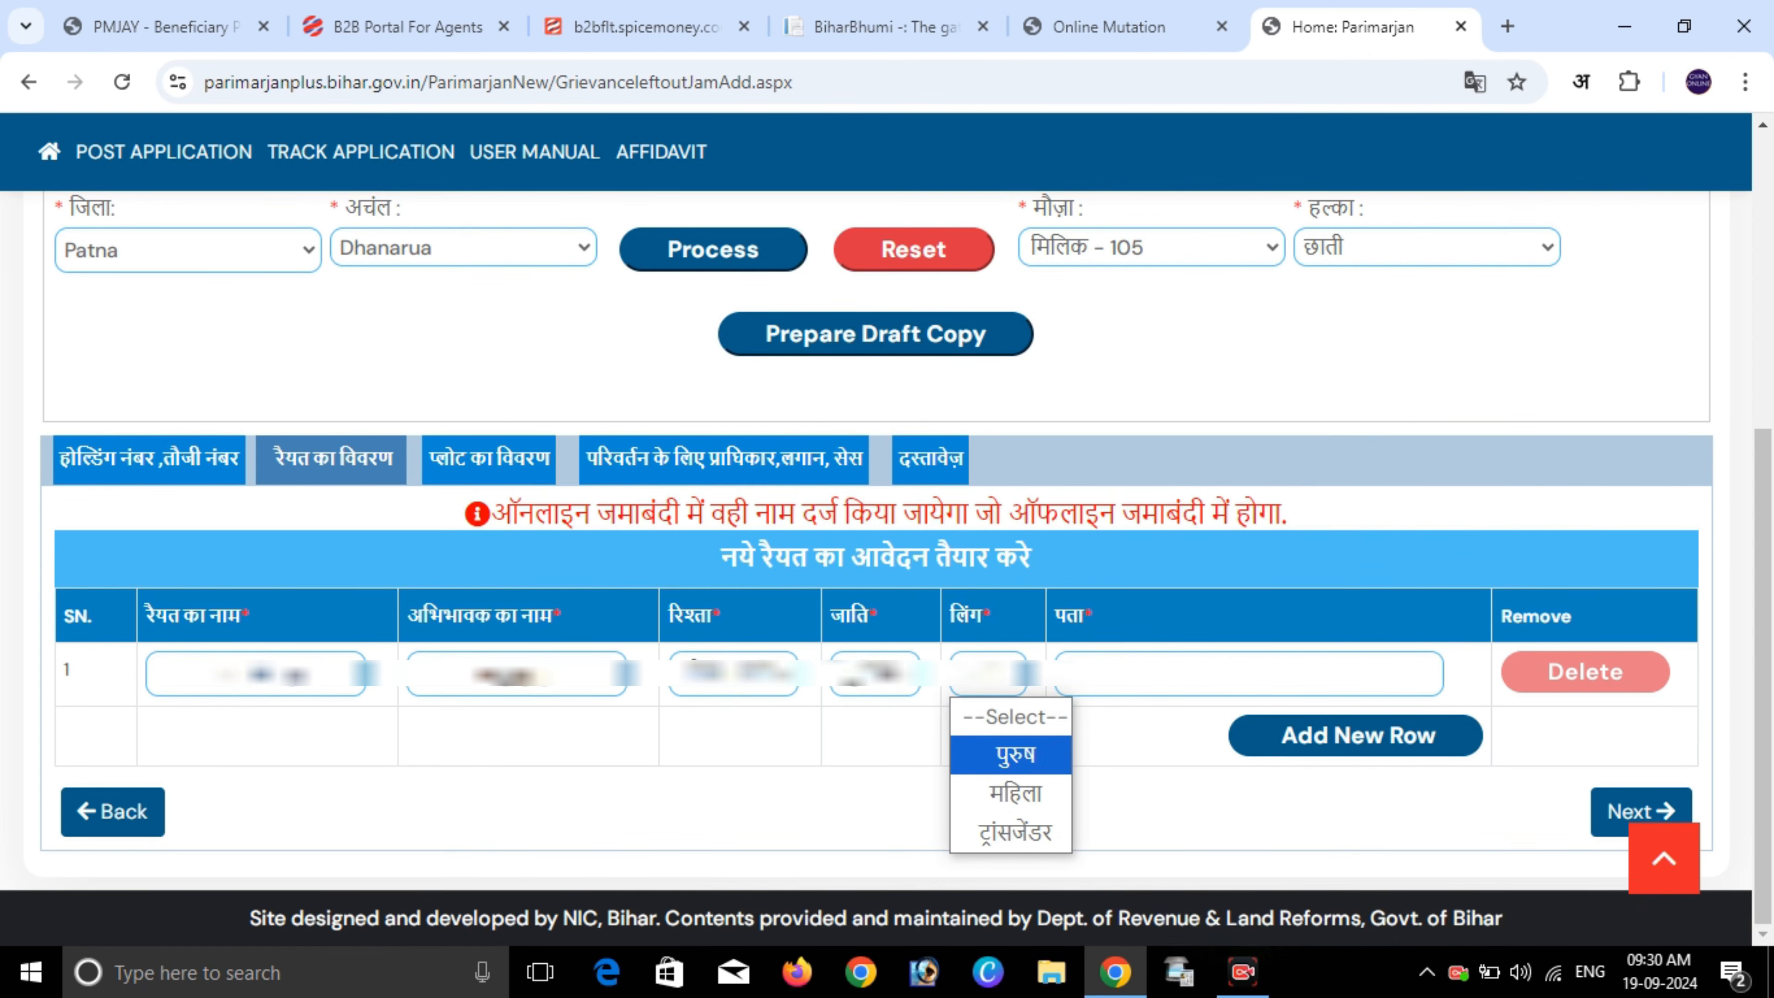
click(1006, 752)
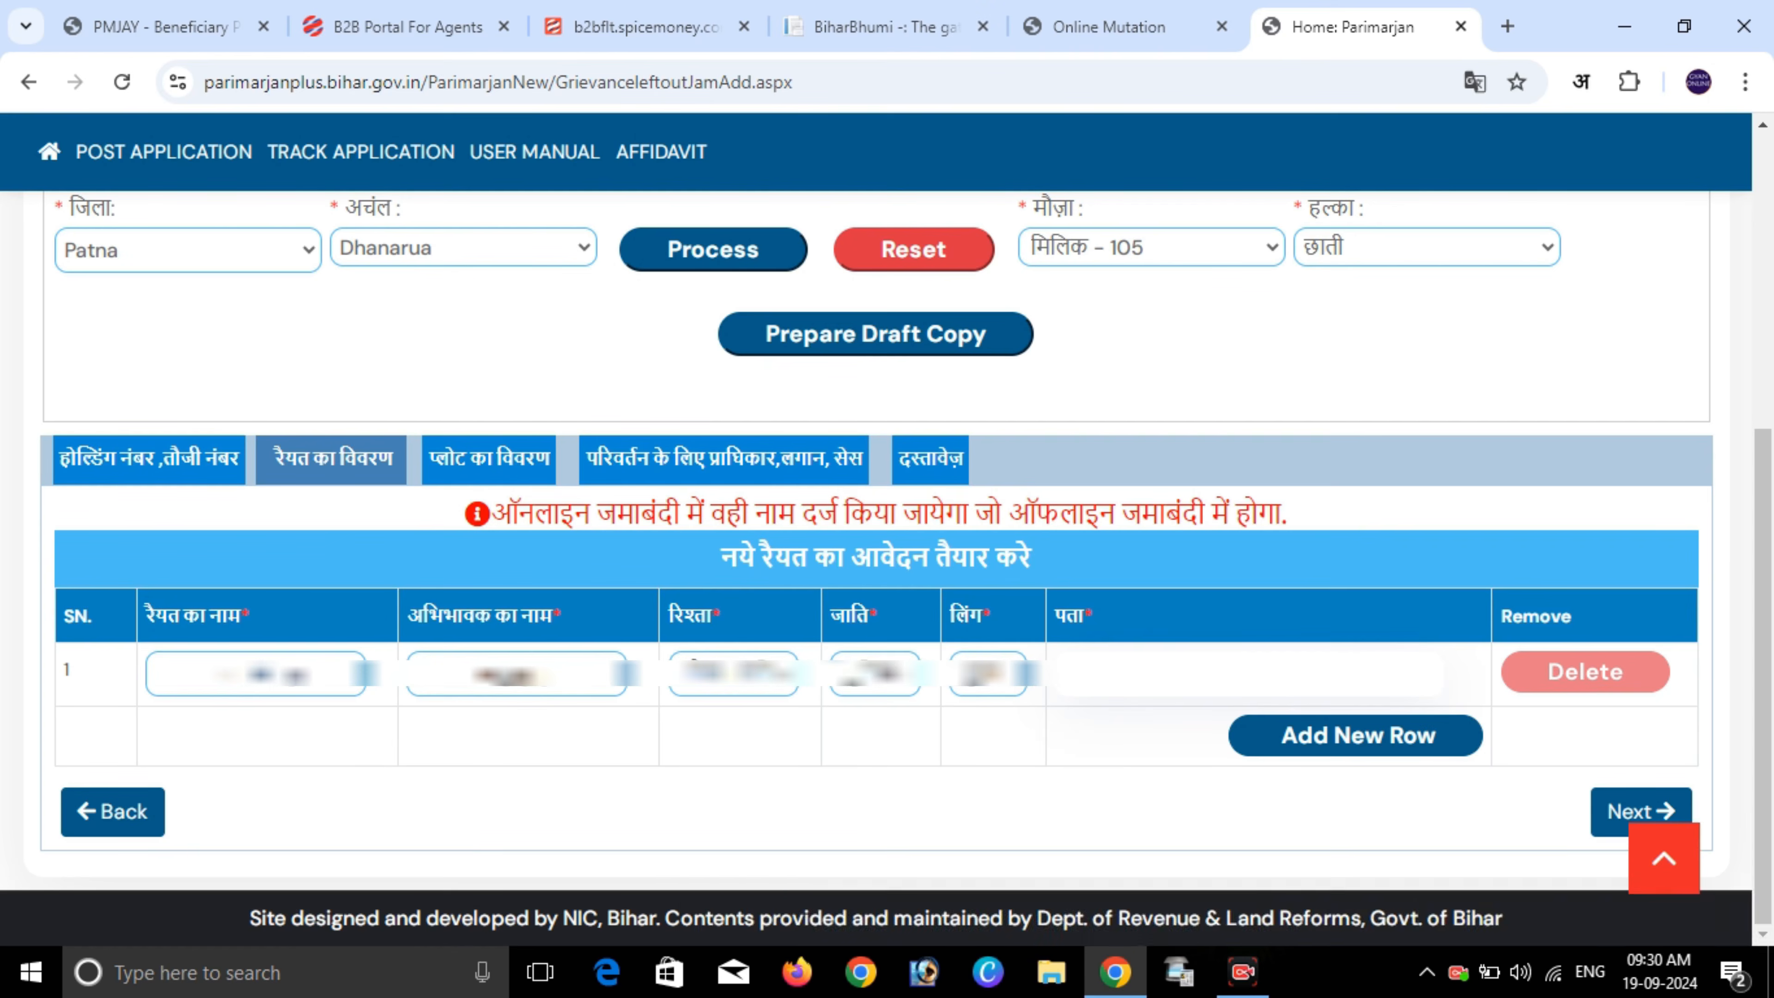
text(gram)
drag(721, 558, 1031, 558)
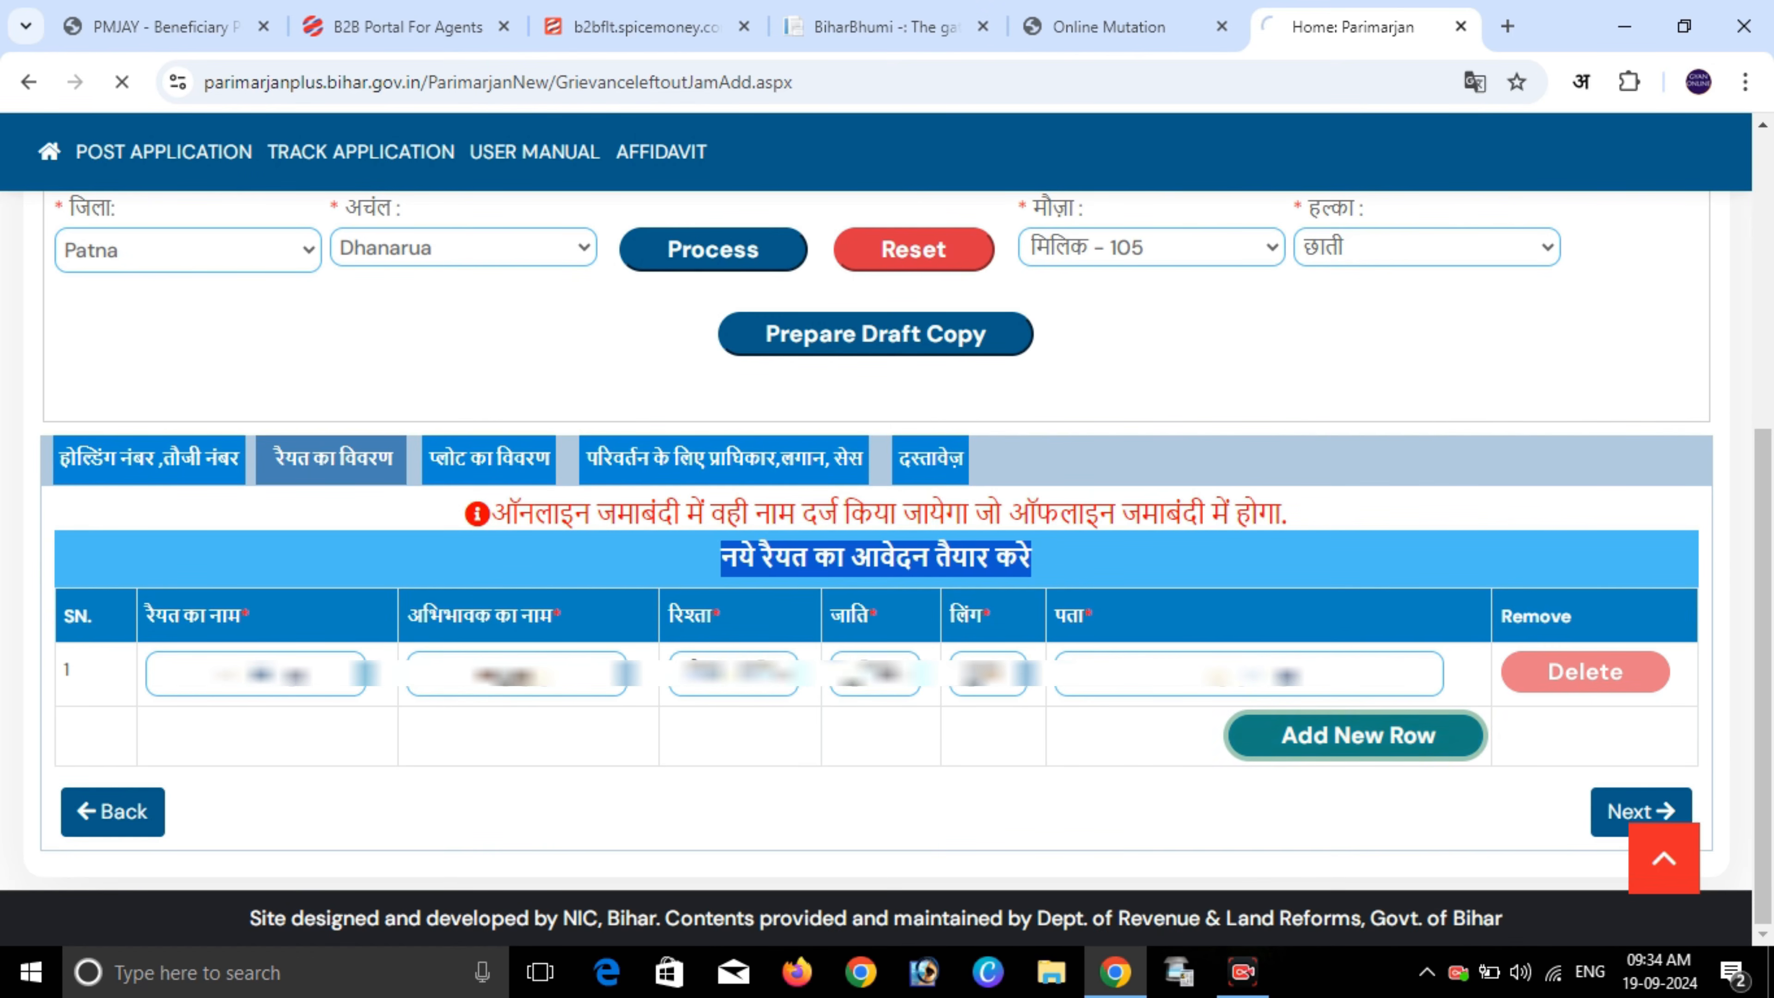
- Add a second raiyat row with its raiyat name, guardian name and relationship
click(1355, 735)
scroll(887, 531, down, 6)
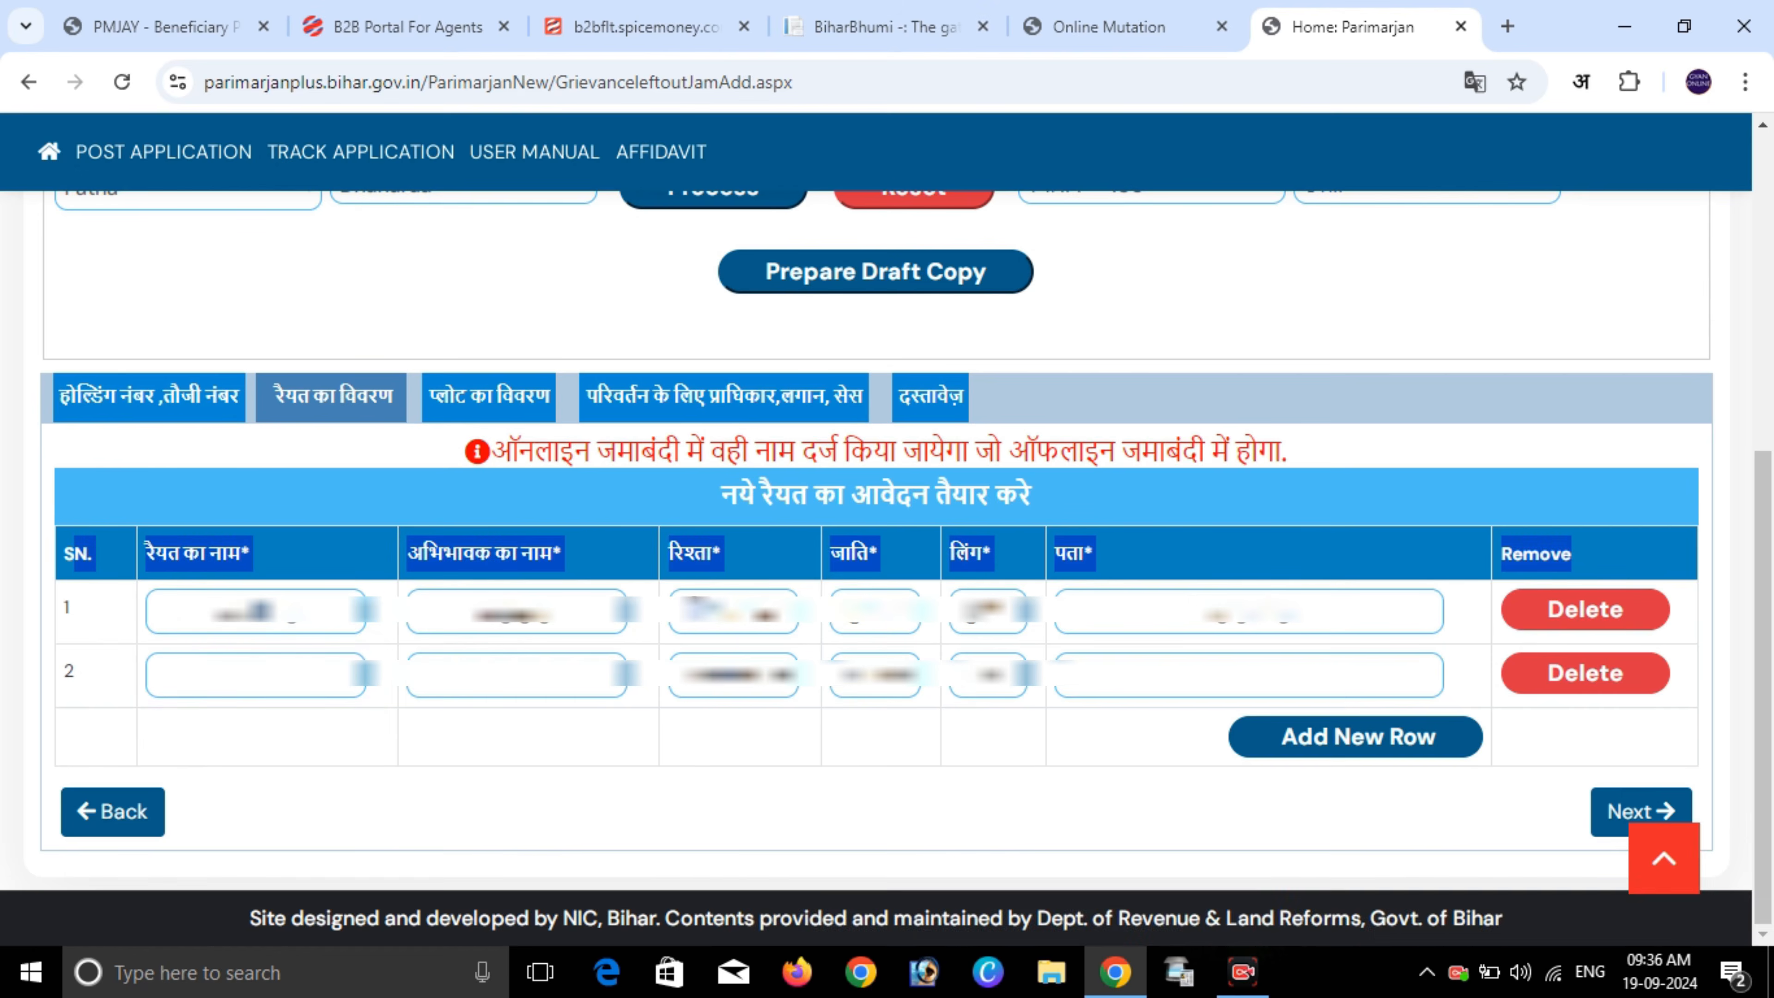
click(255, 675)
text(...)
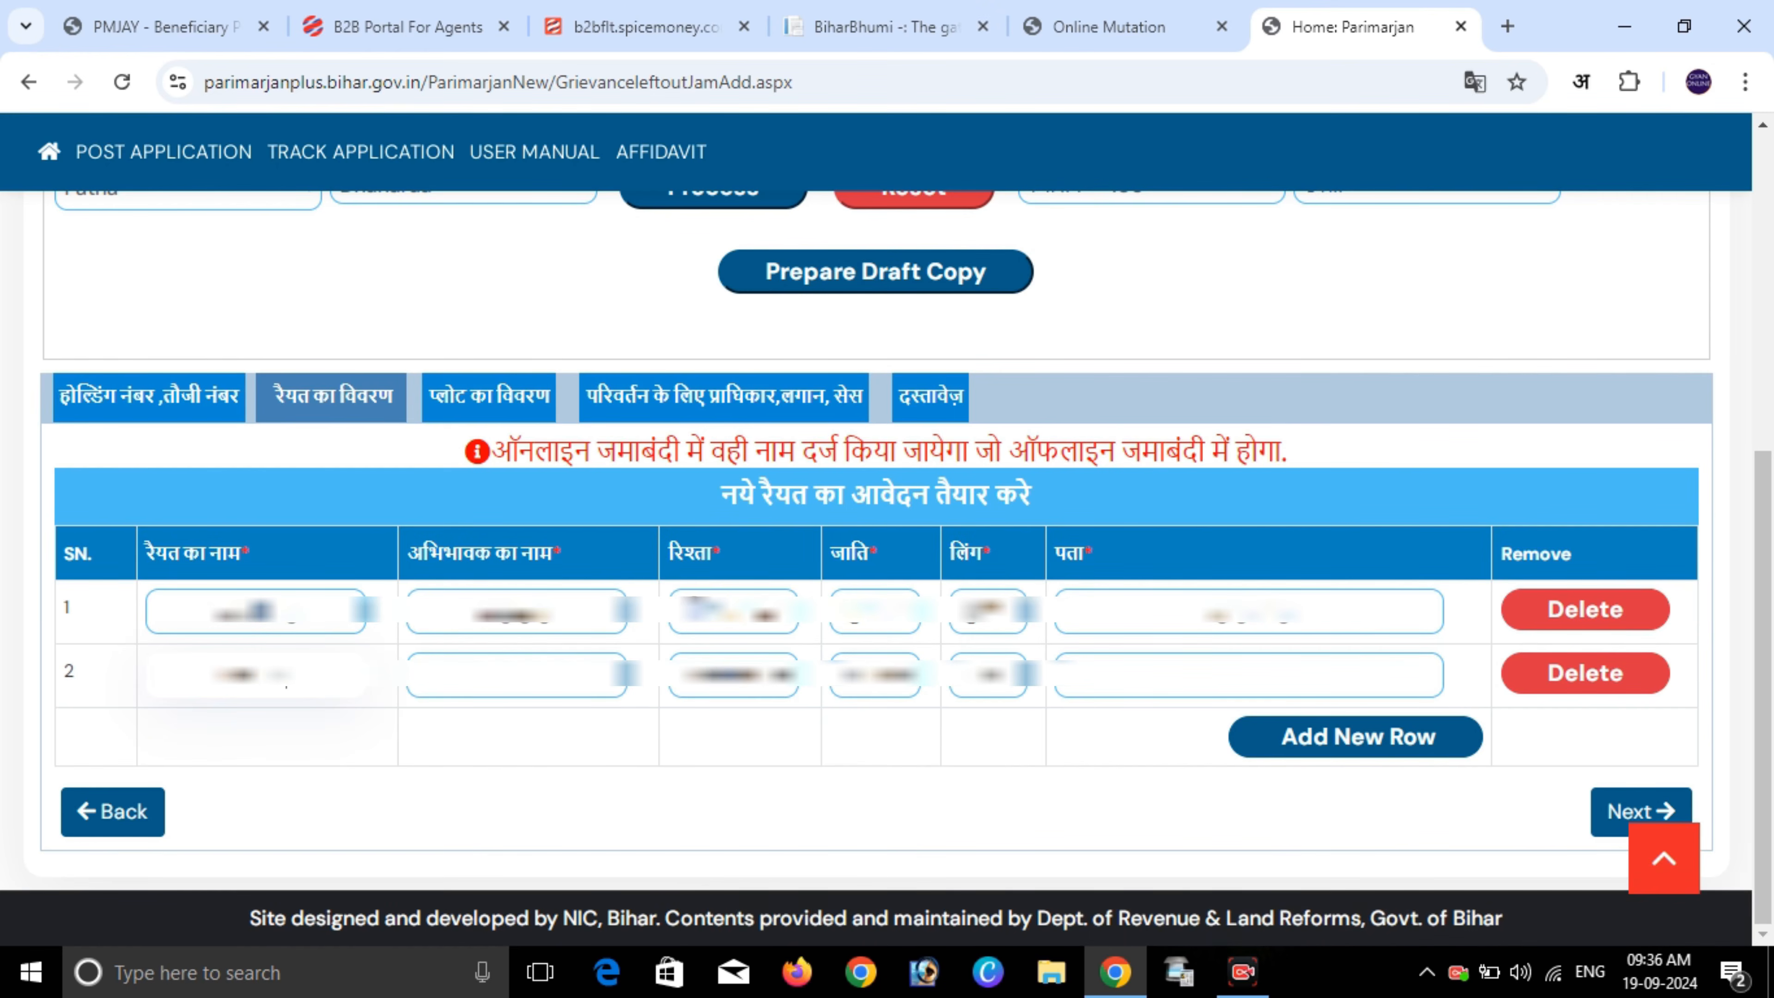
click(517, 675)
text(...)
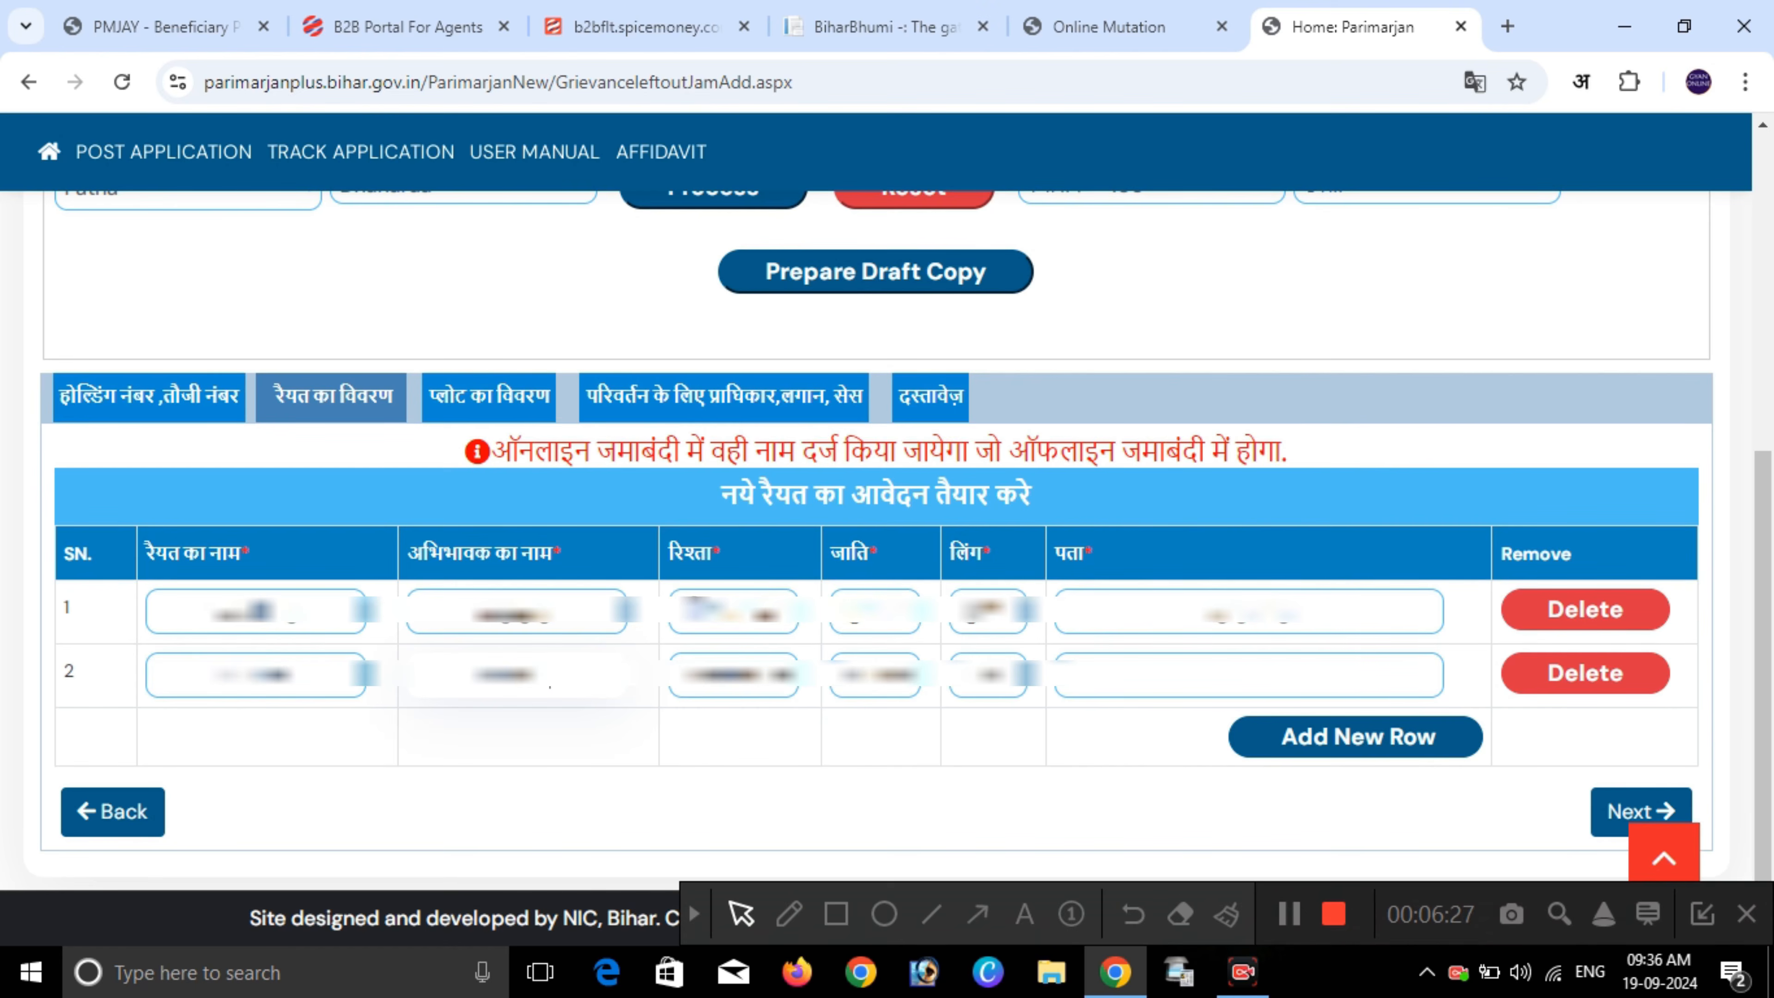
click(733, 675)
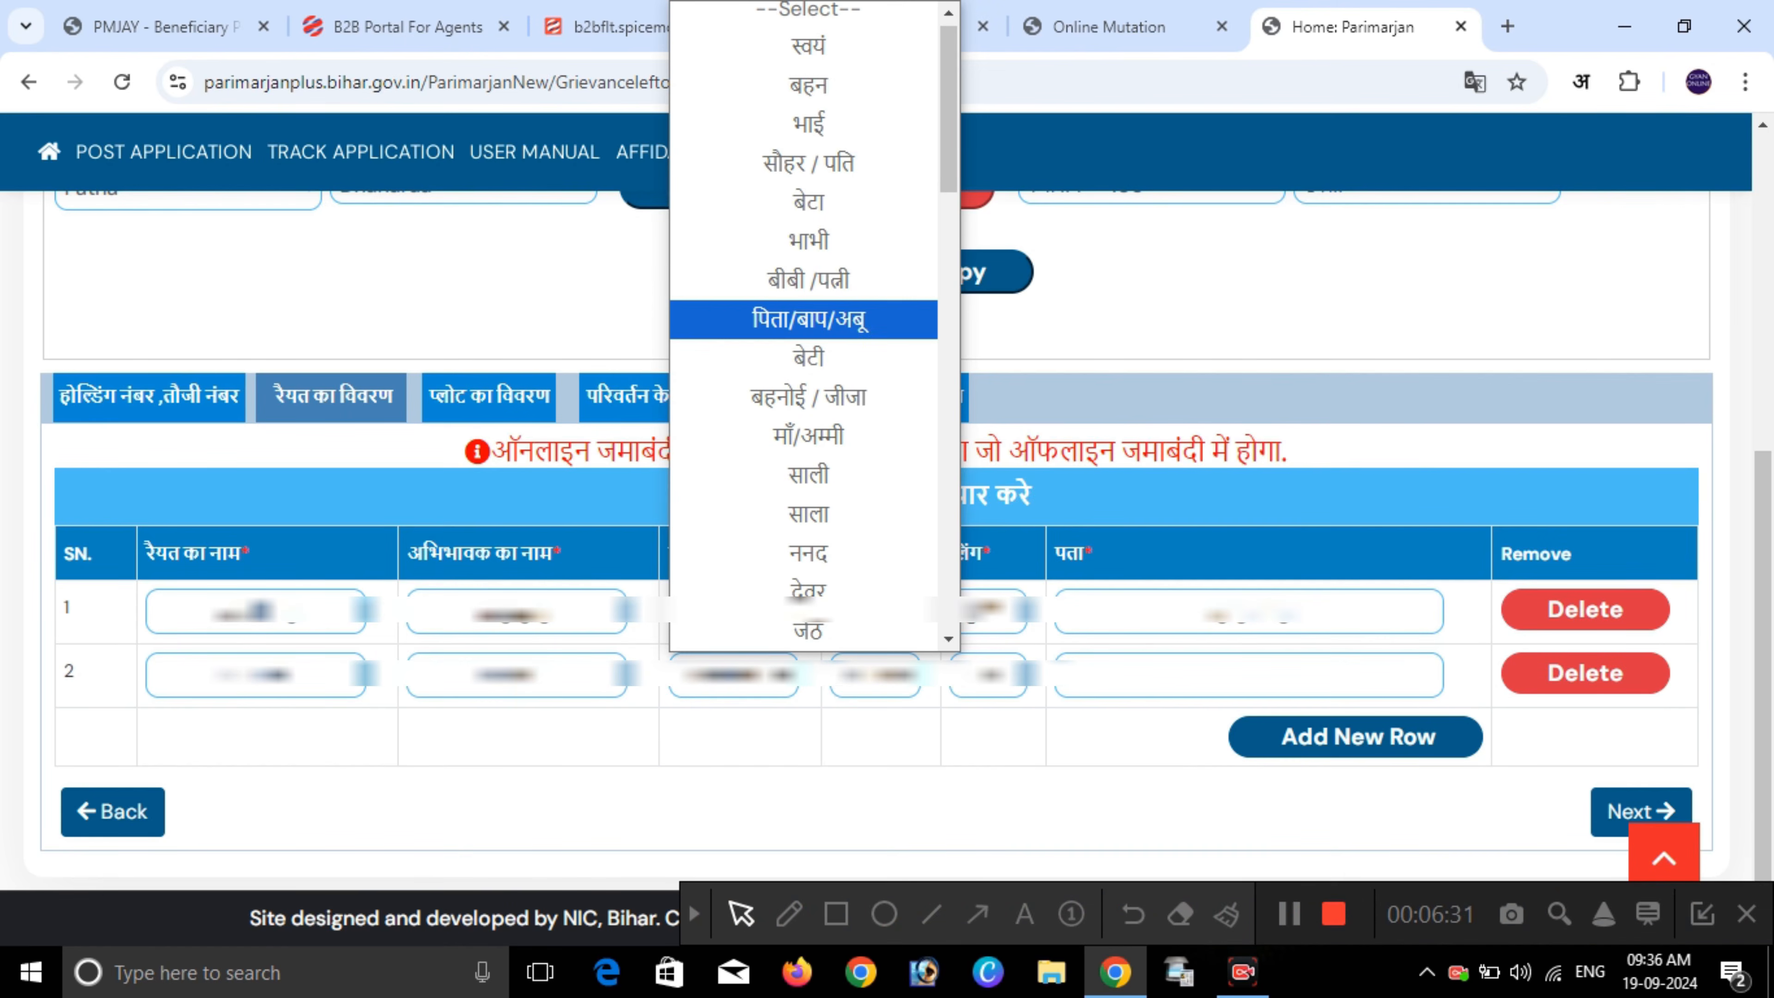
click(809, 319)
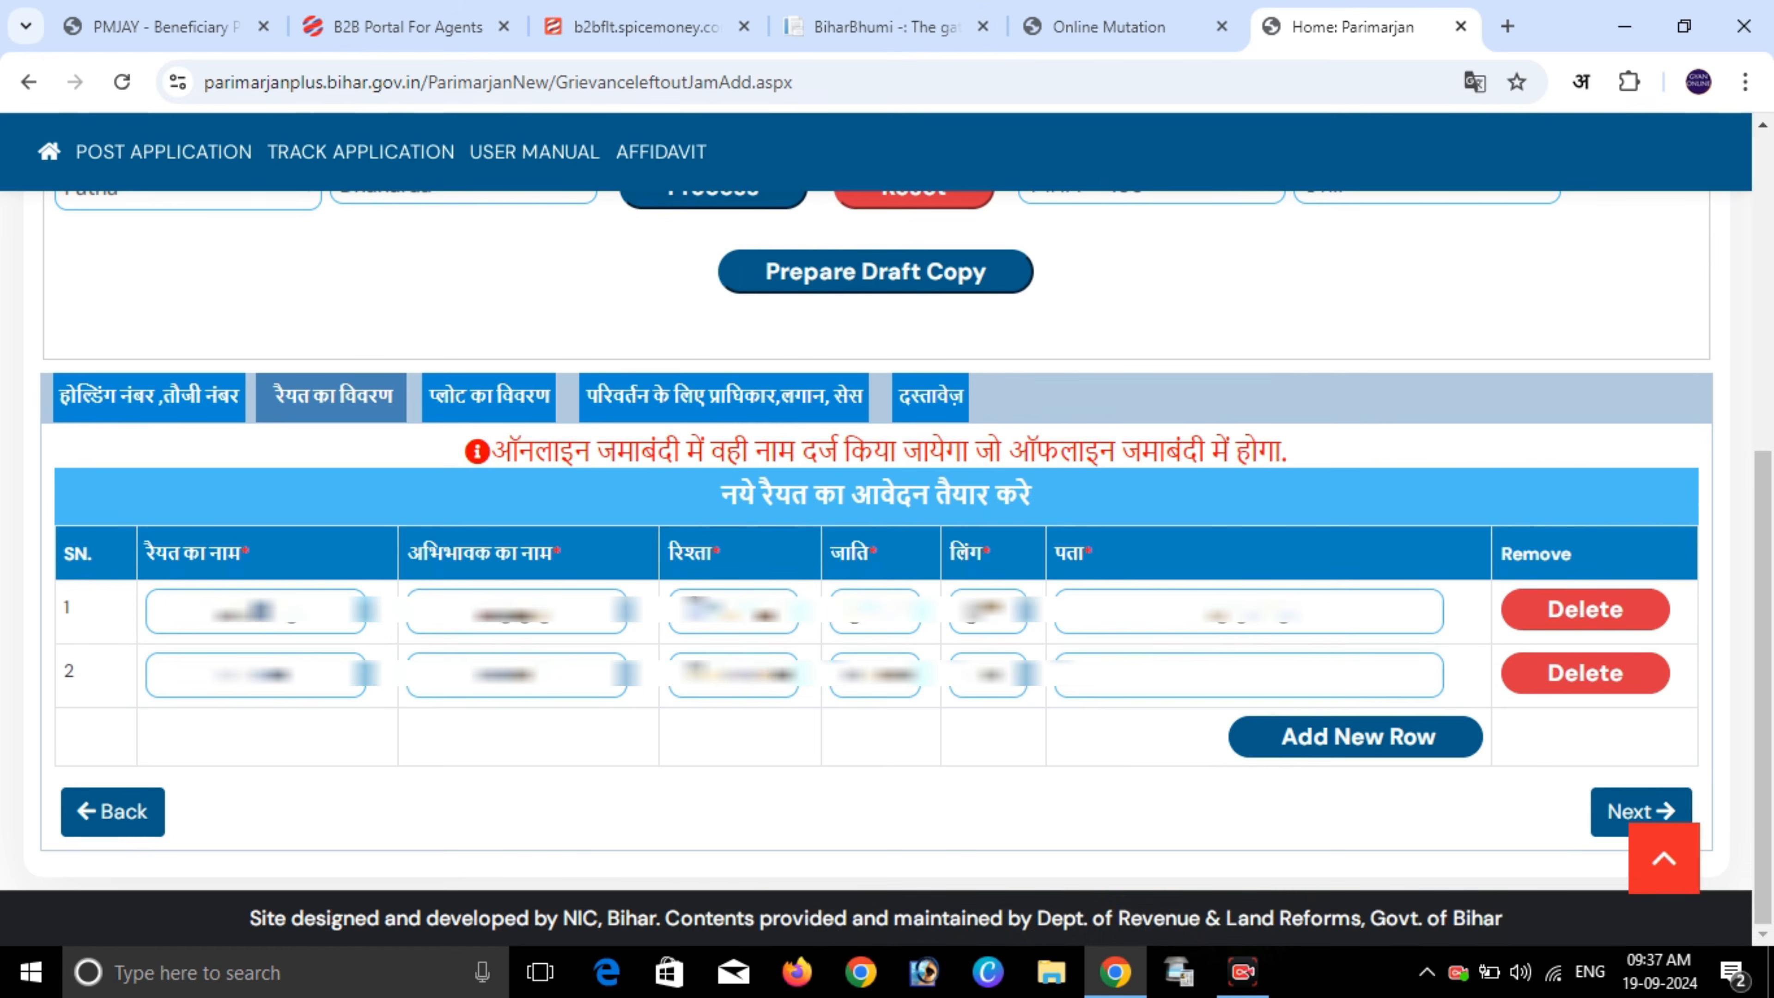
- Choose row 2's caste and gender पुरुष, type its address, then delete that row
click(875, 675)
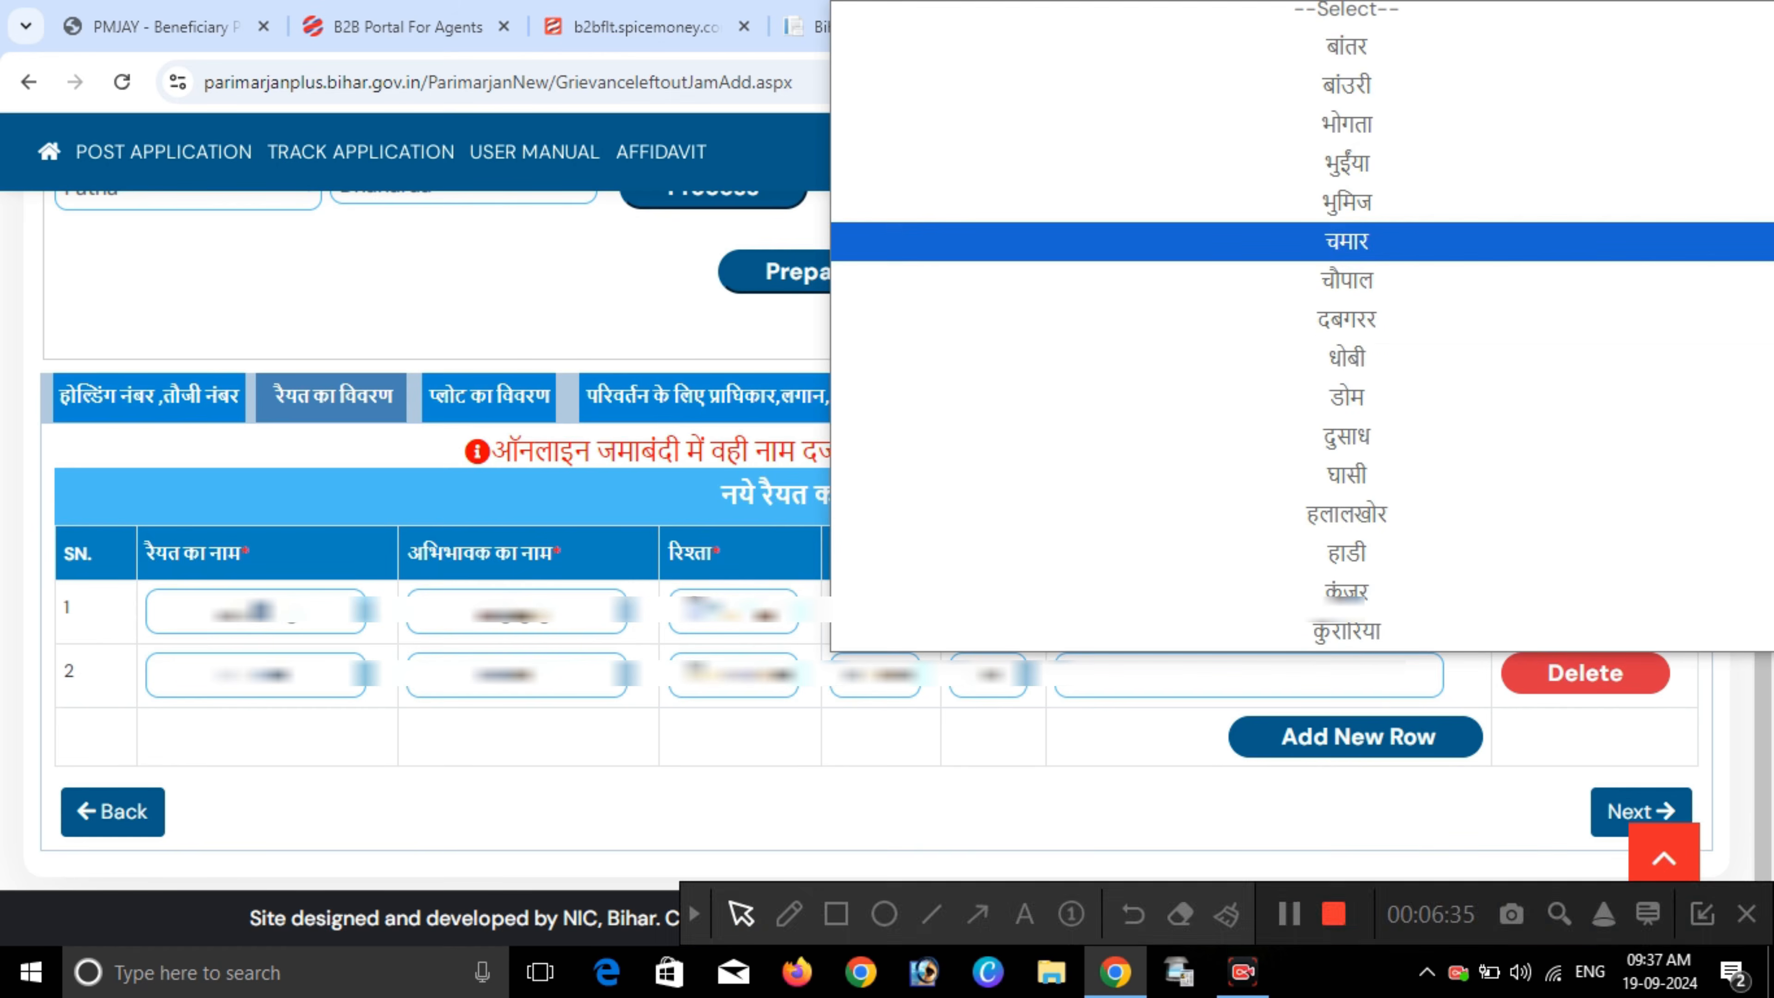
click(1346, 163)
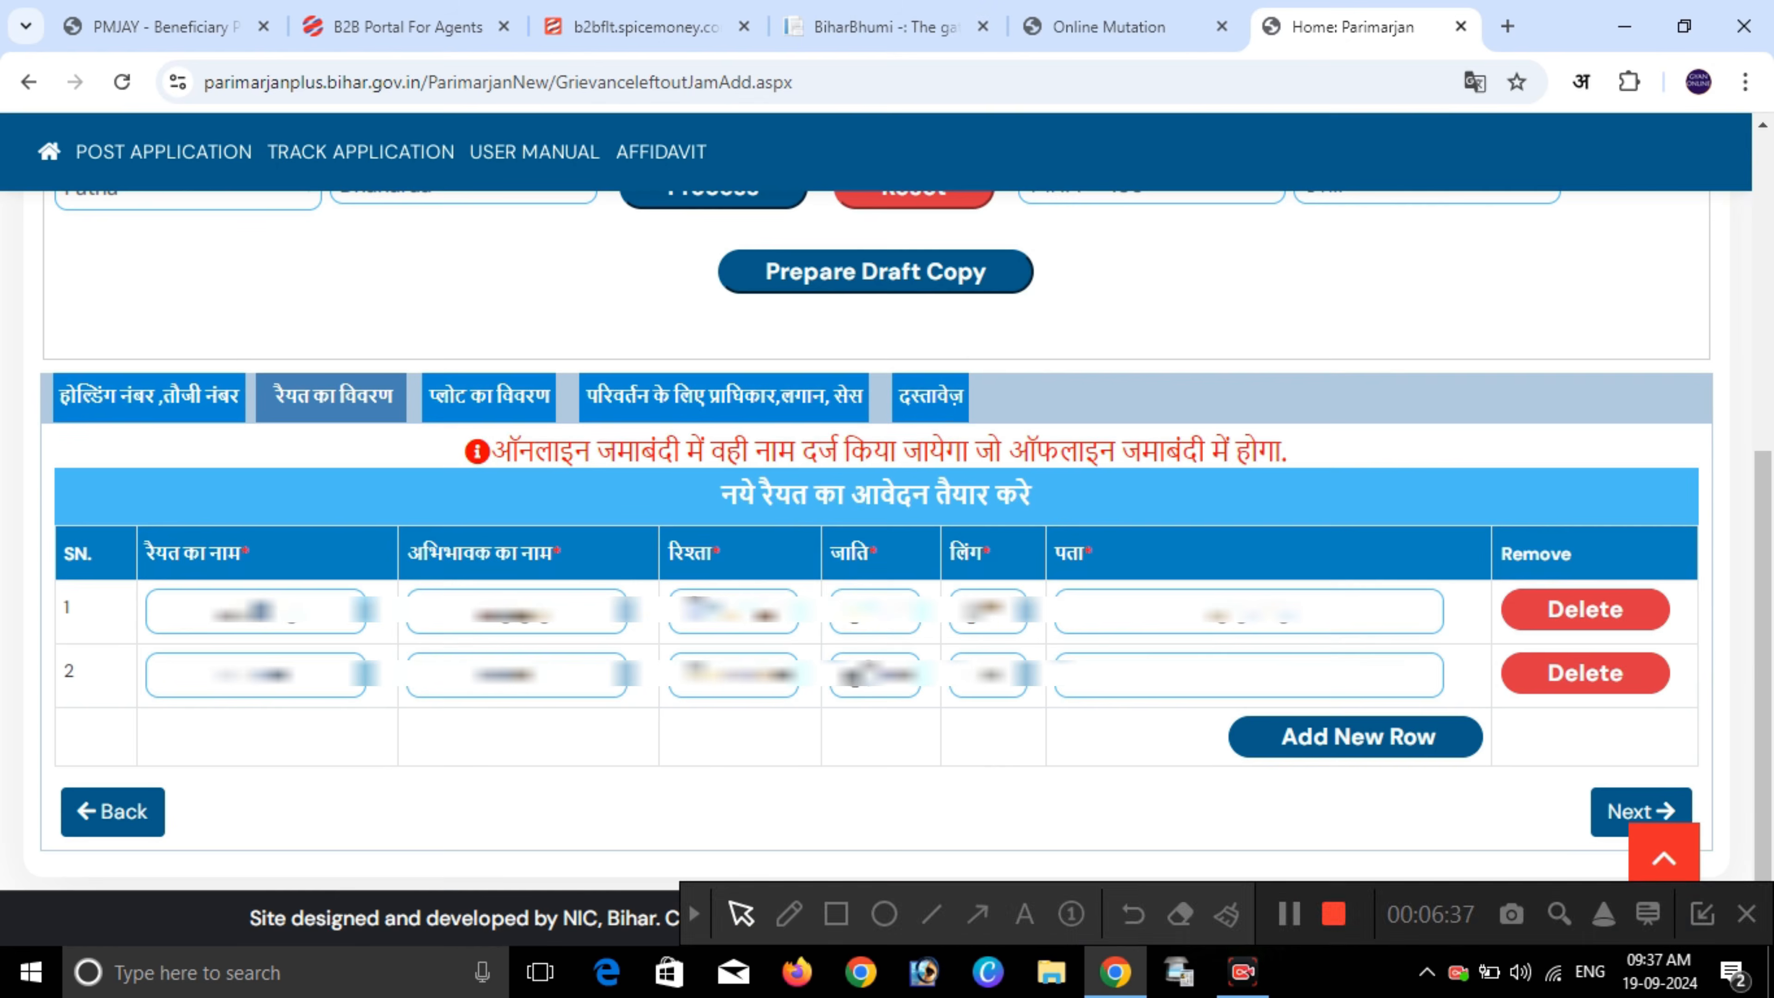
click(989, 675)
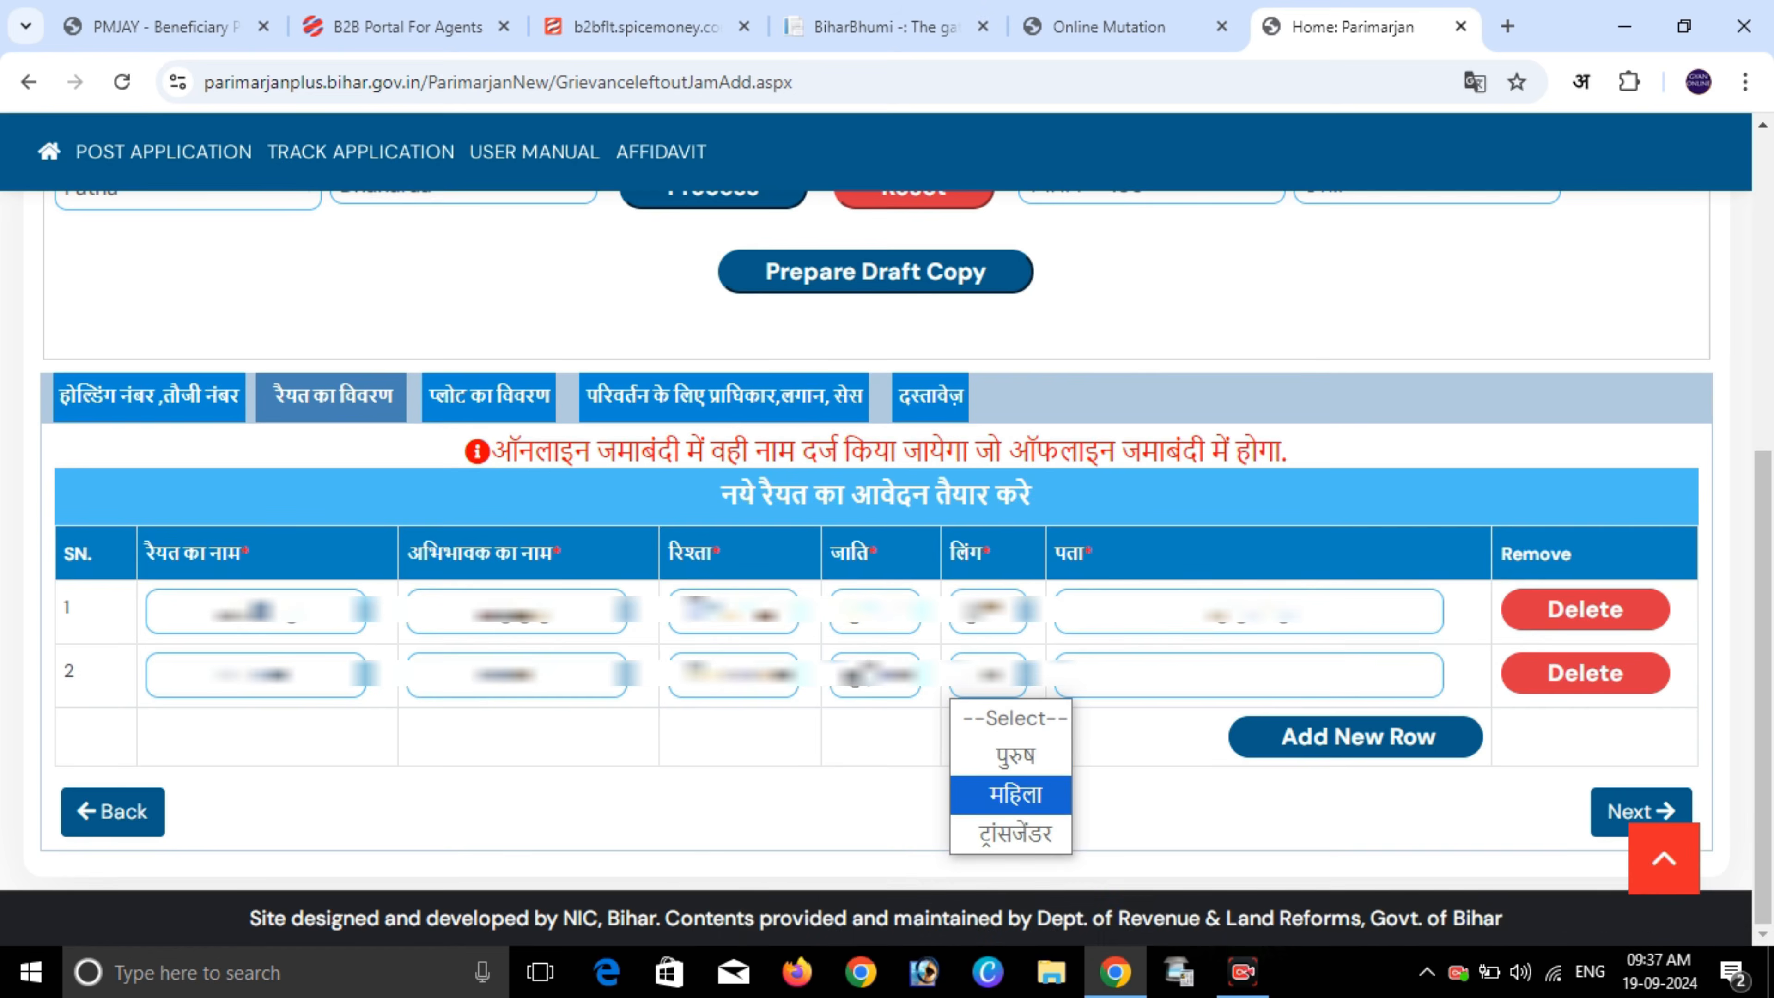
click(1015, 757)
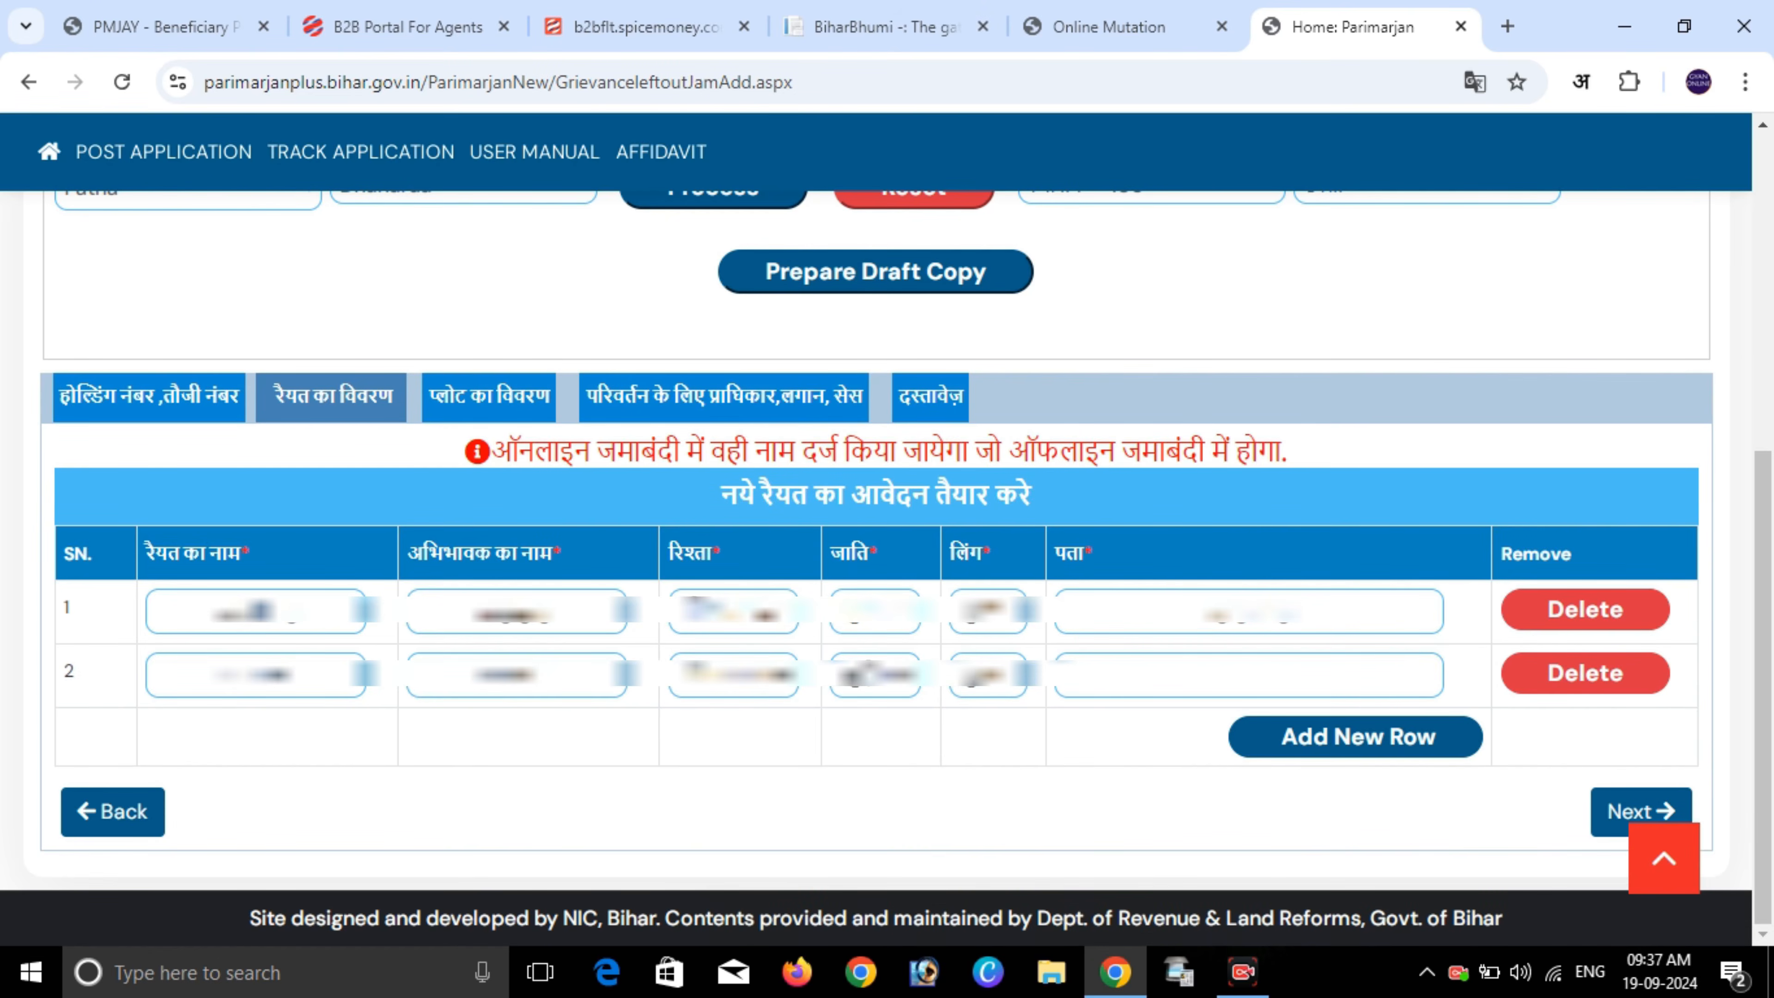
text(...)
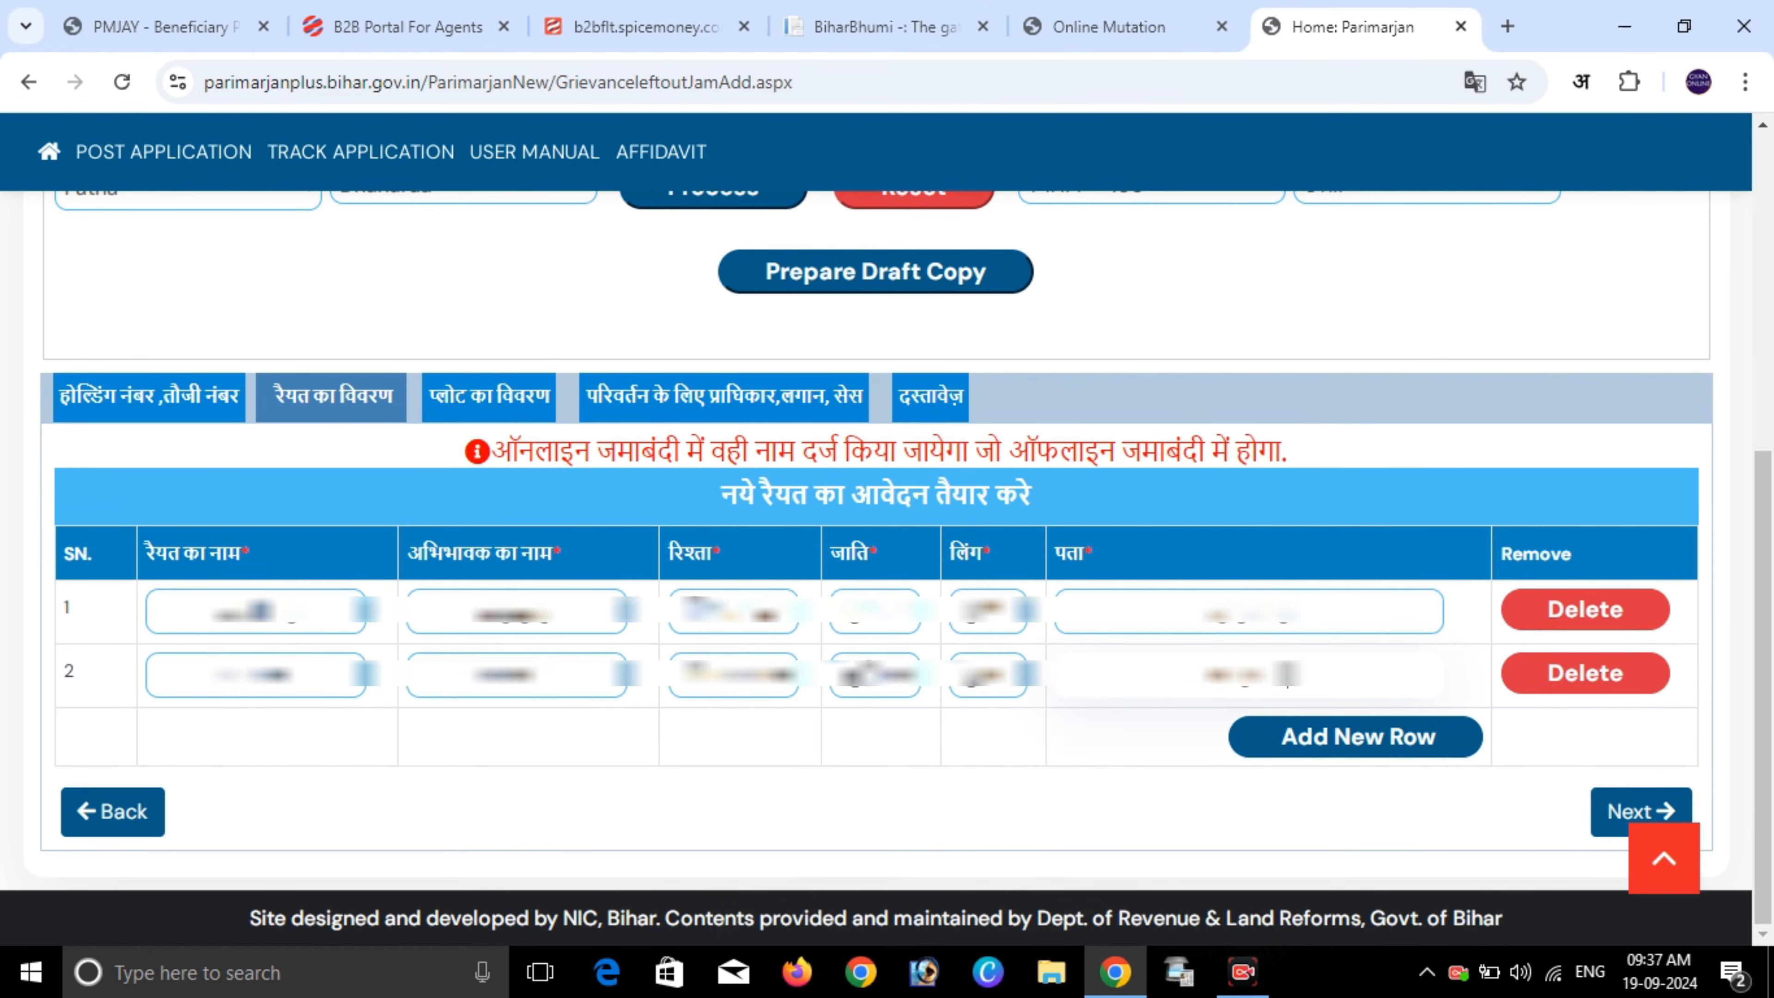
text(...)
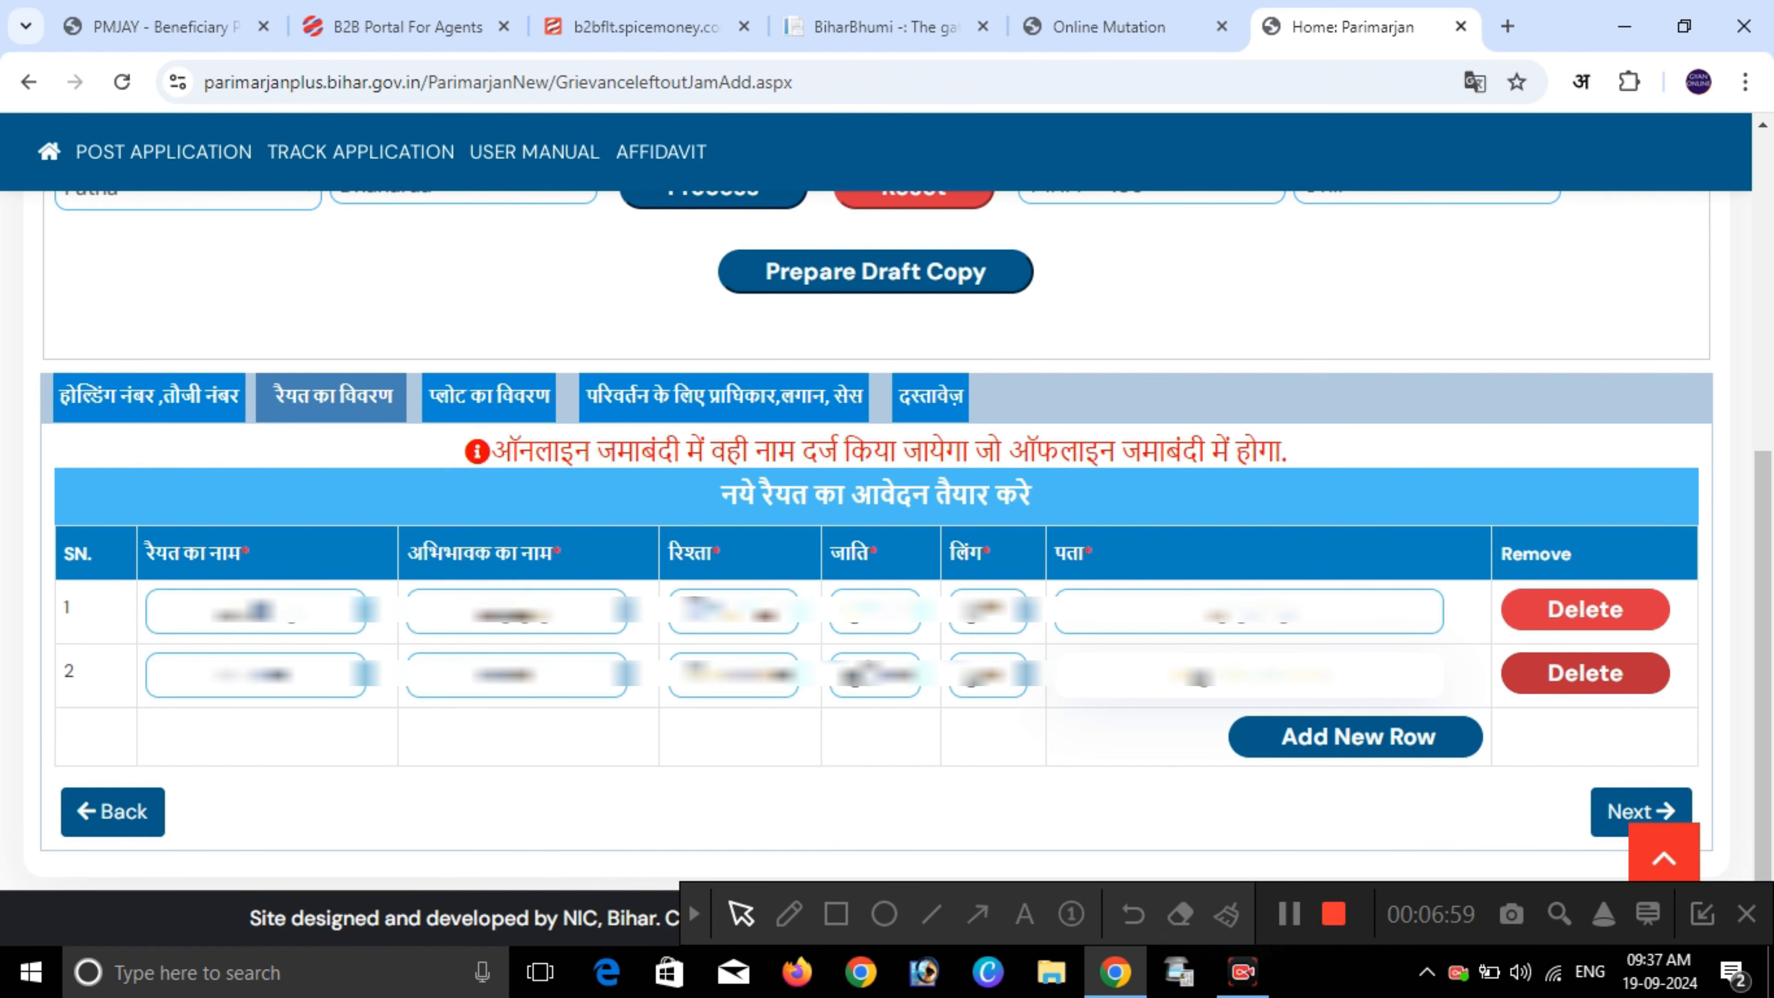
click(1585, 673)
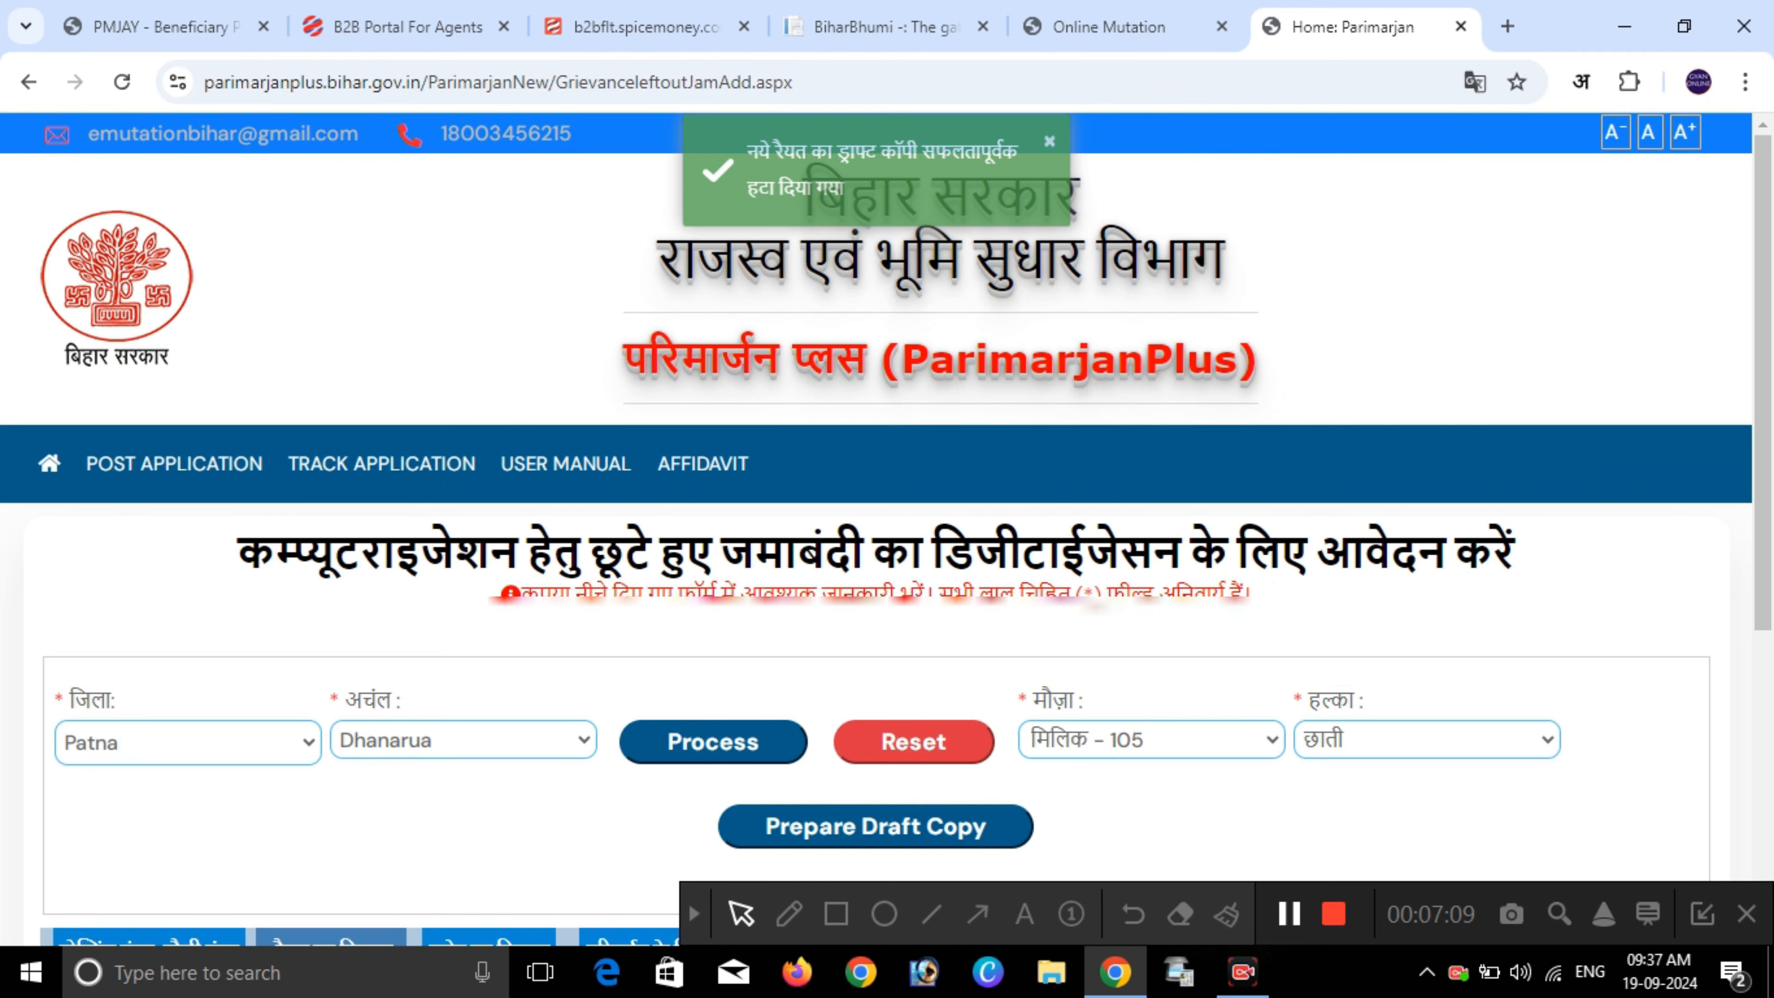
- Scroll past the single-row raiyat table and continue to the plot details step
scroll(876, 528, down, 5)
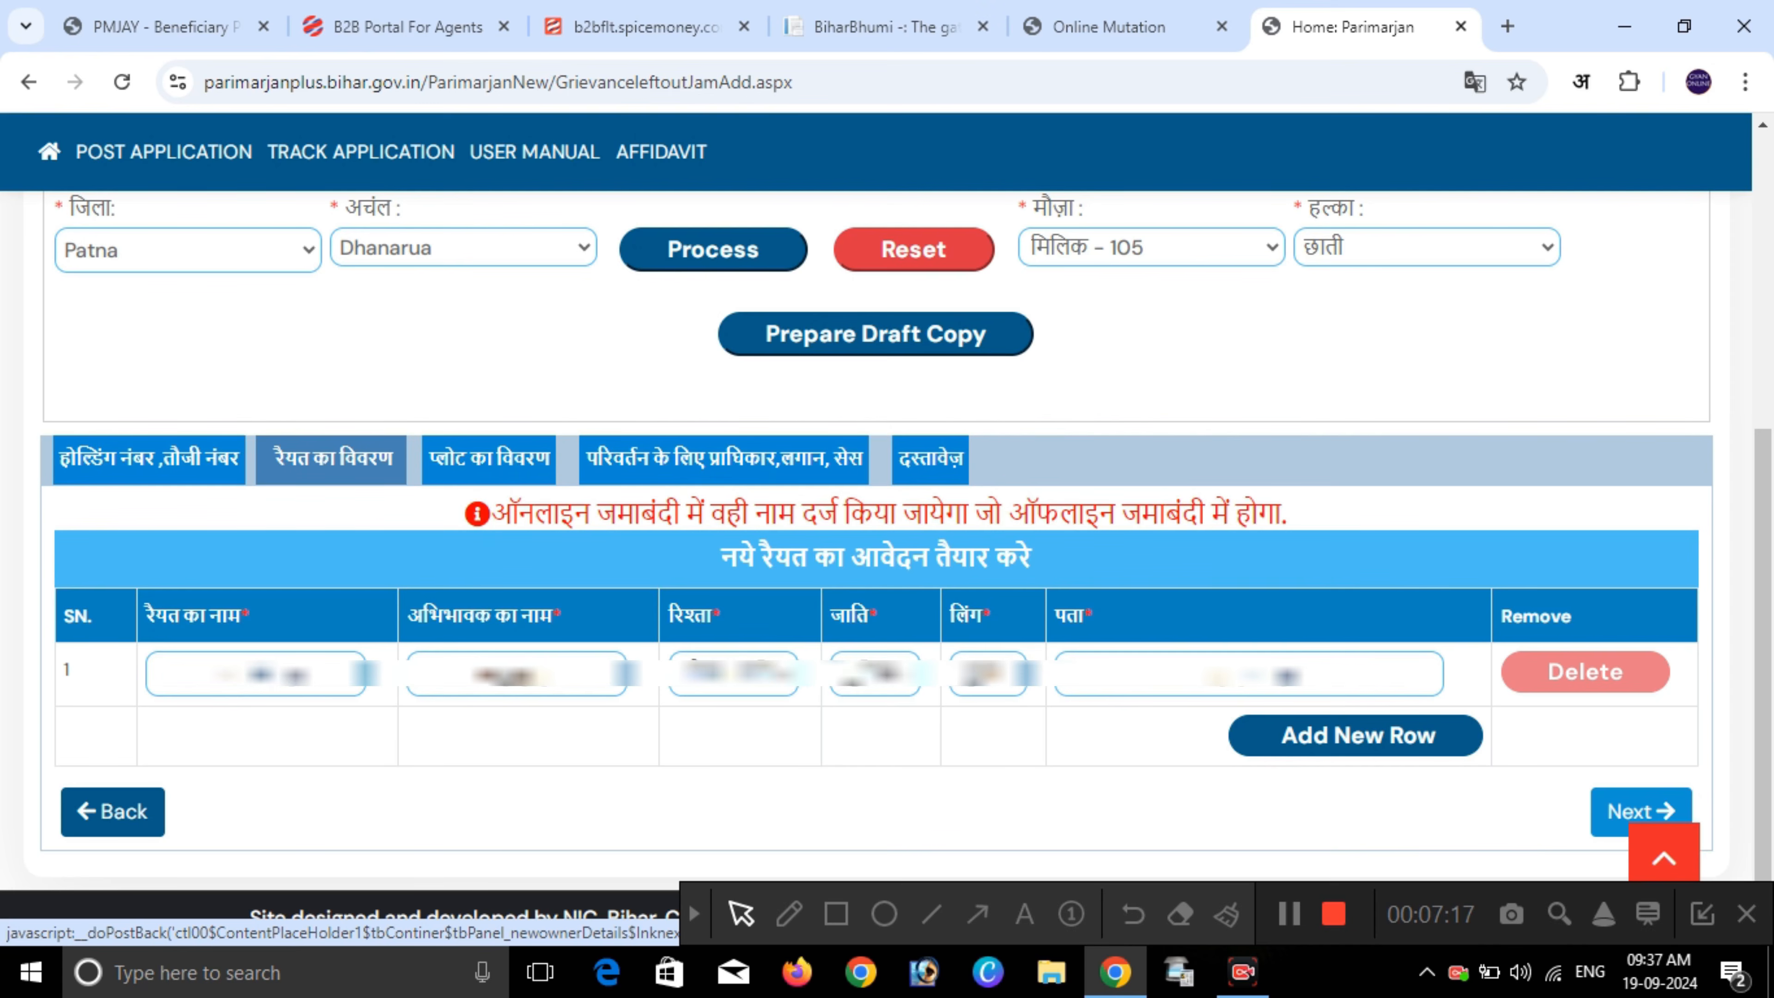
click(1642, 811)
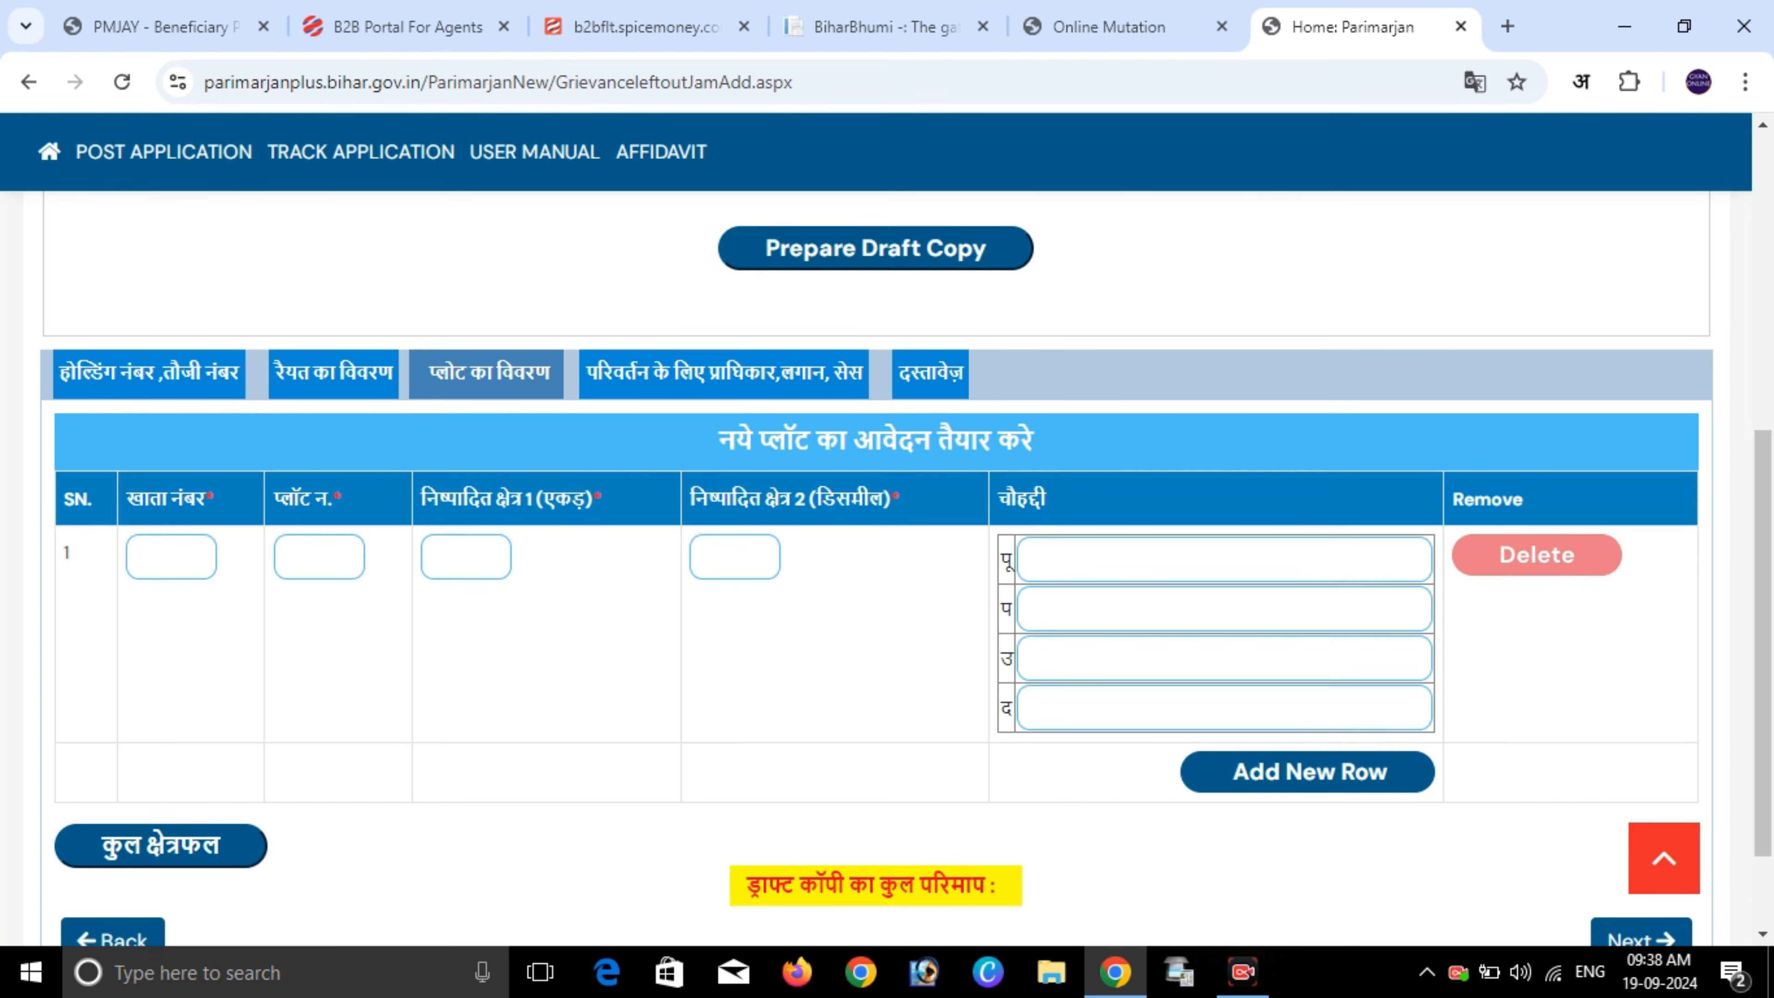
- Enter khata number 455 and plot number 385 for the first plot
drag(719, 440, 1034, 440)
drag(719, 441, 1034, 440)
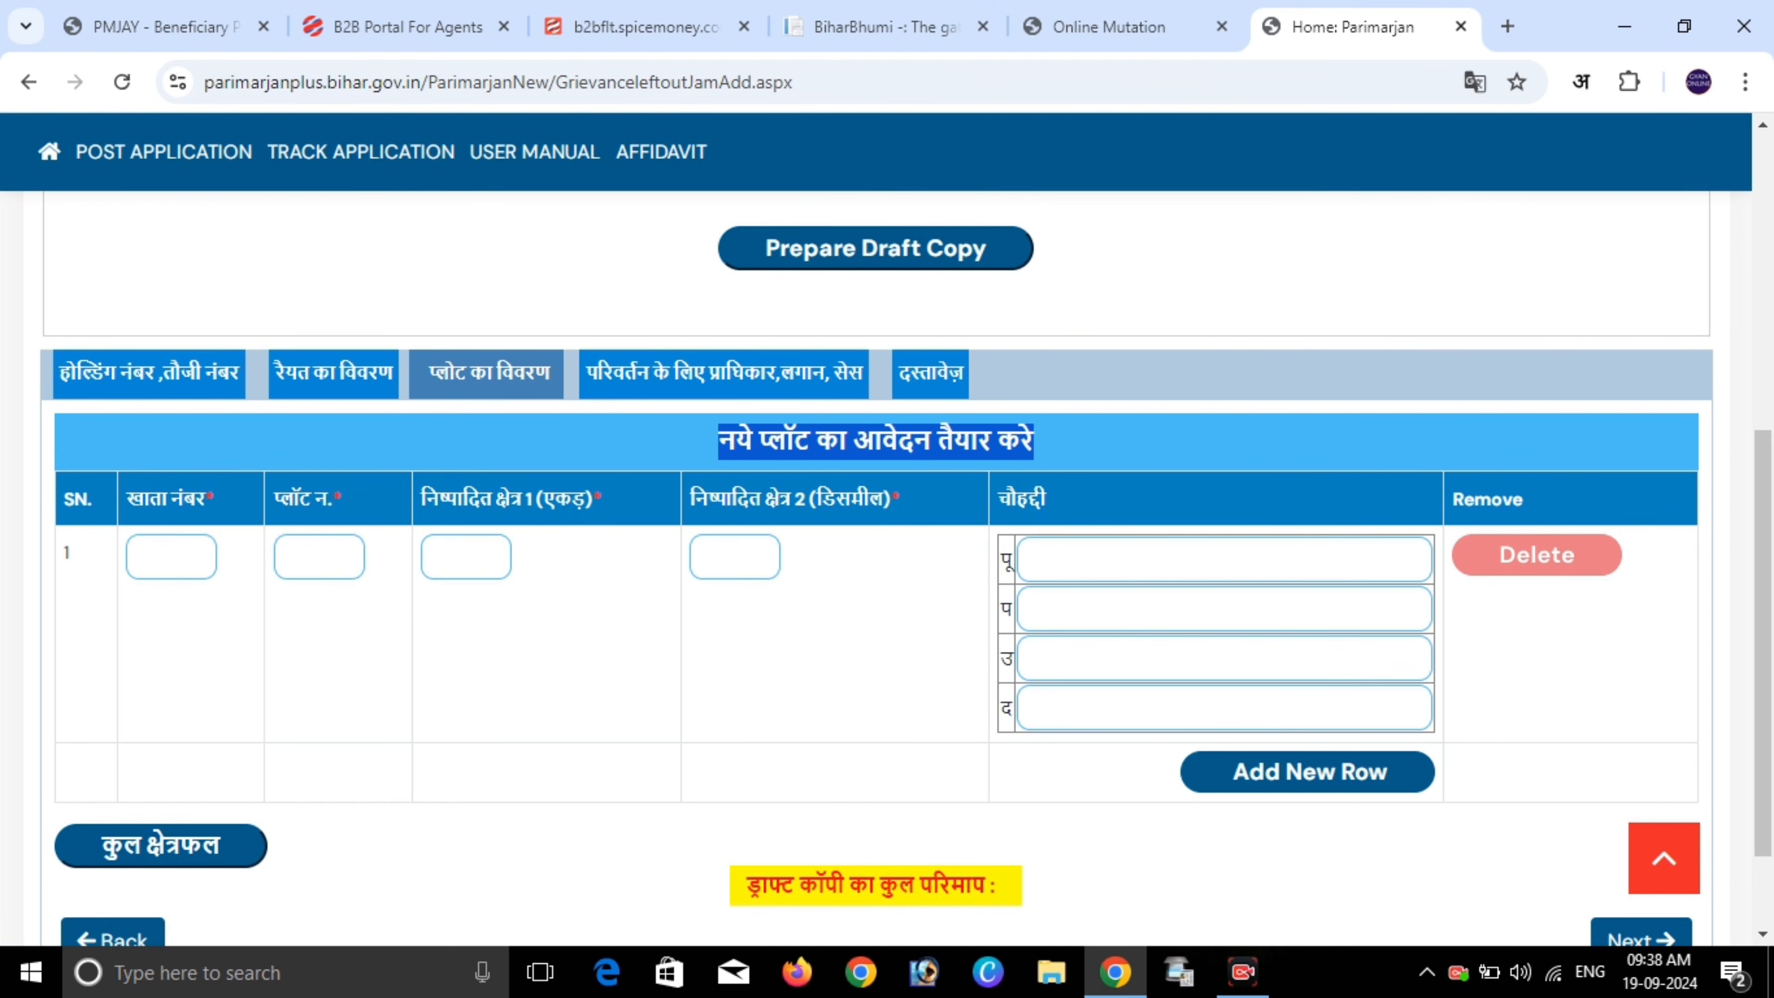
click(171, 558)
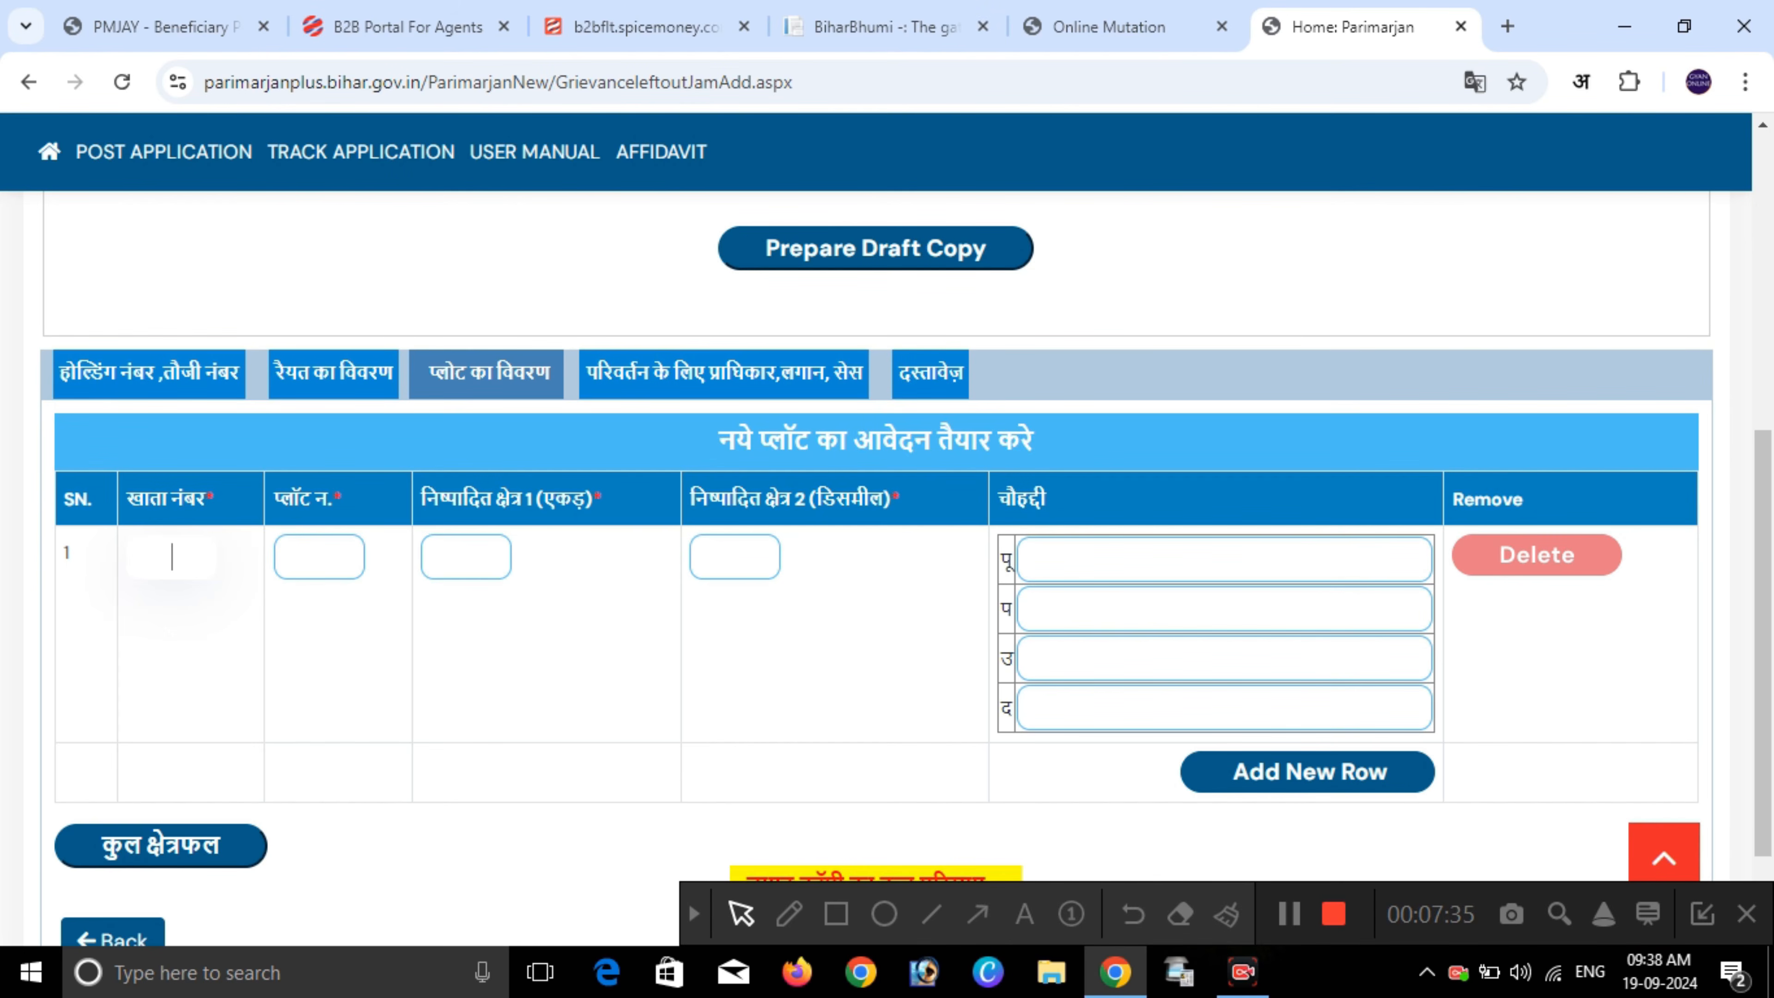
text(455)
click(319, 557)
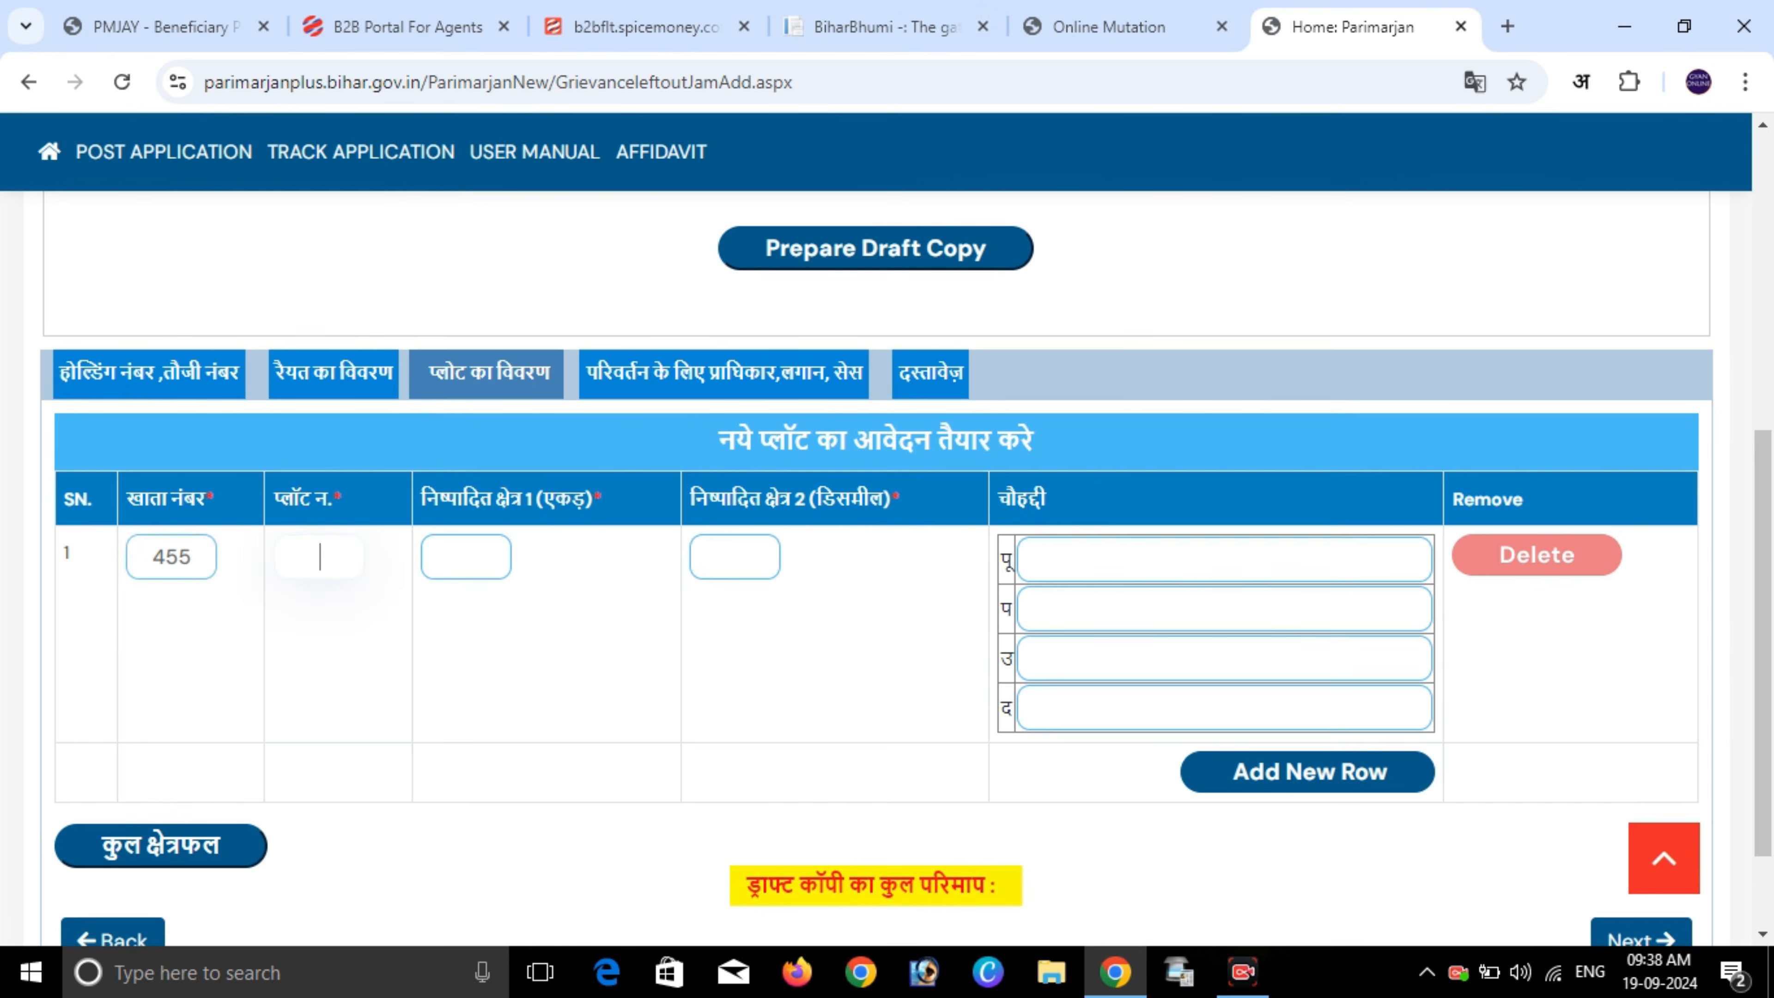
text(385)
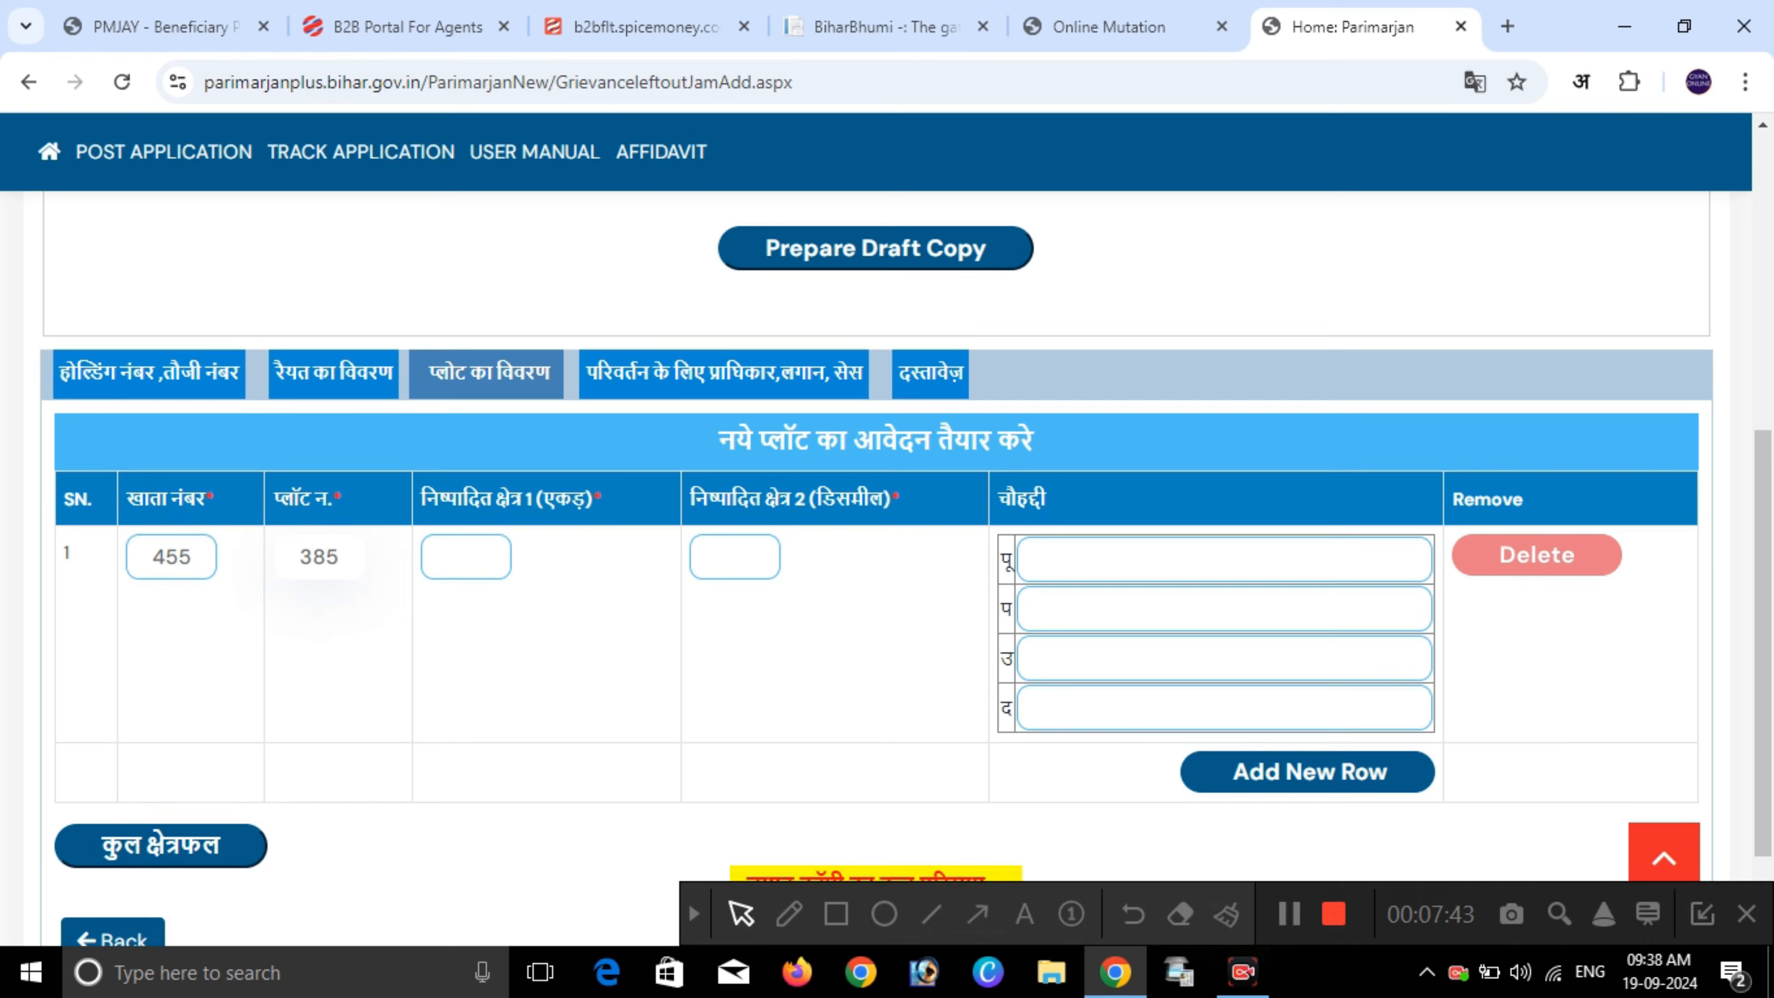
- Set the first plot's acre area to 1, correcting typos, and clear the decimal field
click(466, 557)
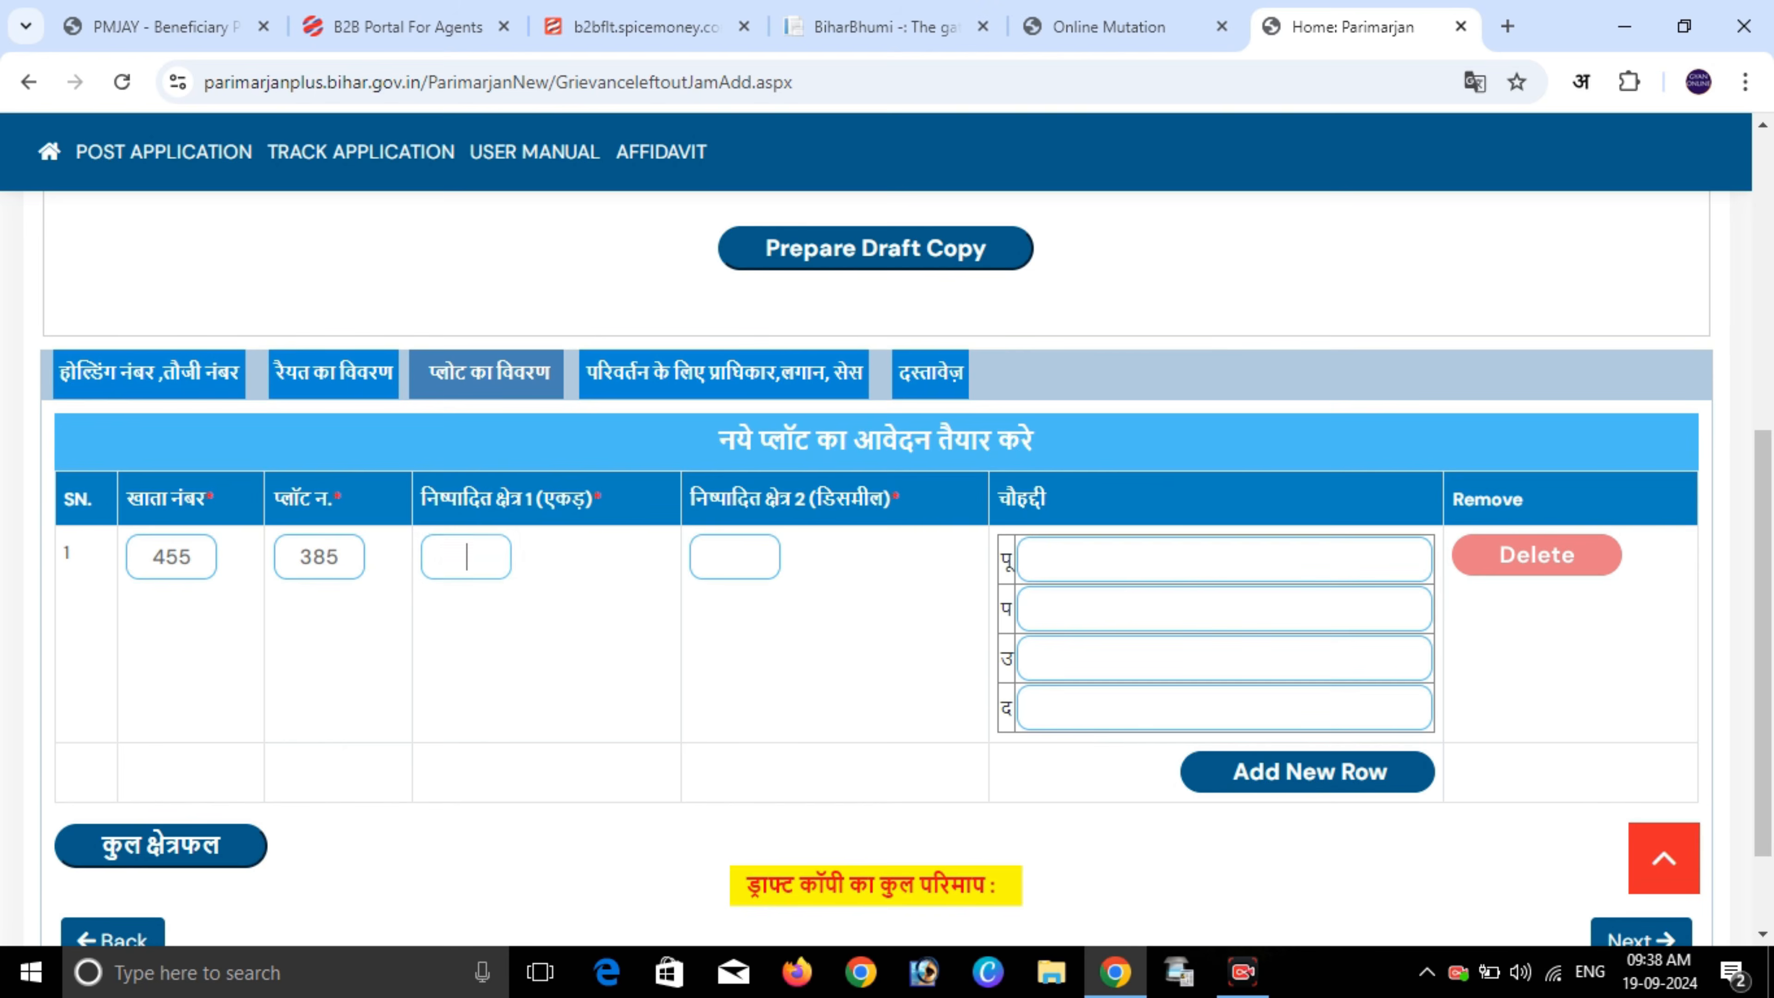
text(12)
key(BackSpace)
key(BackSpace)
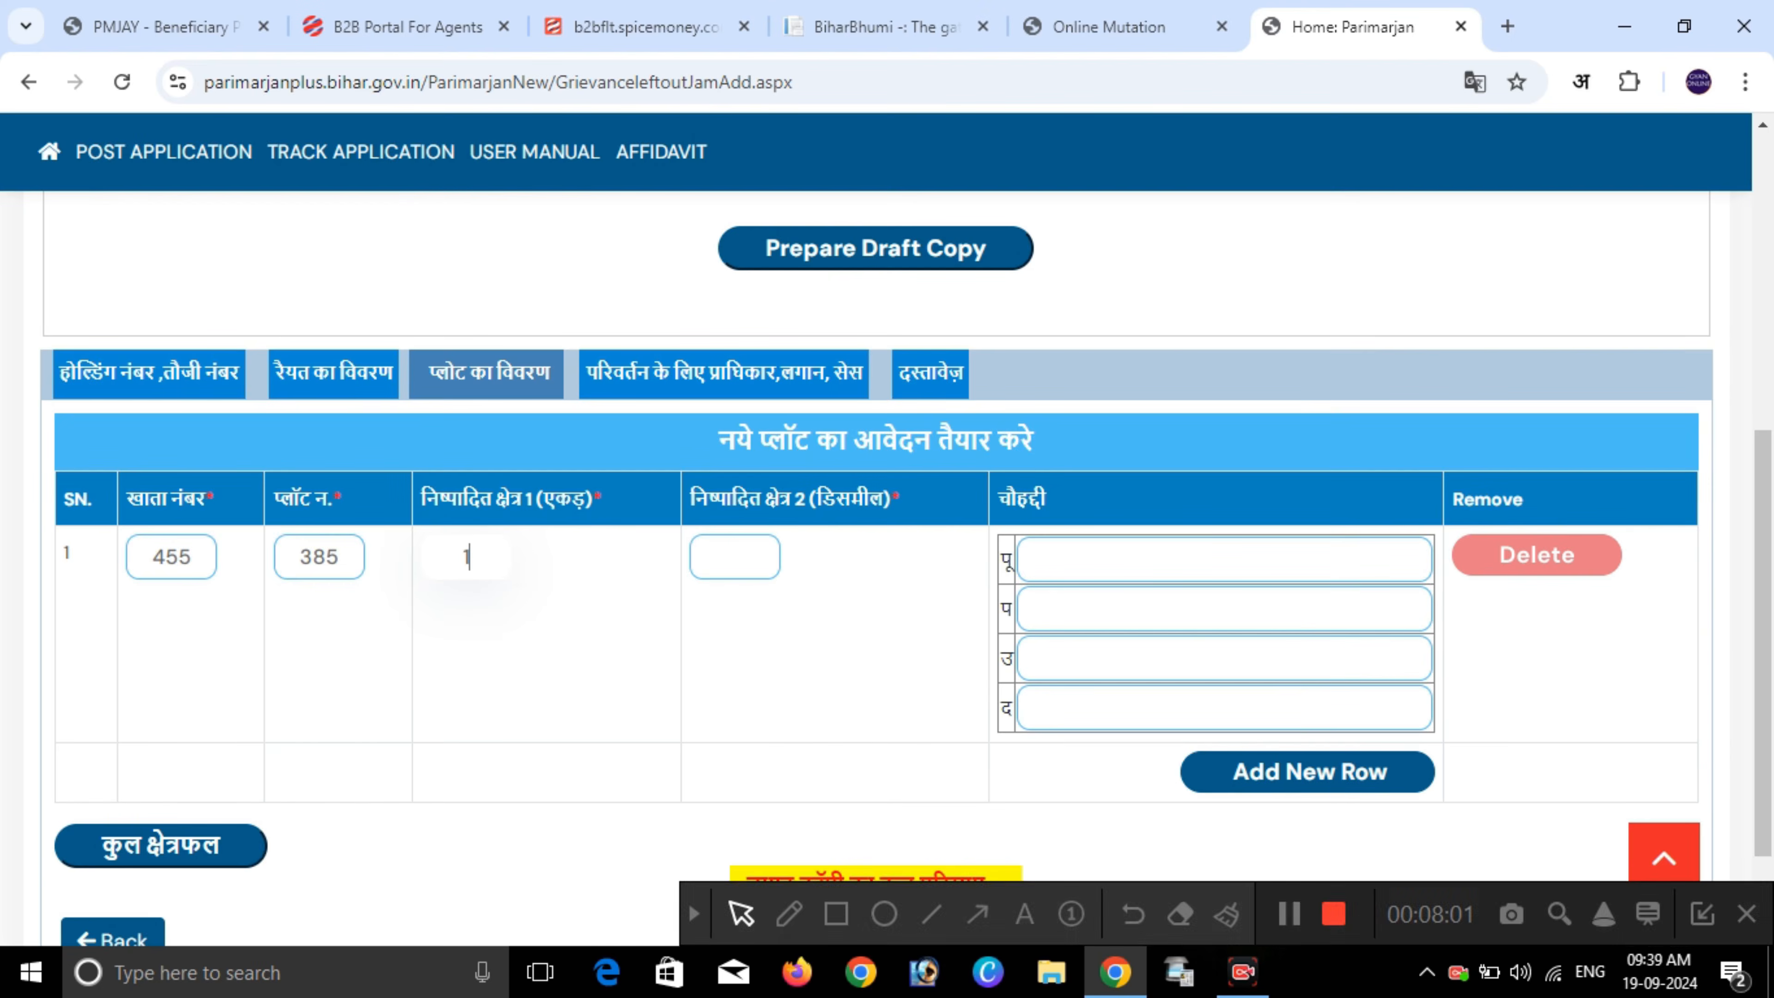
key(BackSpace)
text(0)
key(BackSpace)
text(1)
key(Tab)
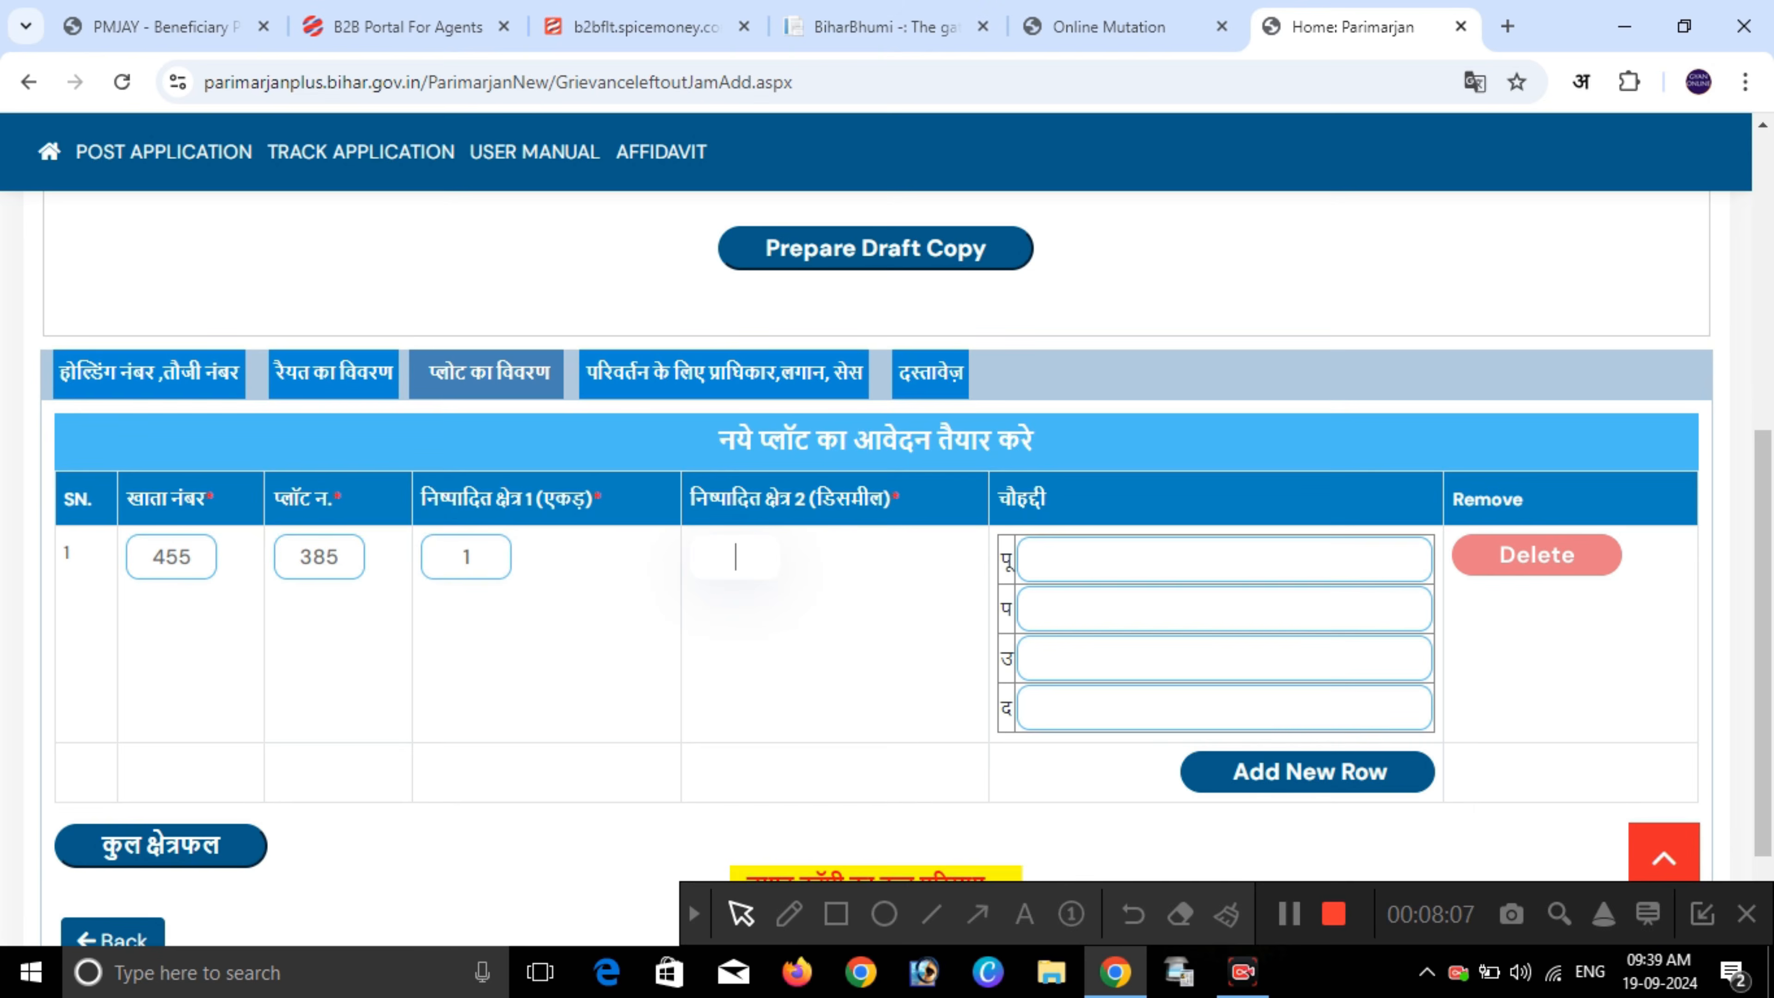
drag(689, 499, 884, 500)
click(735, 557)
text(5)
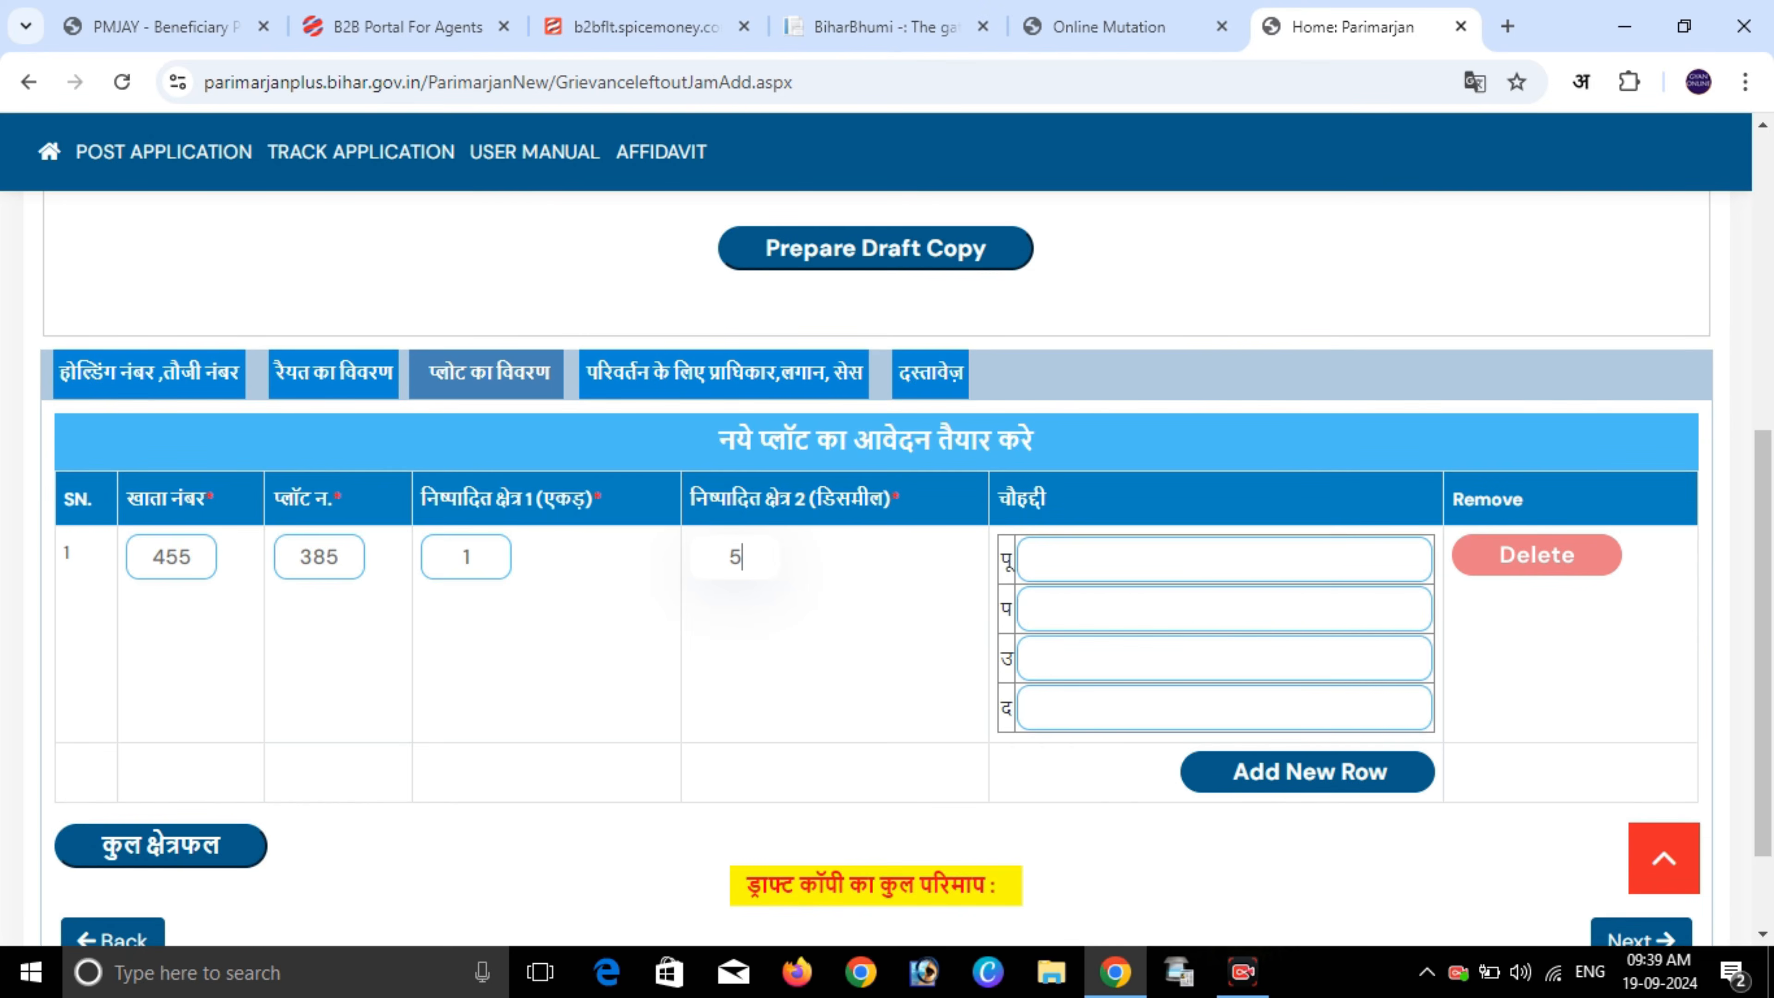
key(BackSpace)
- Enter 01 decimal, boundaries ram kumar, shyamji, mohan, sohan, then add a second plot row
text(01)
click(1024, 560)
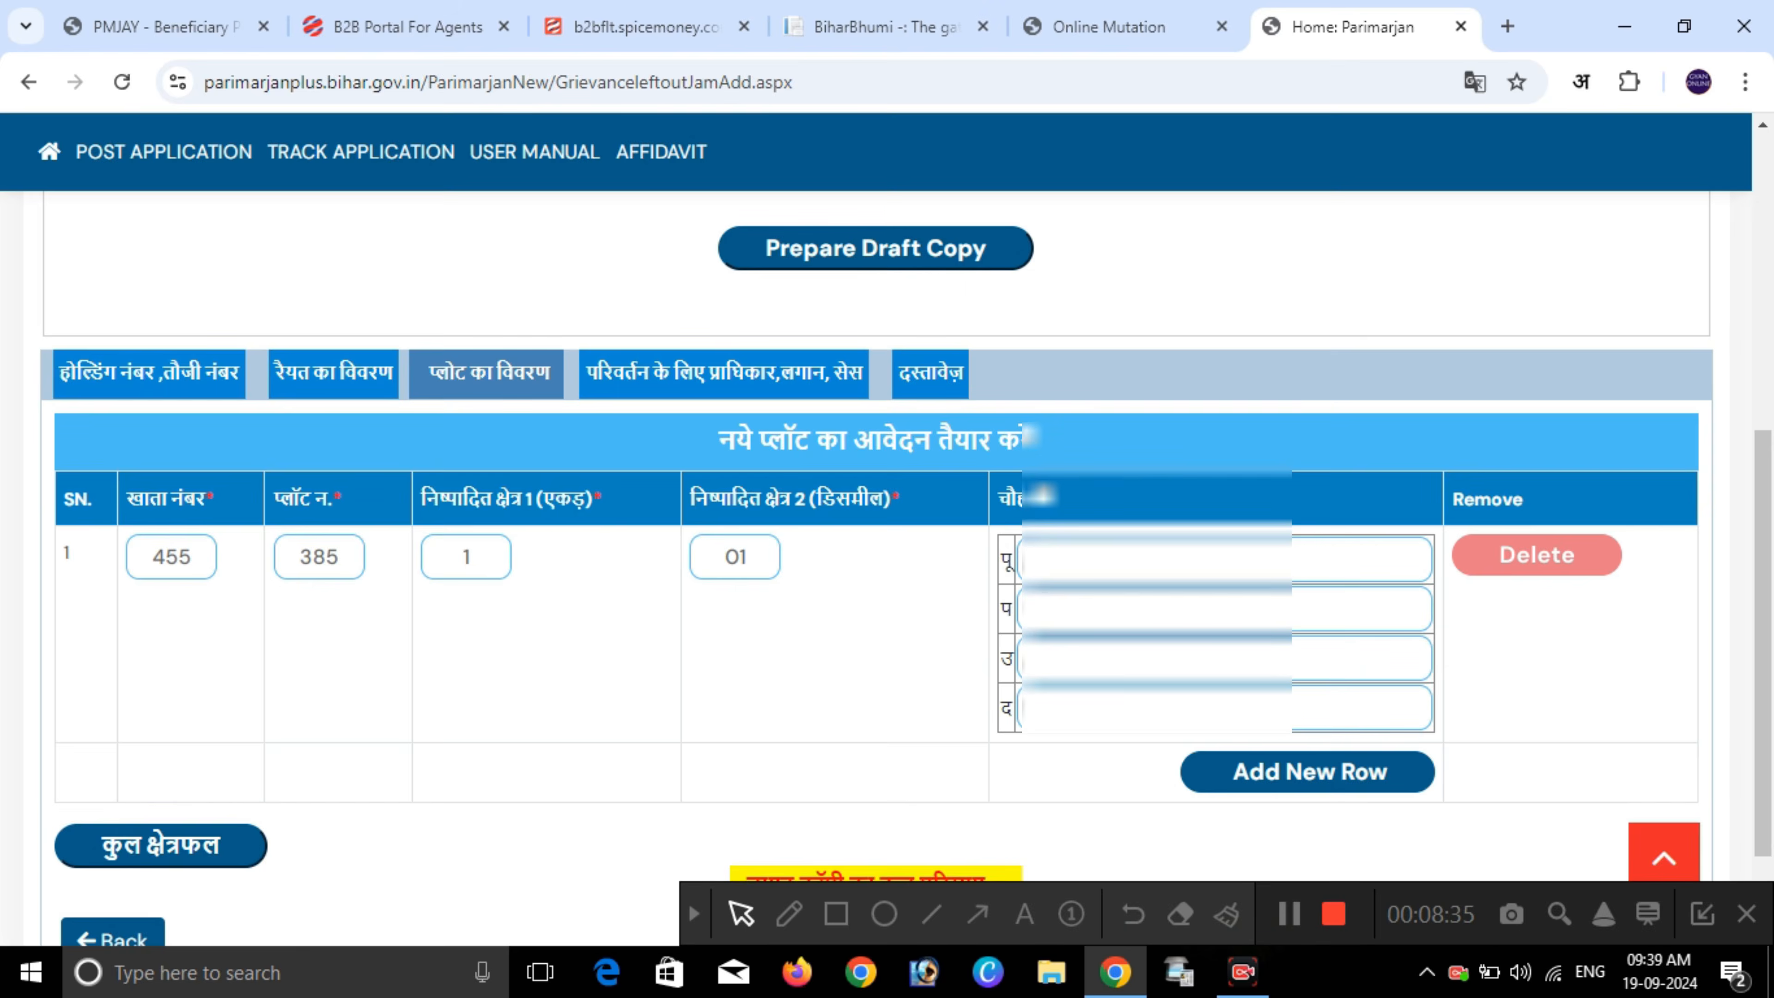
text(ram kumar)
key(Tab)
text(shyamji)
key(Tab)
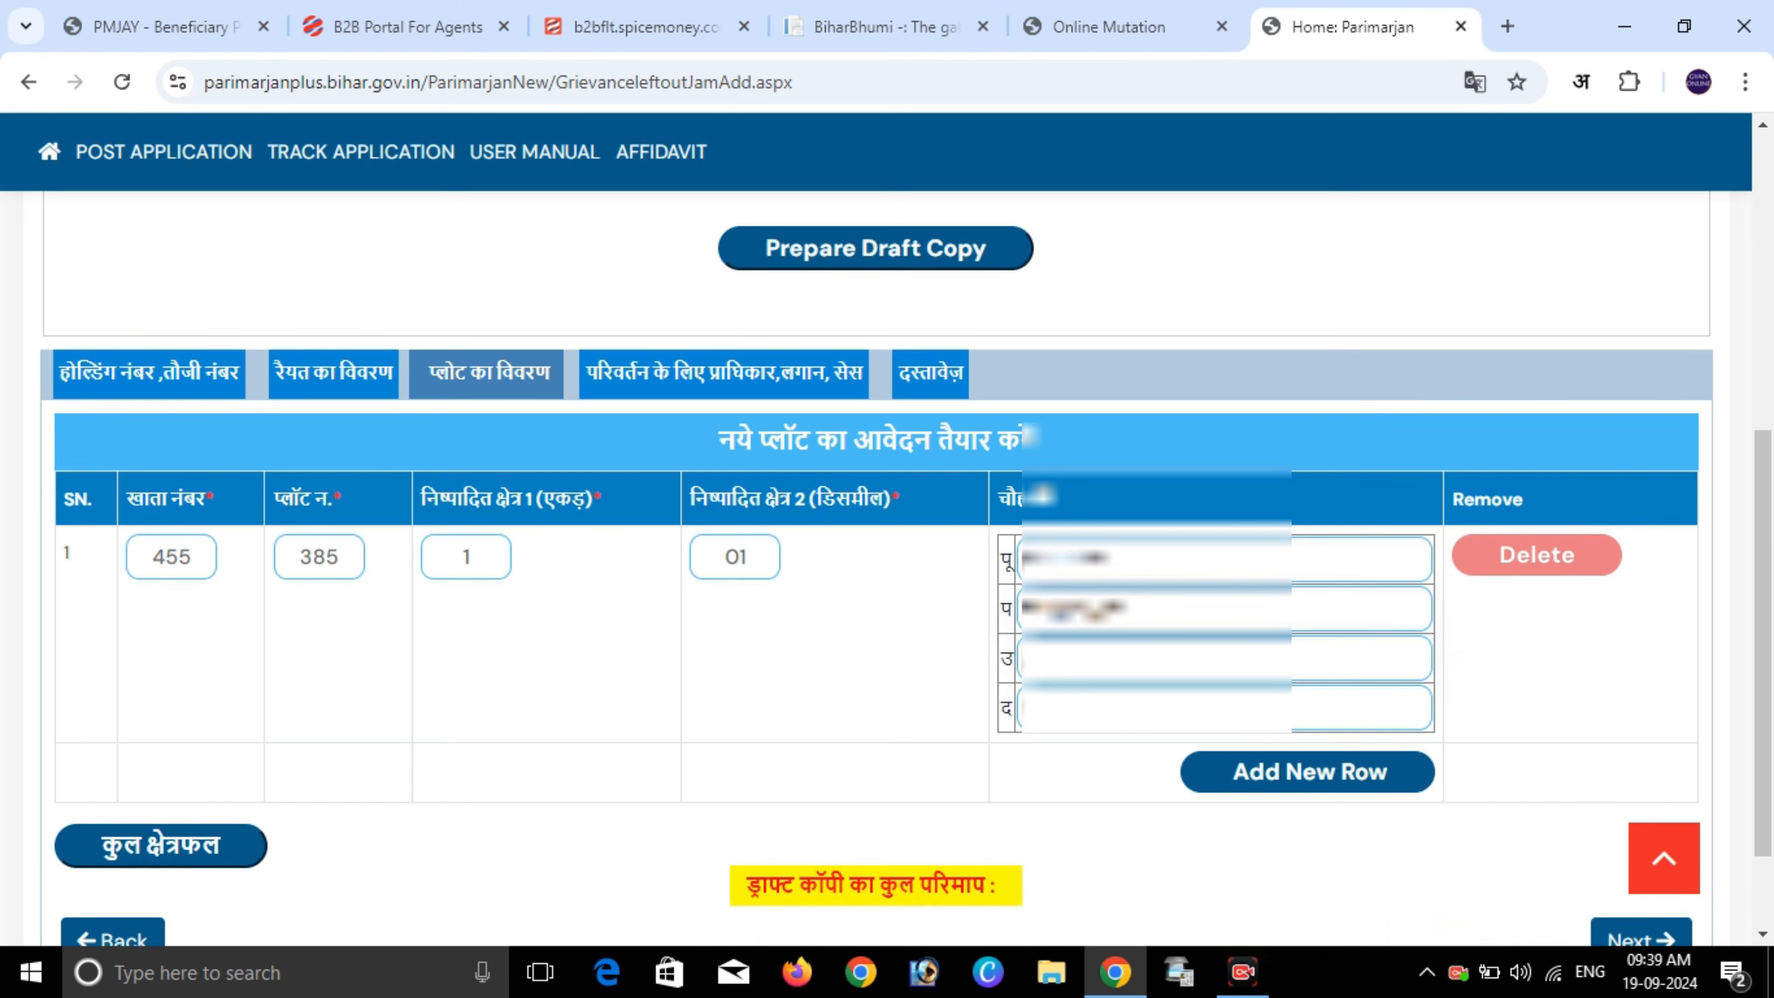
text(mohan)
key(Tab)
text(sohan)
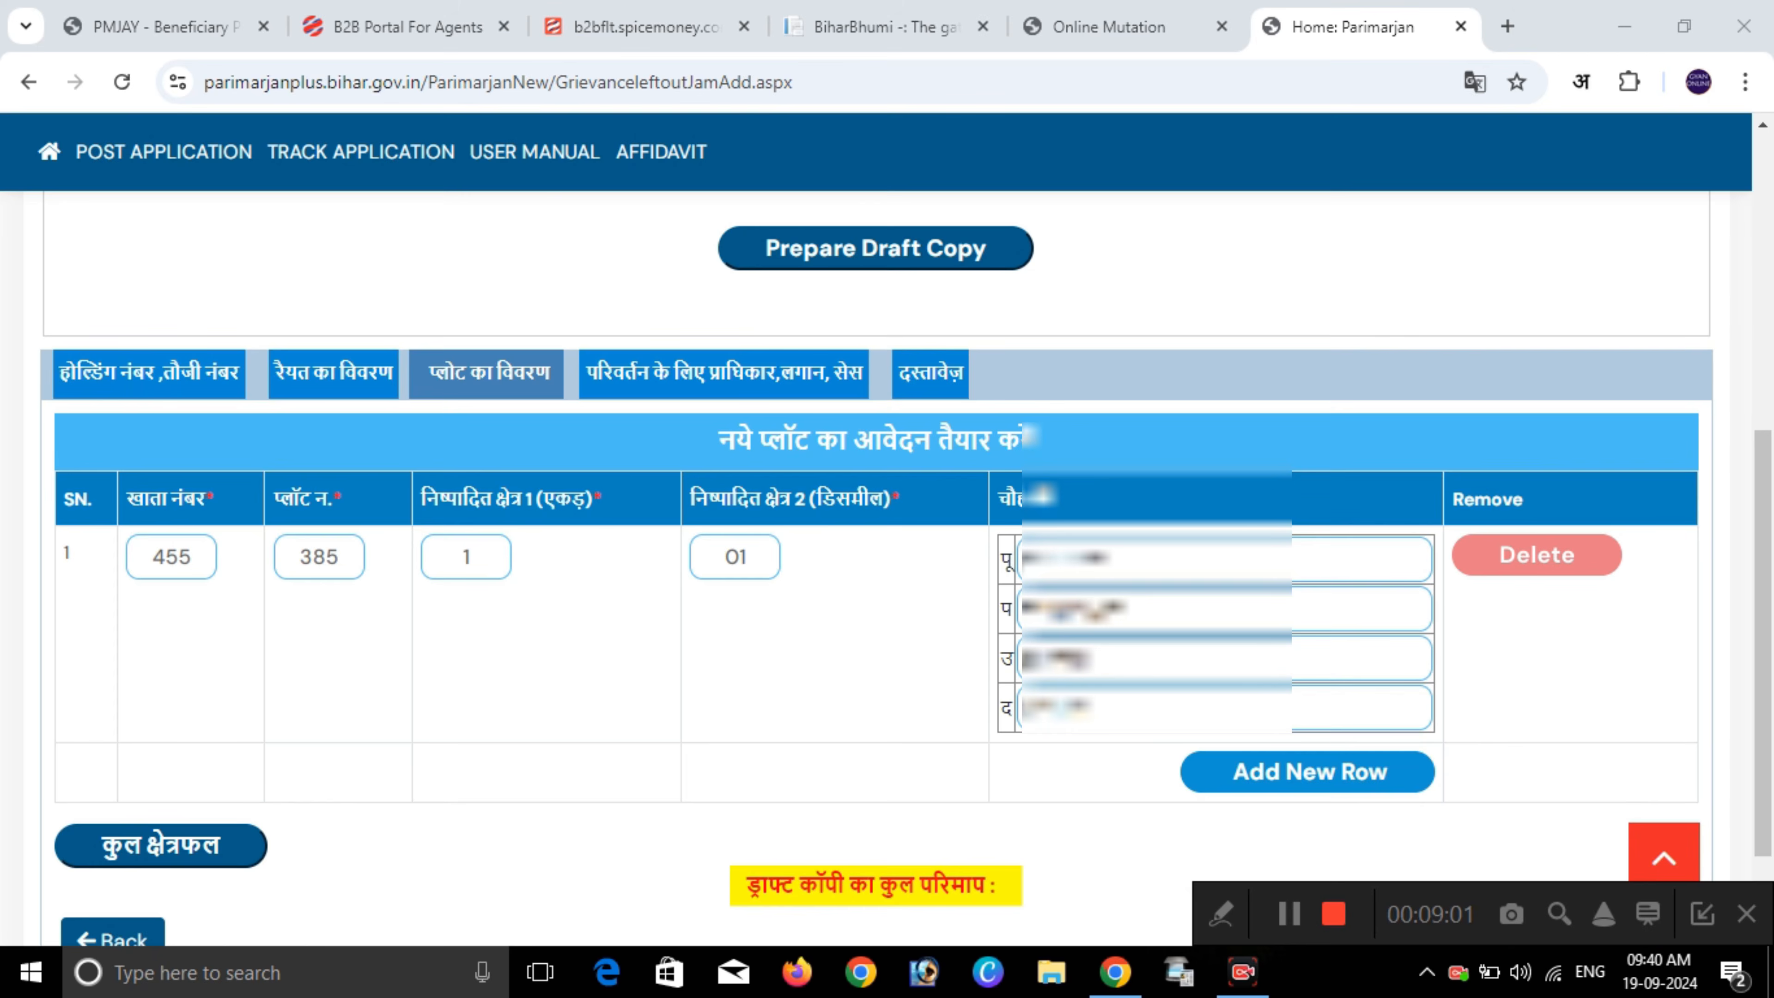
click(1308, 772)
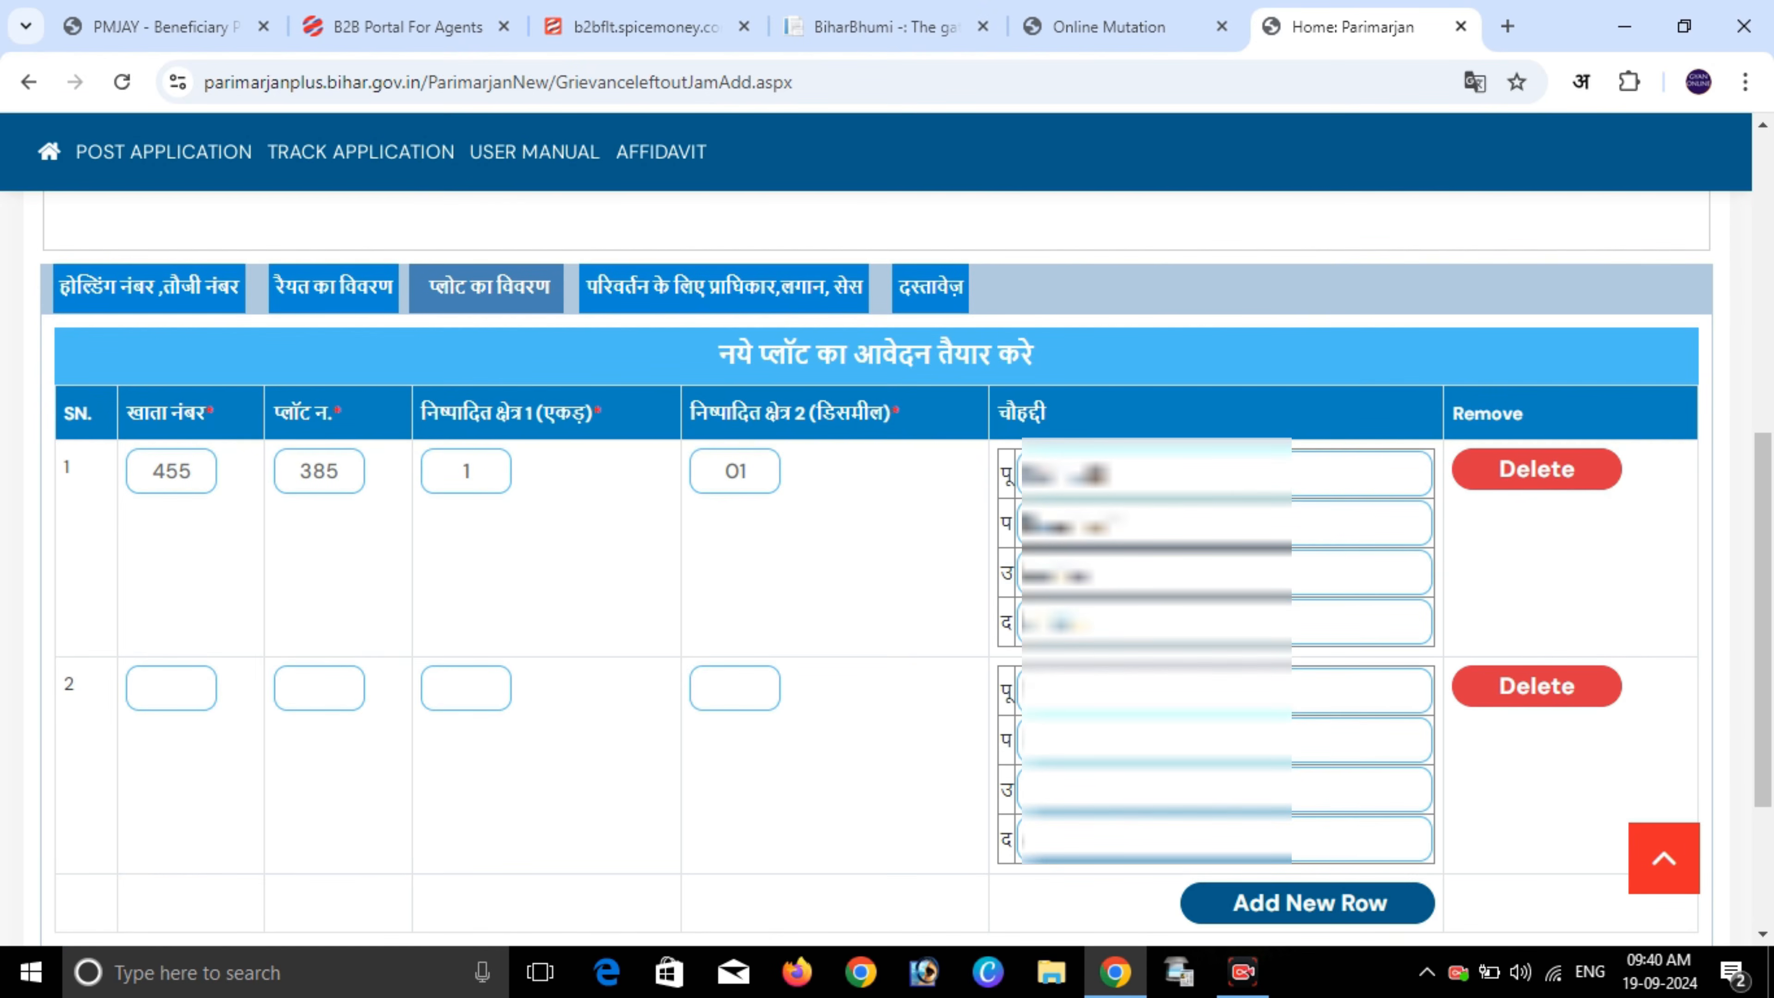
- Enter khata number 4 and plot number 78 in the second plot row
click(171, 688)
click(319, 688)
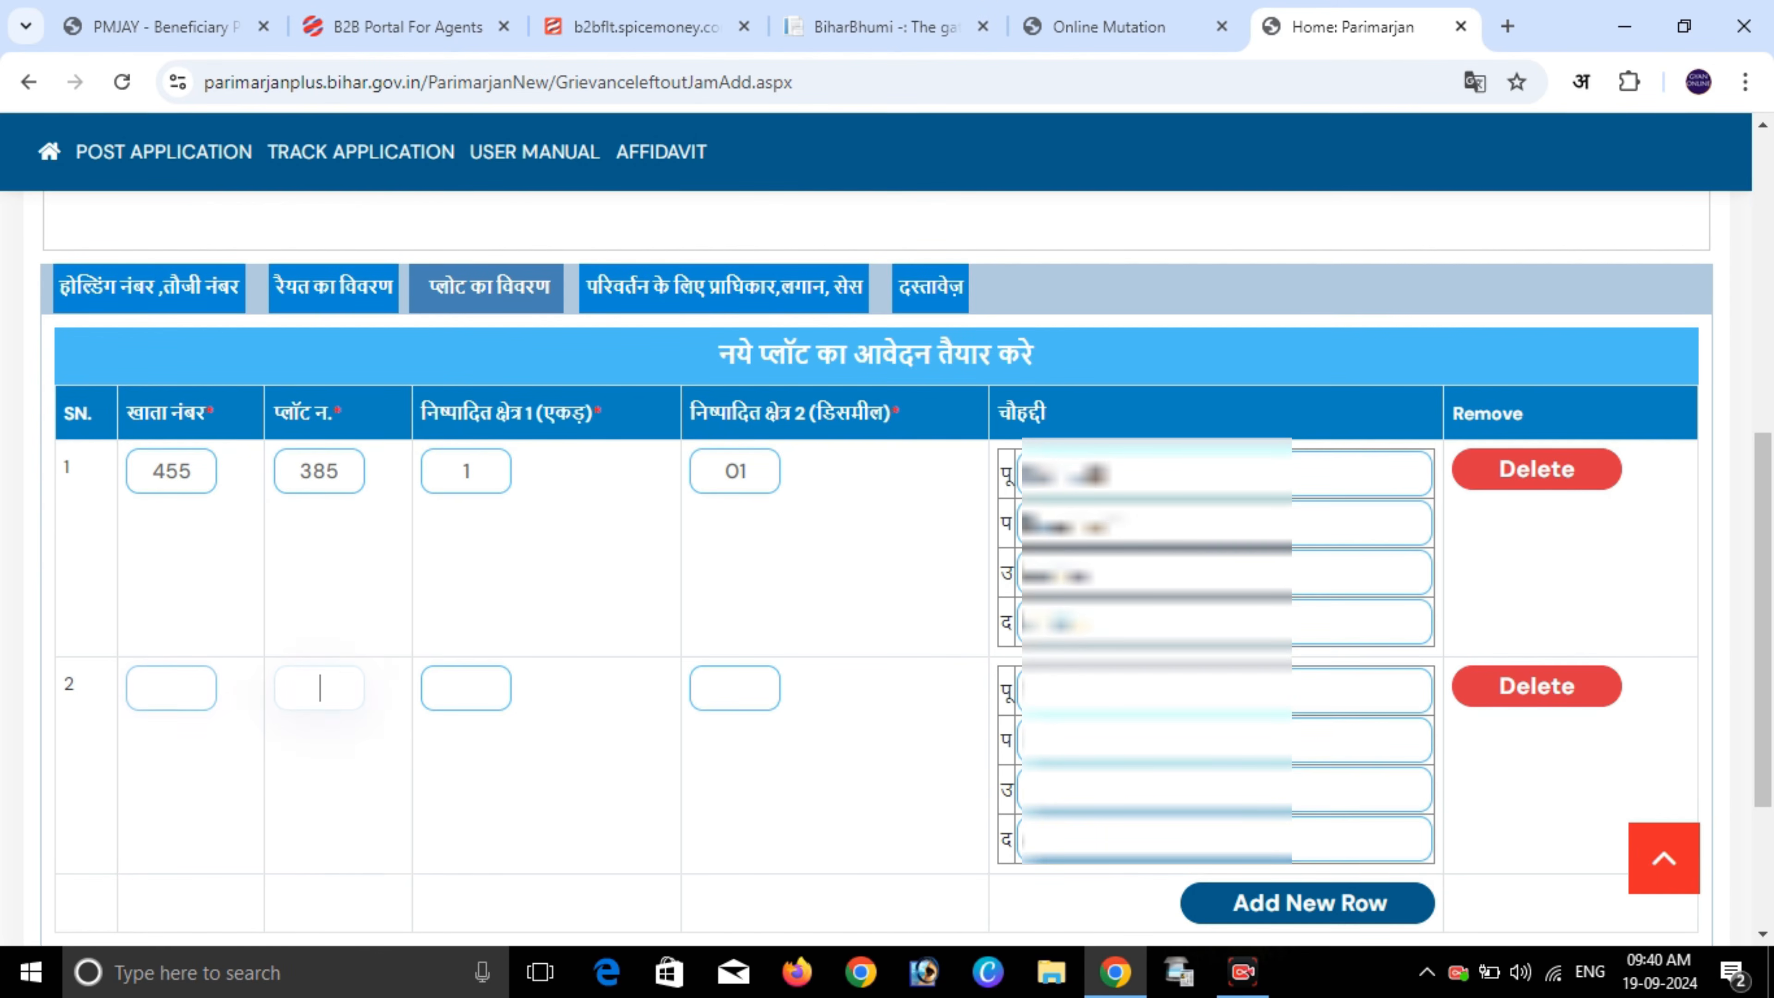
click(466, 689)
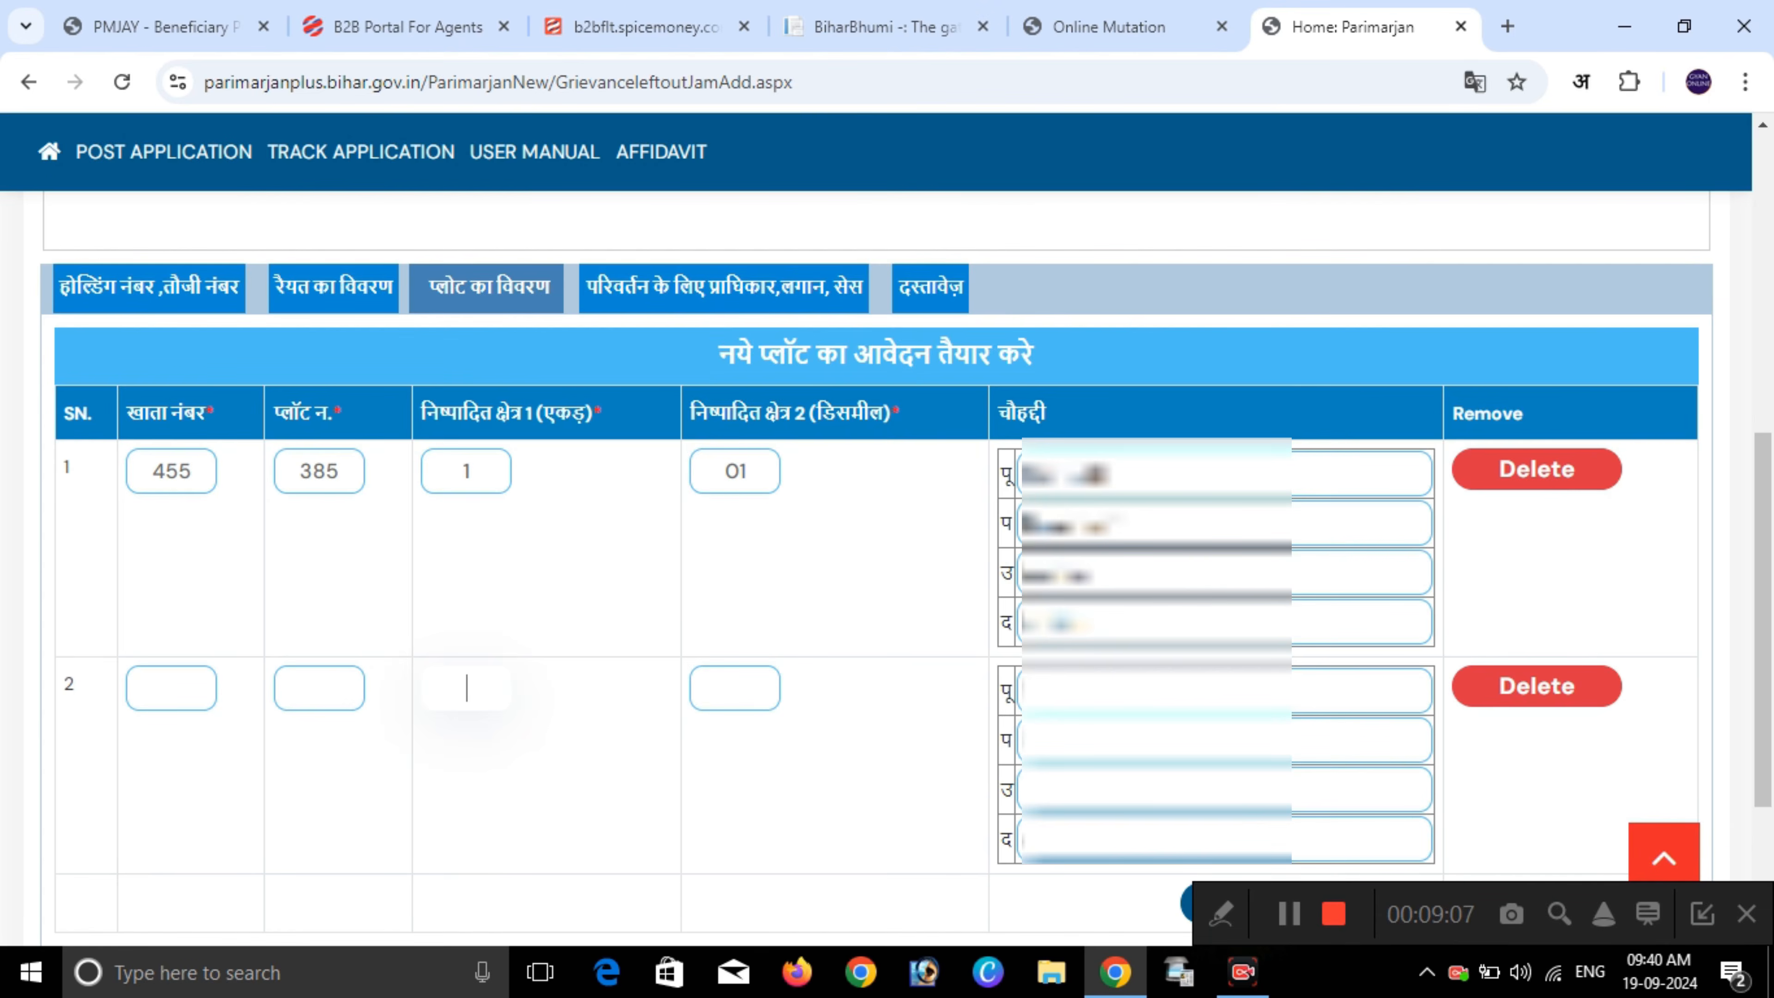
click(171, 689)
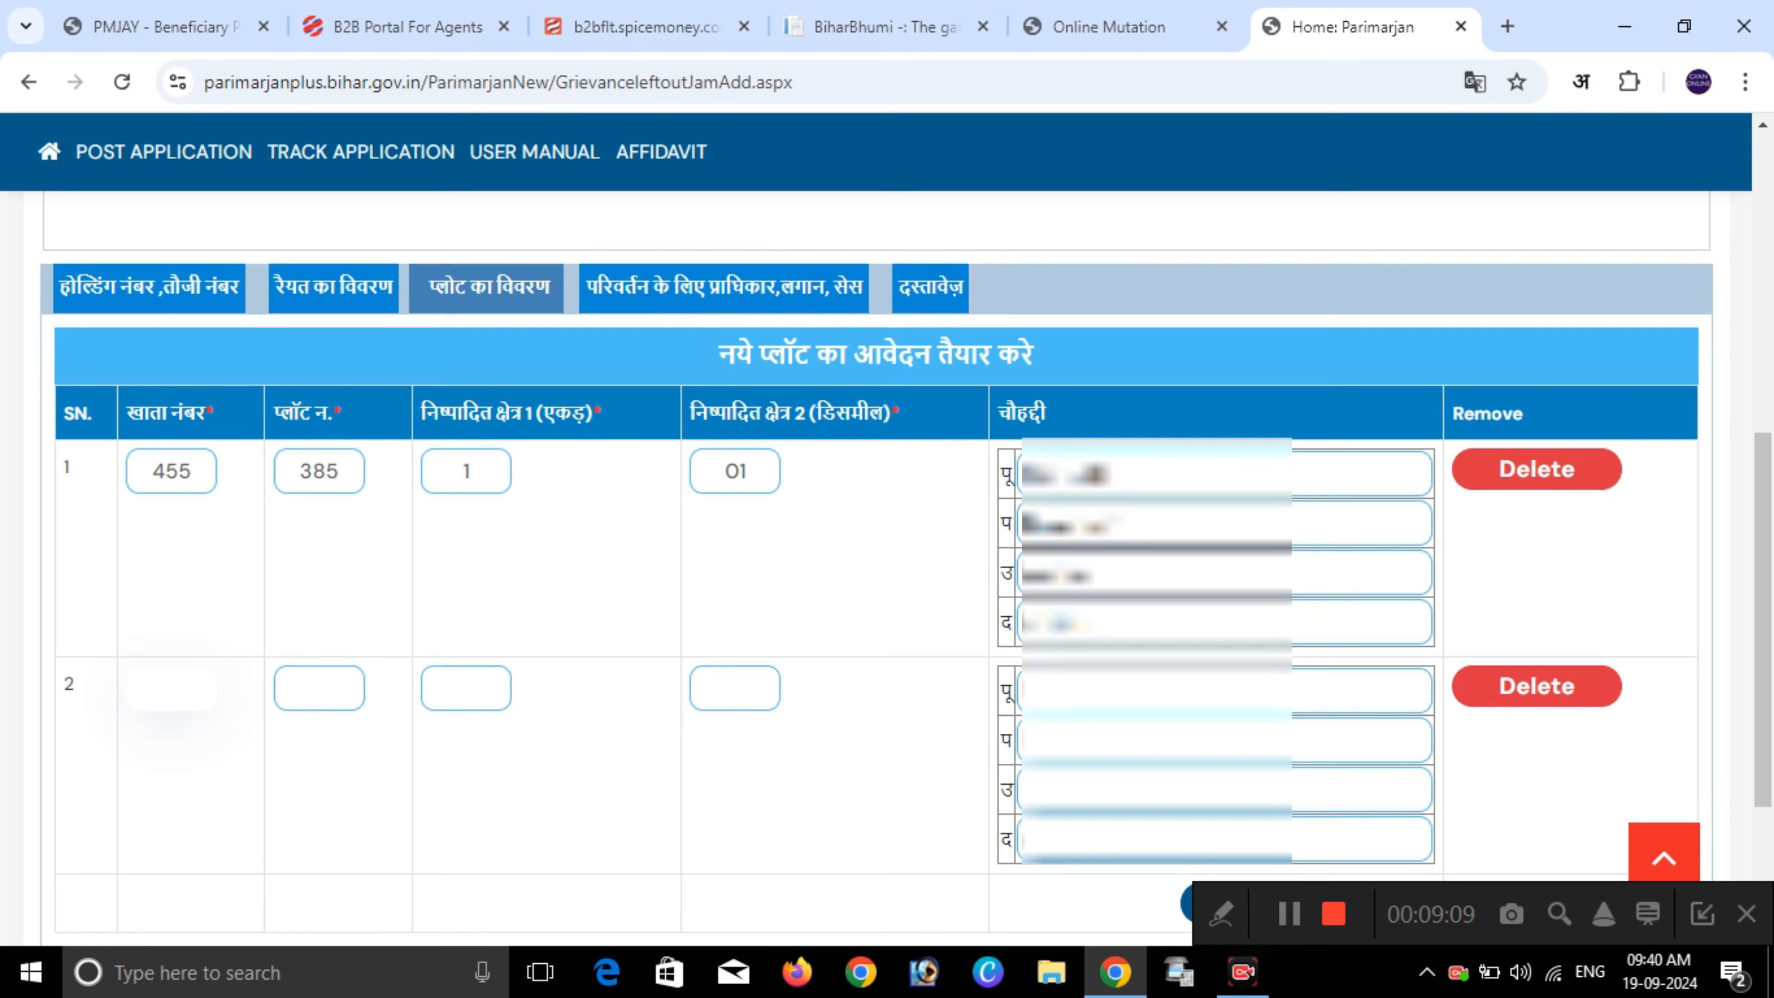
text(4)
click(320, 689)
text(78)
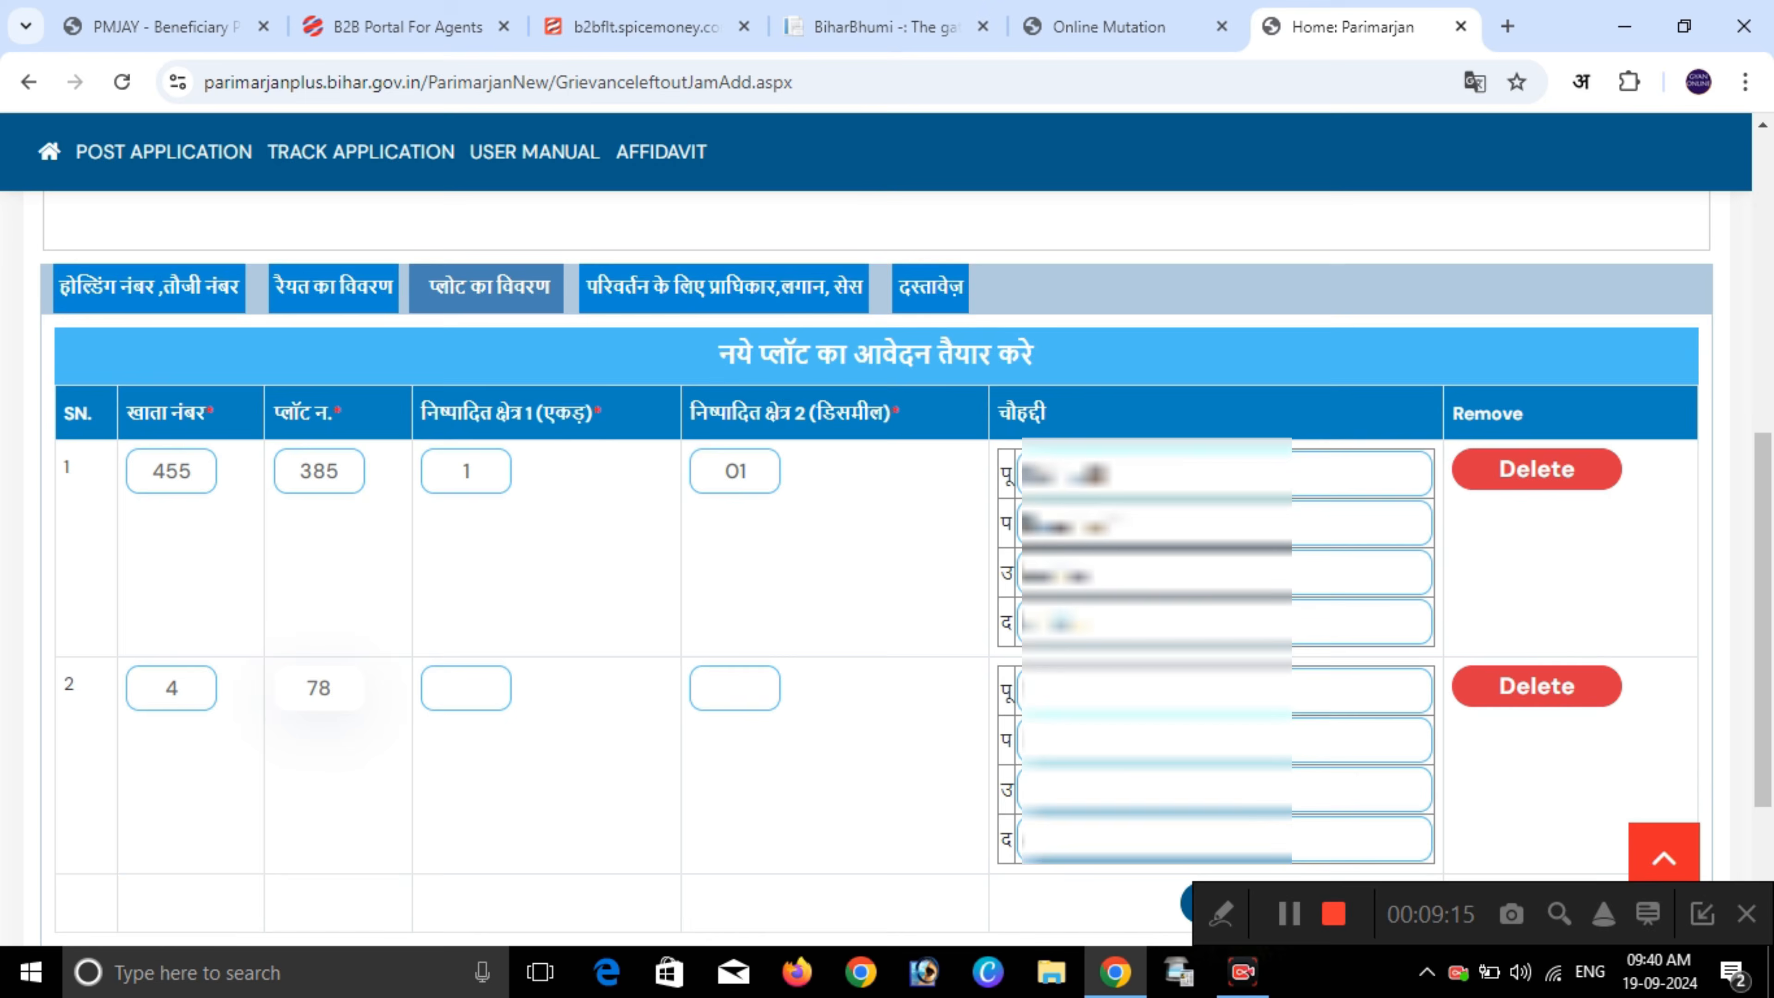
- Give the second plot 0 acre 09 decimal and fill its boundary fields with placeholder dots
click(465, 688)
text(0)
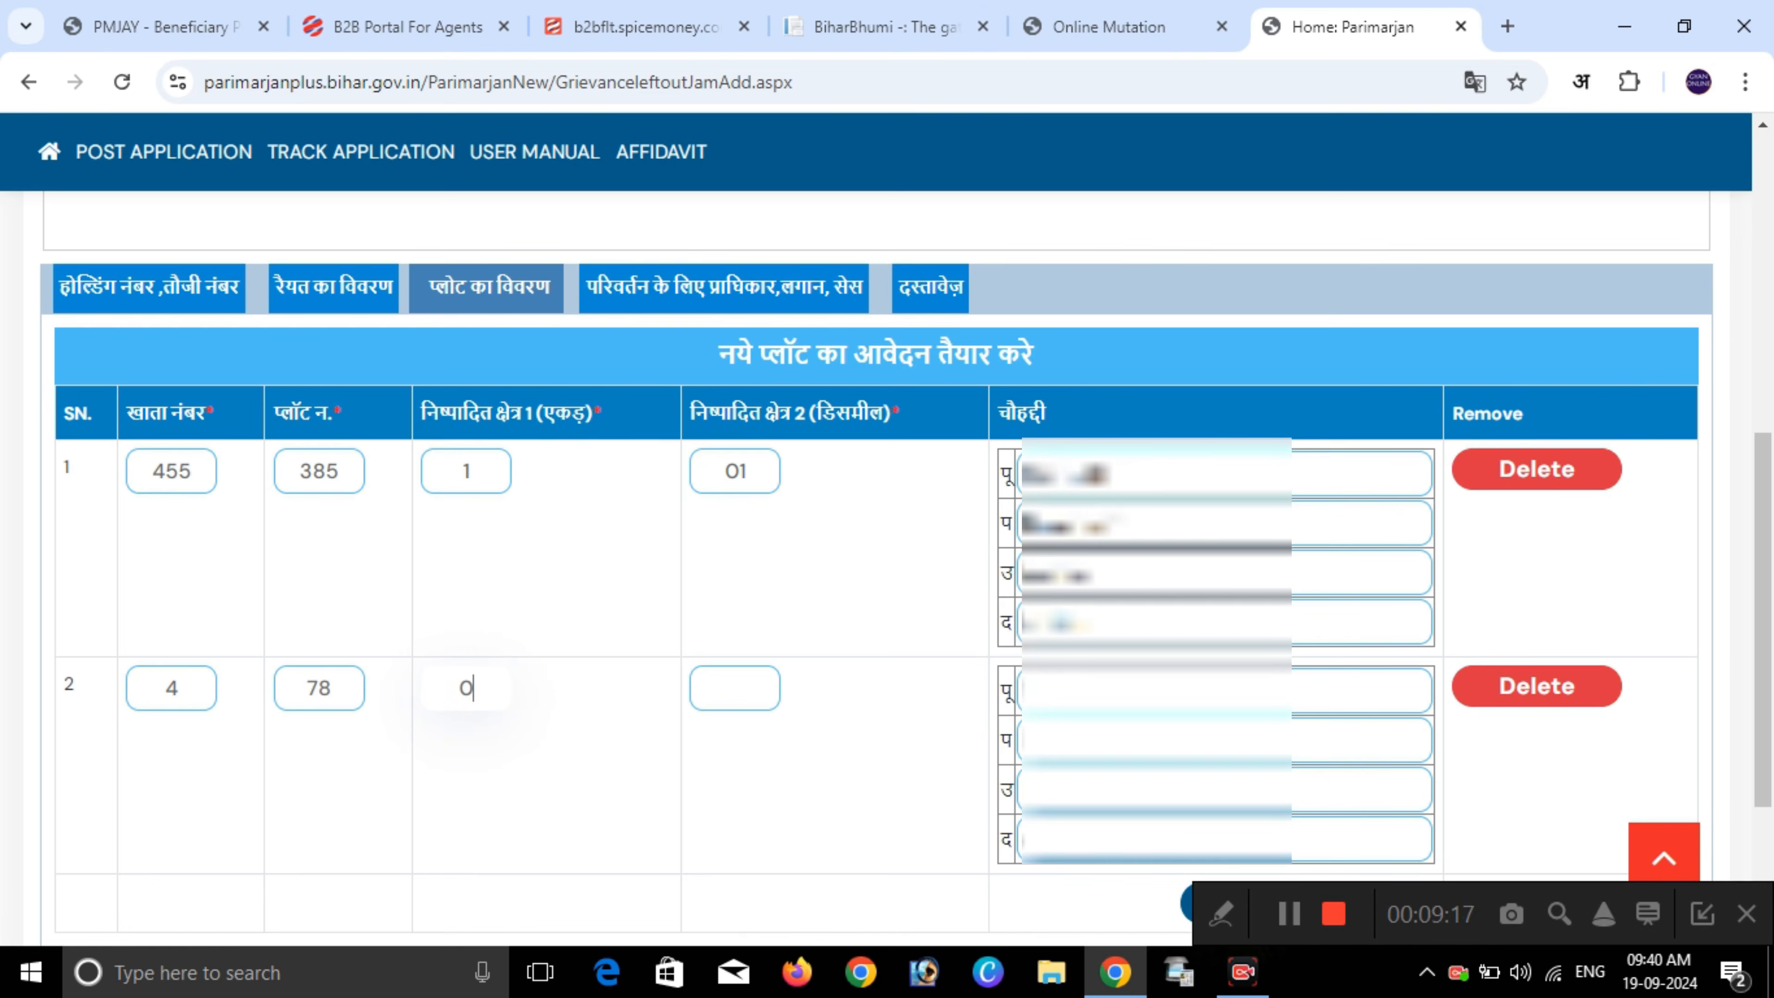
click(734, 688)
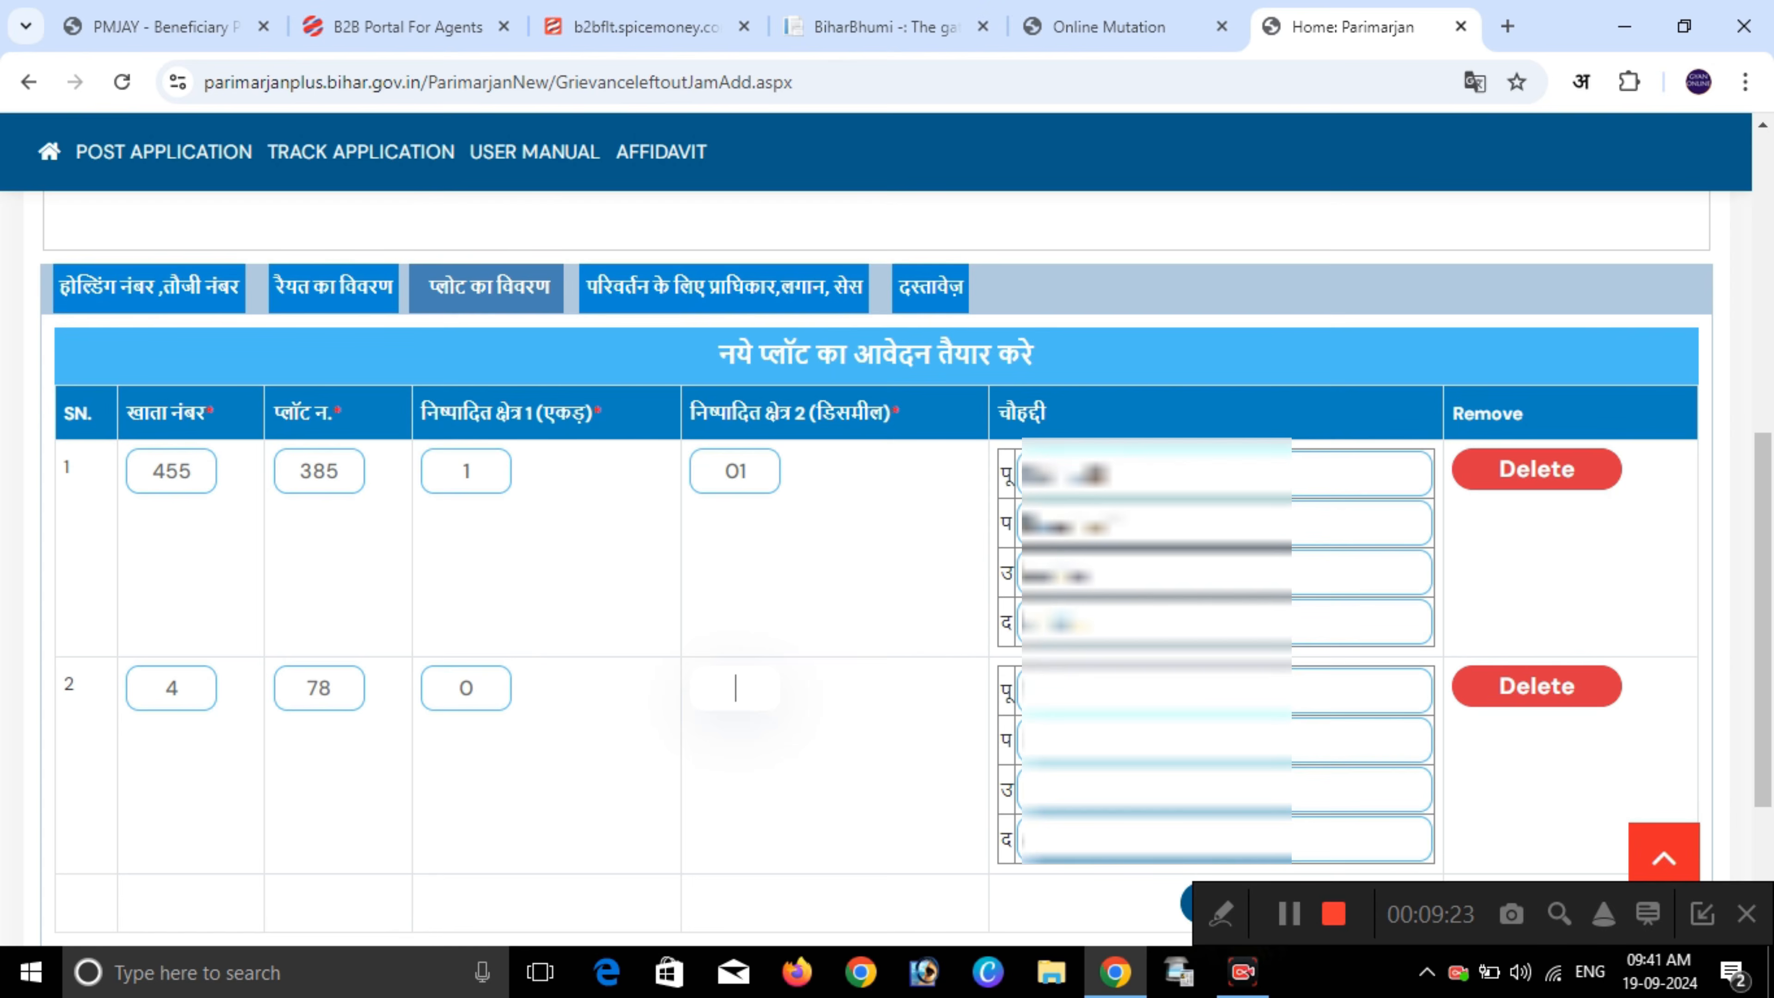
text(9)
key(BackSpace)
text(09)
key(Tab)
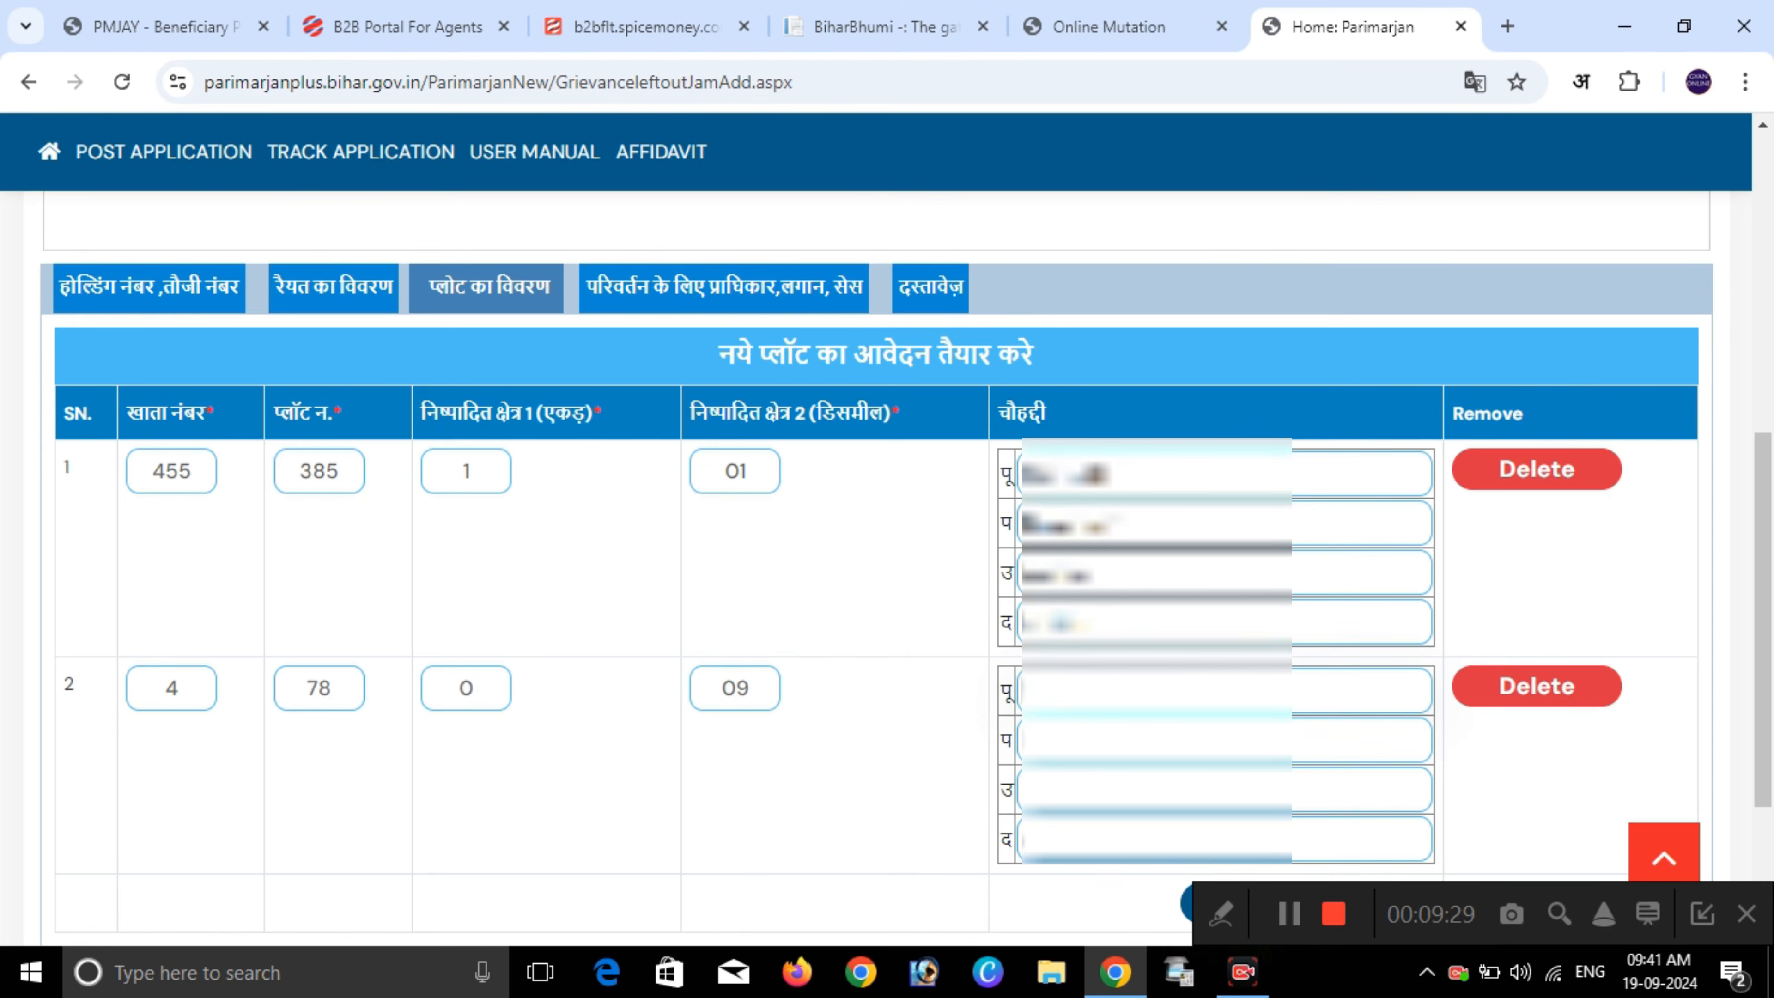
text(.........)
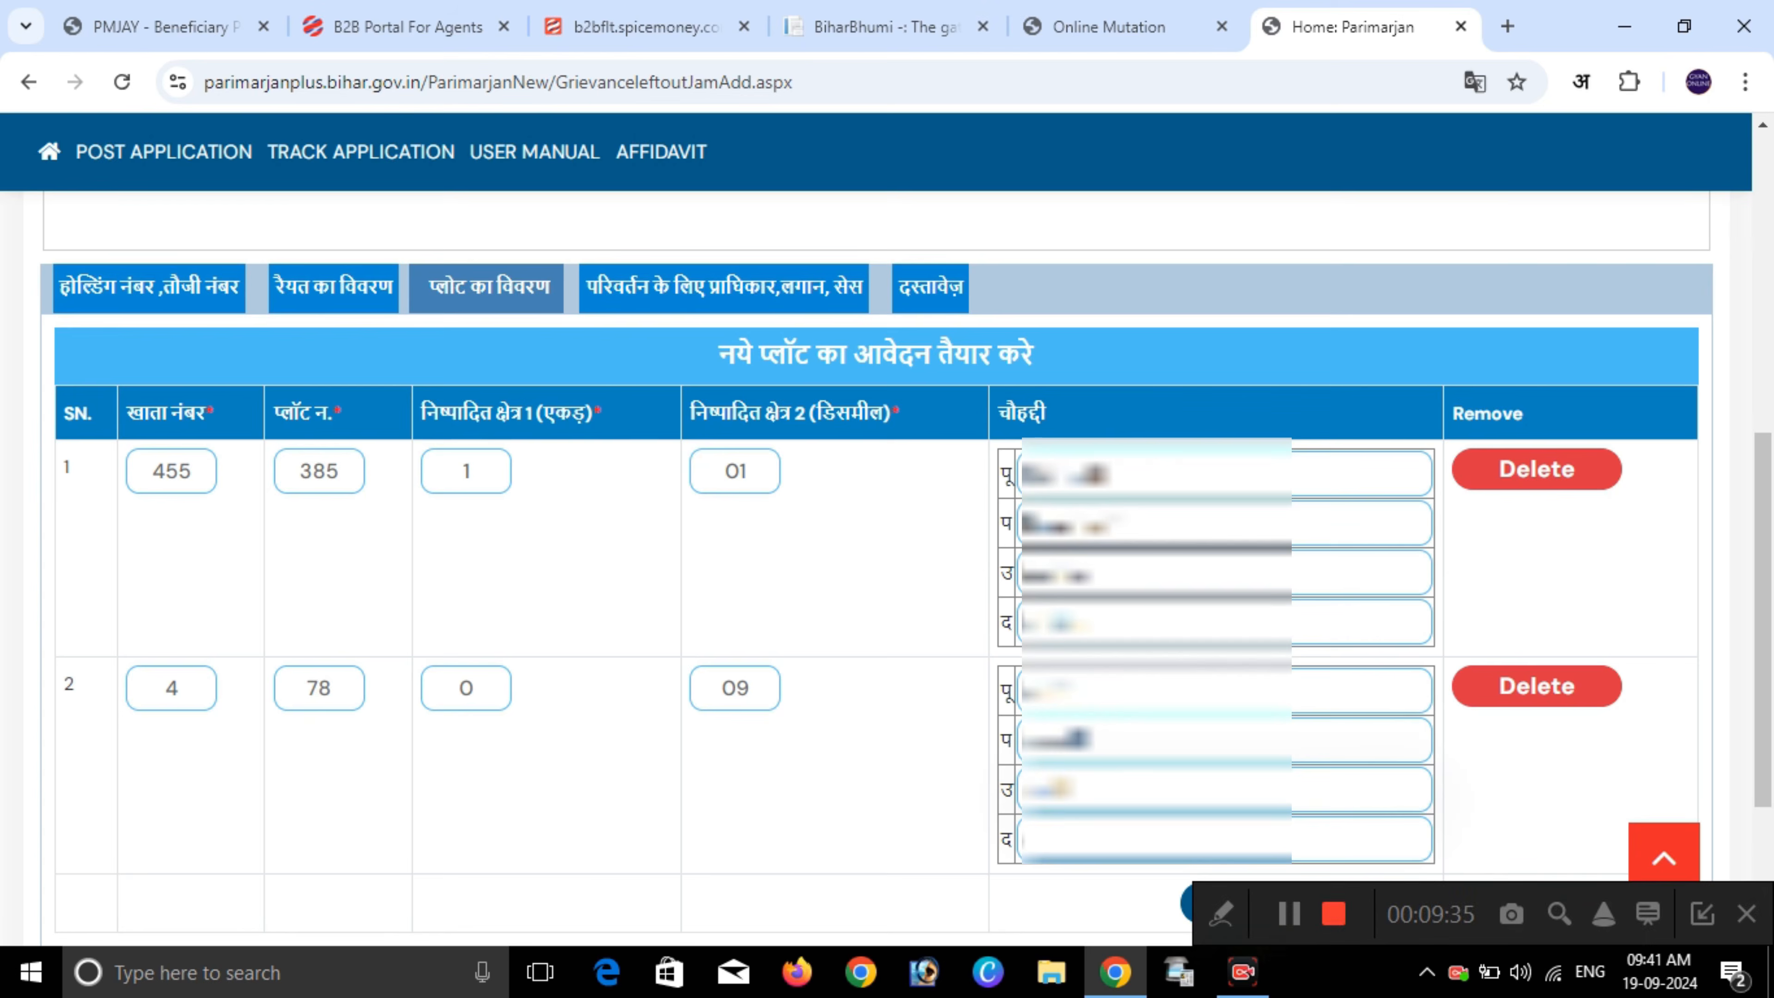
text(...)
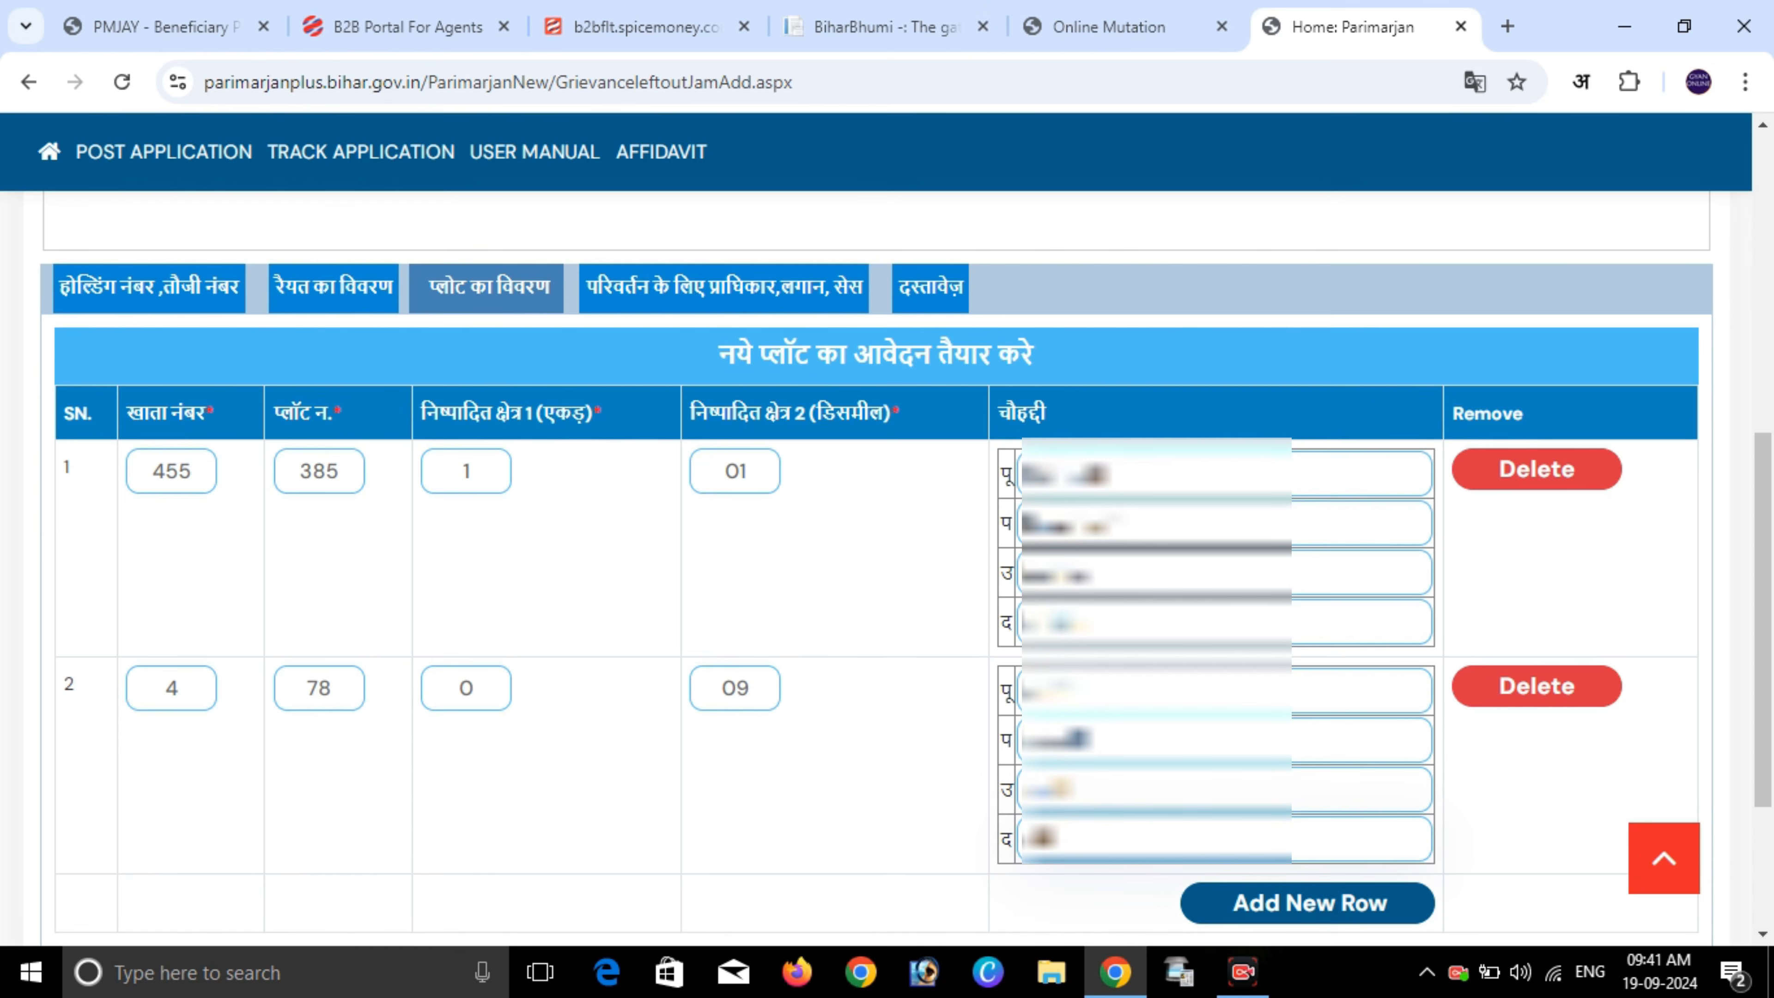
- Compute the plots' total area of 1 acre 10 decimal and reach the authority, rent and cess section
scroll(887, 559, down, 3)
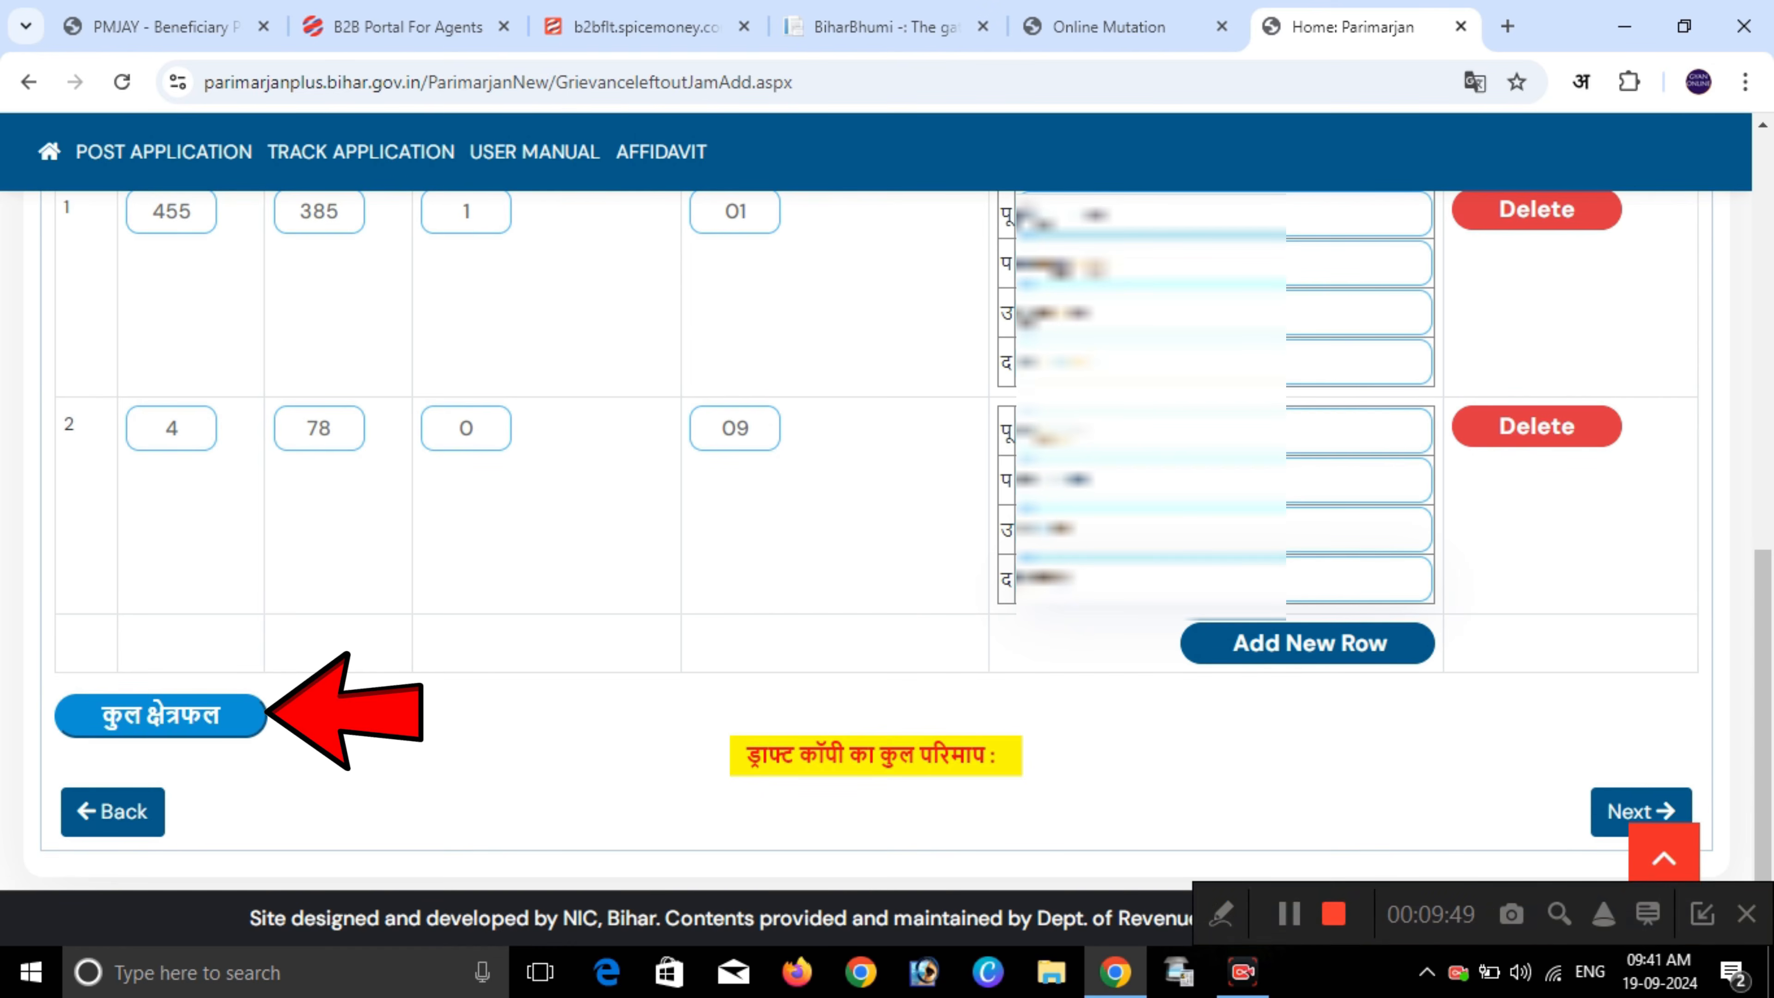
click(161, 715)
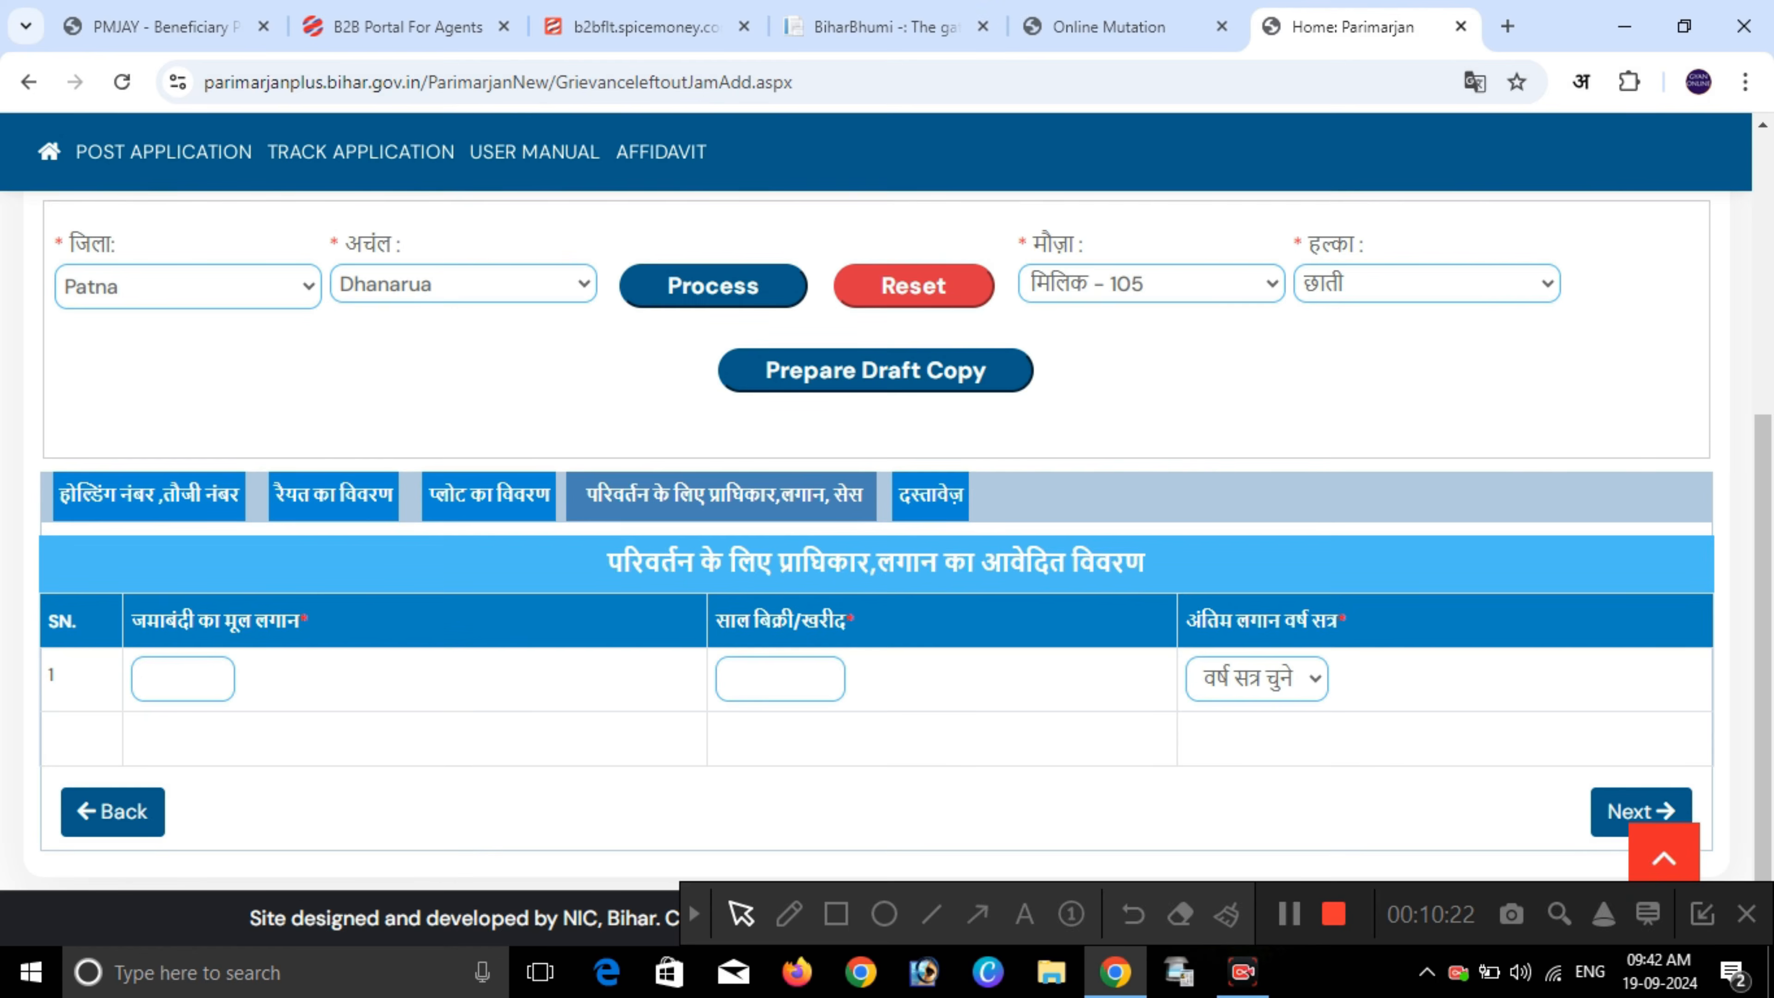
drag(607, 563, 1144, 564)
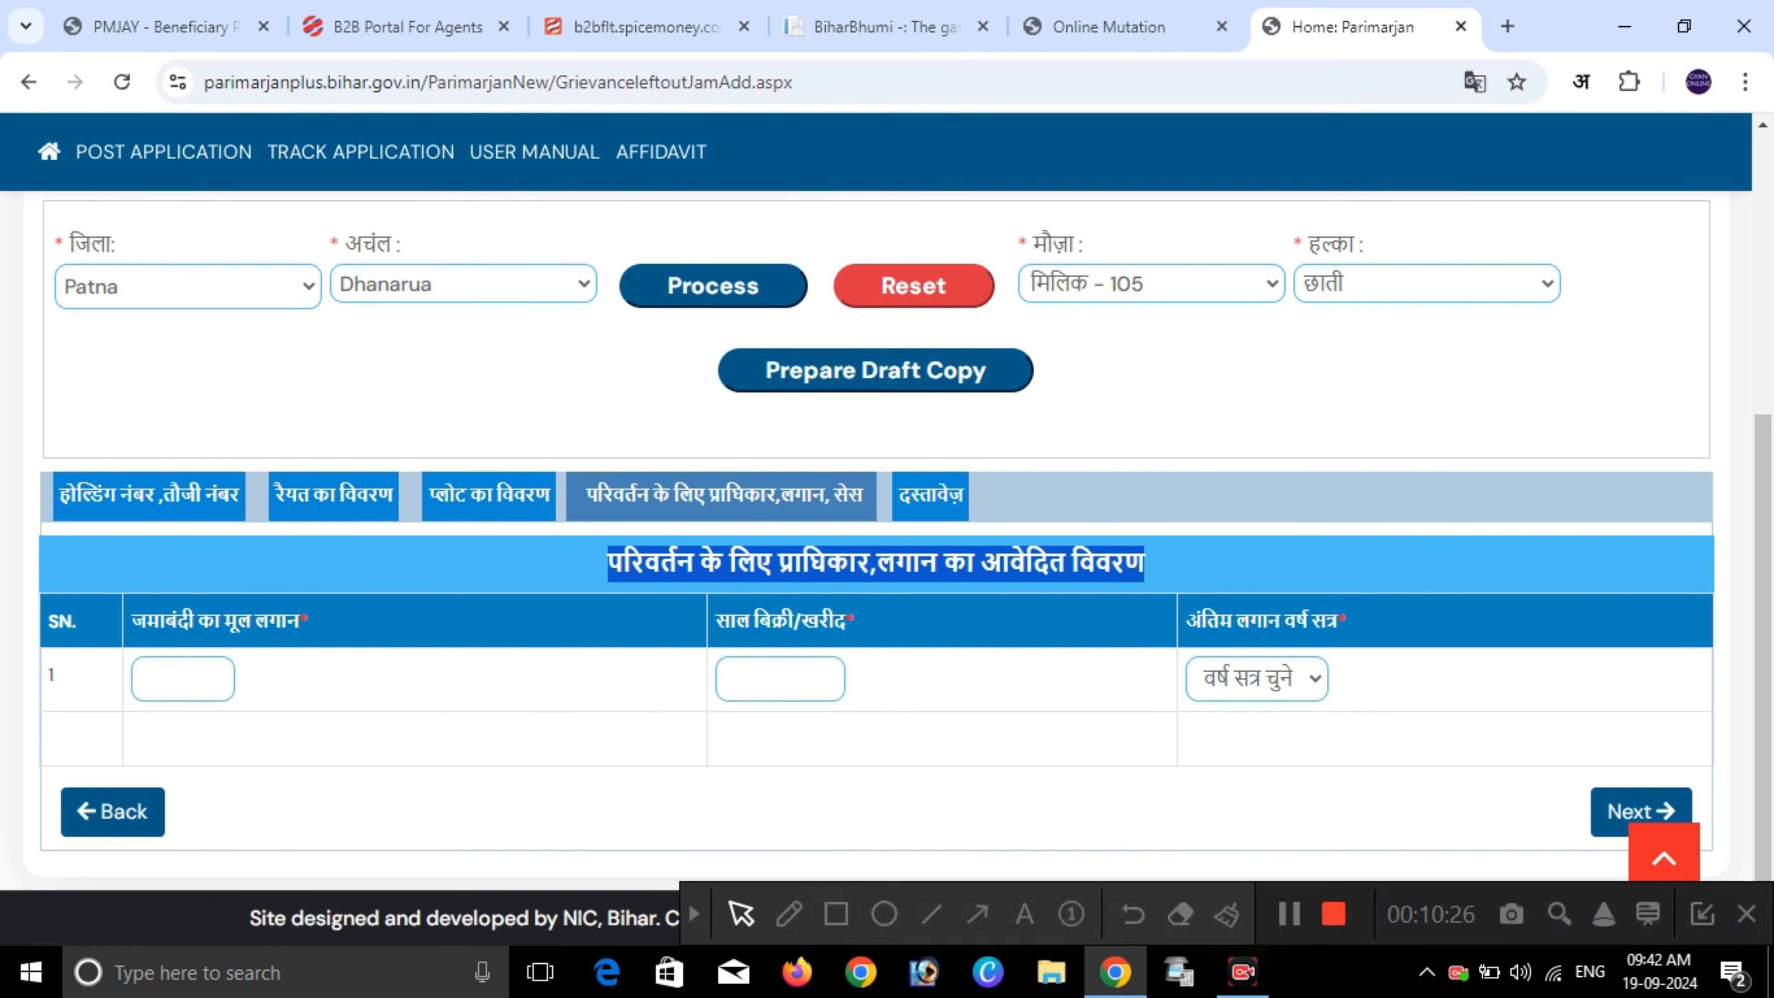
- Enter basic rent 10 and sale/purchase year 2005
click(183, 678)
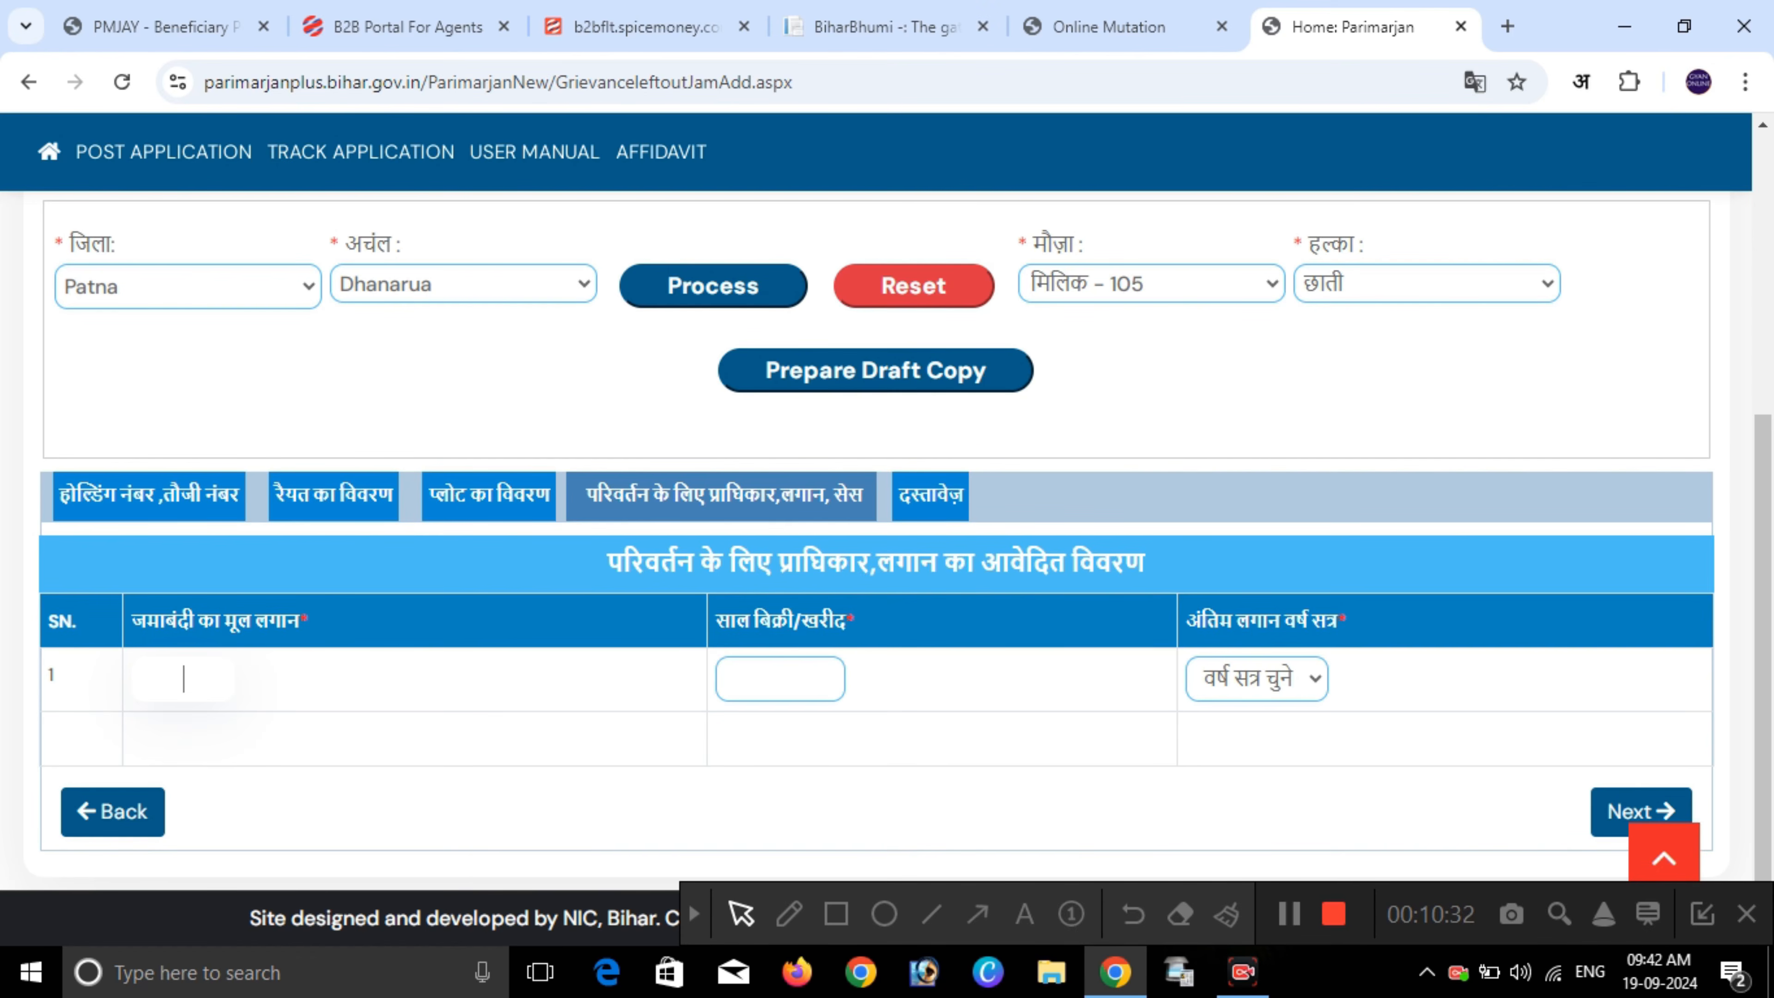
text(10)
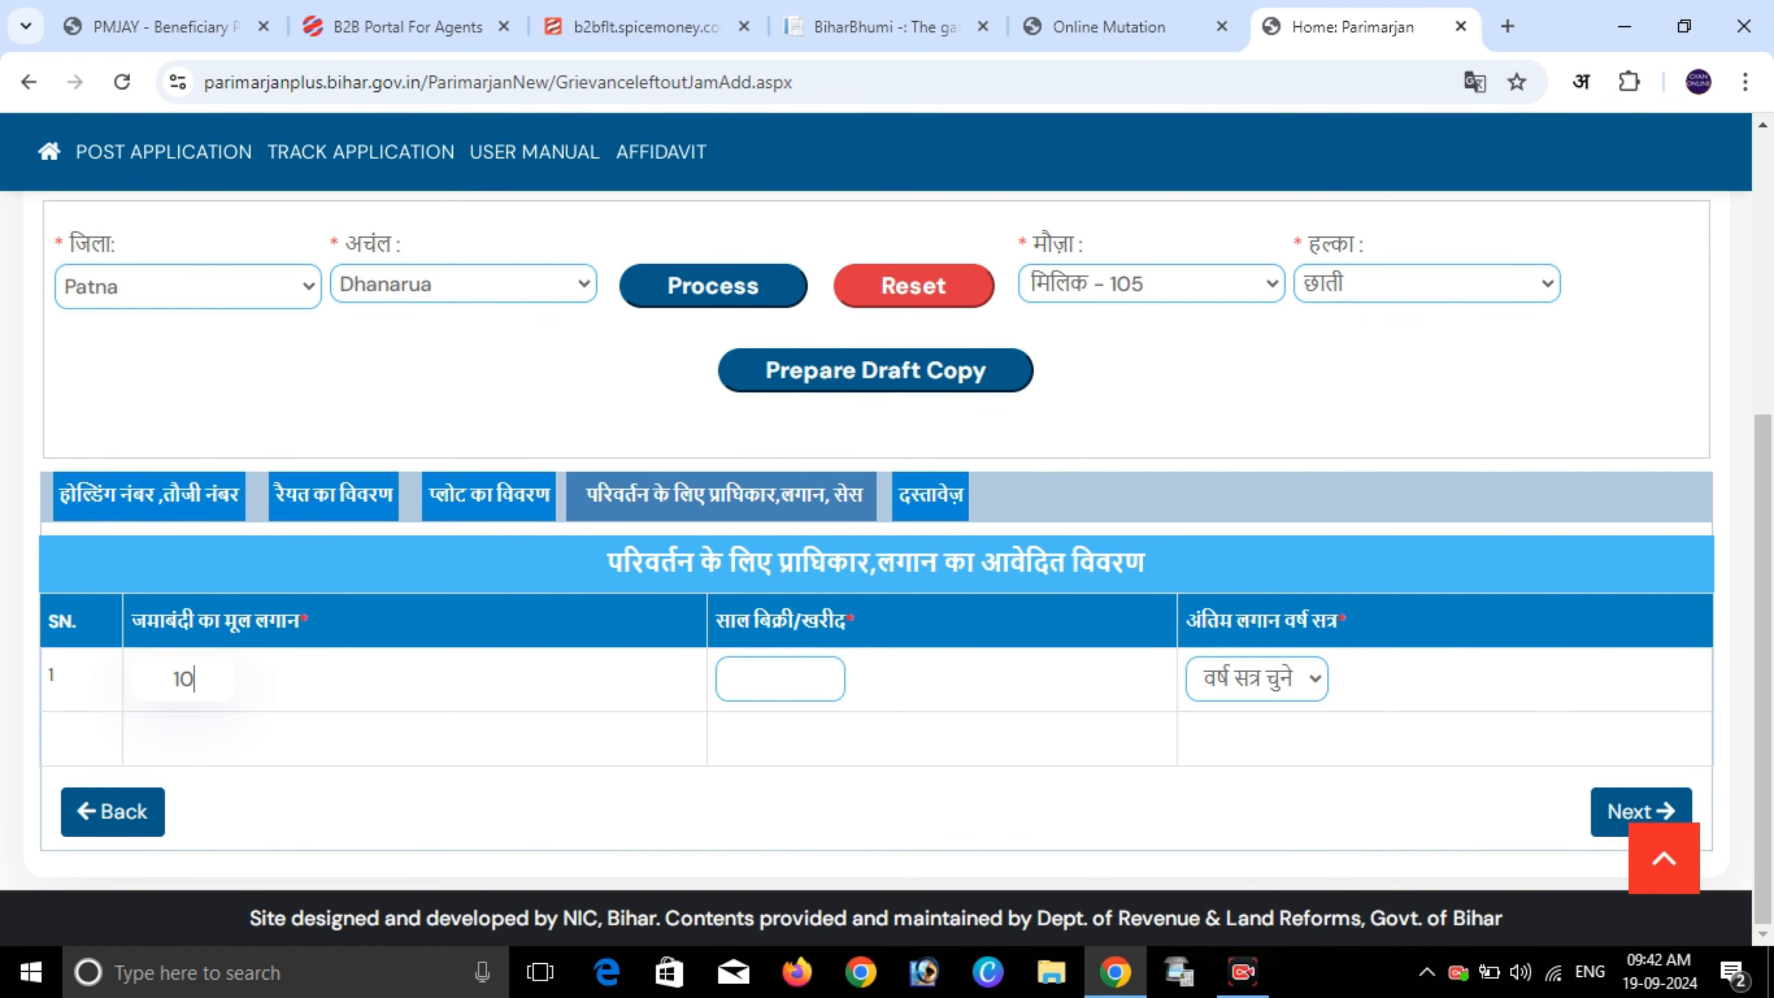
click(781, 678)
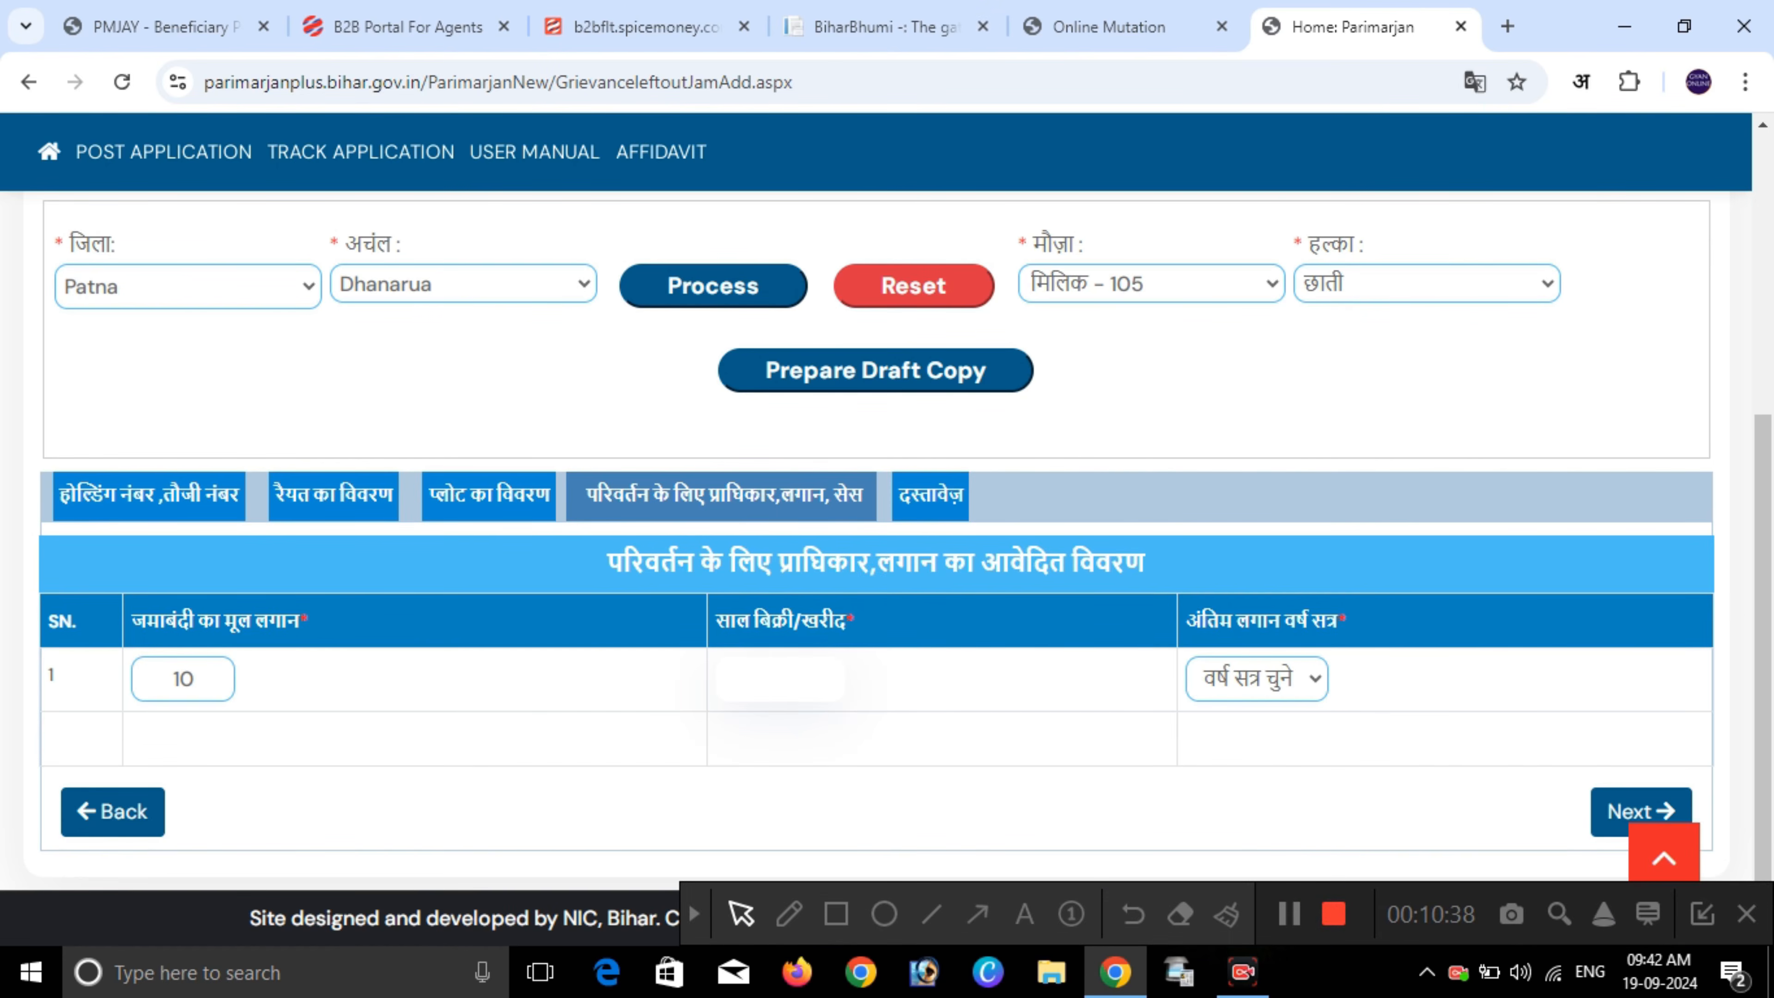
double_click(734, 620)
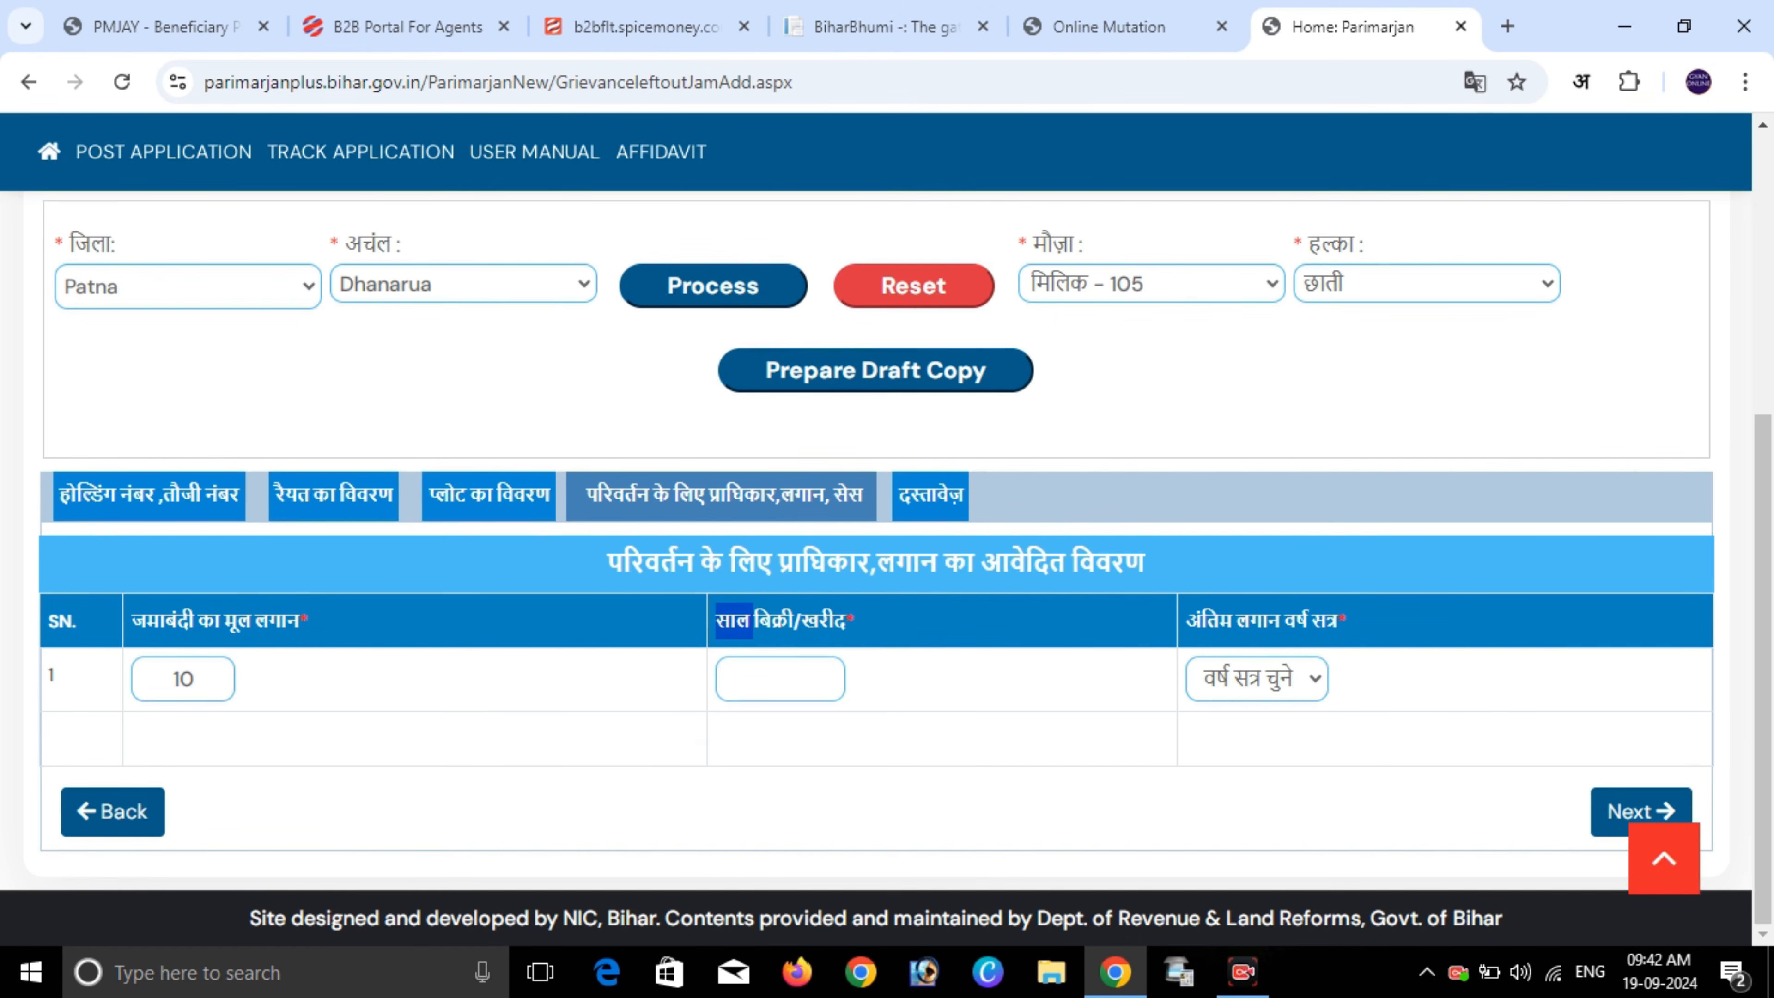
drag(753, 620, 844, 620)
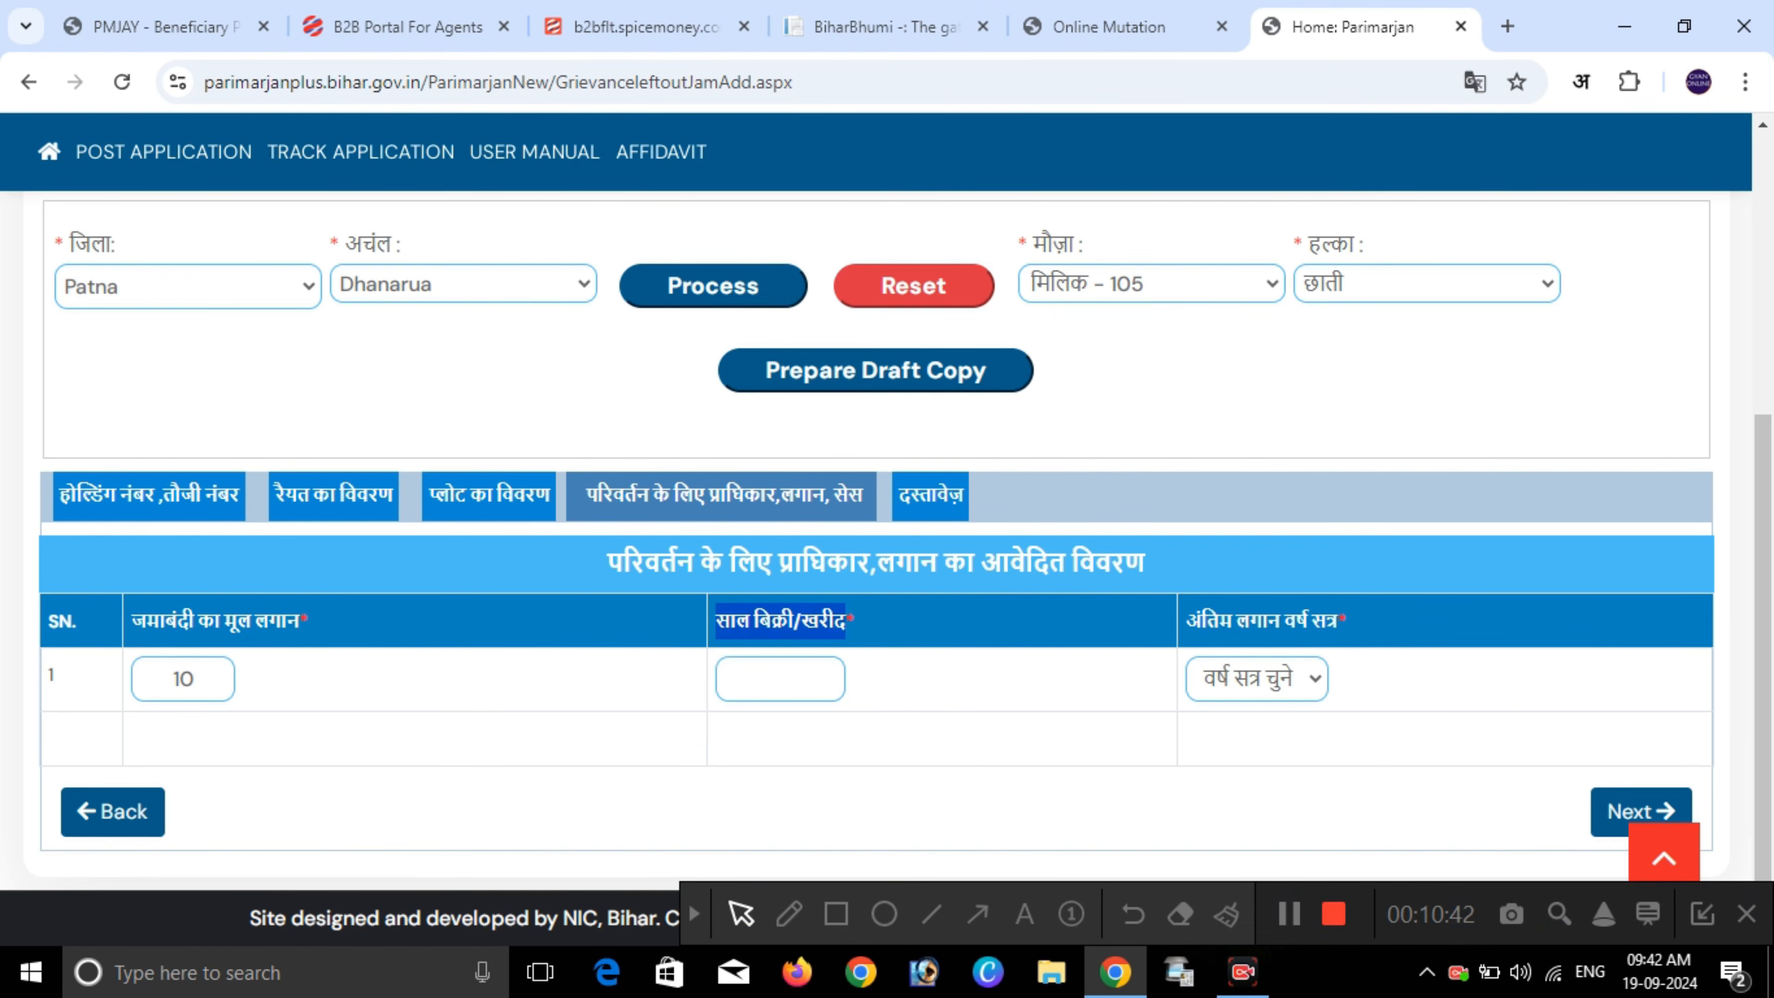
click(781, 678)
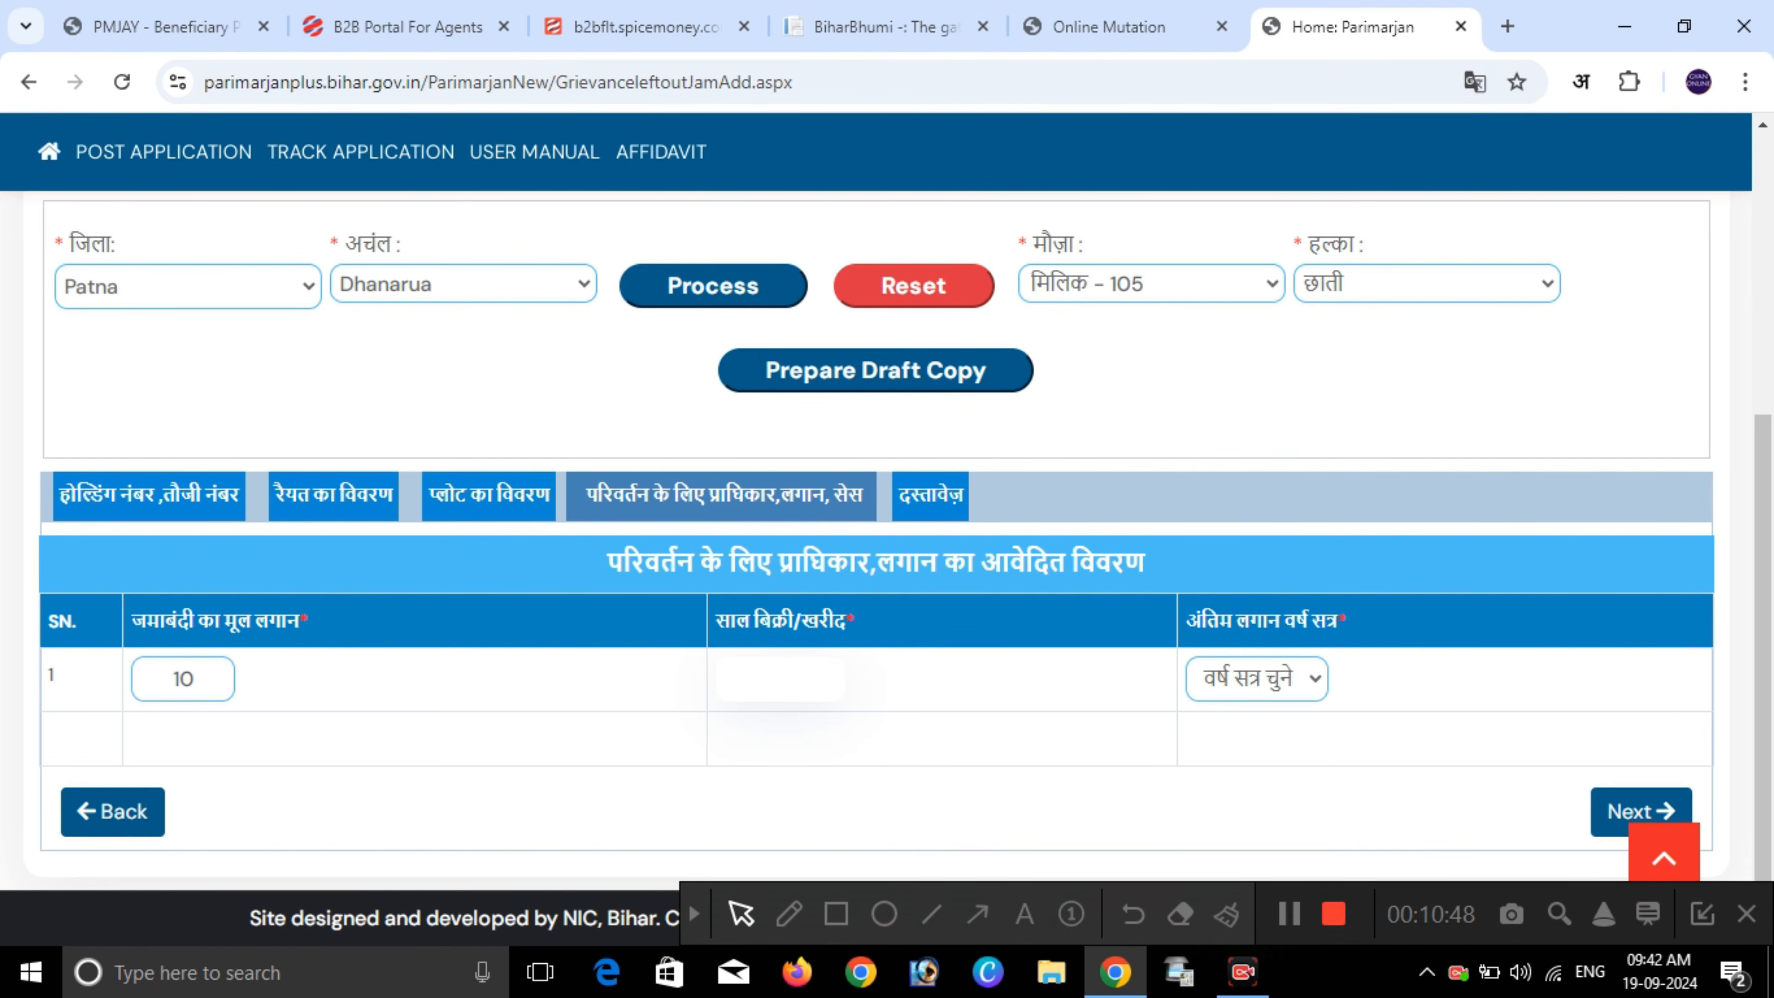
text(1)
text(2005)
- Choose 1999-2000 as the last rent session and save the section to continue to documents
click(1256, 679)
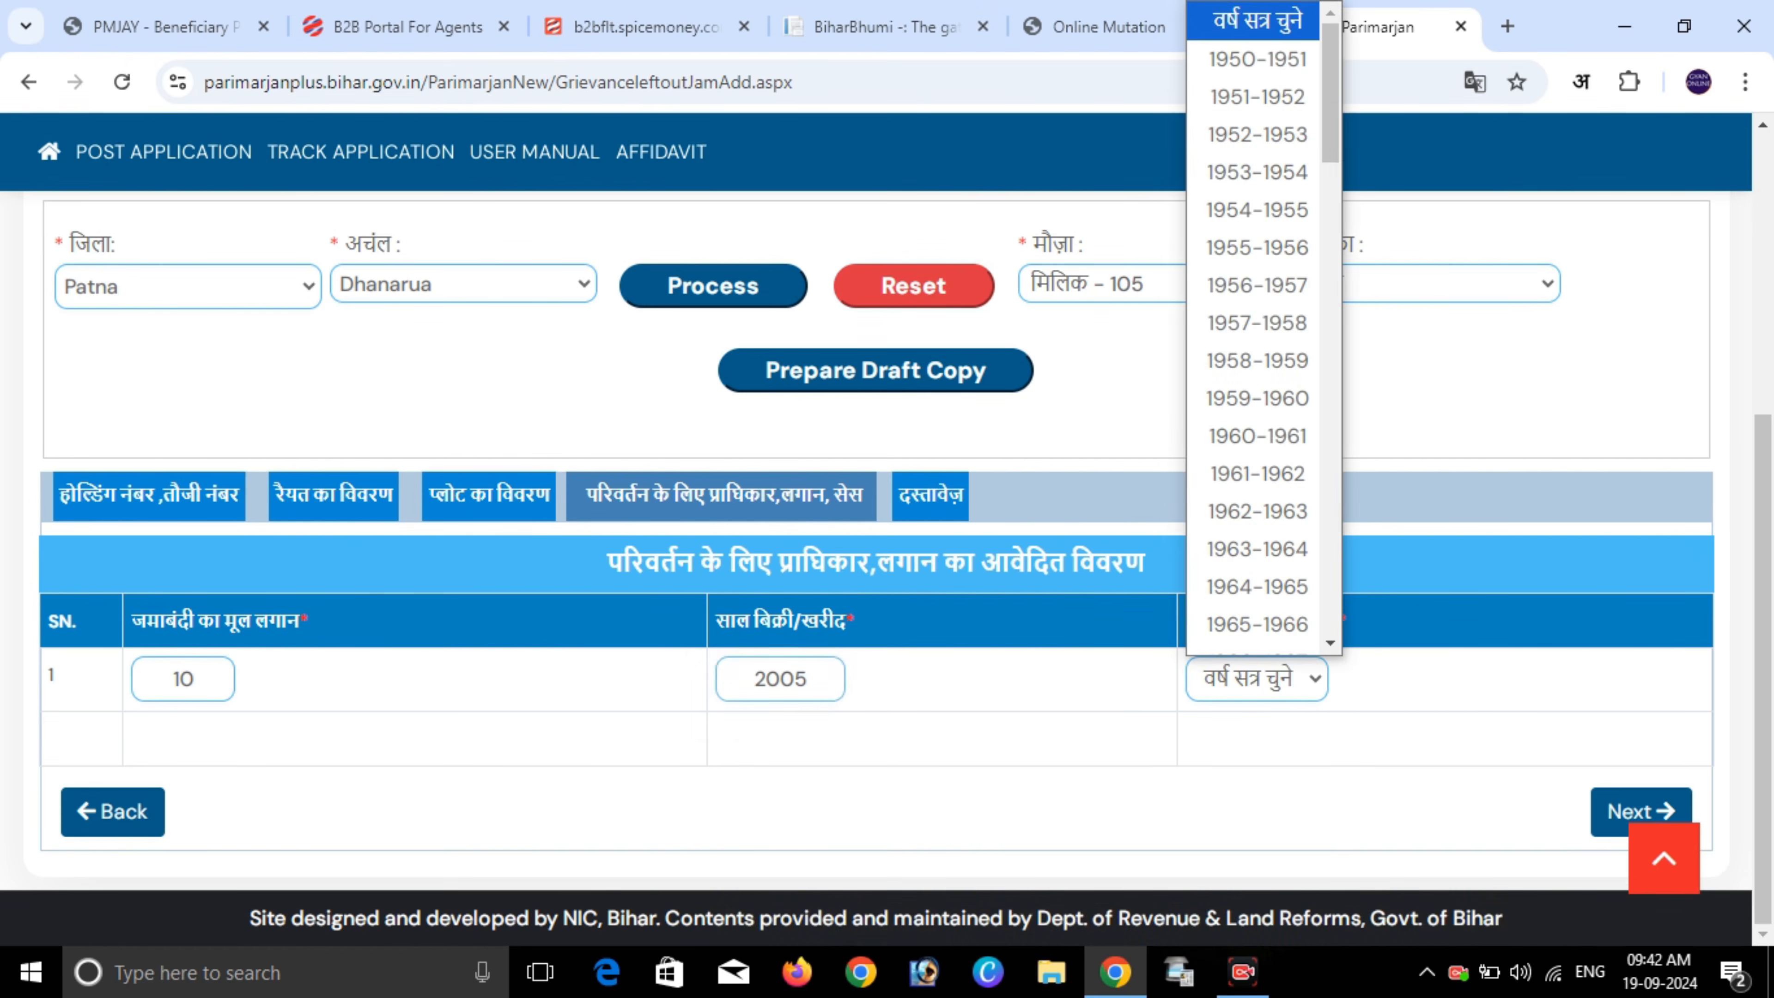
click(1257, 679)
click(1256, 679)
click(1257, 679)
double_click(1210, 620)
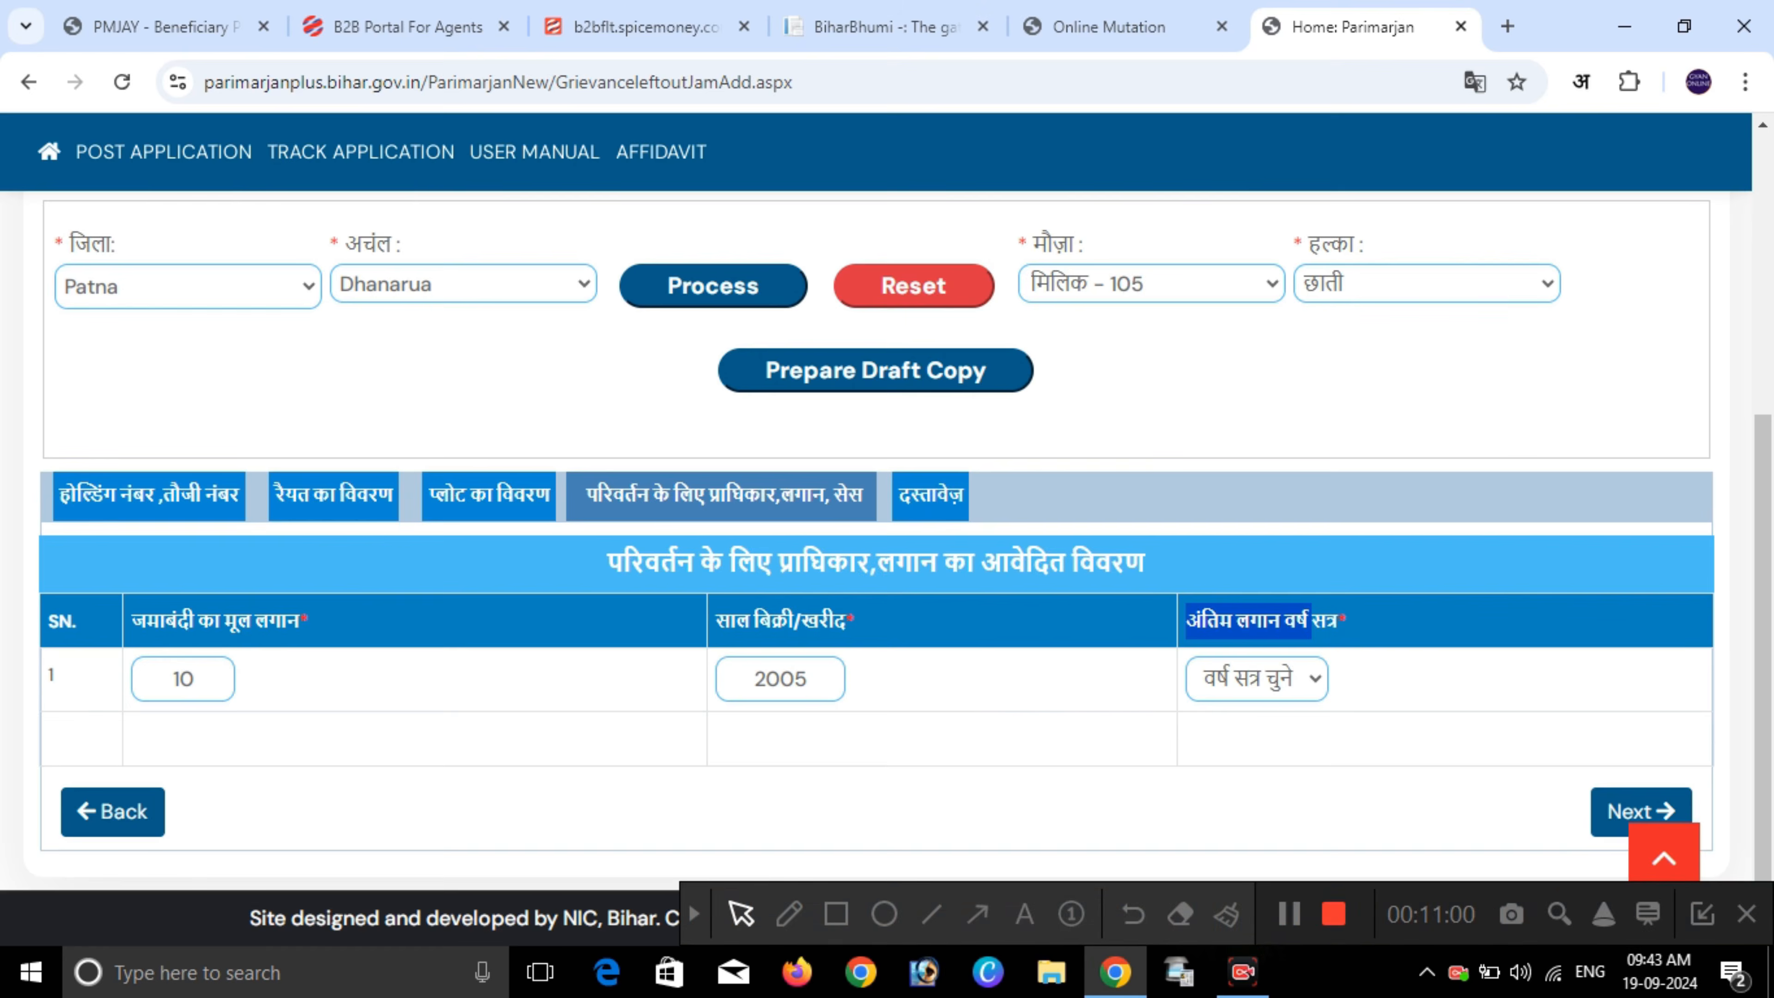
click(1257, 679)
scroll(1256, 391, down, 16)
scroll(1257, 308, up, 10)
scroll(1258, 308, down, 7)
click(1257, 320)
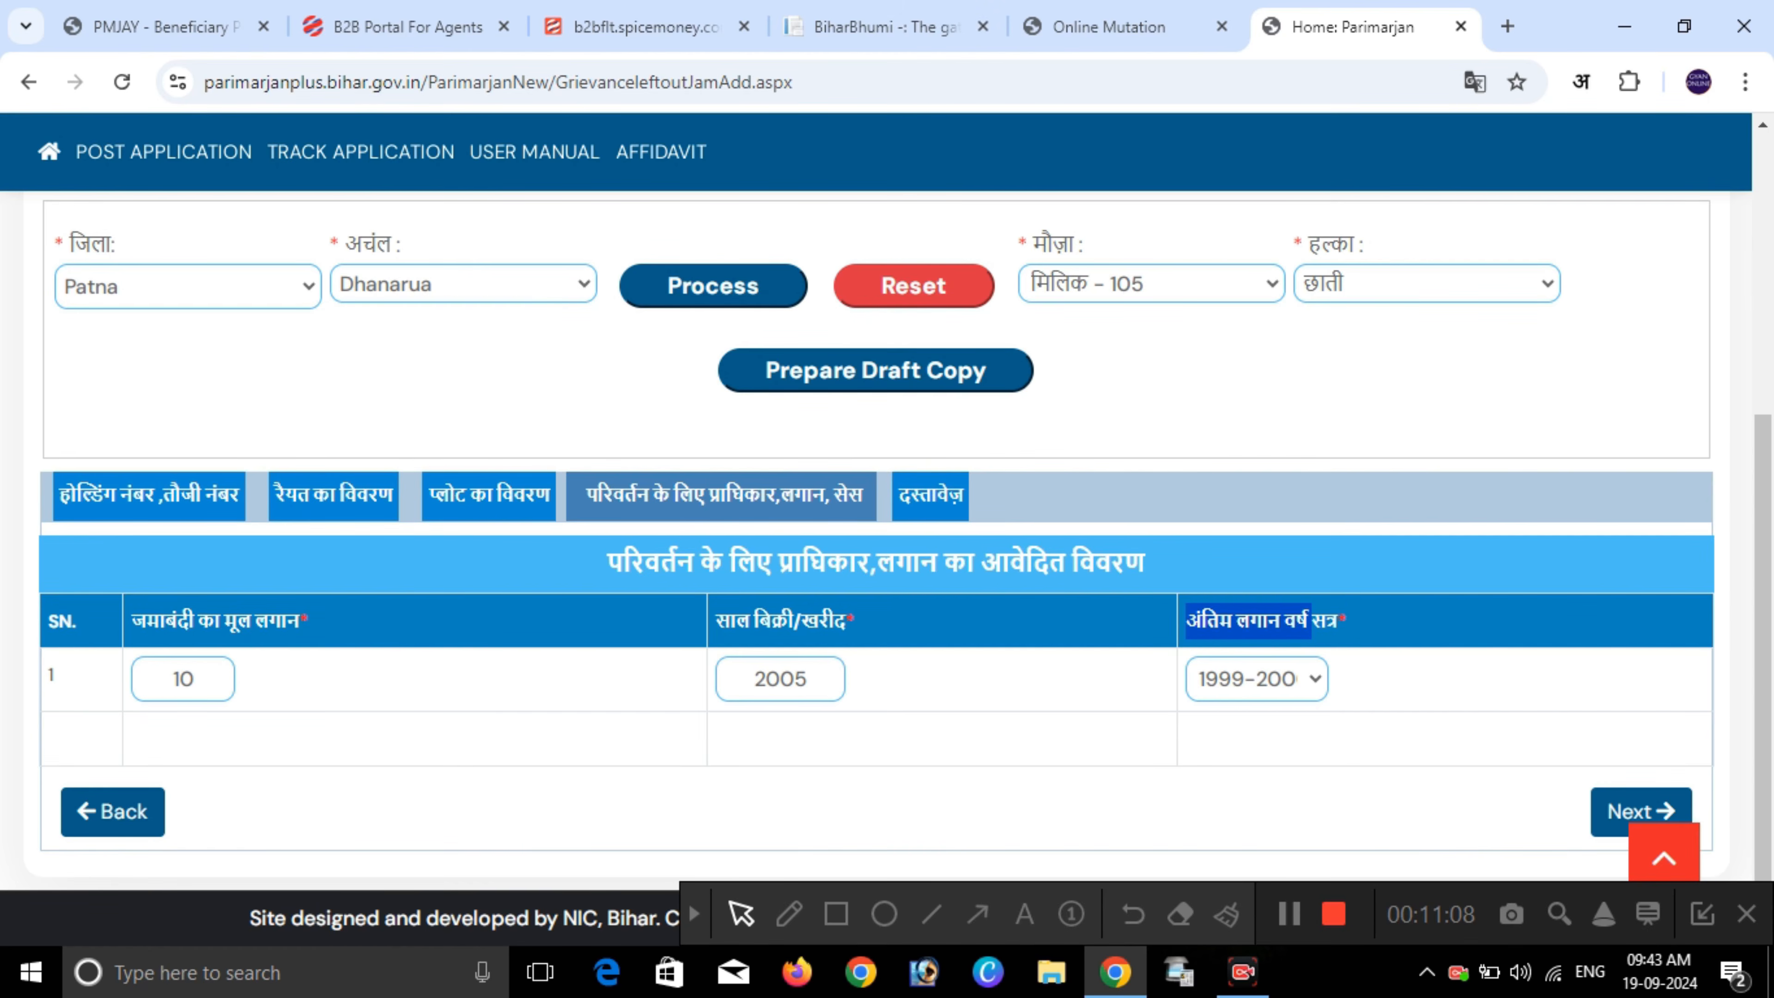
click(1640, 811)
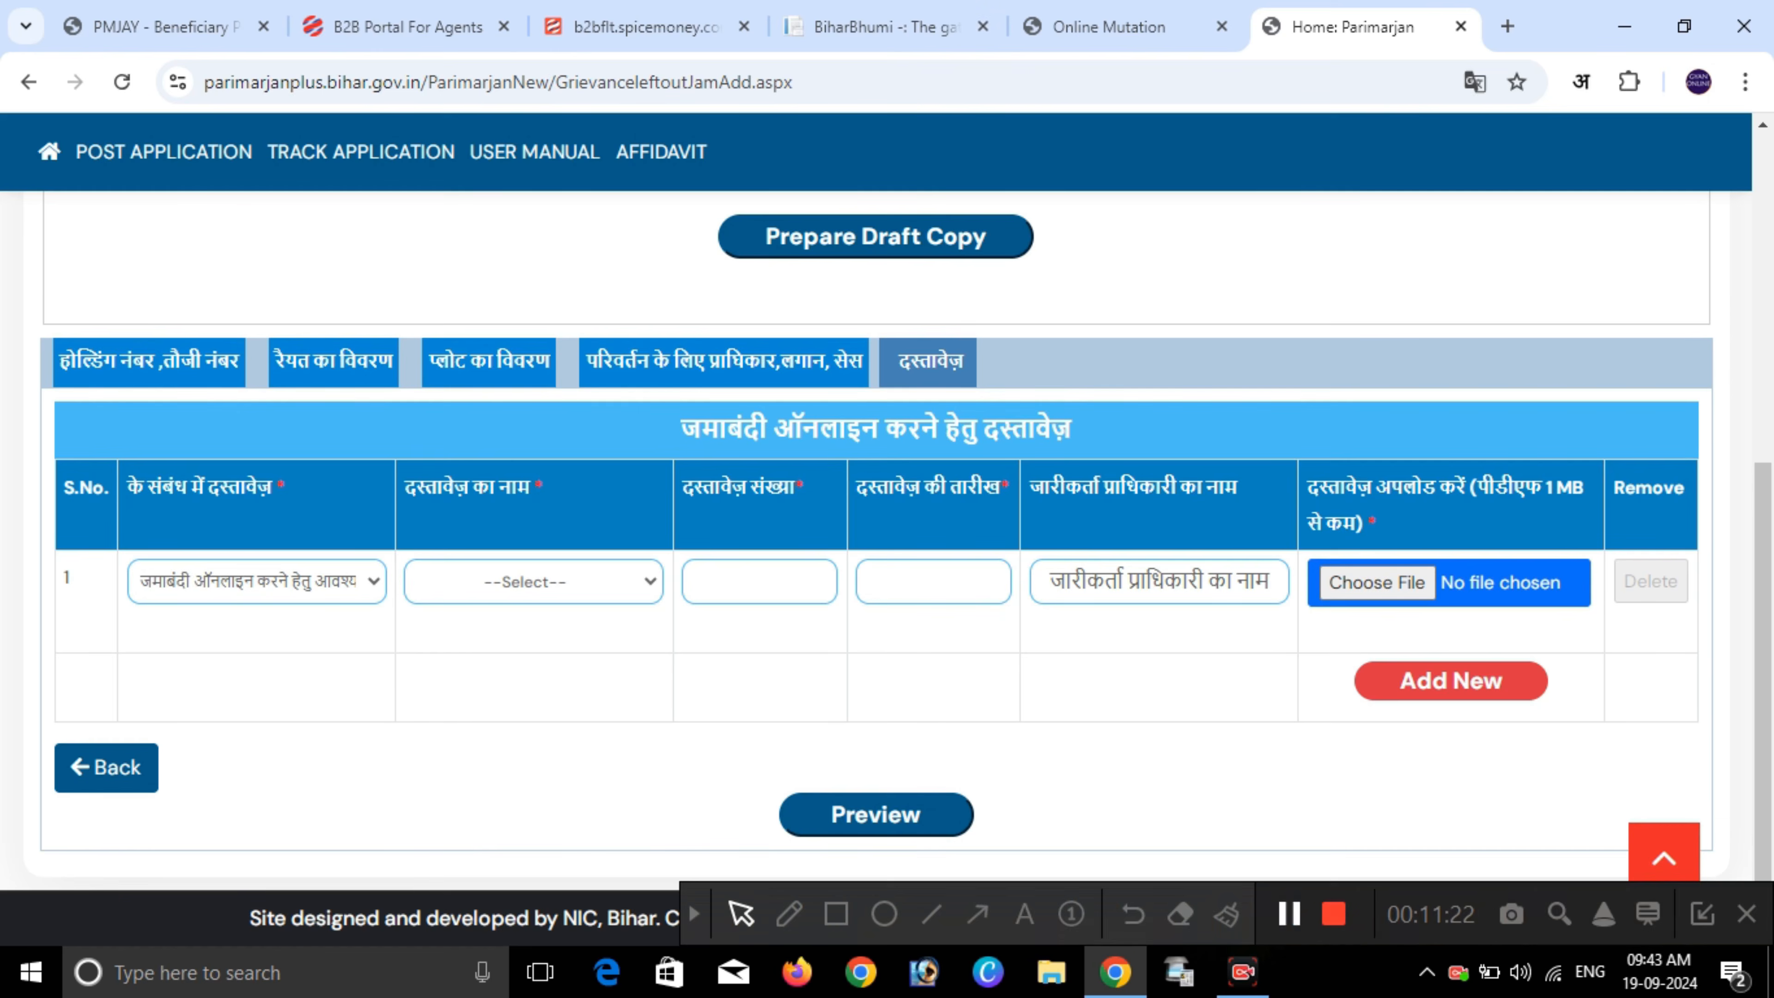
- Keep the default document category for the first document row
drag(681, 427, 1073, 428)
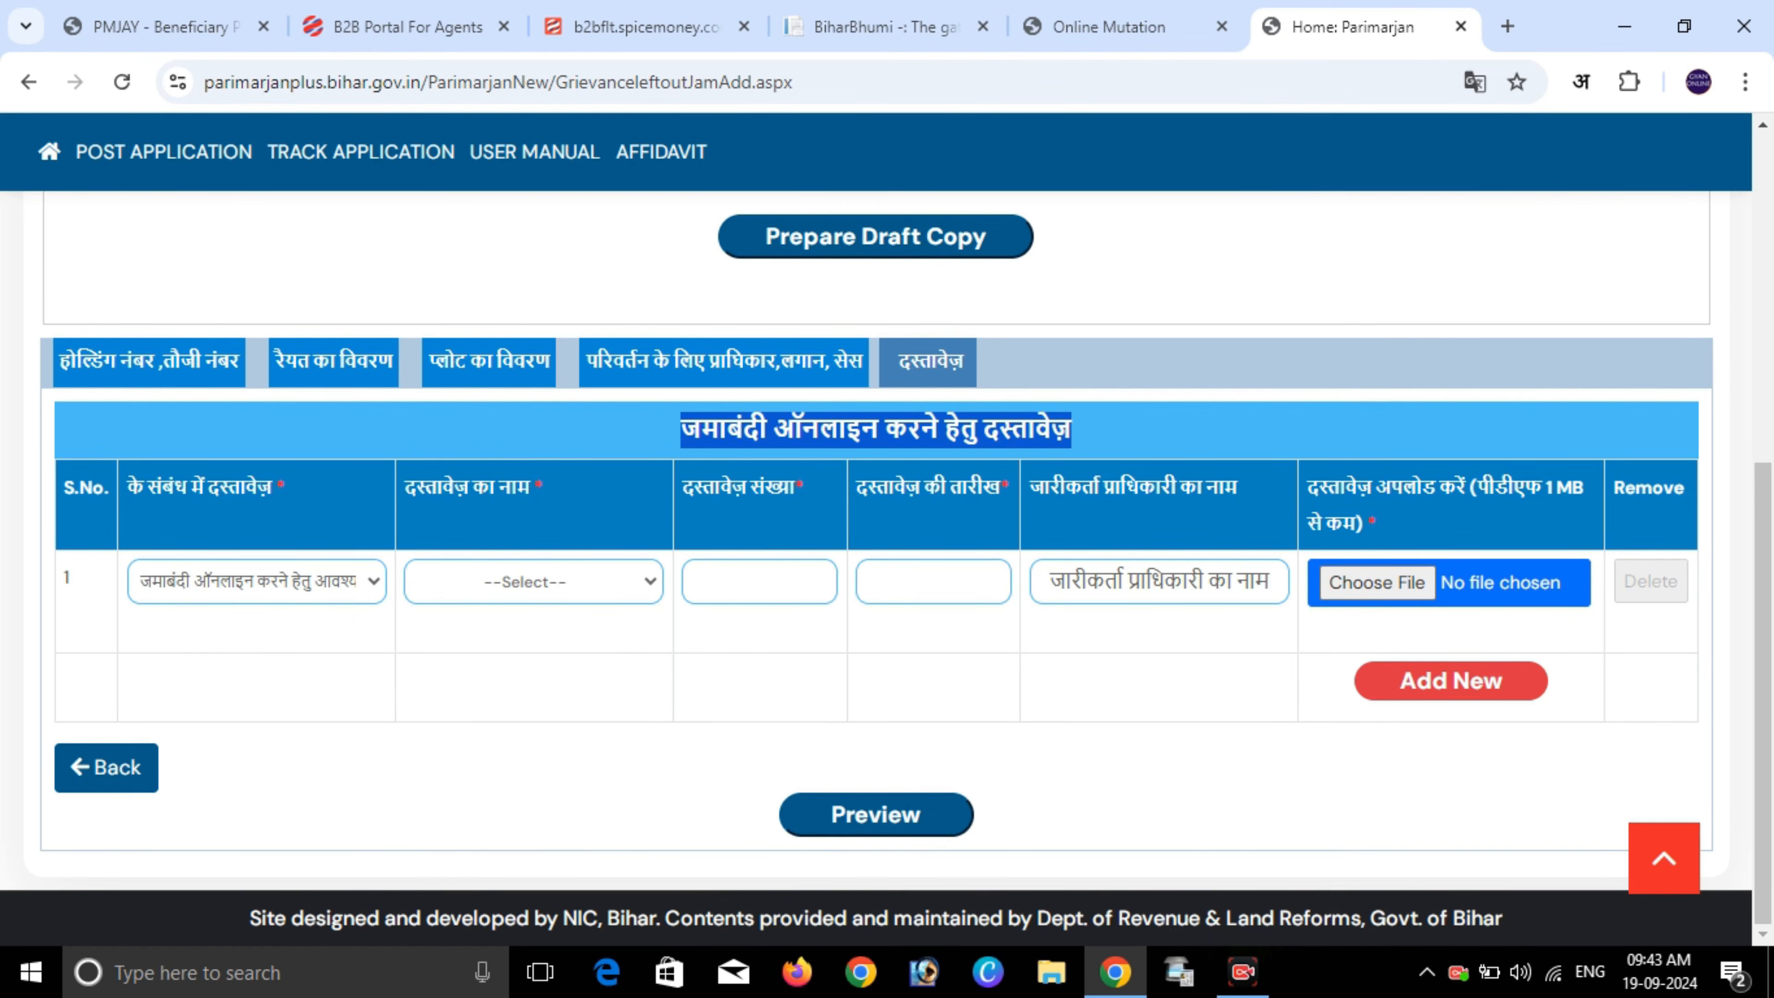
click(1090, 435)
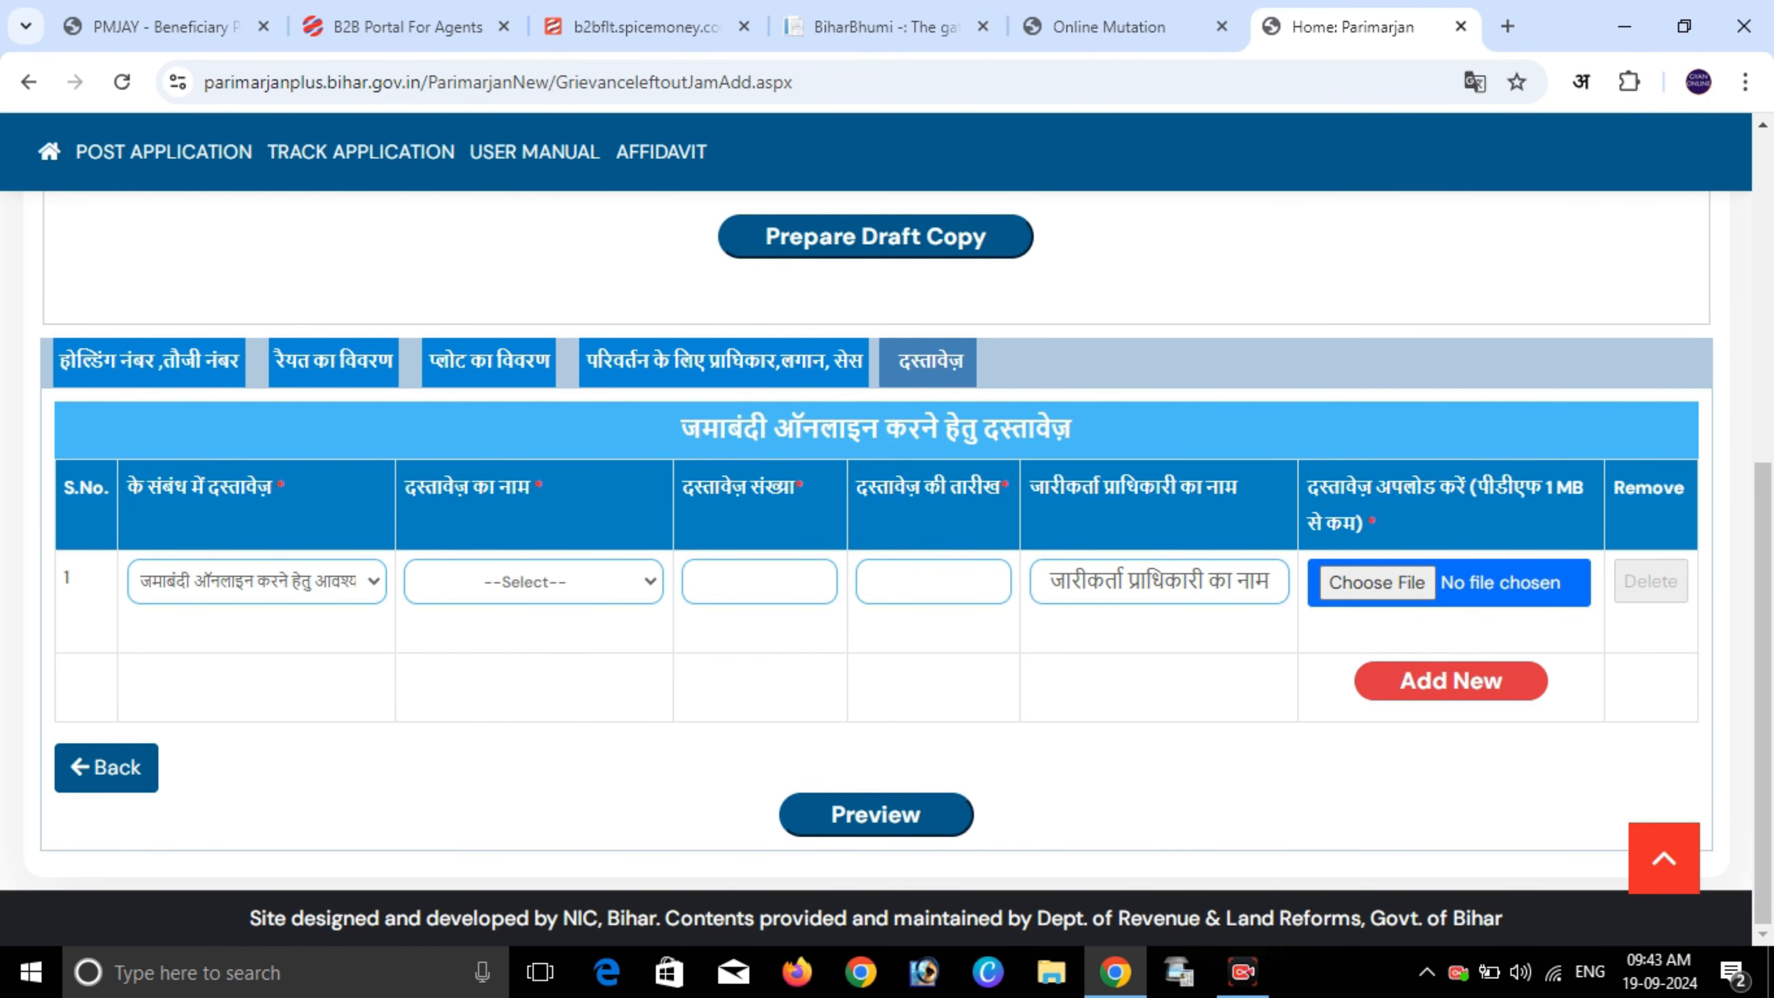
click(256, 580)
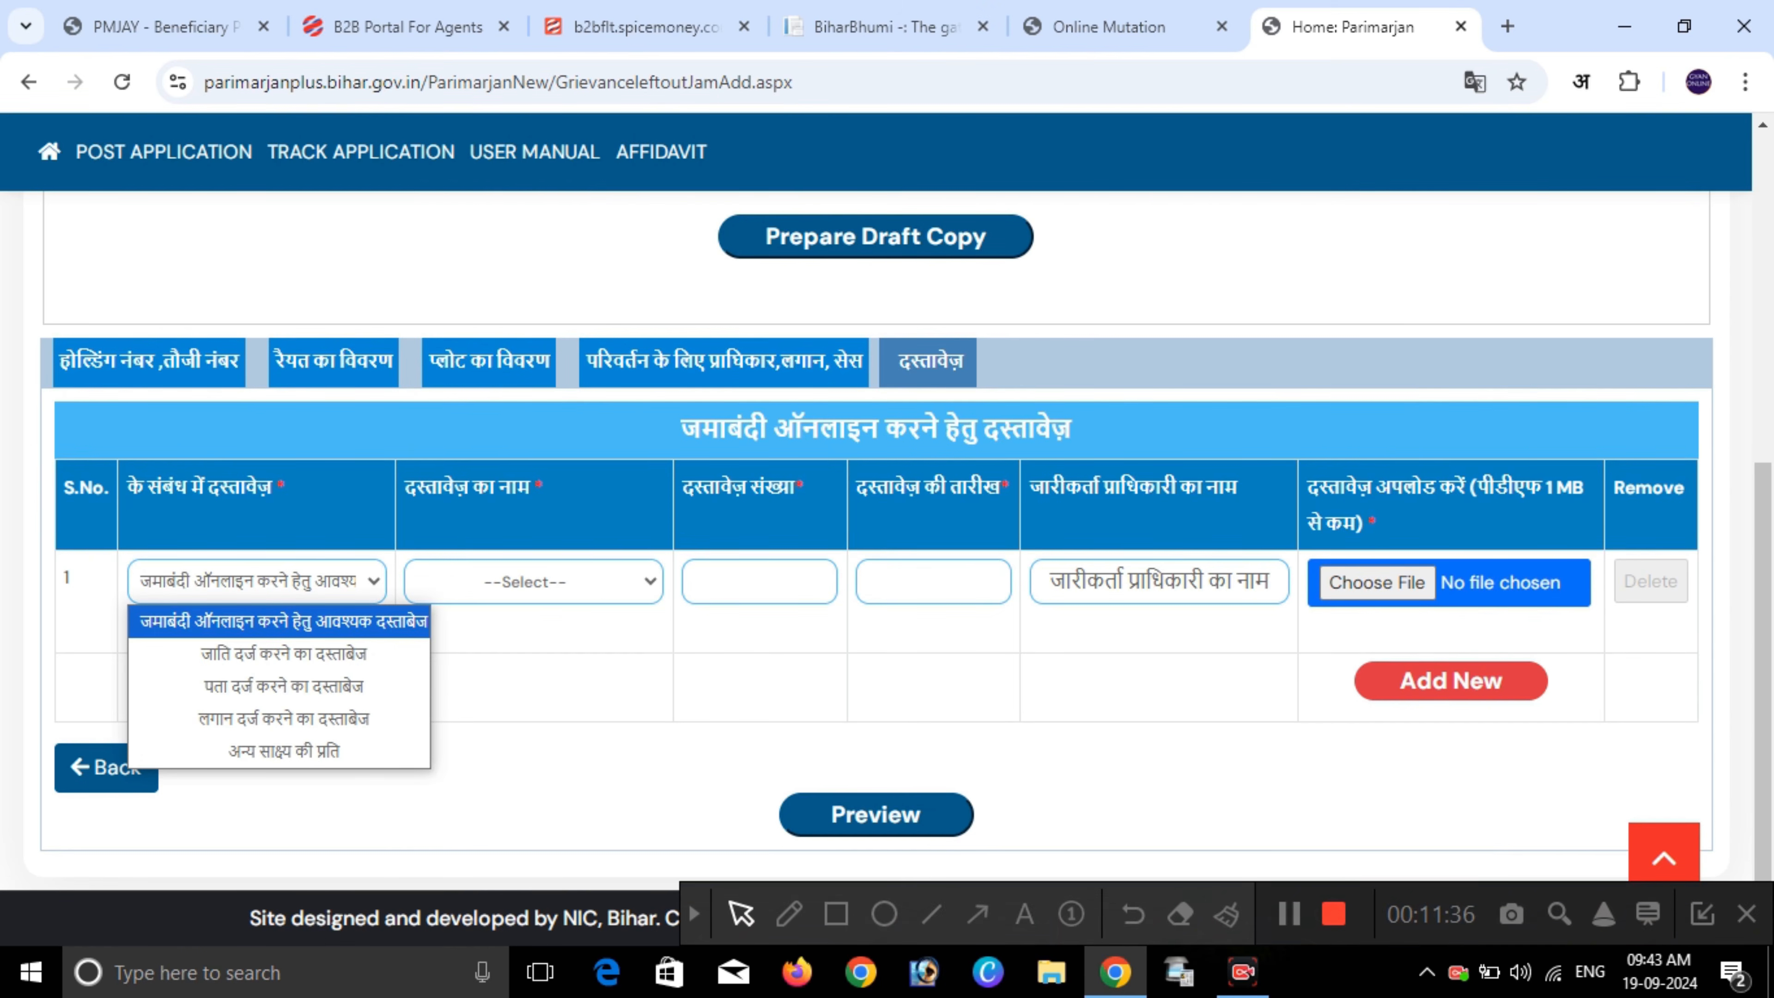
key(Escape)
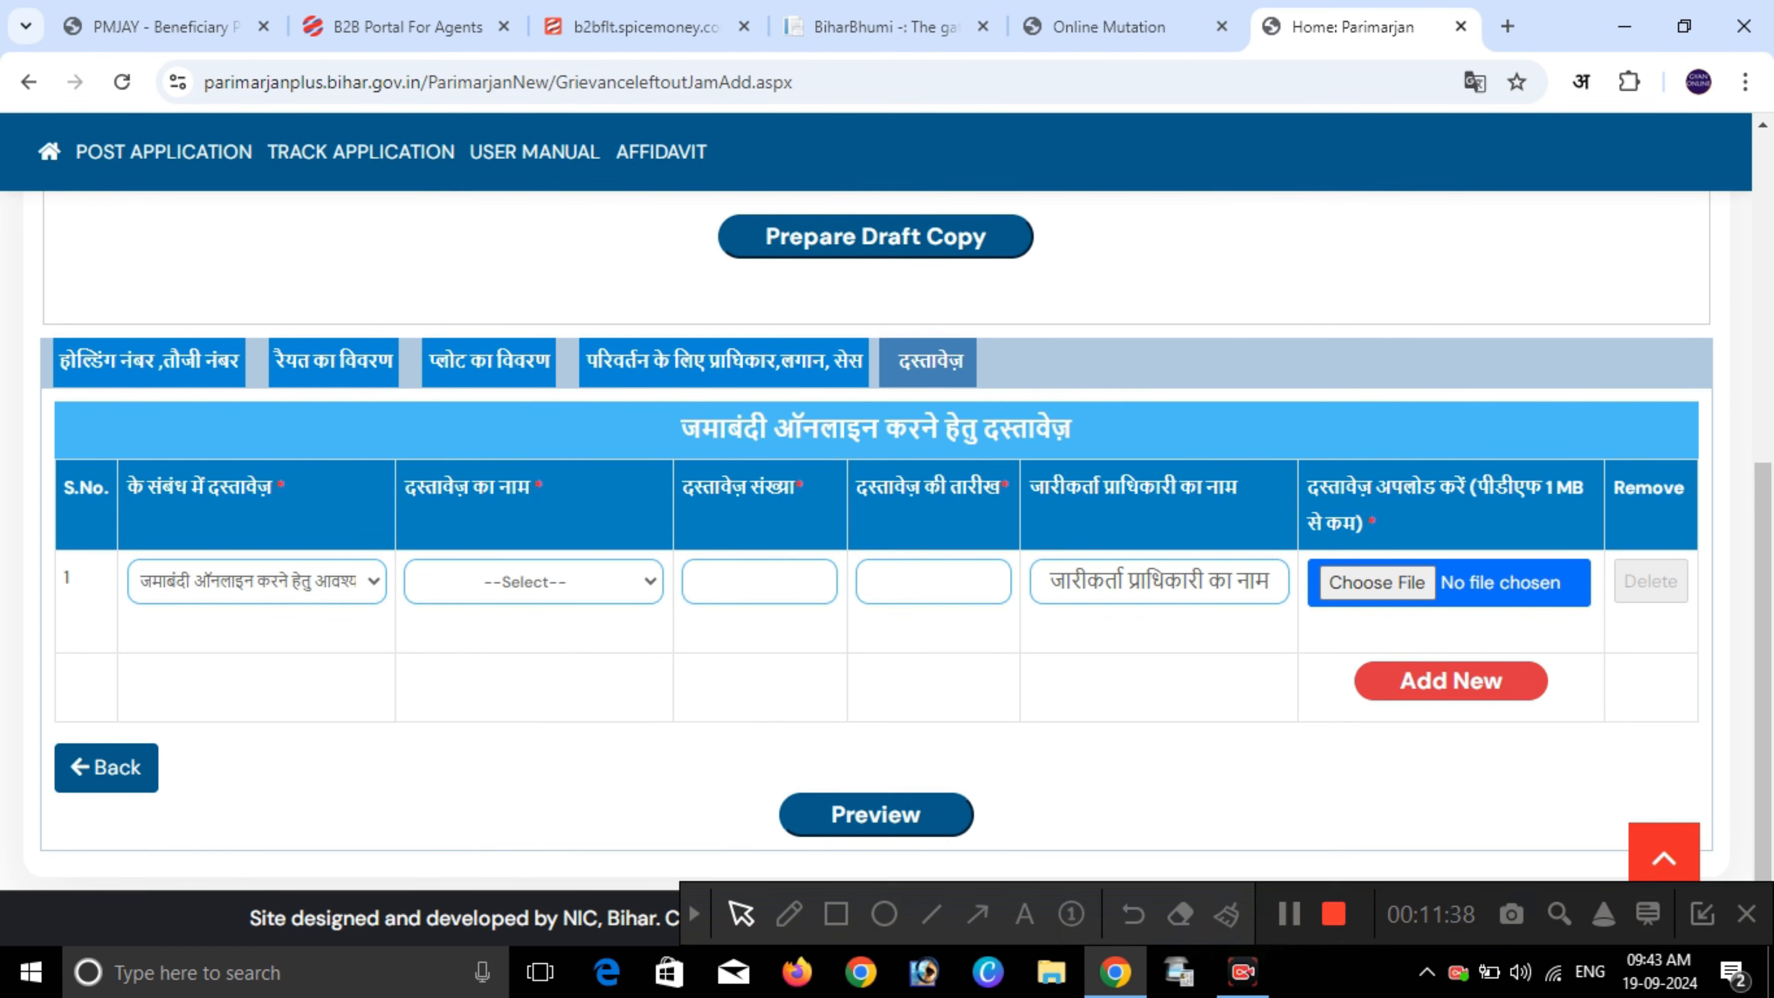
drag(406, 488, 544, 490)
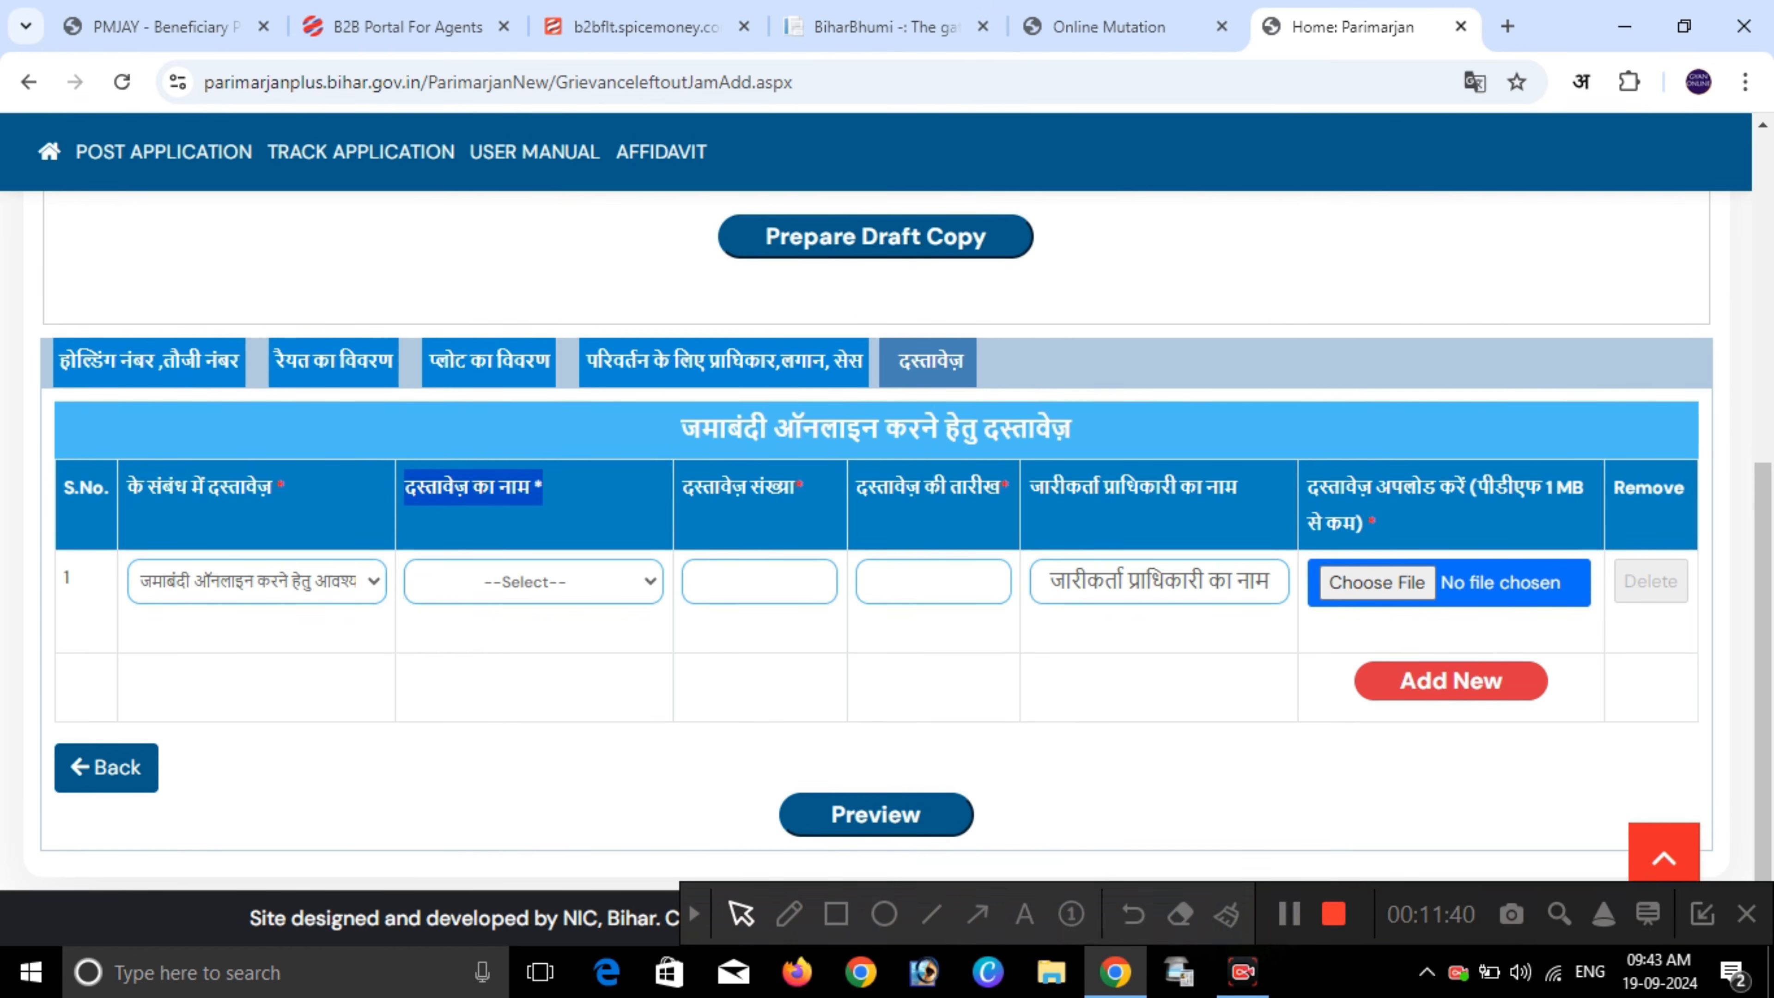
- Select लगान रसीद की सत्यापित प्रति as the first document's name
click(534, 581)
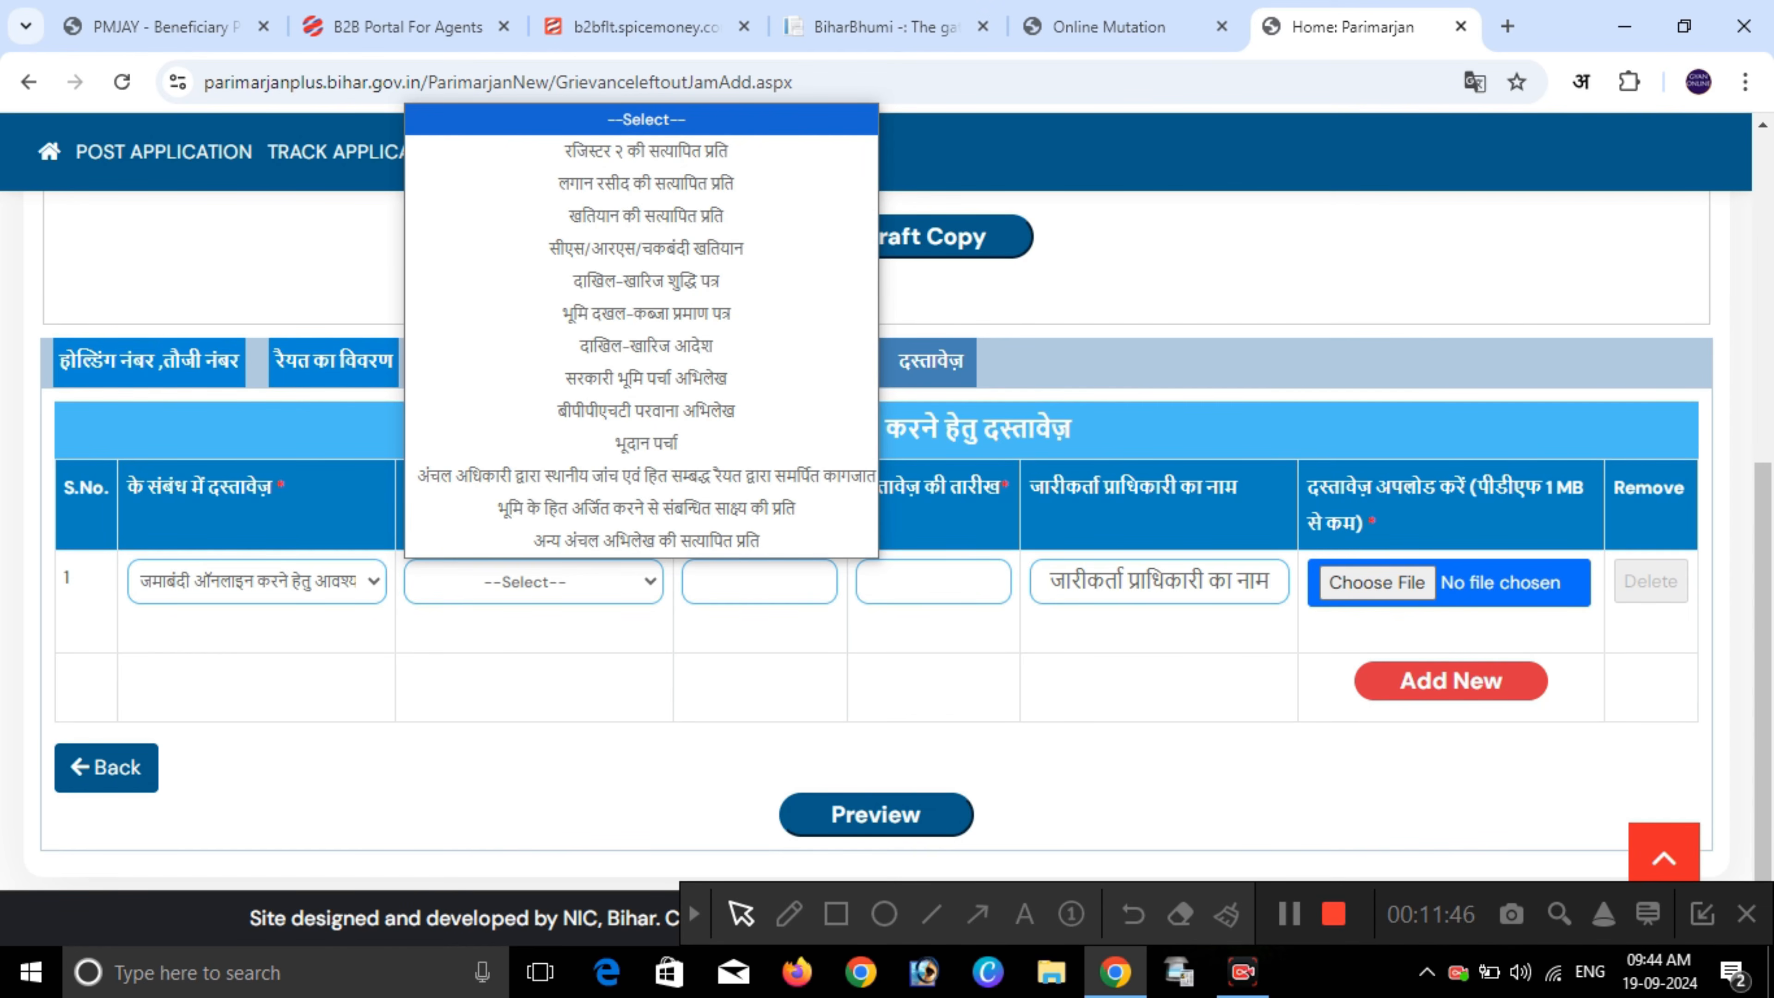
key(Down)
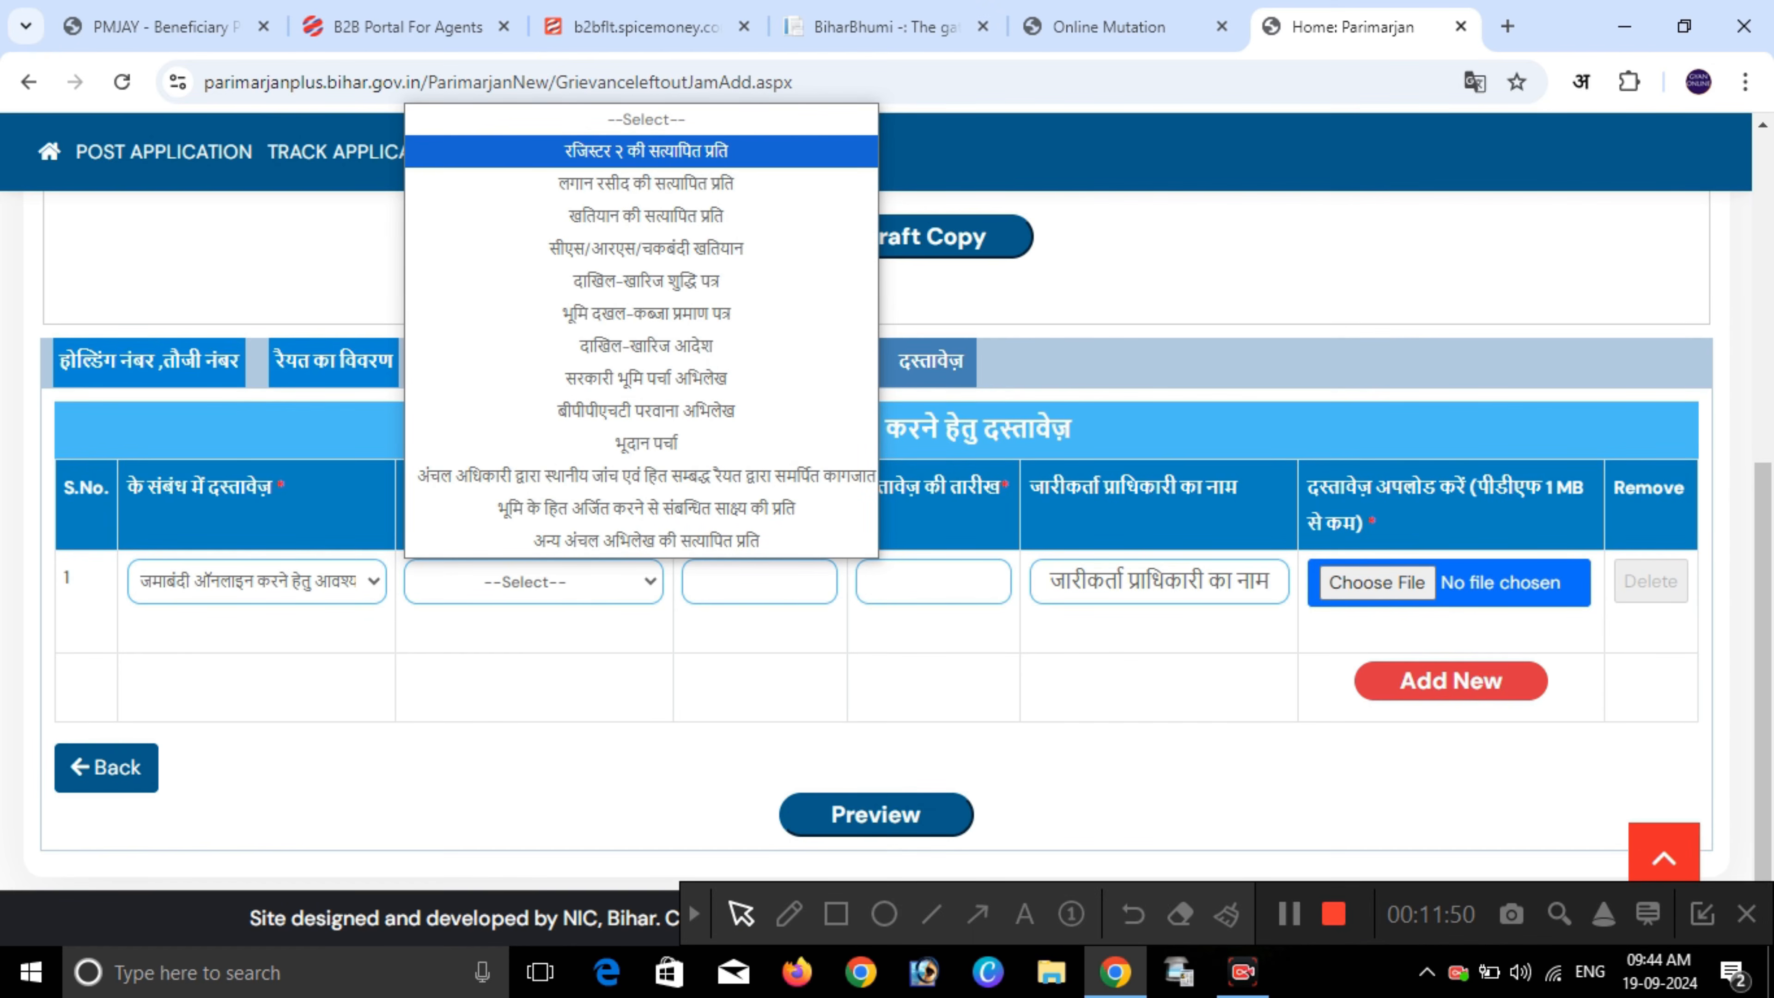
key(Down)
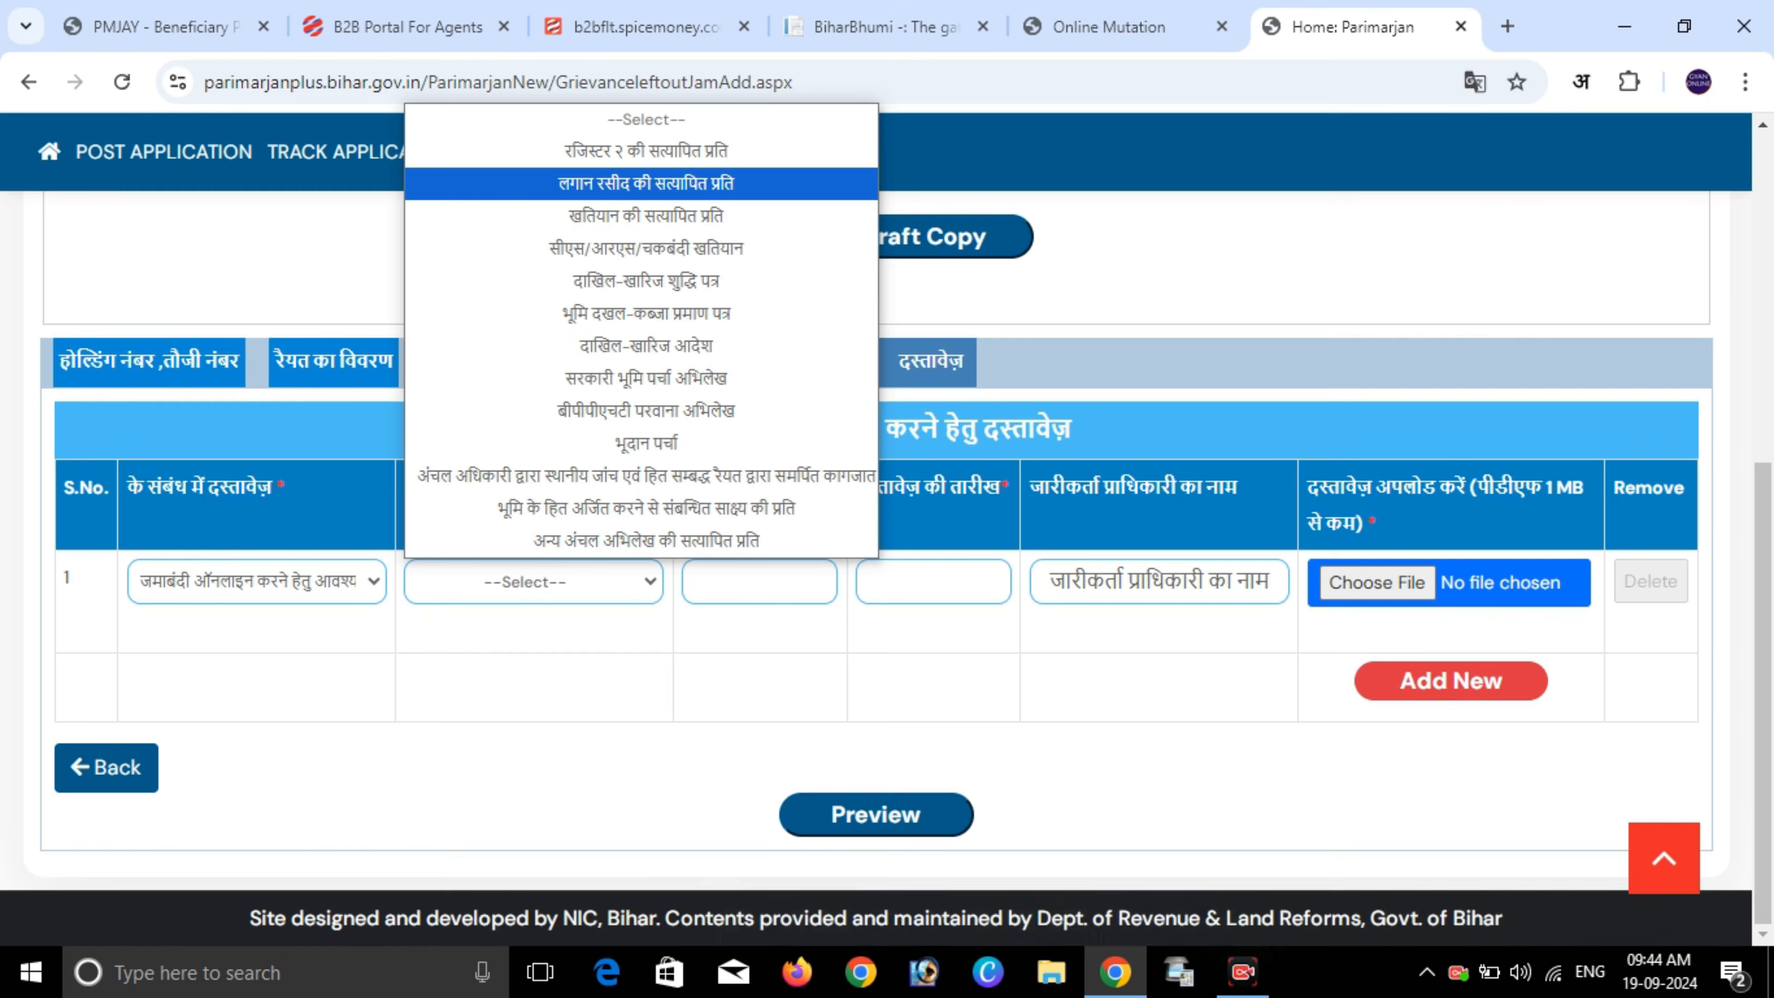
key(Down)
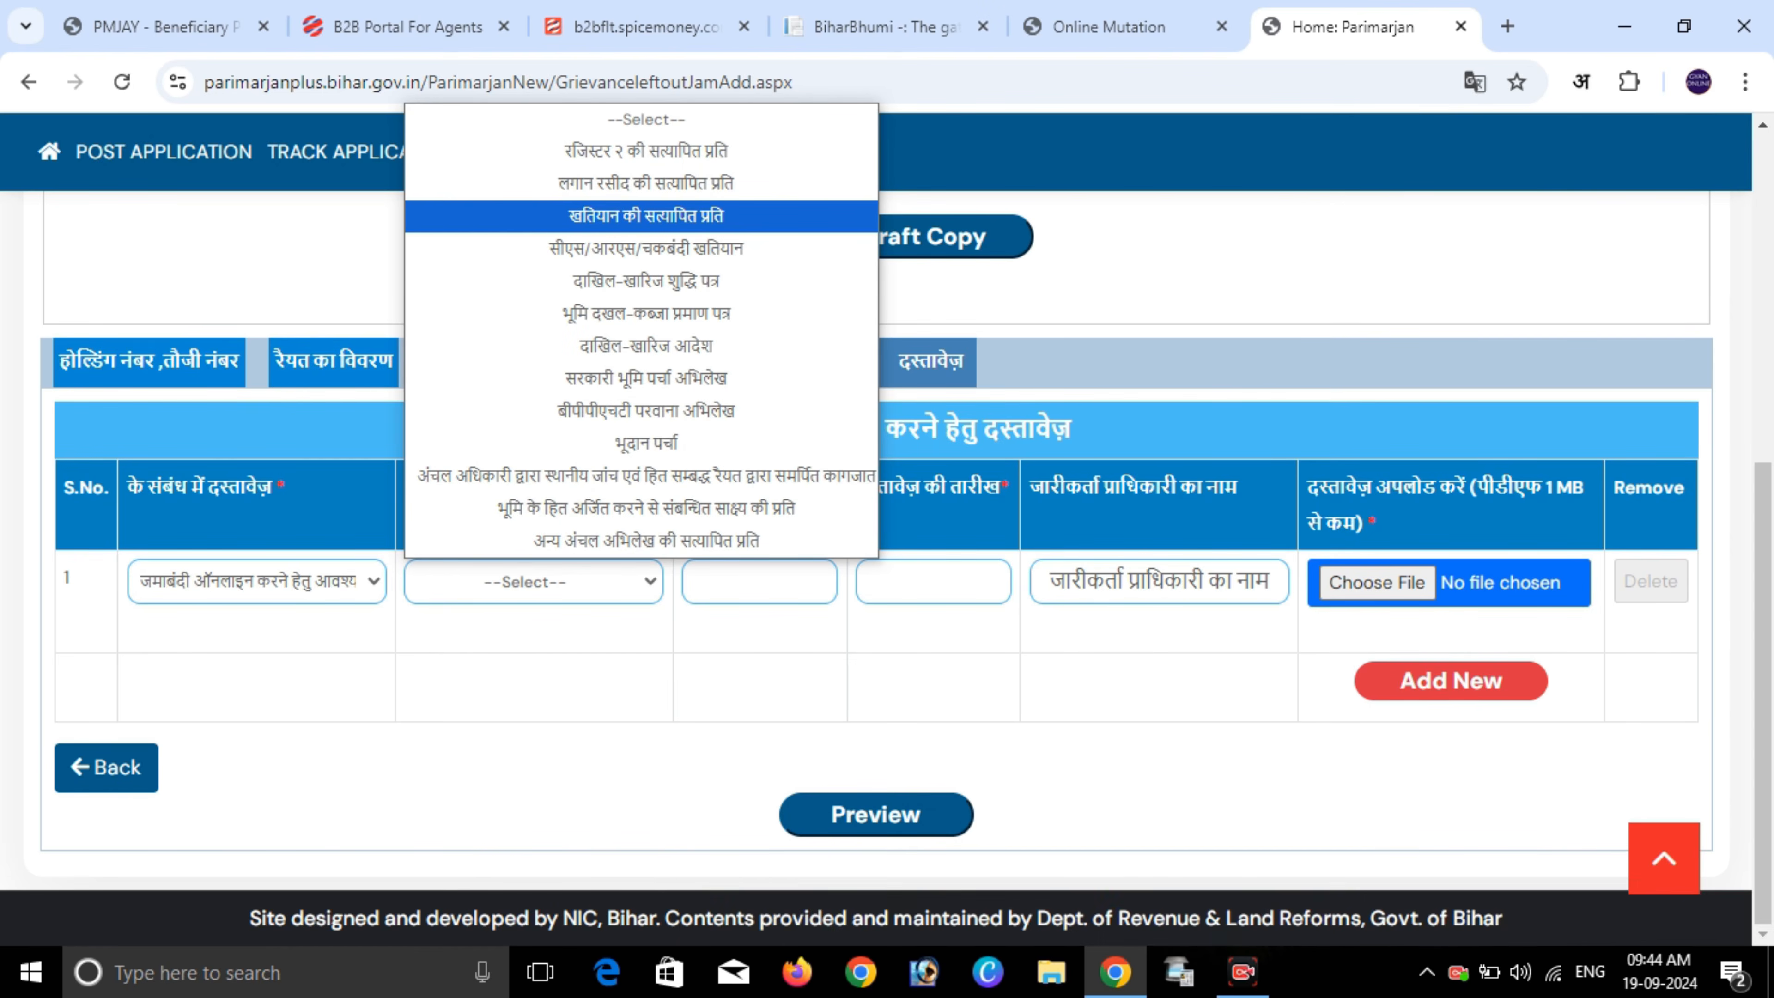
key(Down)
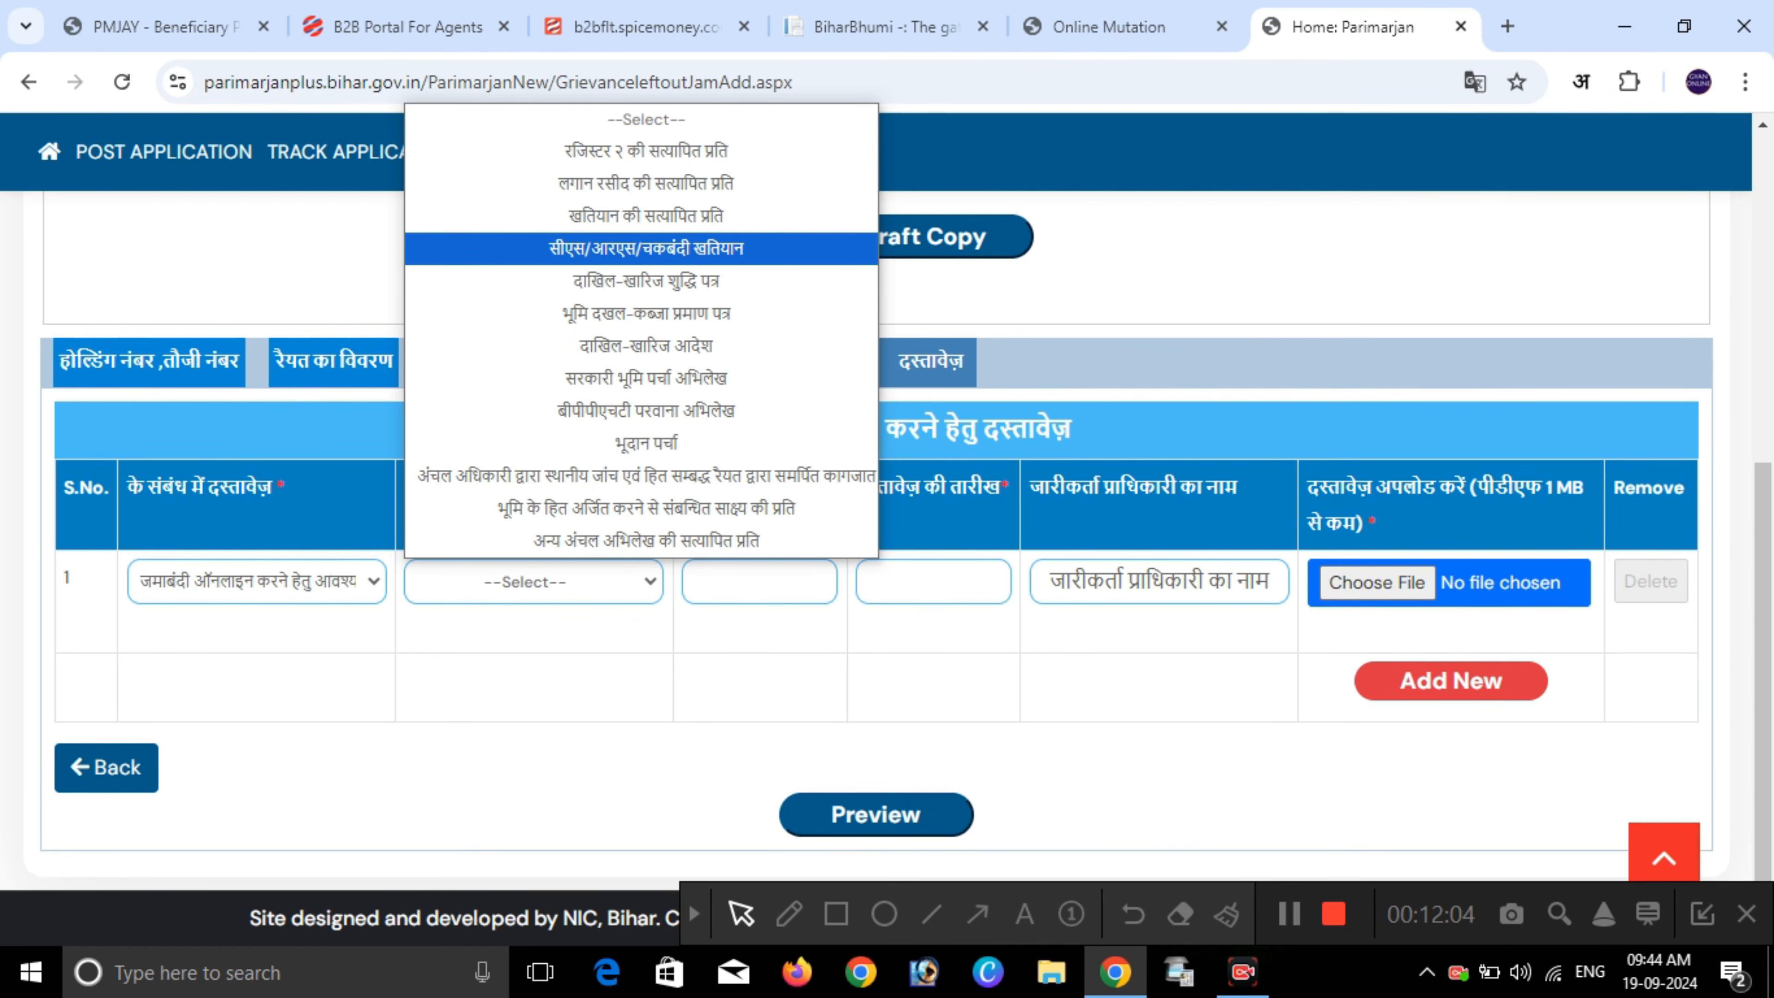
key(Down)
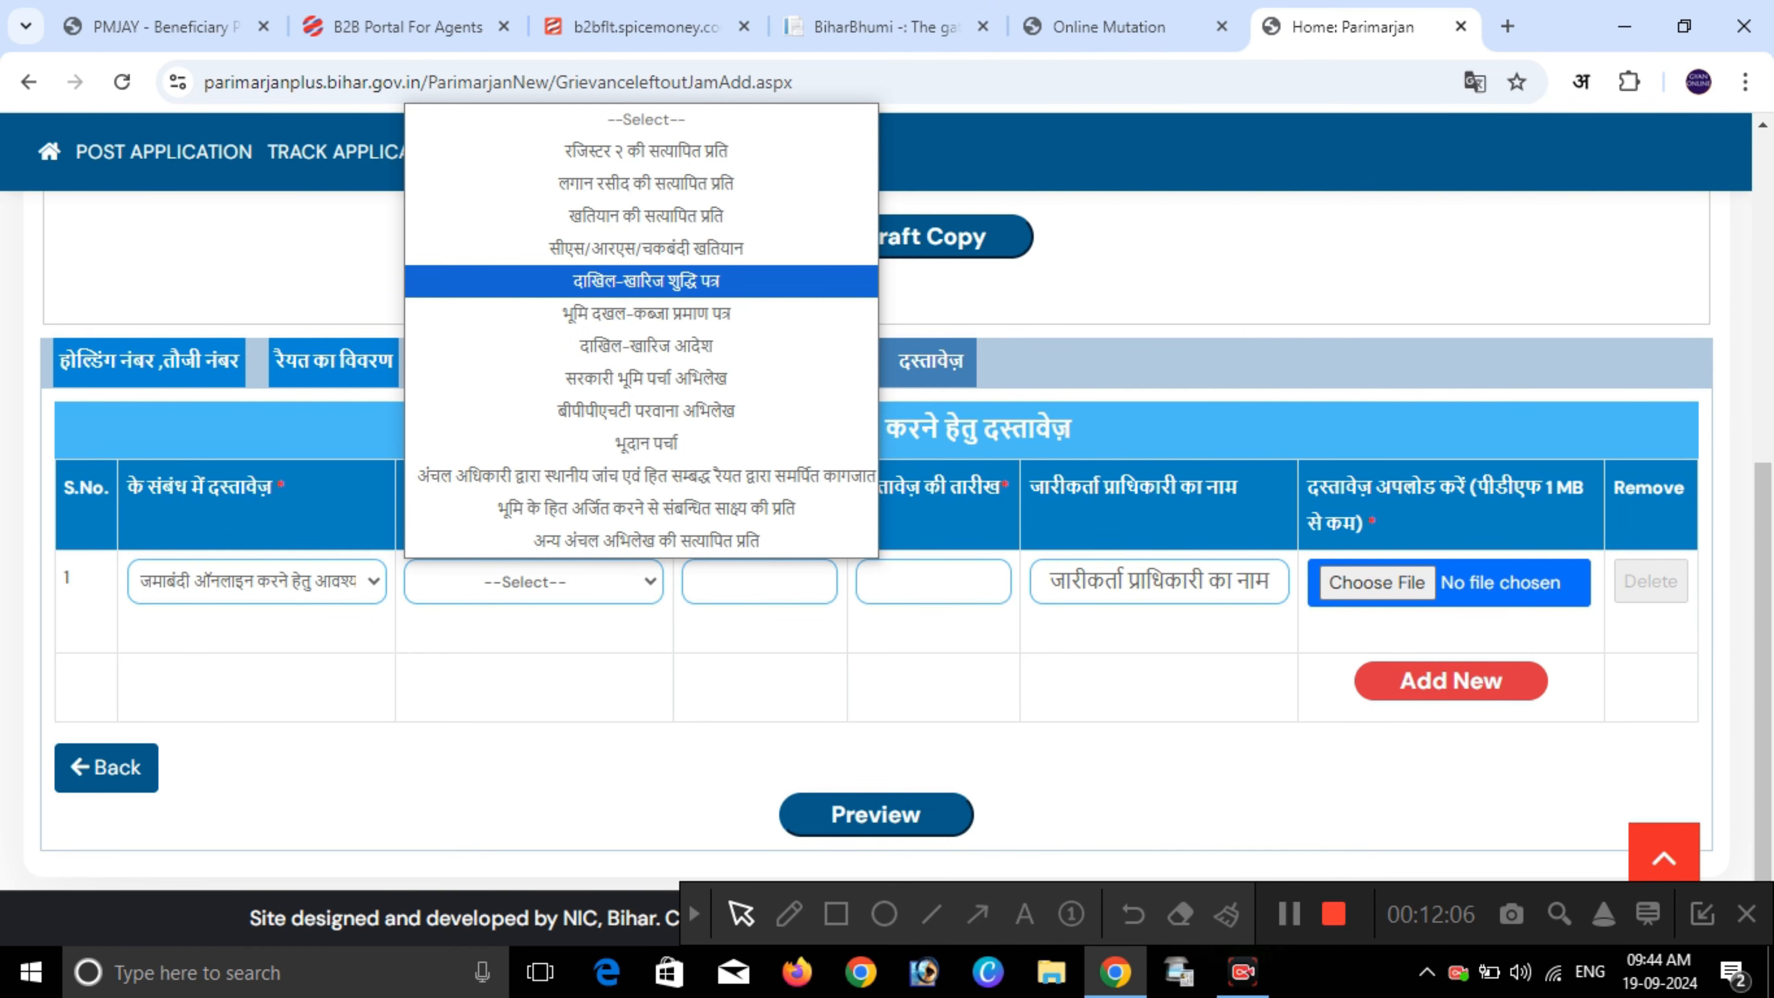
key(Down)
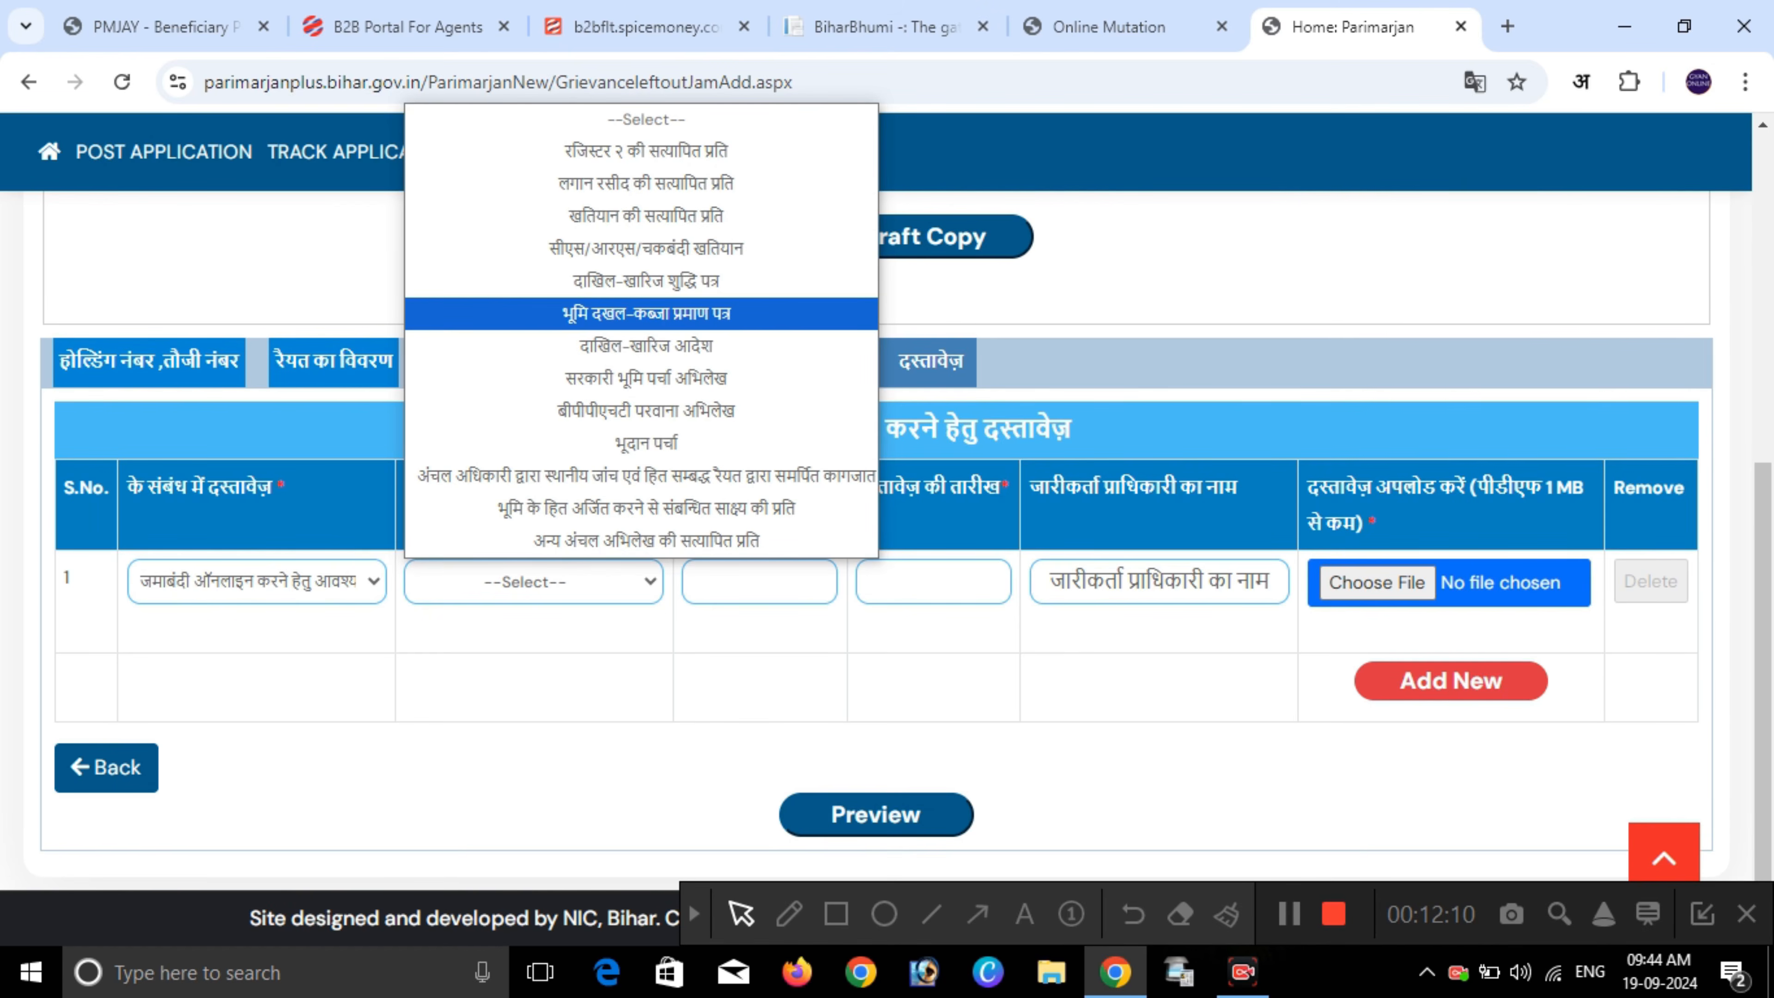
key(Down)
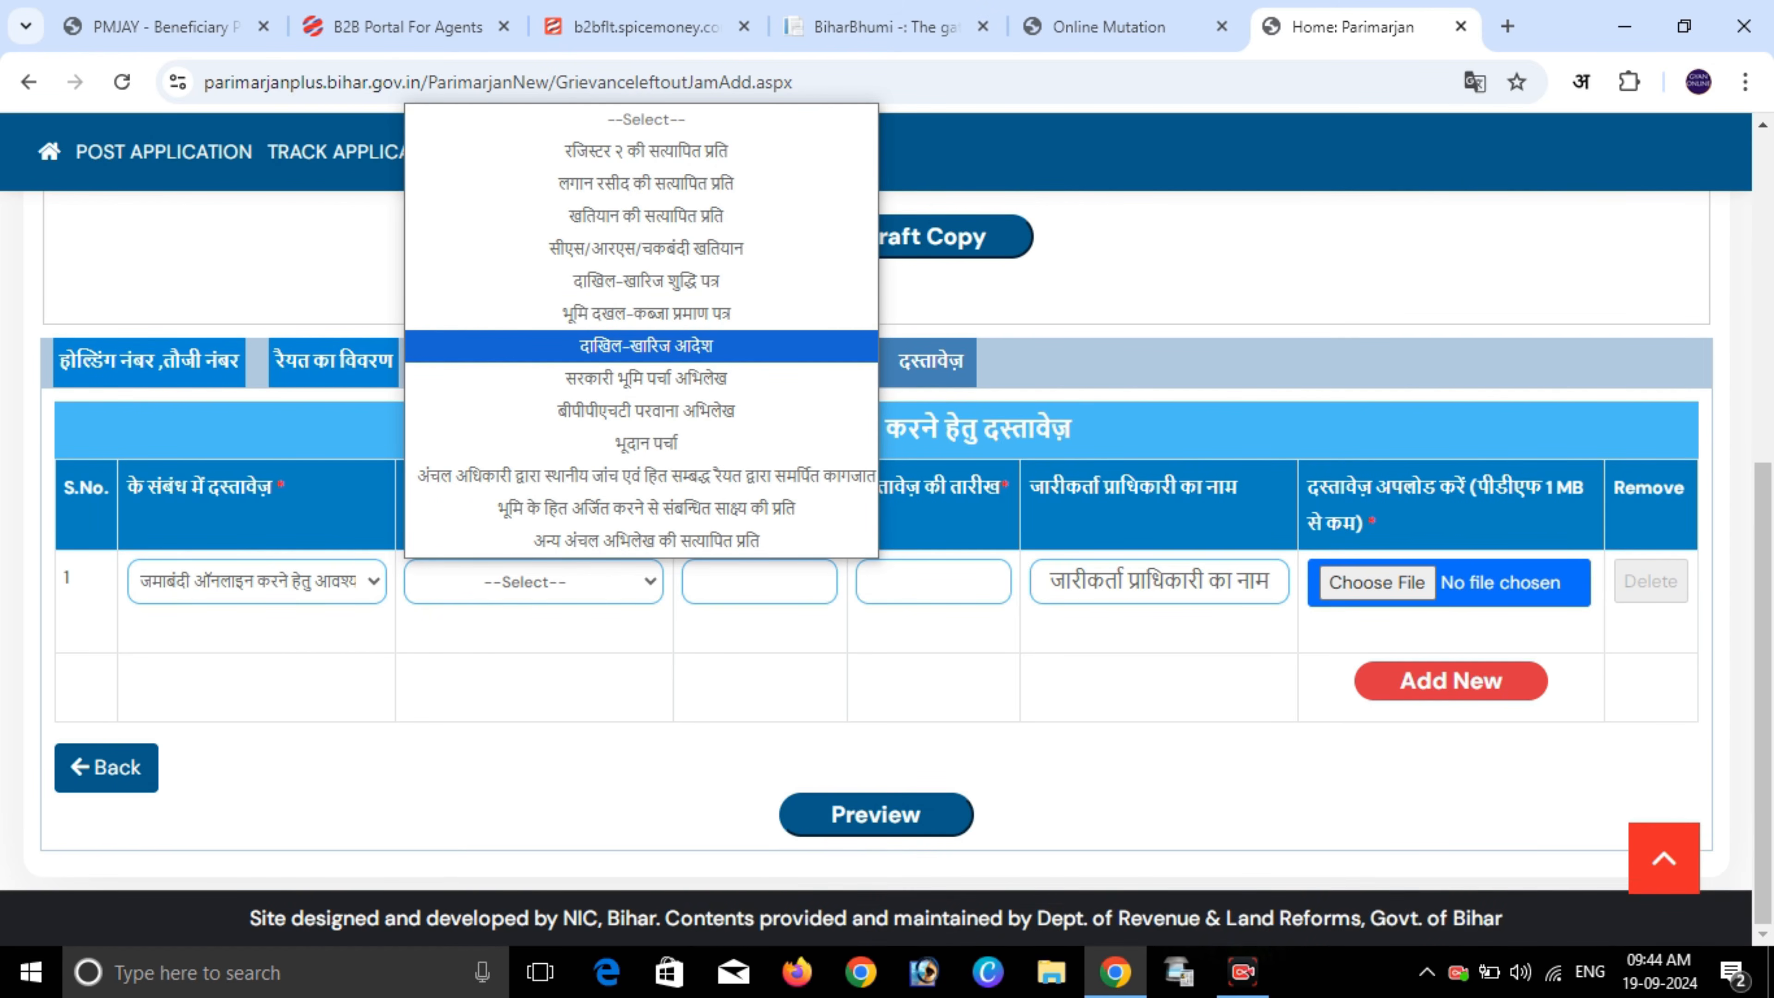
key(Down)
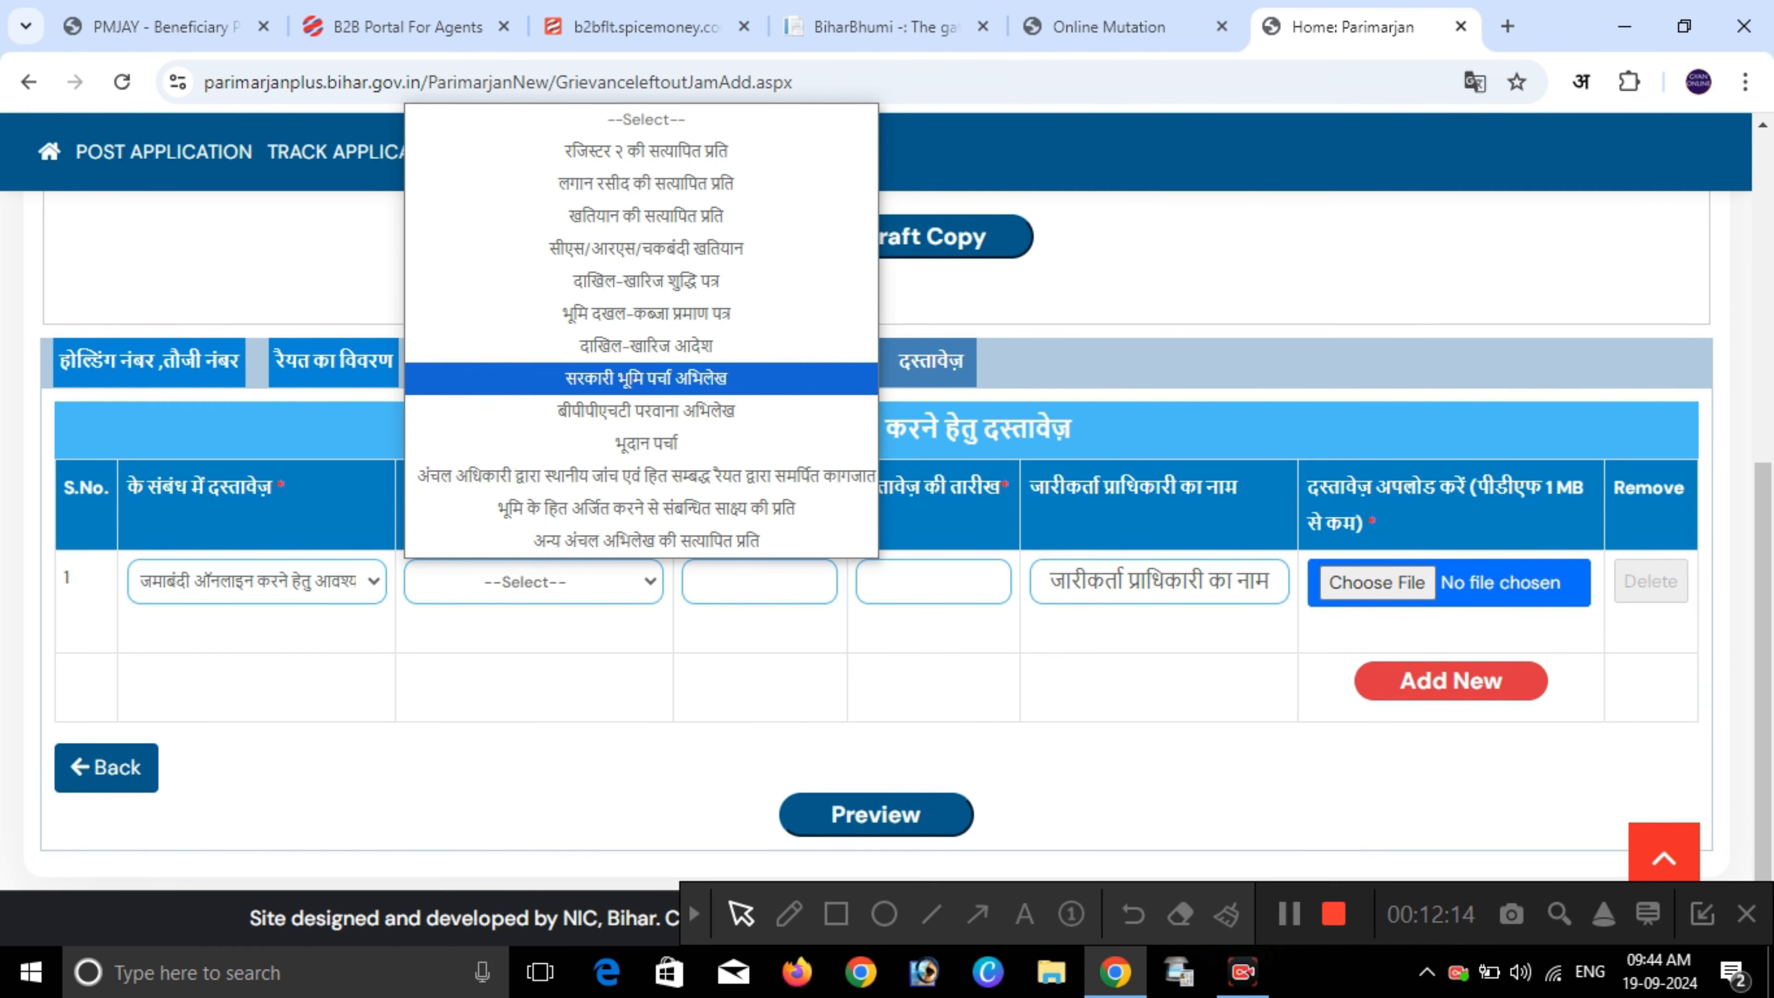
key(Up)
key(Up)
key(Up)
key(Up)
key(Up)
key(Up)
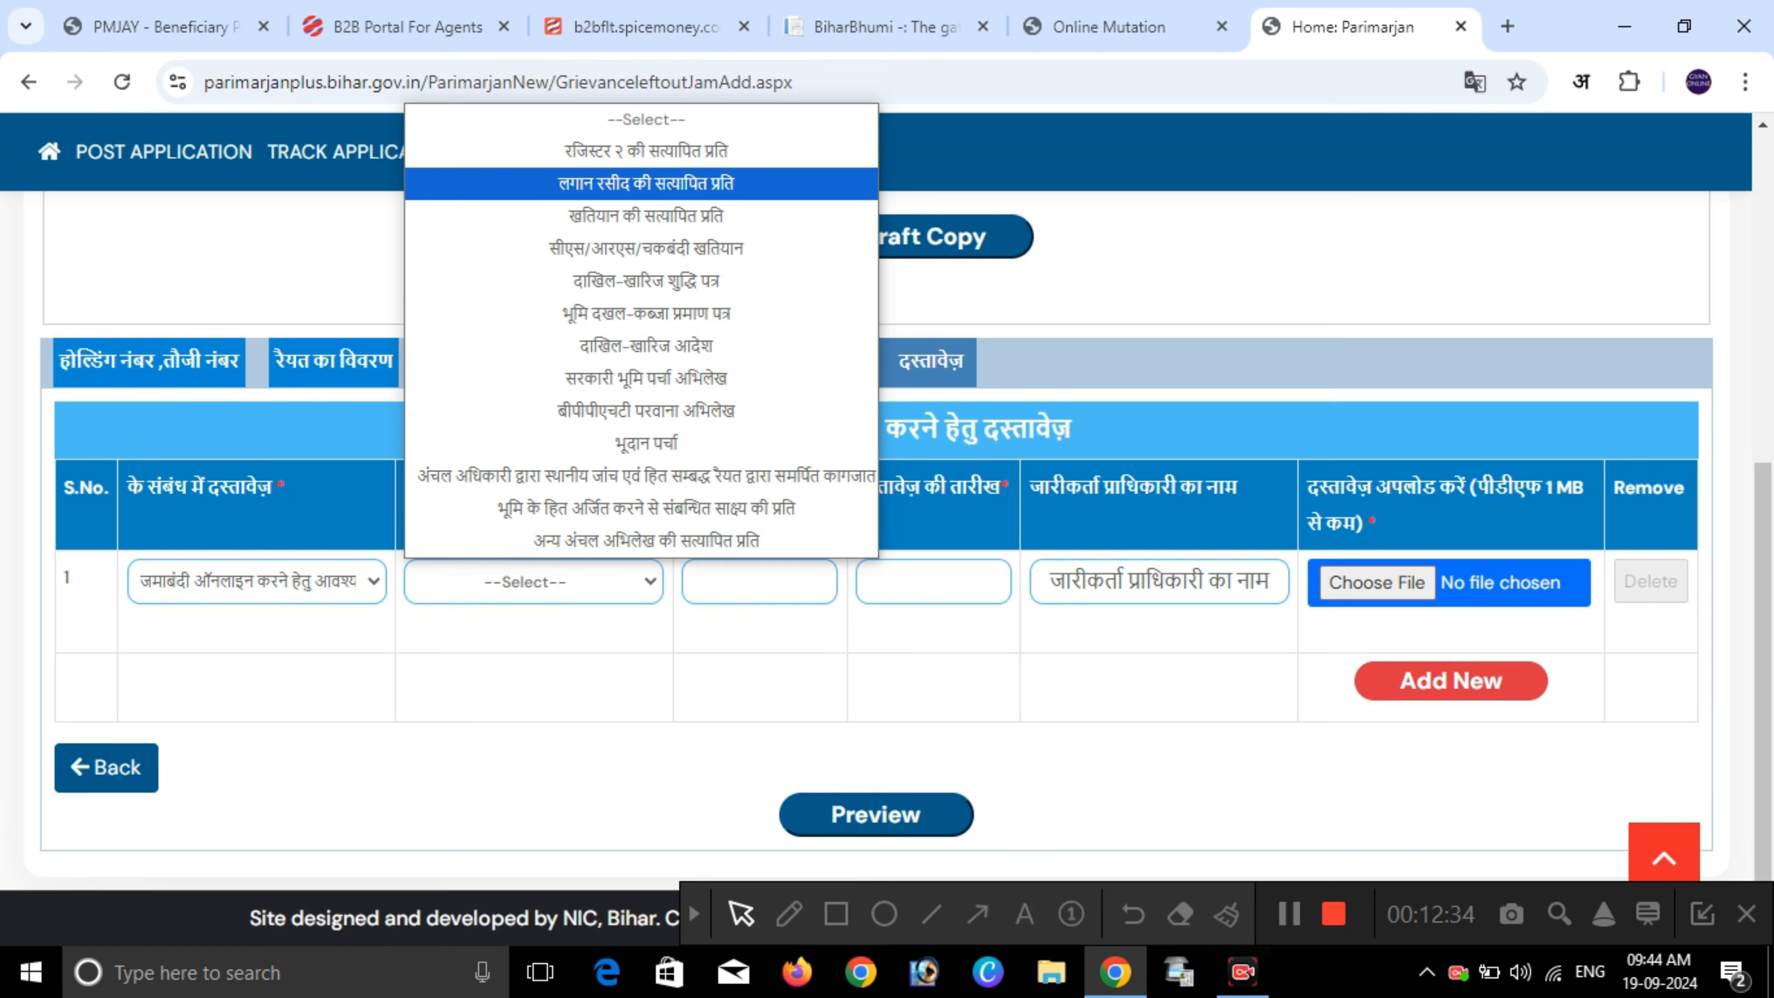
key(Return)
- Keep the first document's date as 04/02/2019 and enter n/a as its issuing authority
click(760, 581)
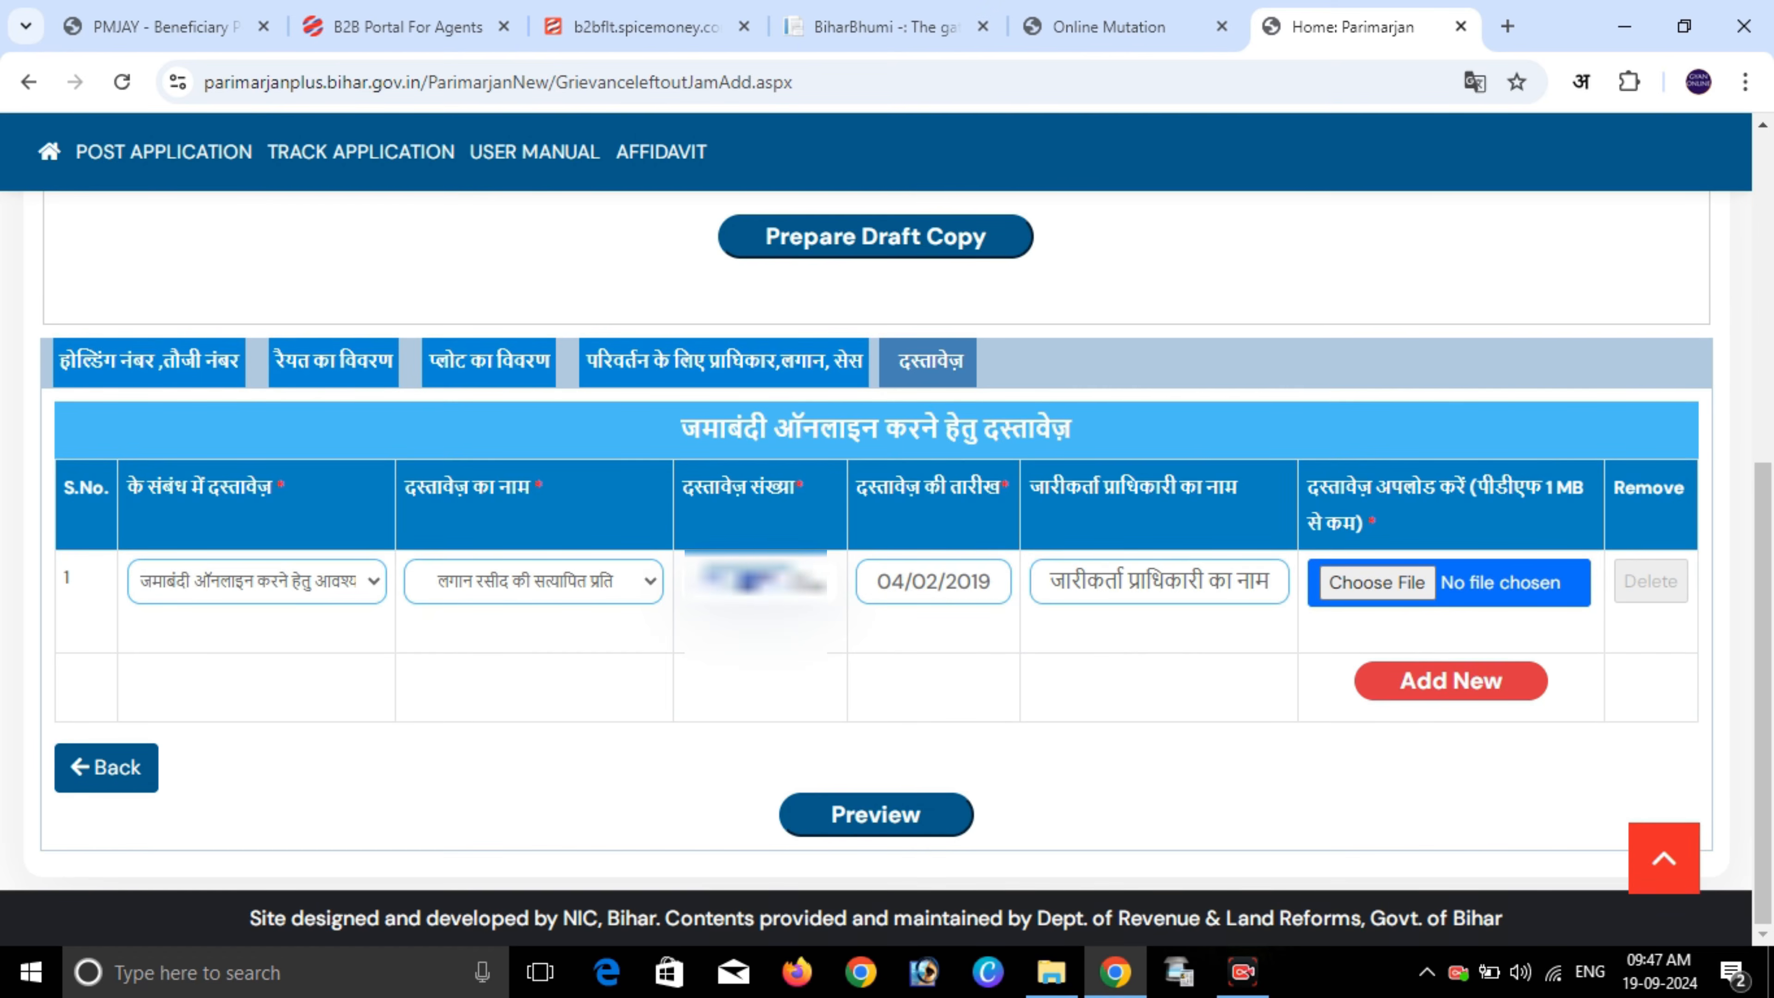
click(971, 582)
click(928, 695)
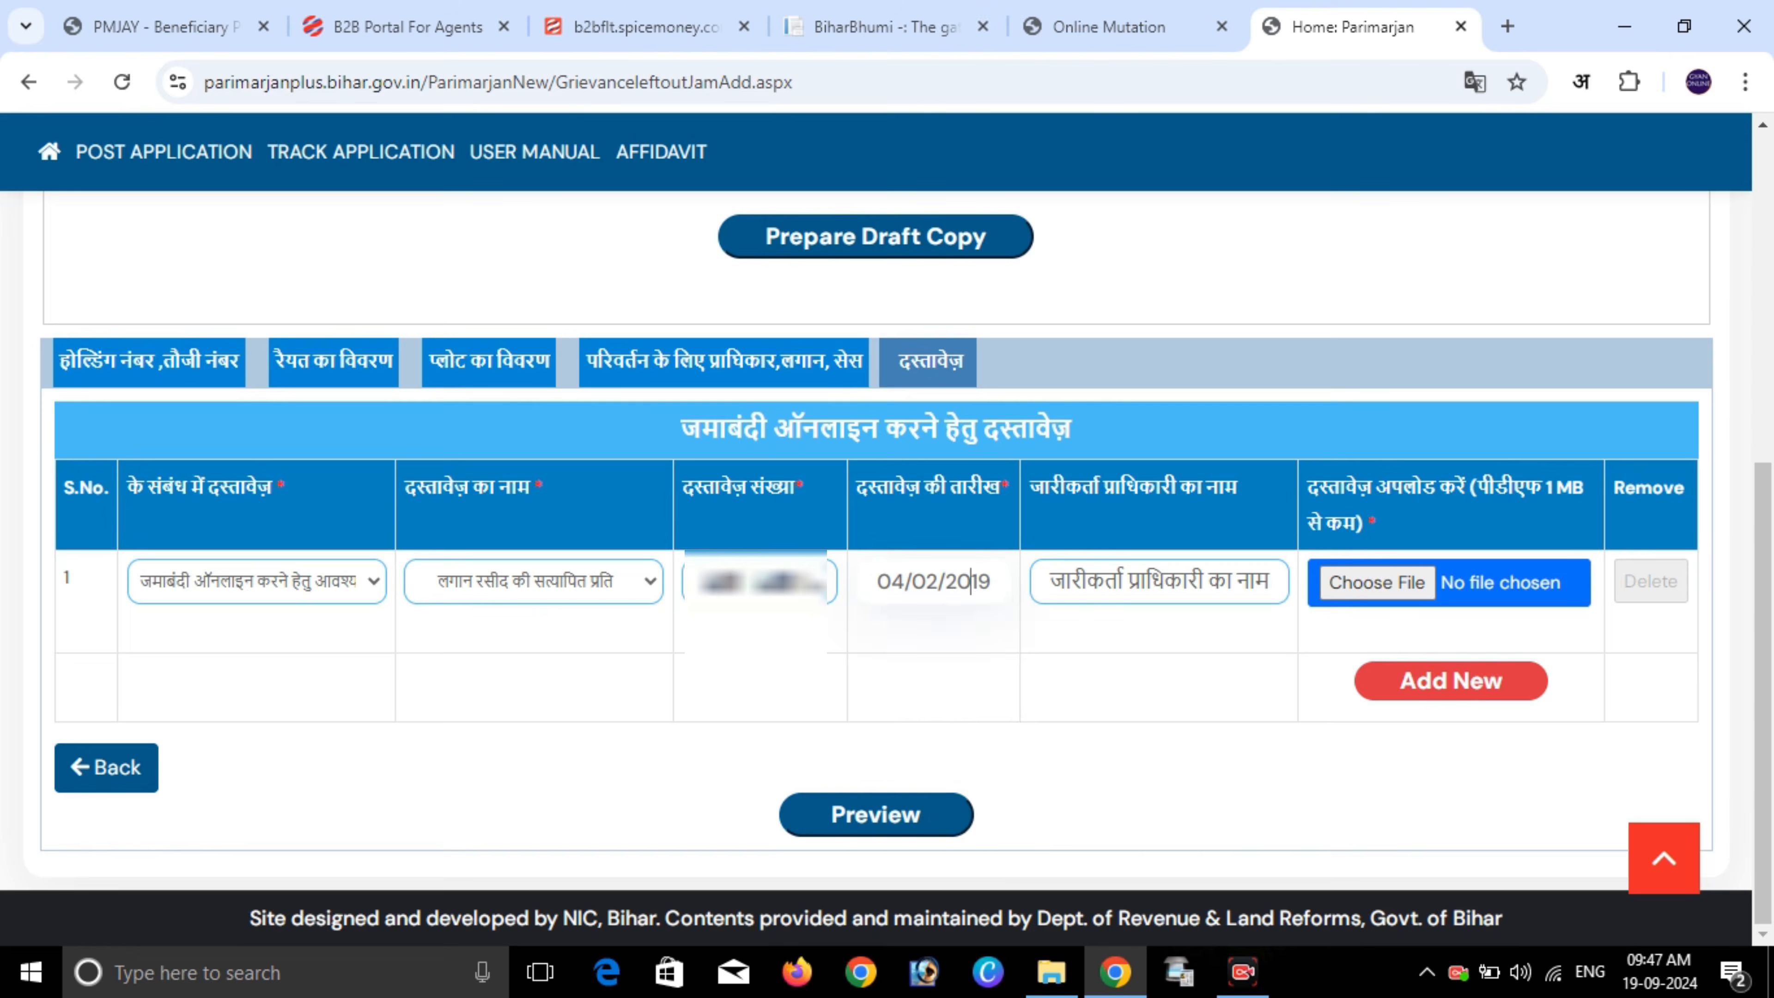
click(1161, 581)
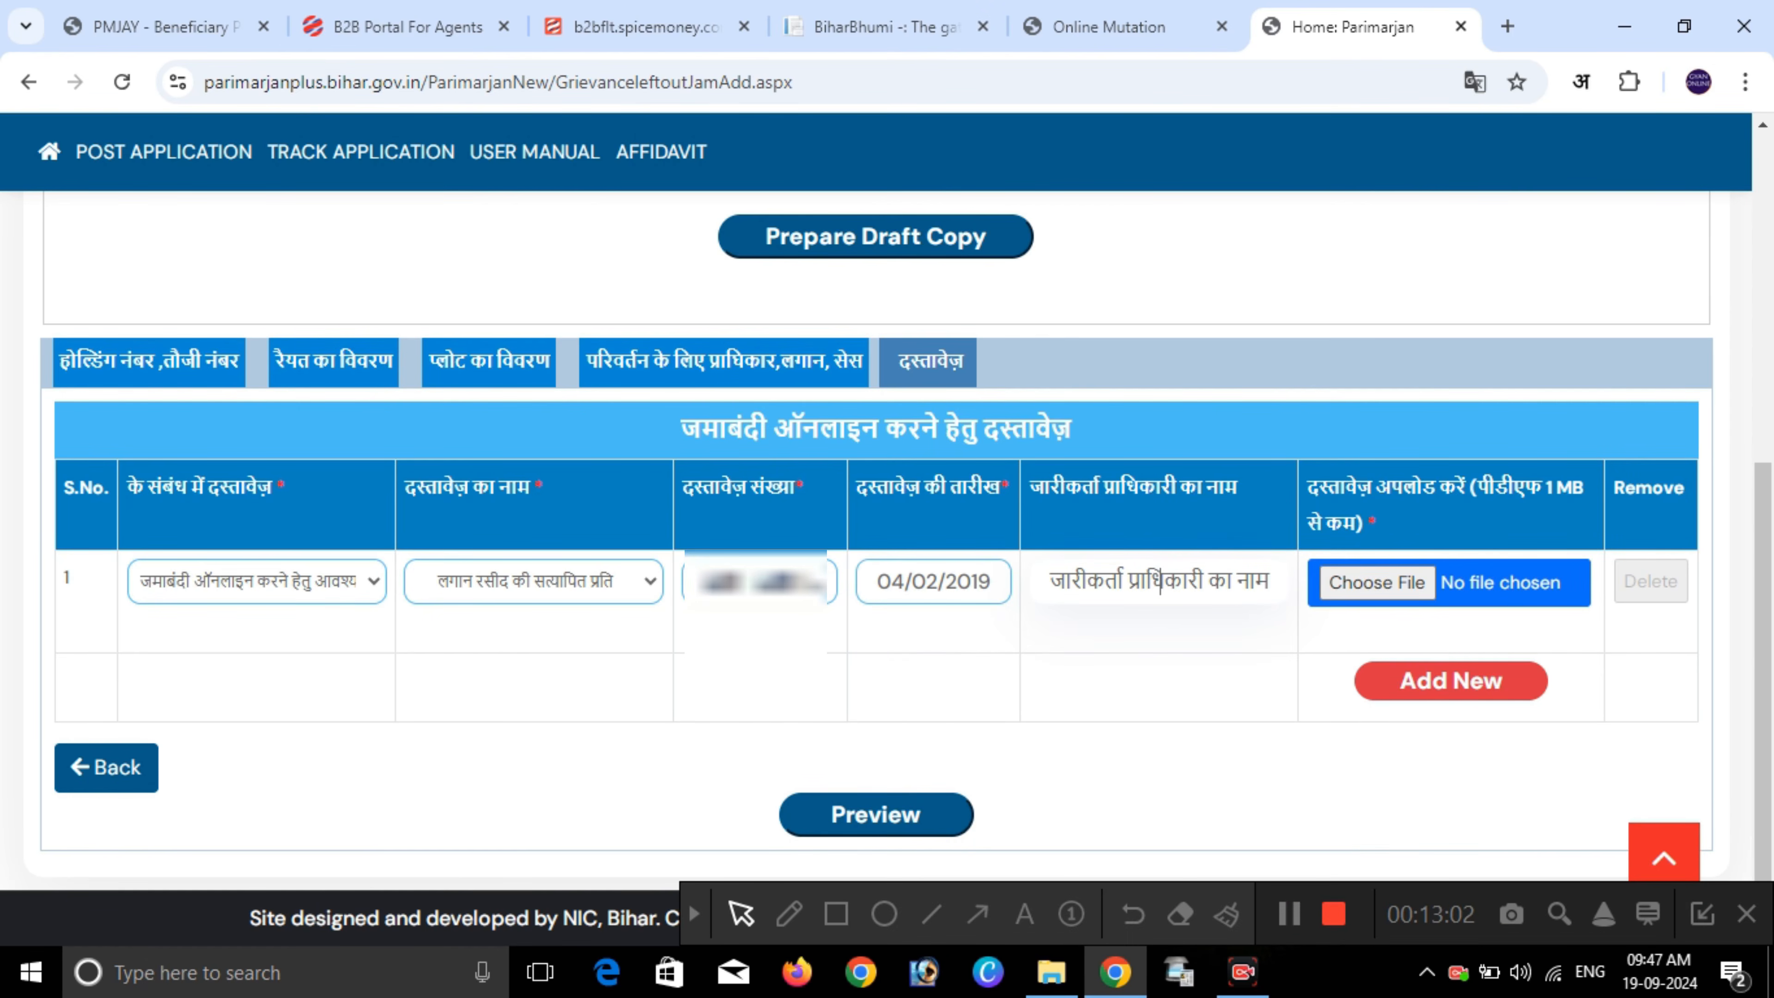
text(n)
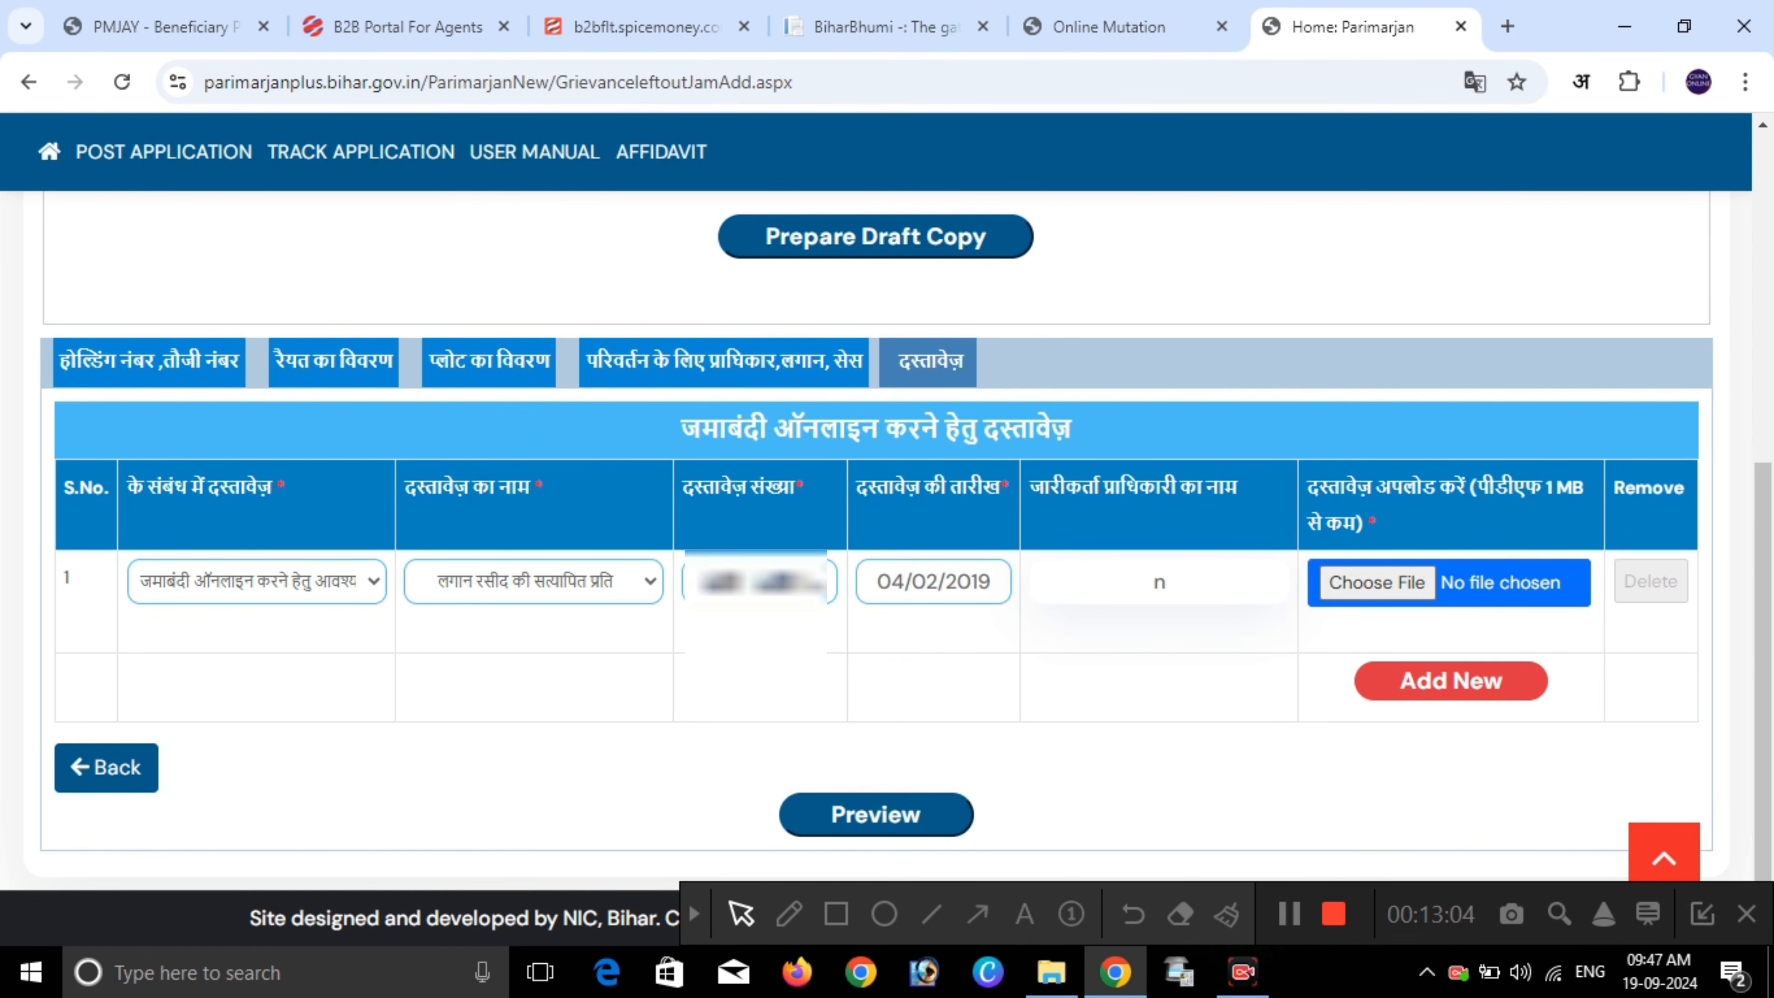
text(/a)
- Add a second document row with the caste category and जाति प्रमाण पत्र as its name
click(1450, 680)
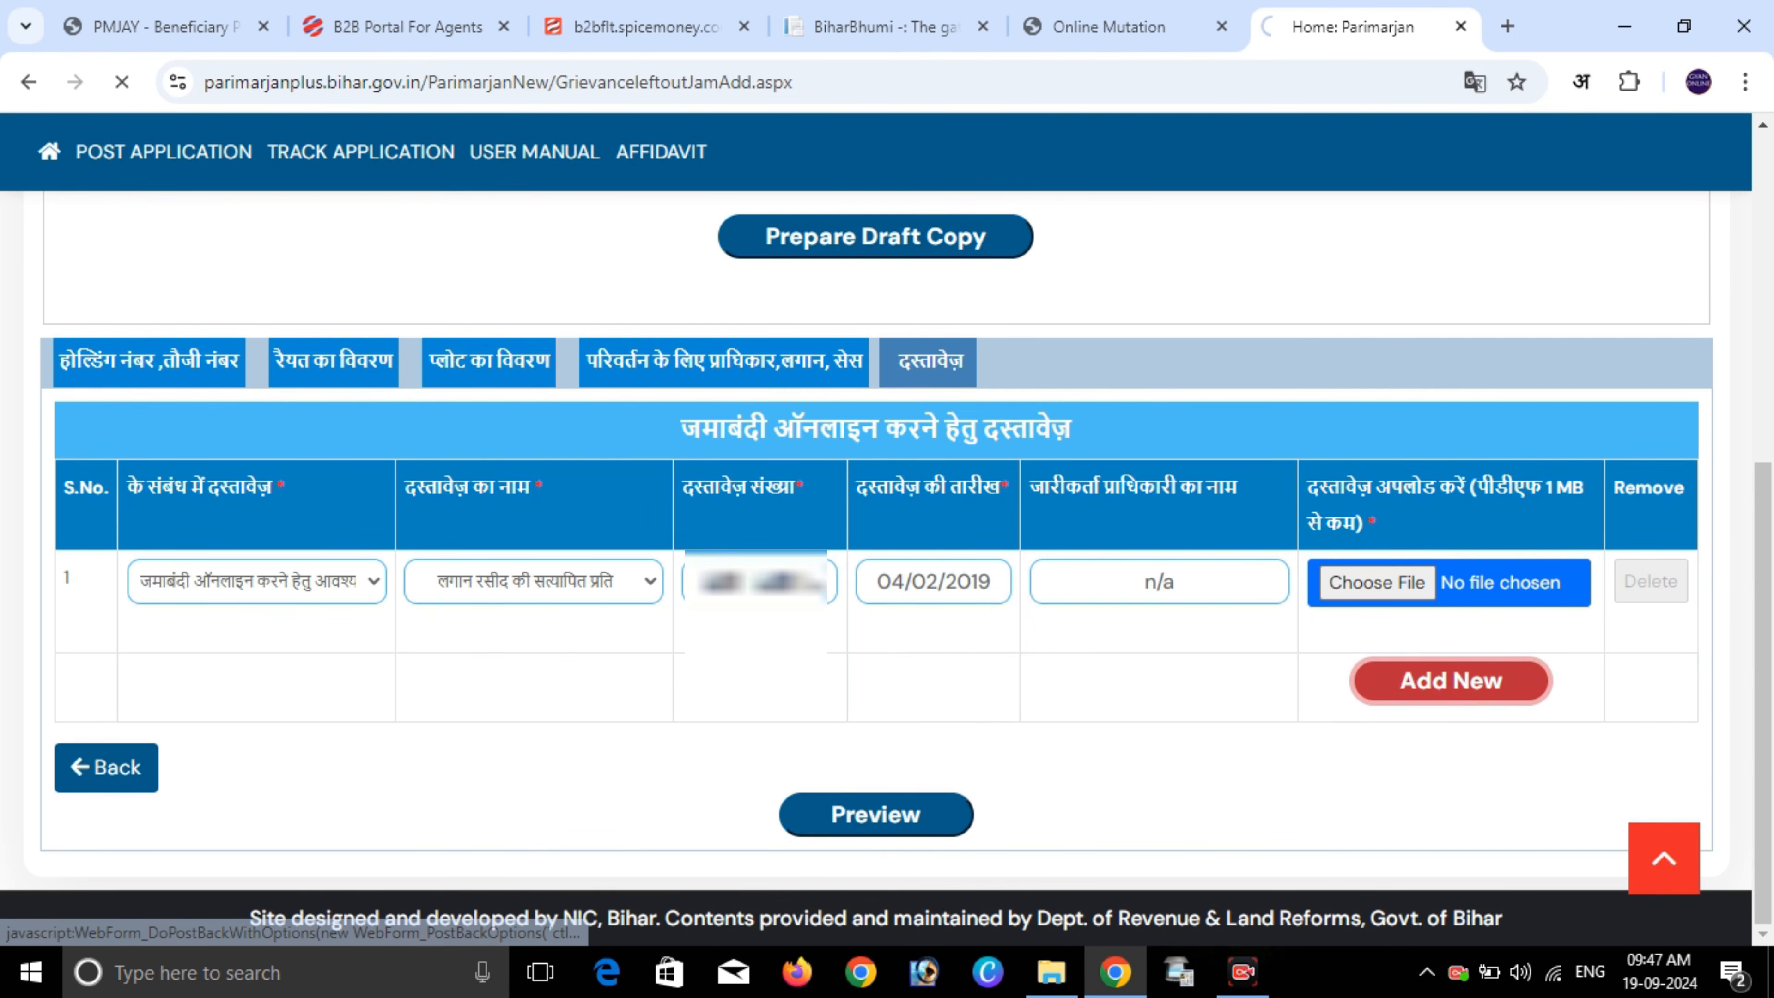
click(257, 584)
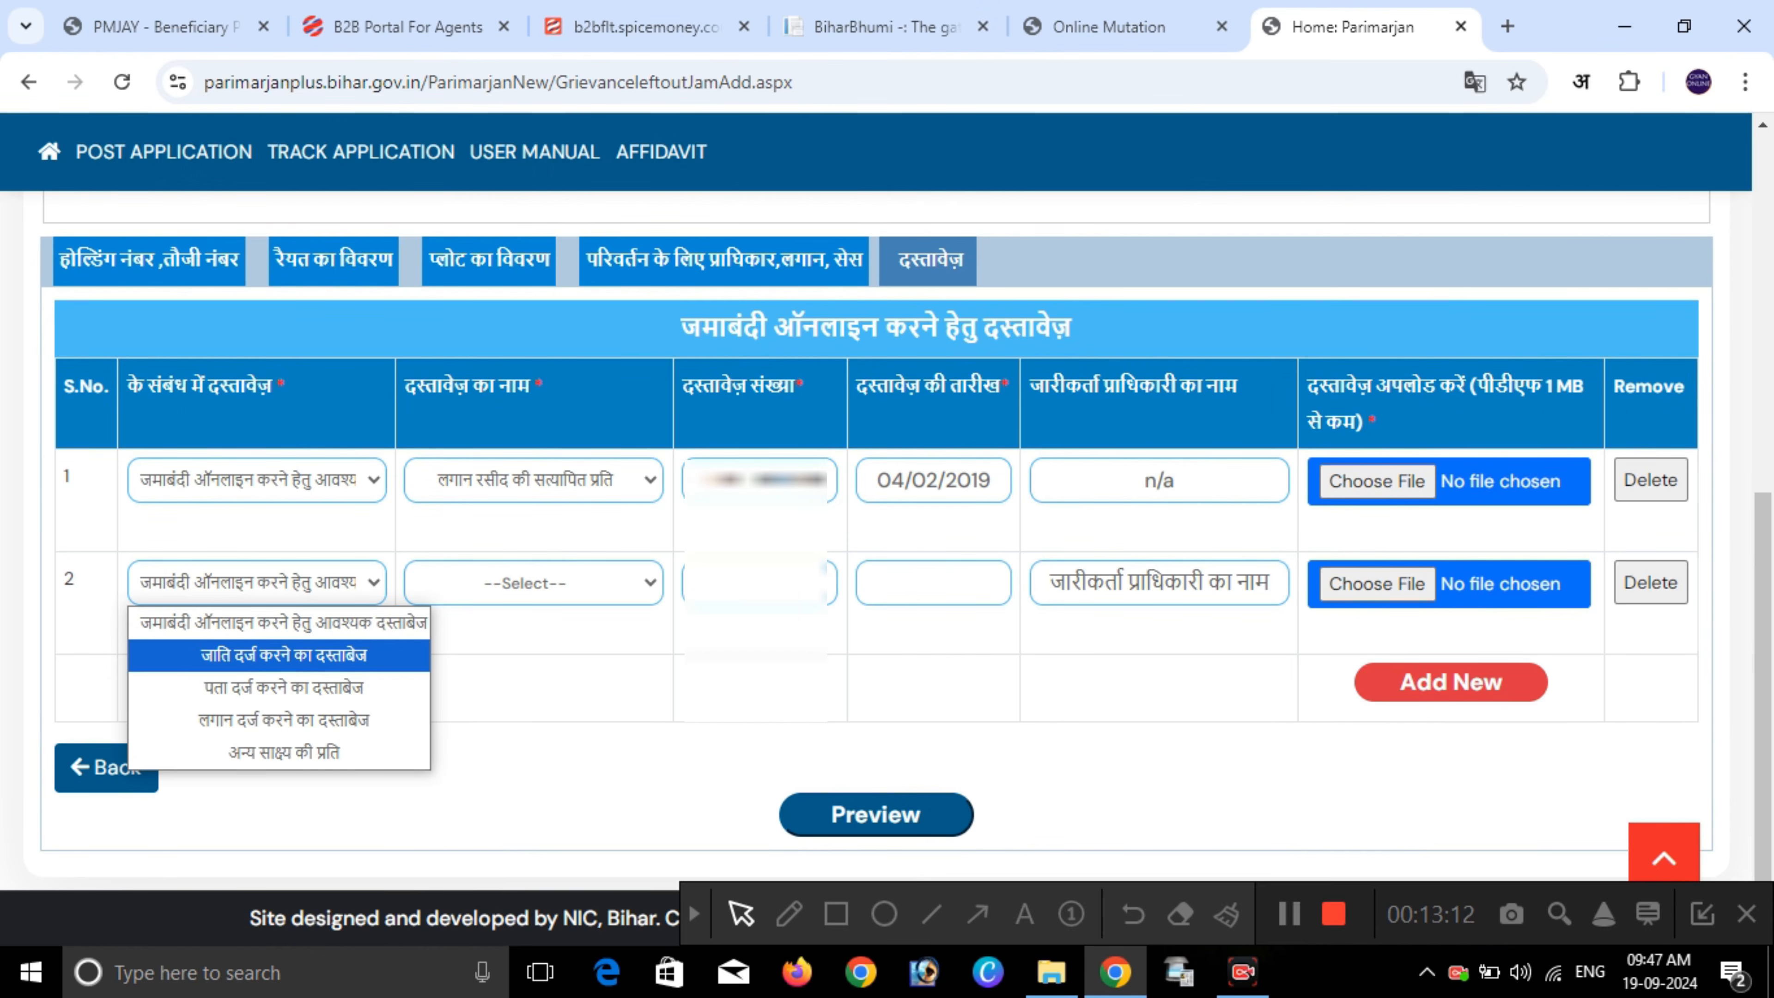
click(283, 656)
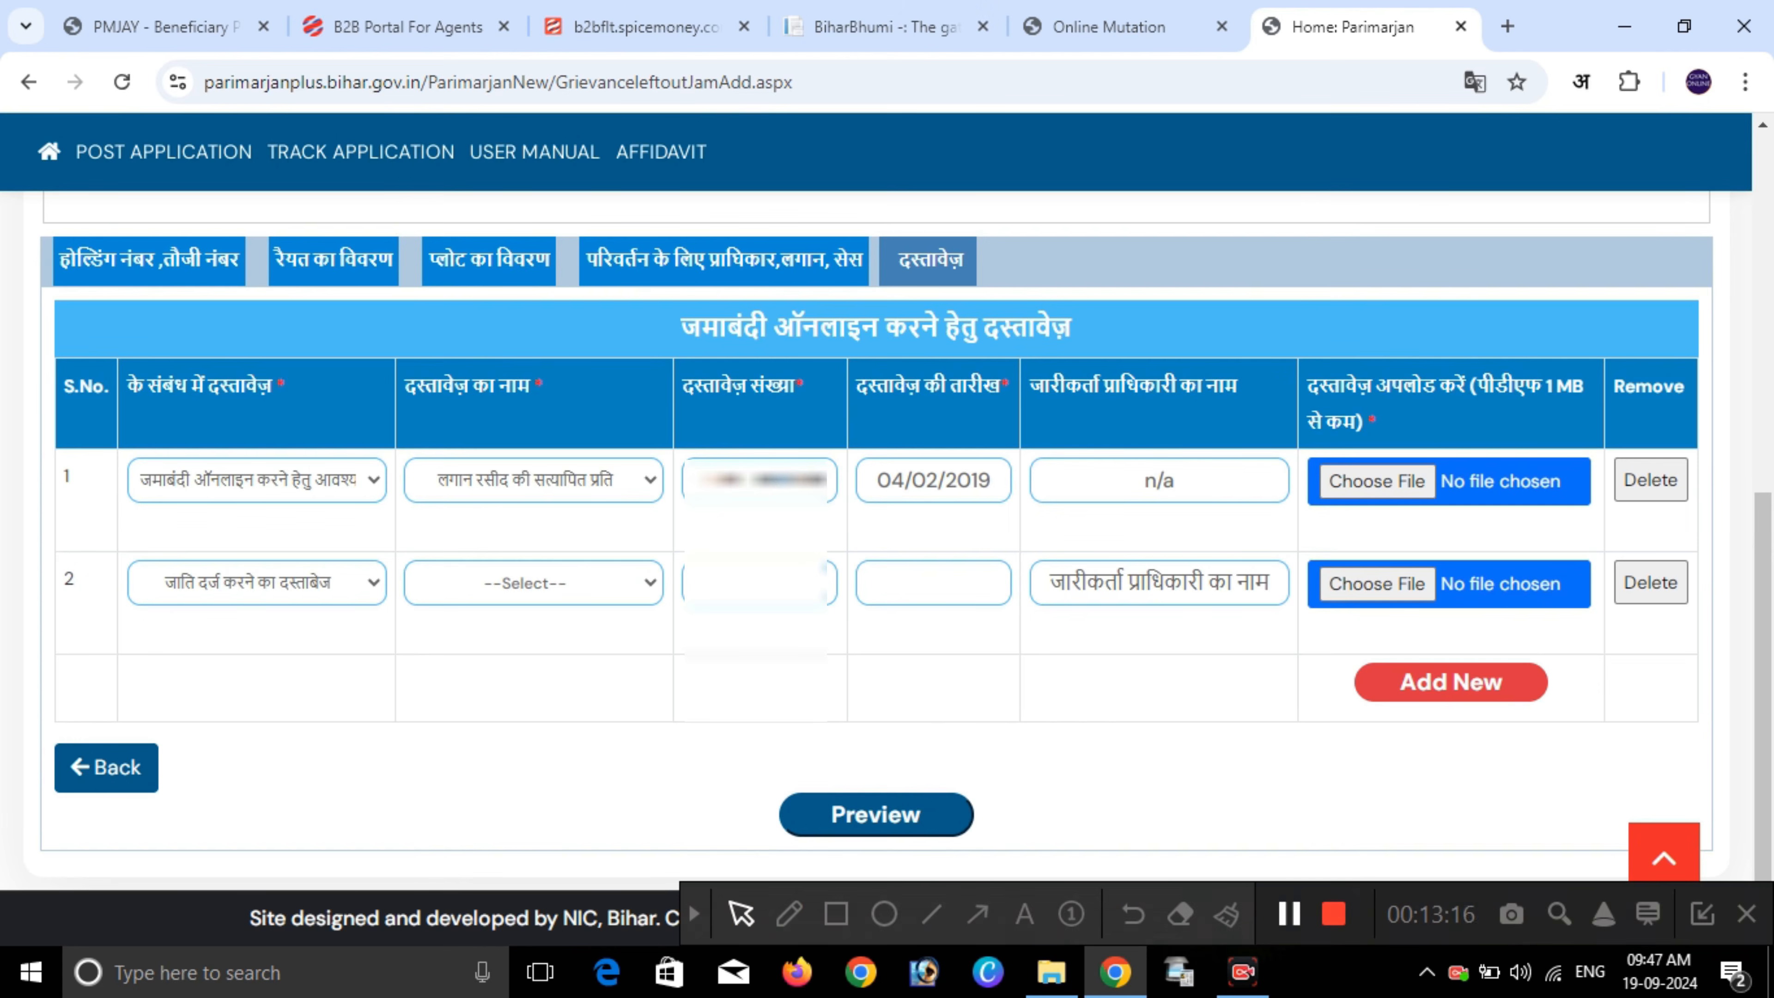
click(534, 583)
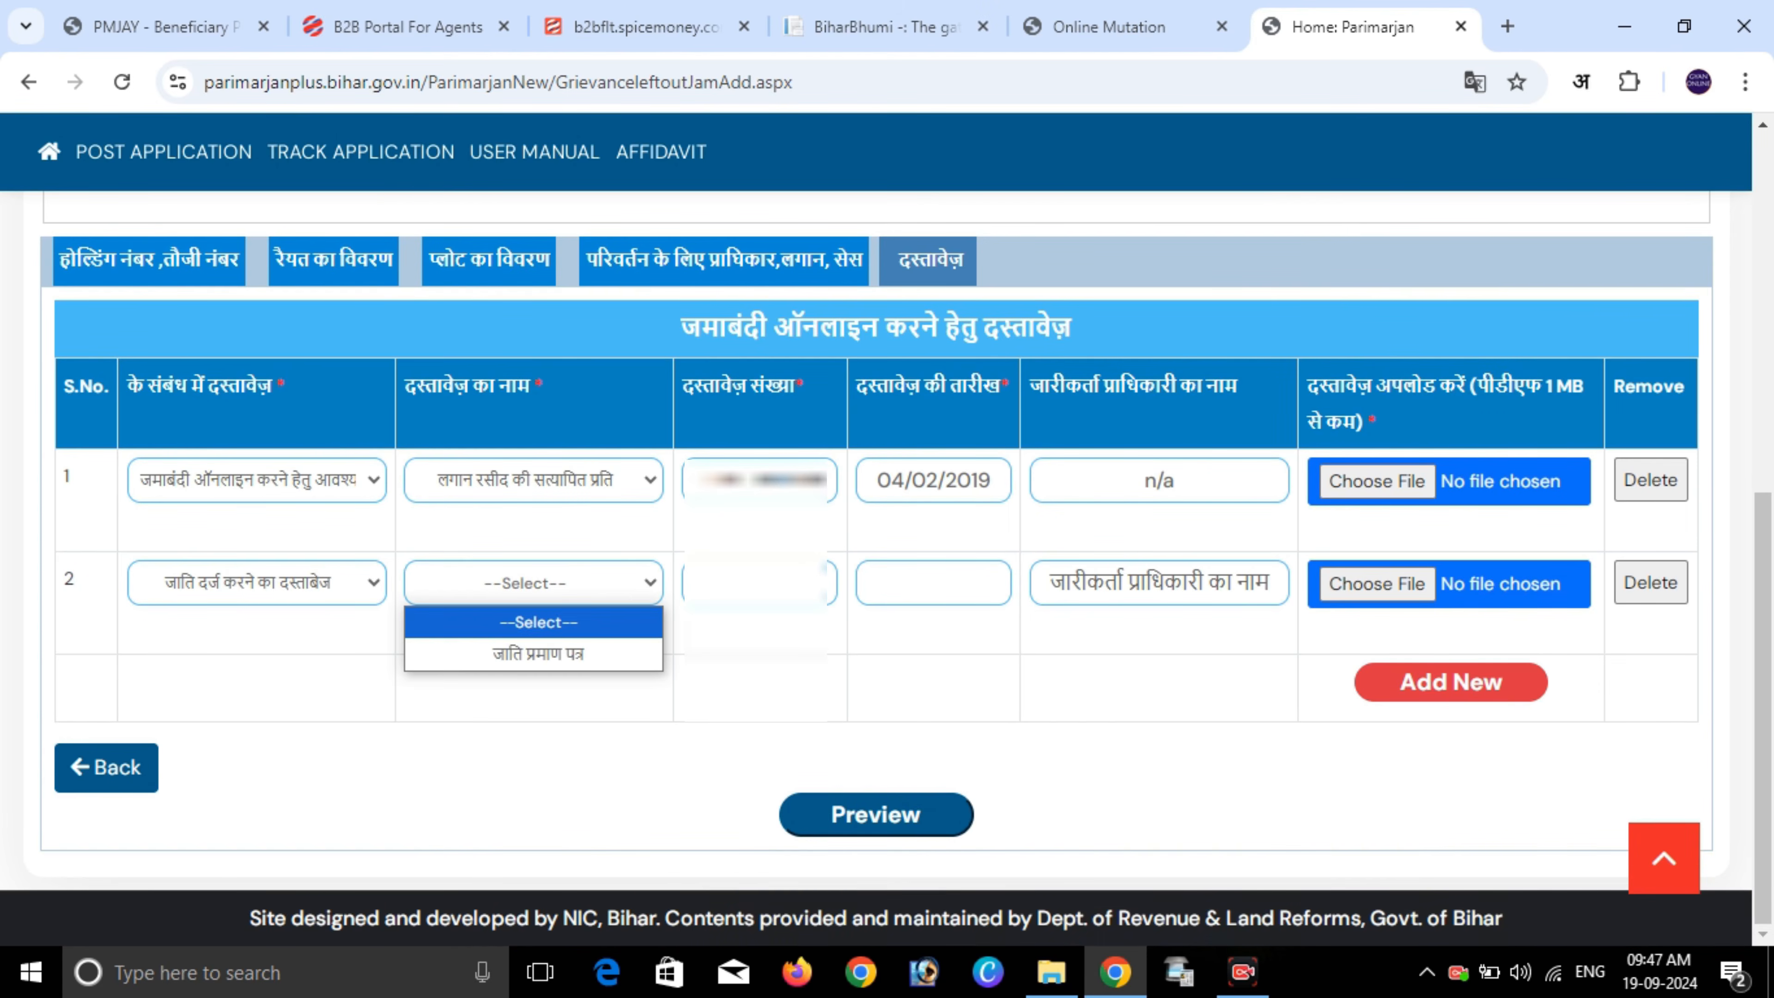
click(538, 653)
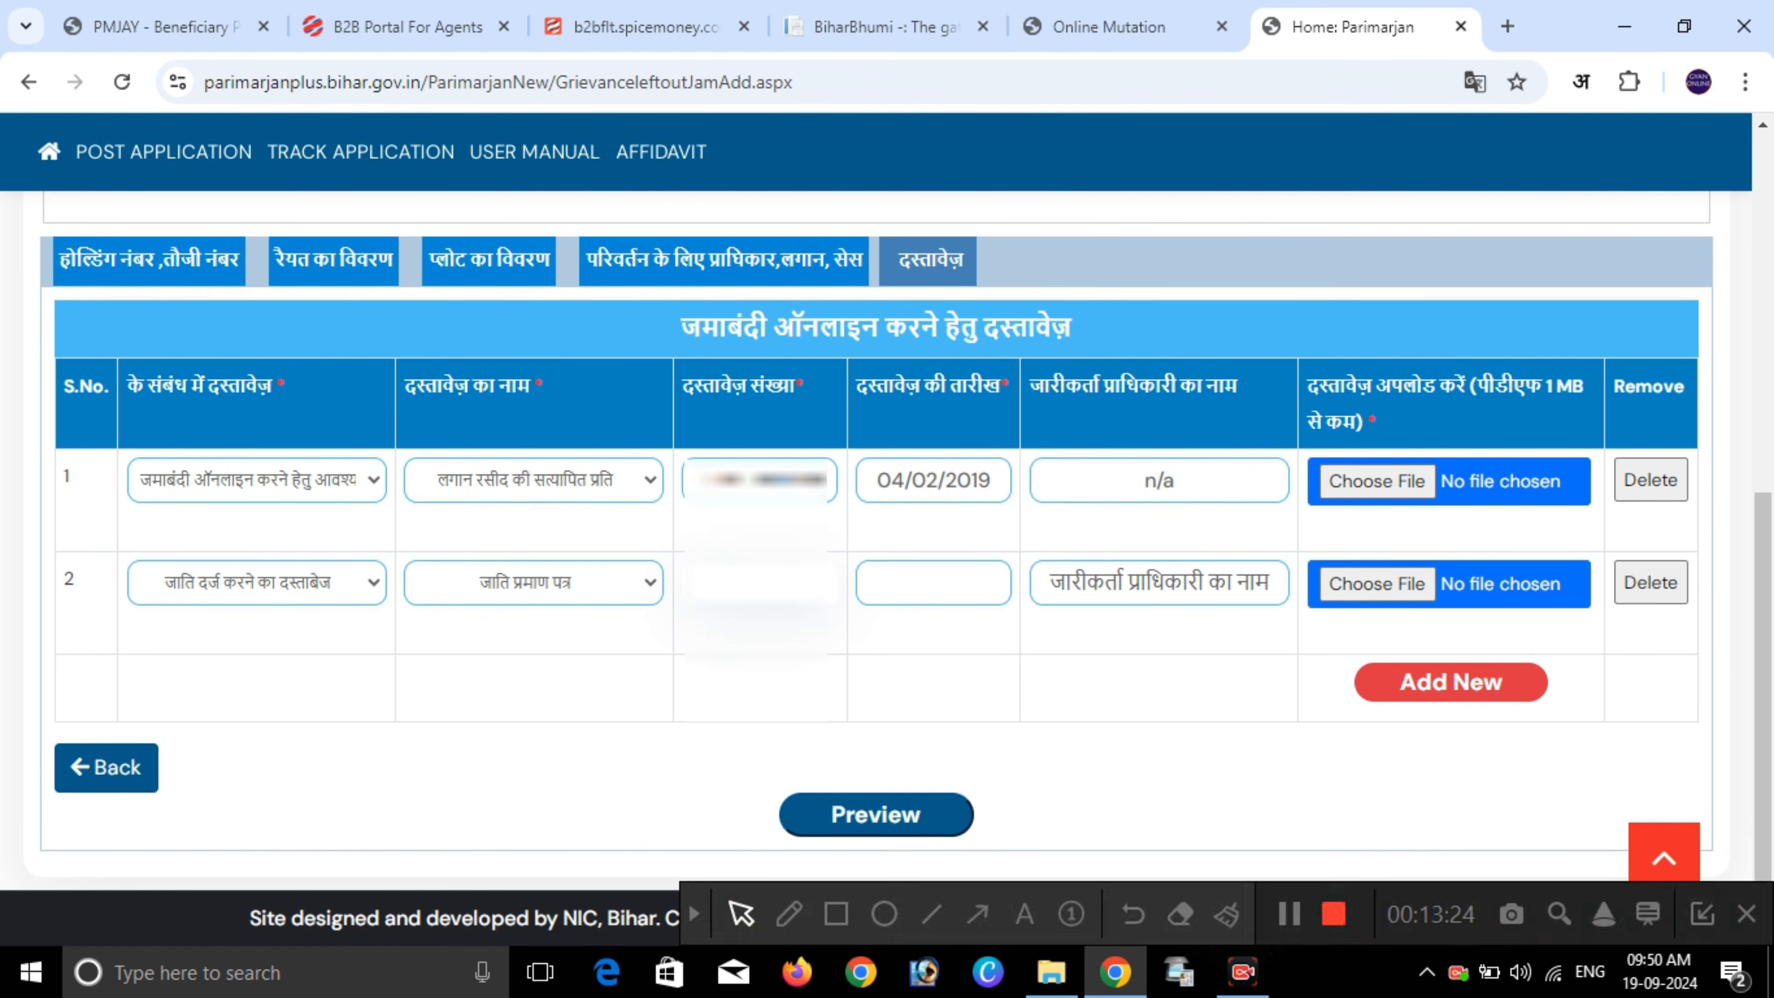
- Enter the certificate number, date 05/05/2024 and issuer c/o, then add a third row
click(934, 583)
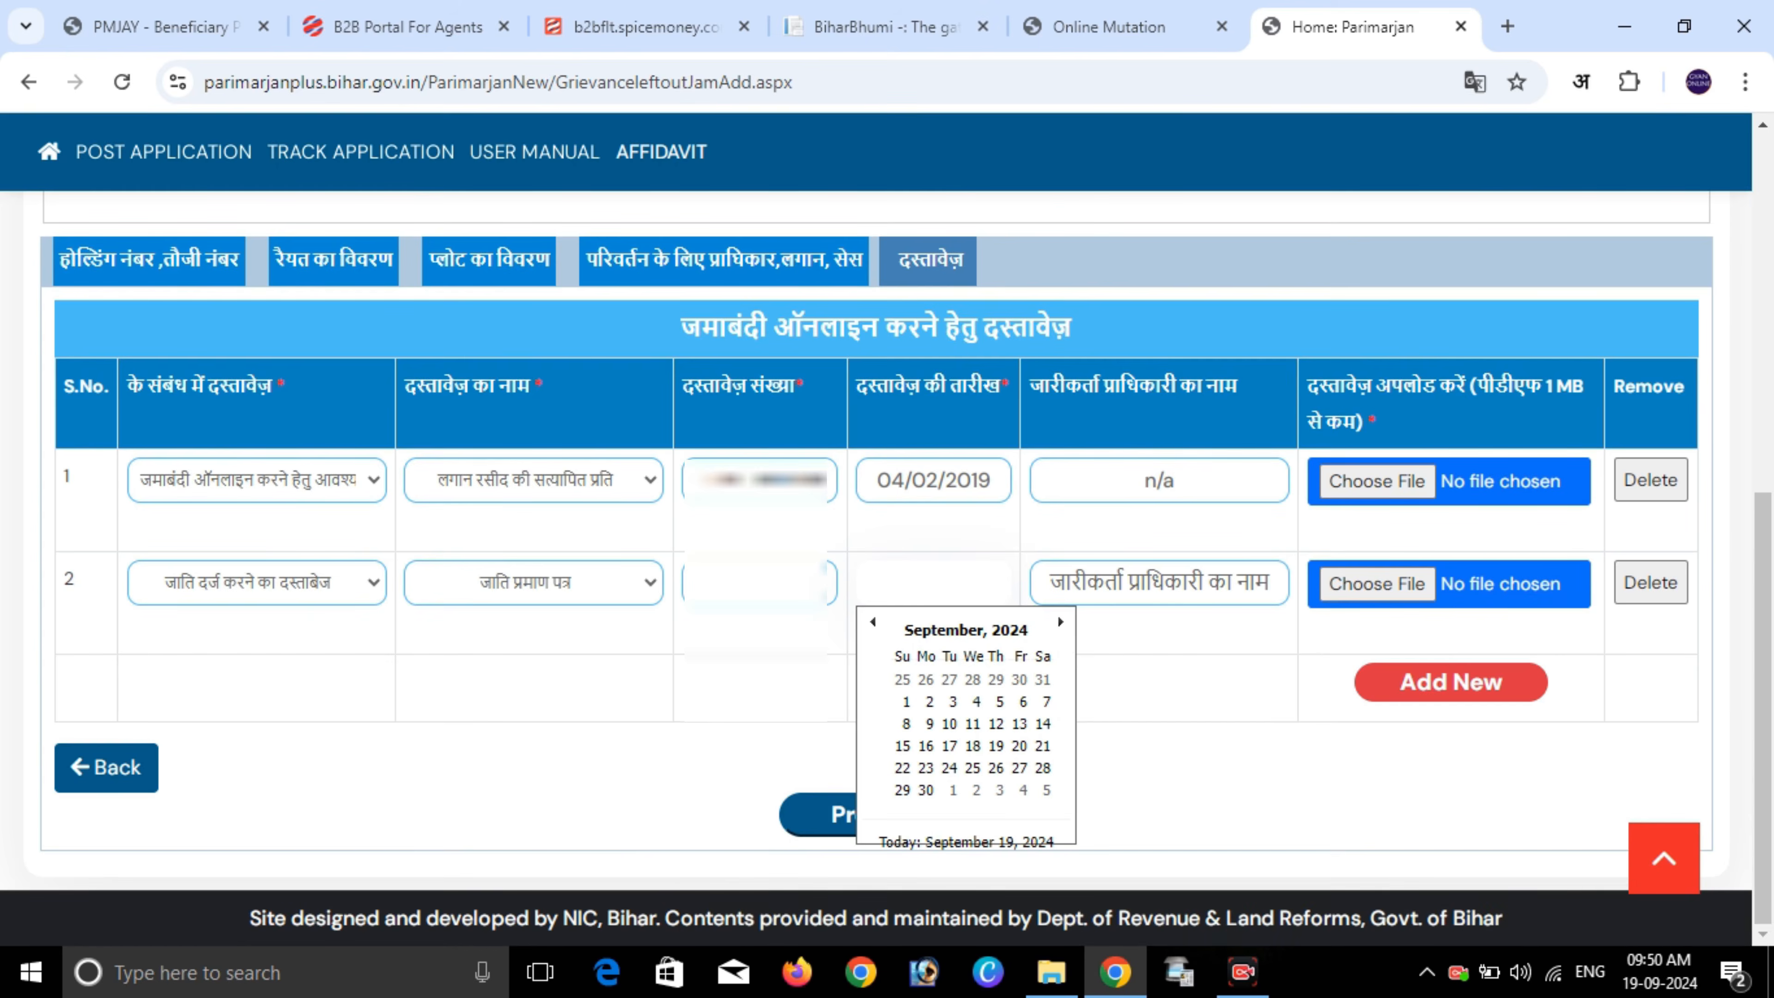
click(759, 583)
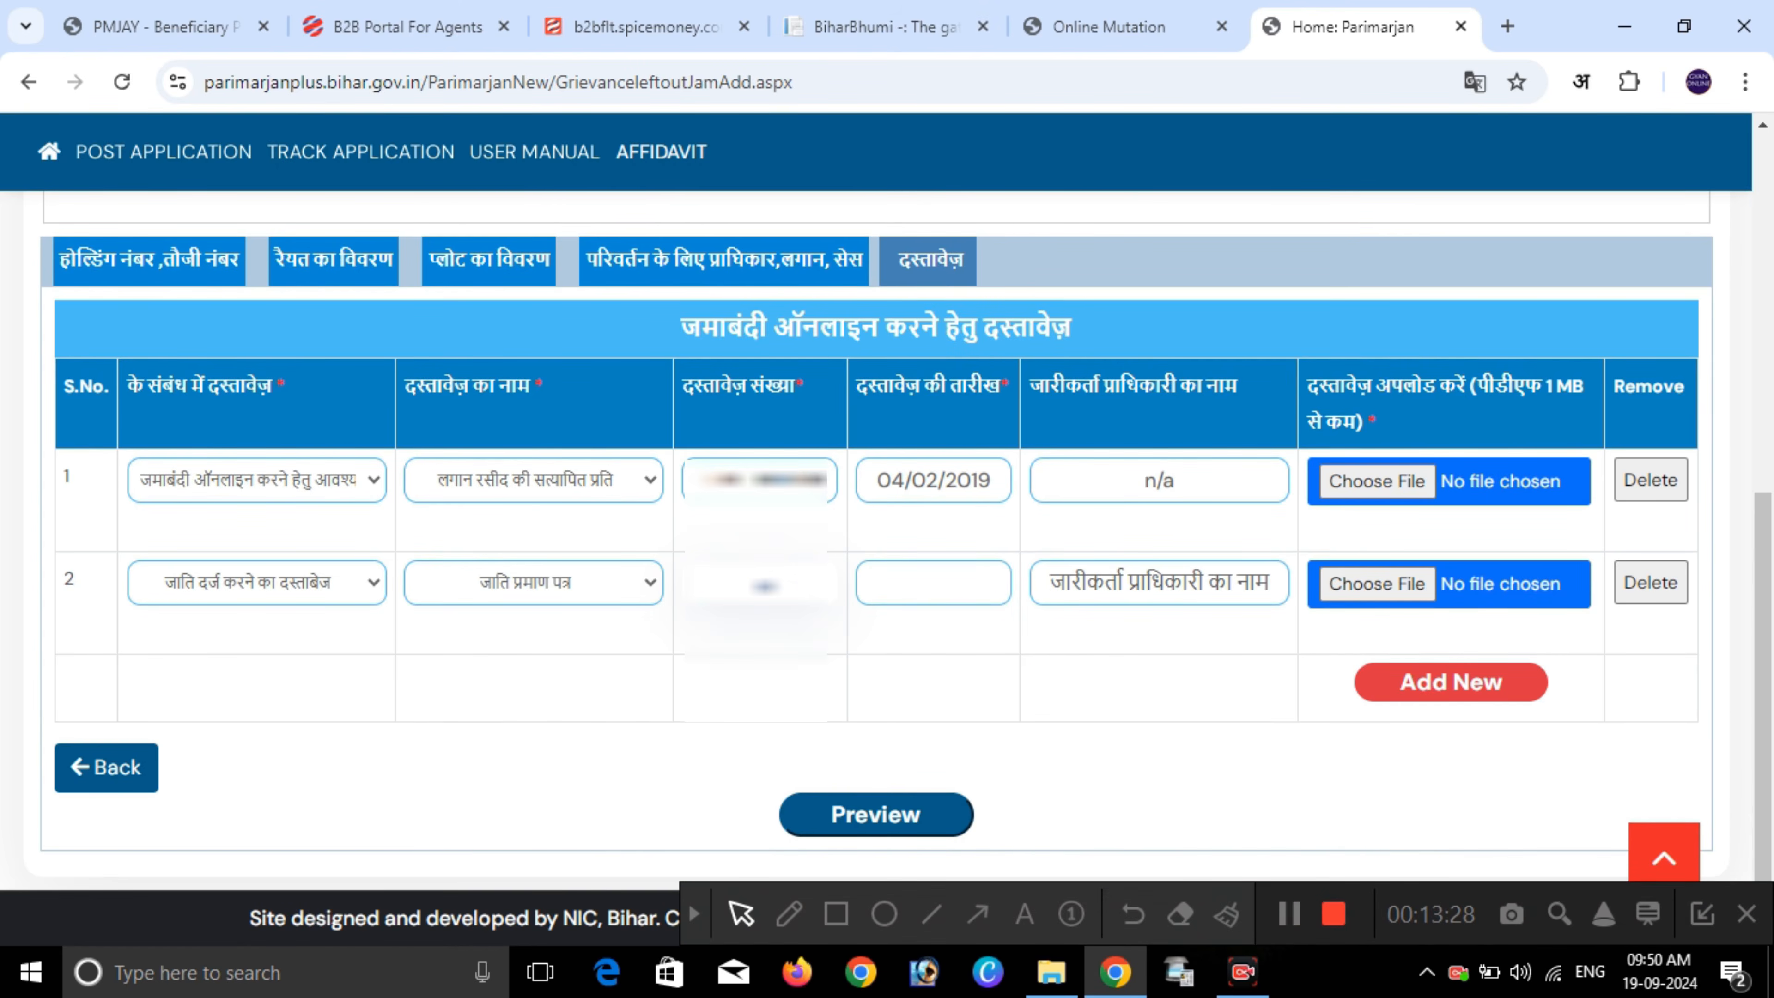
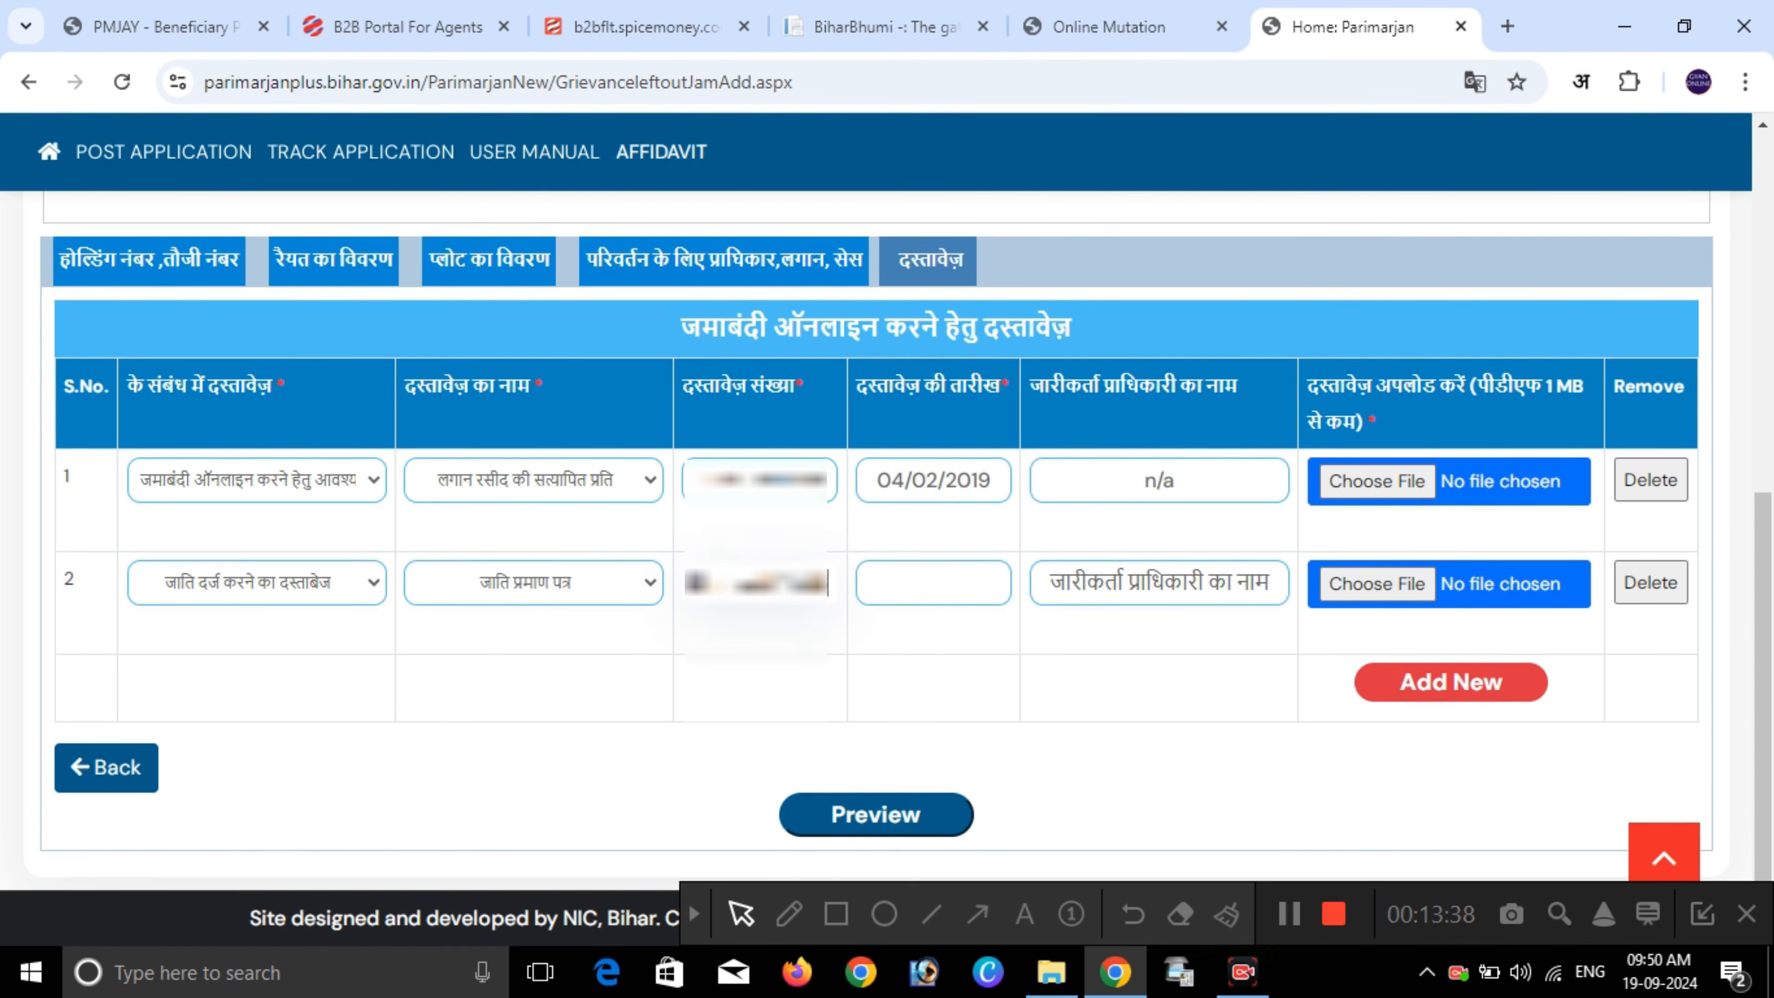
key(Tab)
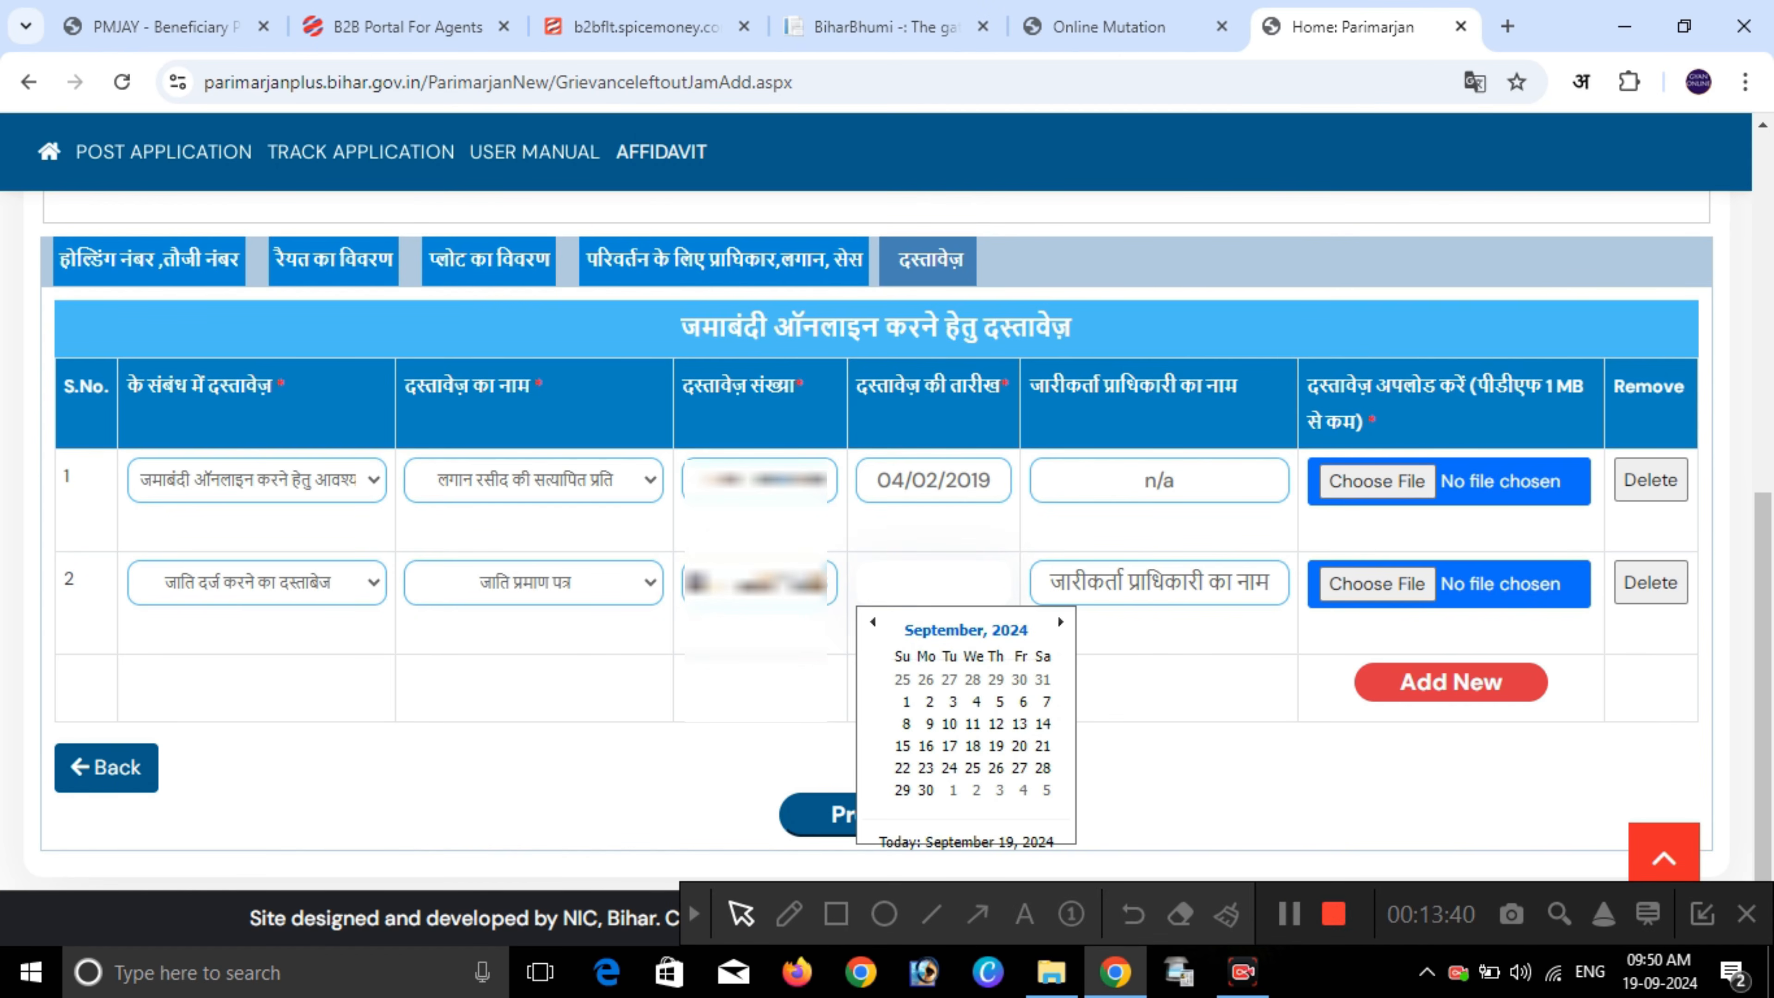
click(966, 630)
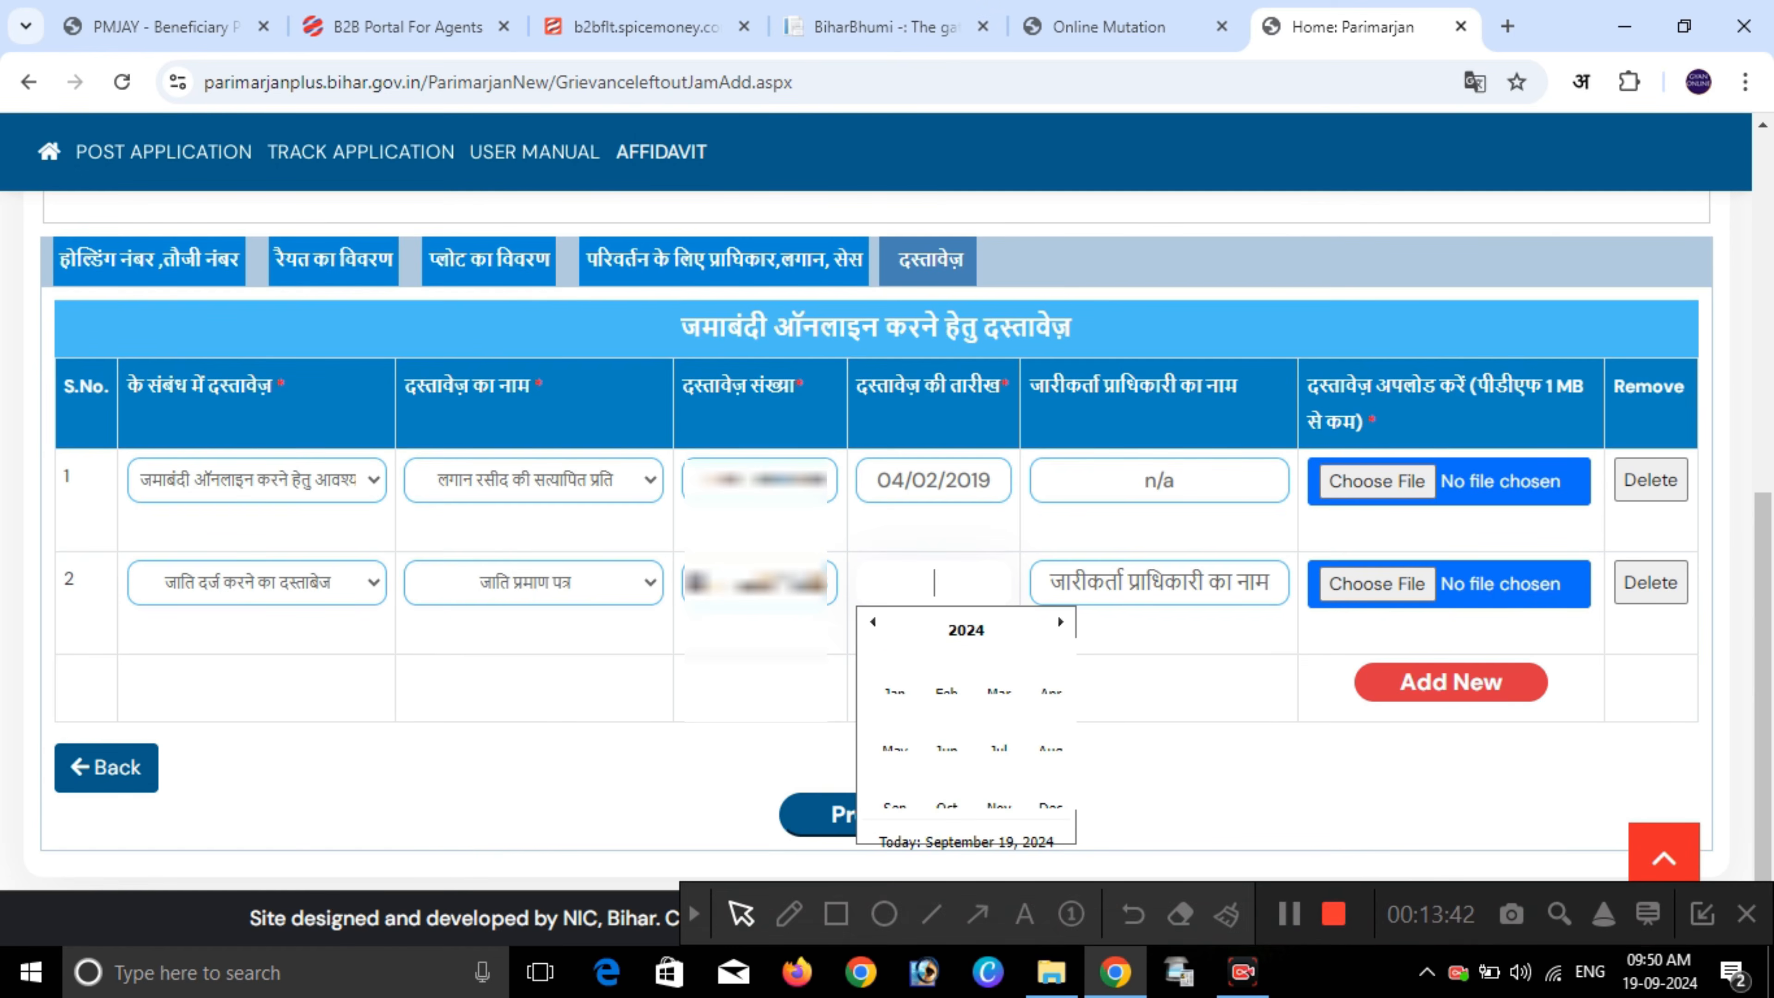
click(895, 724)
click(906, 699)
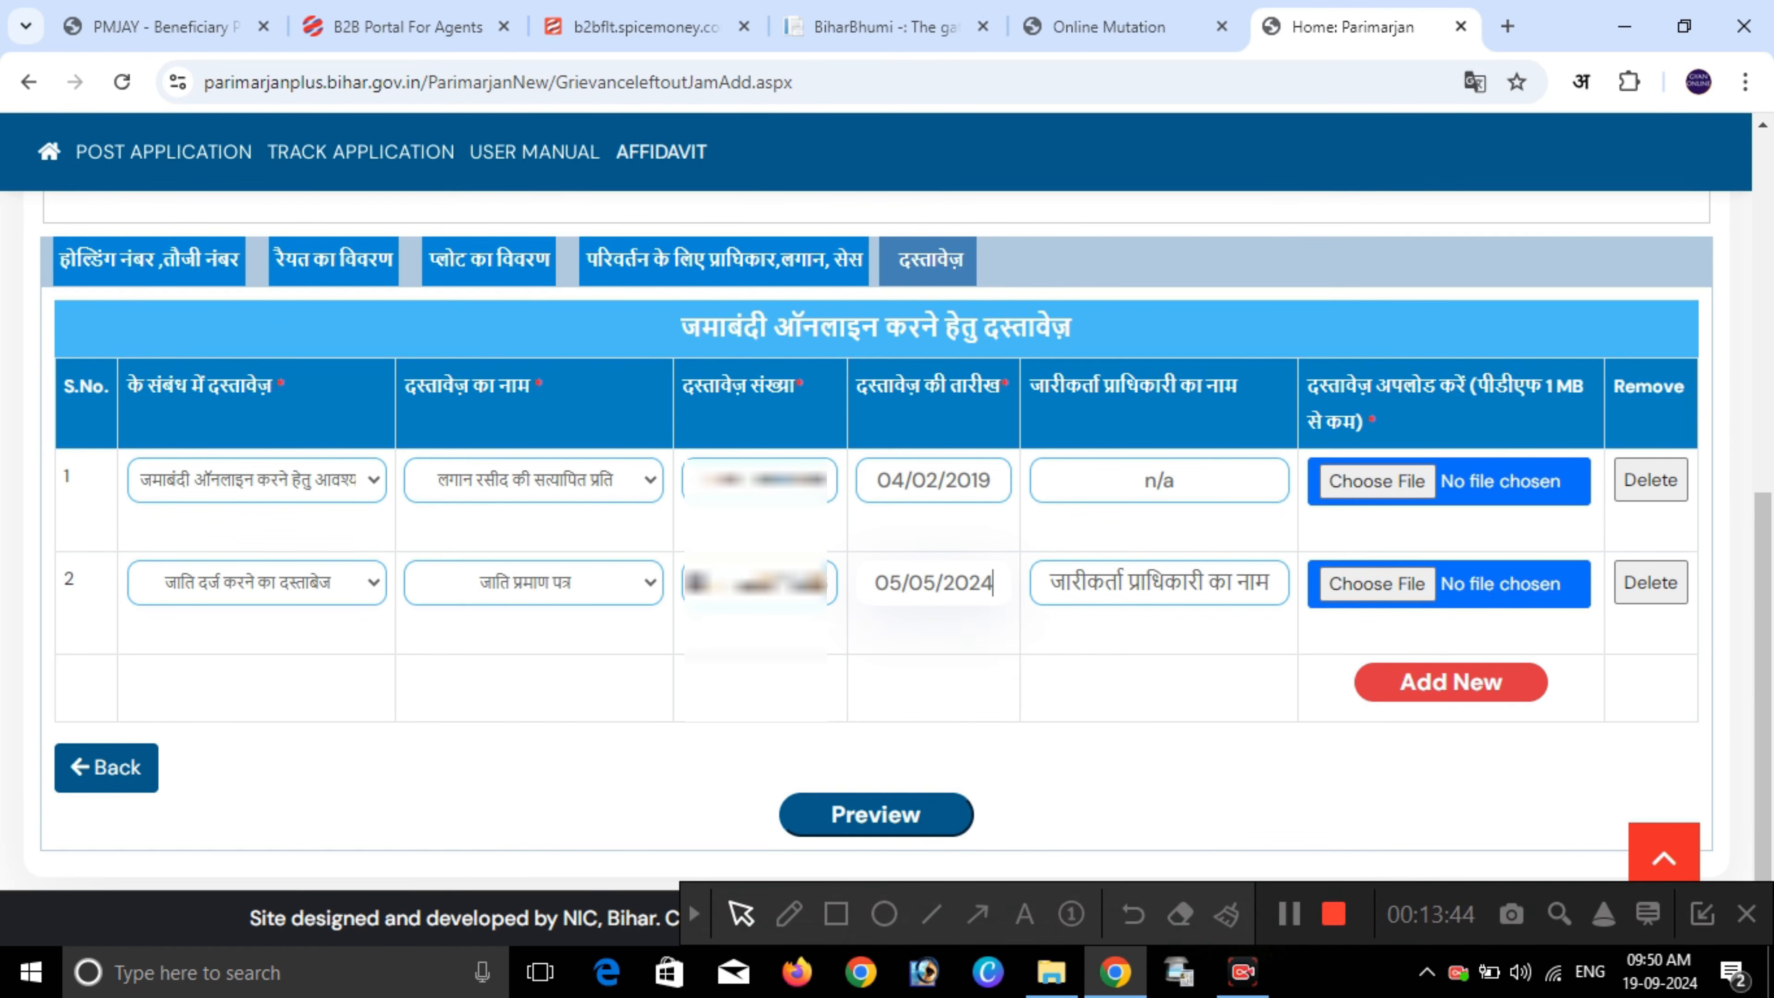
click(1159, 582)
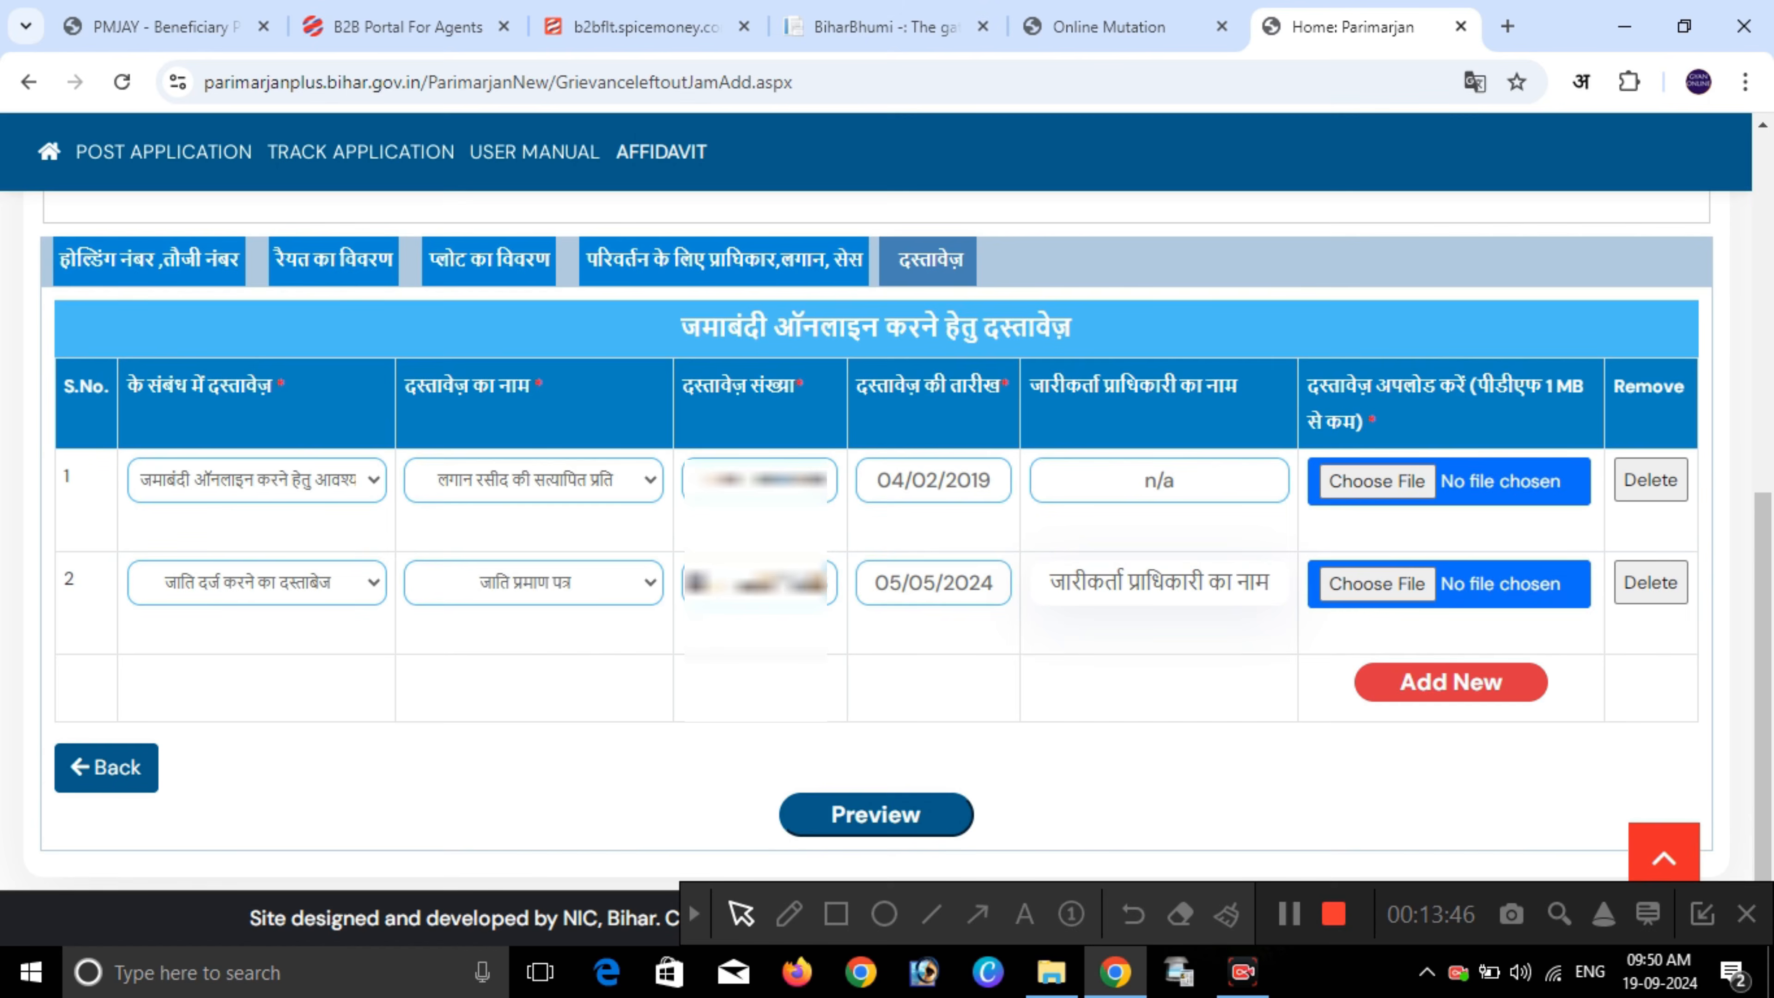
text(c/o)
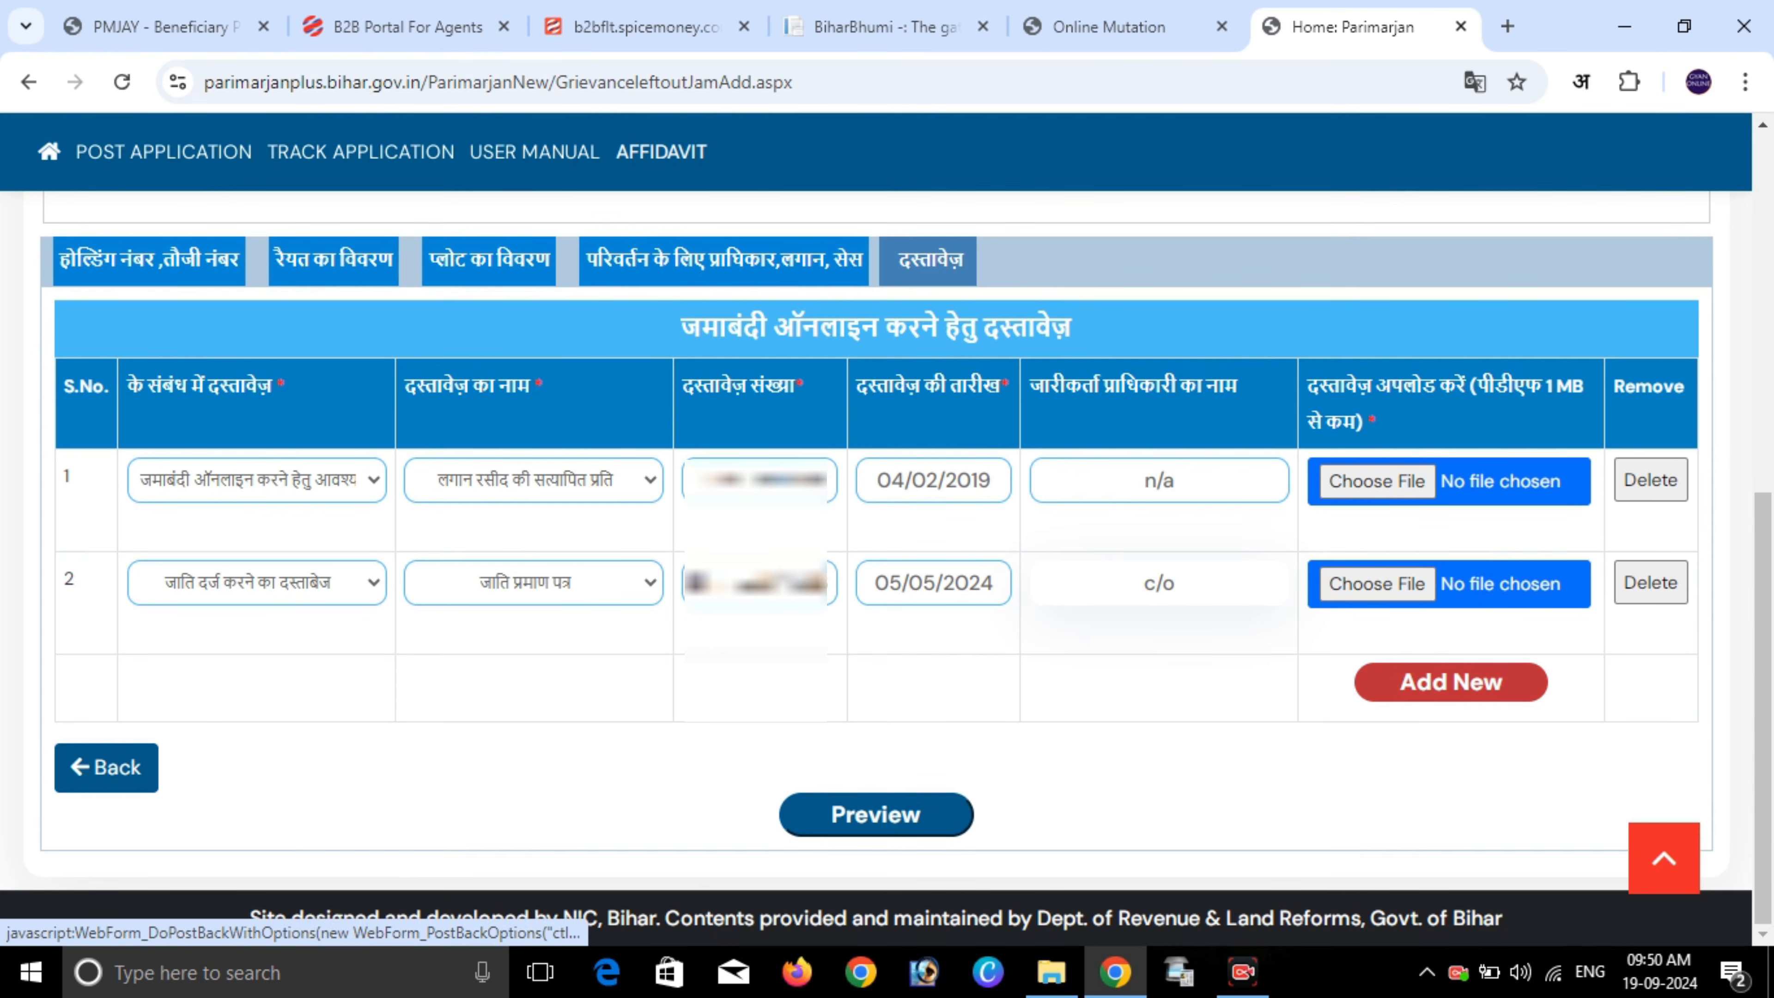
click(1451, 681)
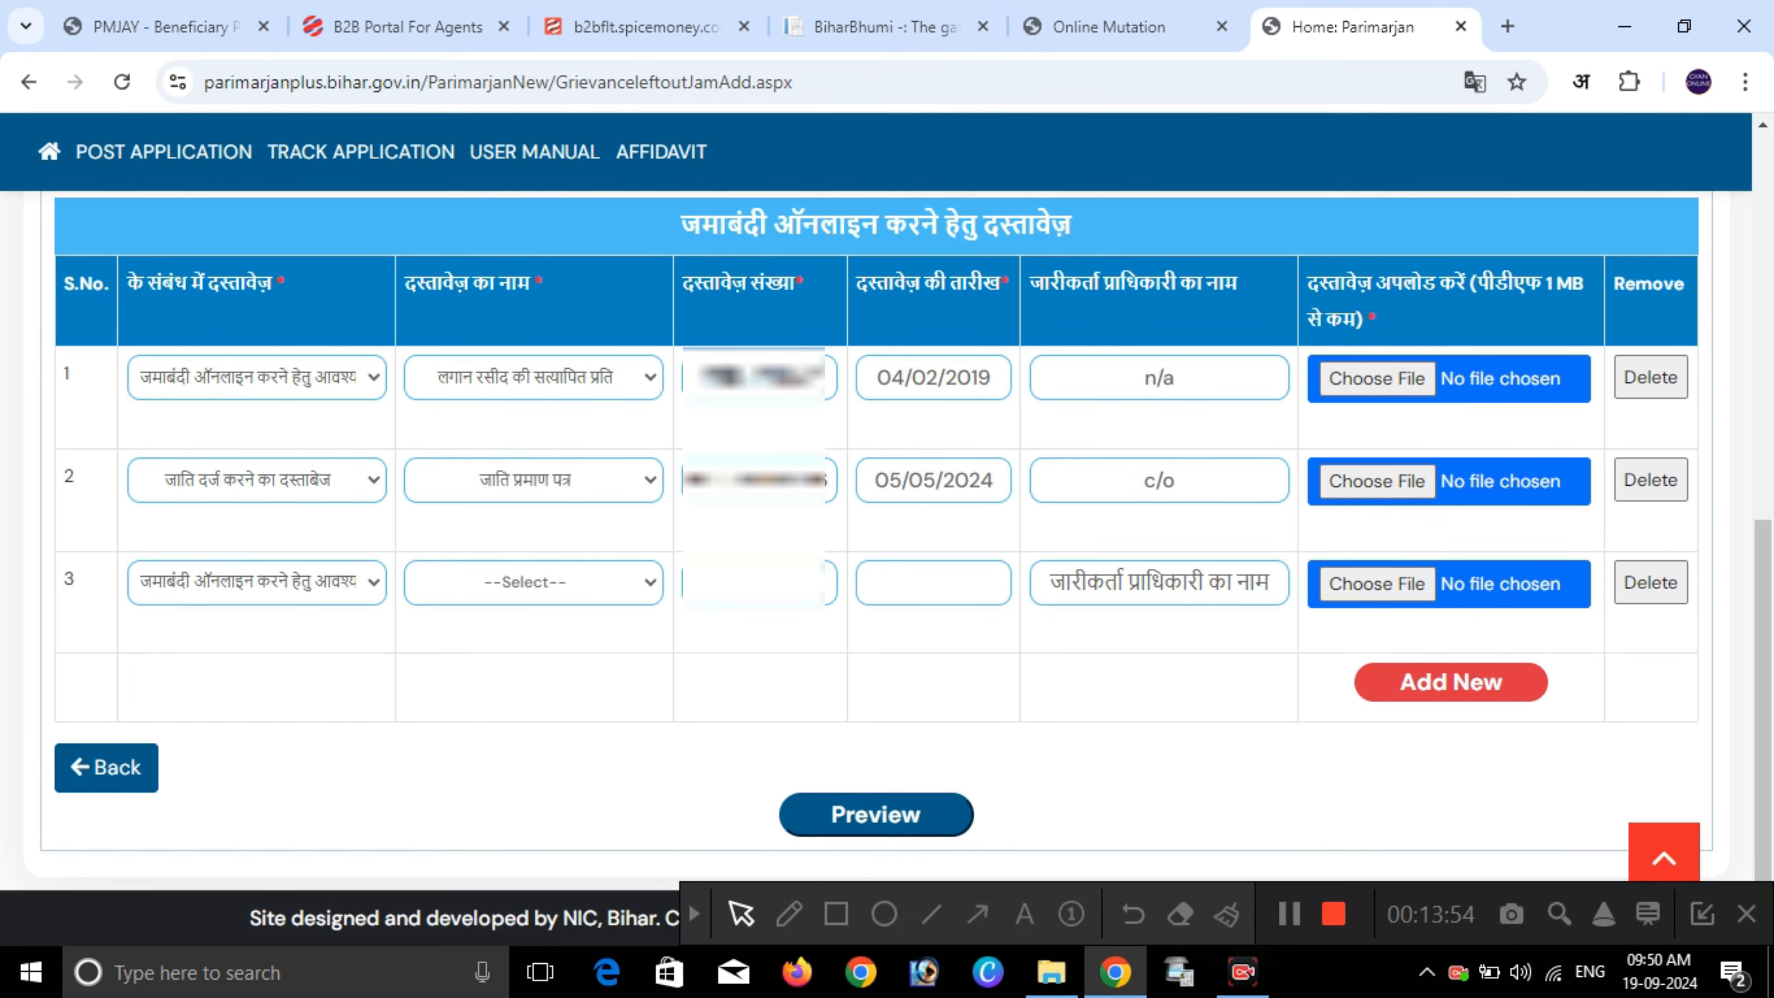
- Set row 3 to the address document category with आधार कार्ड and enter its card number
click(256, 583)
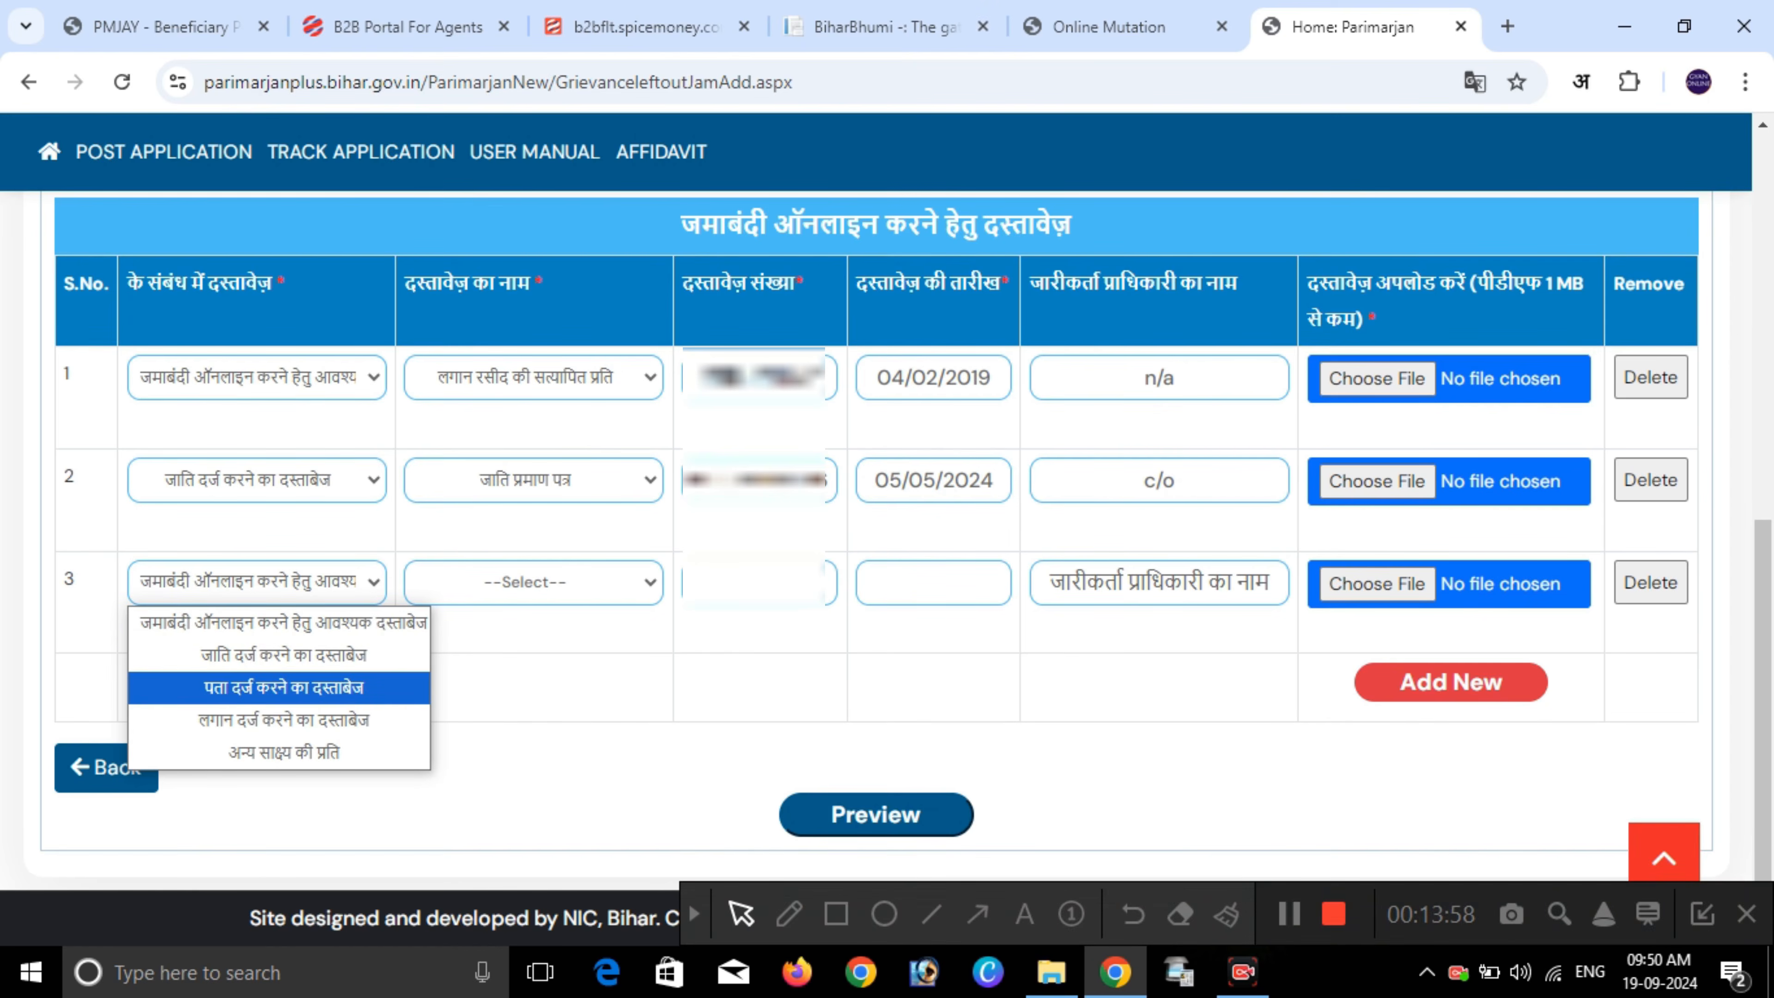
click(279, 688)
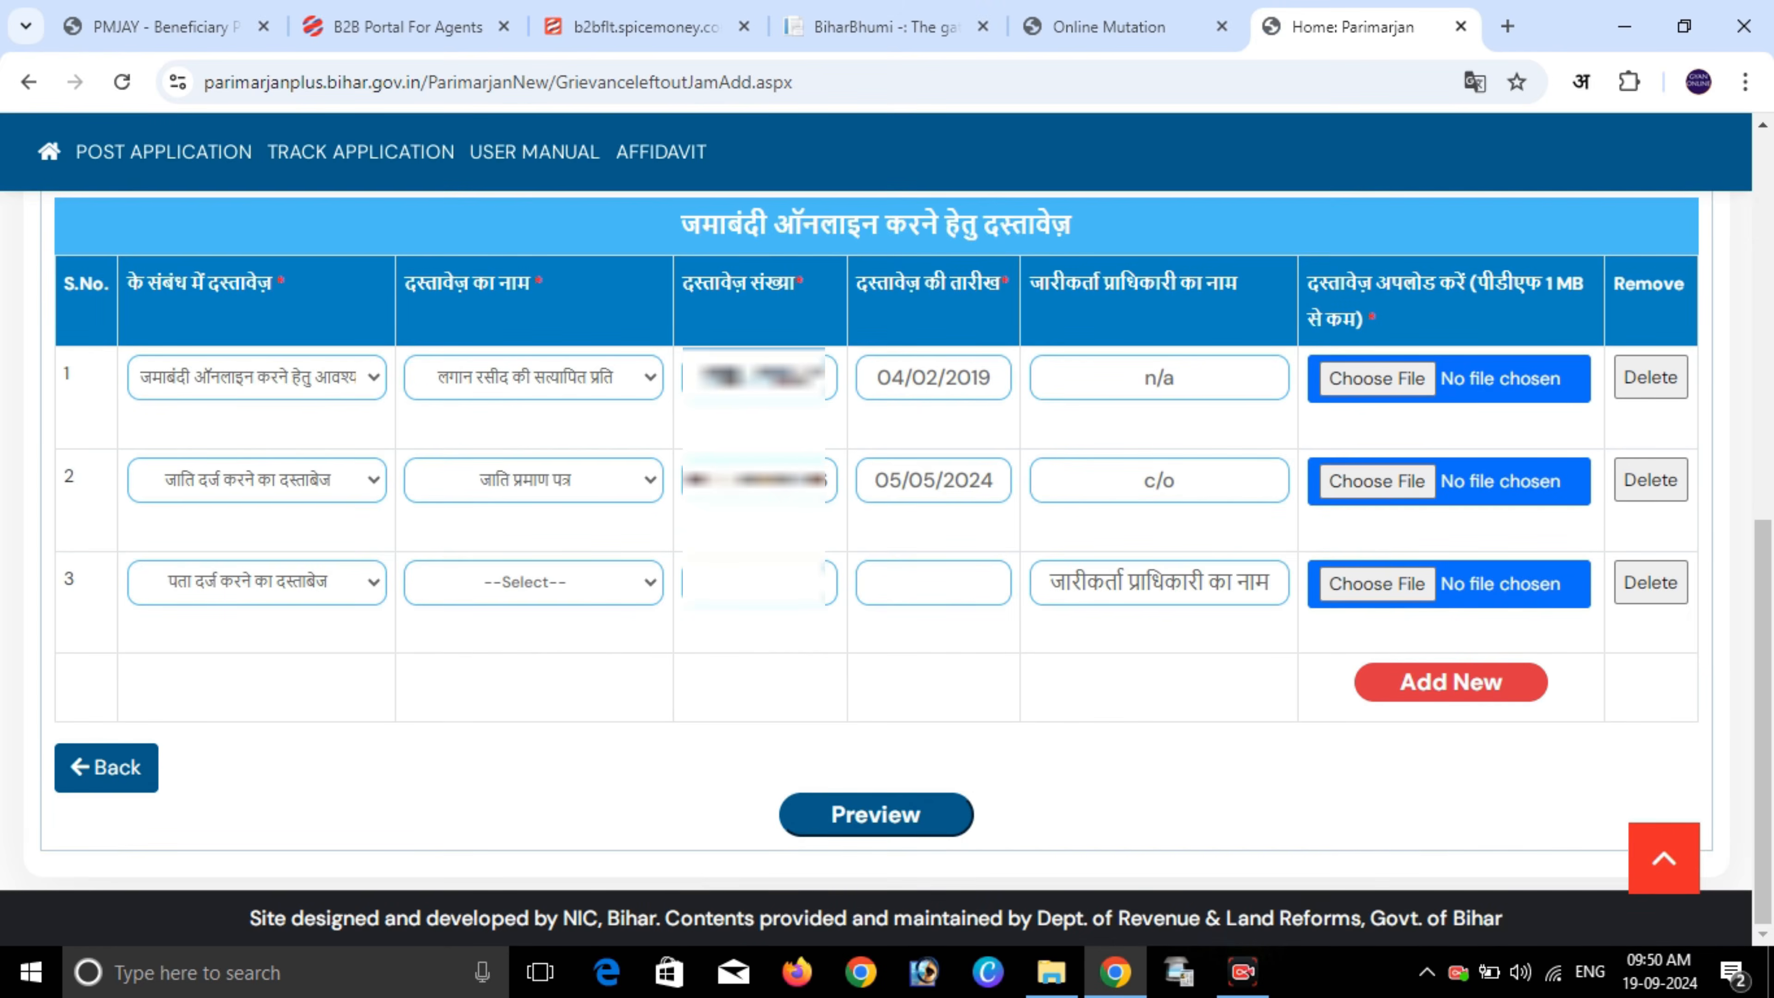
click(257, 583)
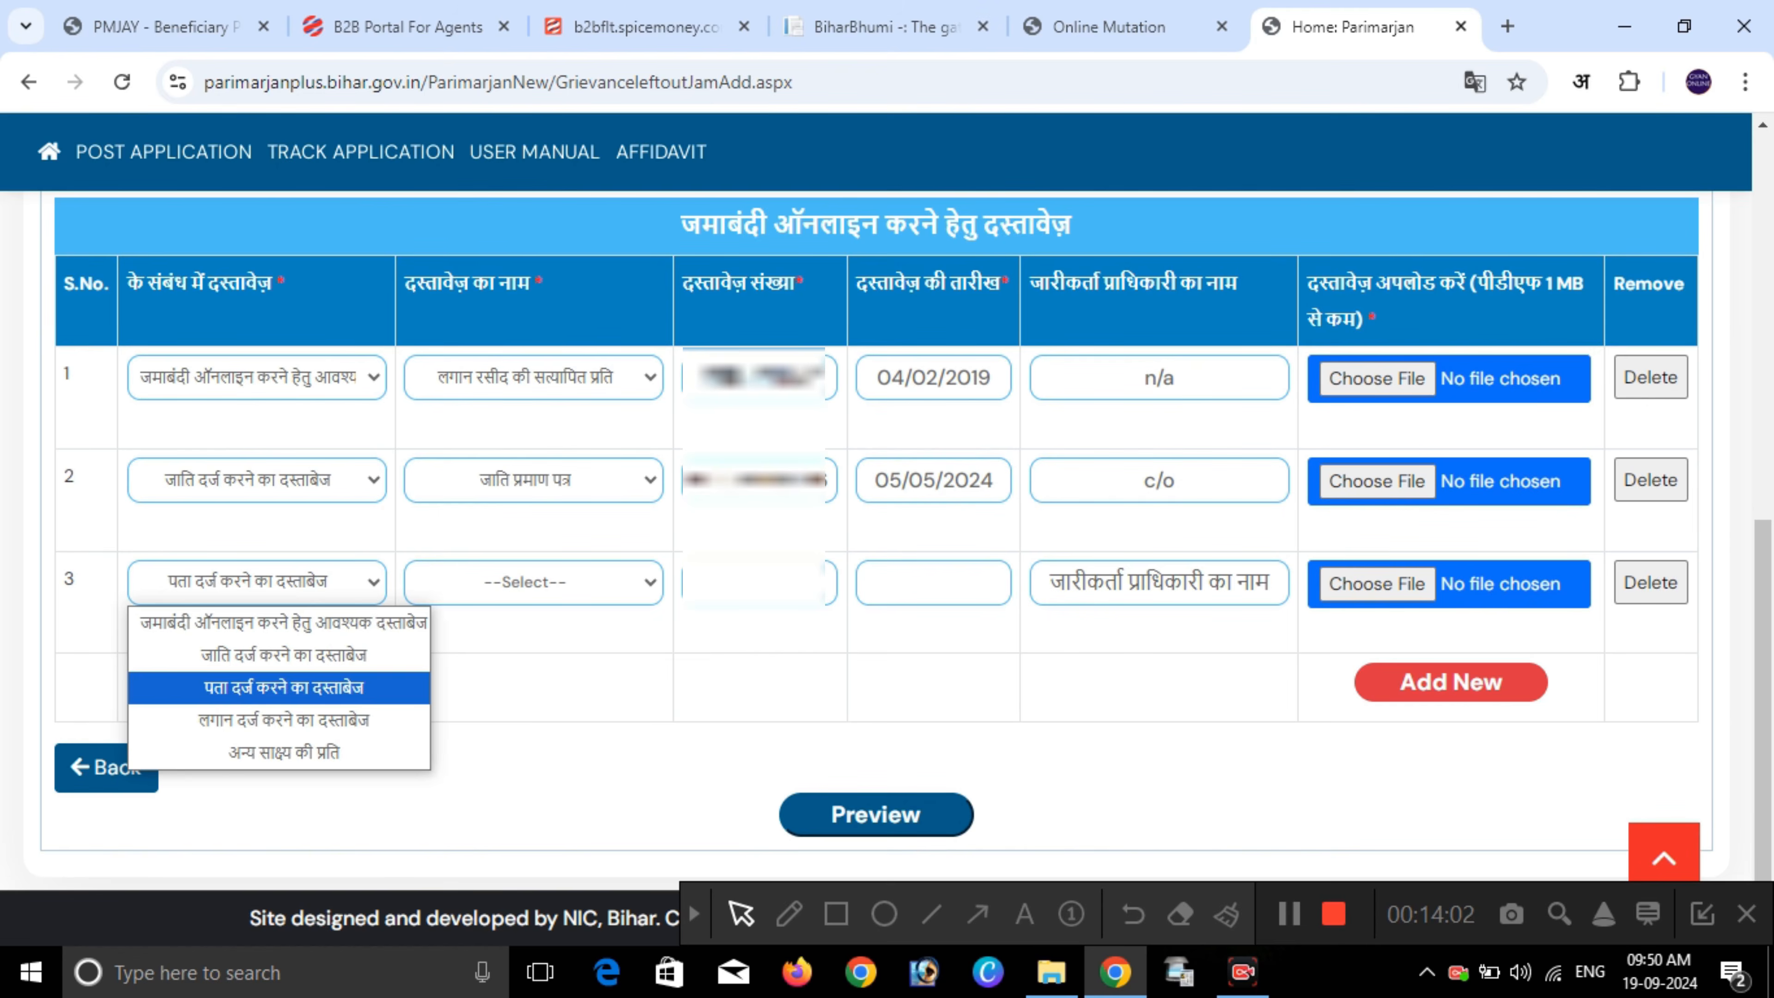
click(279, 687)
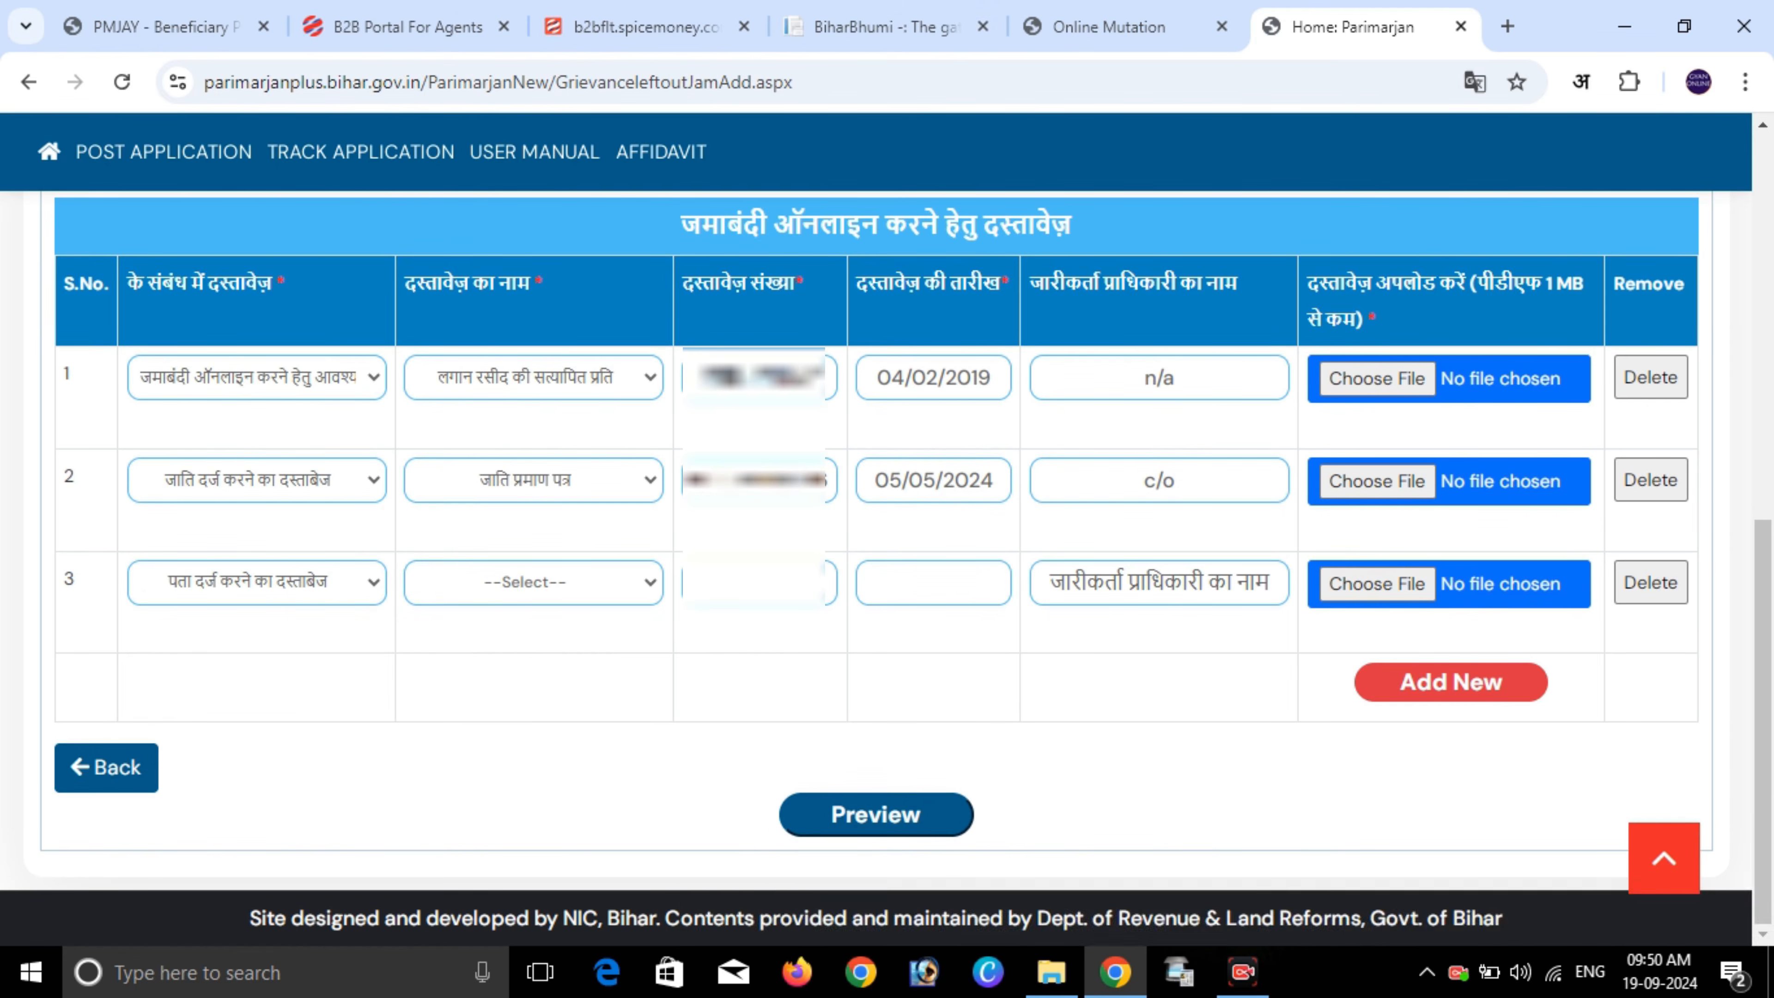
click(534, 582)
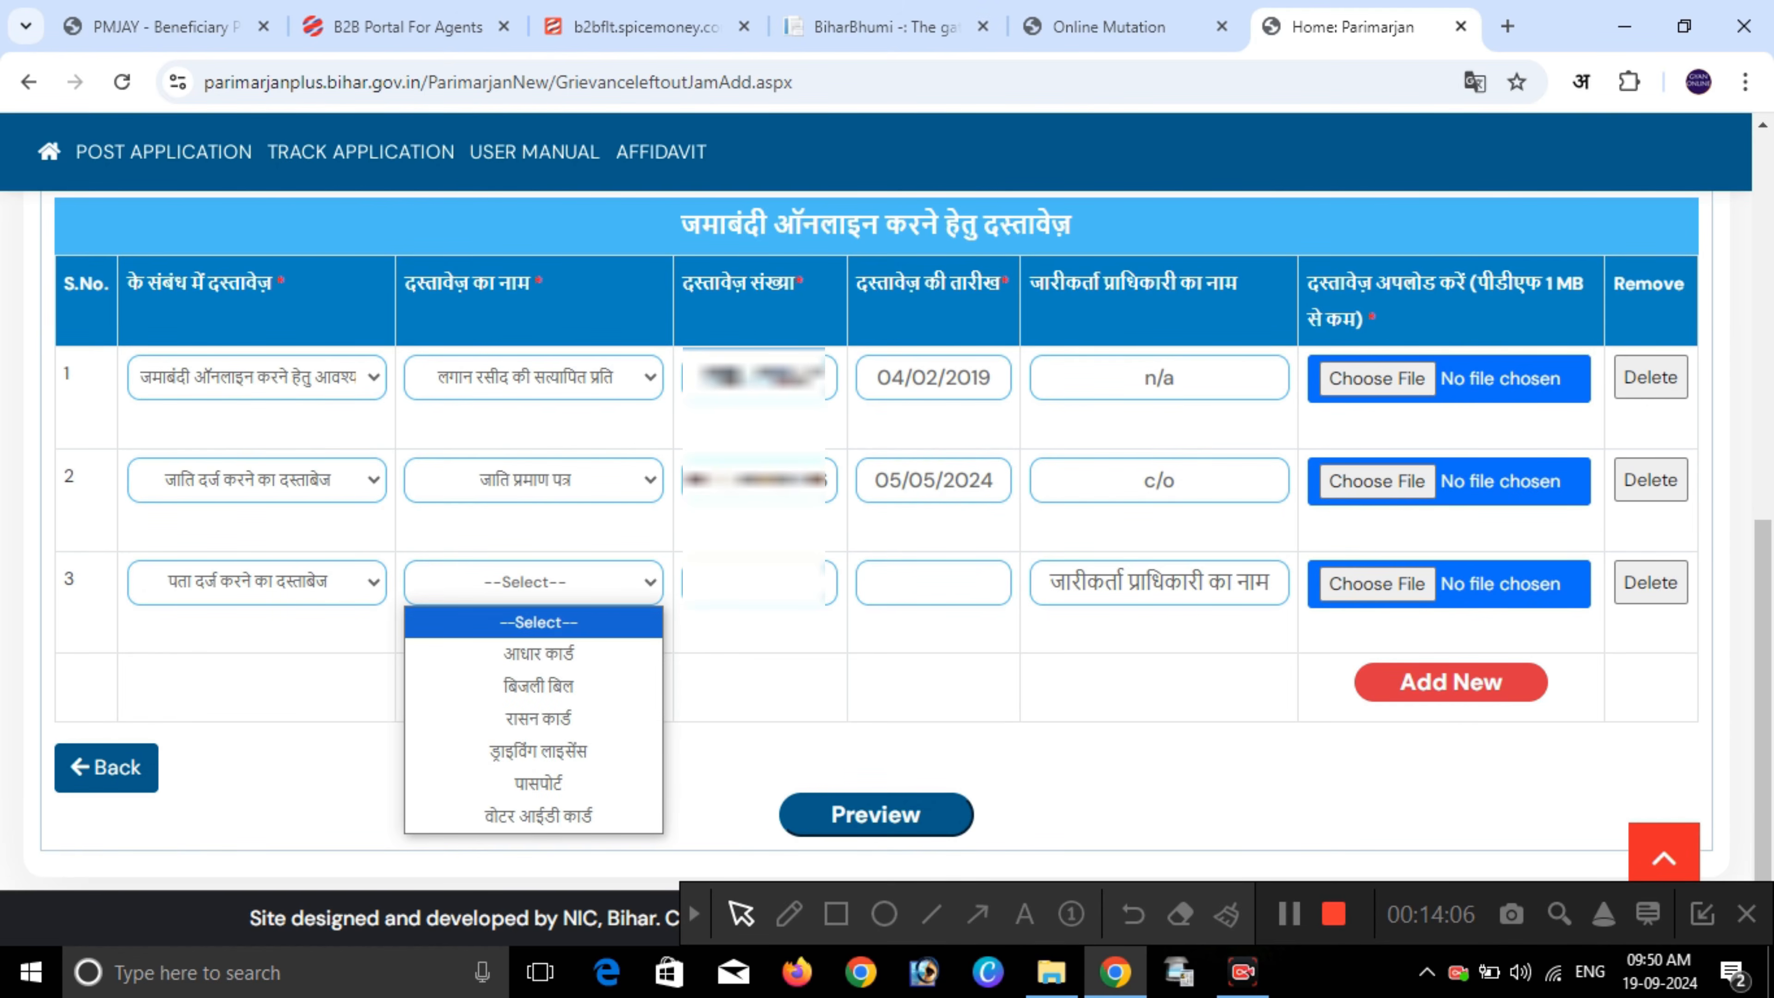
key(Down)
key(Down)
key(Down)
key(Down)
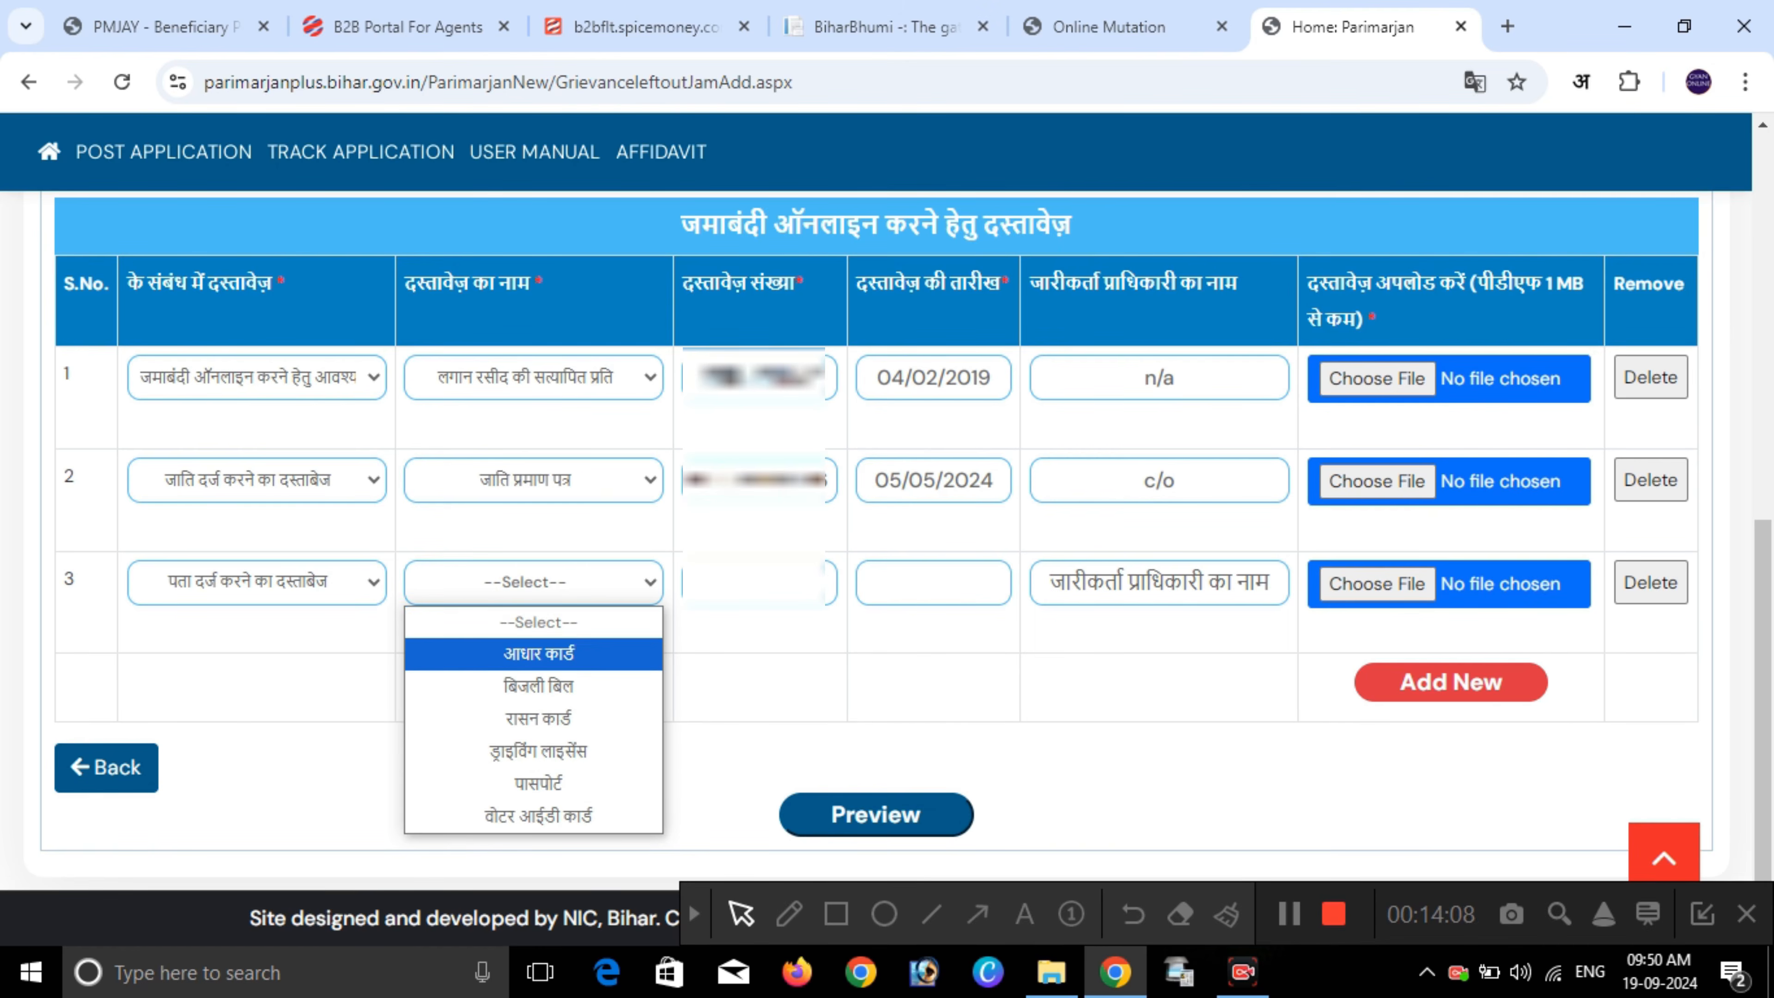
key(Down)
key(Up)
key(Up)
key(Up)
key(Up)
key(Return)
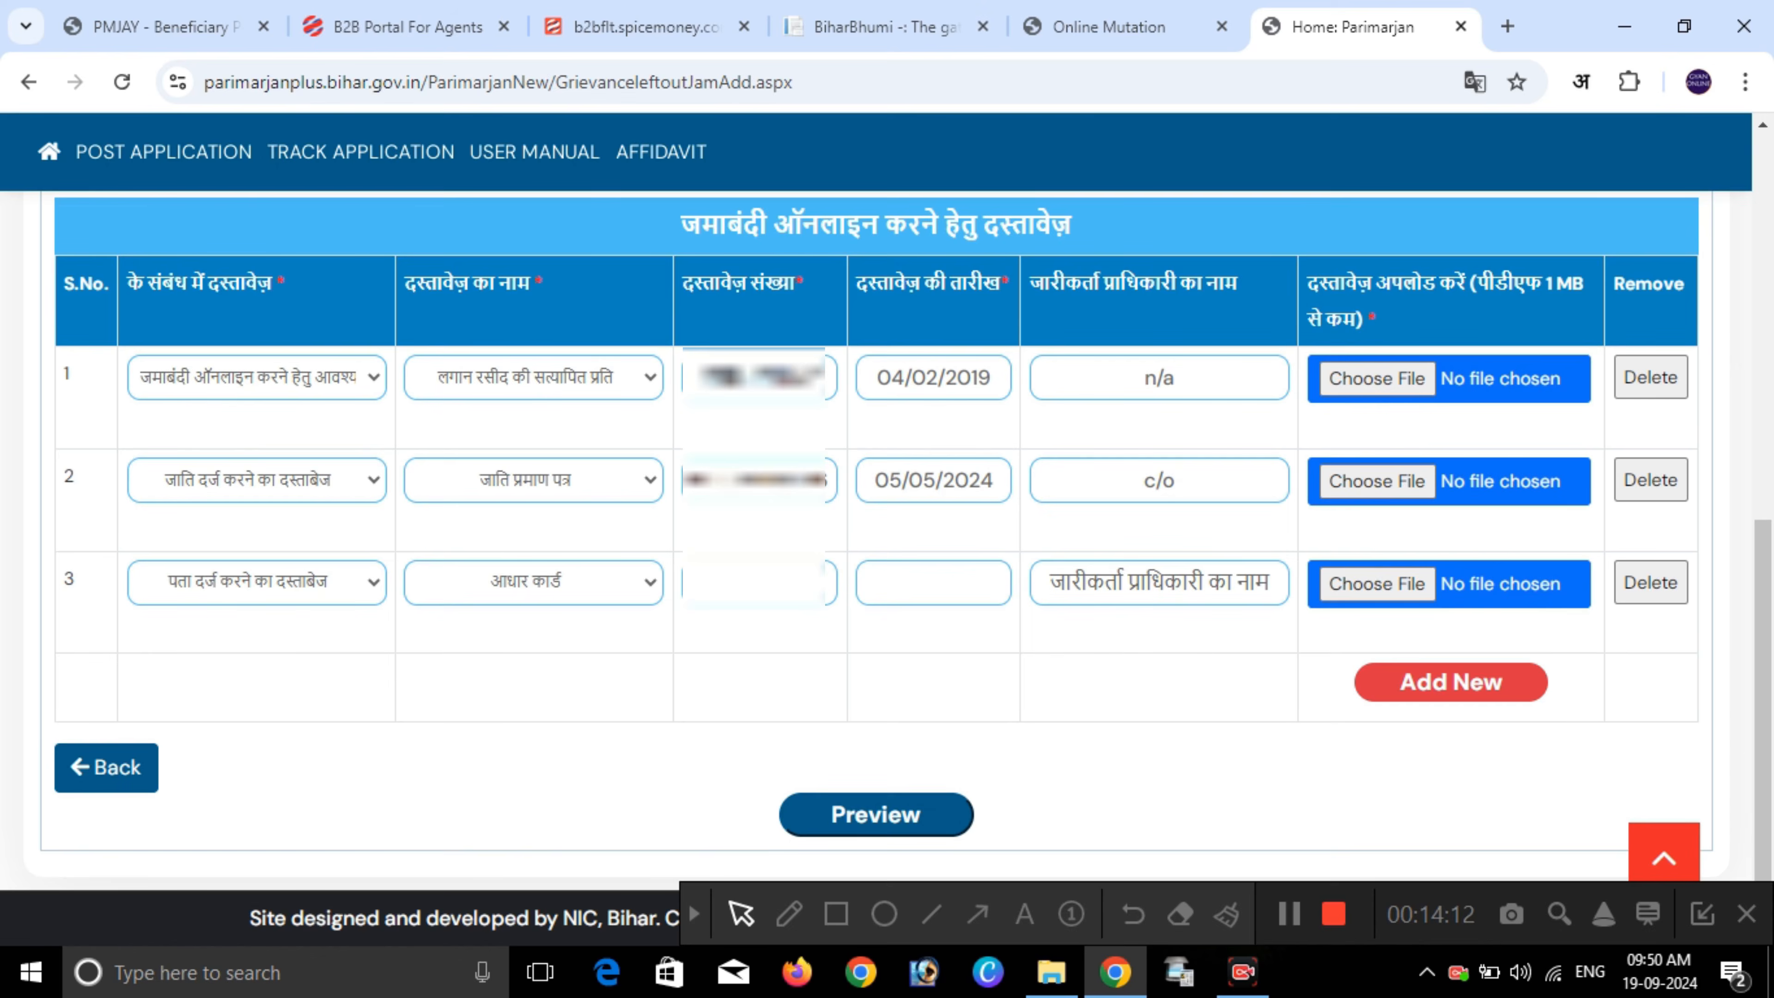
text(***********)
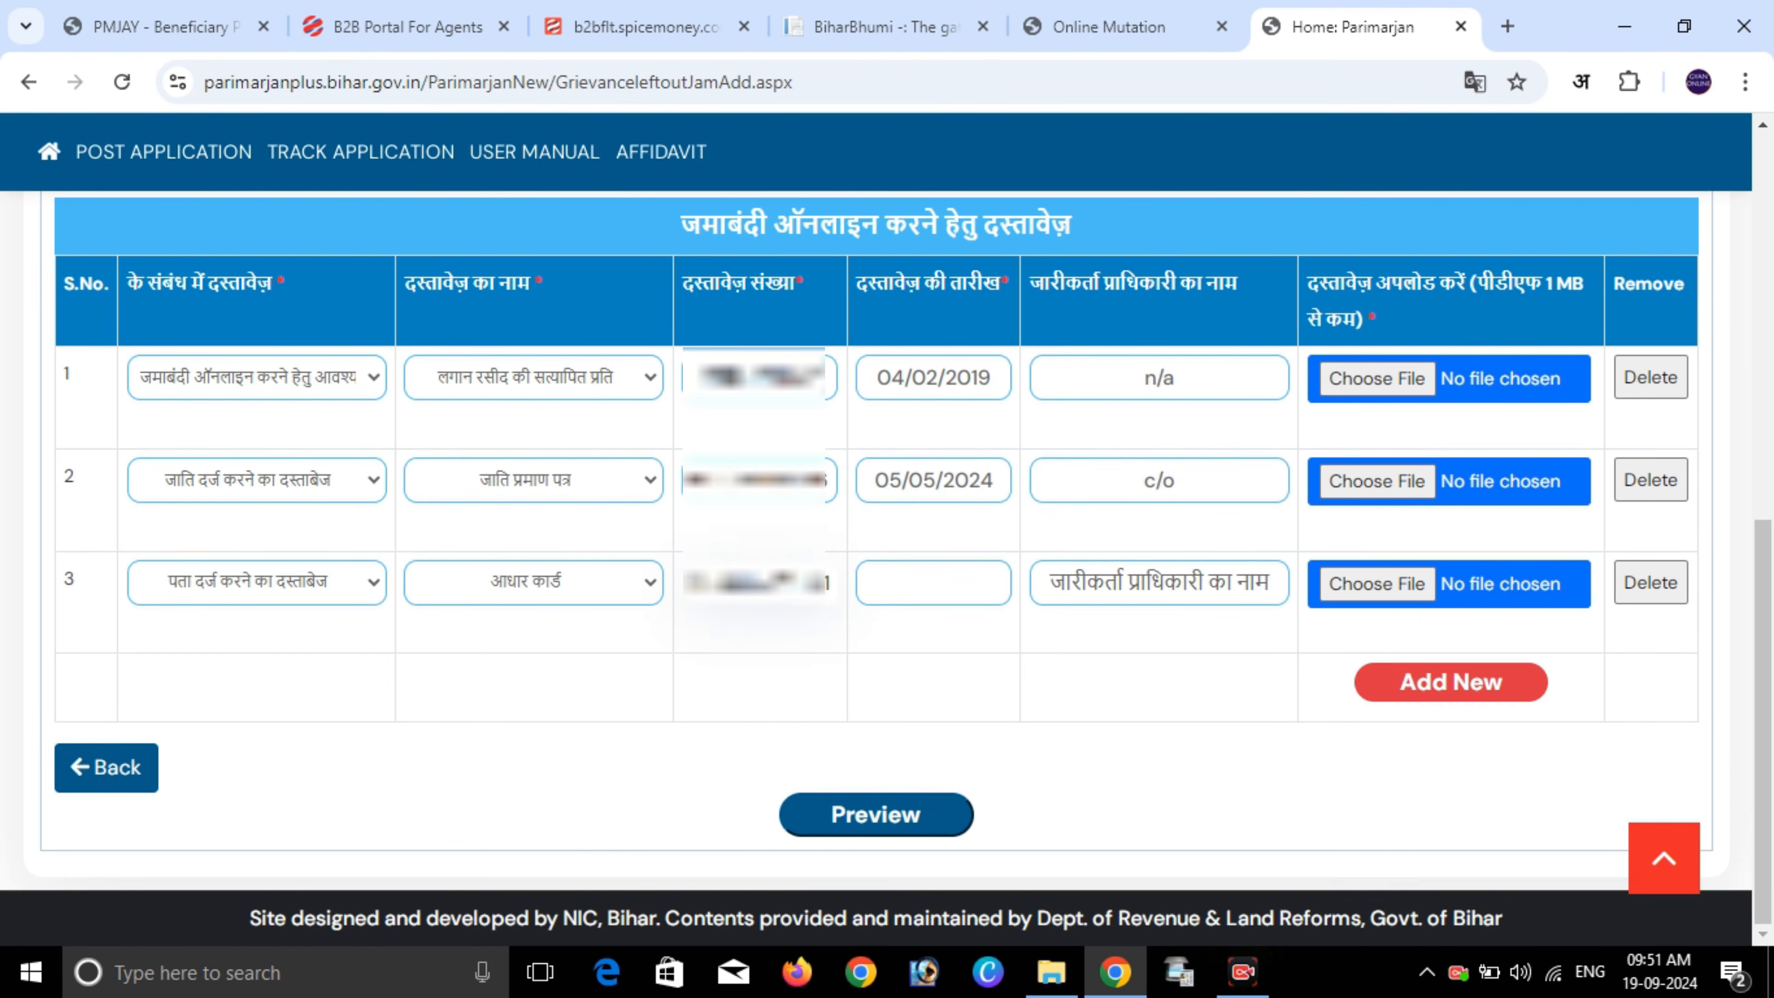
- Date row 3 06/06/2022, enter issuer uidai, and add a fourth document row
click(933, 583)
click(966, 631)
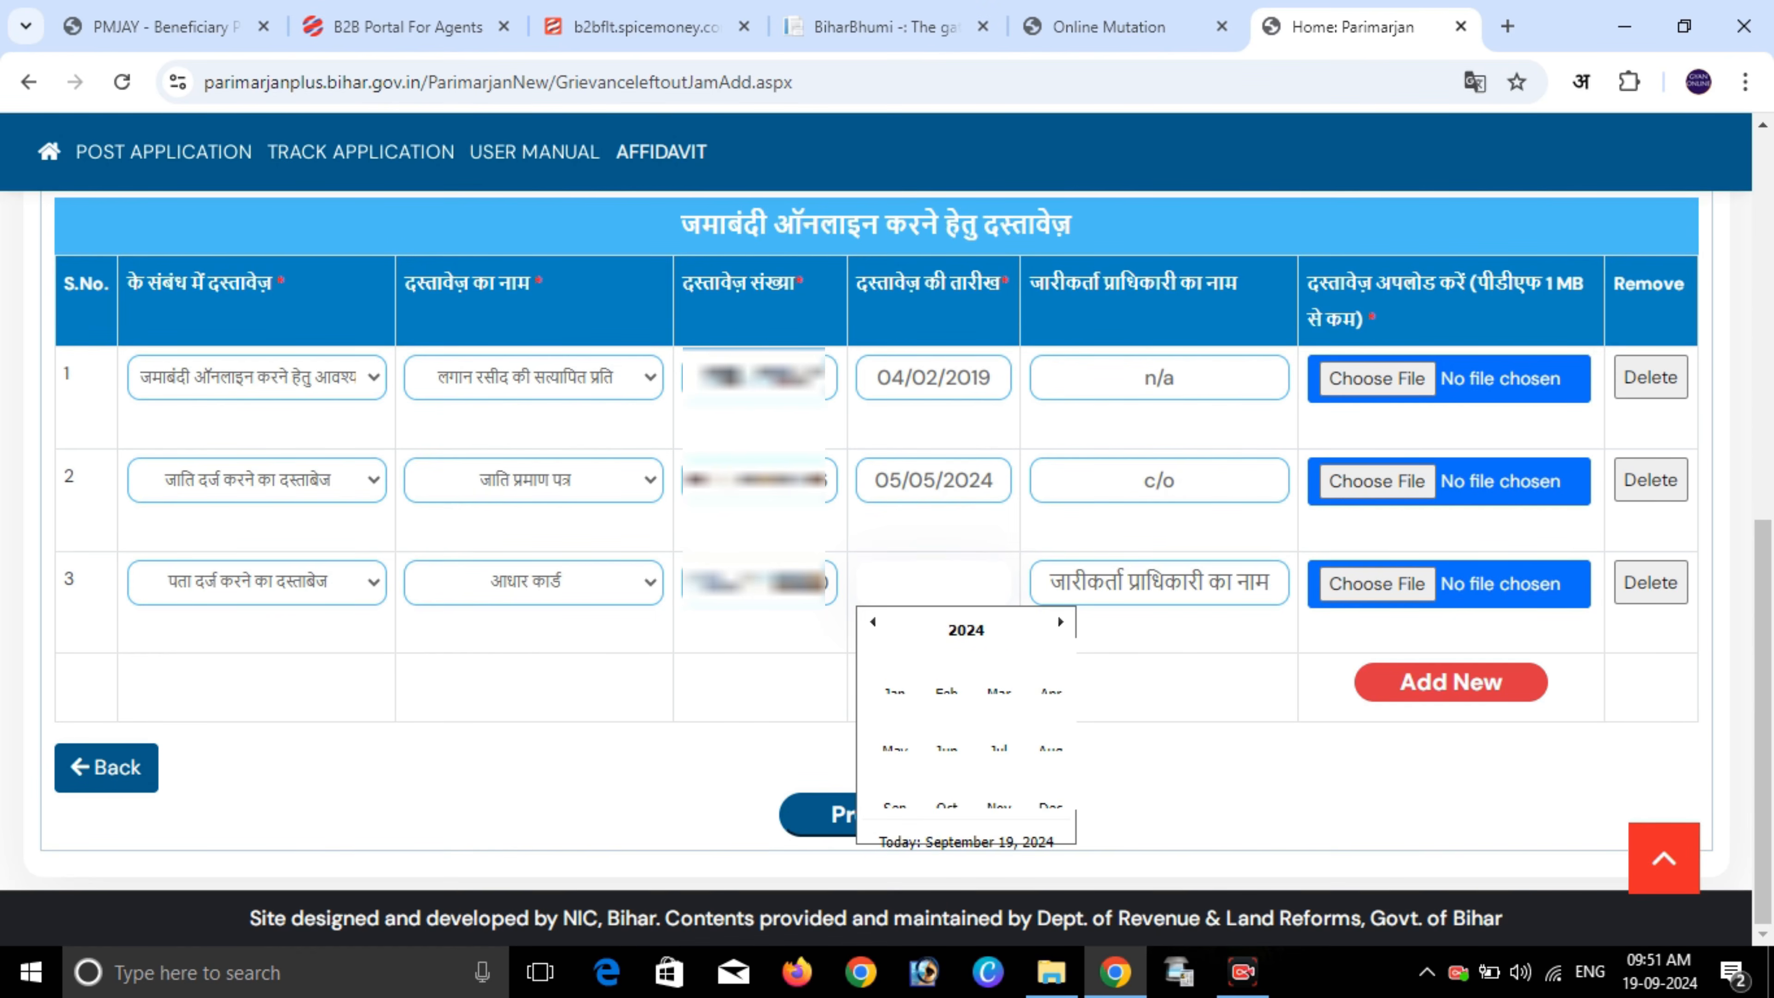
click(873, 621)
click(872, 621)
click(937, 749)
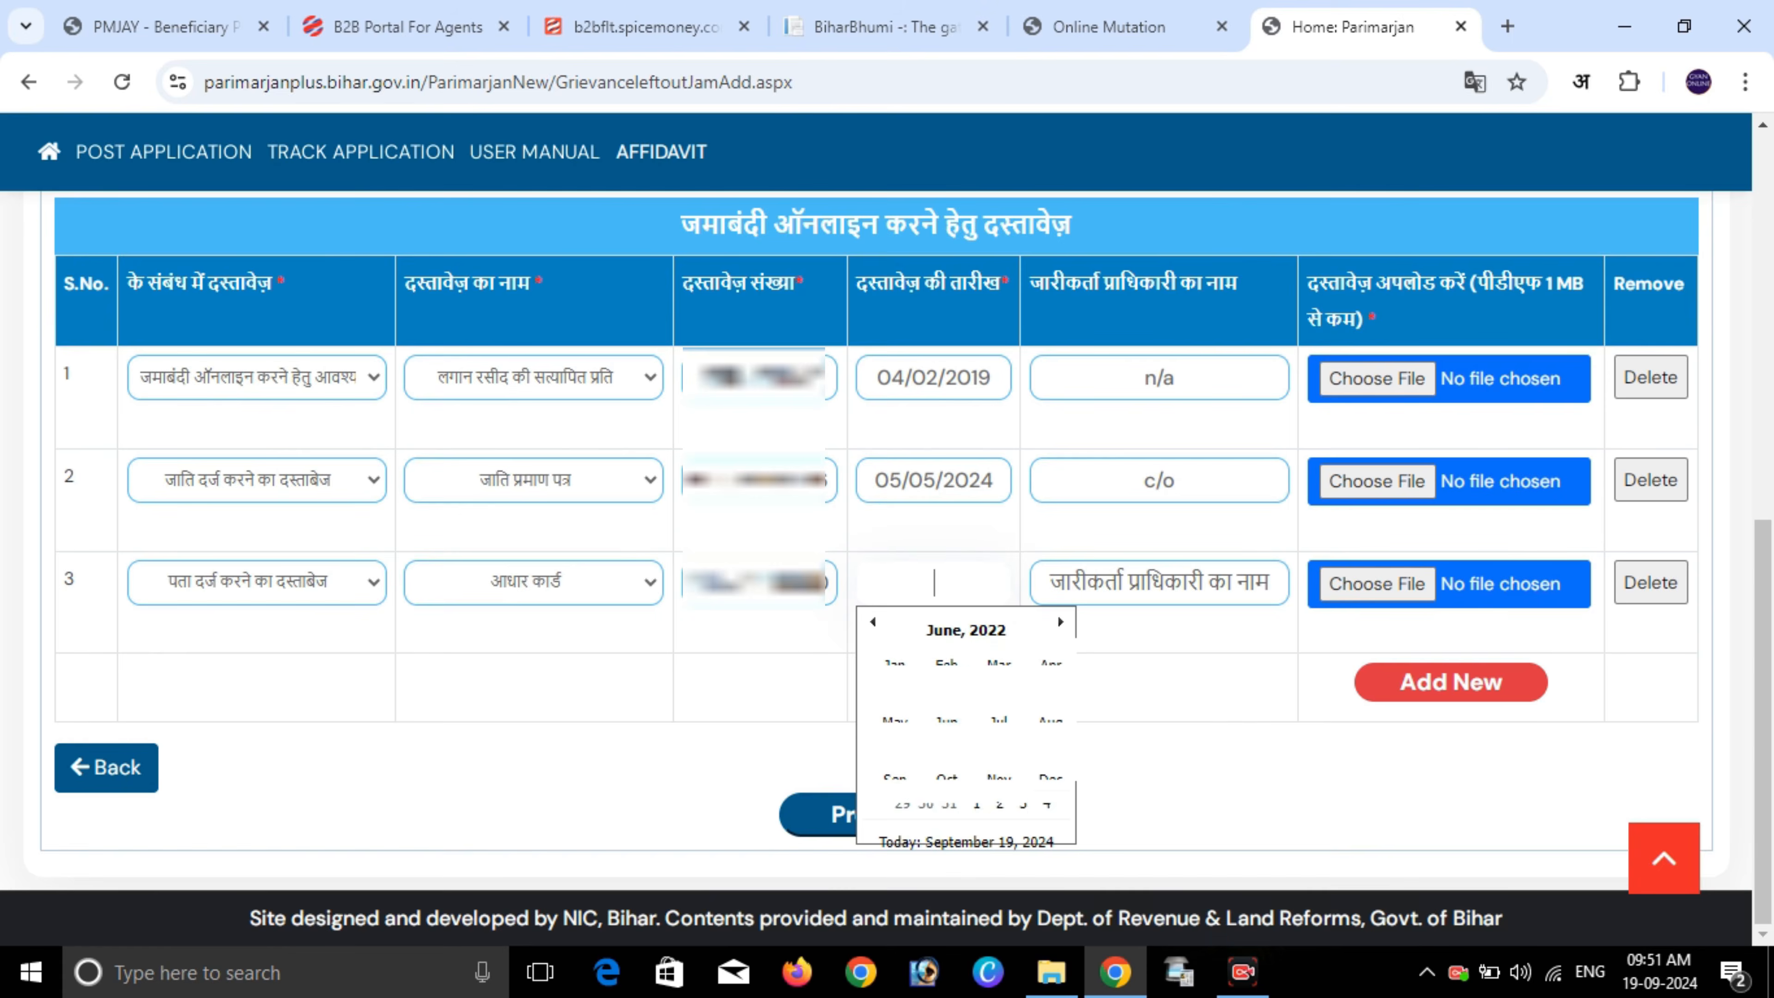
click(909, 716)
click(1160, 582)
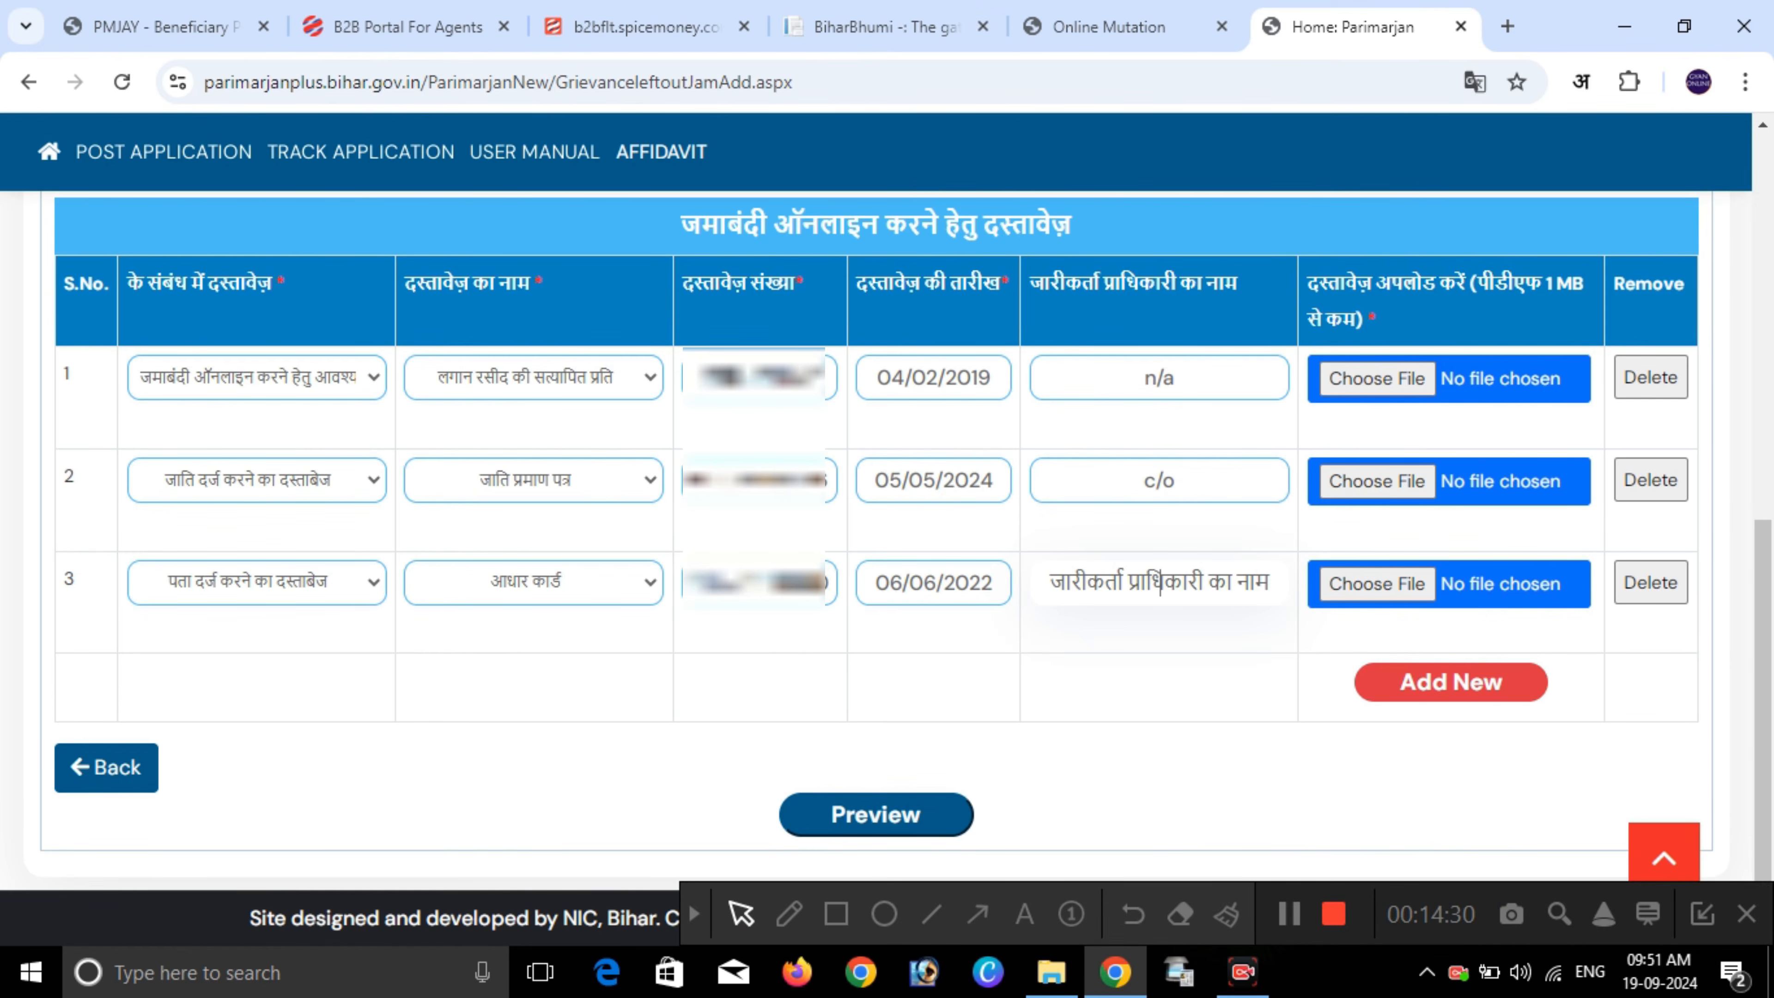
text(uidai)
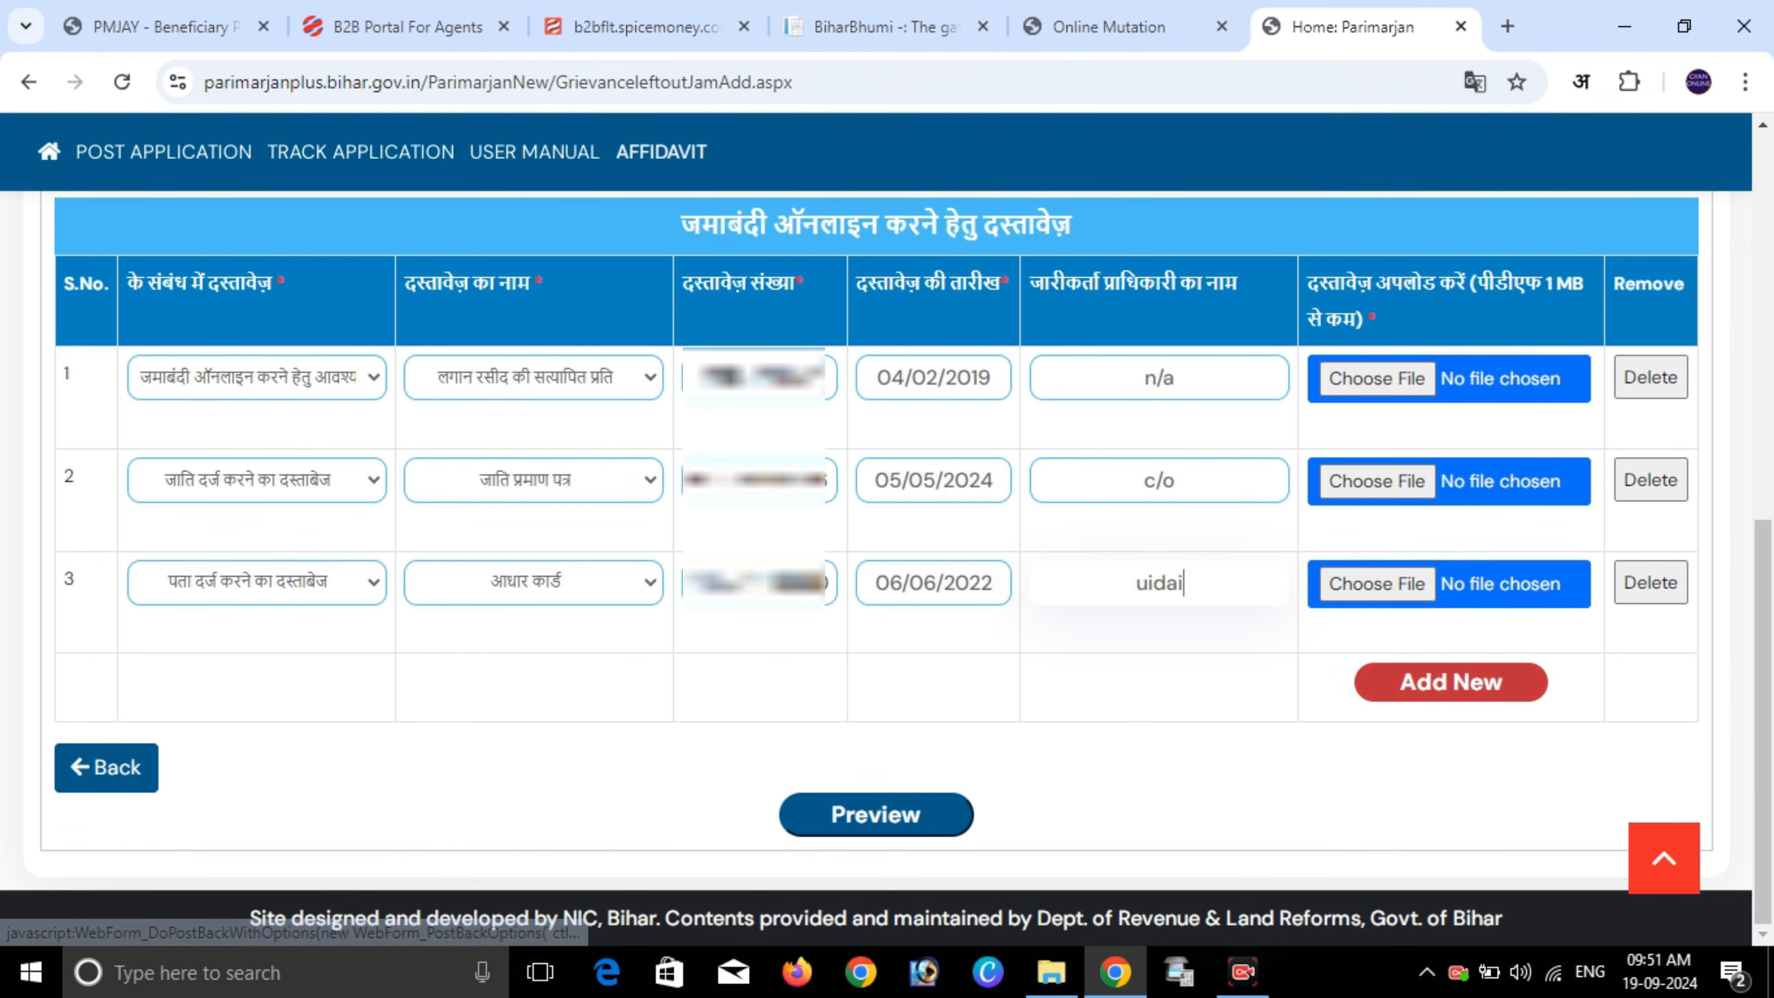
click(1452, 682)
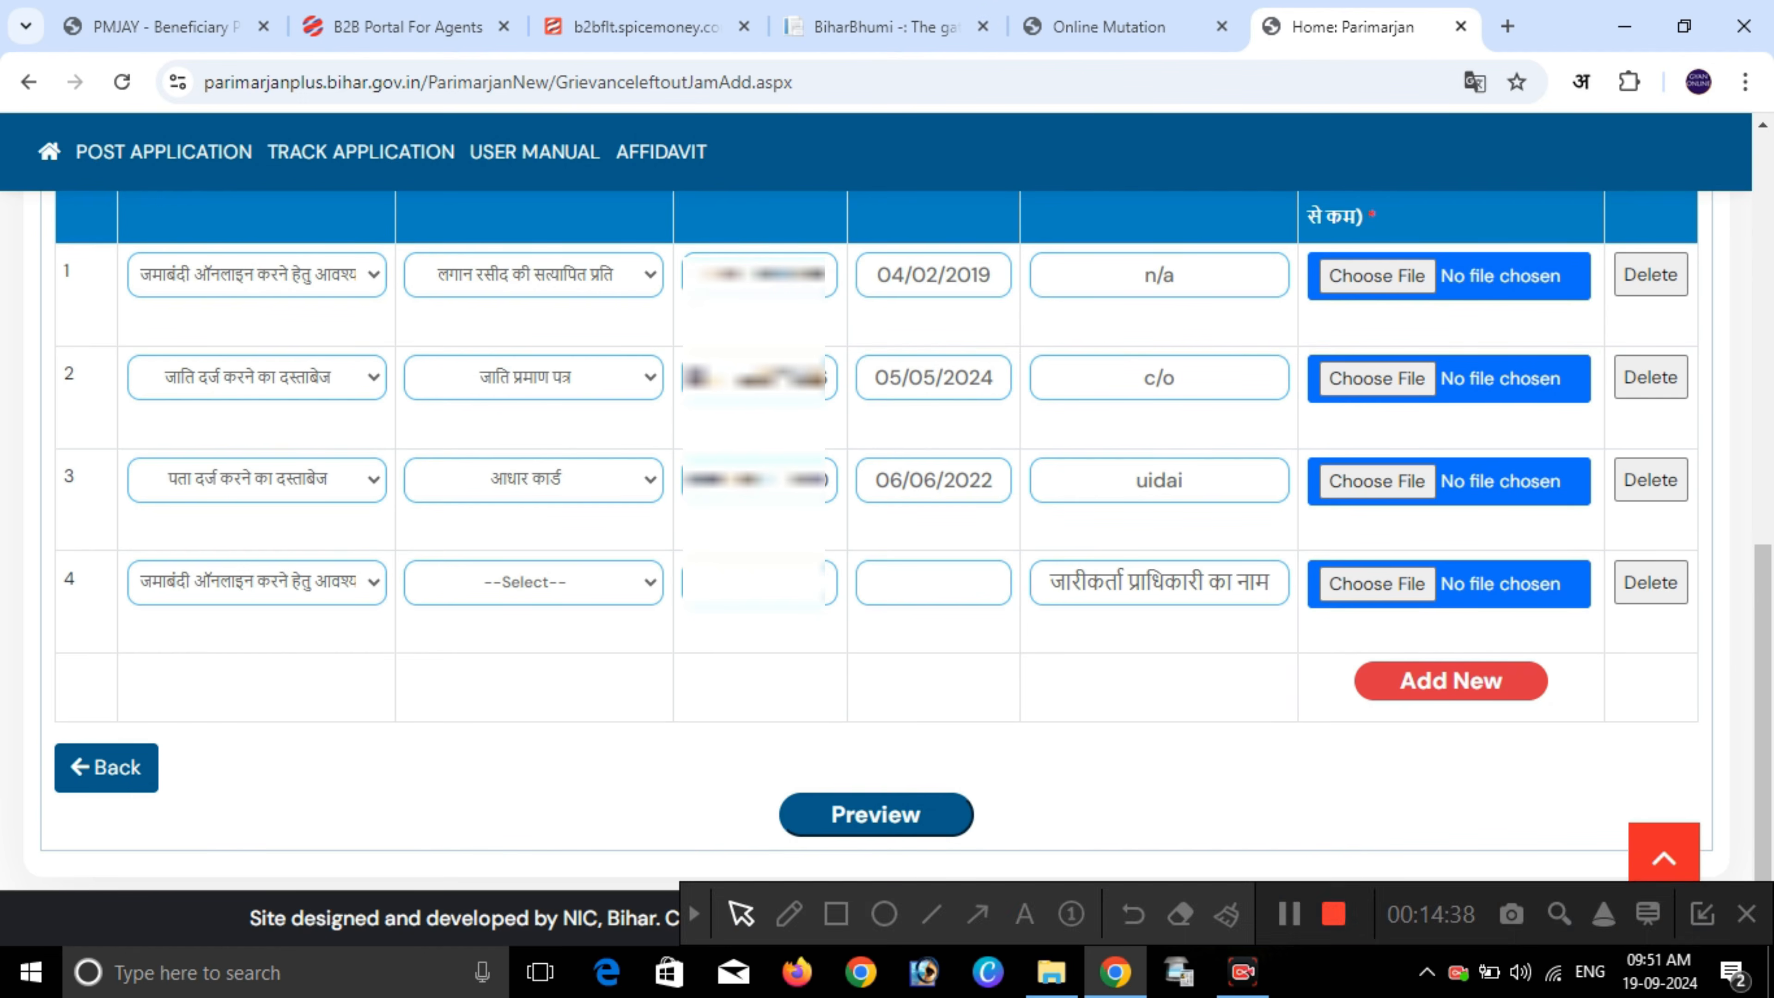
- Set row 4 to category लगान दर्ज करने का दस्ताबेज, document लगान रसीद, and enter its document number
click(257, 582)
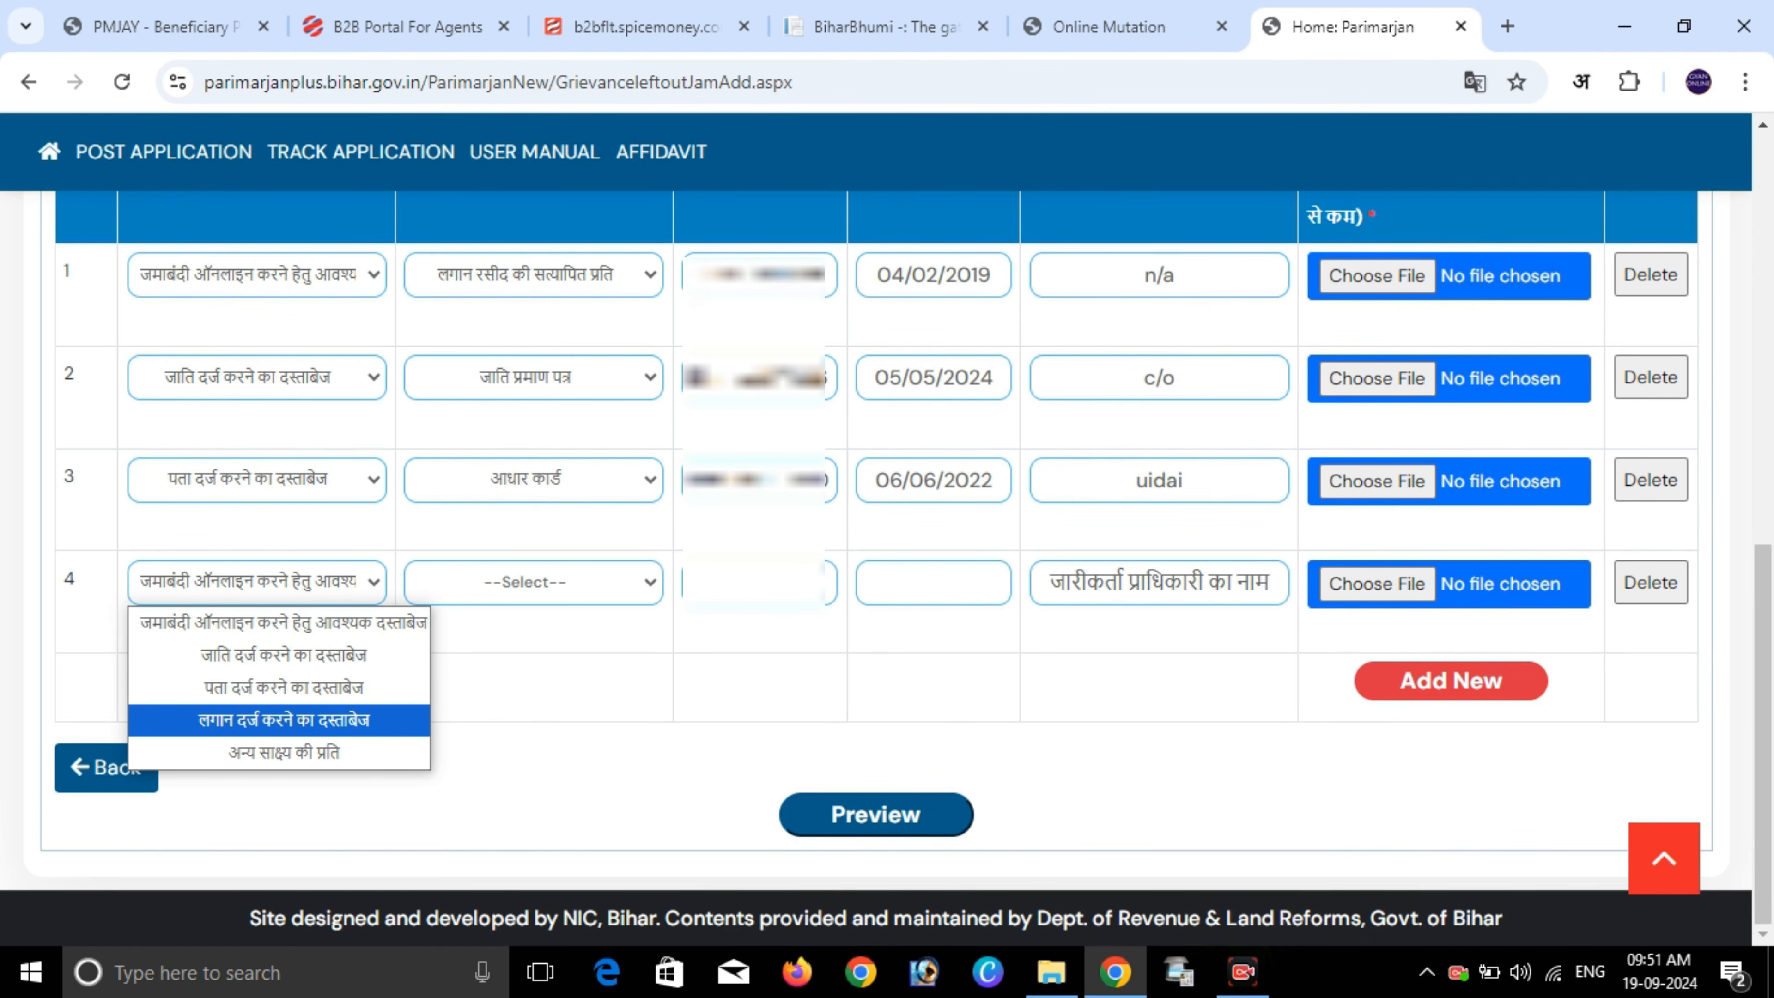
click(283, 720)
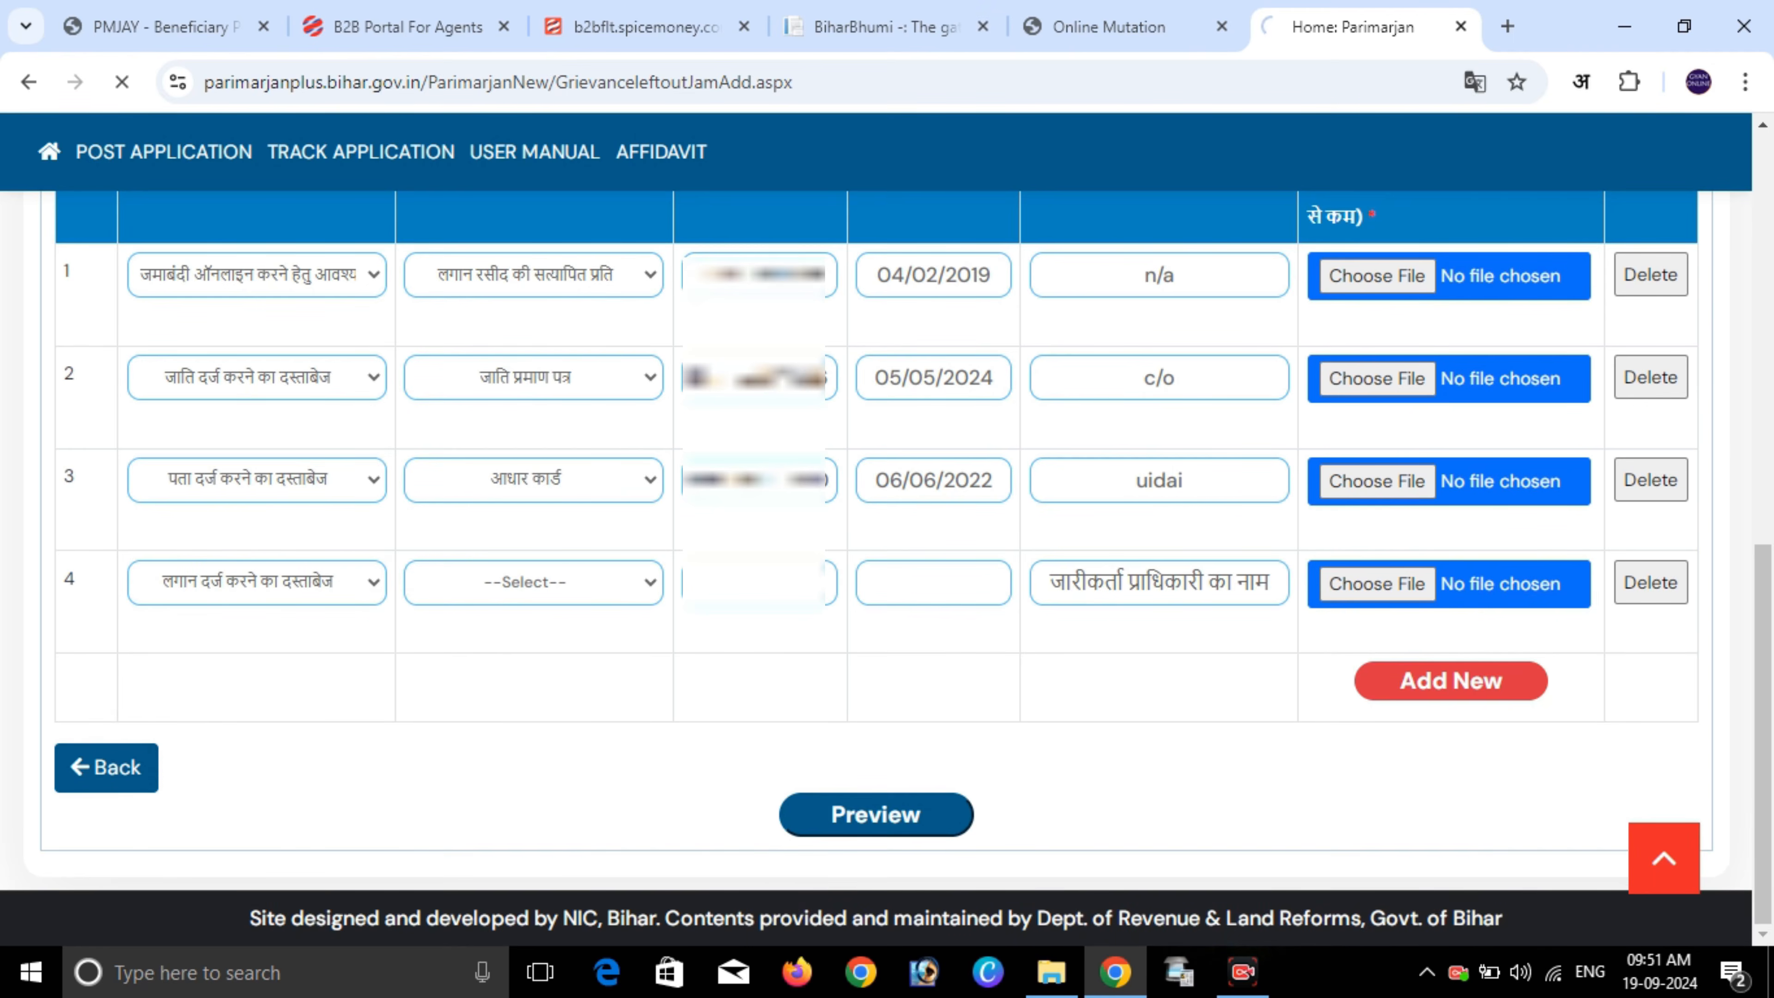
click(534, 582)
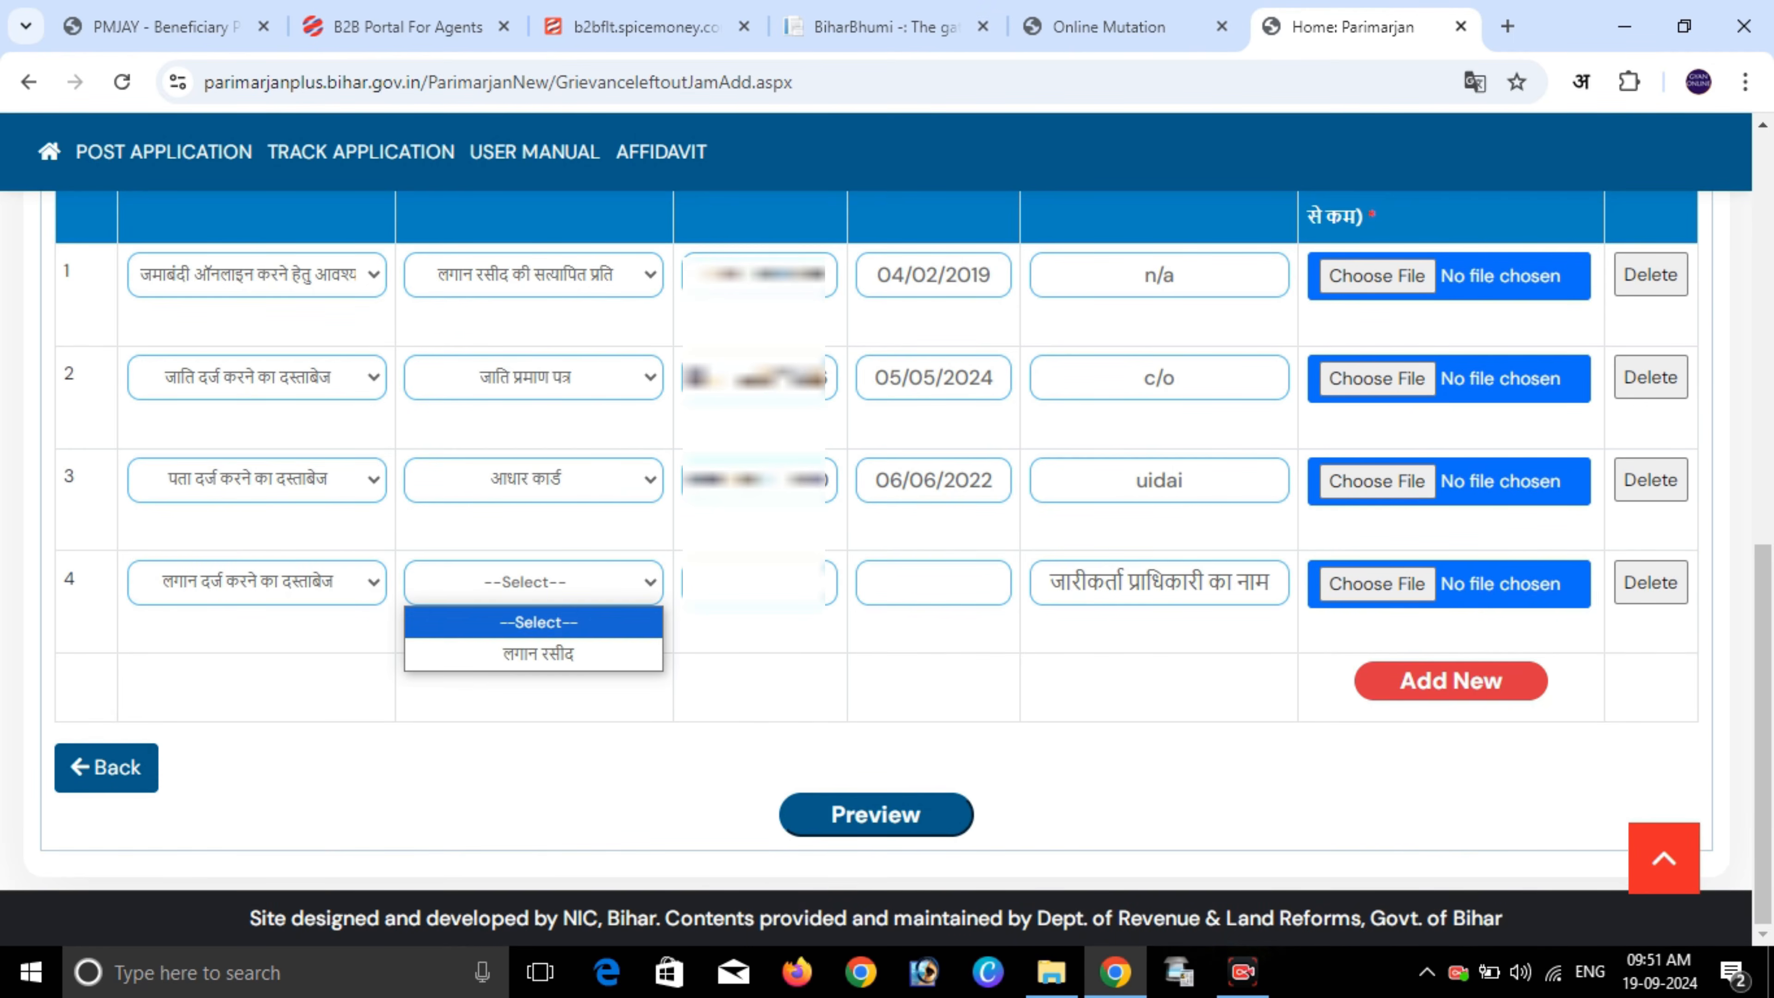
click(534, 653)
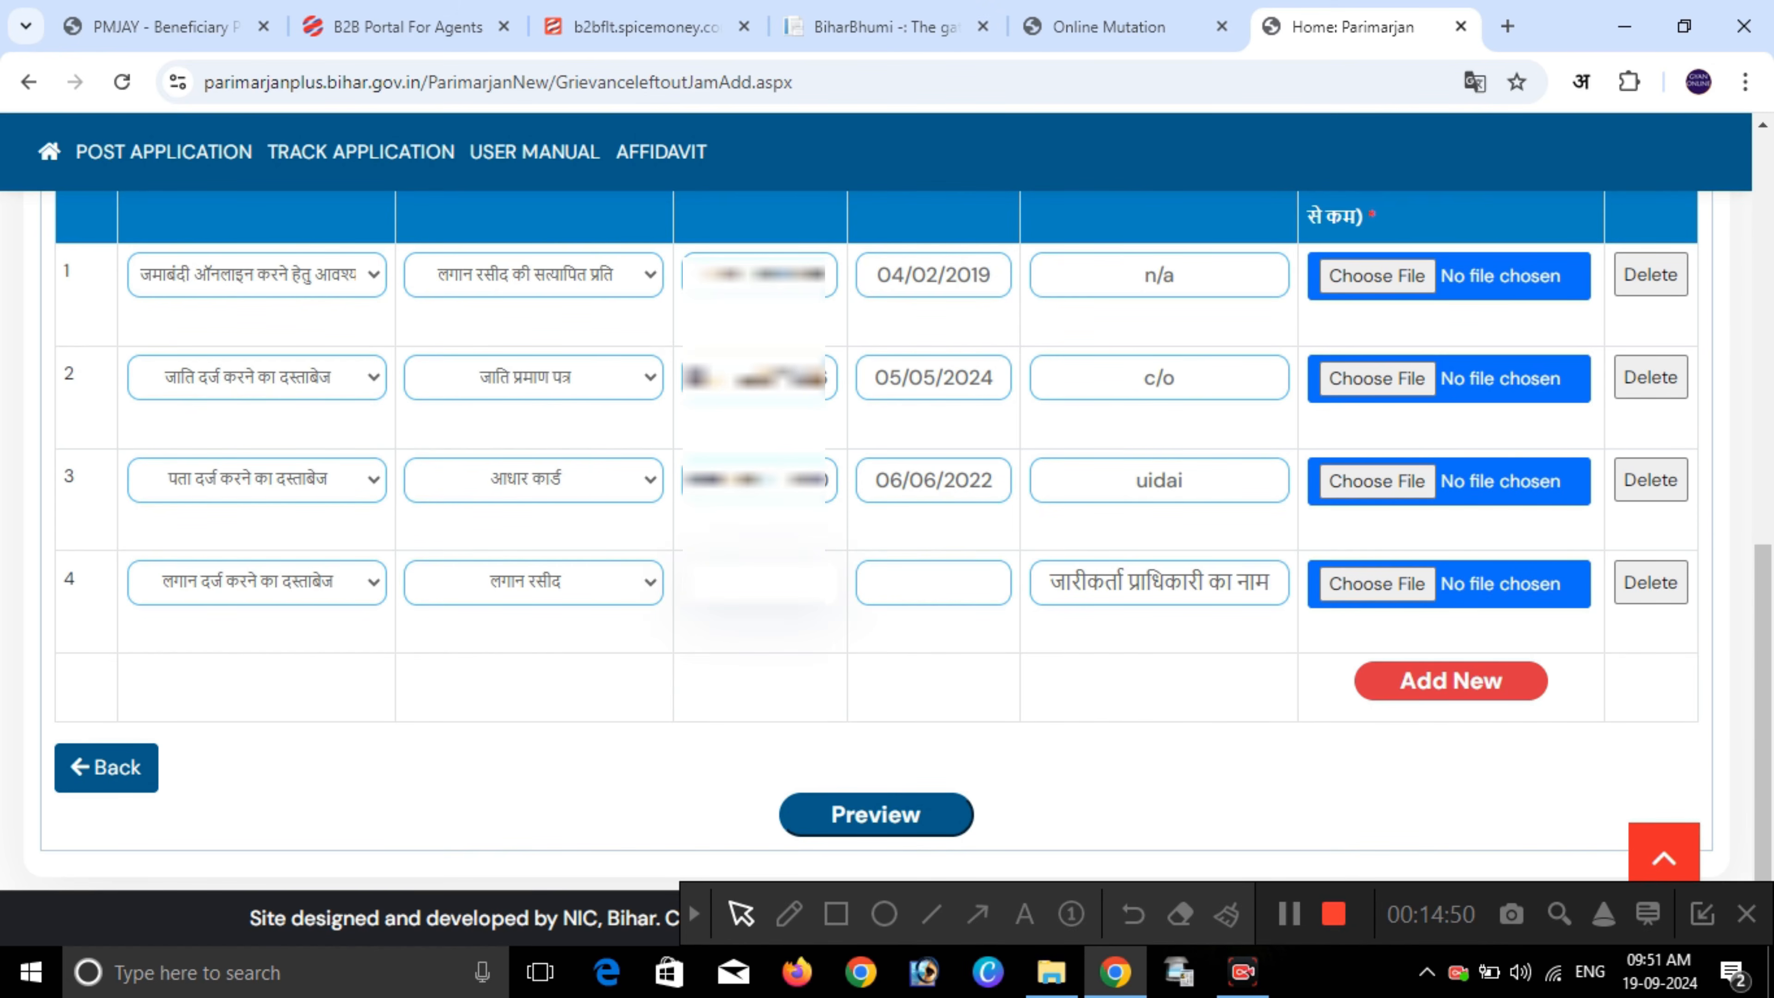
text(????????)
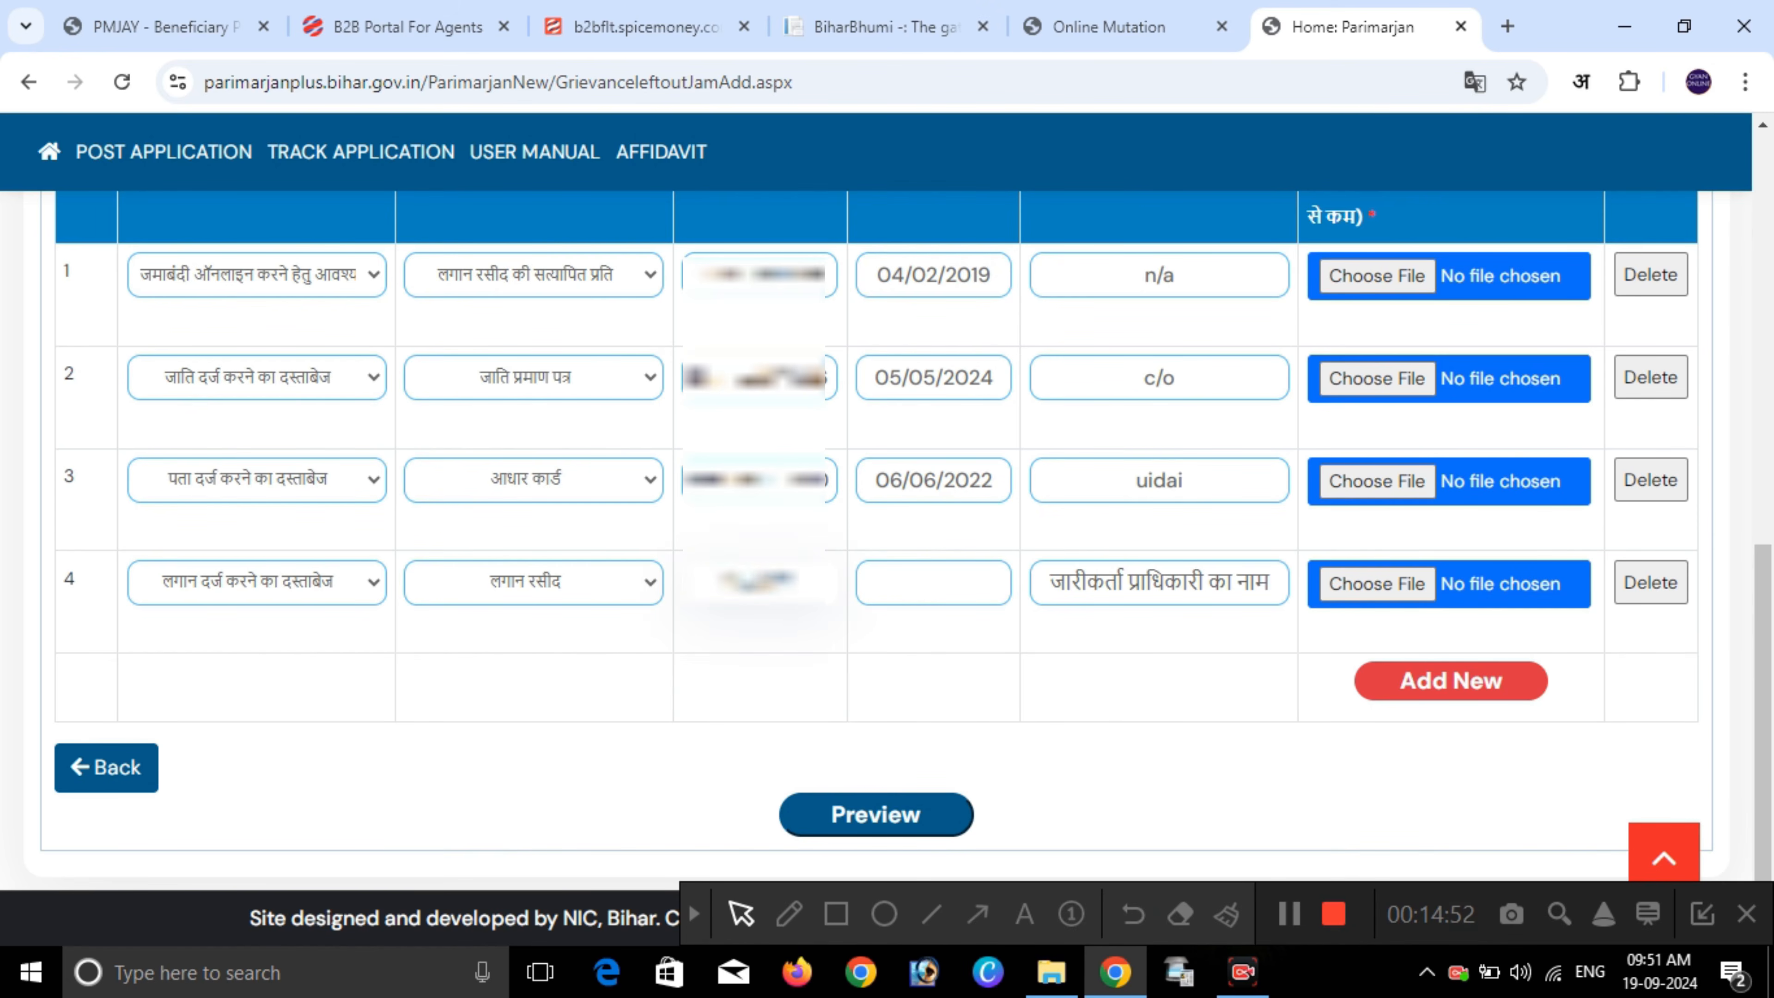
- Date row 4 as 09/07/2024 and begin the issuer name with 'n'
click(934, 584)
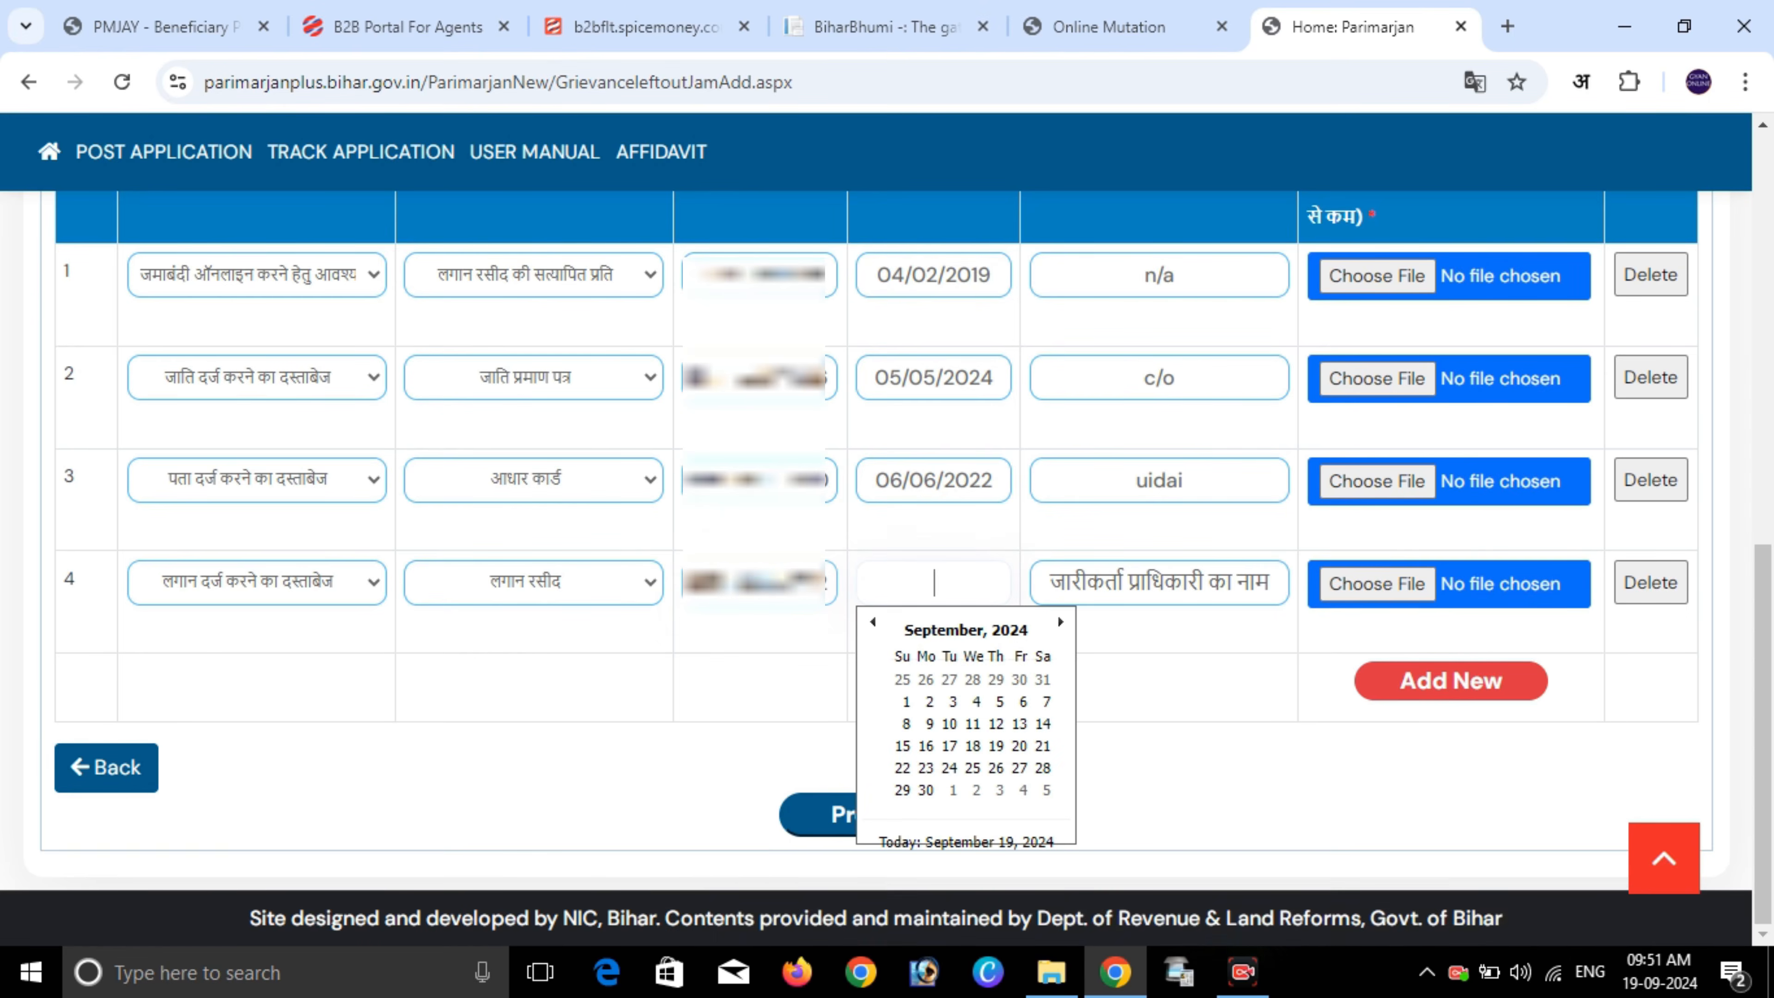
click(873, 622)
click(874, 622)
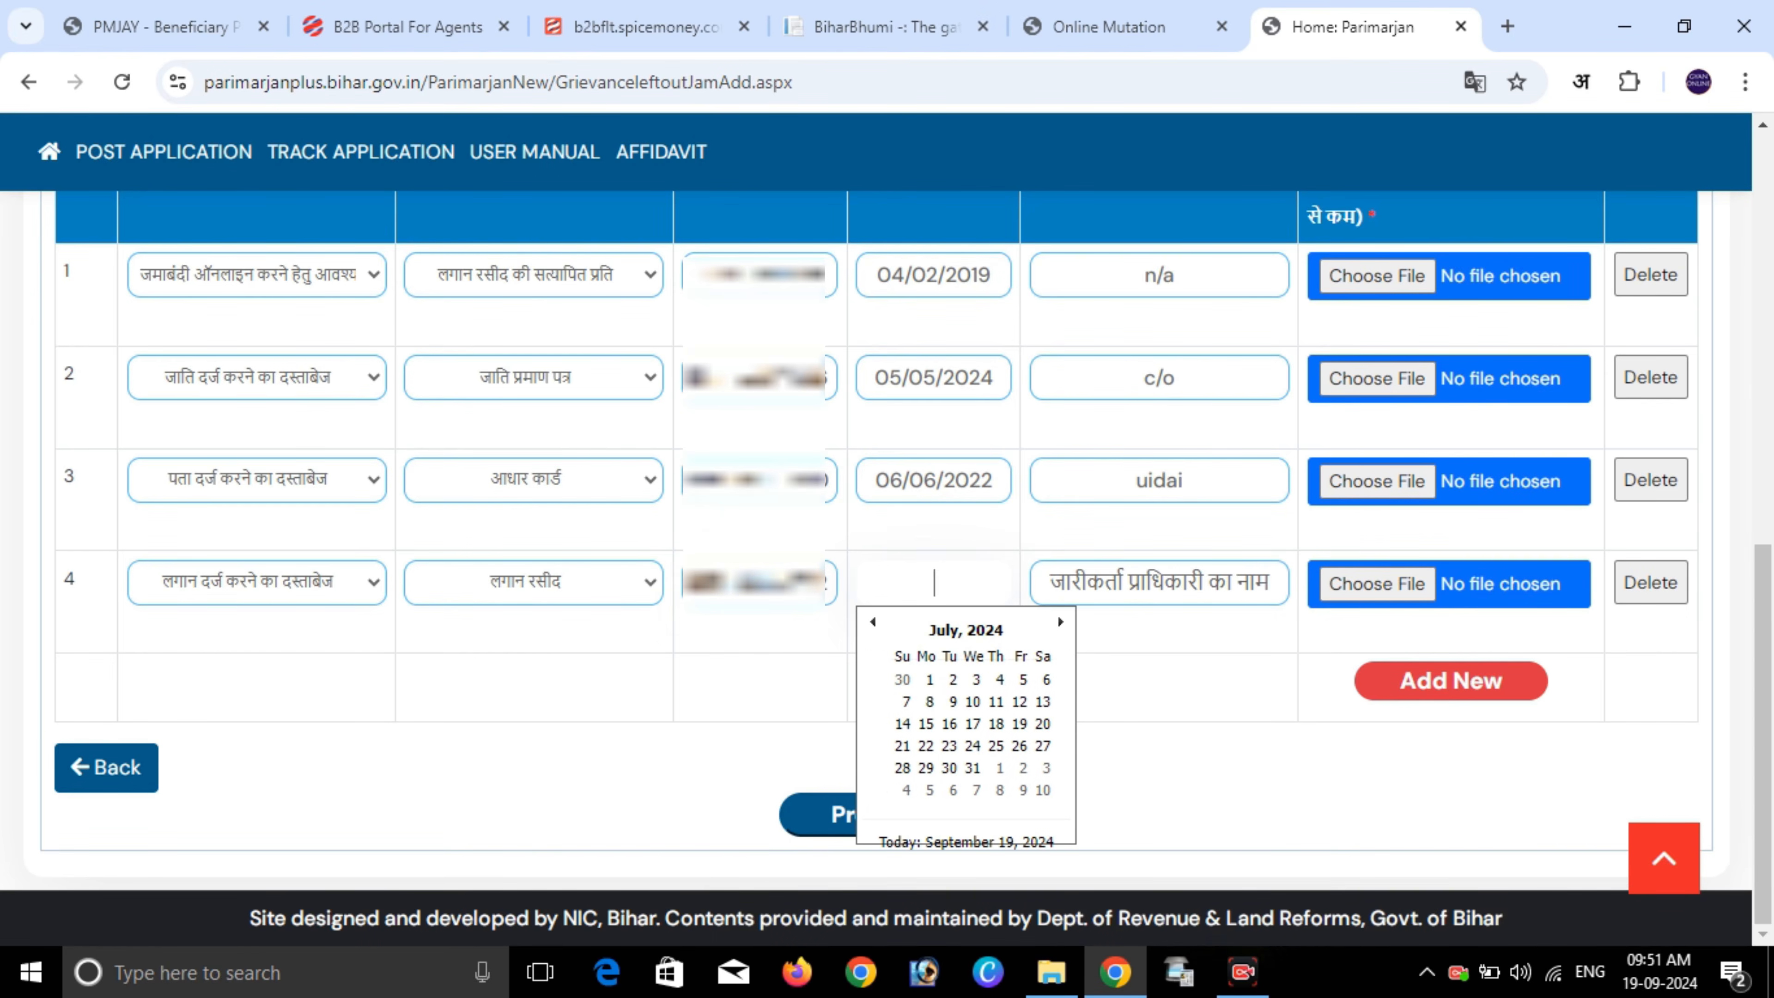
click(952, 701)
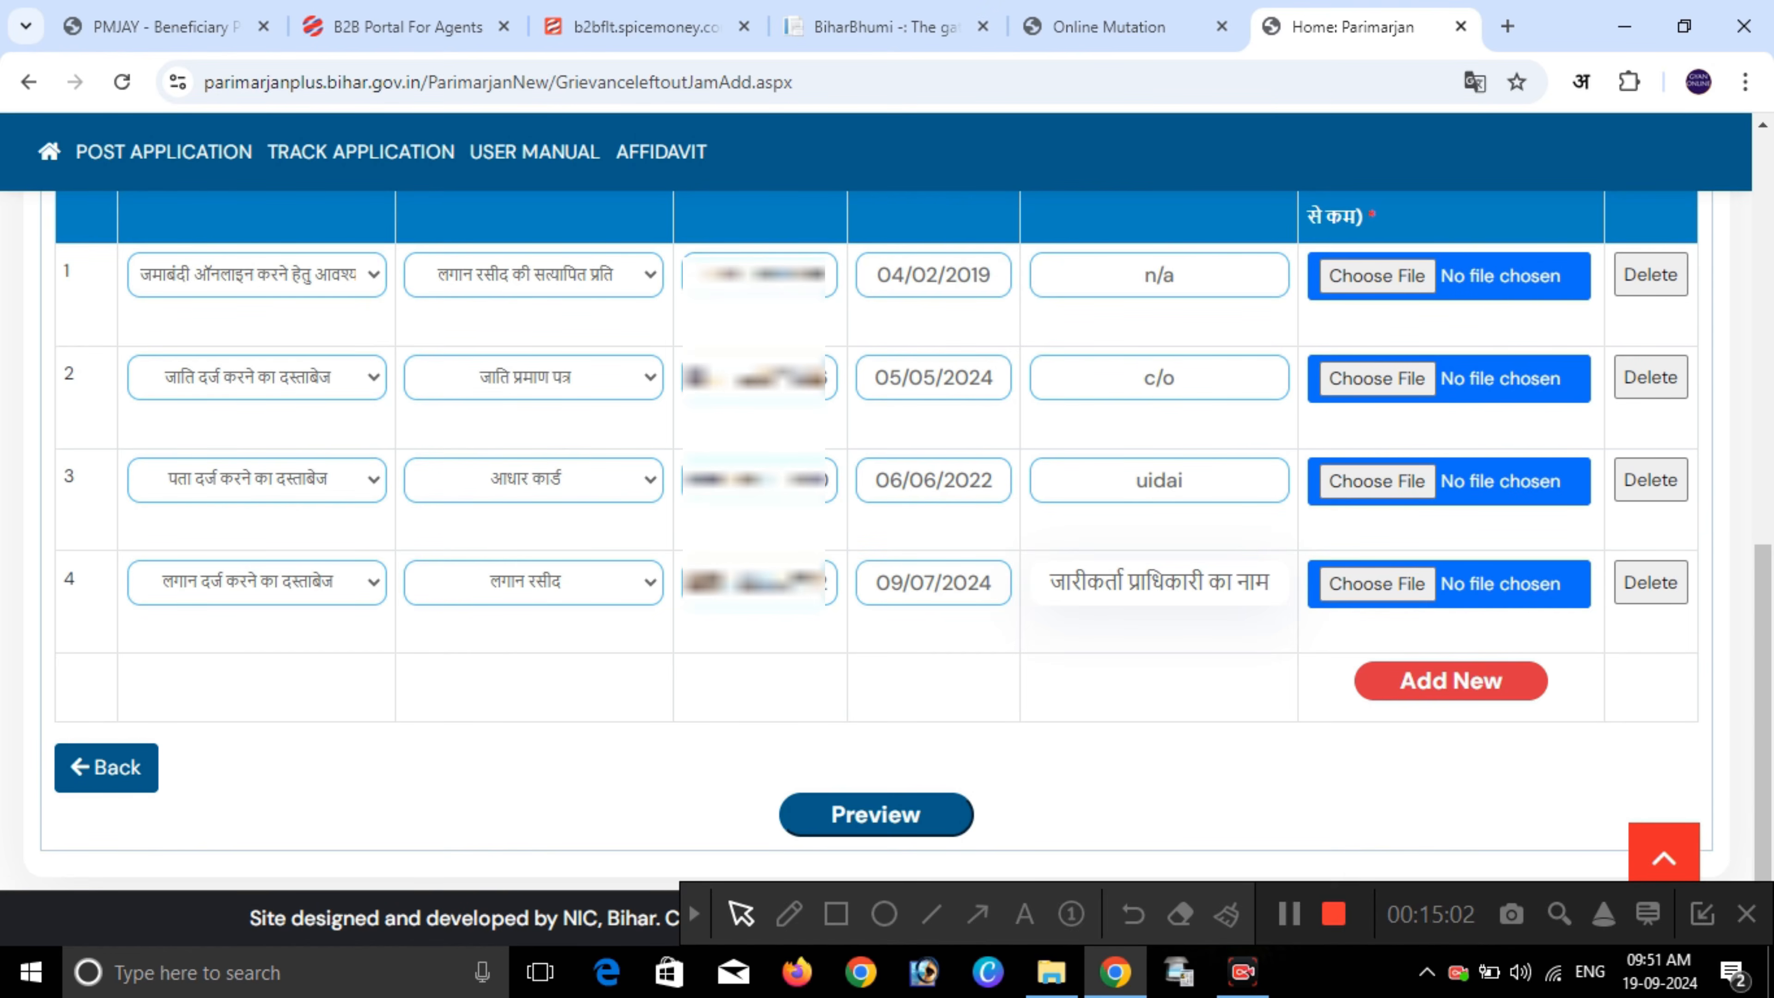
text(n/o)
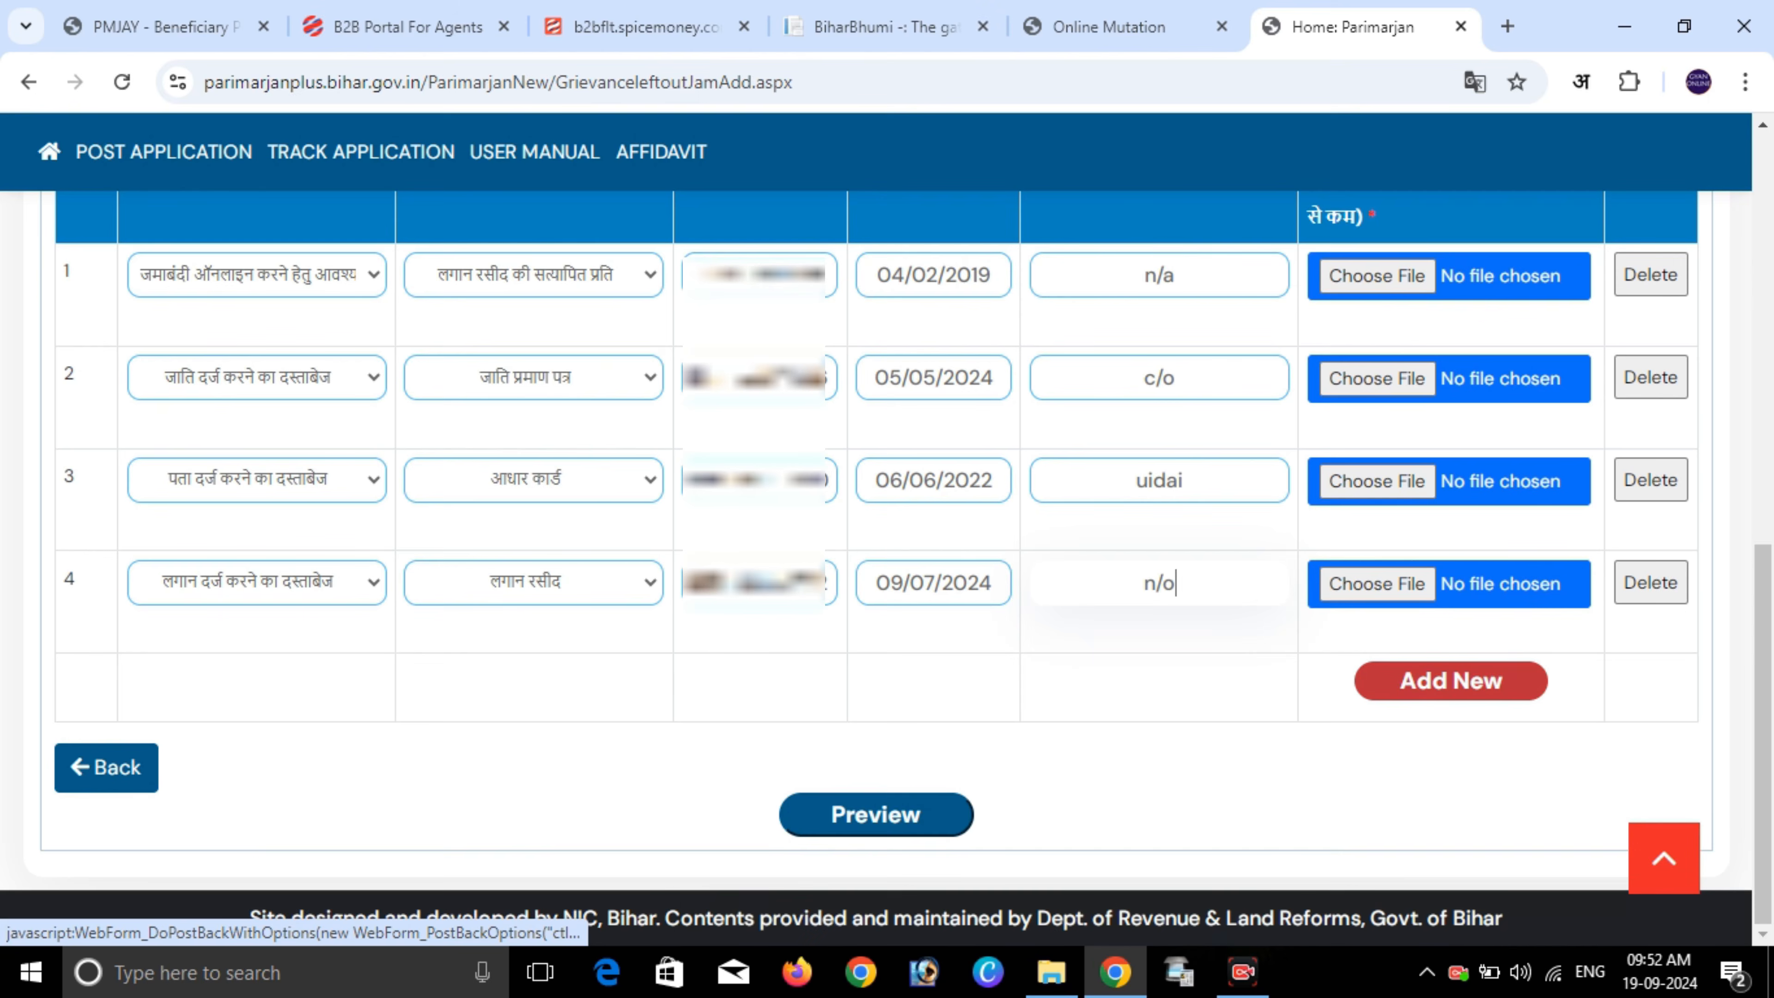
- Add a fifth document row, delete it again, and return to the four-row documents table
click(1452, 680)
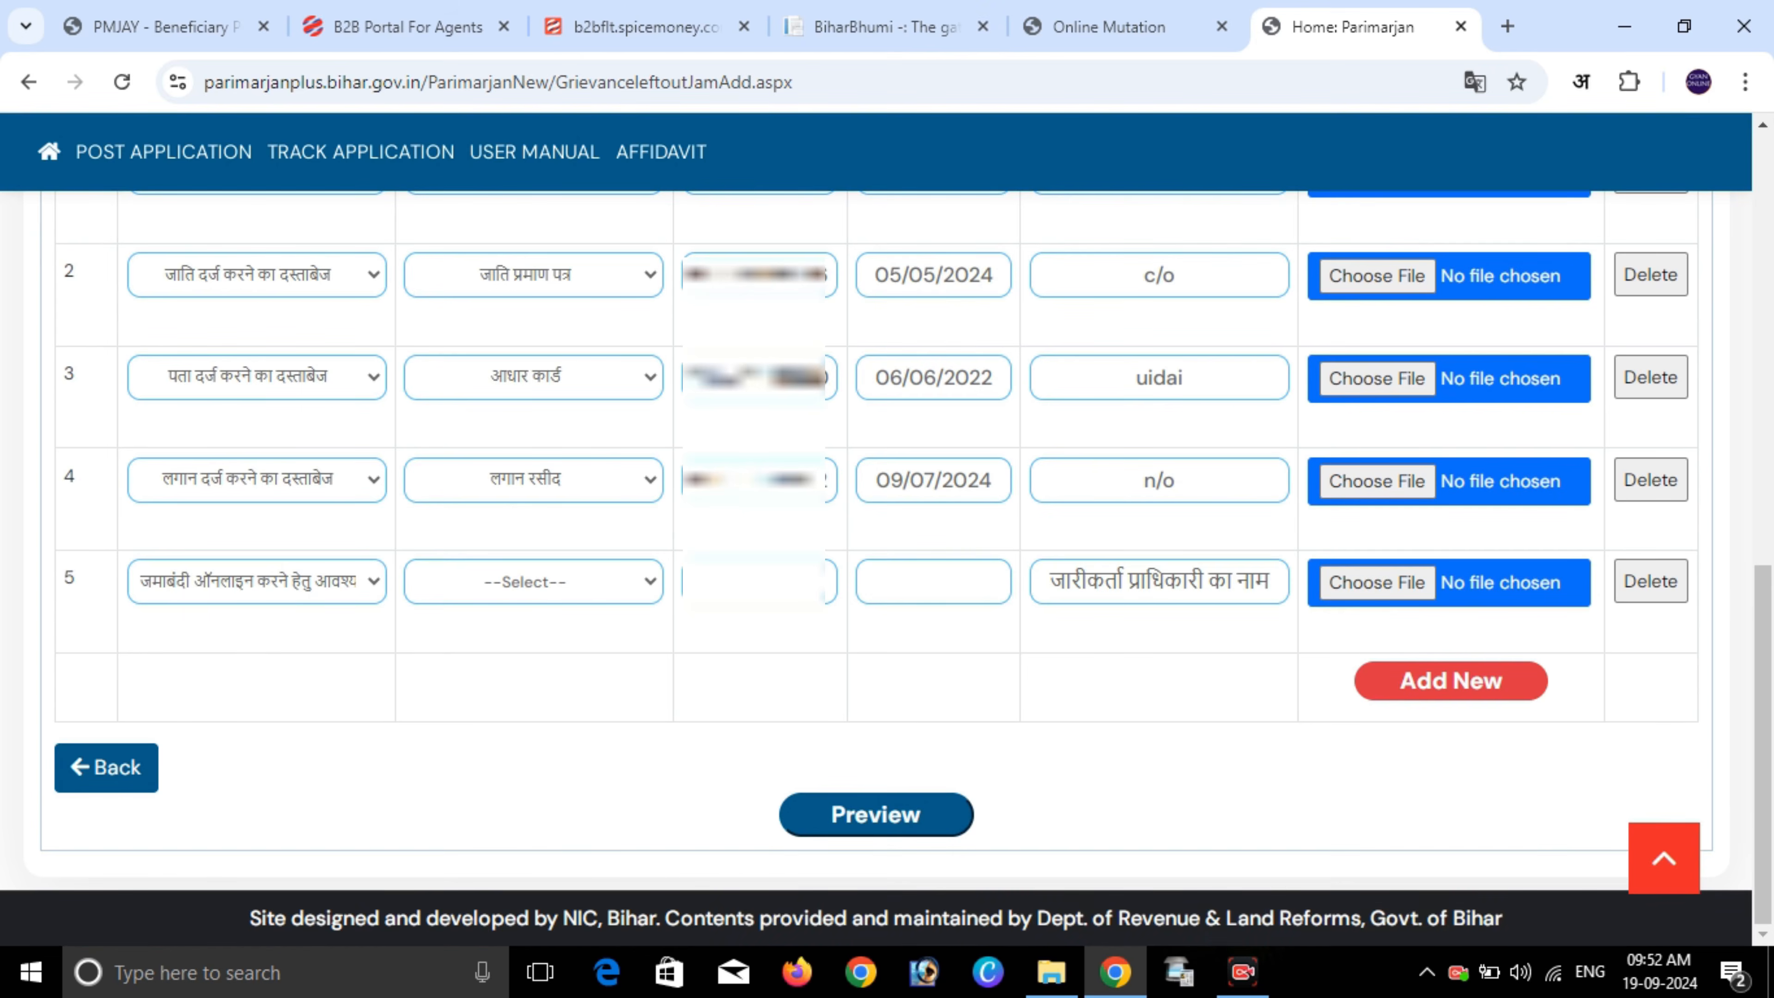
click(256, 581)
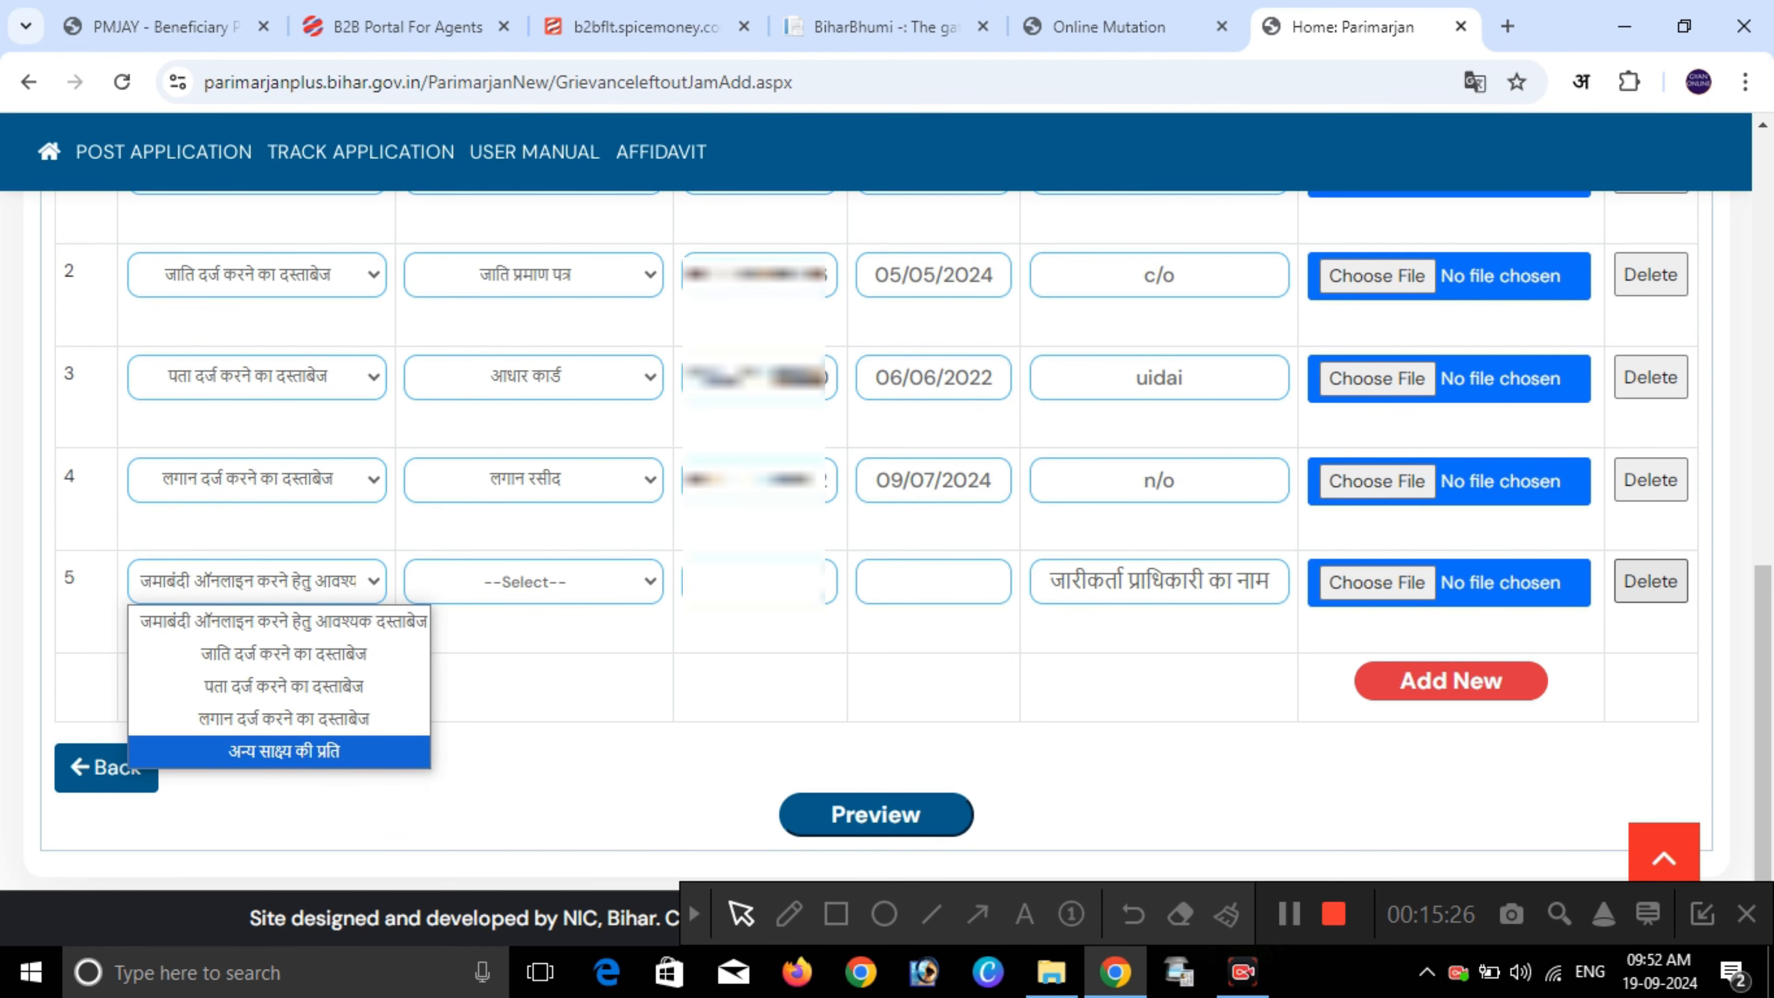
click(1651, 581)
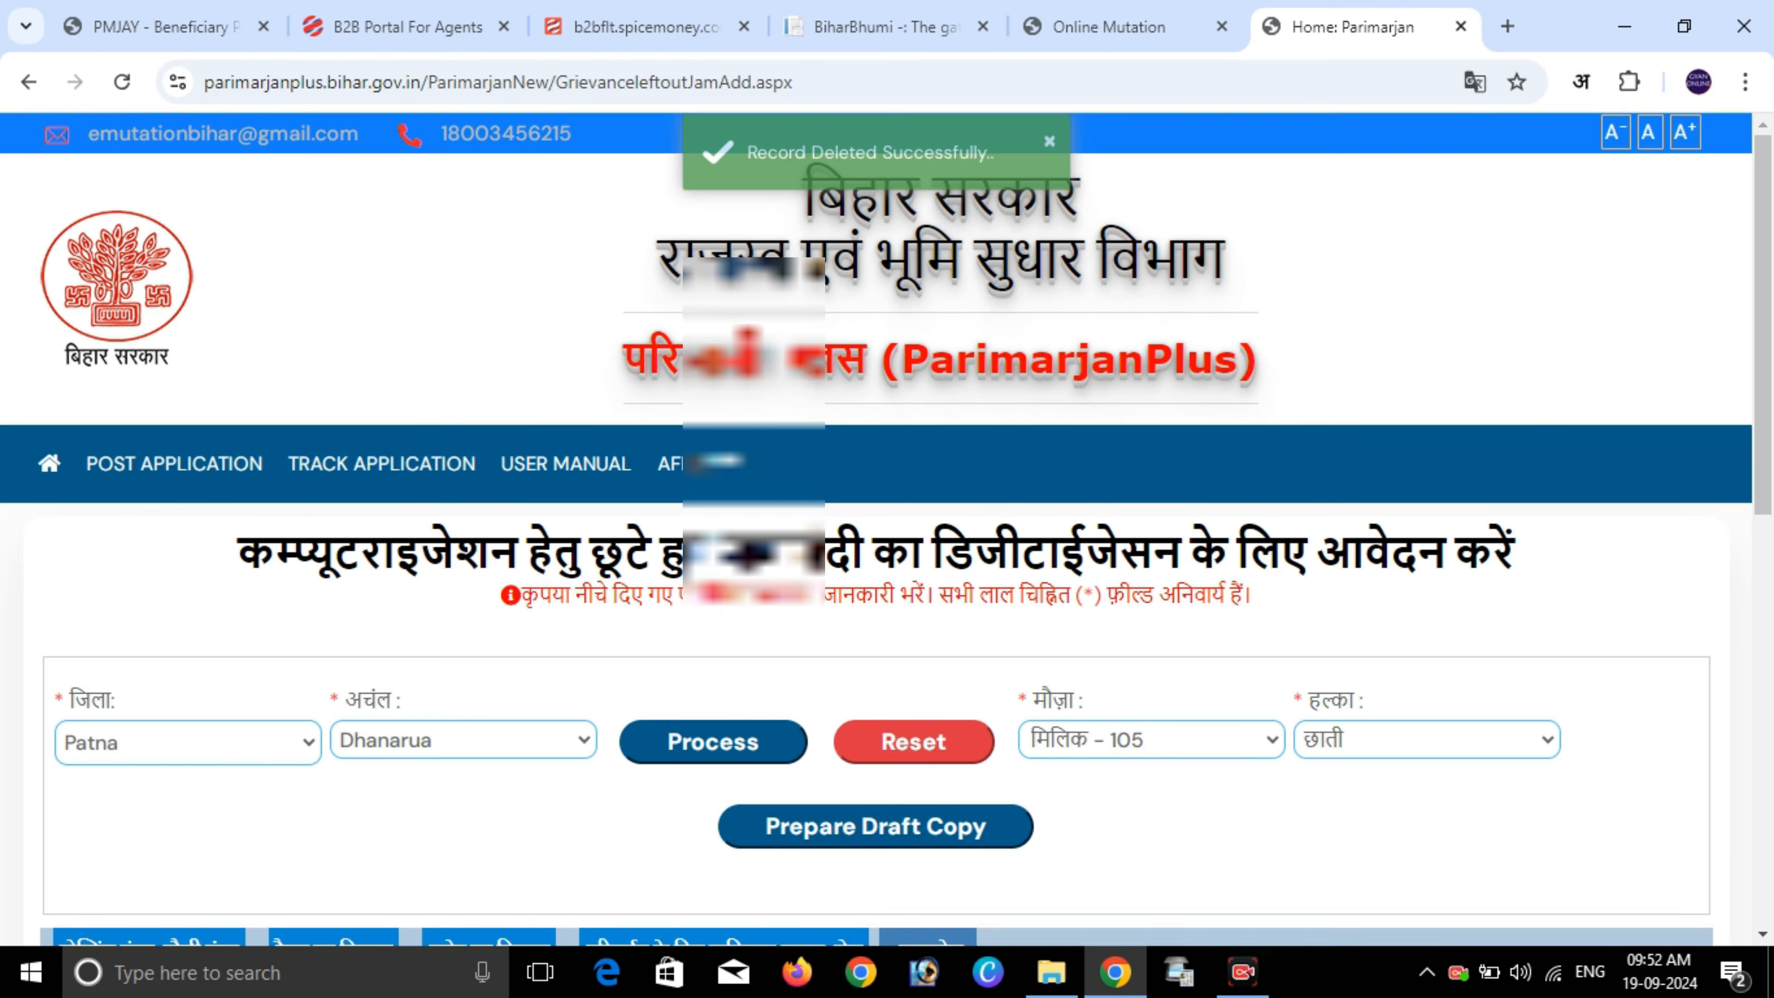
scroll(888, 524, down, 2)
scroll(887, 524, down, 10)
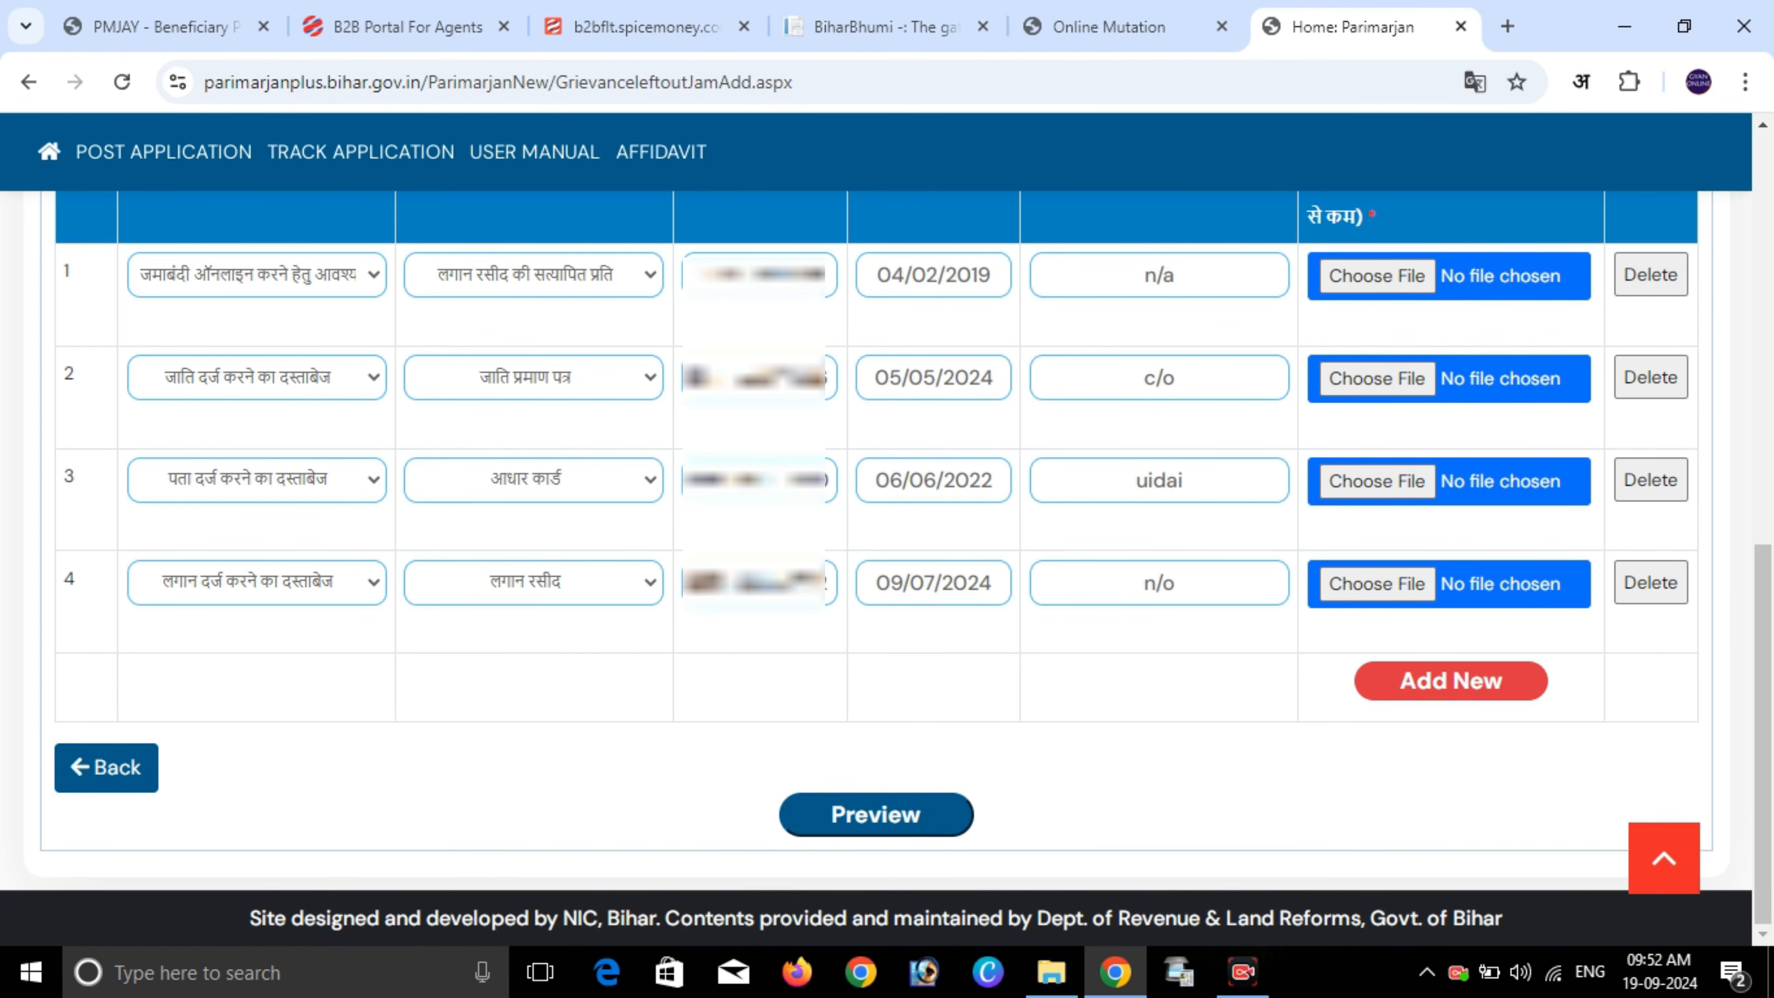
click(534, 275)
- Attach downloaded PDFs to document rows 1 and 2
click(534, 275)
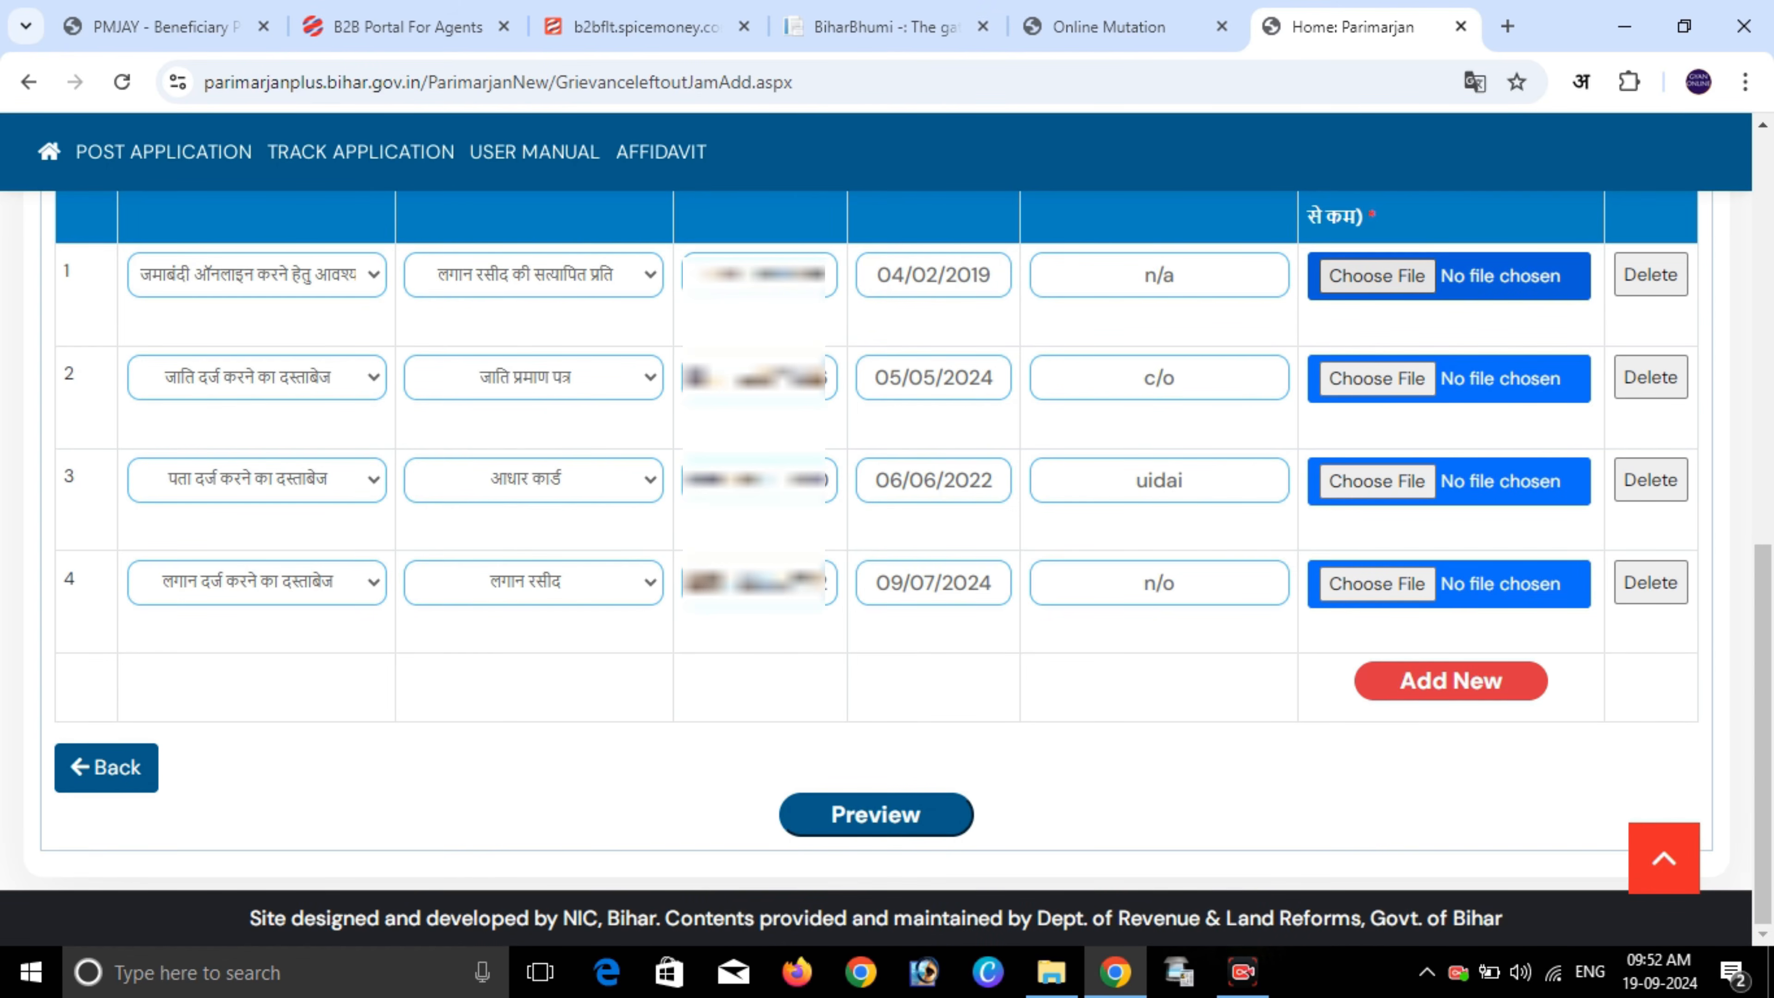
click(1377, 276)
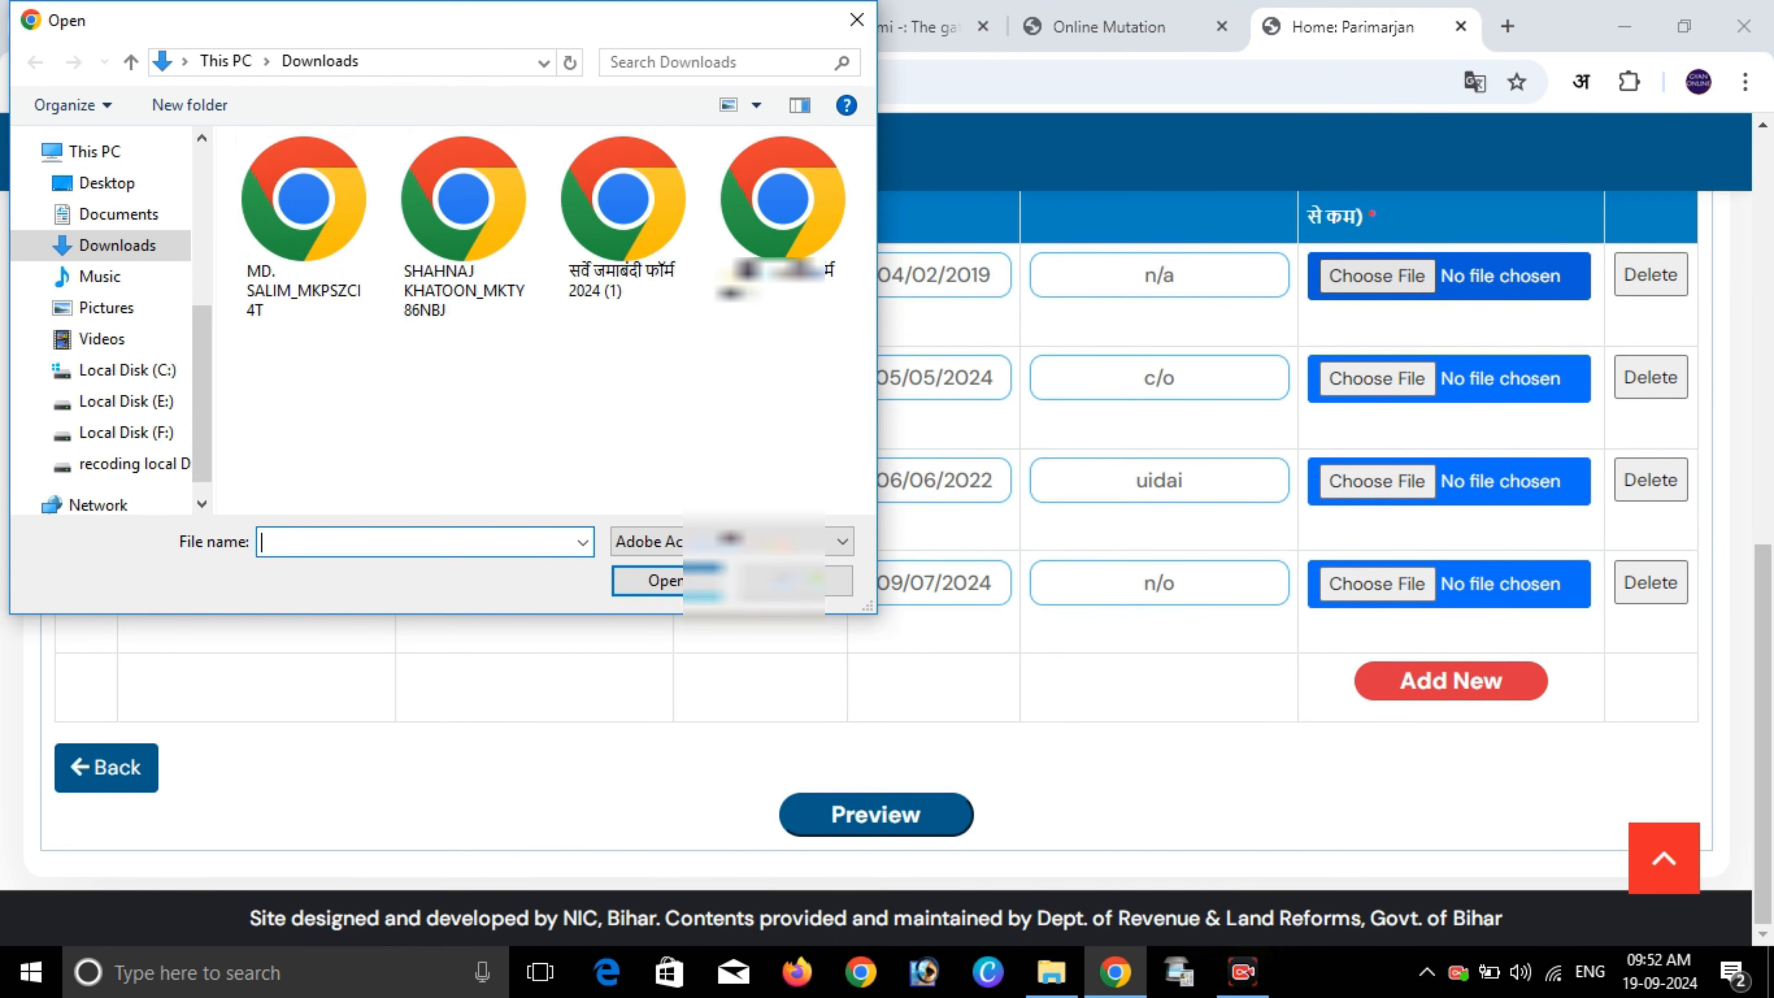
double_click(304, 231)
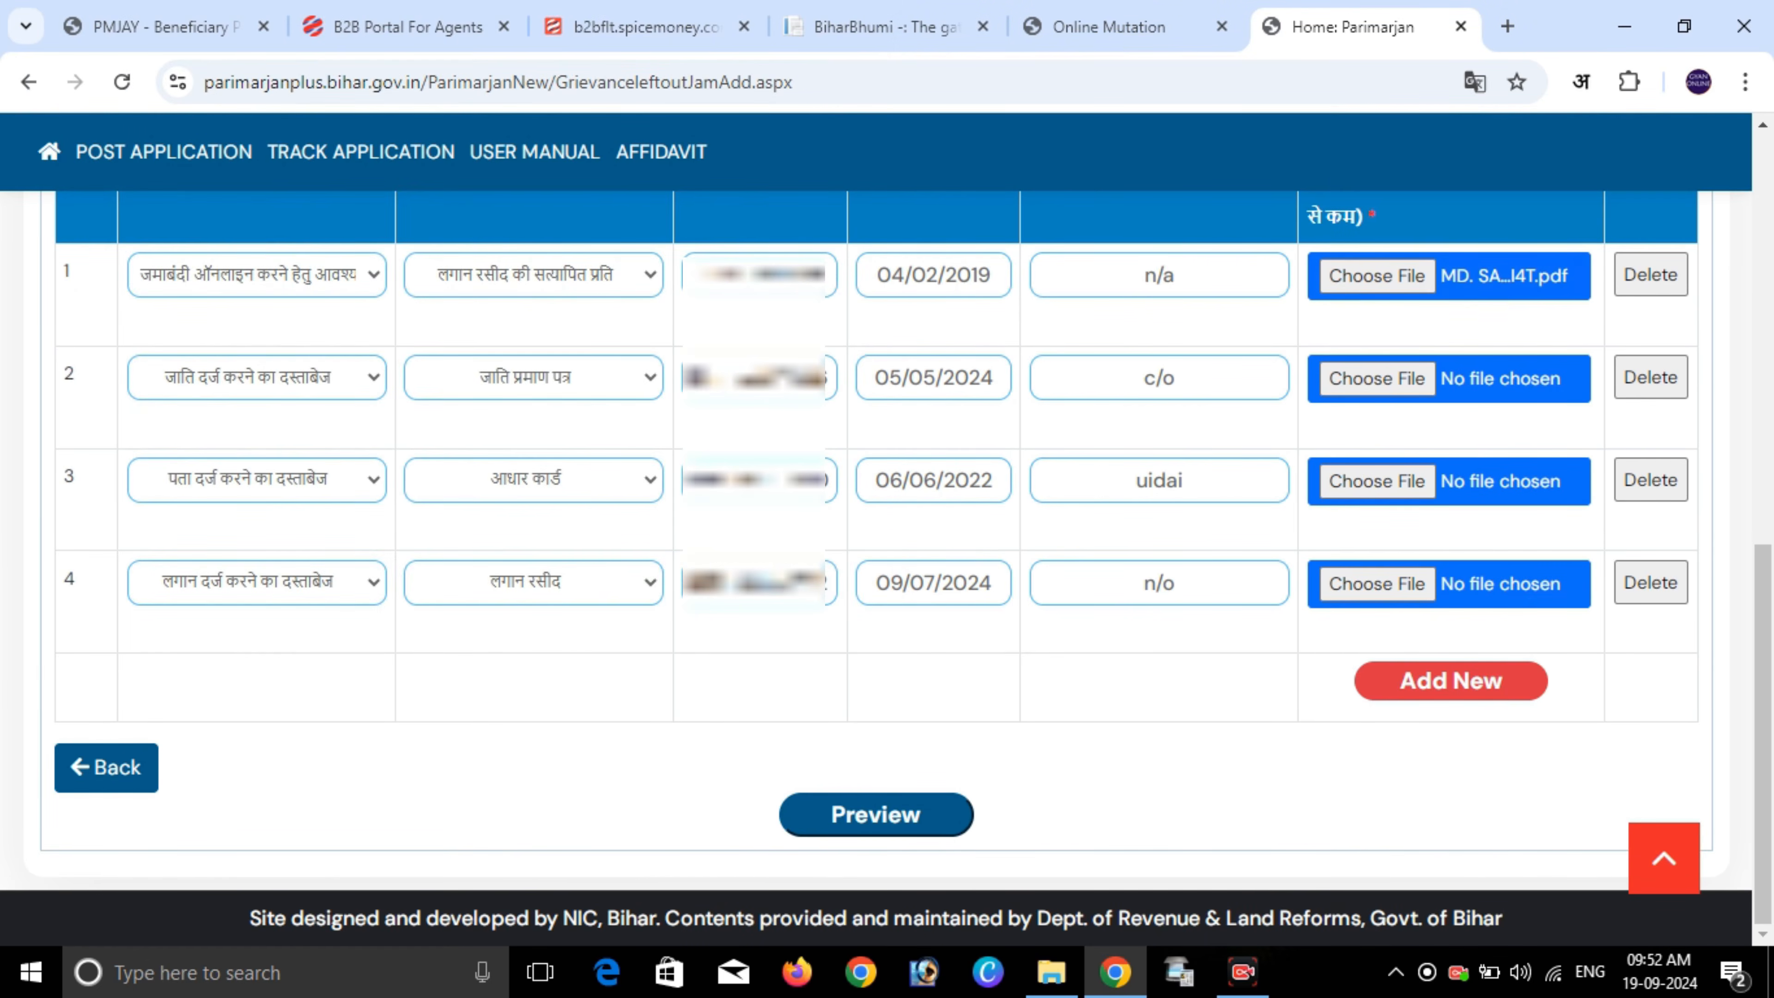
click(1376, 379)
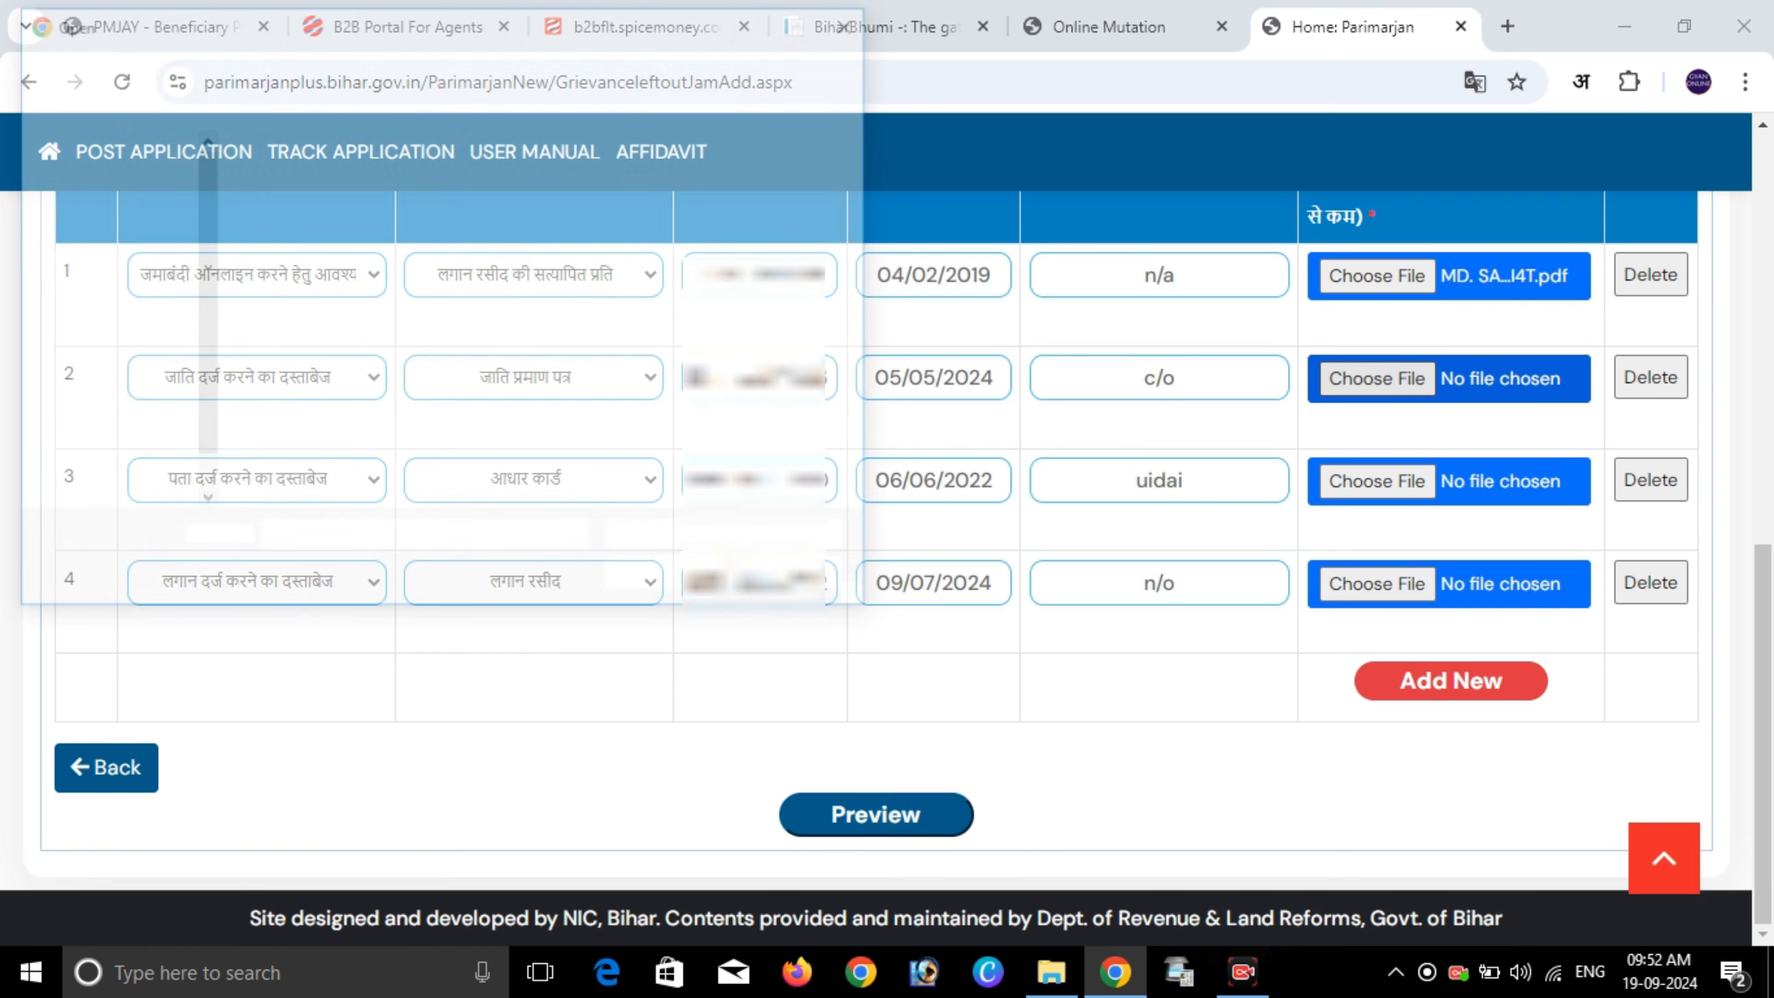
double_click(456, 231)
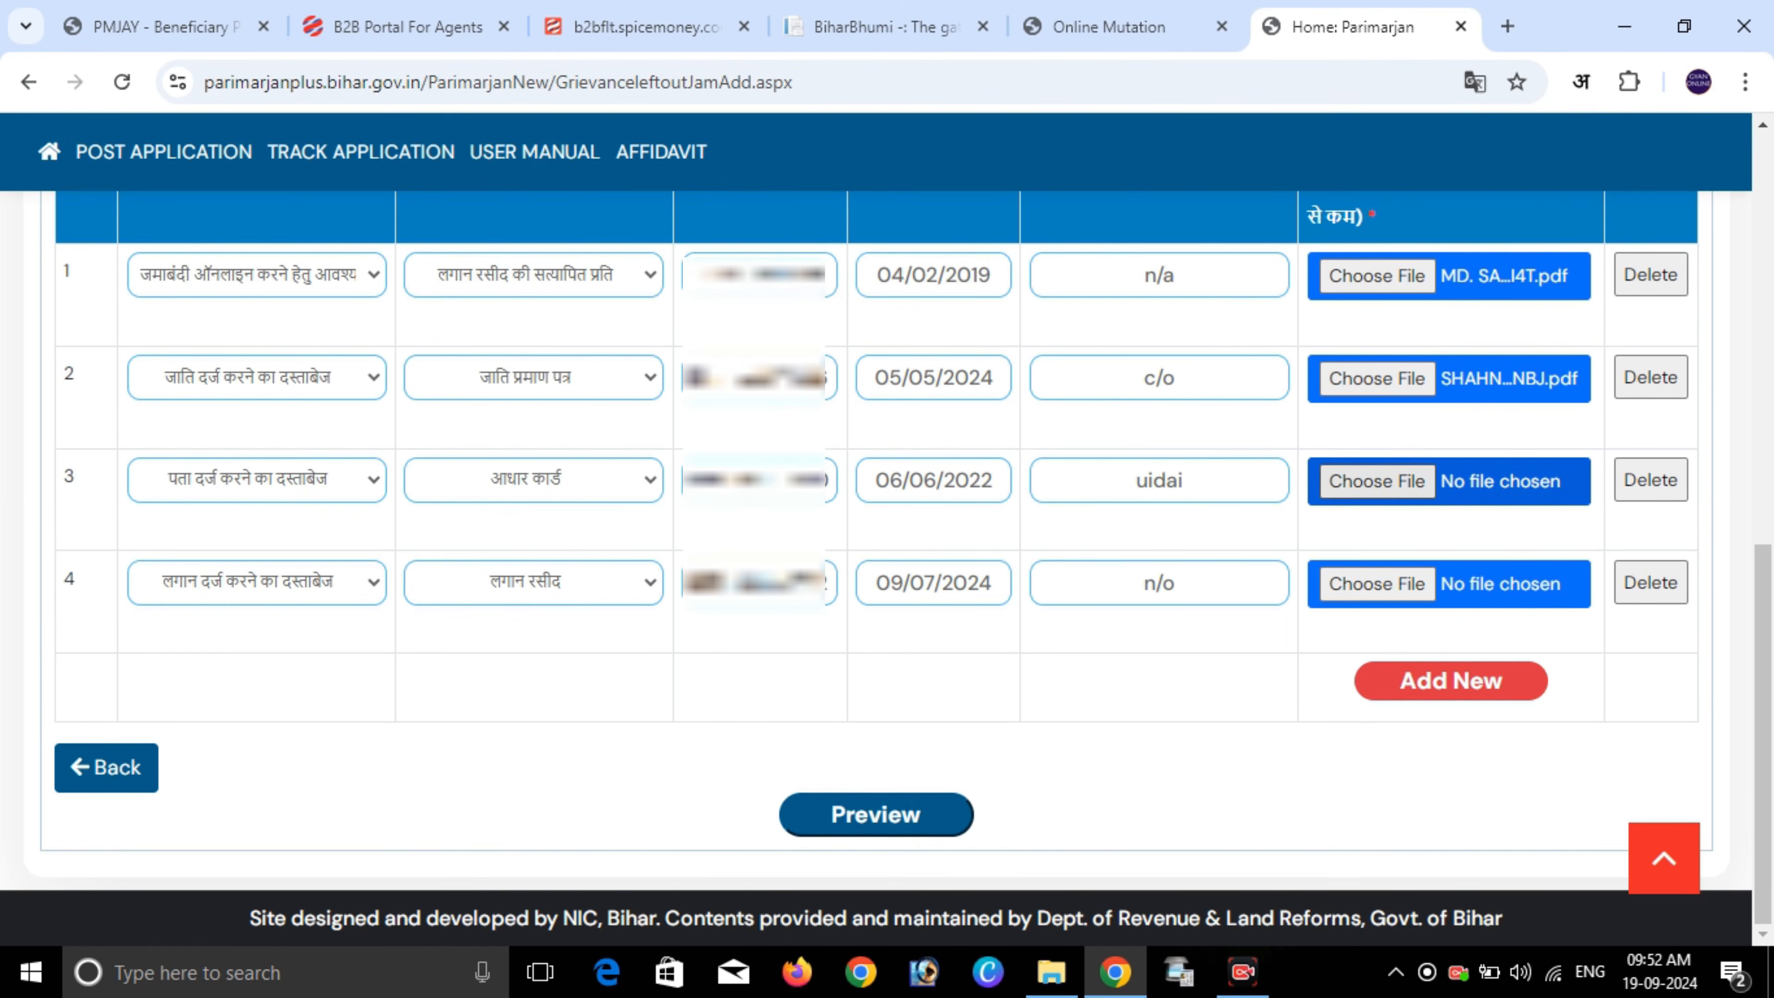
- Attach PDFs to document rows 3 and 4 and highlight the upload size limit
click(1377, 481)
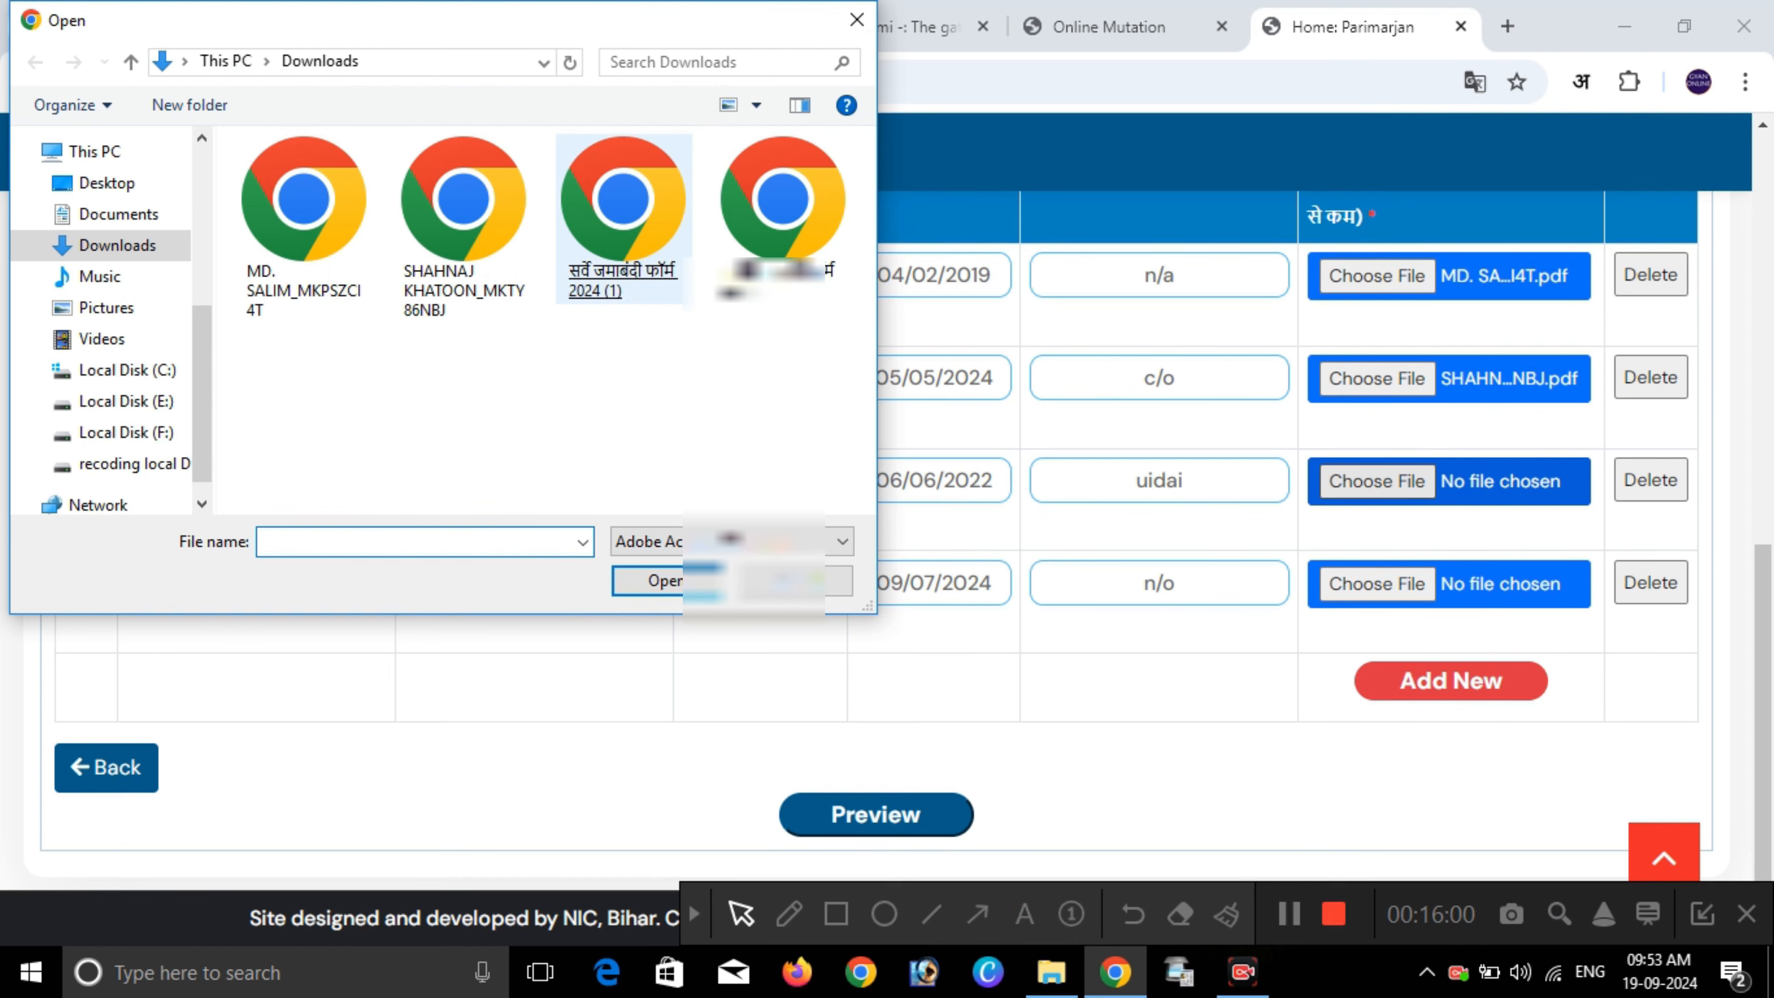
double_click(622, 224)
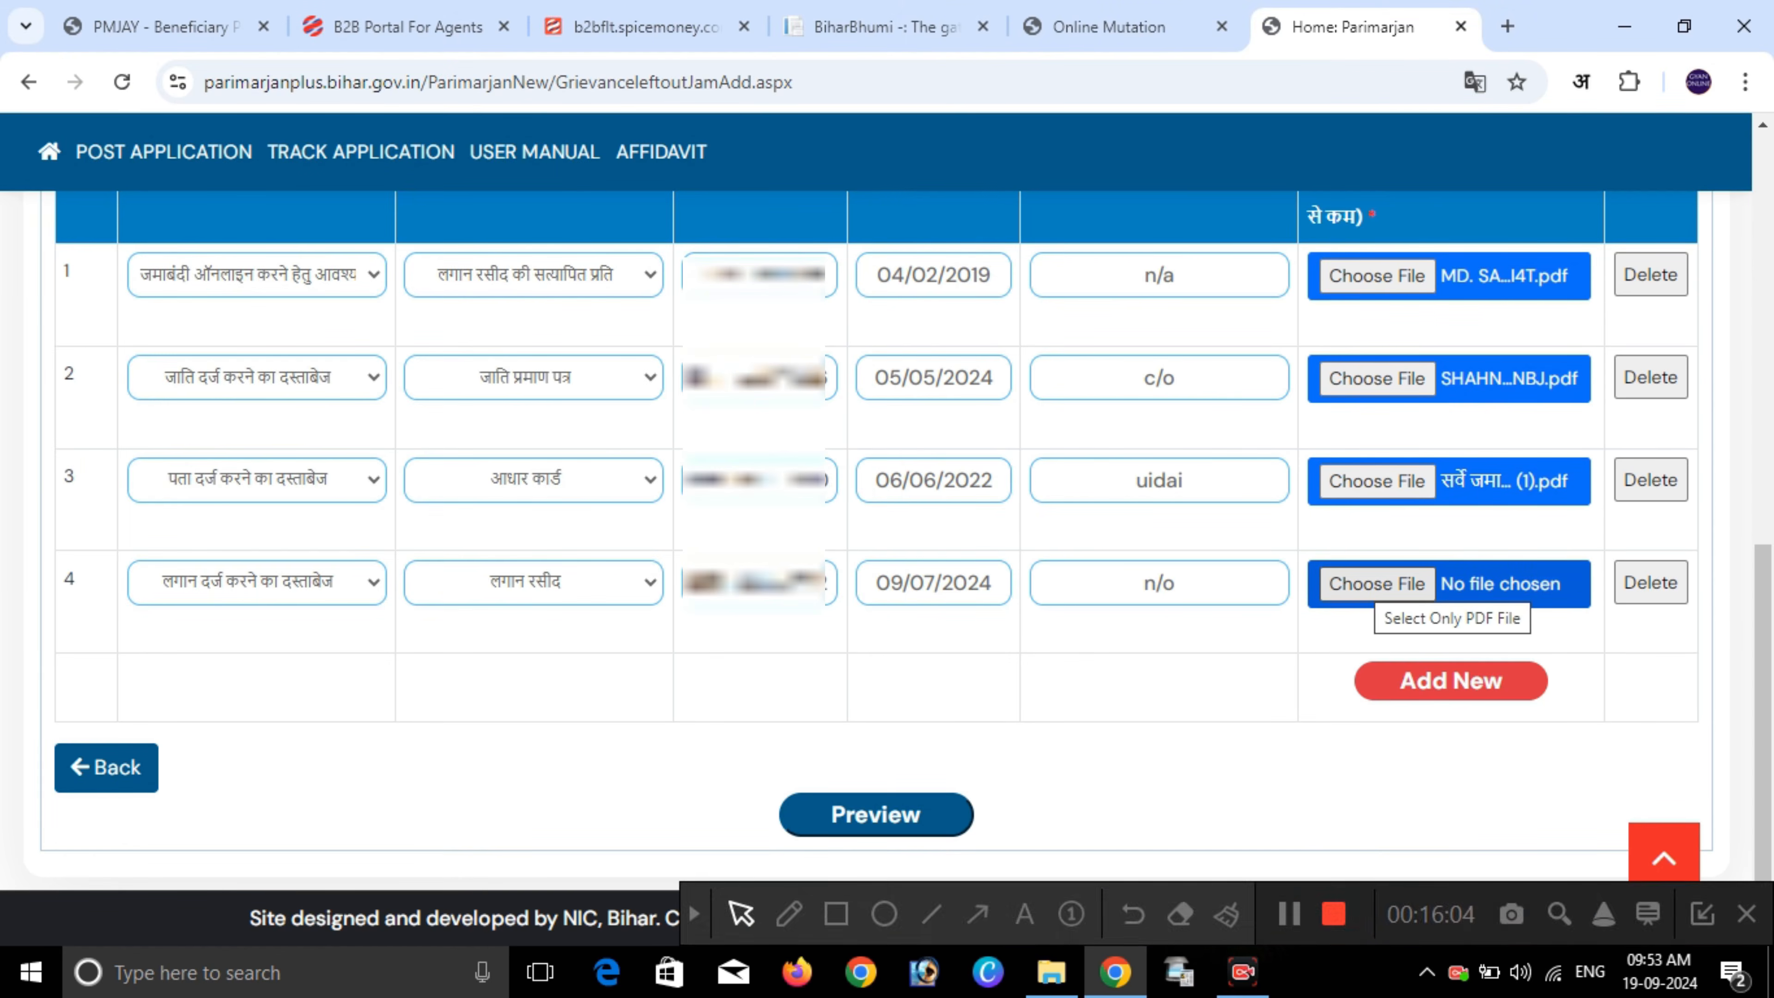
click(1374, 587)
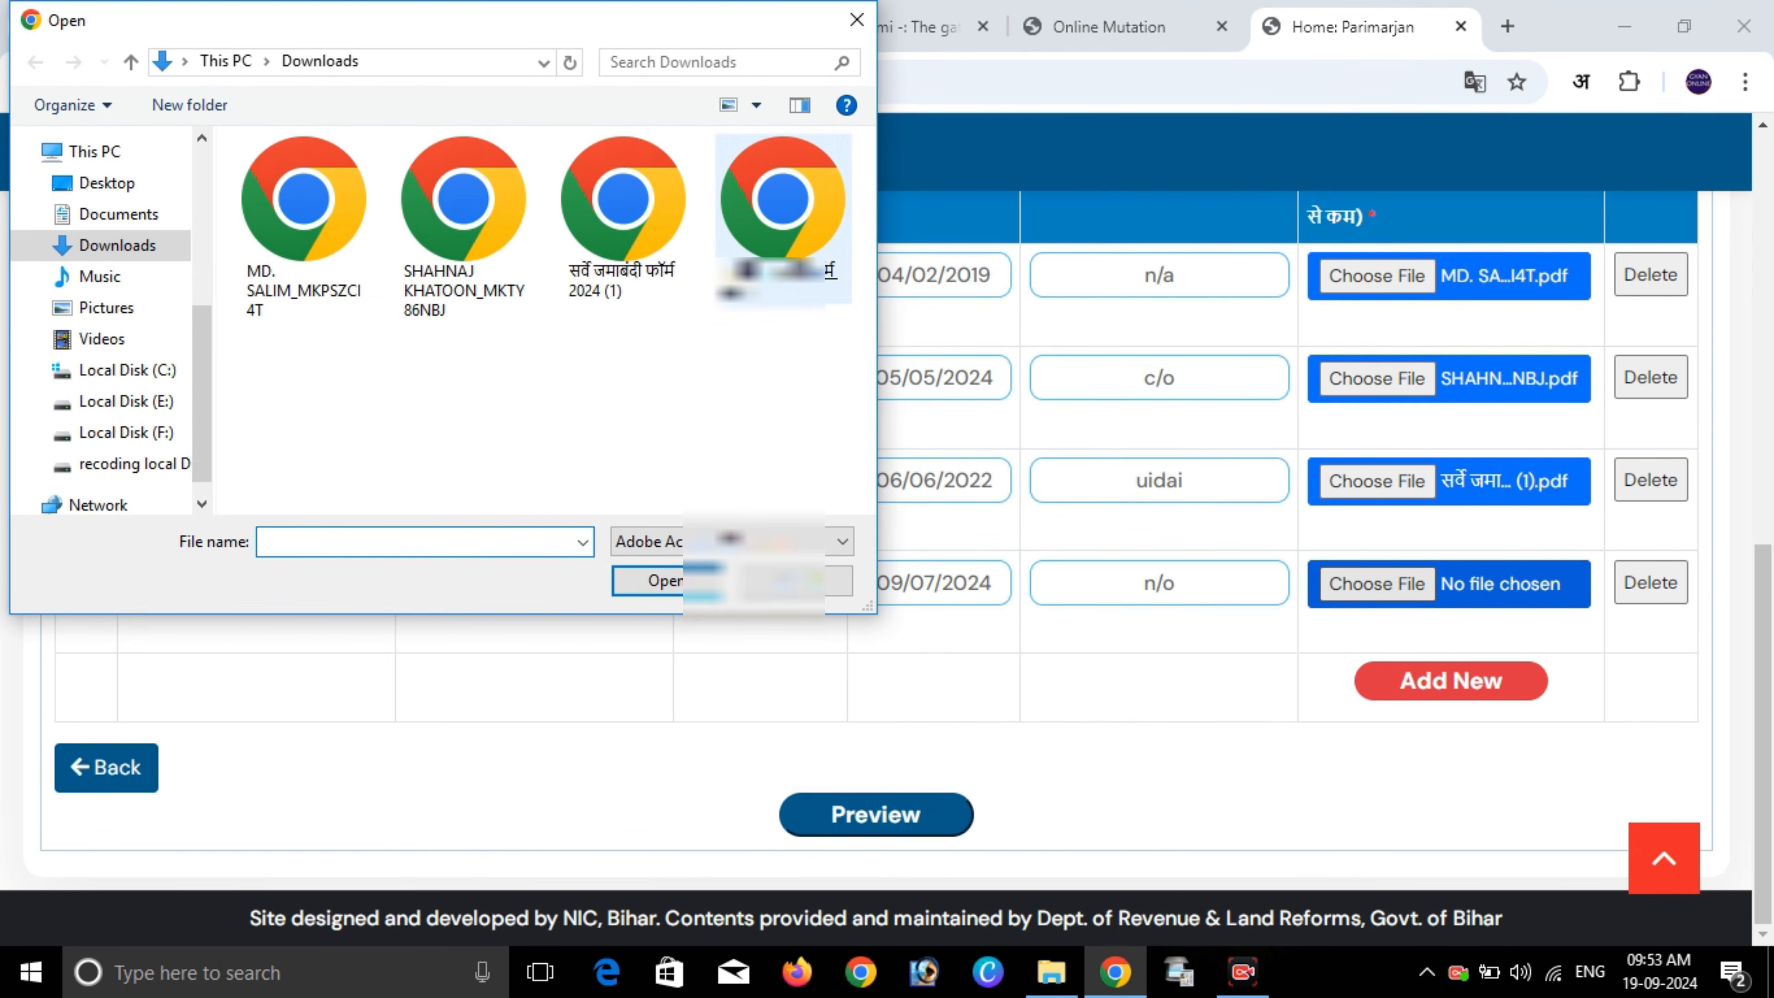
double_click(783, 224)
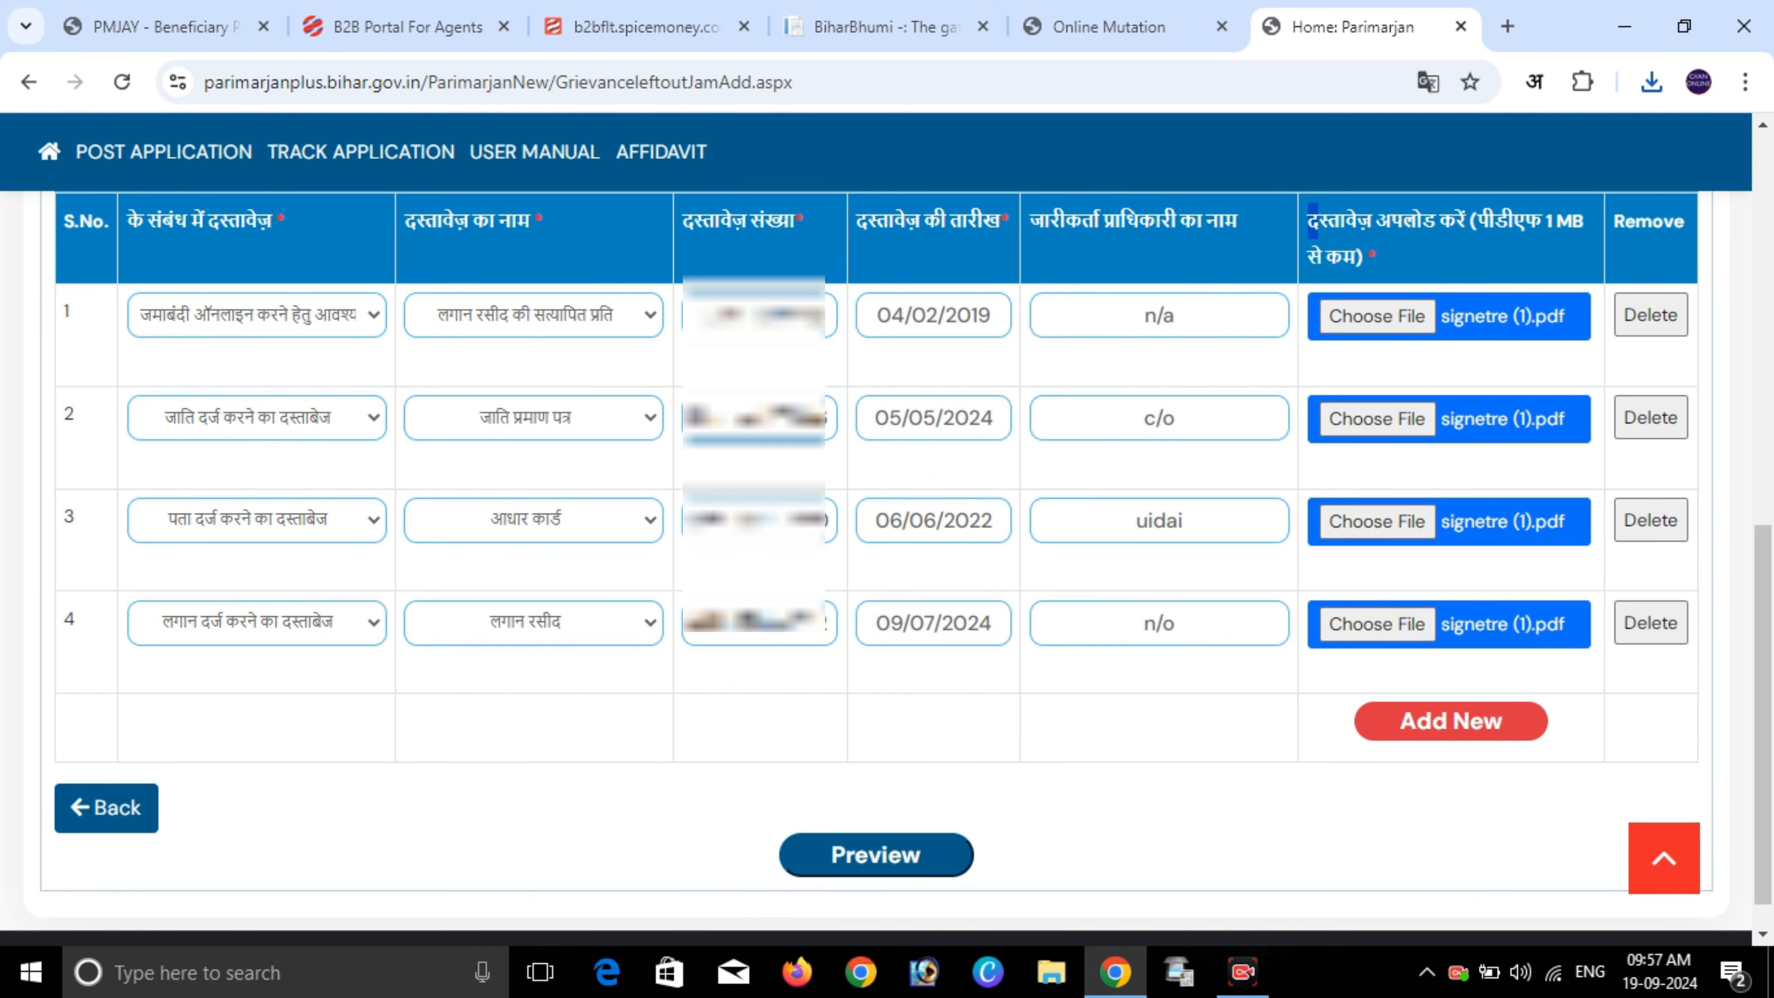
drag(1390, 222, 1375, 257)
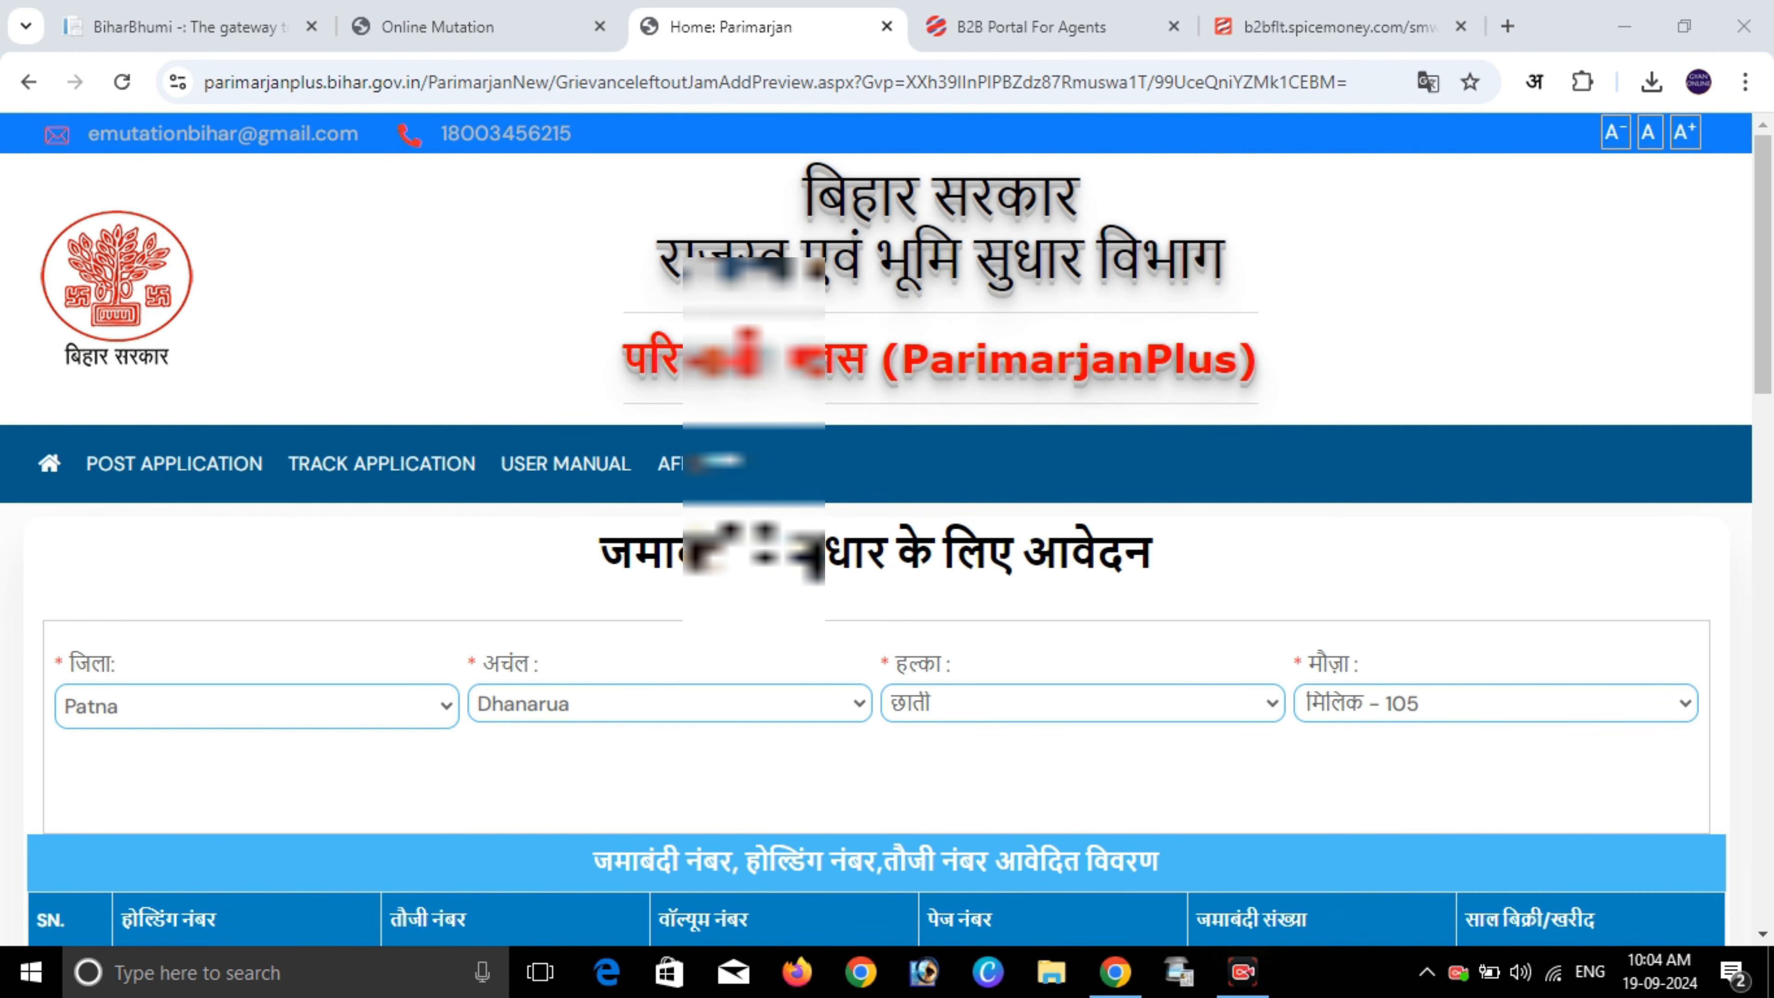
- Highlight the preview heading and scroll to the Patna, Dhanarua and jamabandi details
drag(600, 554, 1153, 553)
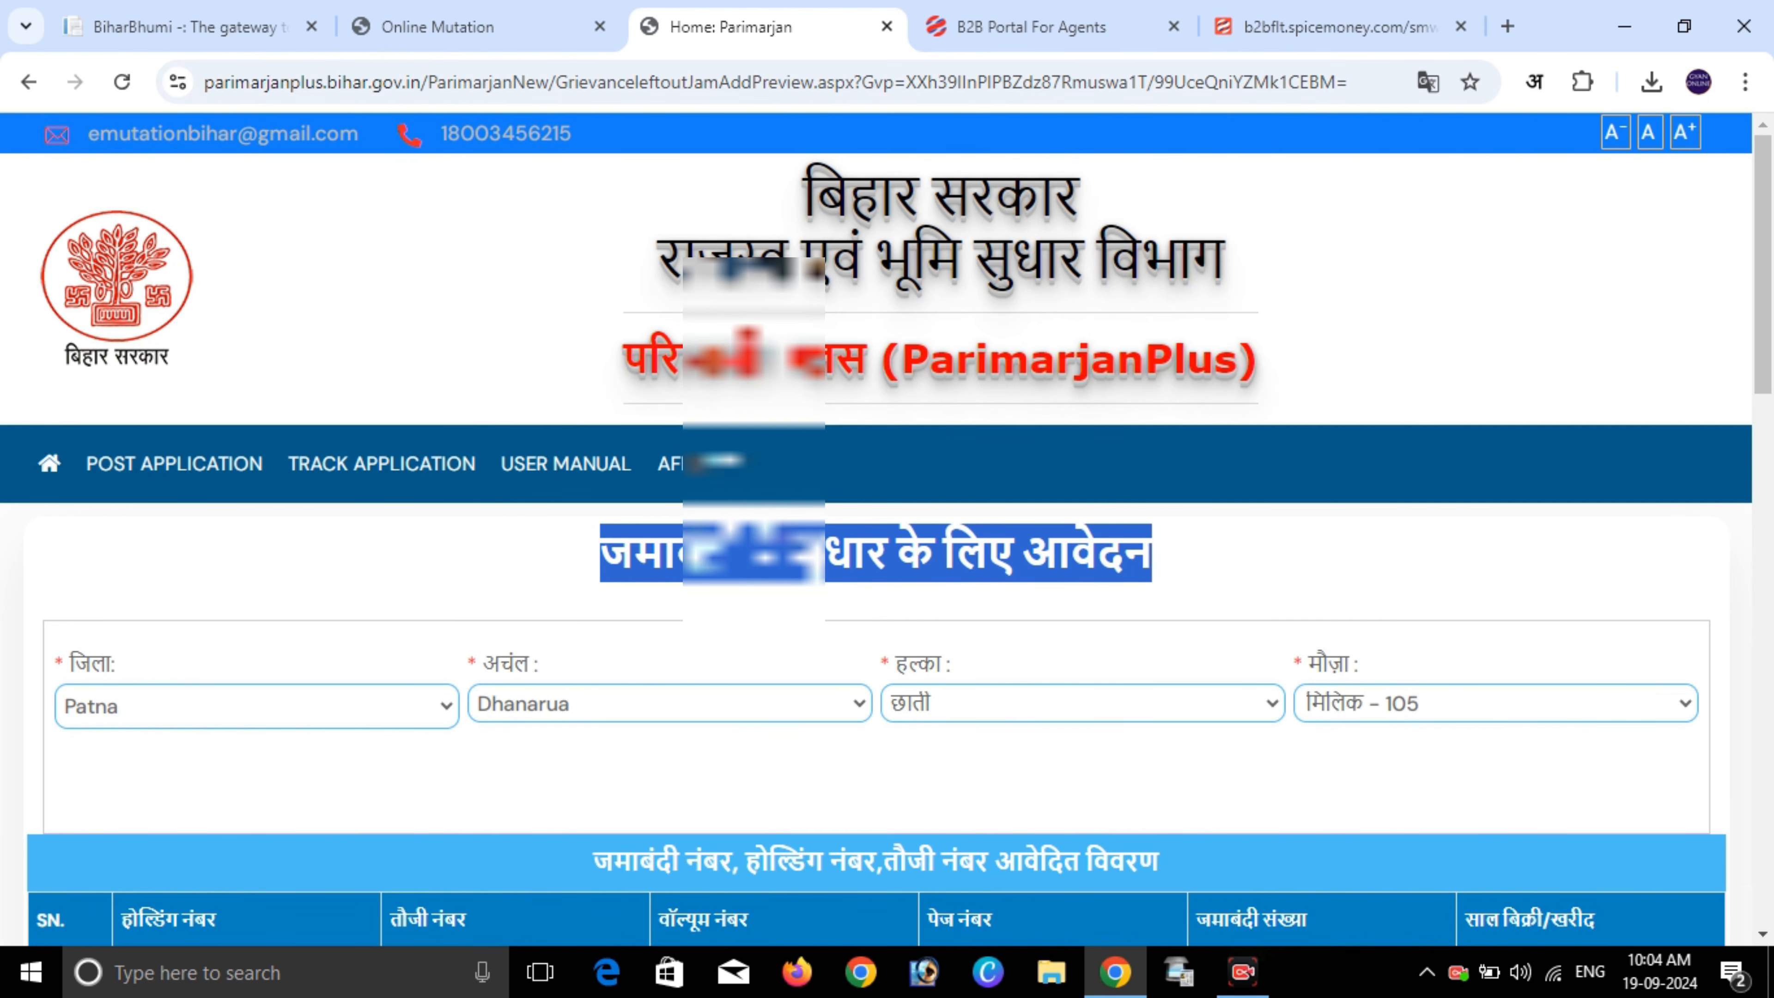
scroll(887, 560, down, 3)
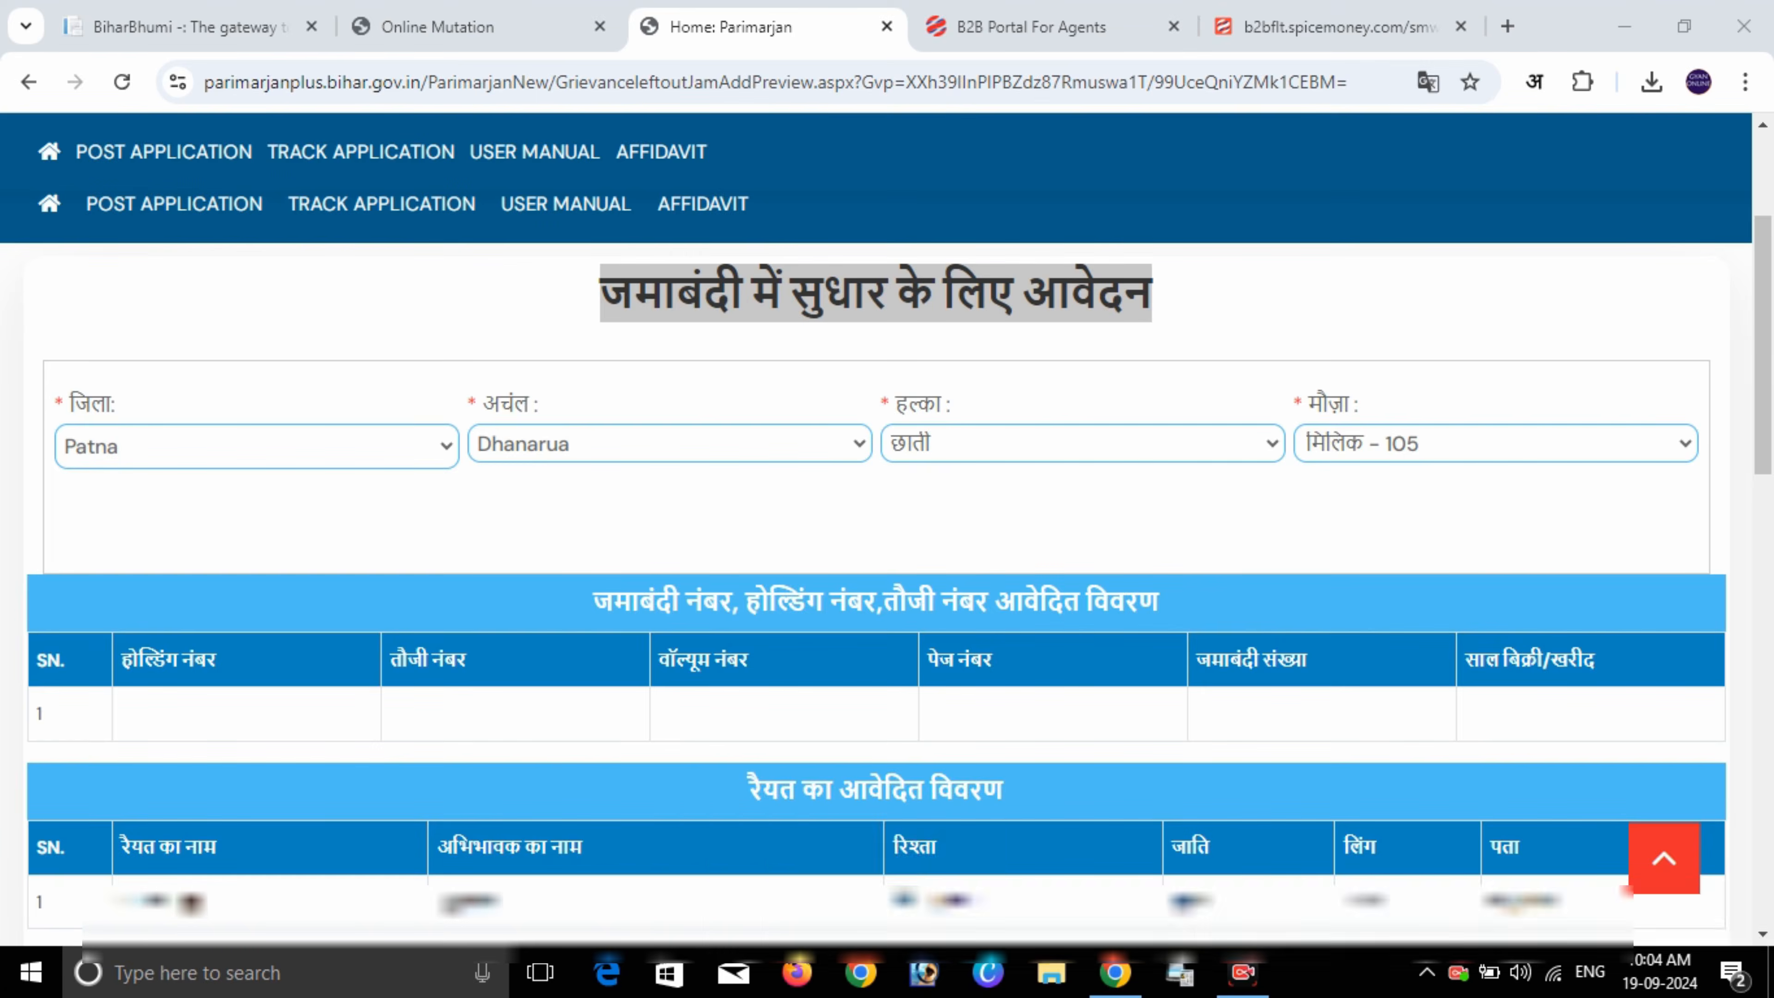
drag(578, 576, 730, 601)
scroll(887, 559, down, 5)
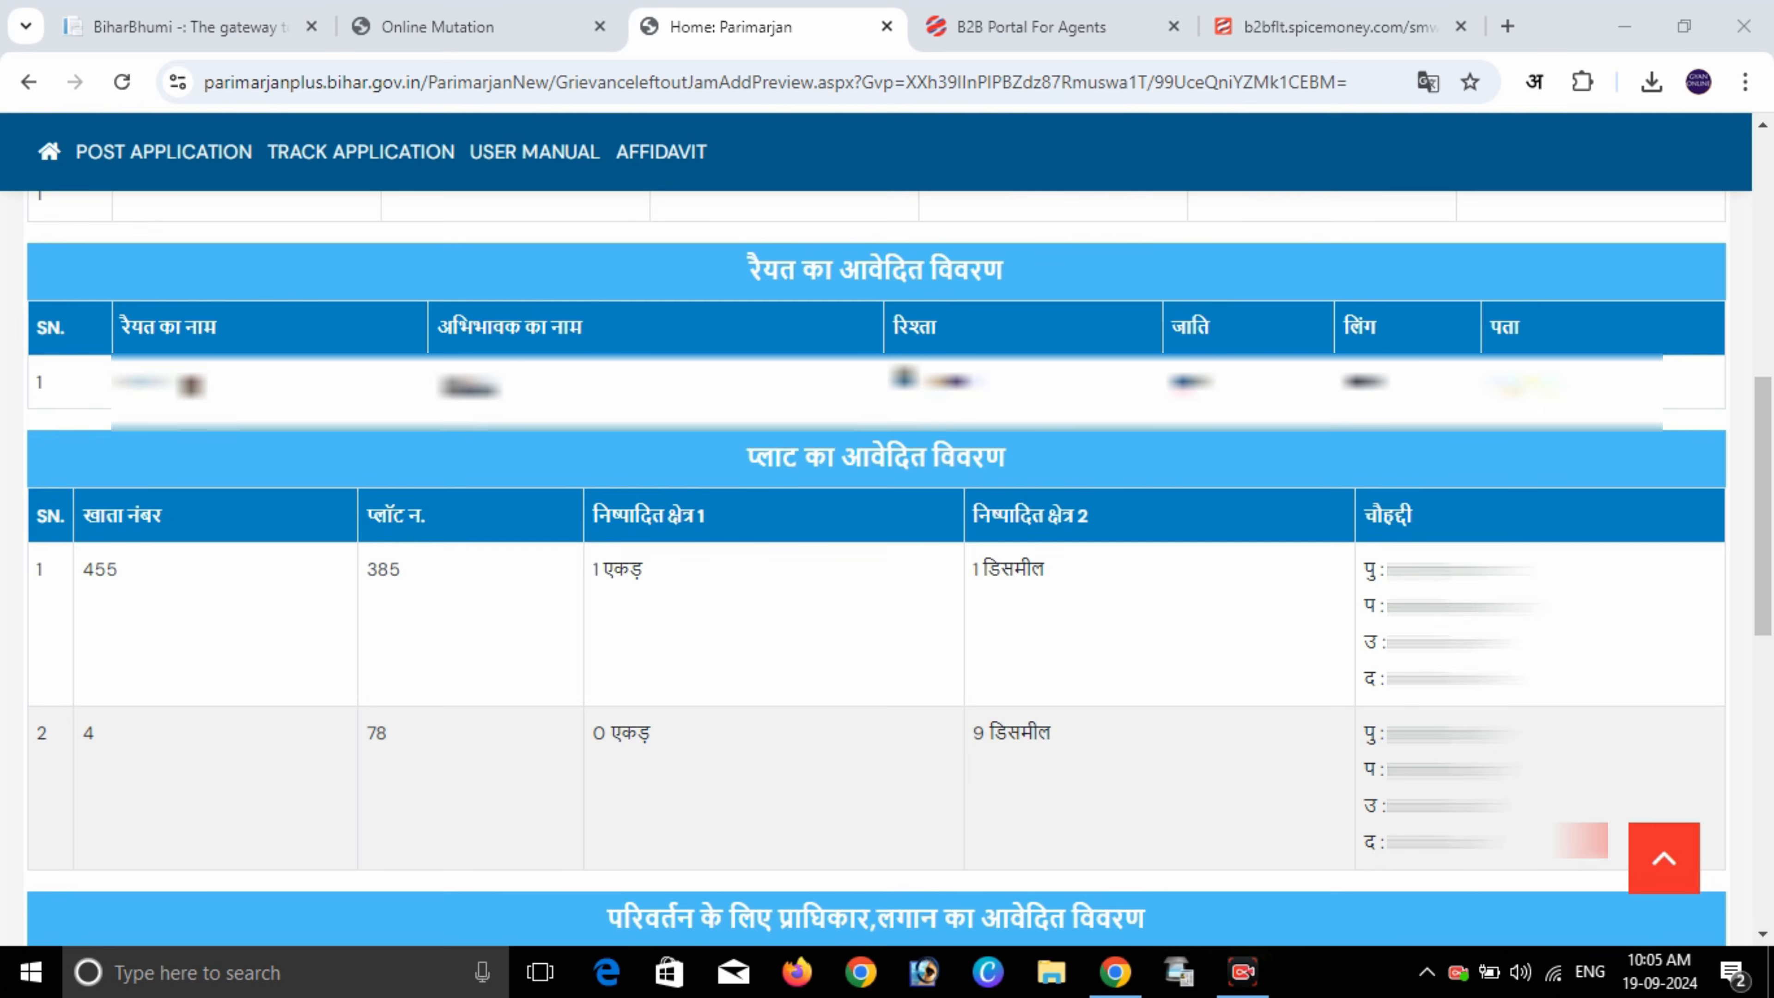
mouse_move(727, 244)
mouse_down()
mouse_move(902, 307)
mouse_move(1028, 306)
mouse_up()
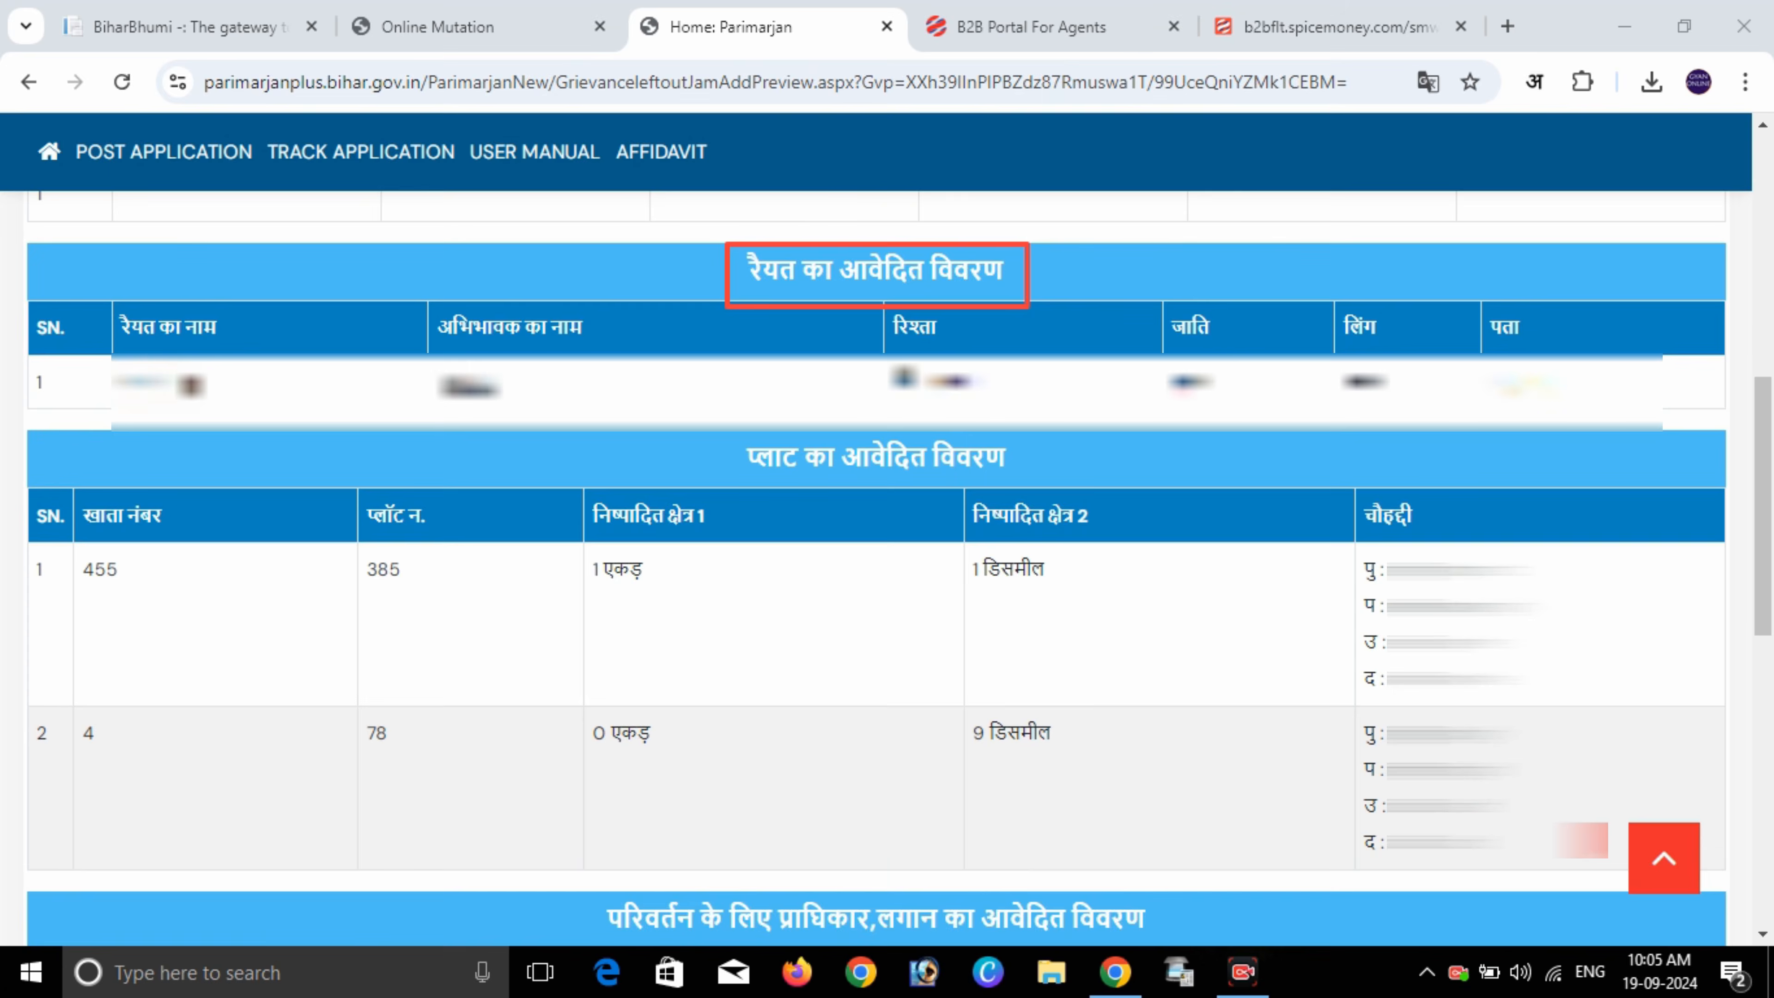
mouse_move(433, 361)
mouse_down()
mouse_move(433, 399)
mouse_move(515, 402)
mouse_up()
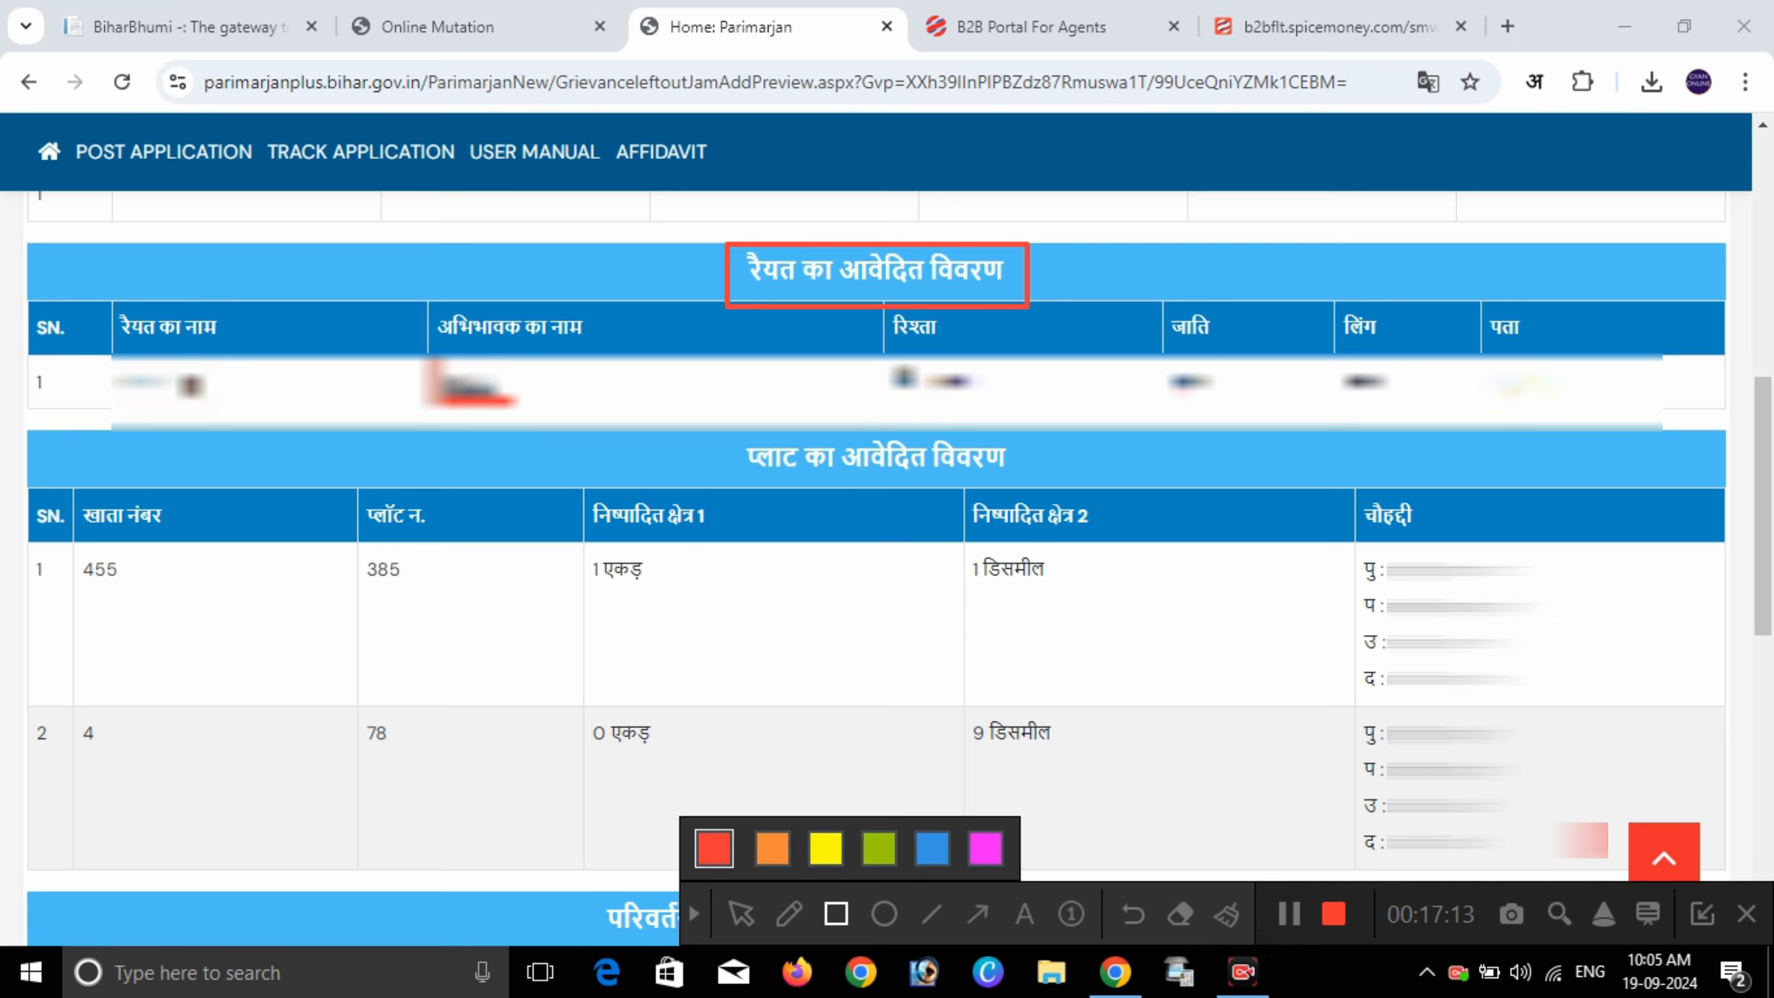
mouse_move(877, 361)
mouse_down()
mouse_move(953, 368)
mouse_move(985, 401)
mouse_up()
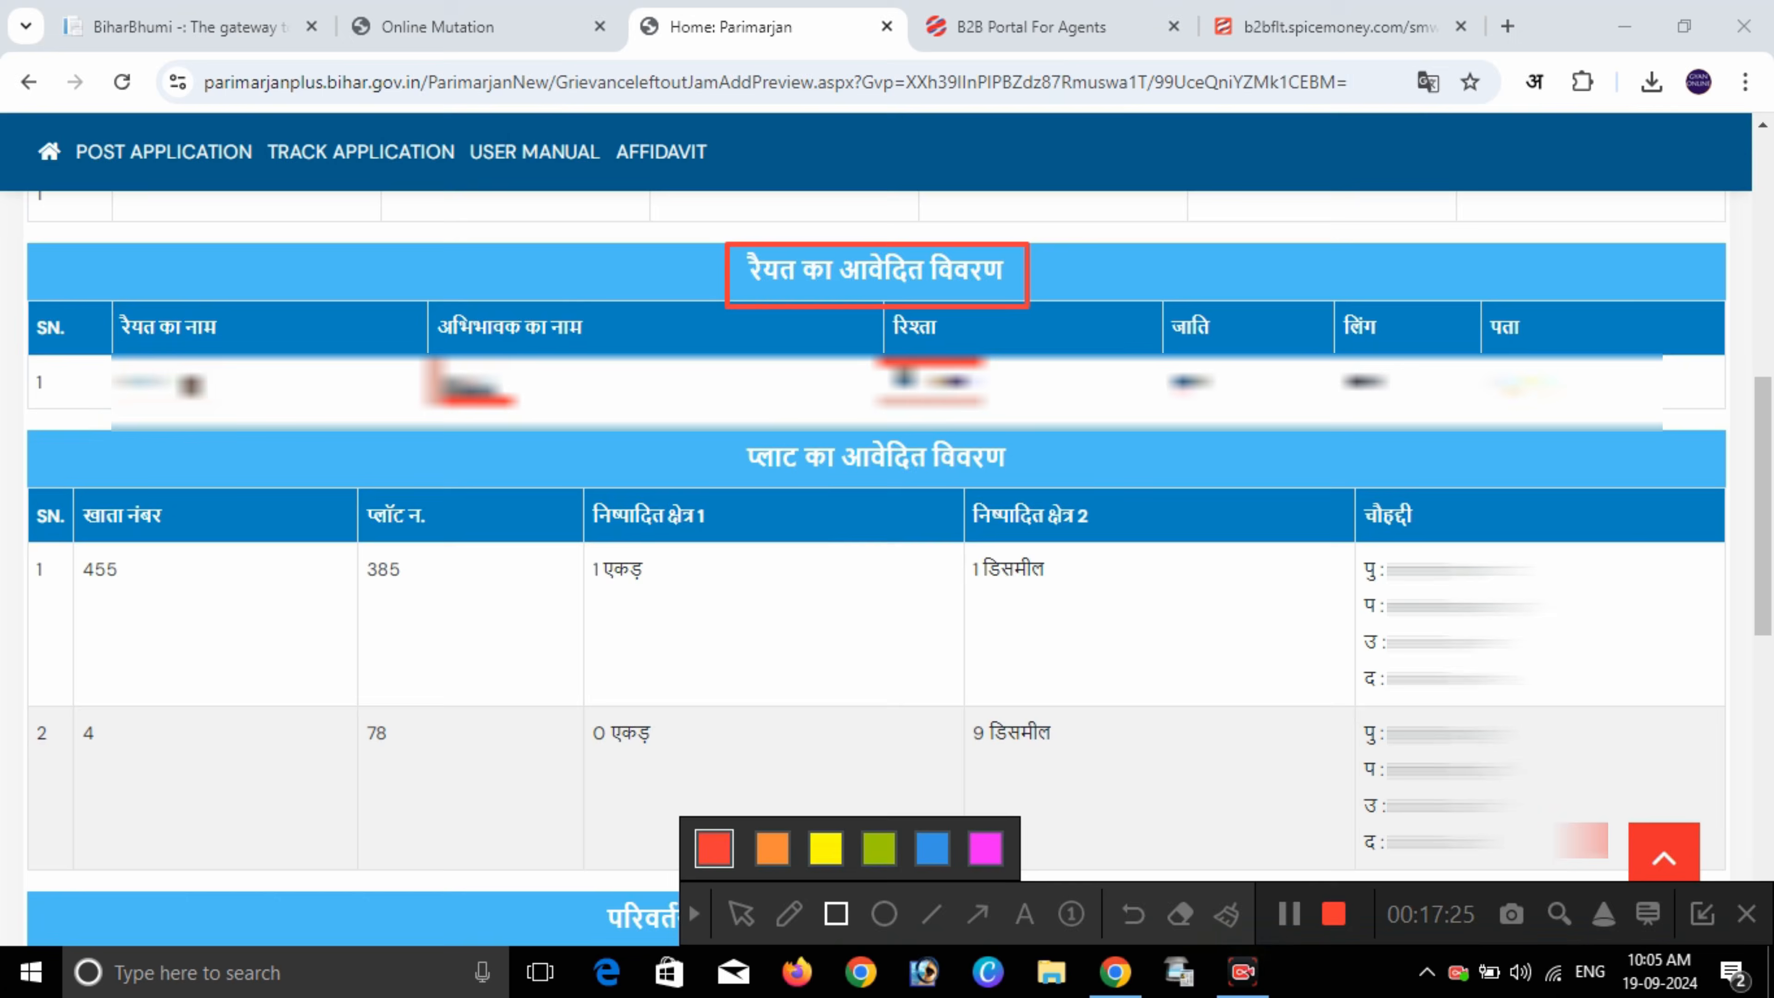
mouse_move(706, 439)
mouse_down()
mouse_move(1070, 493)
mouse_move(1032, 484)
mouse_up()
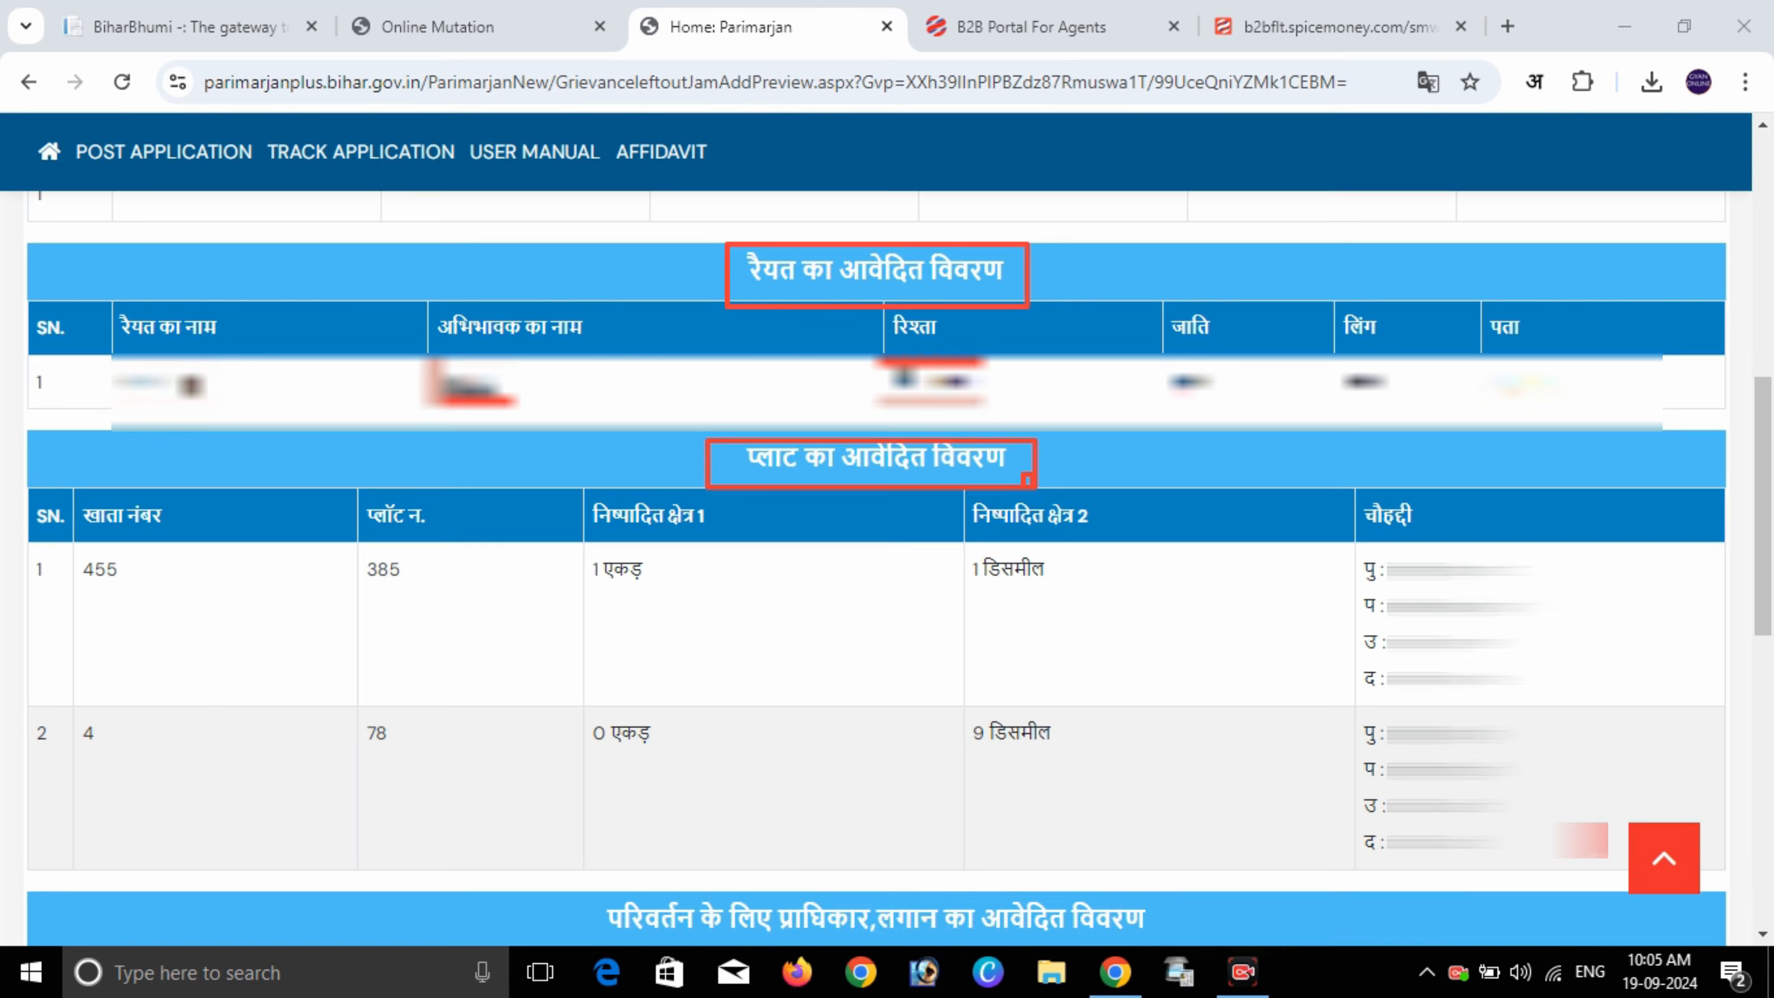
mouse_move(79, 498)
mouse_down()
mouse_move(141, 535)
mouse_move(161, 629)
mouse_move(151, 781)
mouse_move(182, 782)
mouse_up()
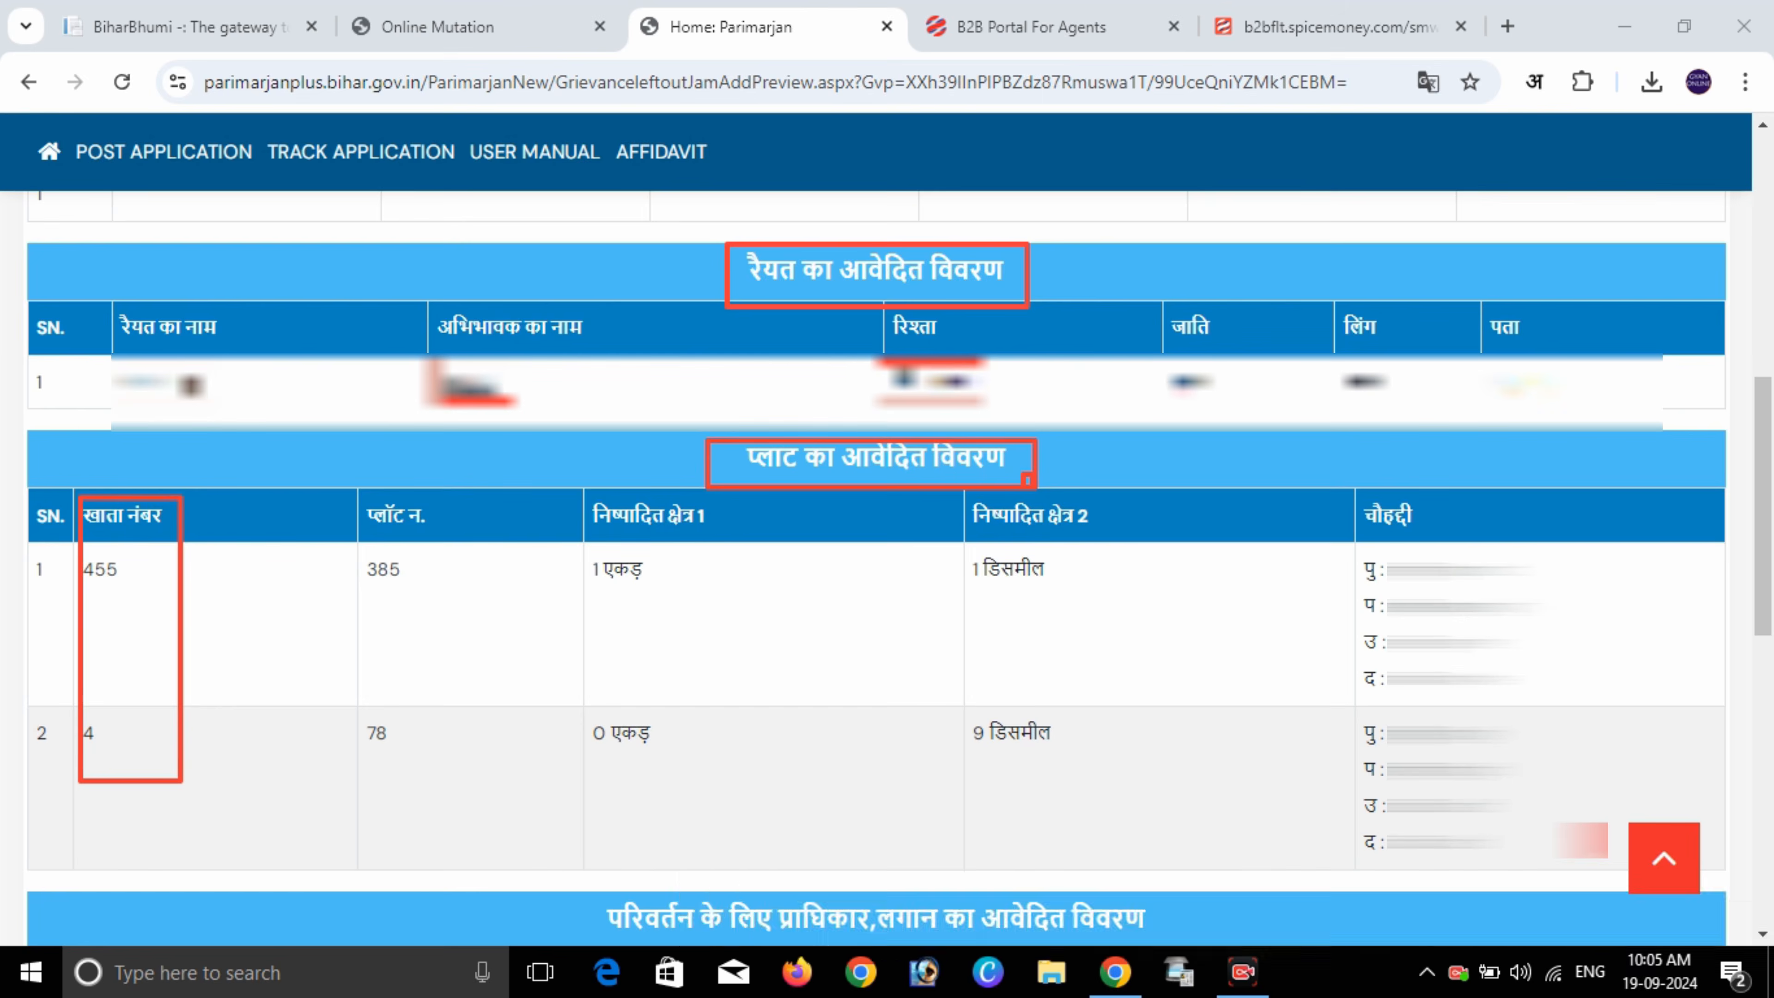
mouse_move(360, 500)
mouse_down()
mouse_move(394, 559)
mouse_move(442, 761)
mouse_up()
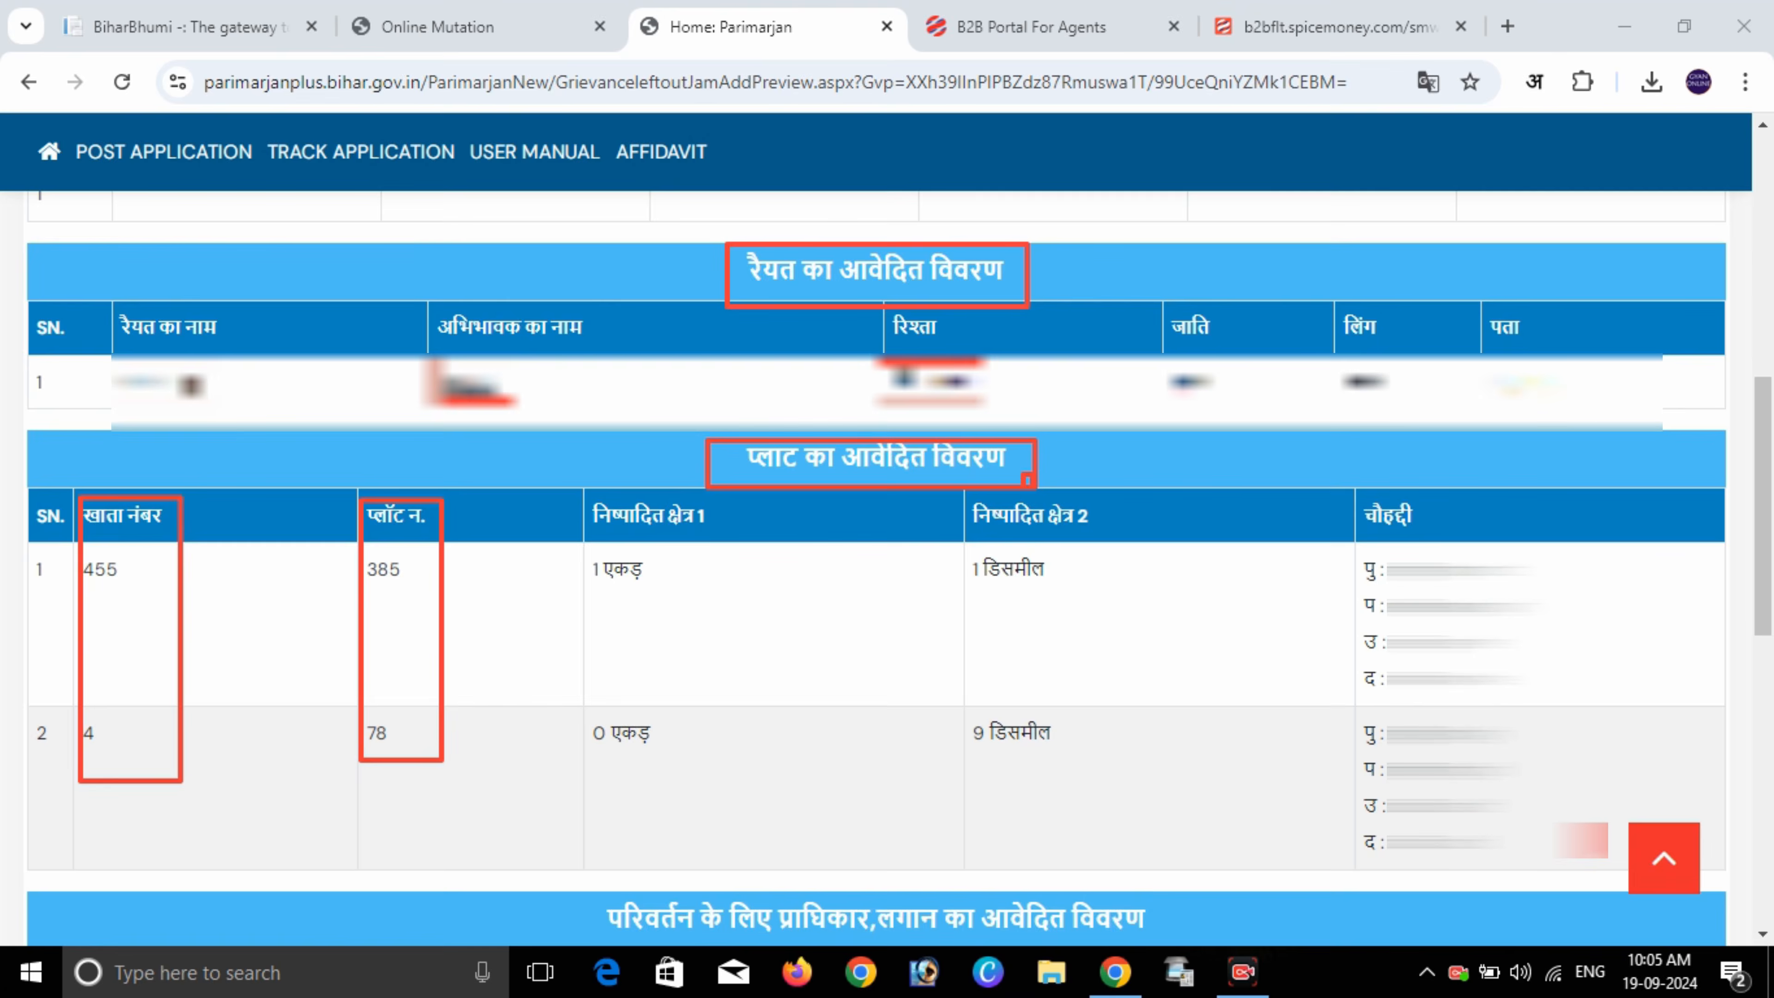
mouse_move(583, 494)
mouse_down()
mouse_move(693, 776)
mouse_move(720, 780)
mouse_up()
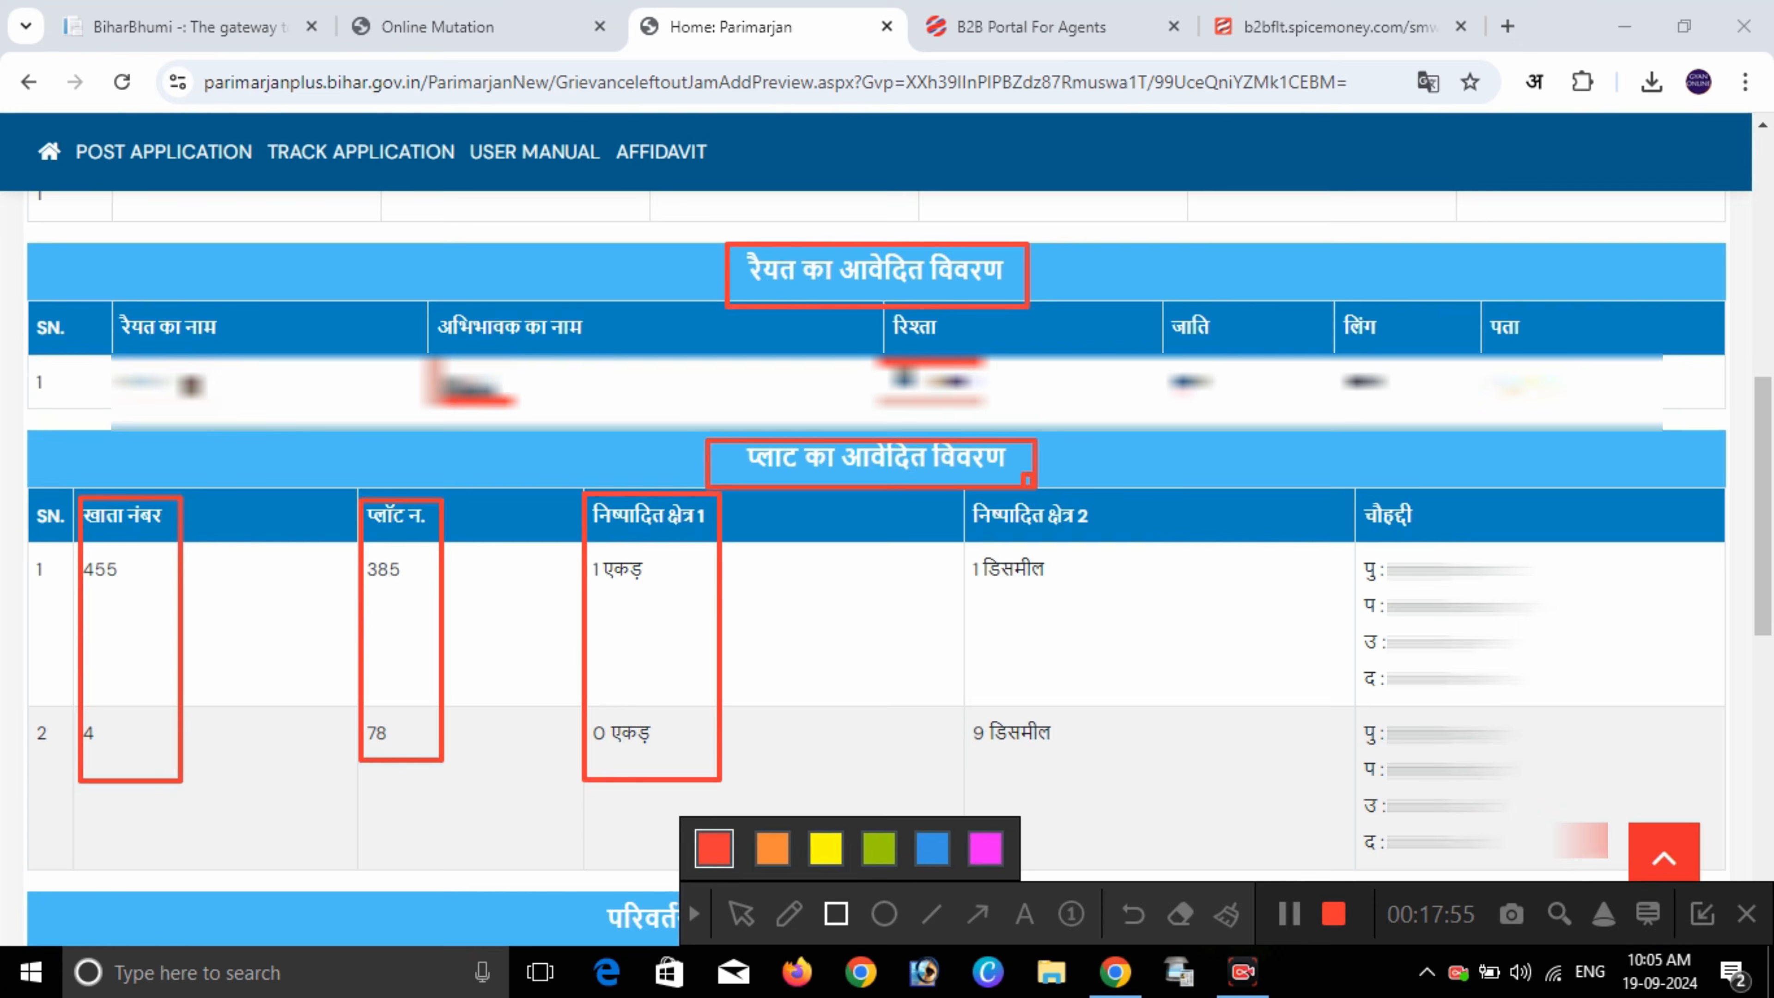
mouse_move(973, 545)
mouse_down()
mouse_move(1003, 699)
mouse_move(1073, 752)
mouse_up()
drag(1359, 552, 1467, 863)
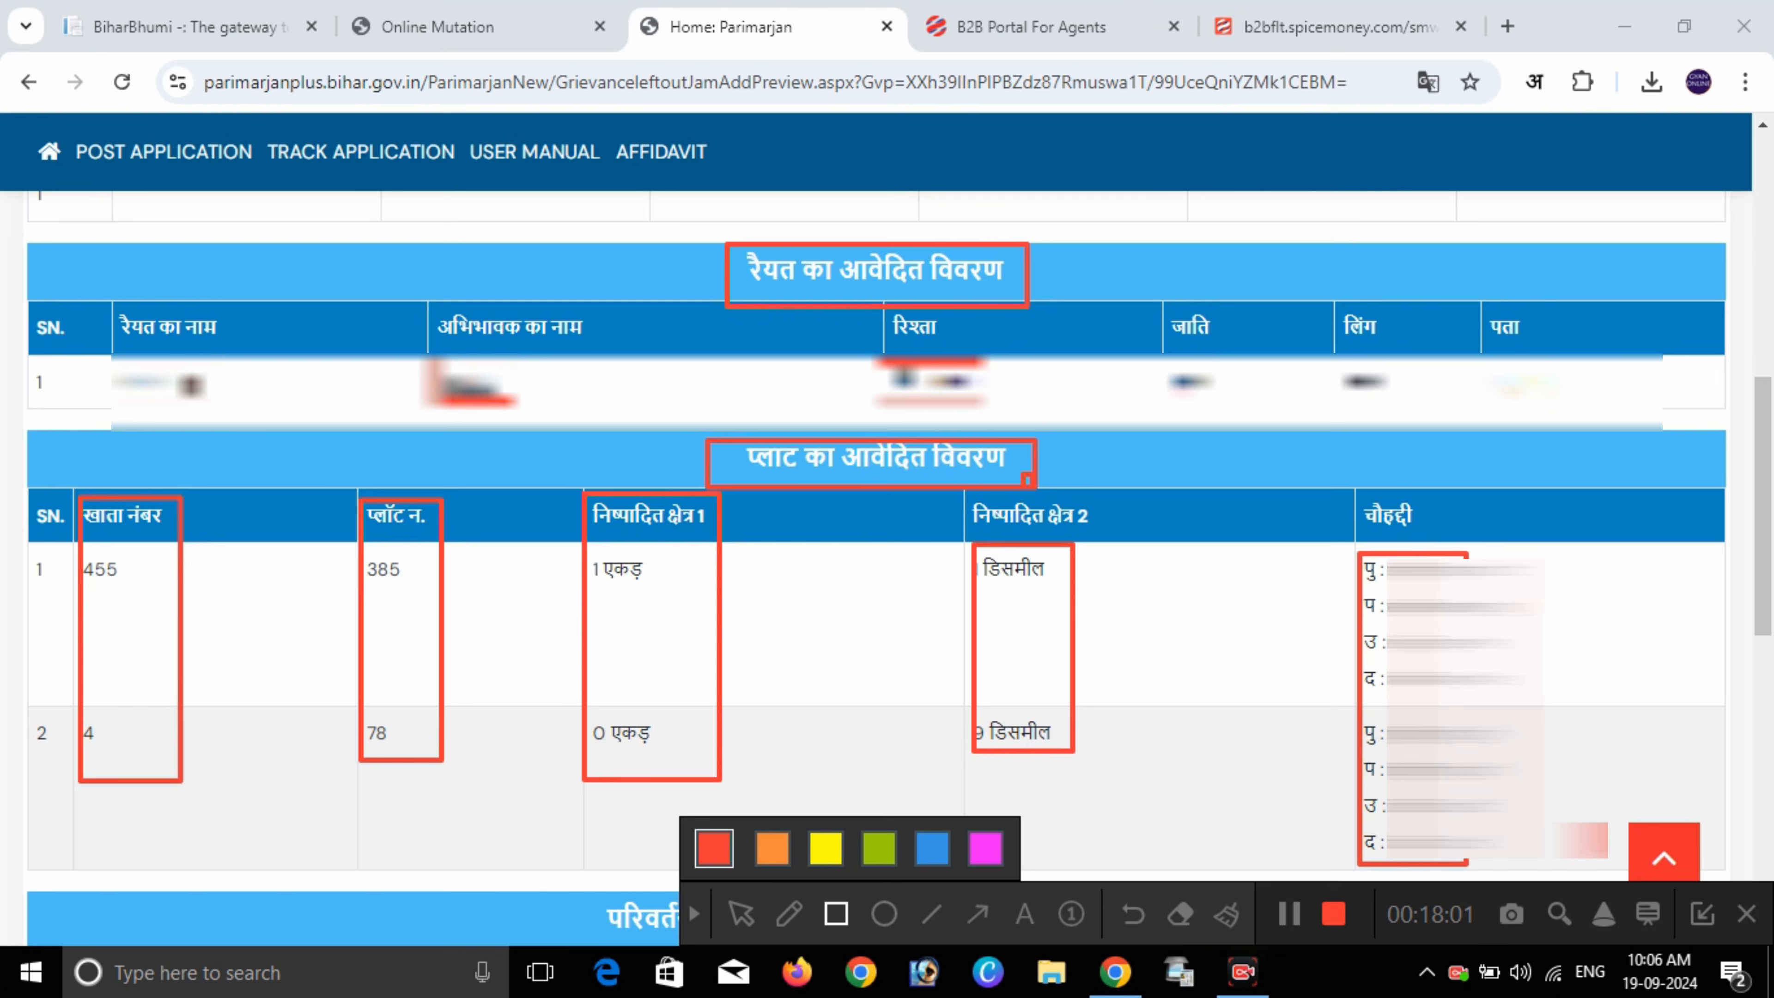
click(1227, 913)
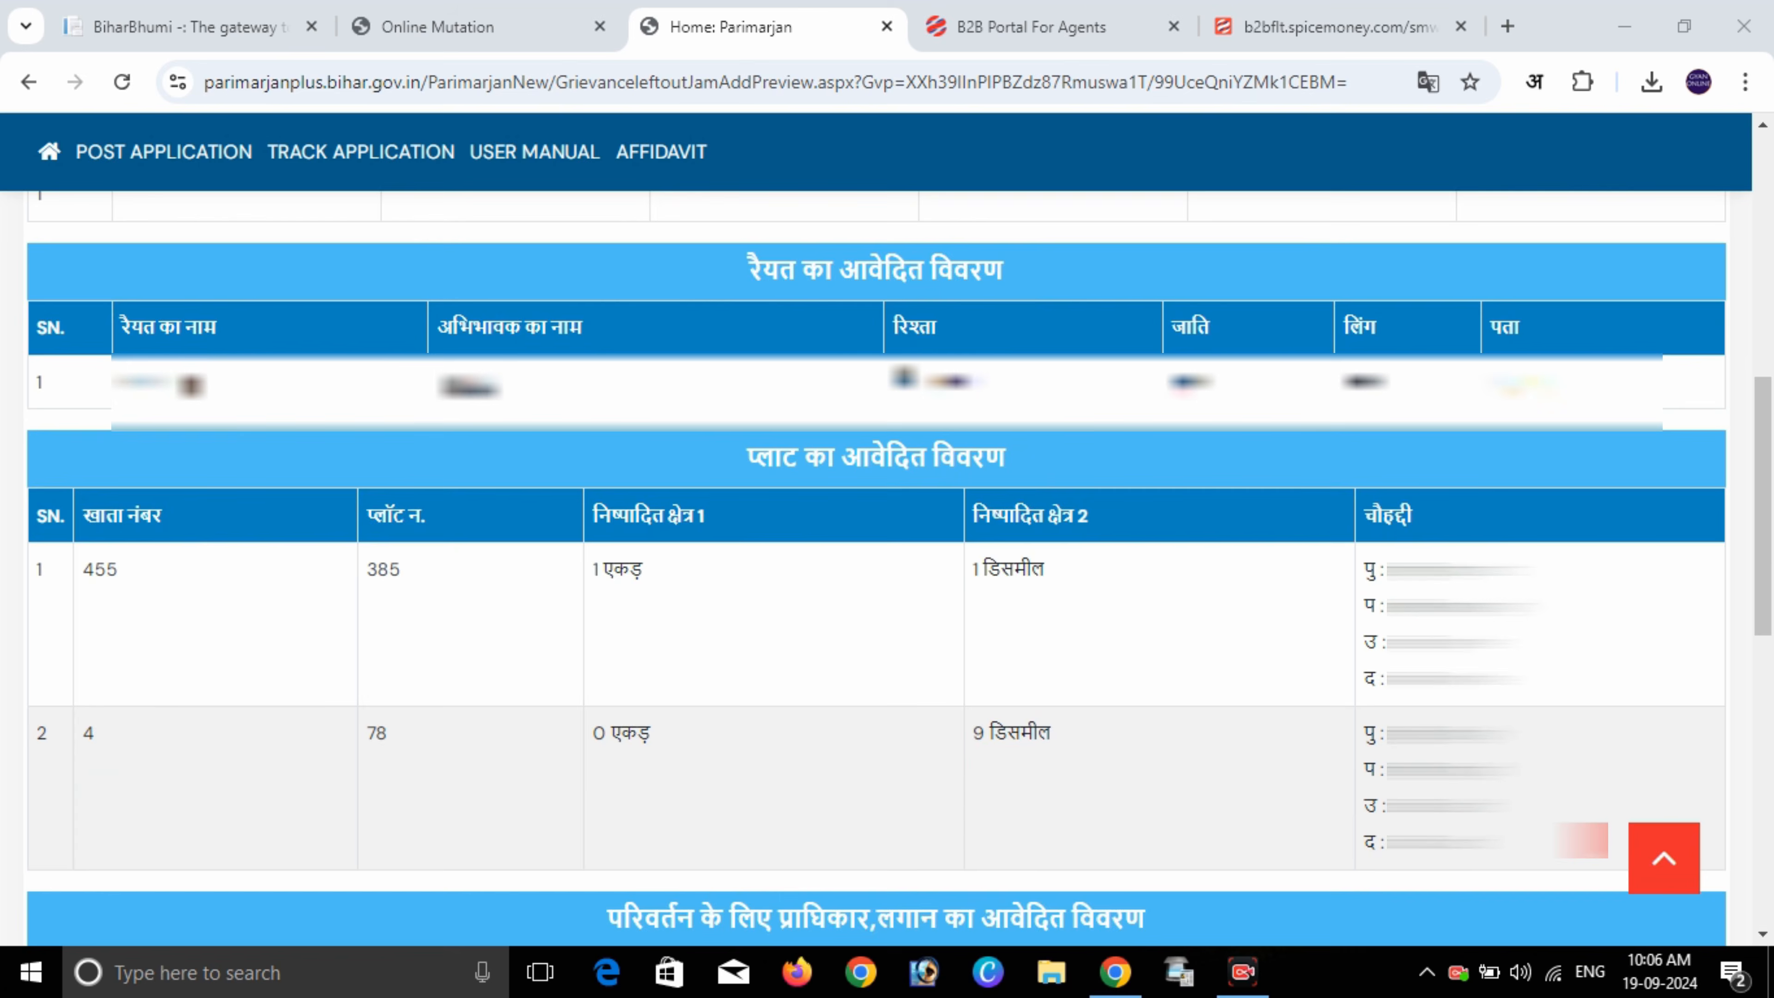
- Mark rent 10, purchase year 2005, session 1999-2000 and four documents, then scroll to the affidavit
scroll(876, 559, down, 5)
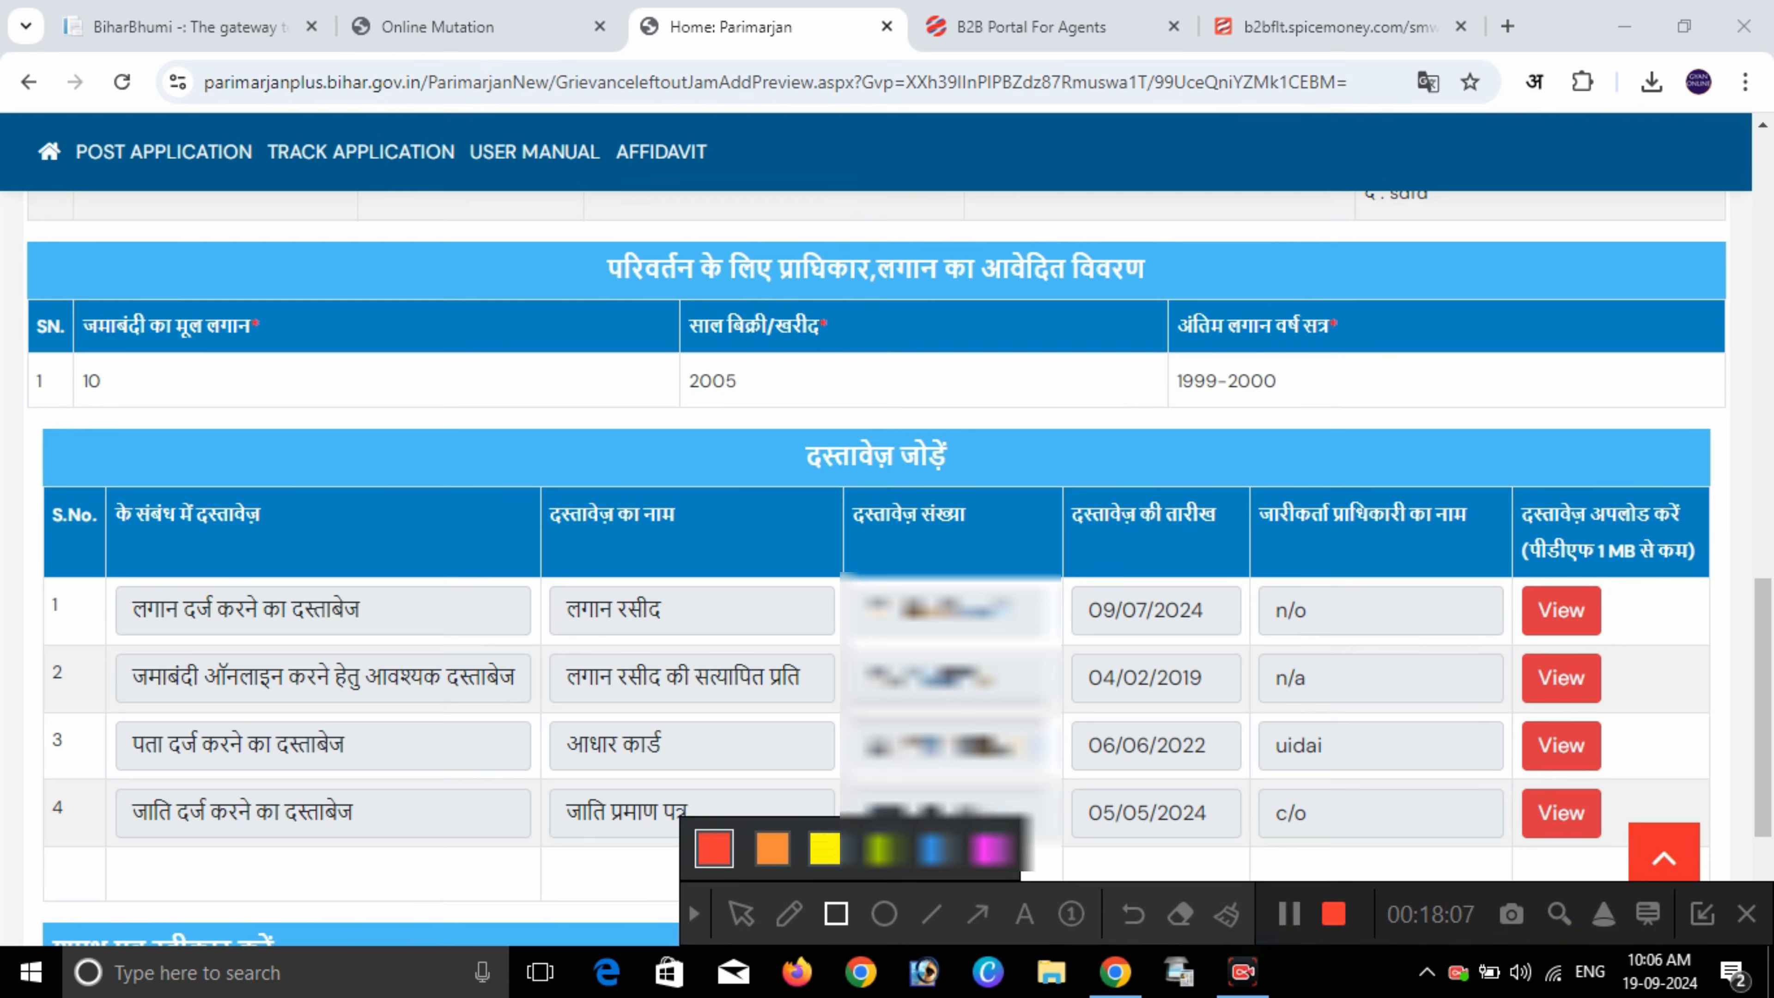
mouse_move(573, 241)
mouse_down()
mouse_move(890, 300)
mouse_move(1188, 299)
mouse_up()
drag(59, 360, 143, 404)
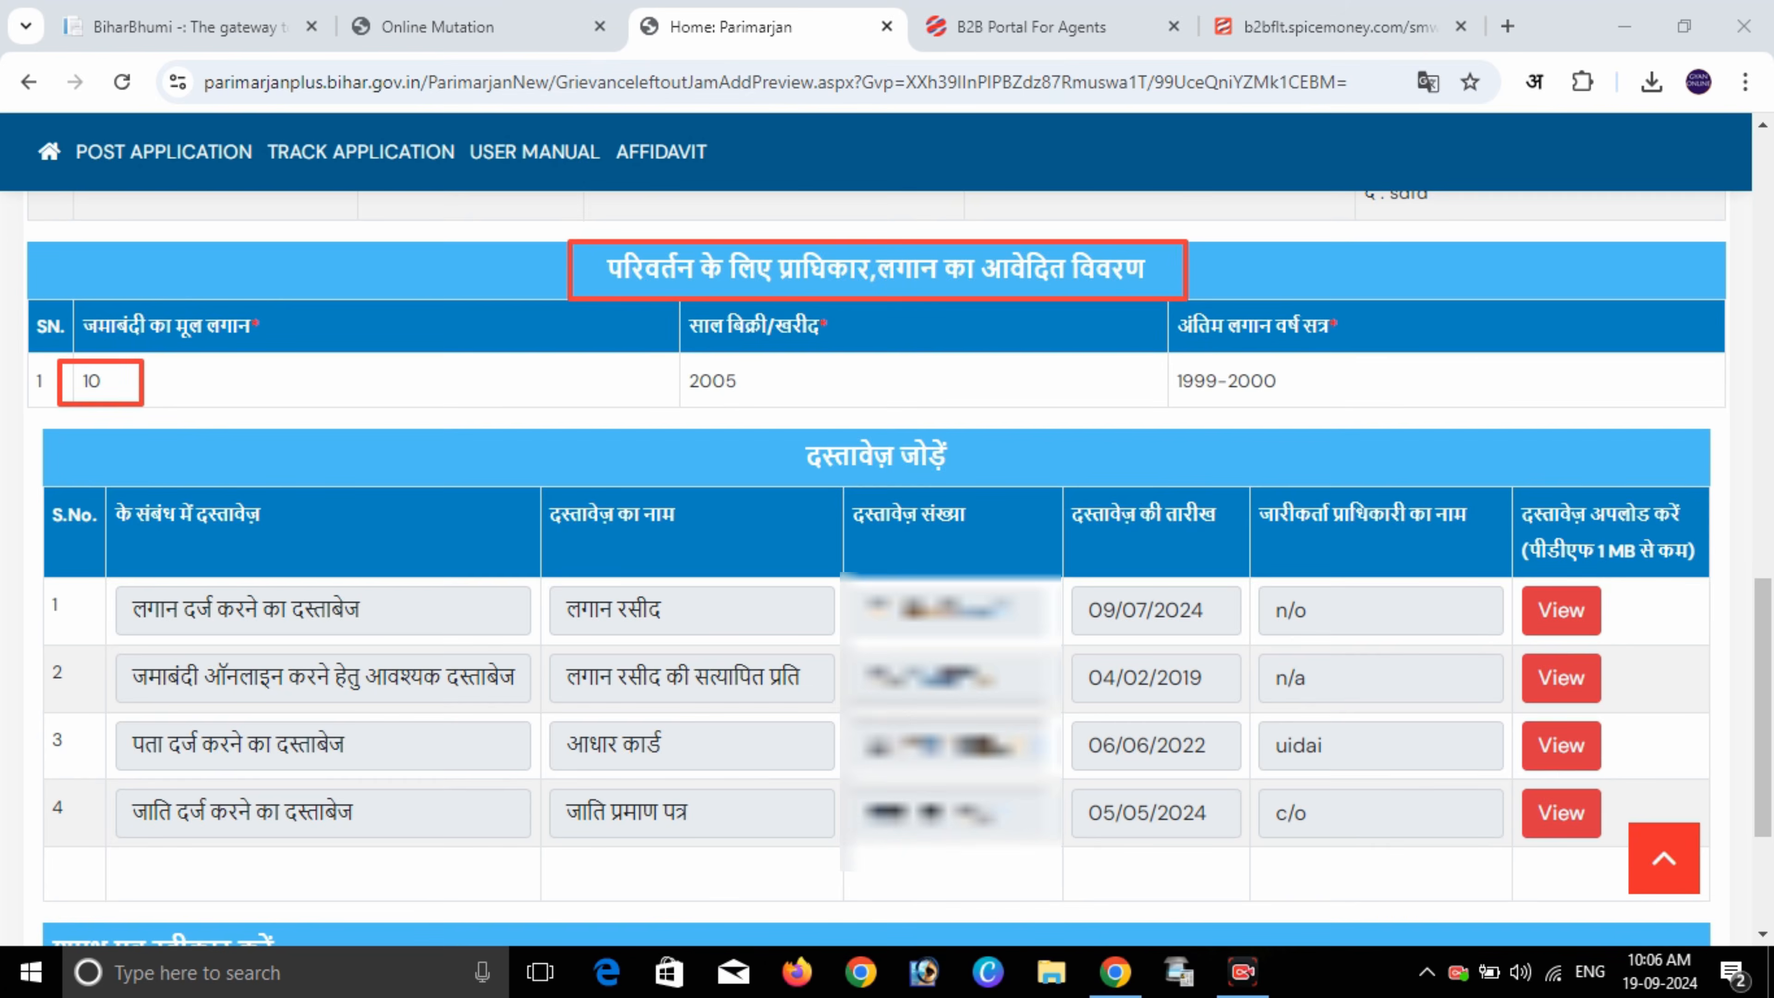
mouse_move(681, 345)
mouse_down()
mouse_move(689, 386)
mouse_move(751, 412)
mouse_up()
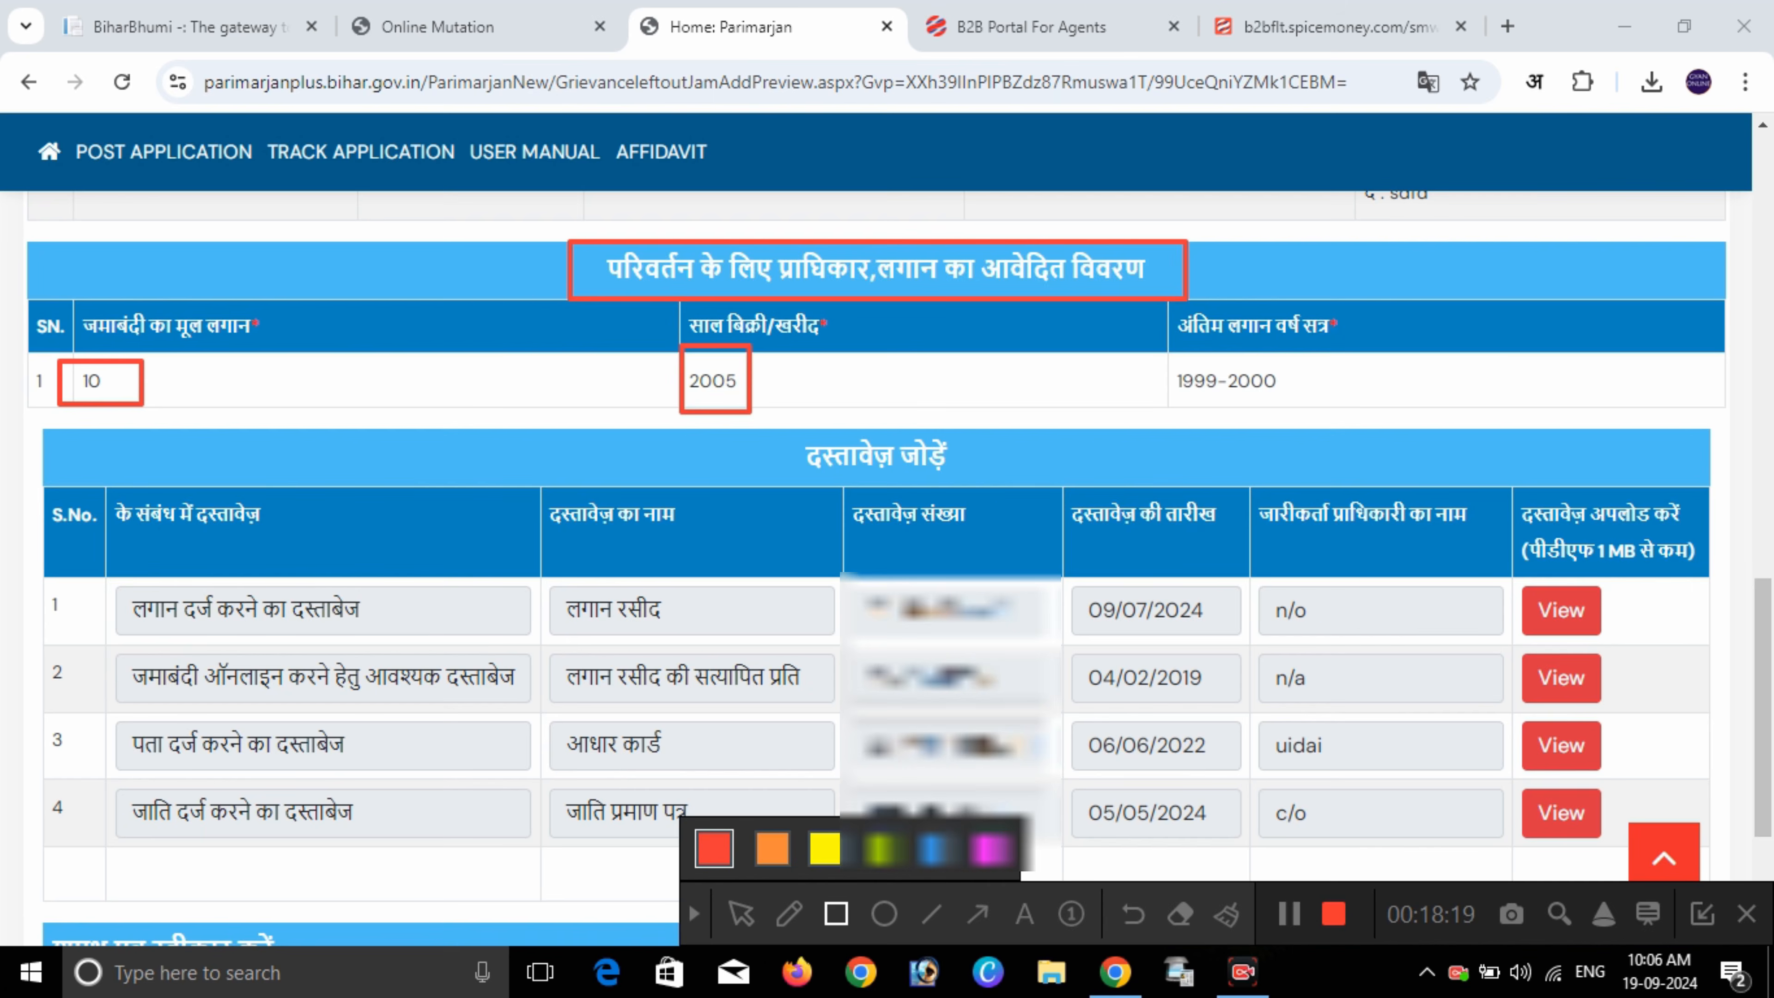
drag(1172, 362, 1287, 399)
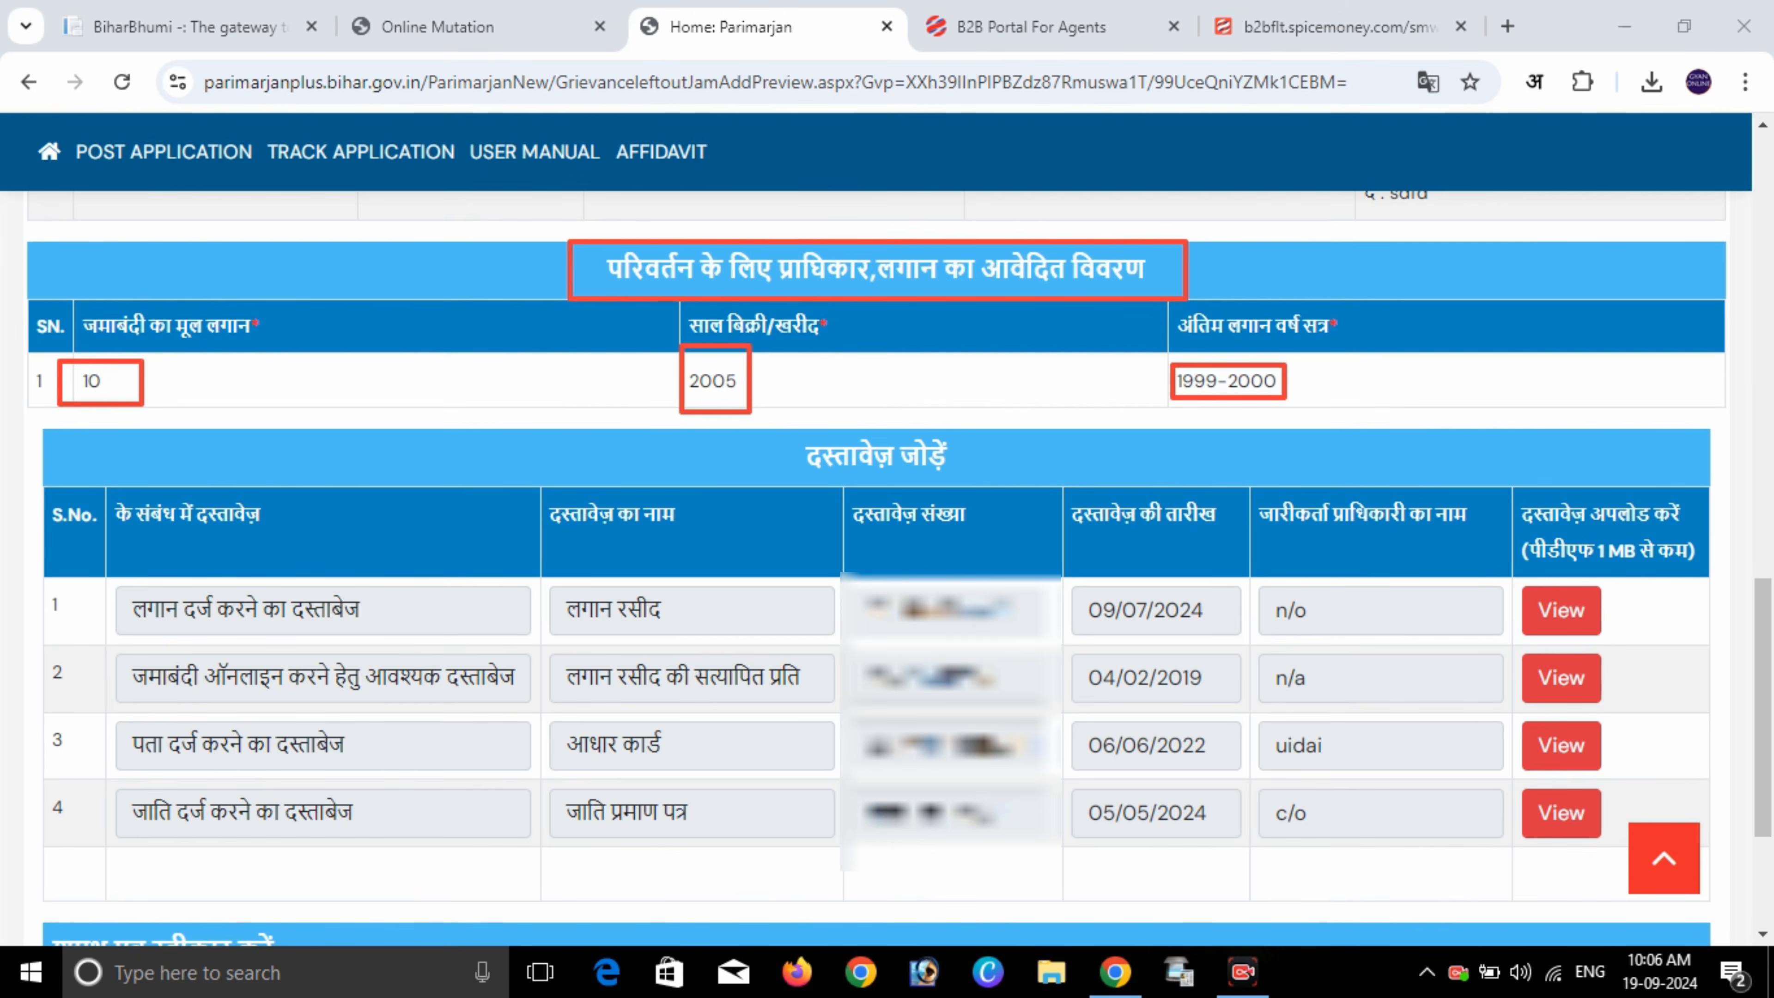
key(Escape)
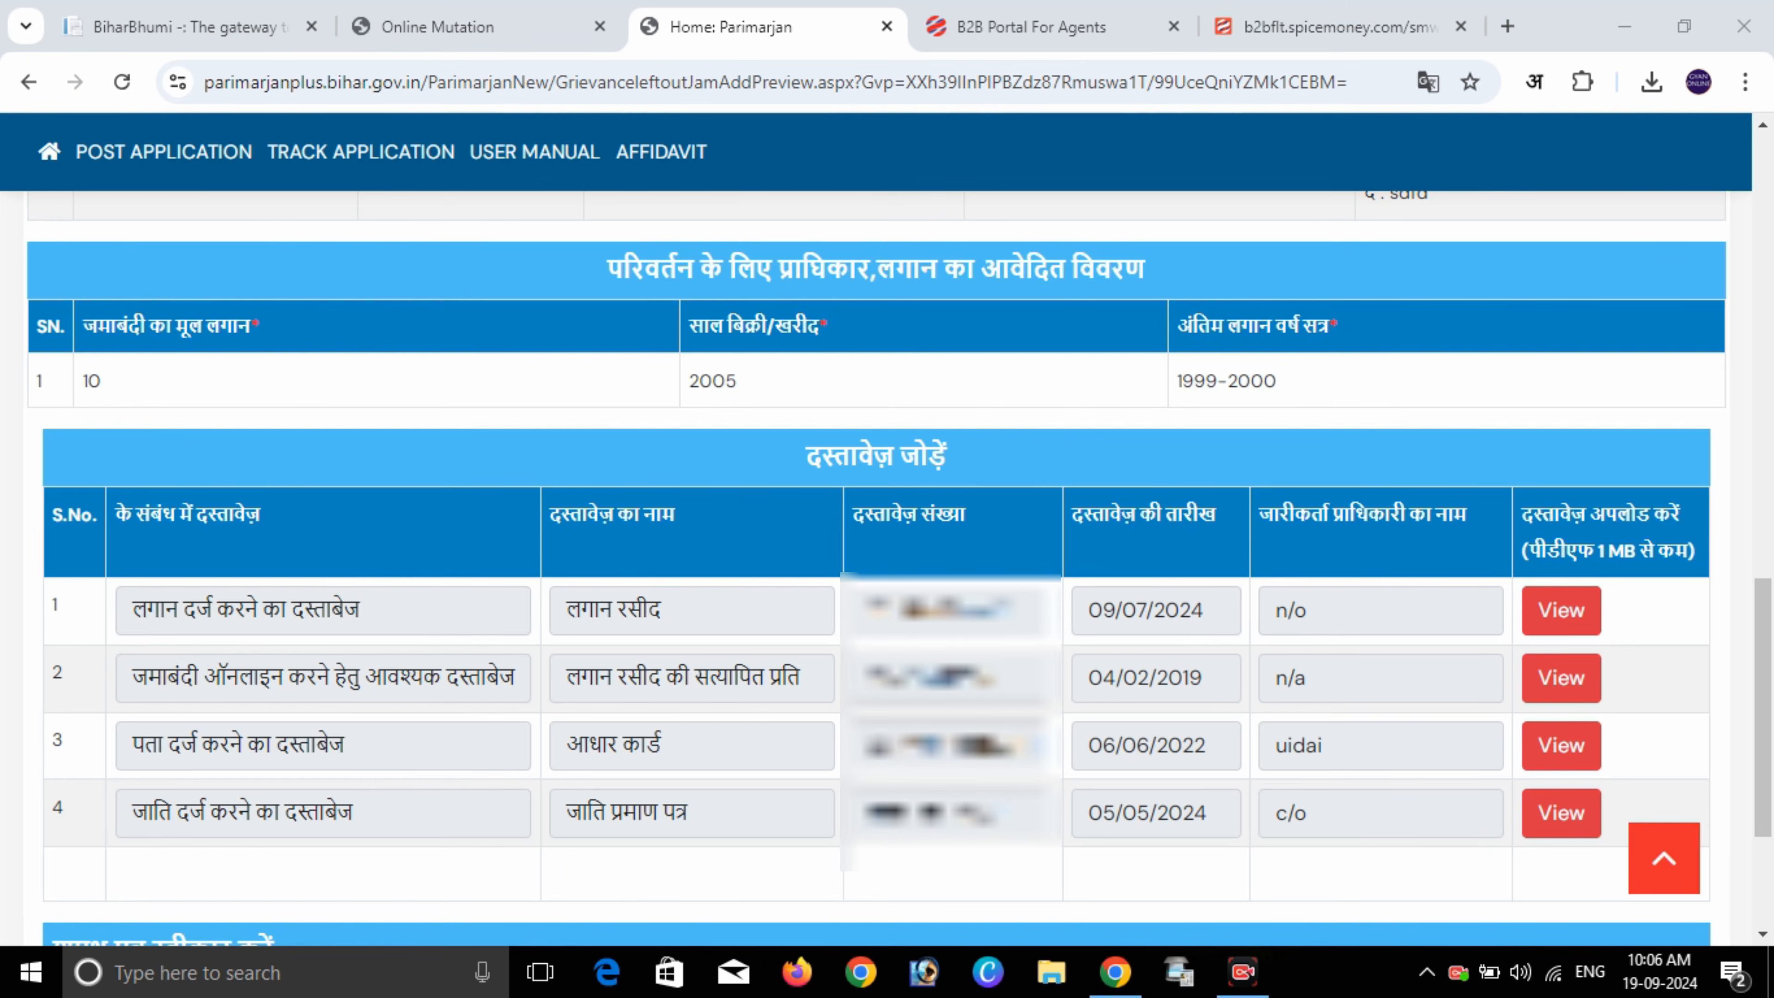
scroll(888, 531, down, 3)
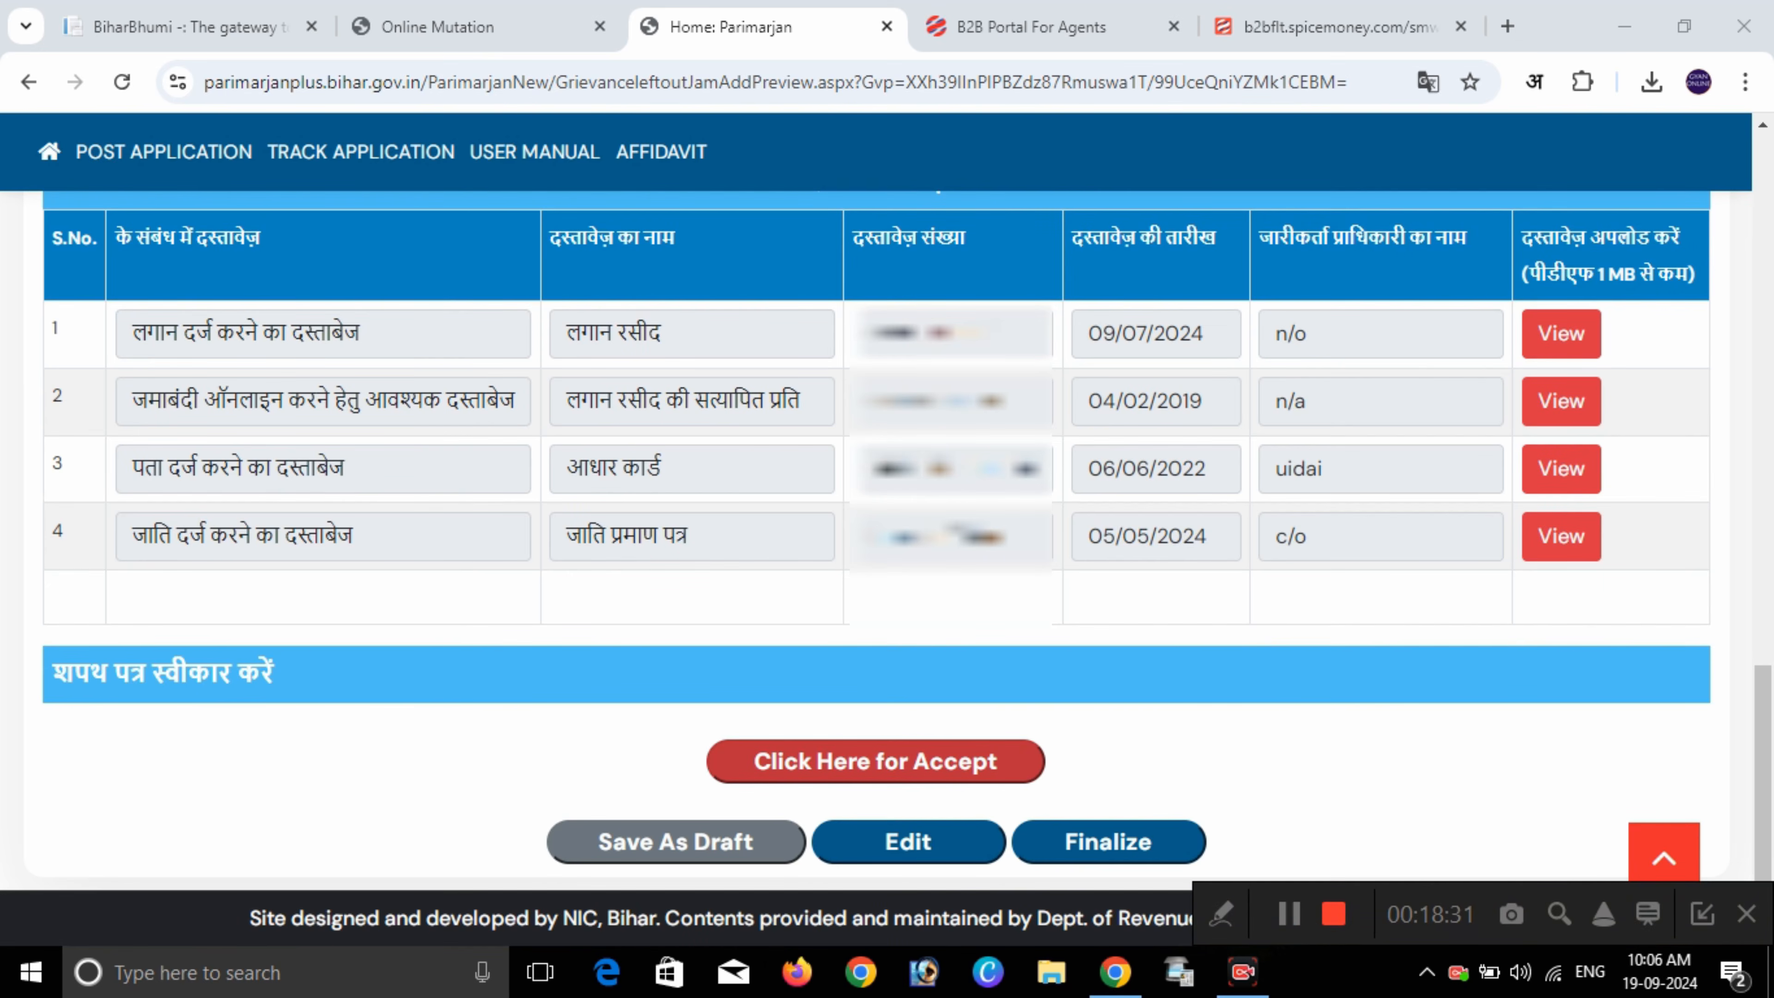
- Open the शपथ पत्र, mark its key lines, tick the agreement checkbox and proceed
click(1040, 760)
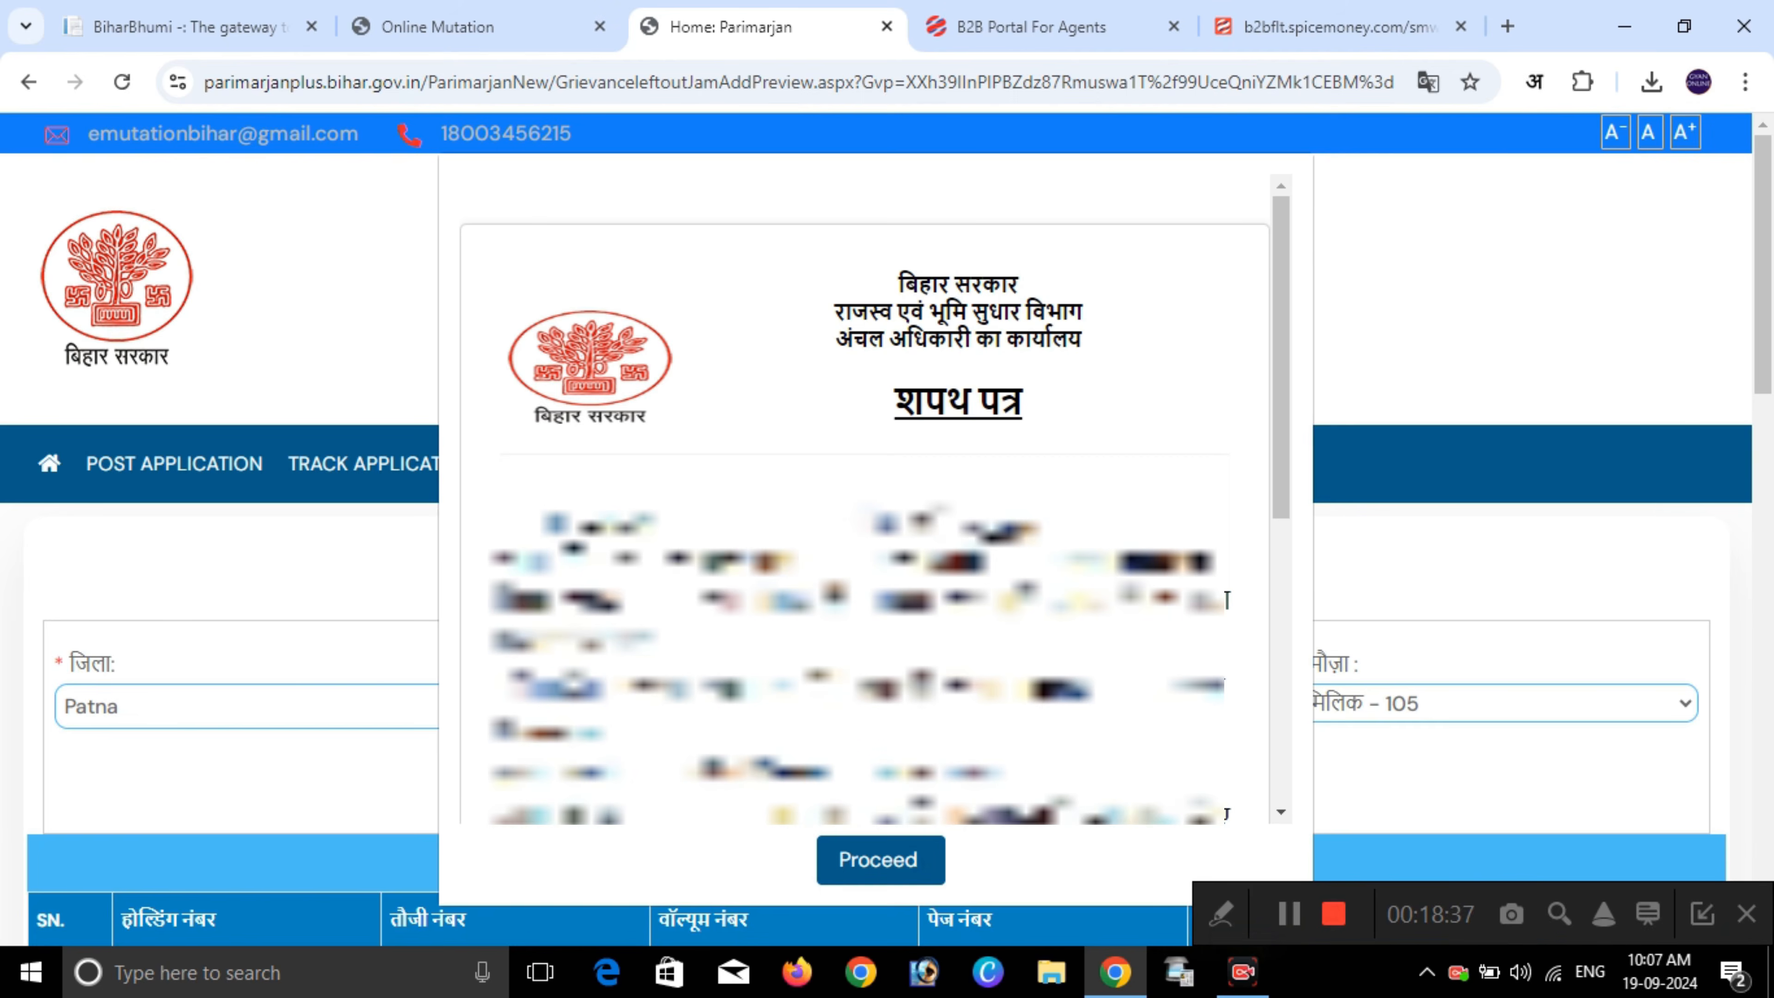
drag(579, 524, 657, 525)
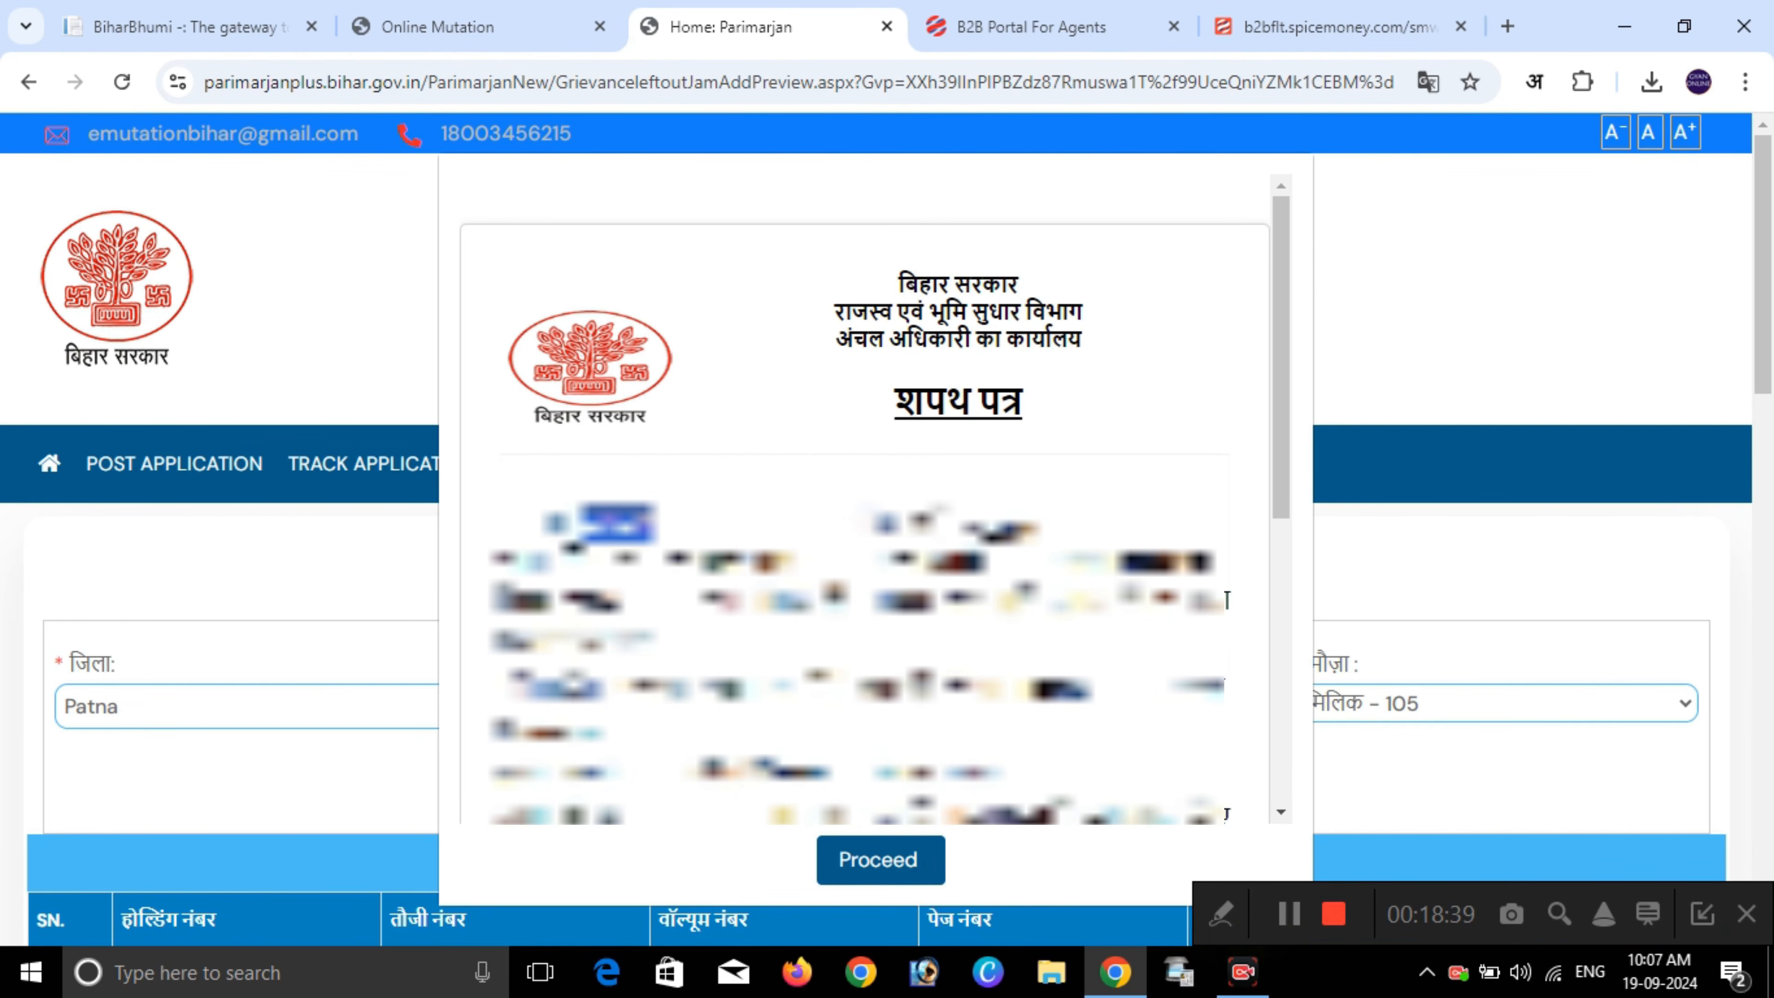
drag(963, 524, 1004, 522)
drag(754, 562, 795, 562)
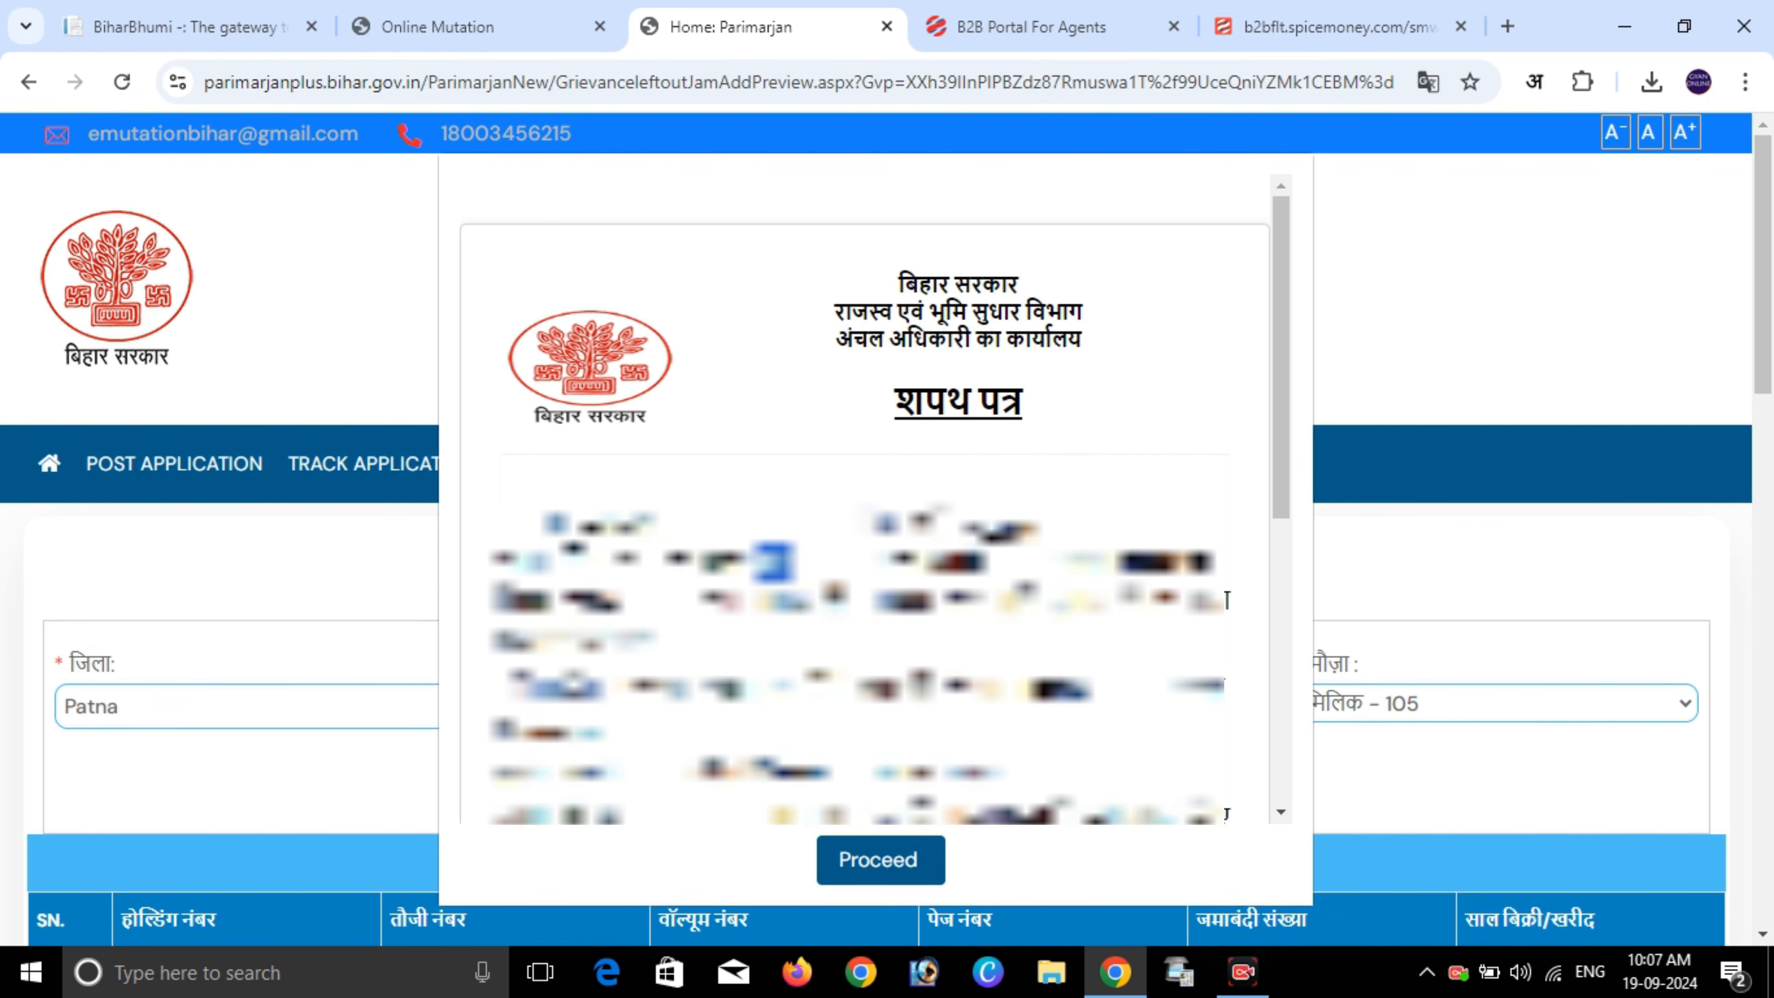
drag(928, 562, 970, 562)
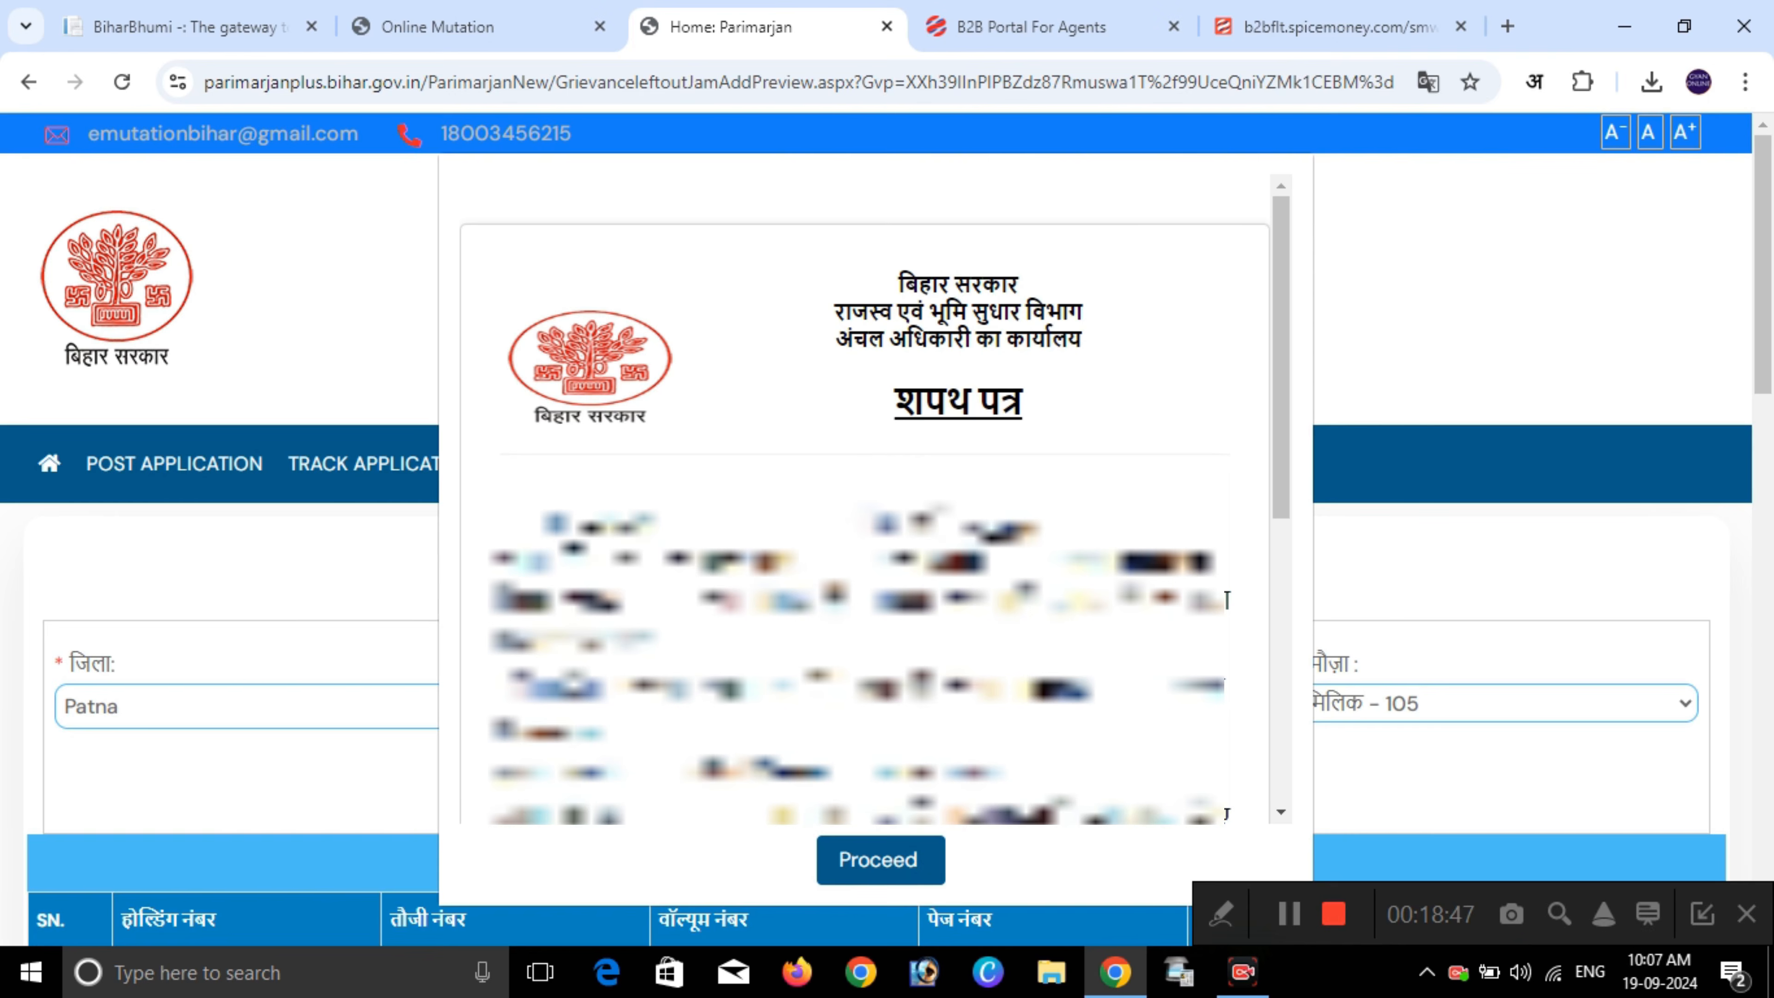
drag(1111, 562, 1177, 562)
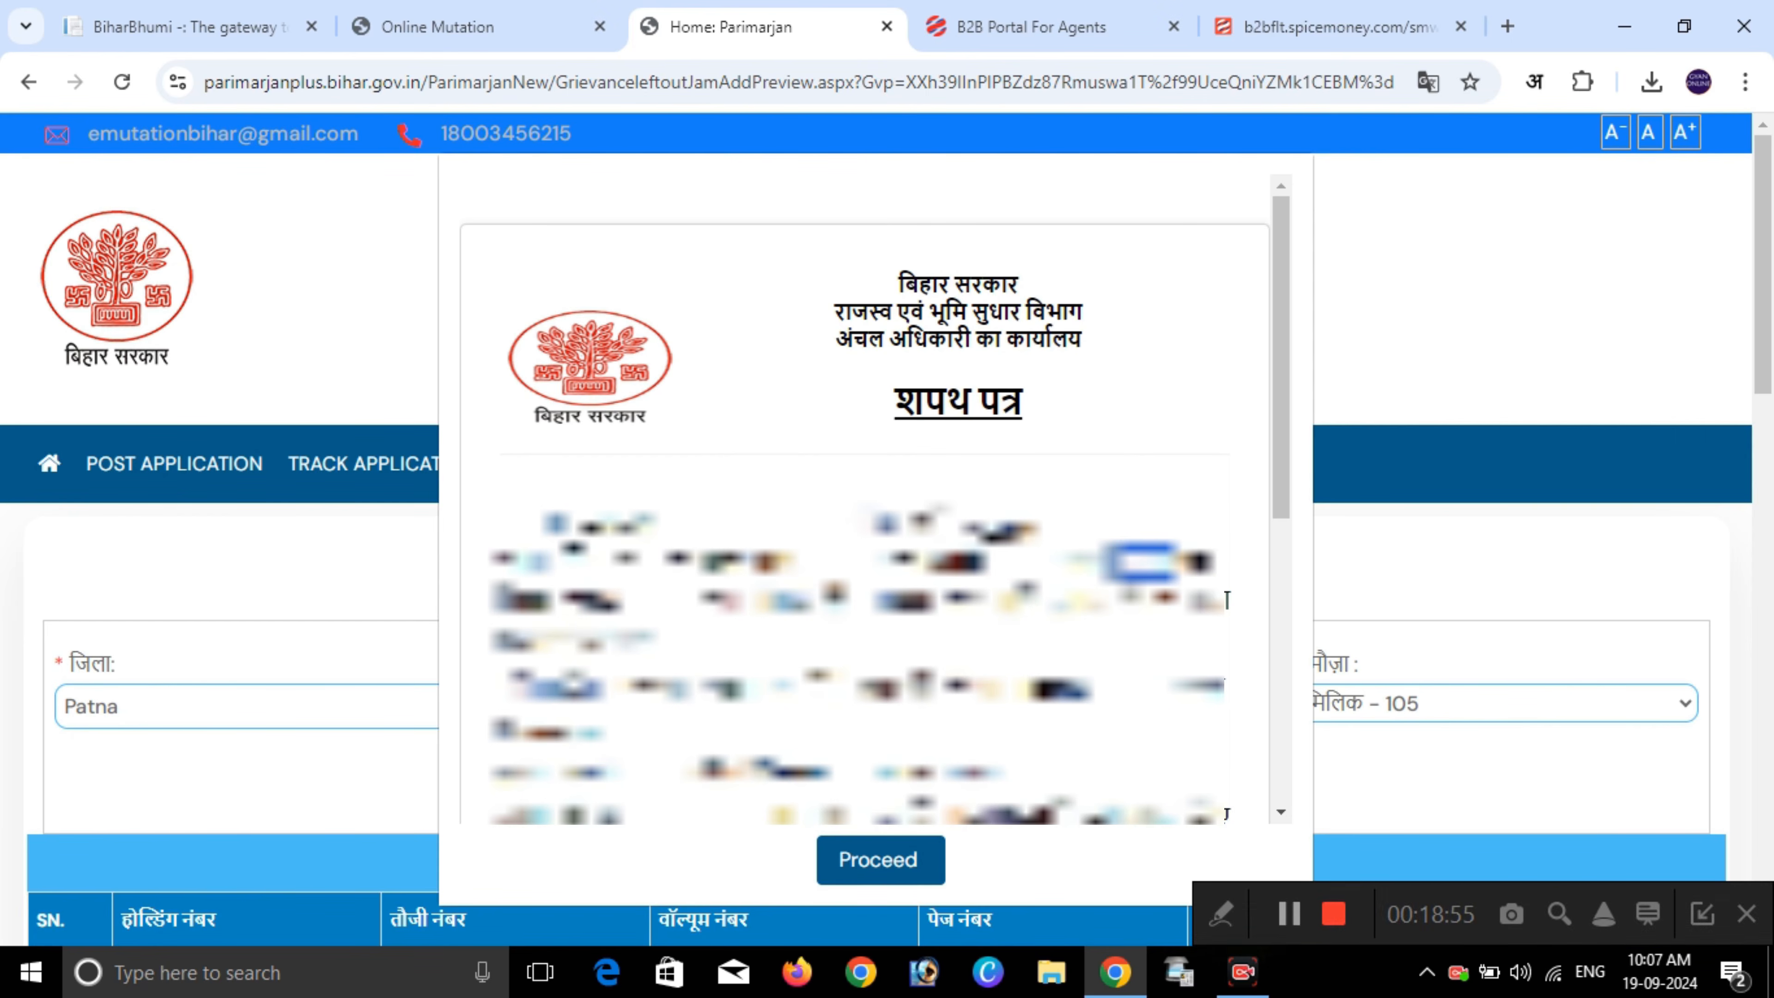
scroll(866, 489, down, 10)
click(1078, 718)
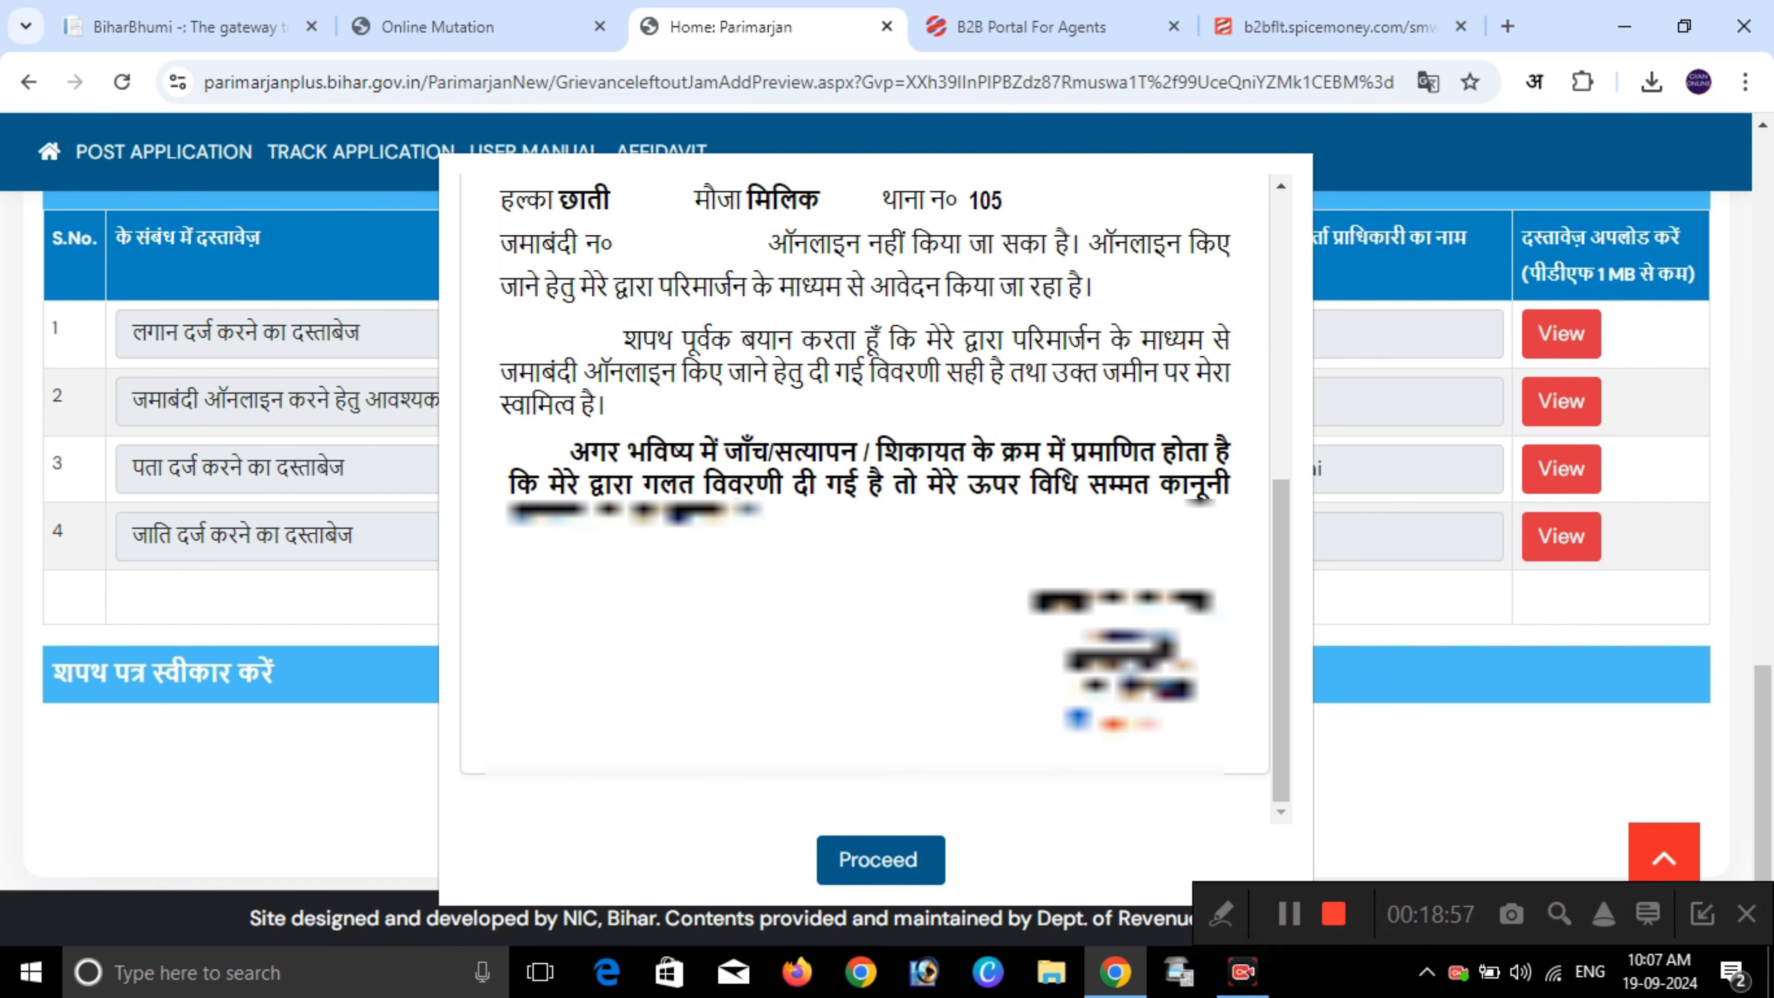
click(881, 861)
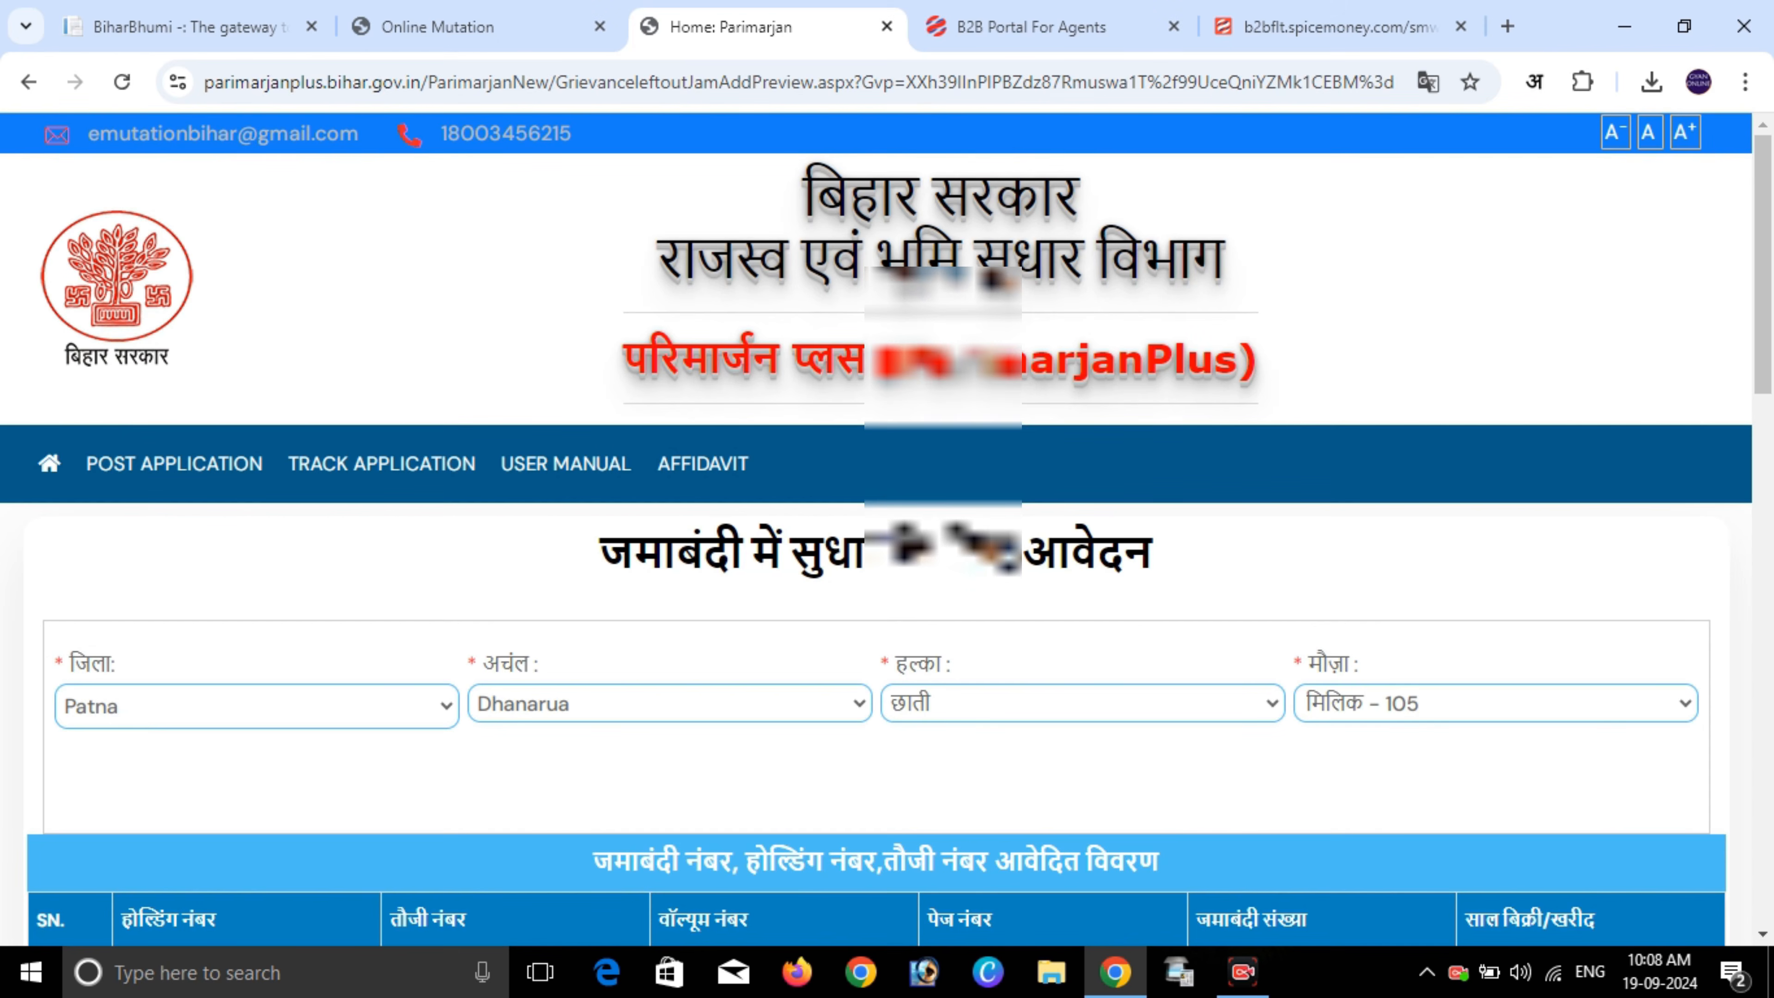
- On Track Application, choose district Buxar and circle Chausa, then ready the application number and code fields
click(381, 464)
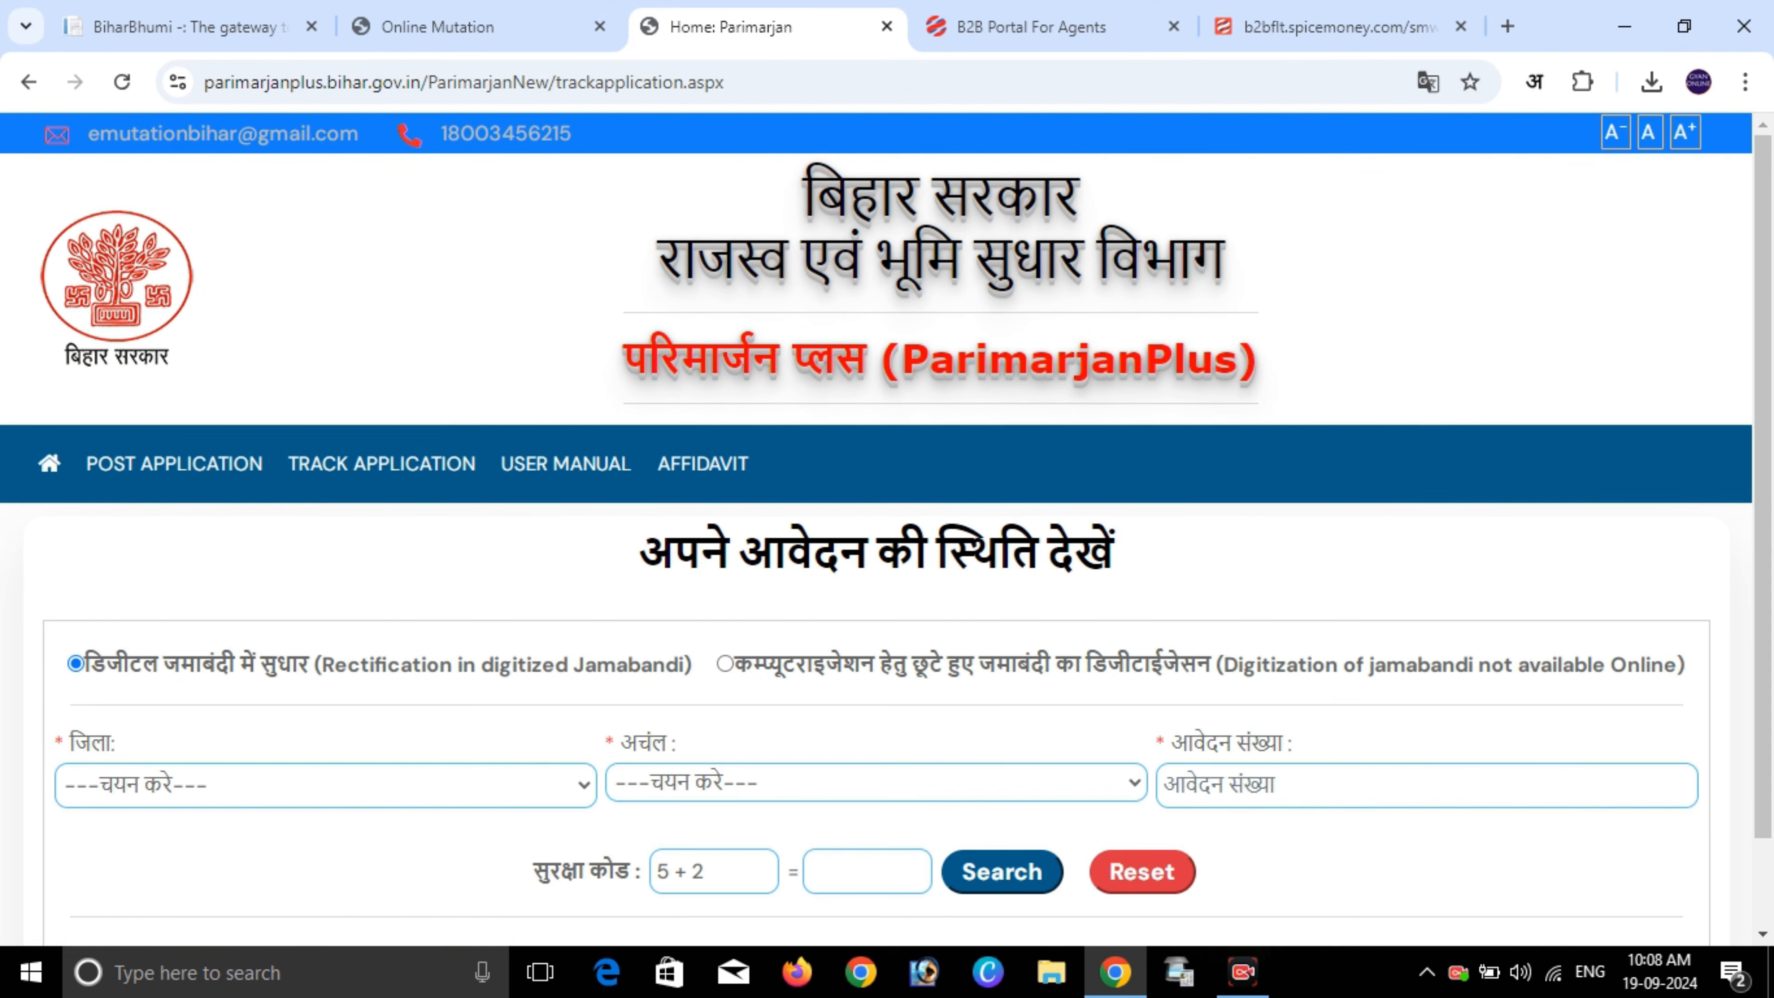
click(325, 785)
click(314, 290)
click(877, 783)
click(698, 517)
click(1428, 785)
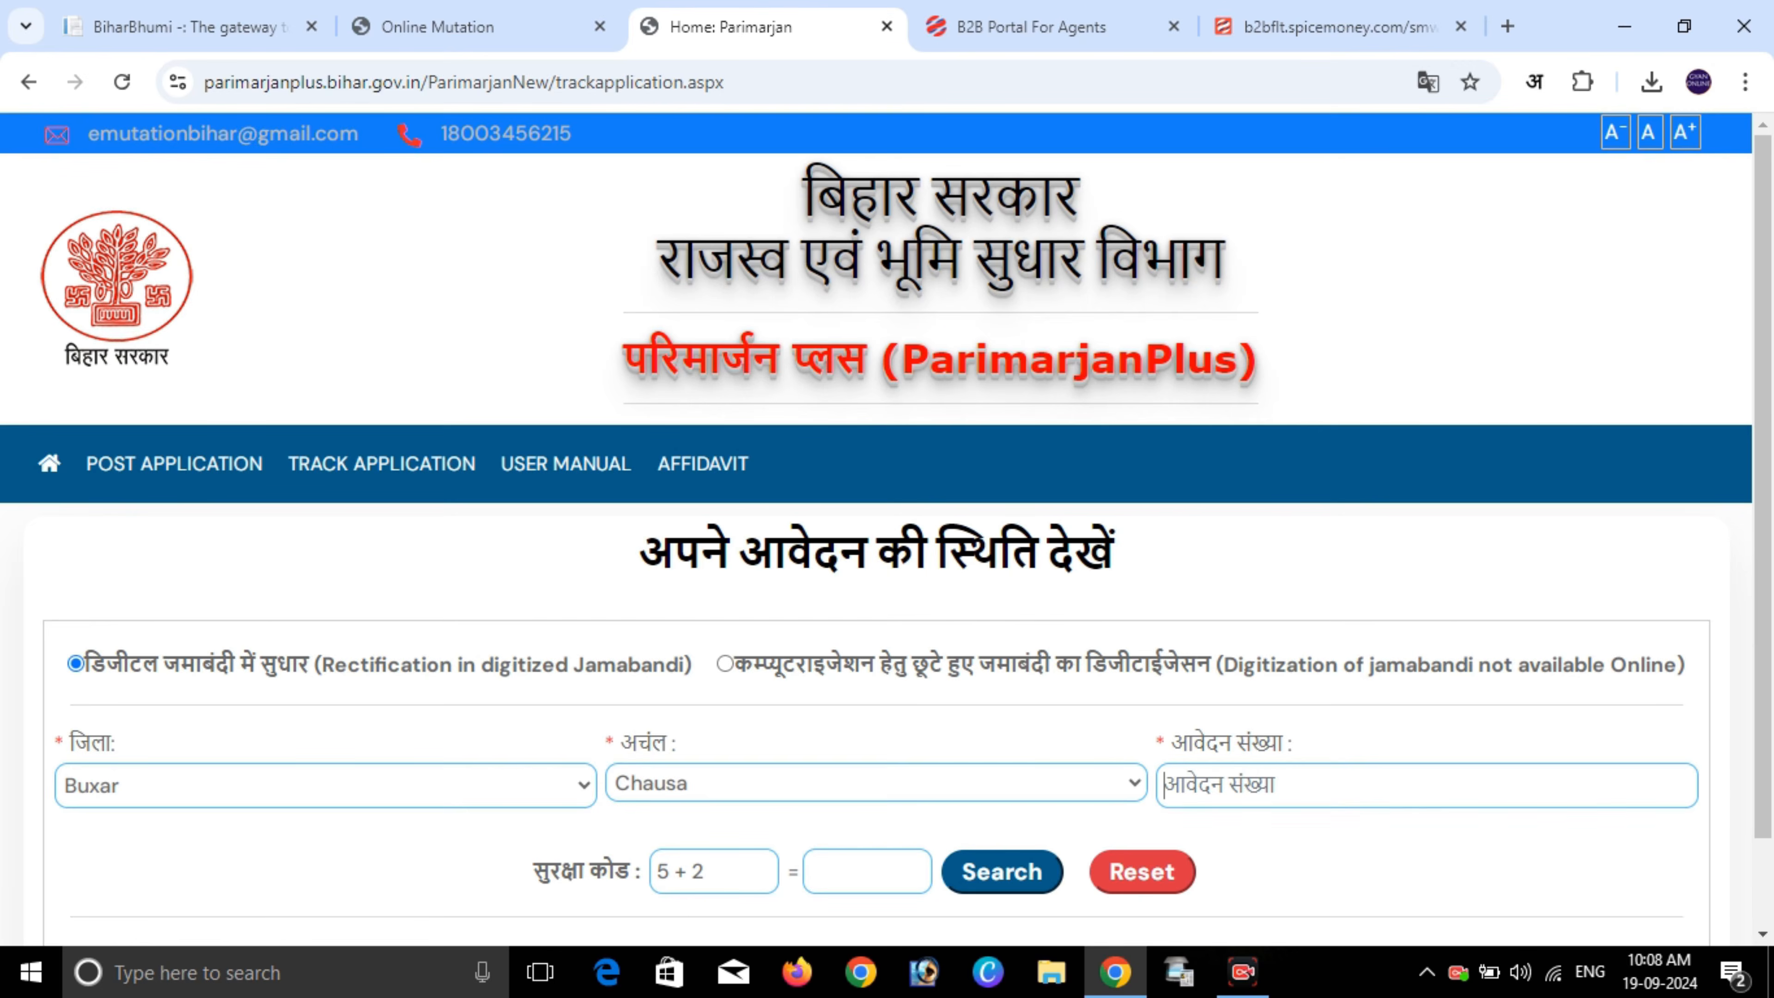
click(866, 872)
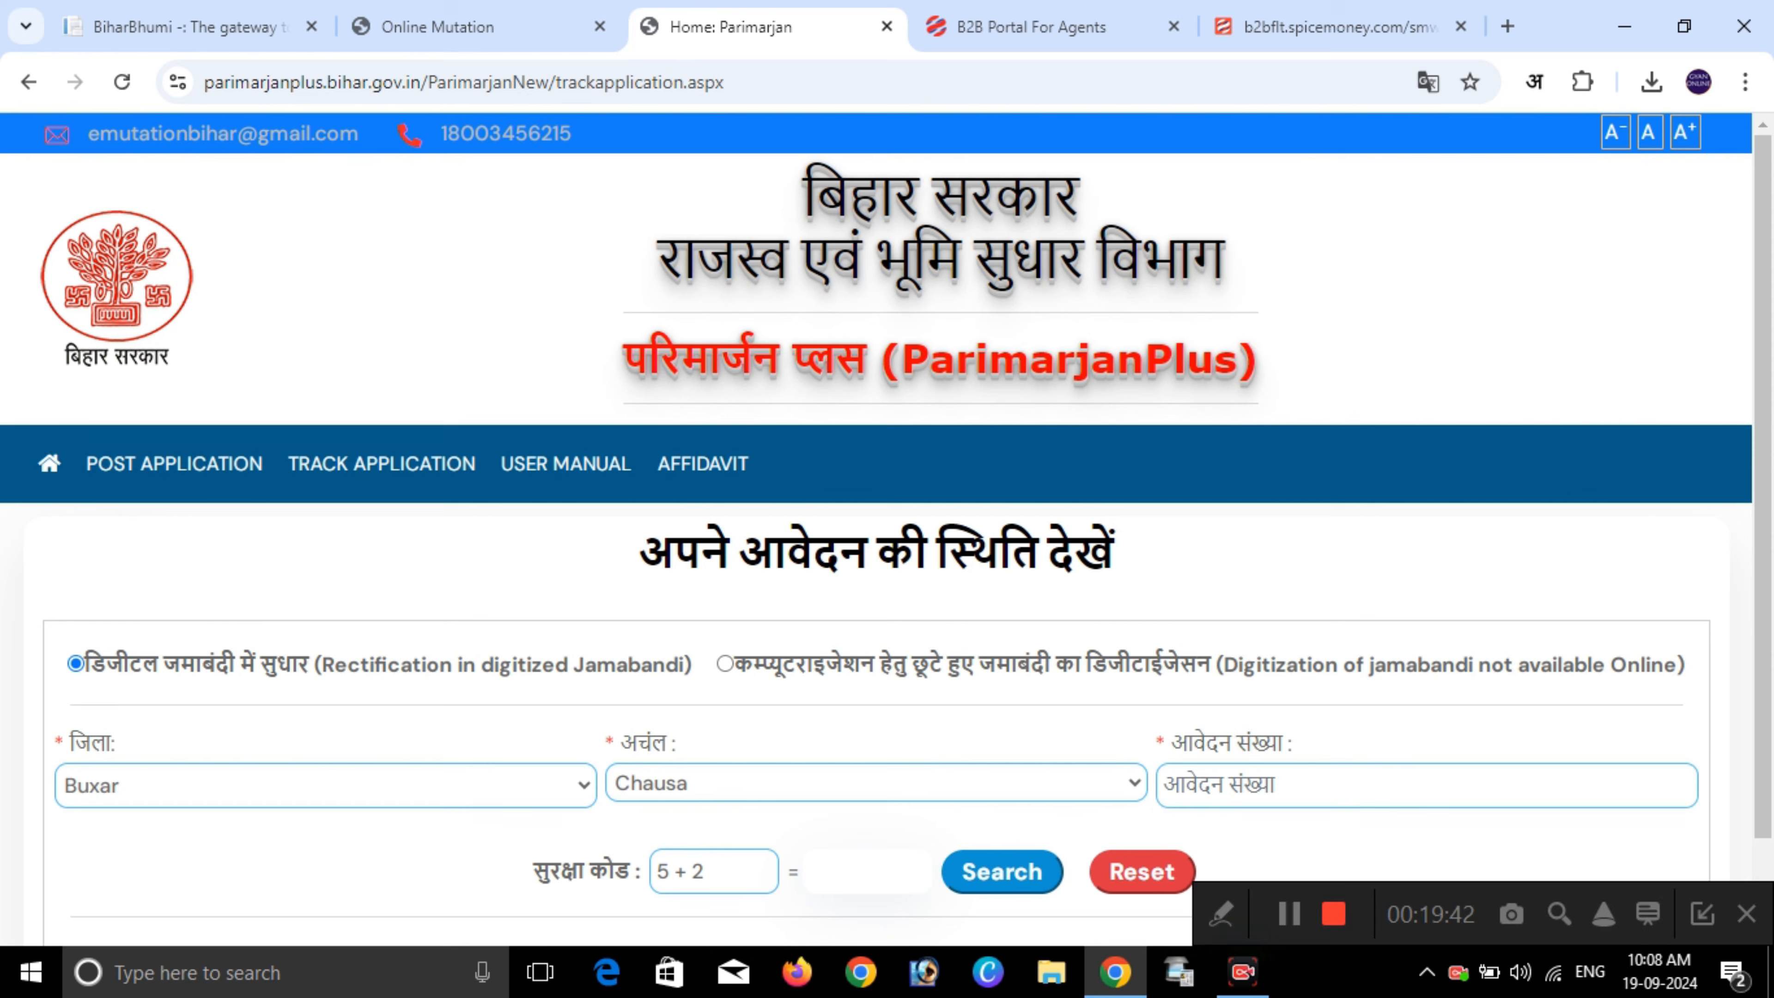
scroll(887, 529, down, 2)
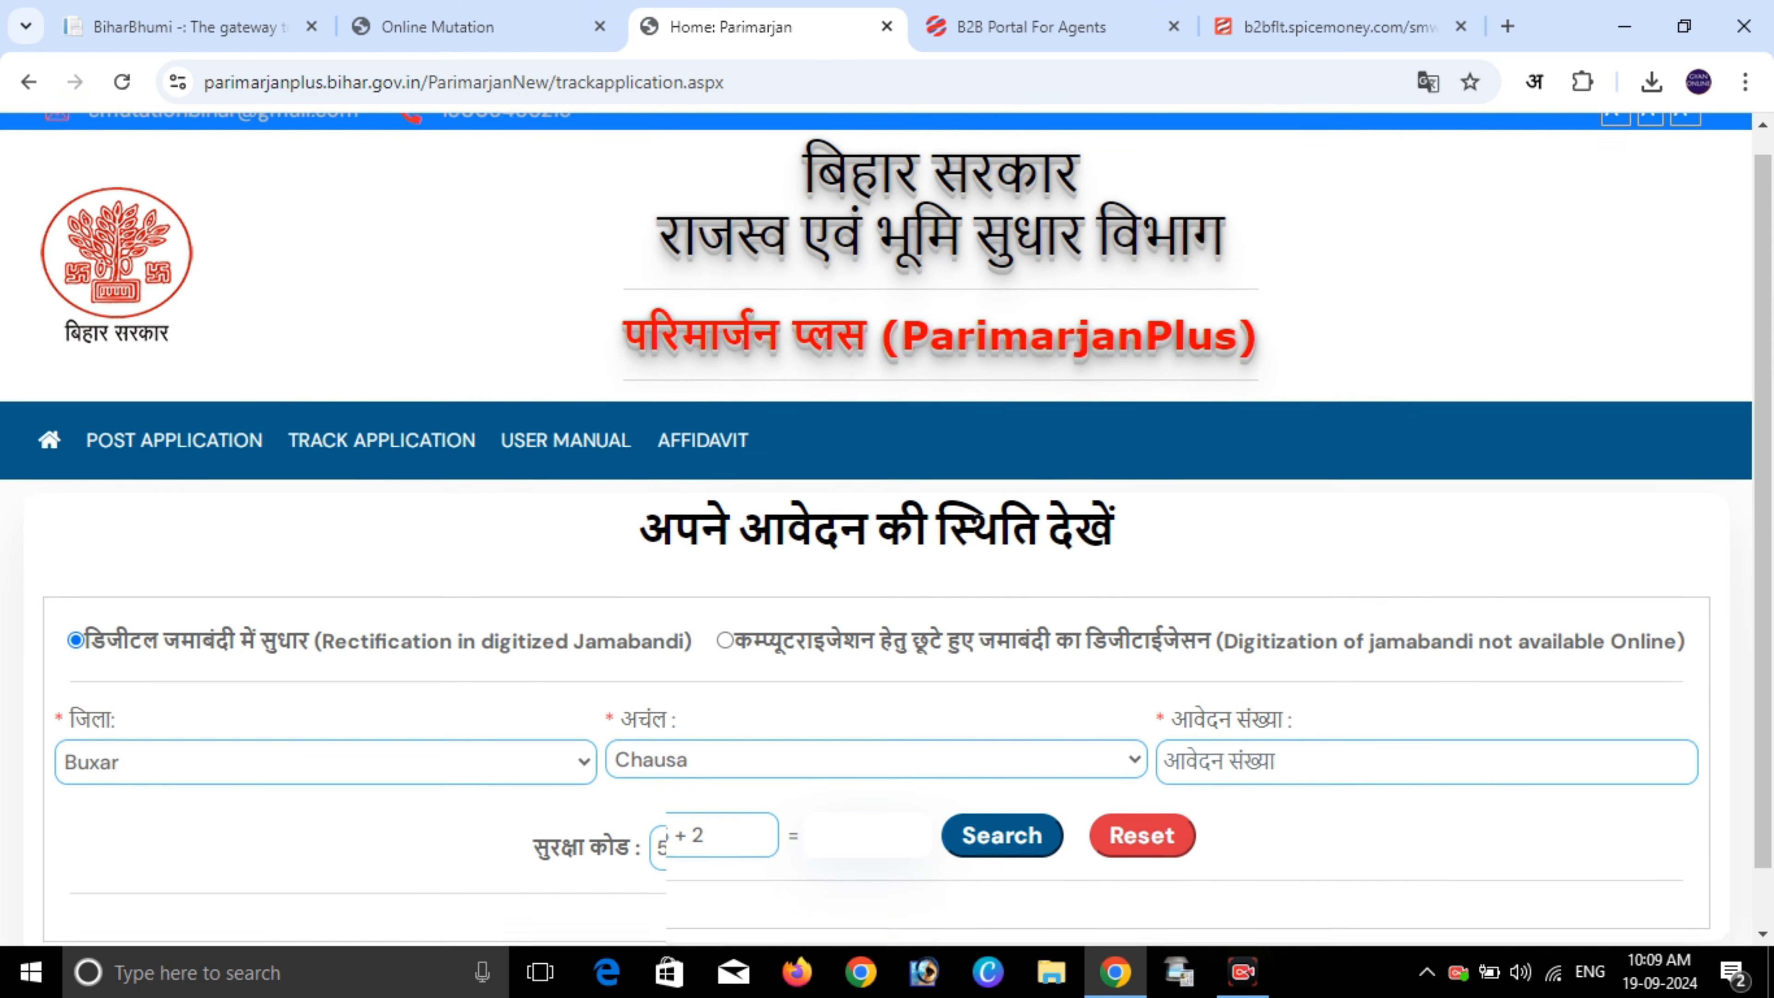